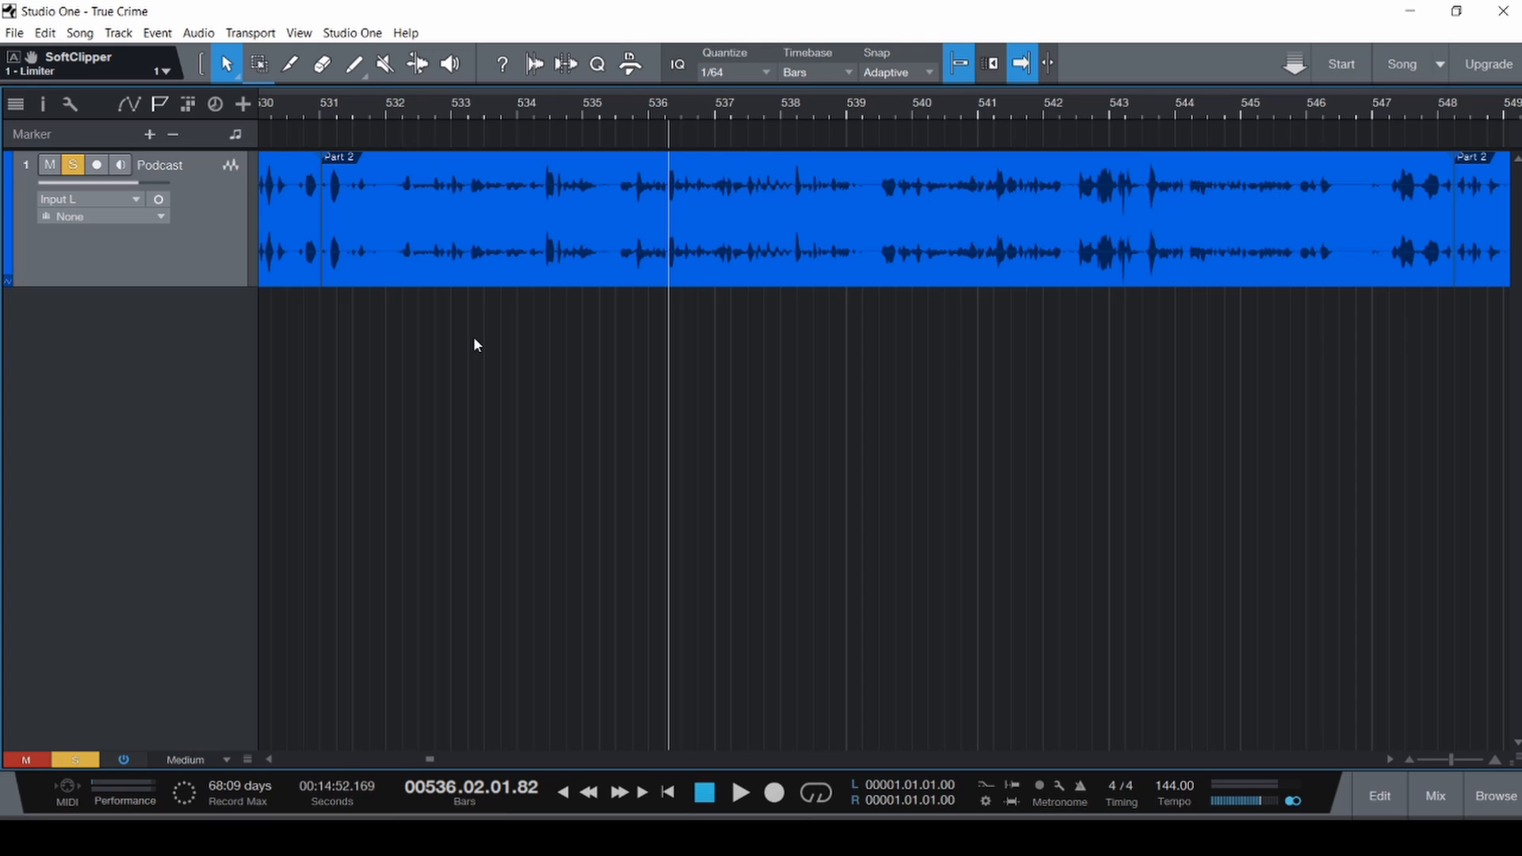
Open the mixer and inspect the Limiter and Youlean Loudness Meter 2 settings in the Main channel's post section.
scroll(474, 338, down, 10)
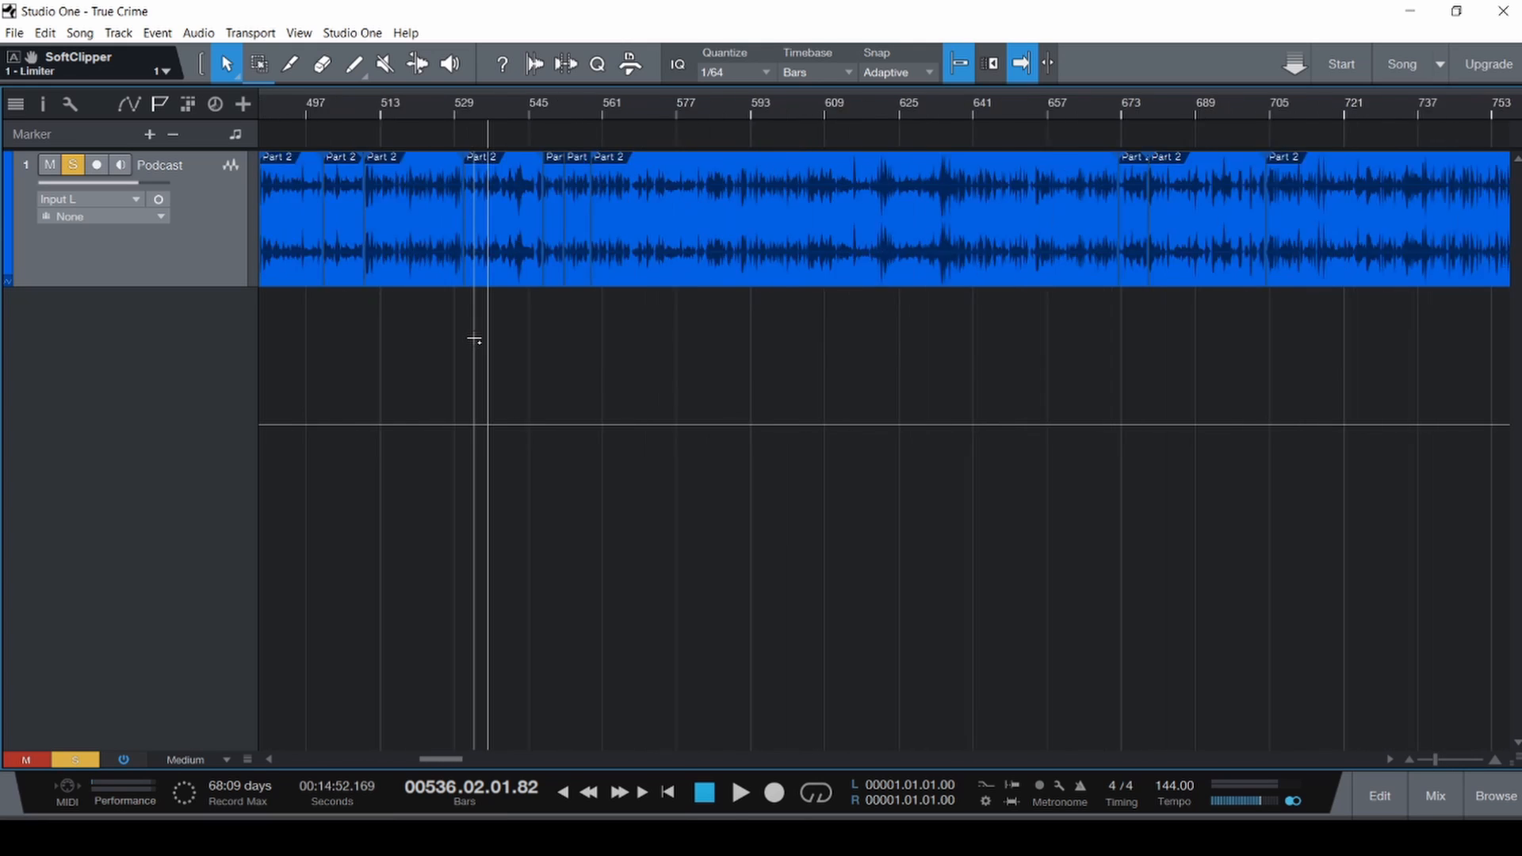
key(F3)
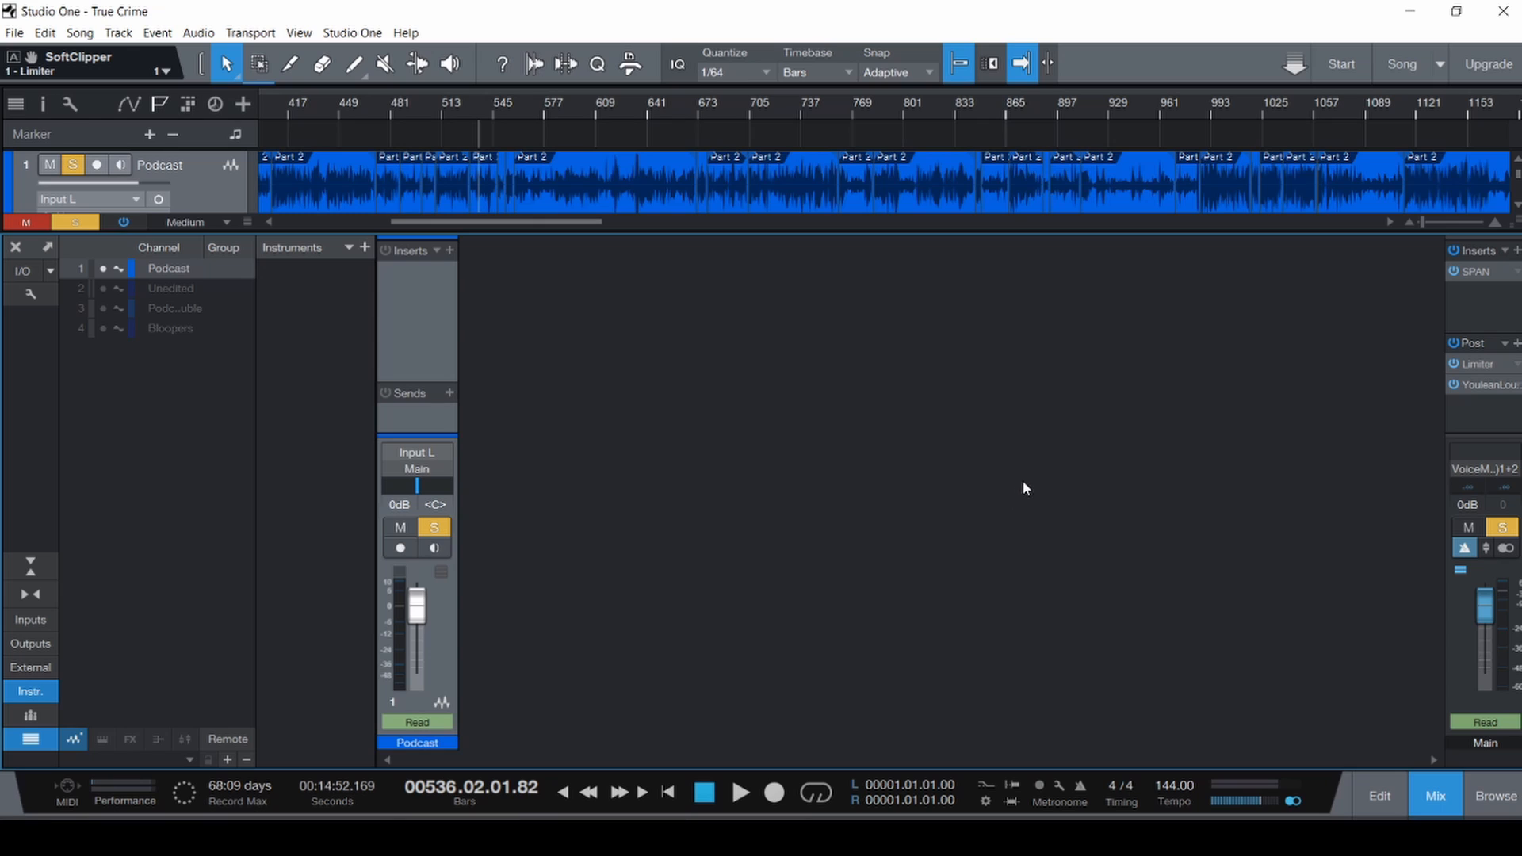
click(1482, 363)
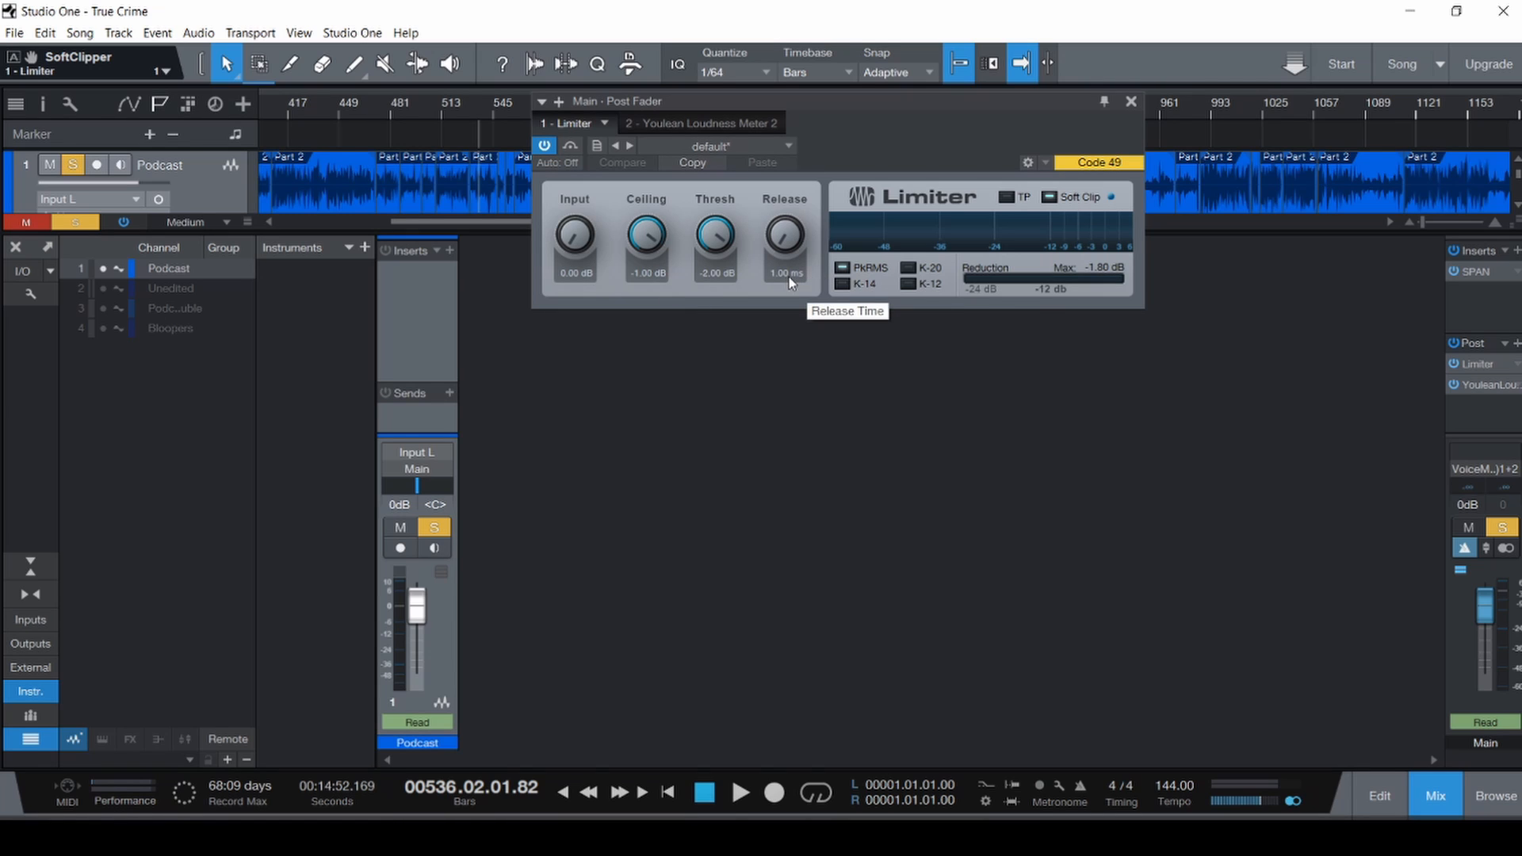
click(726, 121)
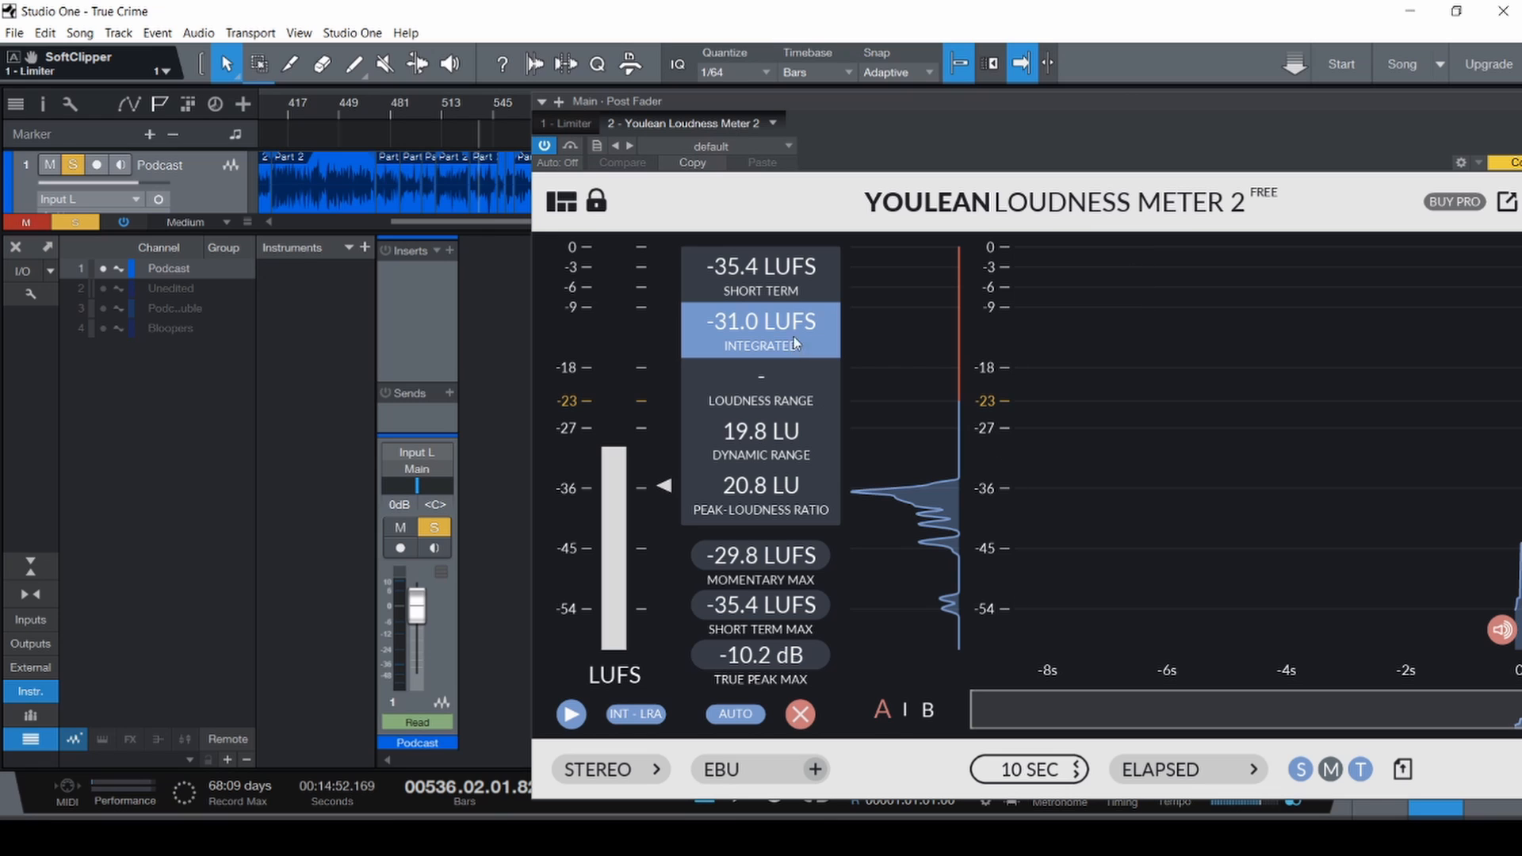
drag(971, 107, 626, 43)
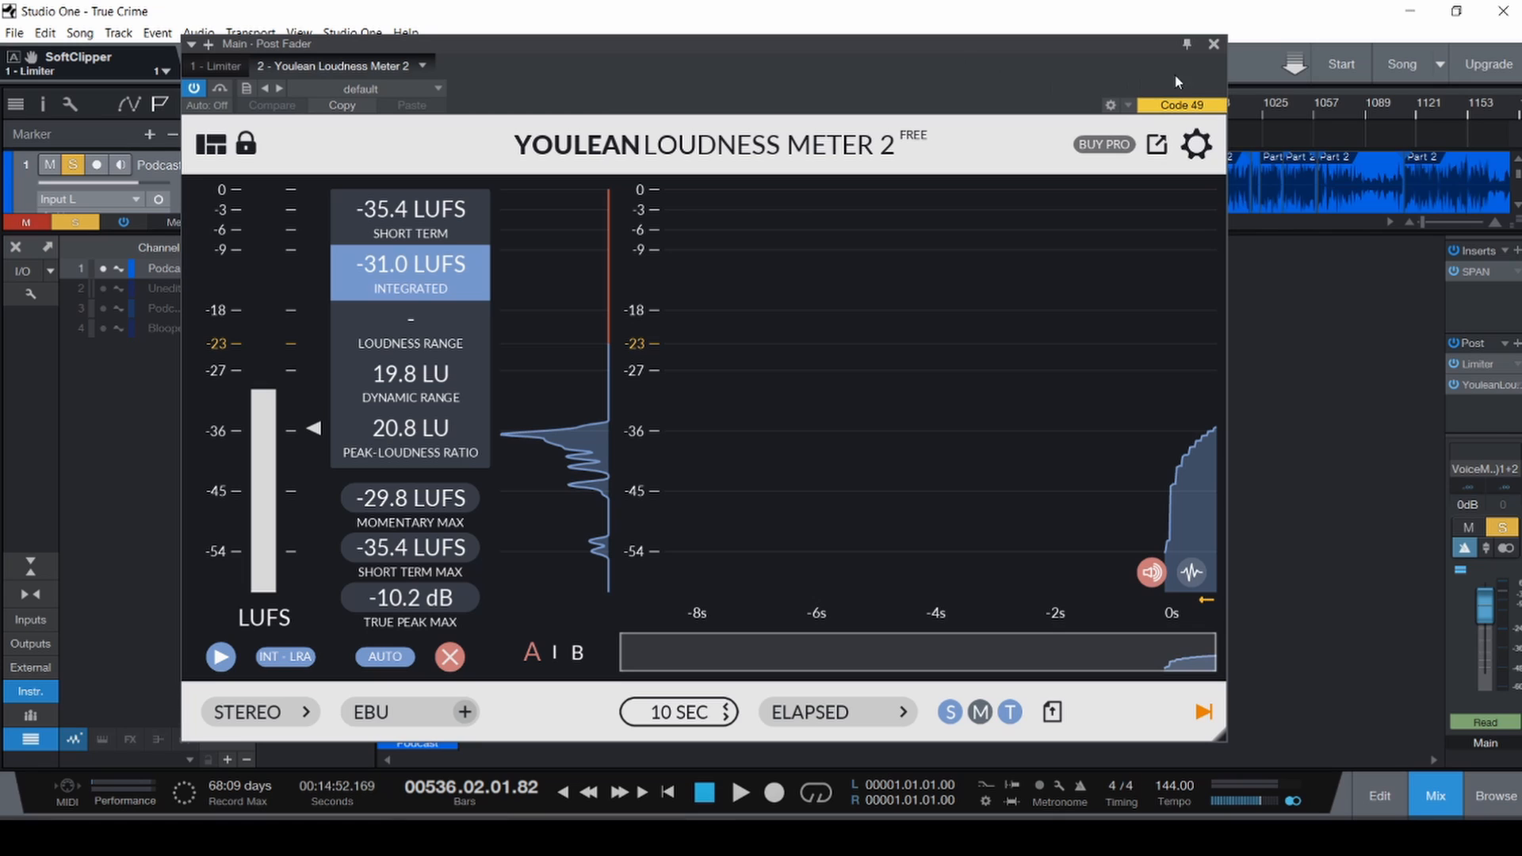
click(1214, 45)
Inspect the SPAN insert on the Main channel and close the mixer.
click(1483, 269)
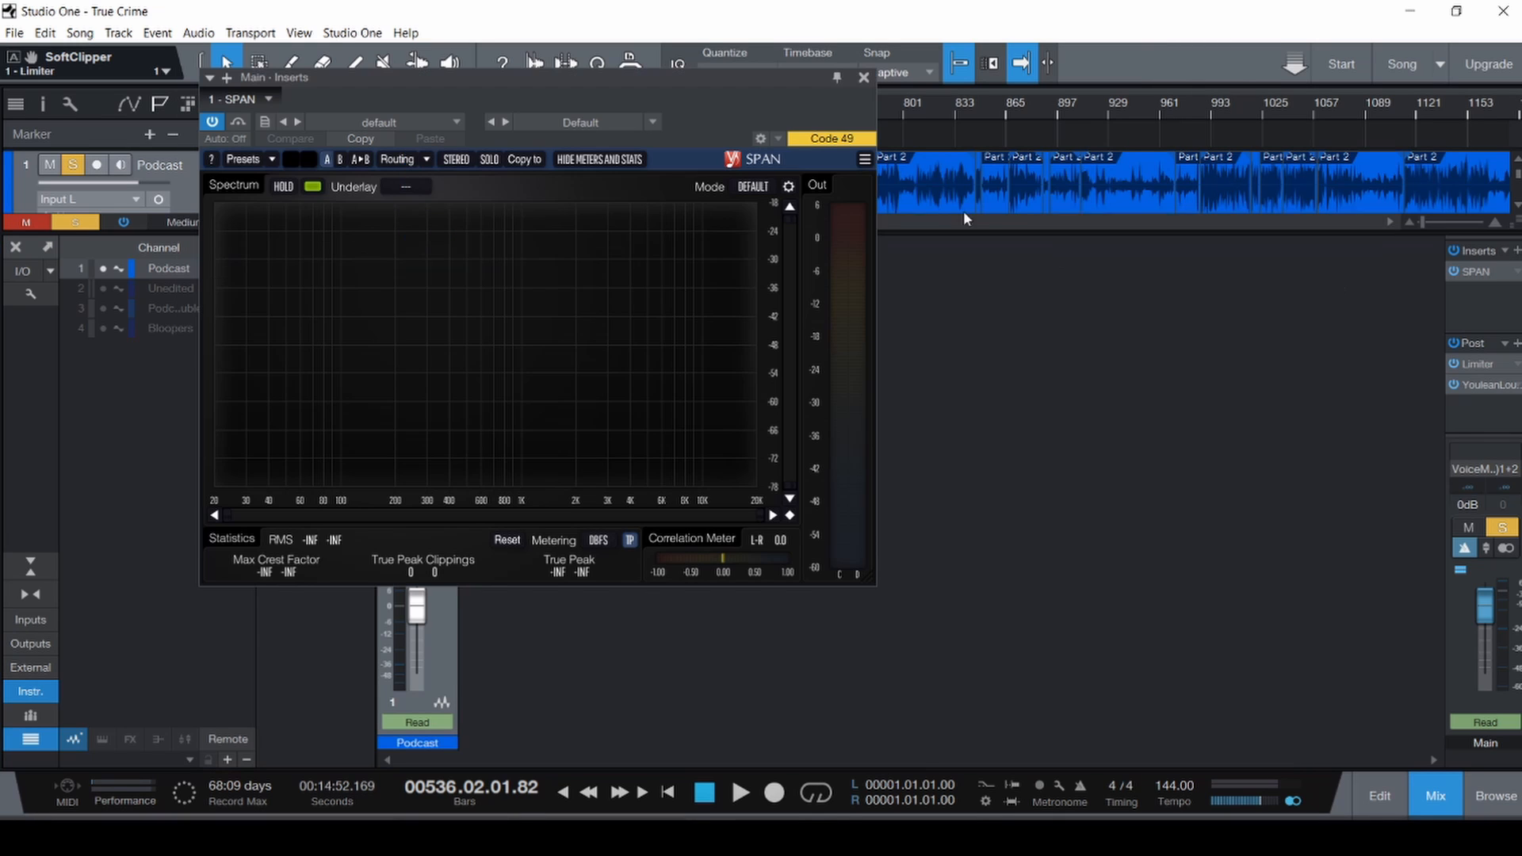
click(863, 78)
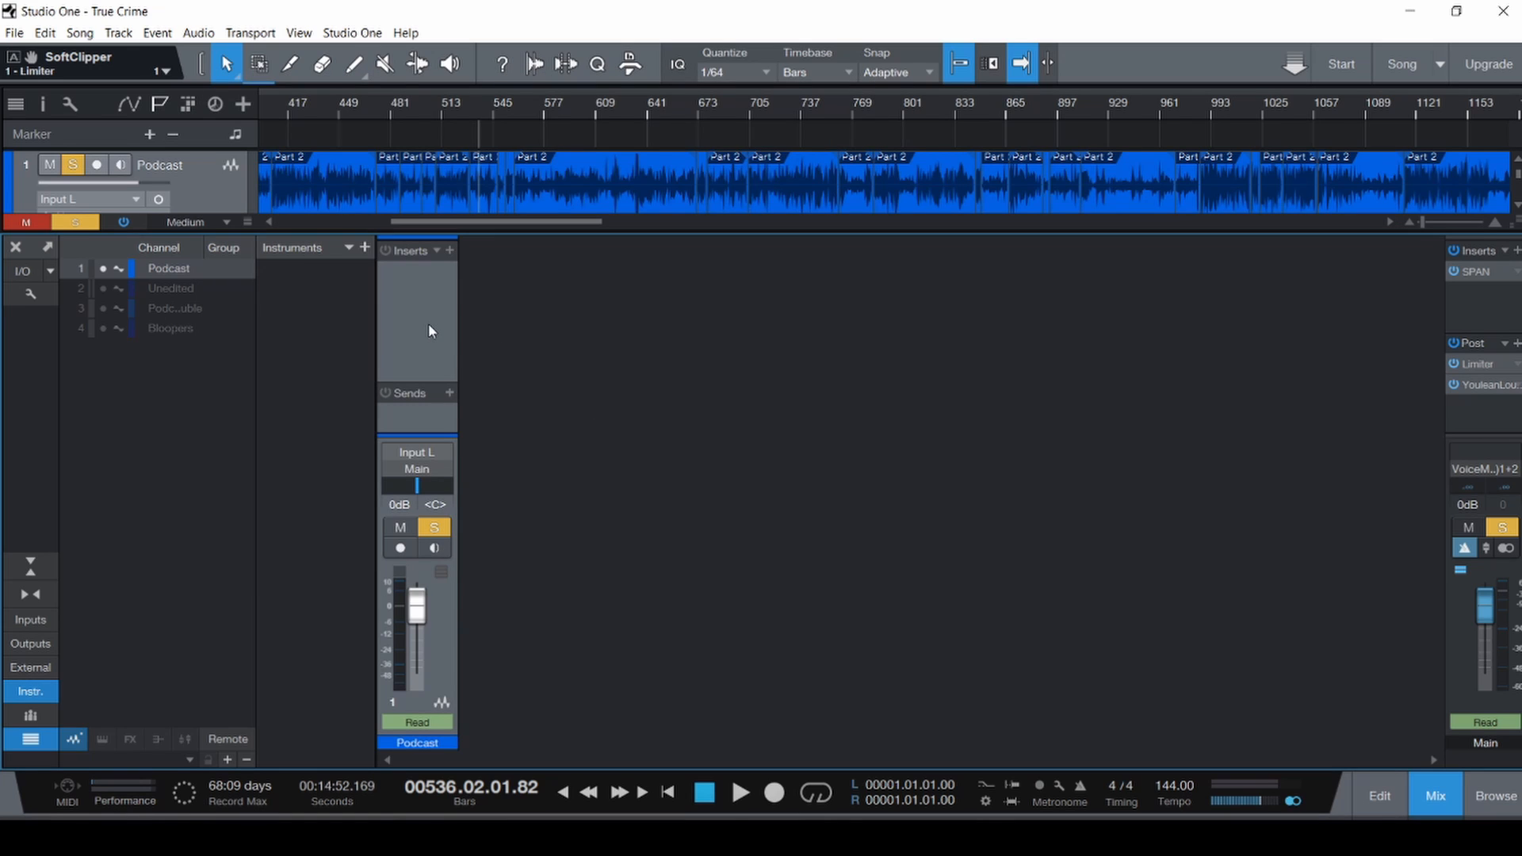
key(F3)
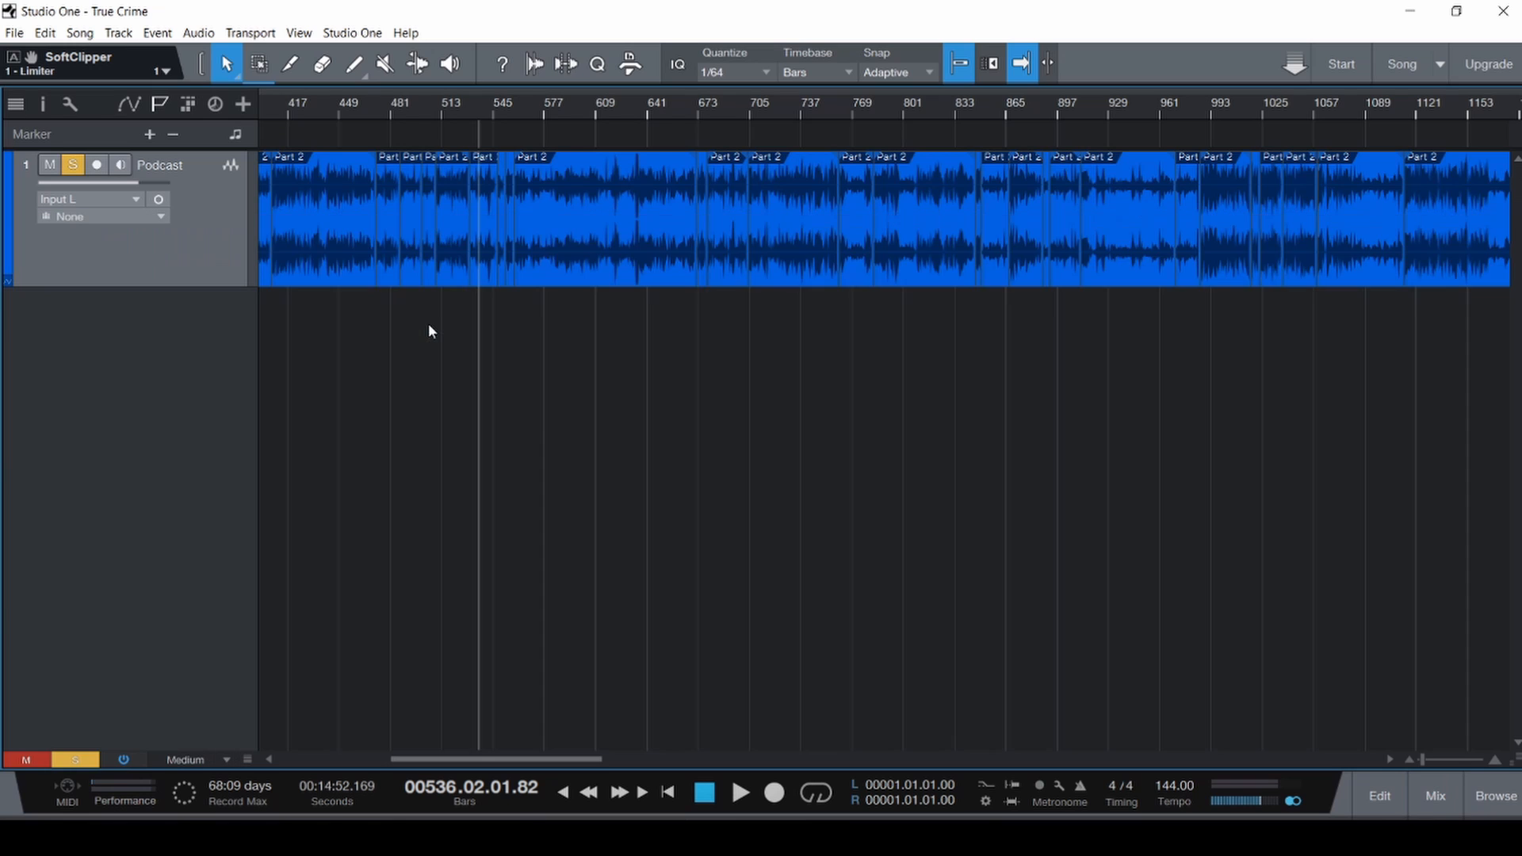
Select the two Part 1 events at the start of the Podcast track and play across their edit point from about bar 22.
key(z)
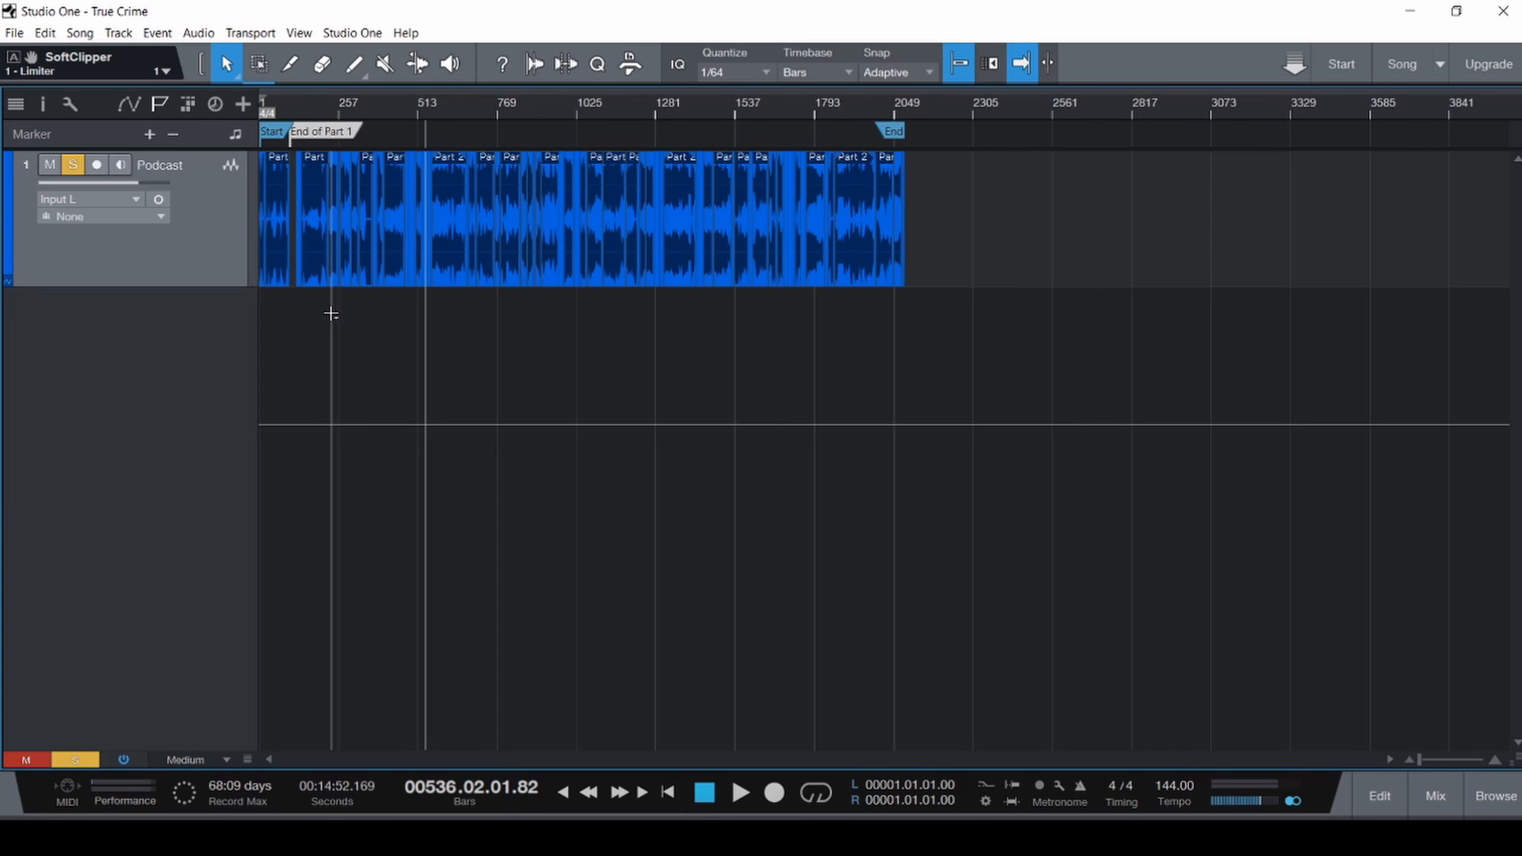
scroll(329, 314, up, 10)
scroll(397, 403, left, 8)
scroll(394, 401, left, 12)
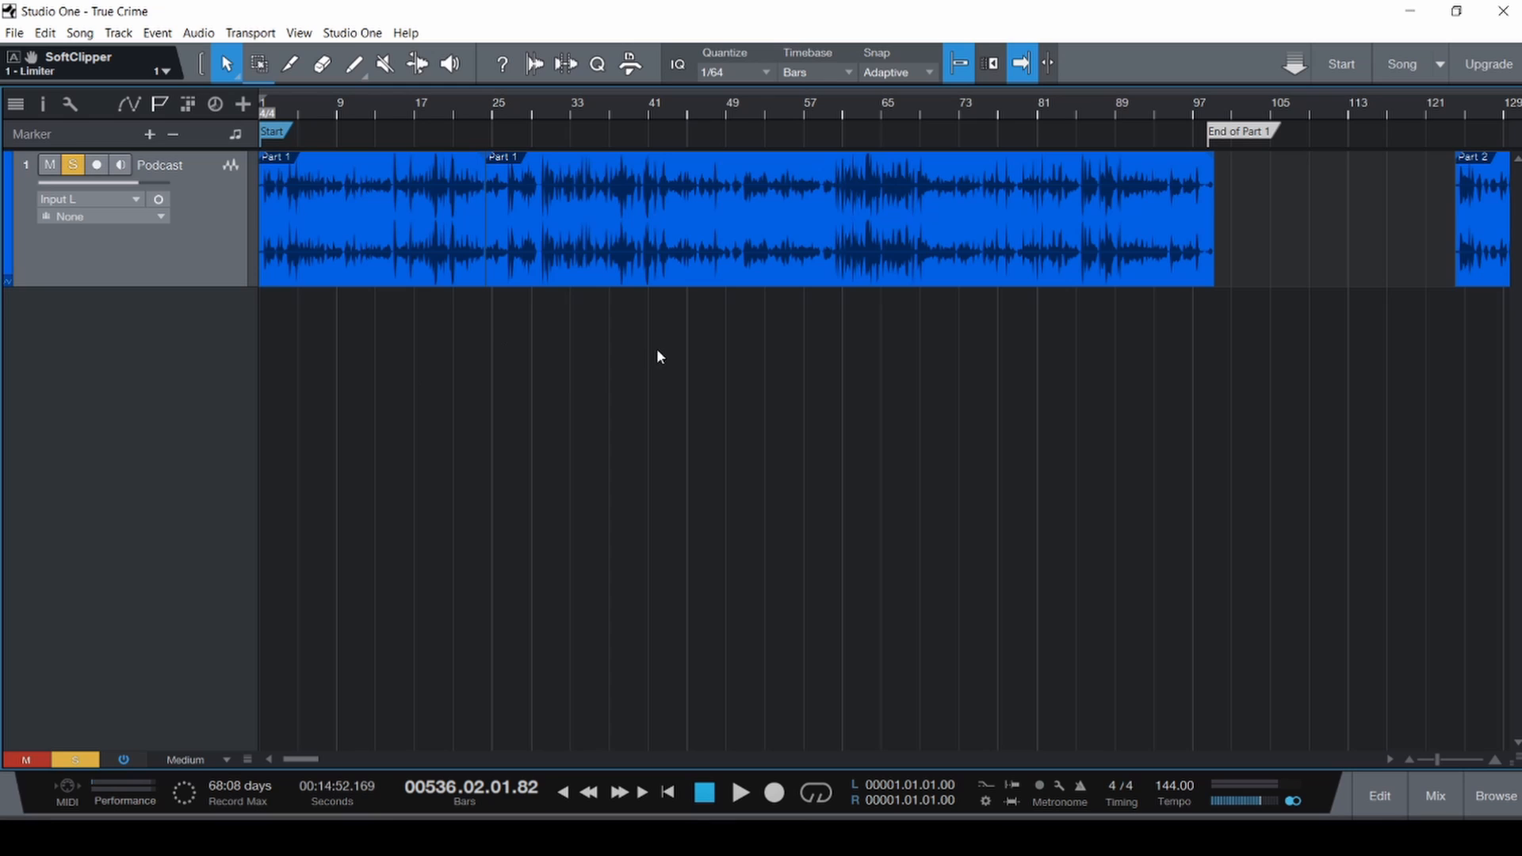
drag(657, 349, 424, 261)
scroll(482, 331, up, 3)
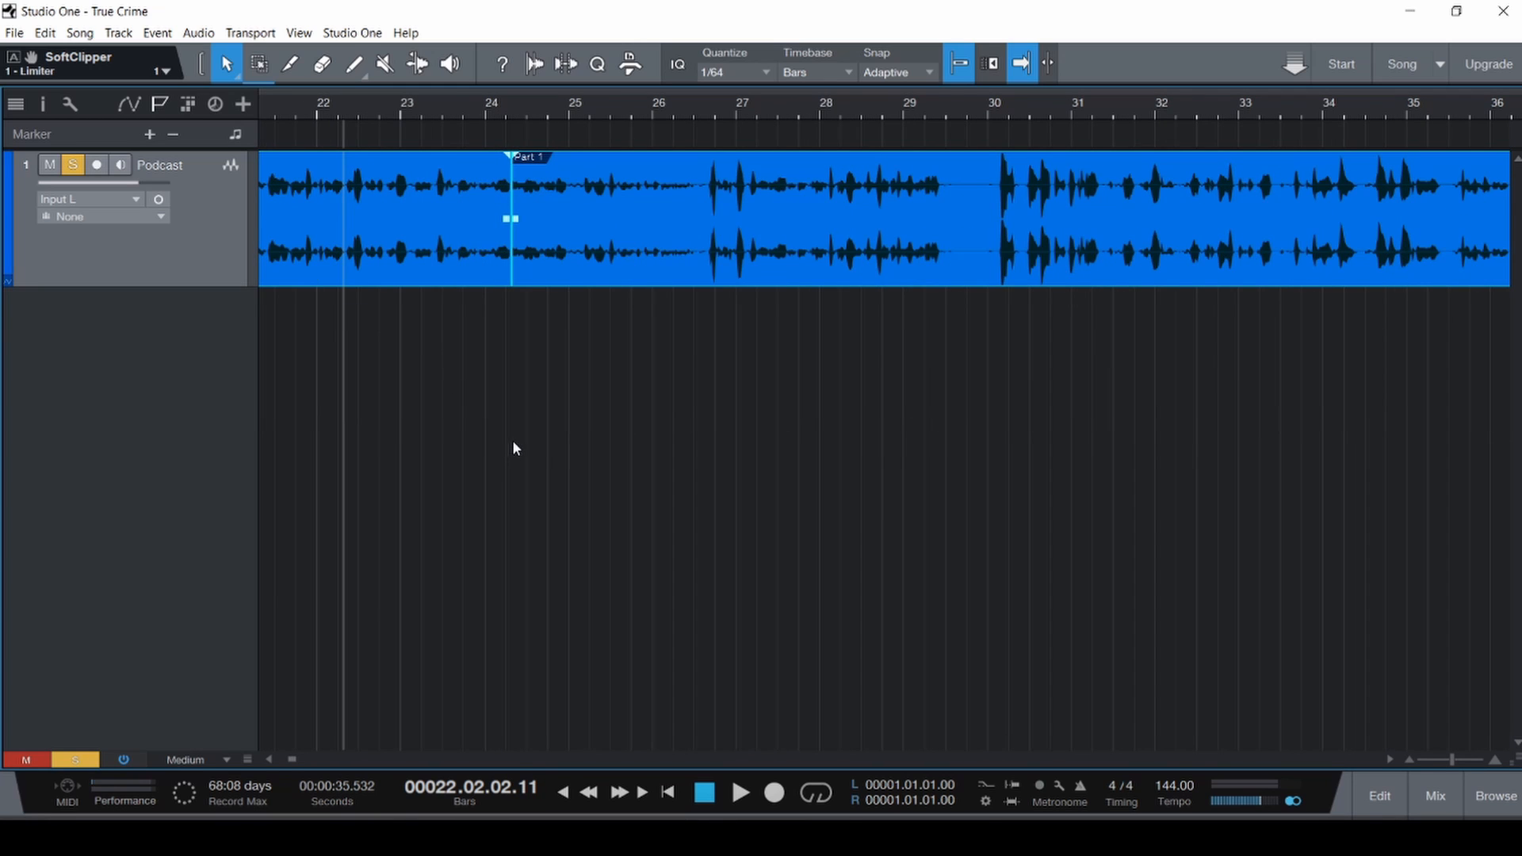
key(space)
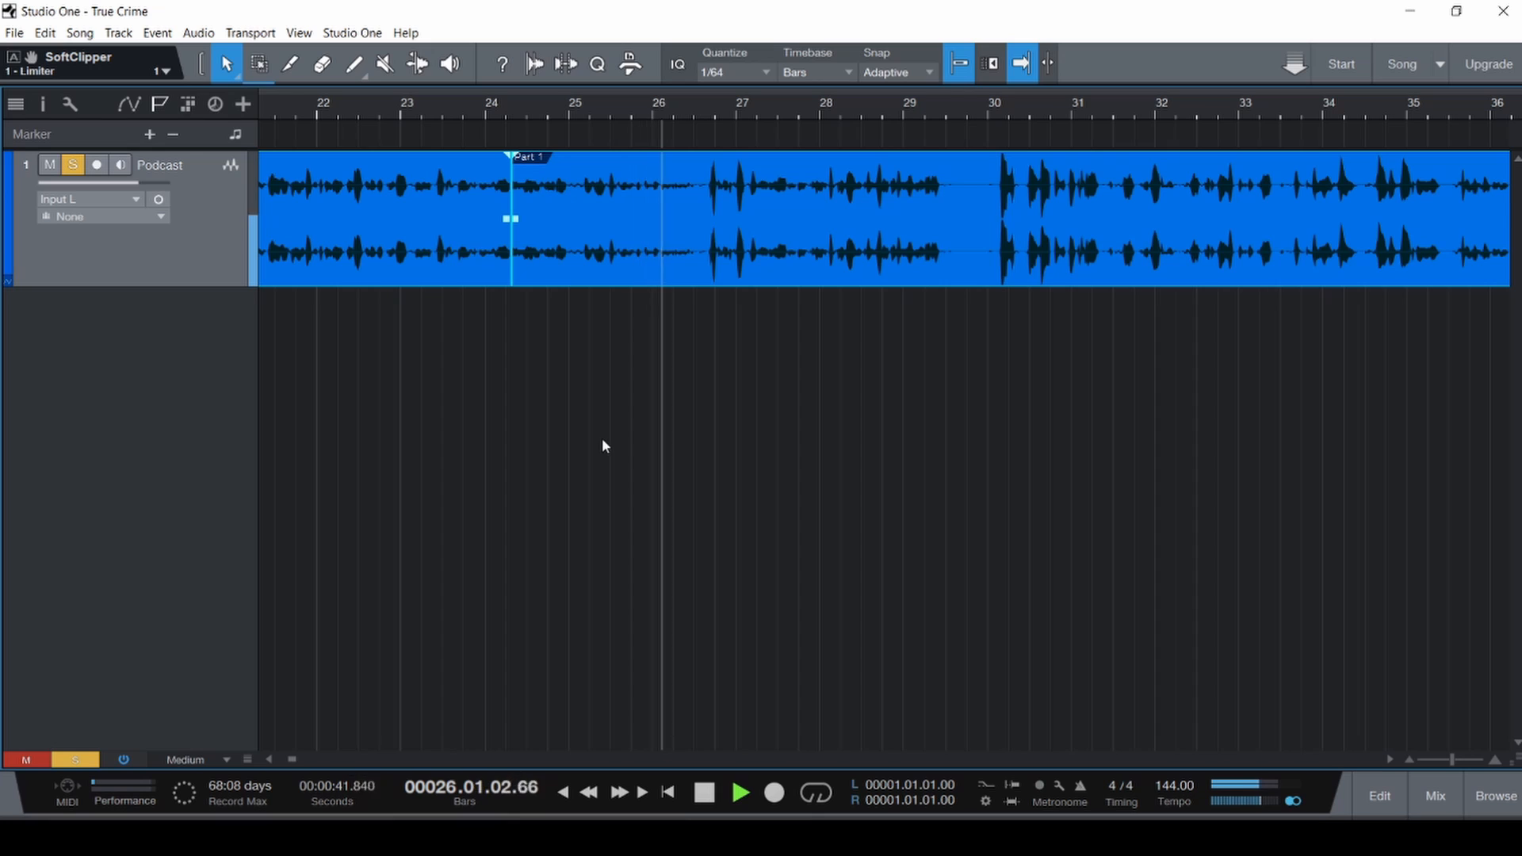
key(space)
Try to recover the cut audio by deleting the second Part 1 event and extending the first event's end to bar 28.
click(632, 252)
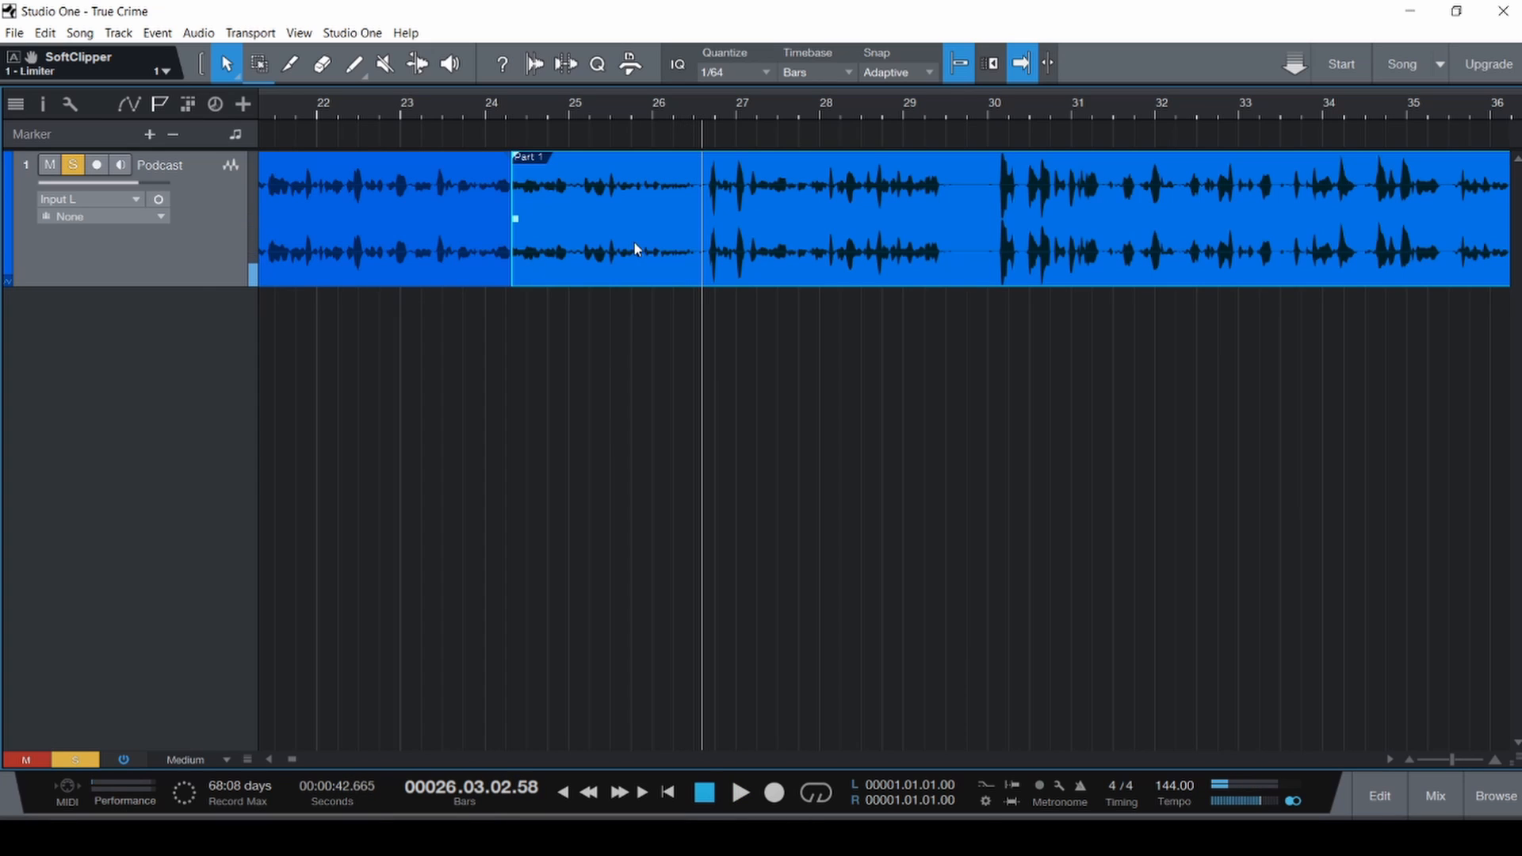
key(Delete)
drag(505, 244, 817, 244)
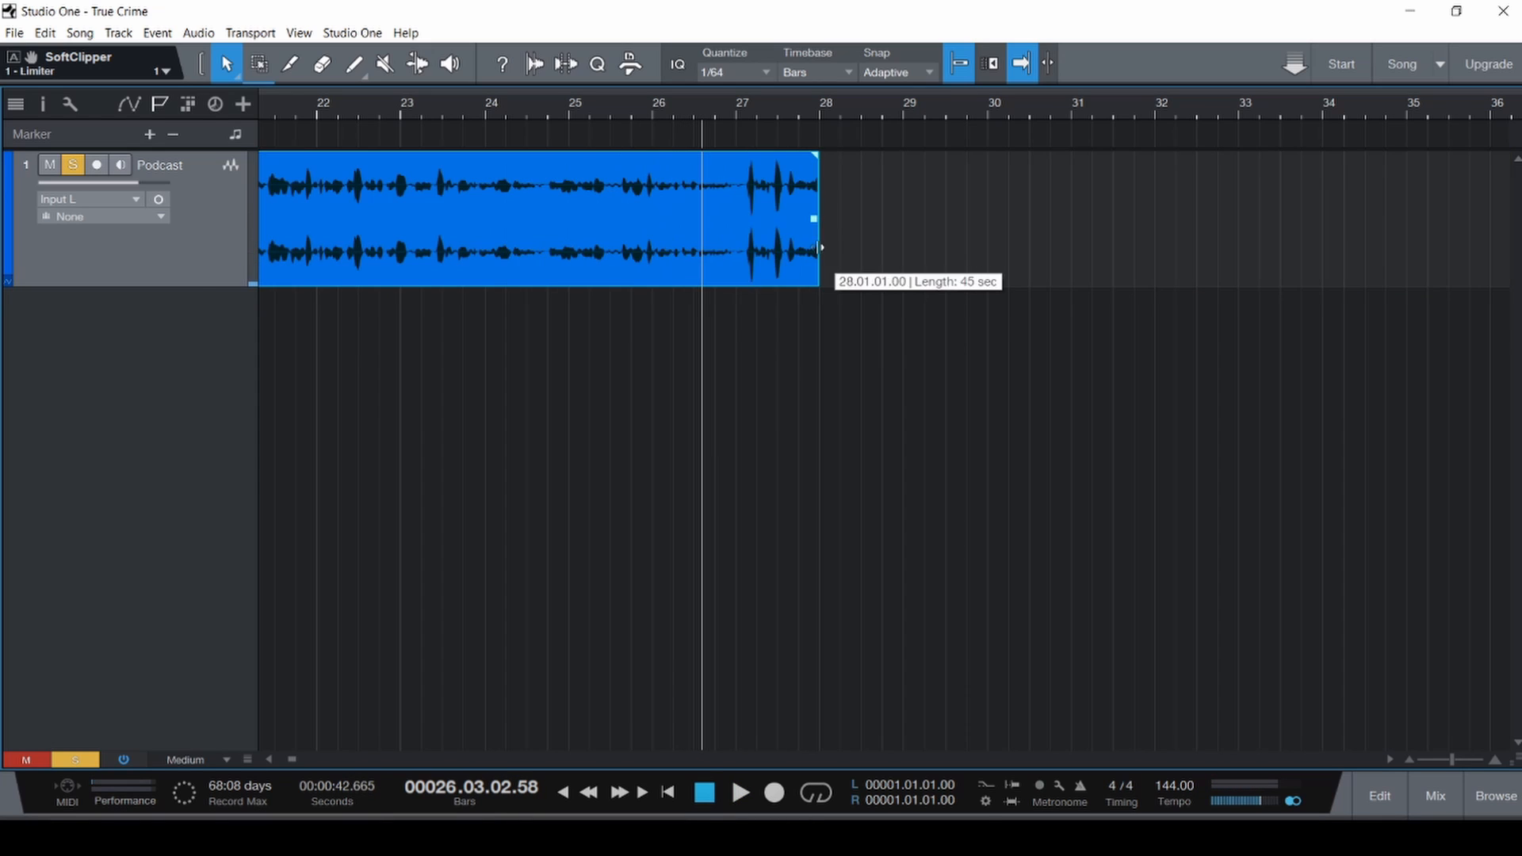
click(357, 255)
key(space)
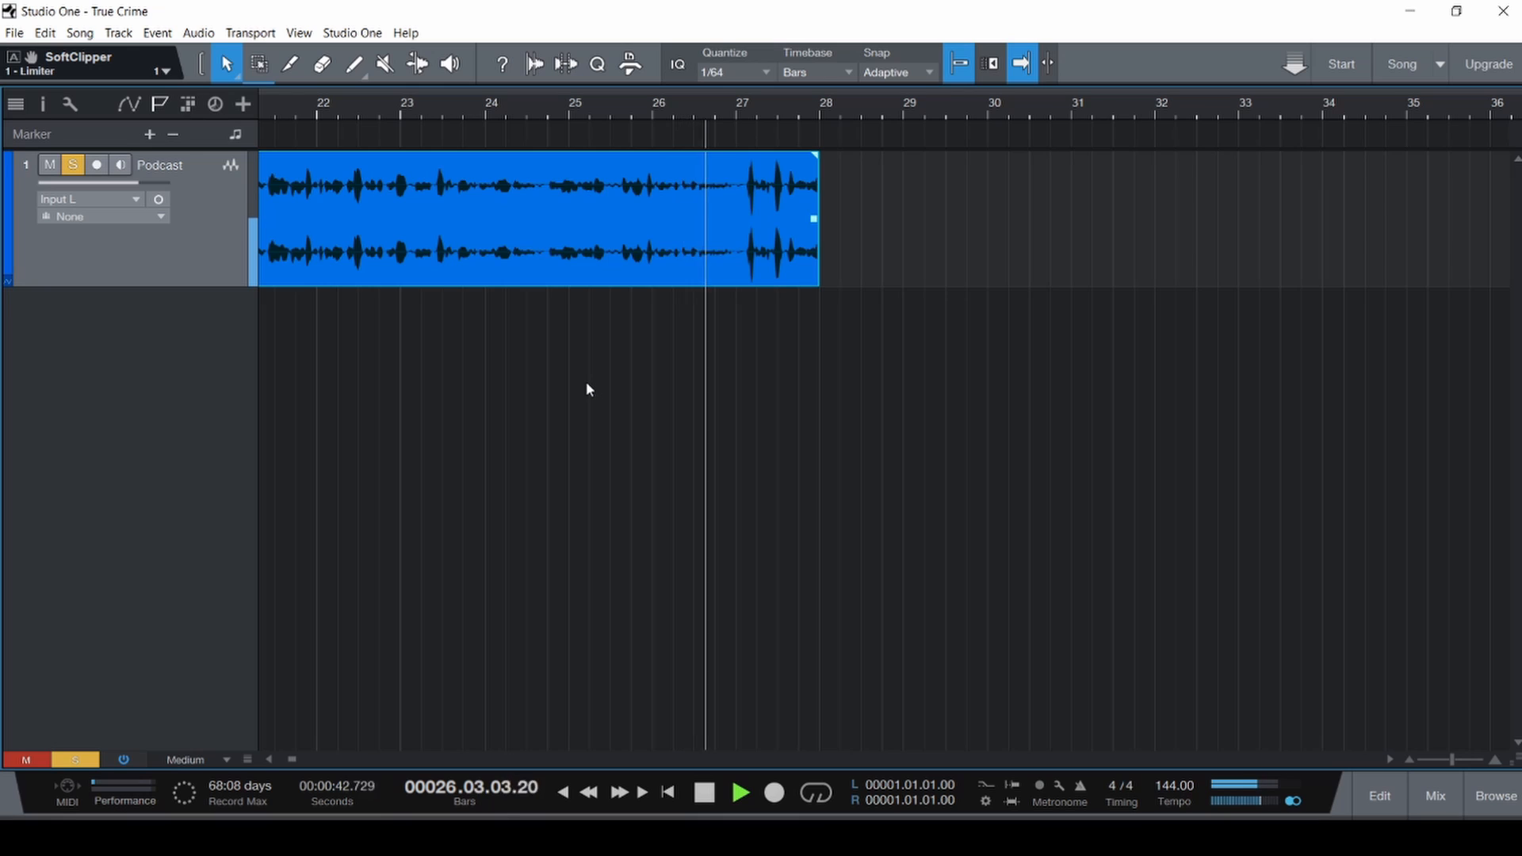
key(space)
Undo the first Part 1 event's extension and the deletion of the second one.
key(ctrl+z)
key(ctrl+z)
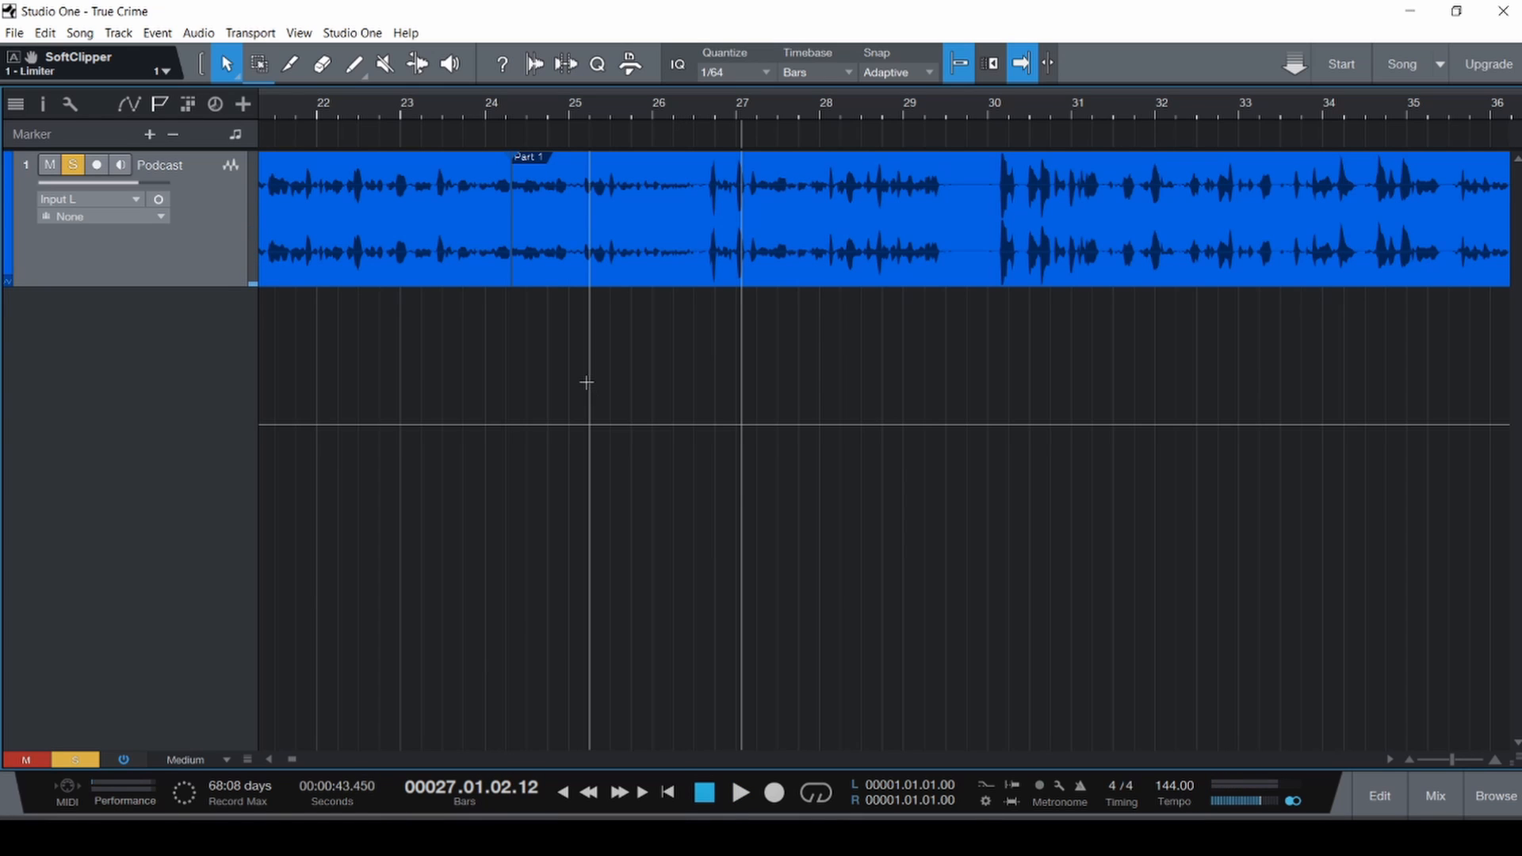
Select all the Part 2 events on the Podcast track and clear the selection.
scroll(587, 382, down, 7)
scroll(587, 383, down, 10)
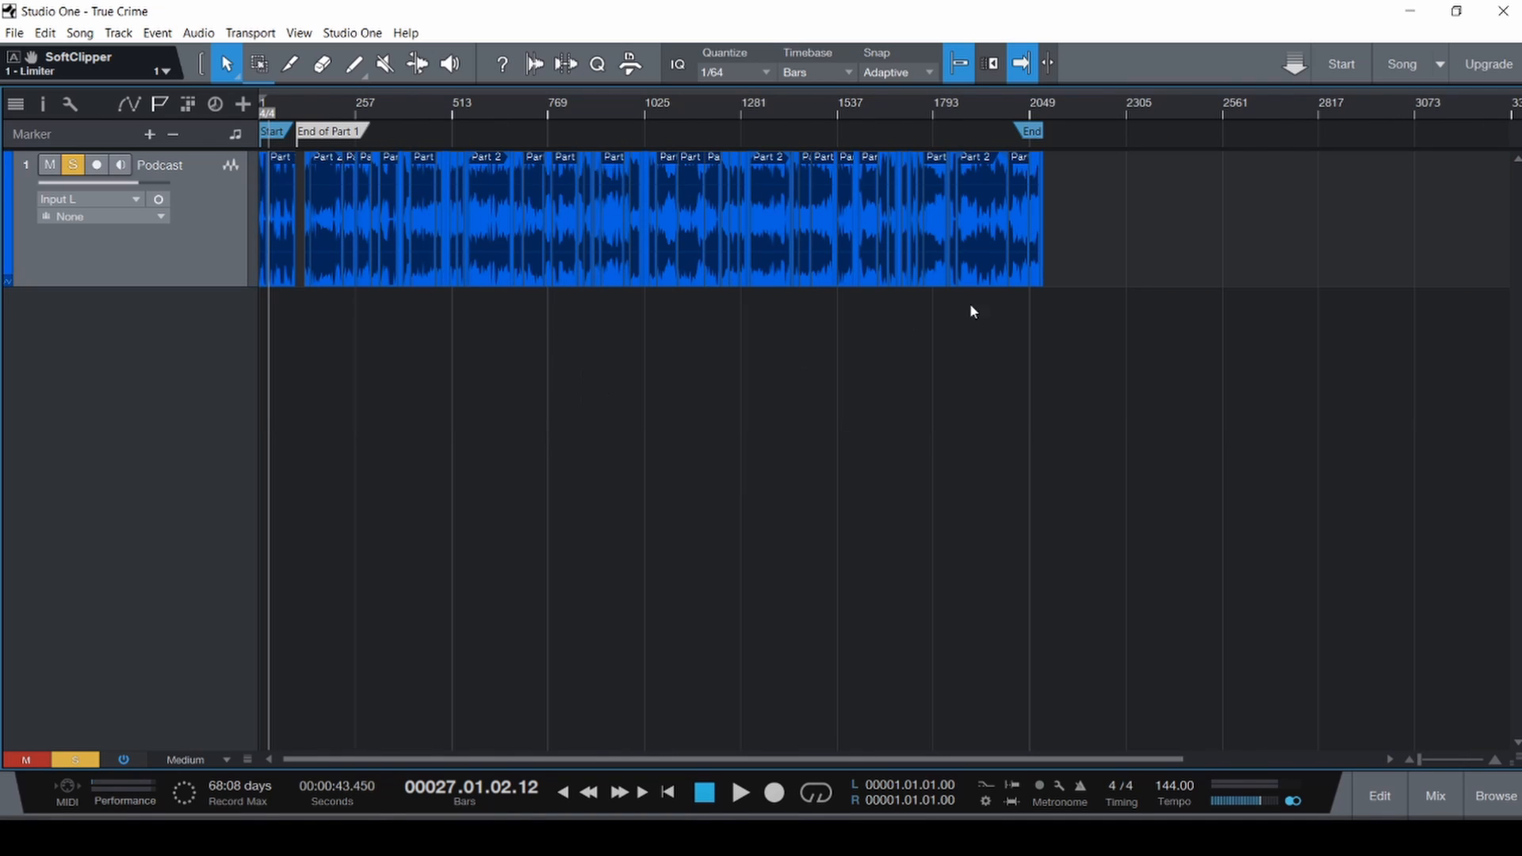
drag(1110, 257, 300, 275)
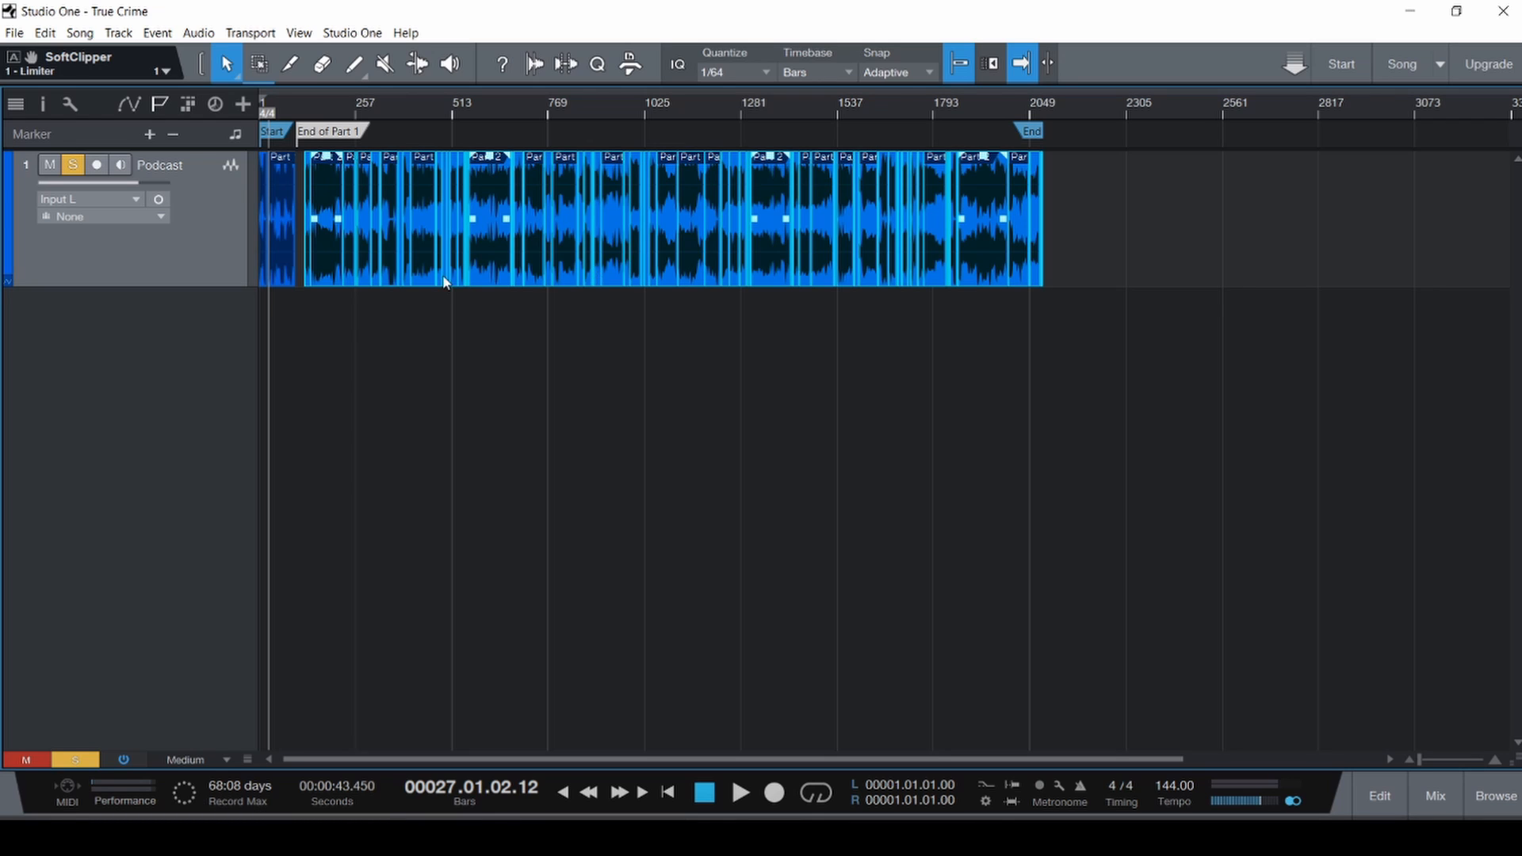
click(468, 326)
Show the Podcast track's volume automation and examine the volume cuts between about bars 129 and 138.
key(a)
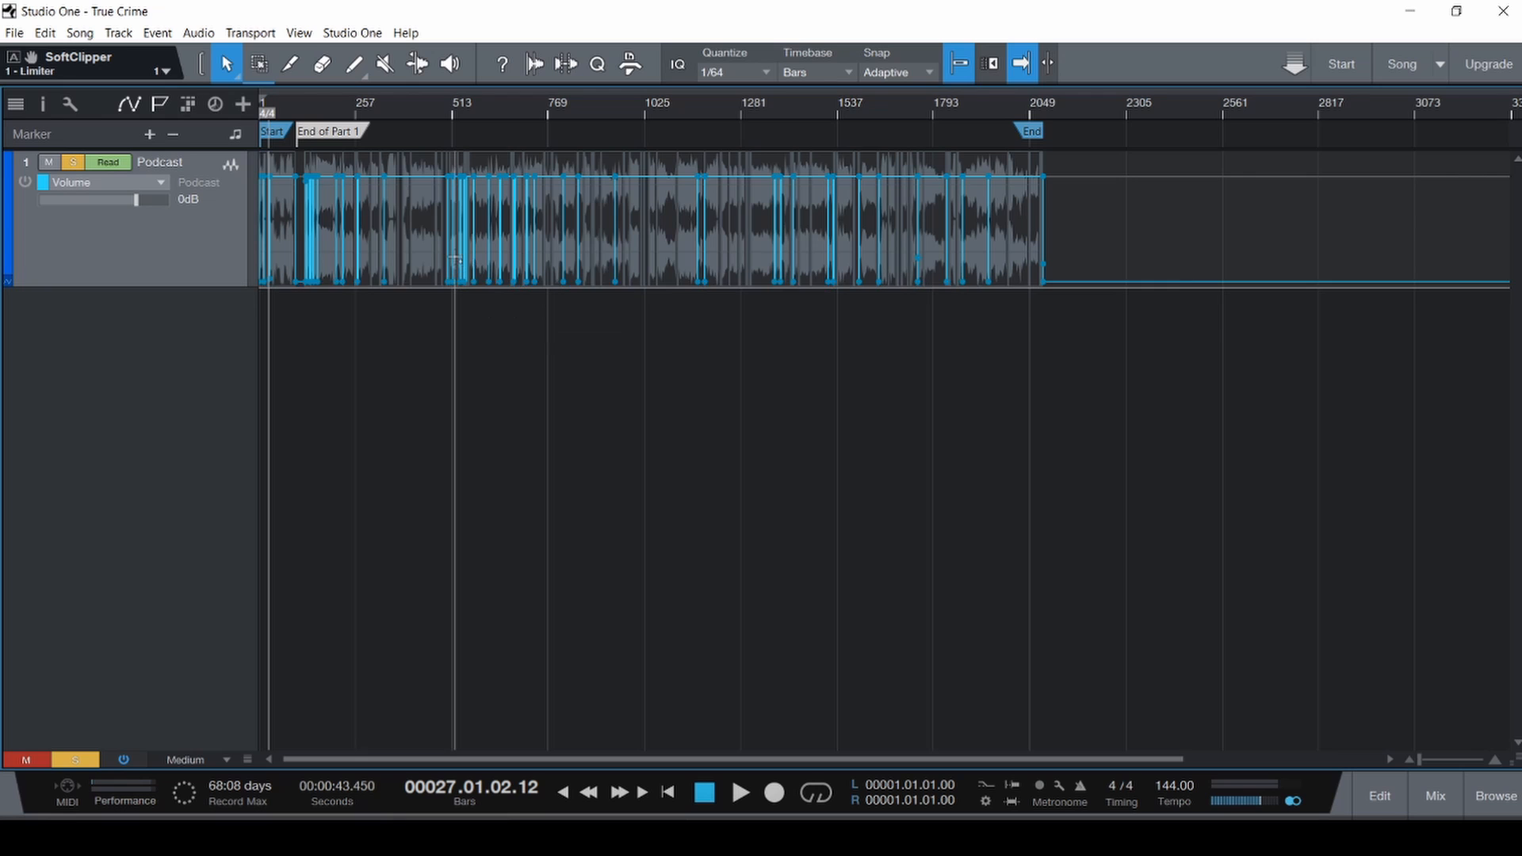
scroll(455, 278, up, 5)
scroll(457, 274, left, 3)
scroll(462, 279, left, 6)
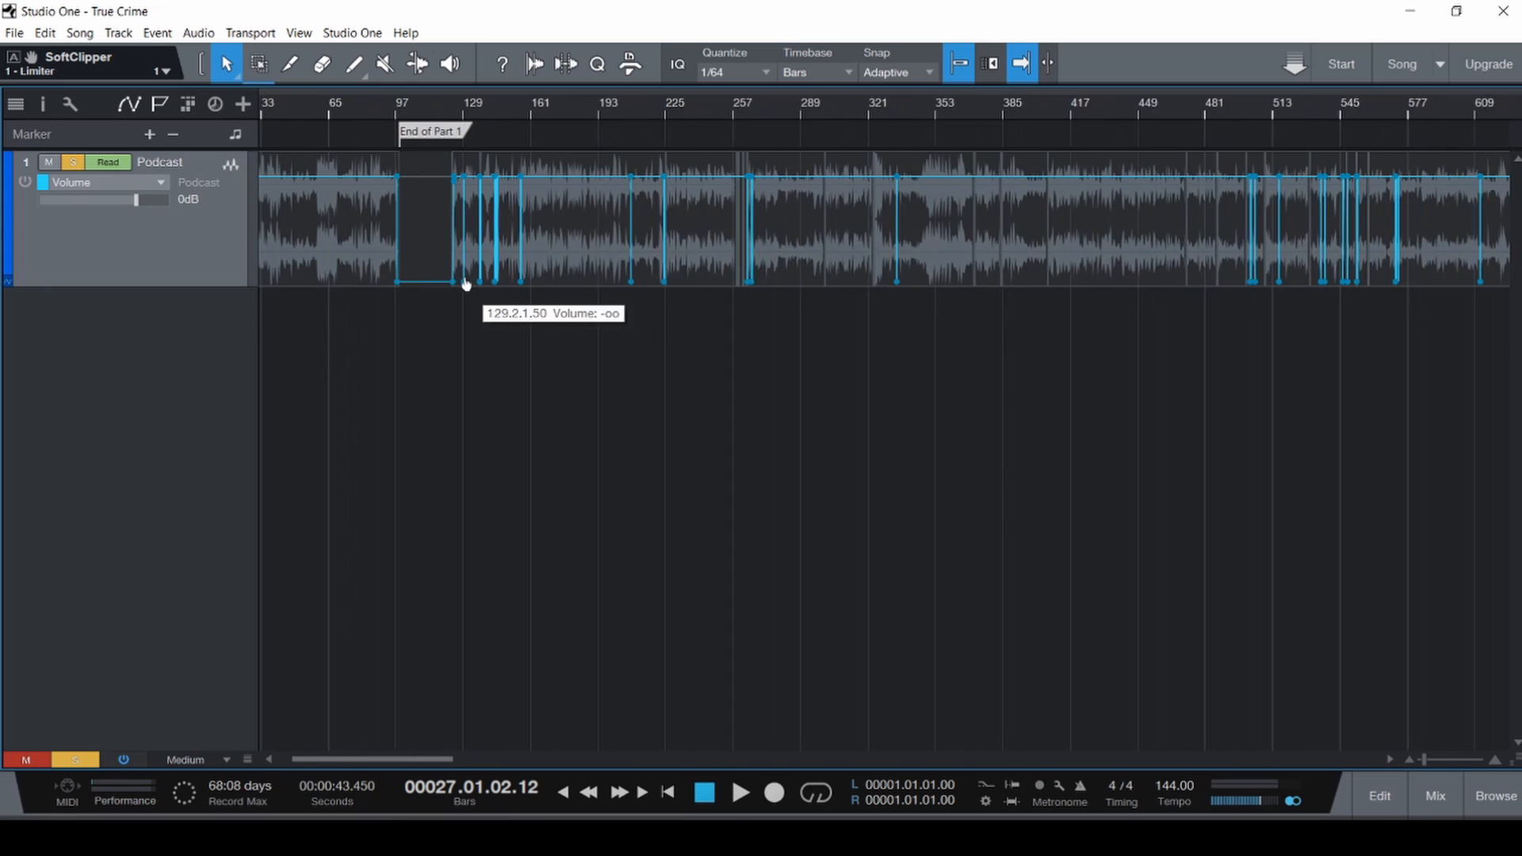
scroll(544, 242, up, 6)
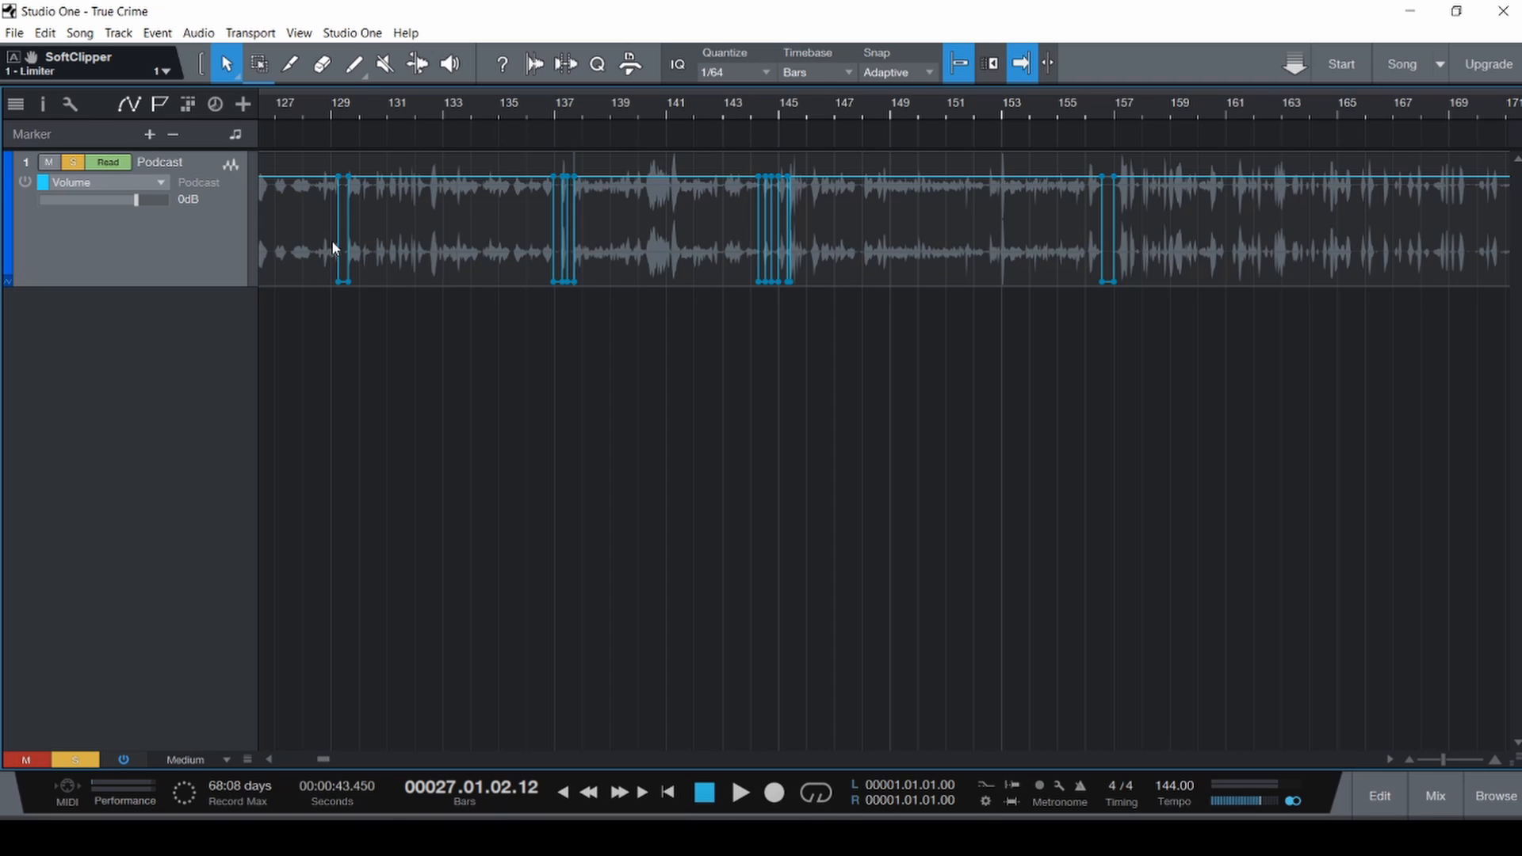
scroll(328, 234, up, 8)
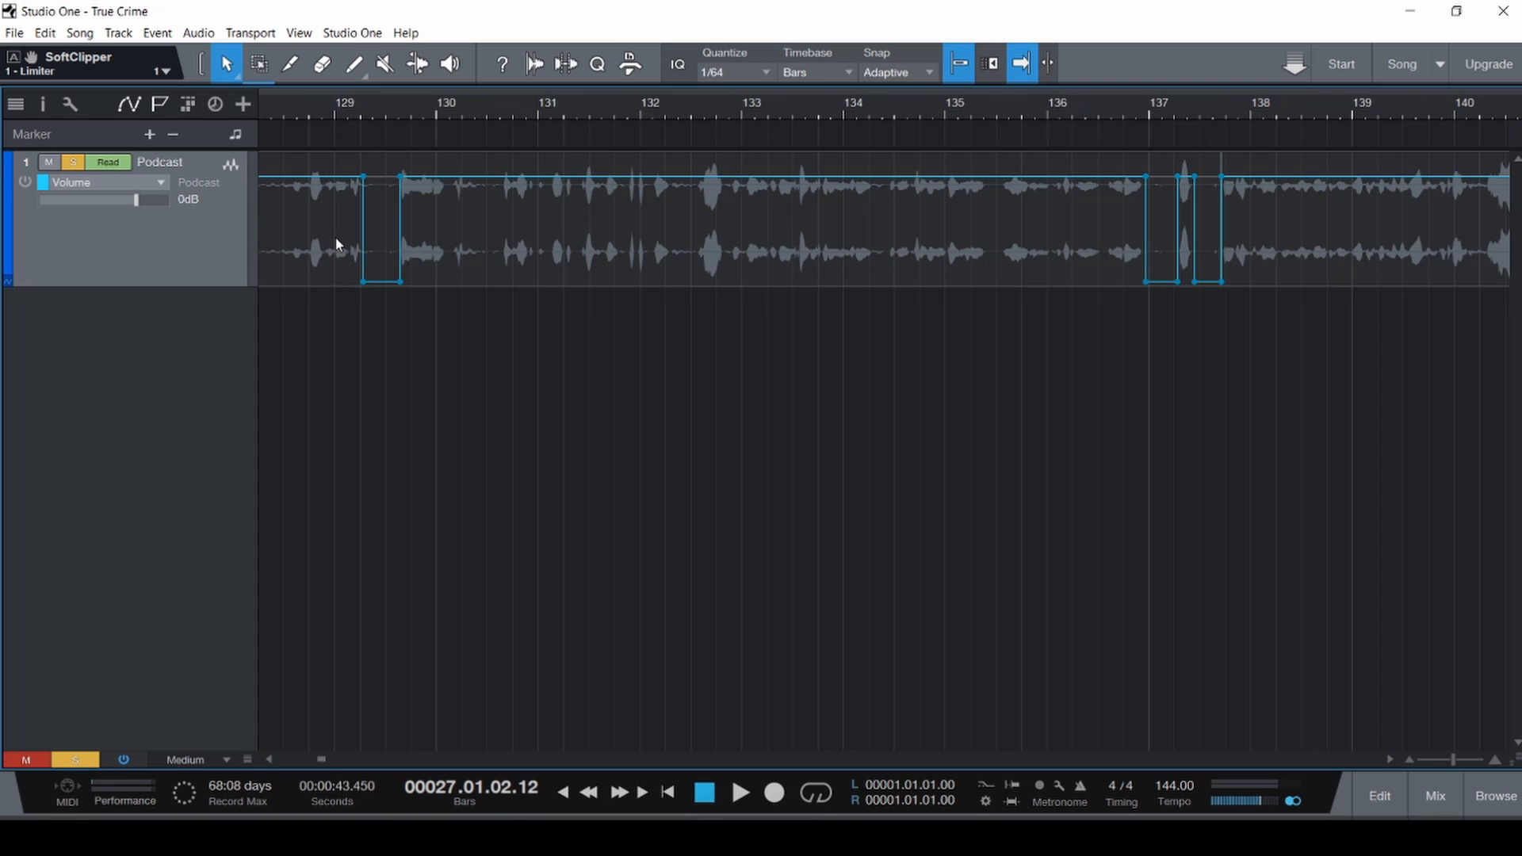
Play the Podcast track from about bar 127 through the volume cut just after bar 129.
click(521, 230)
click(484, 215)
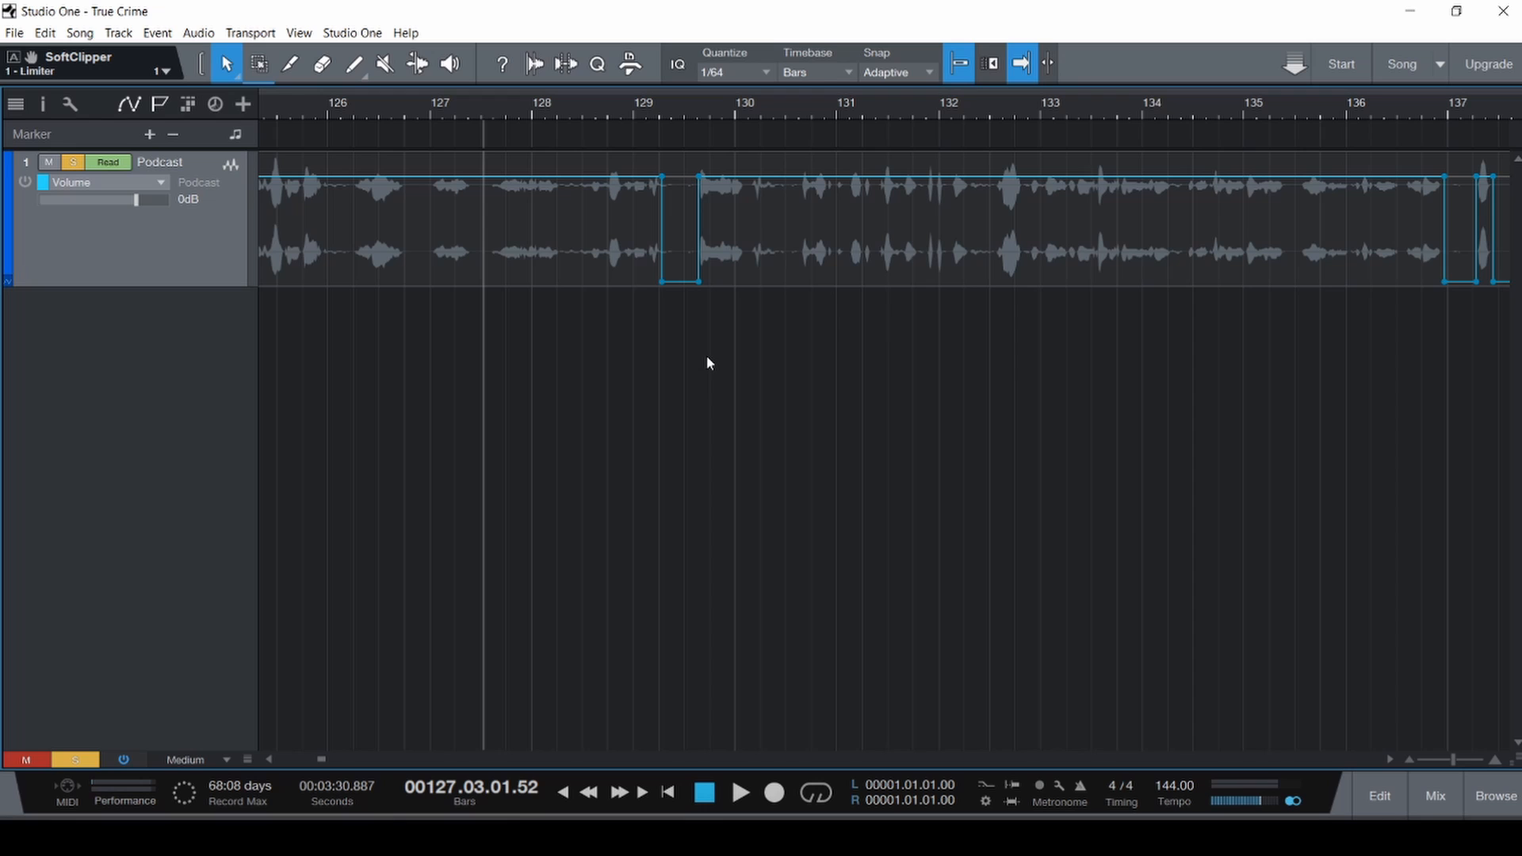
key(space)
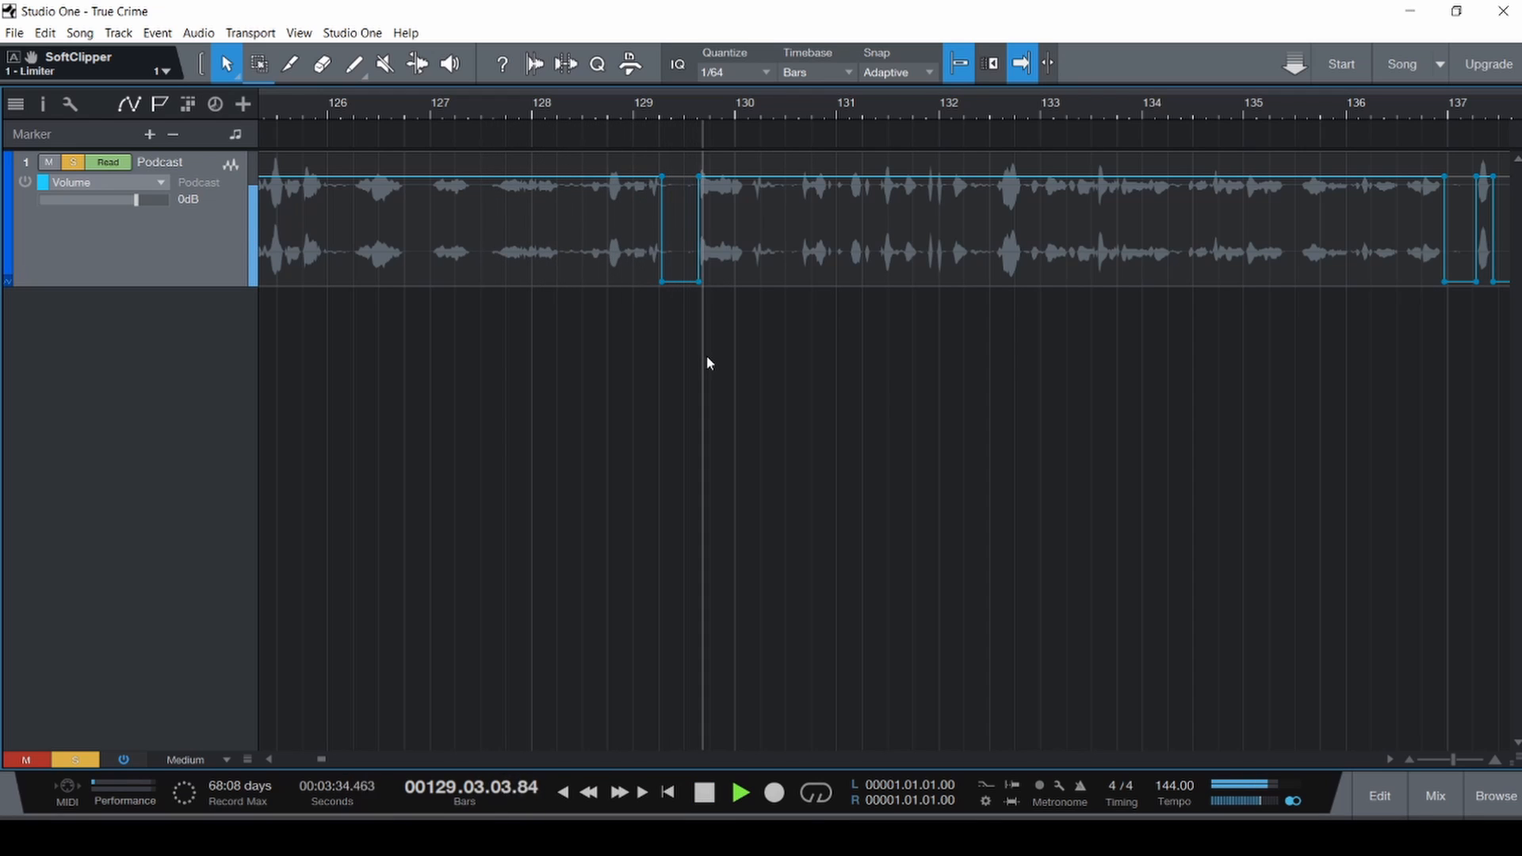
key(space)
Activate the Podcast track's volume automation and replay from about bar 127 through the cut after bar 129.
scroll(693, 304, up, 3)
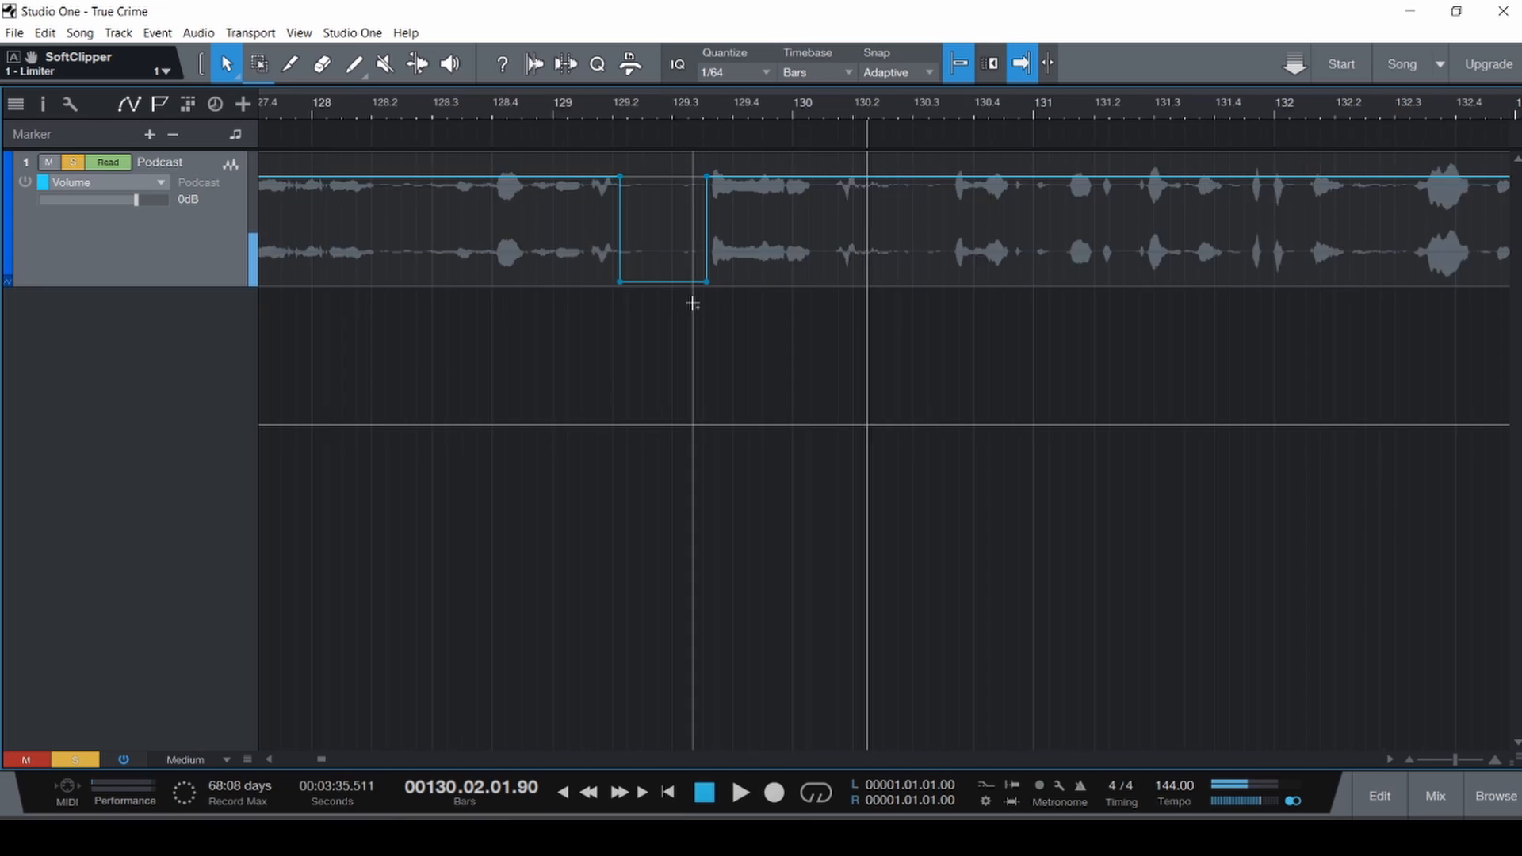
scroll(693, 303, down, 5)
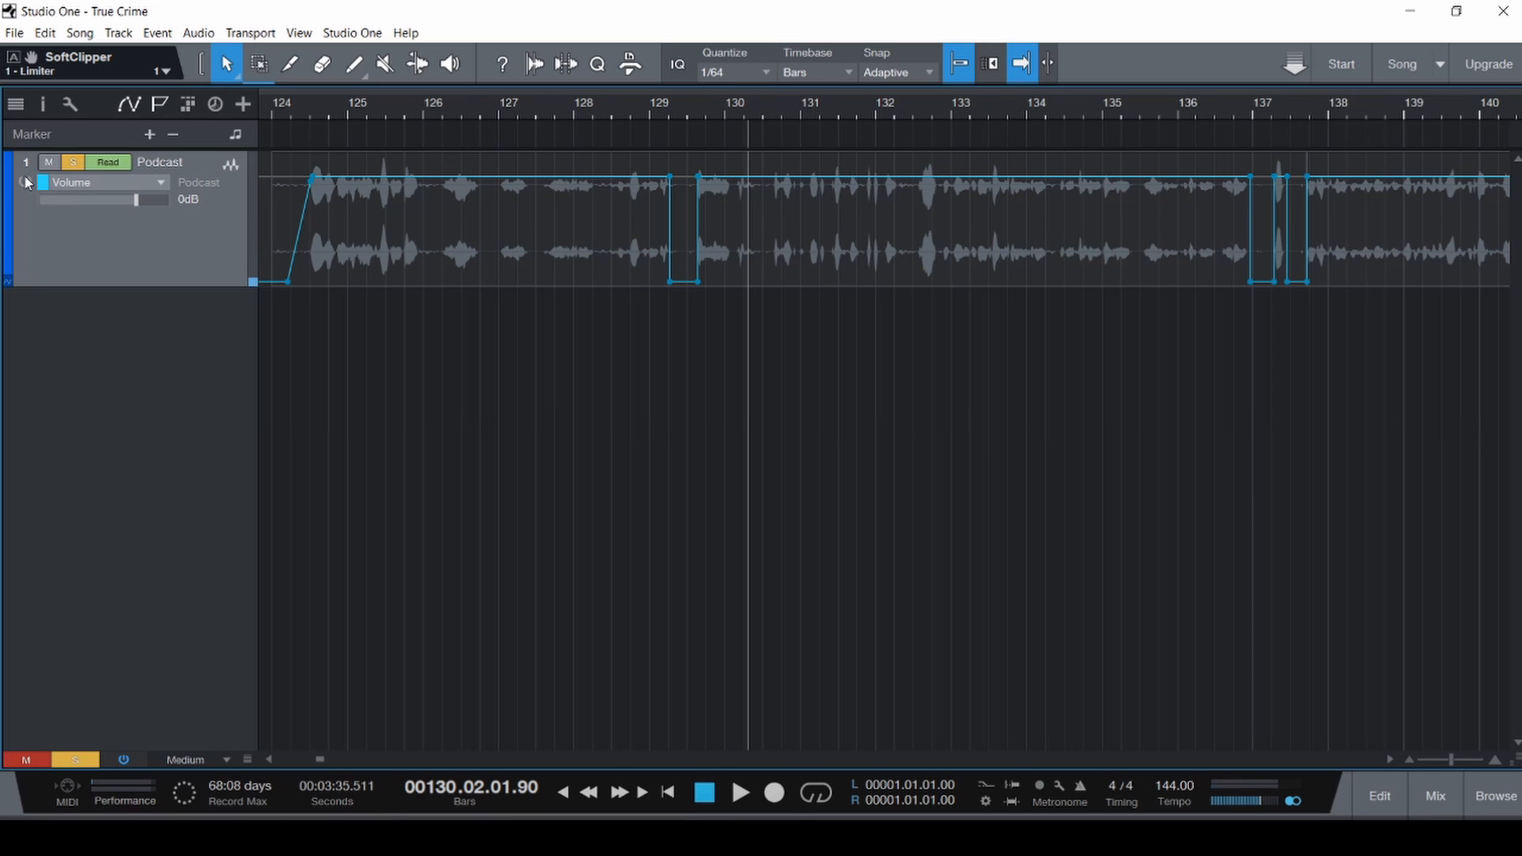
click(537, 223)
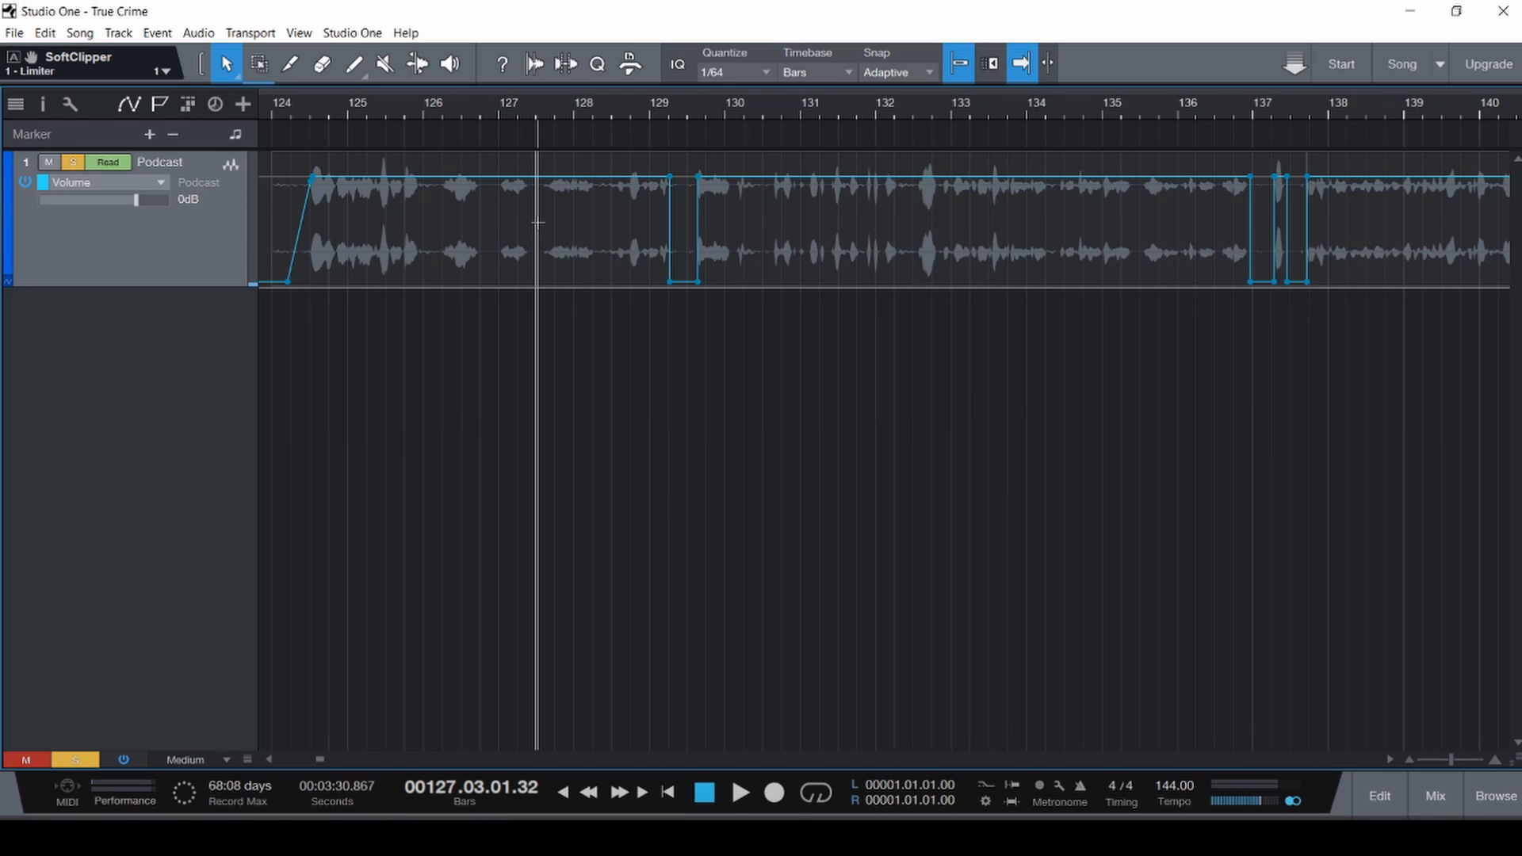
key(space)
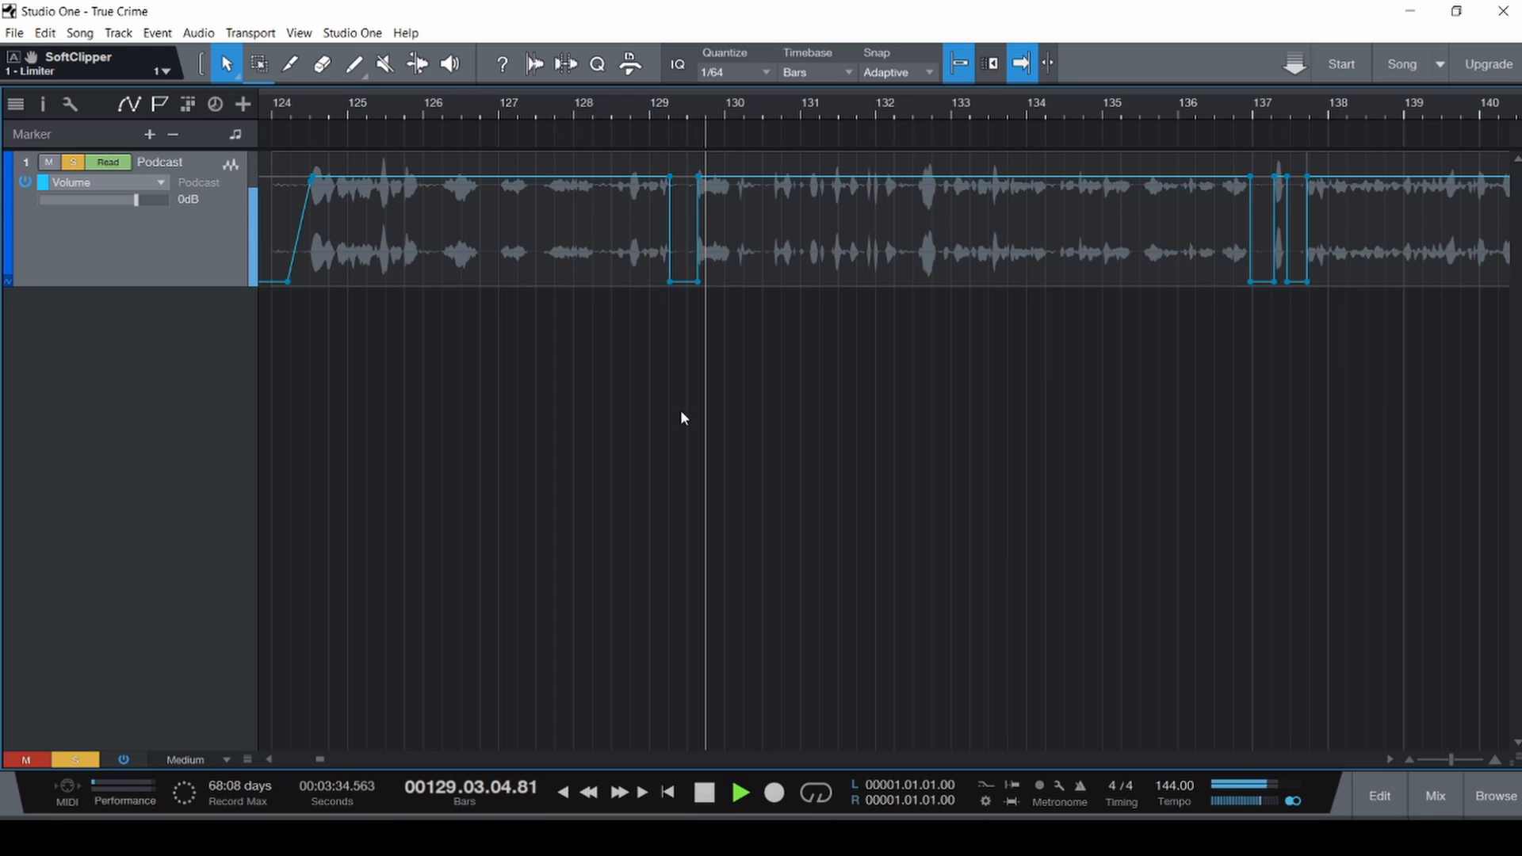
key(space)
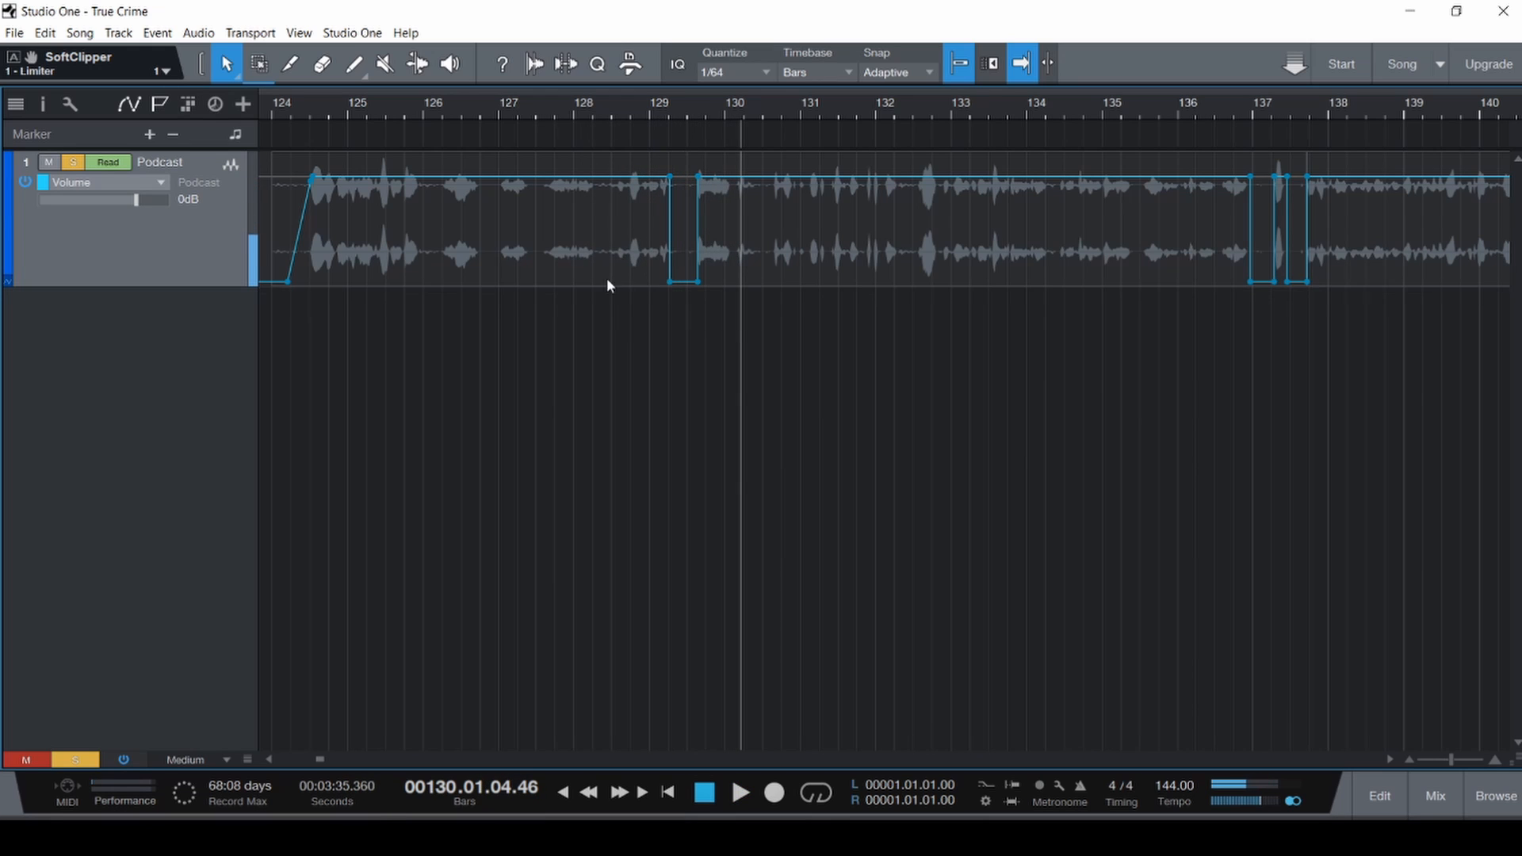
Play from about bar 128 with the mixer open to watch the Podcast fader follow its volume automation, and close the mixer.
click(577, 229)
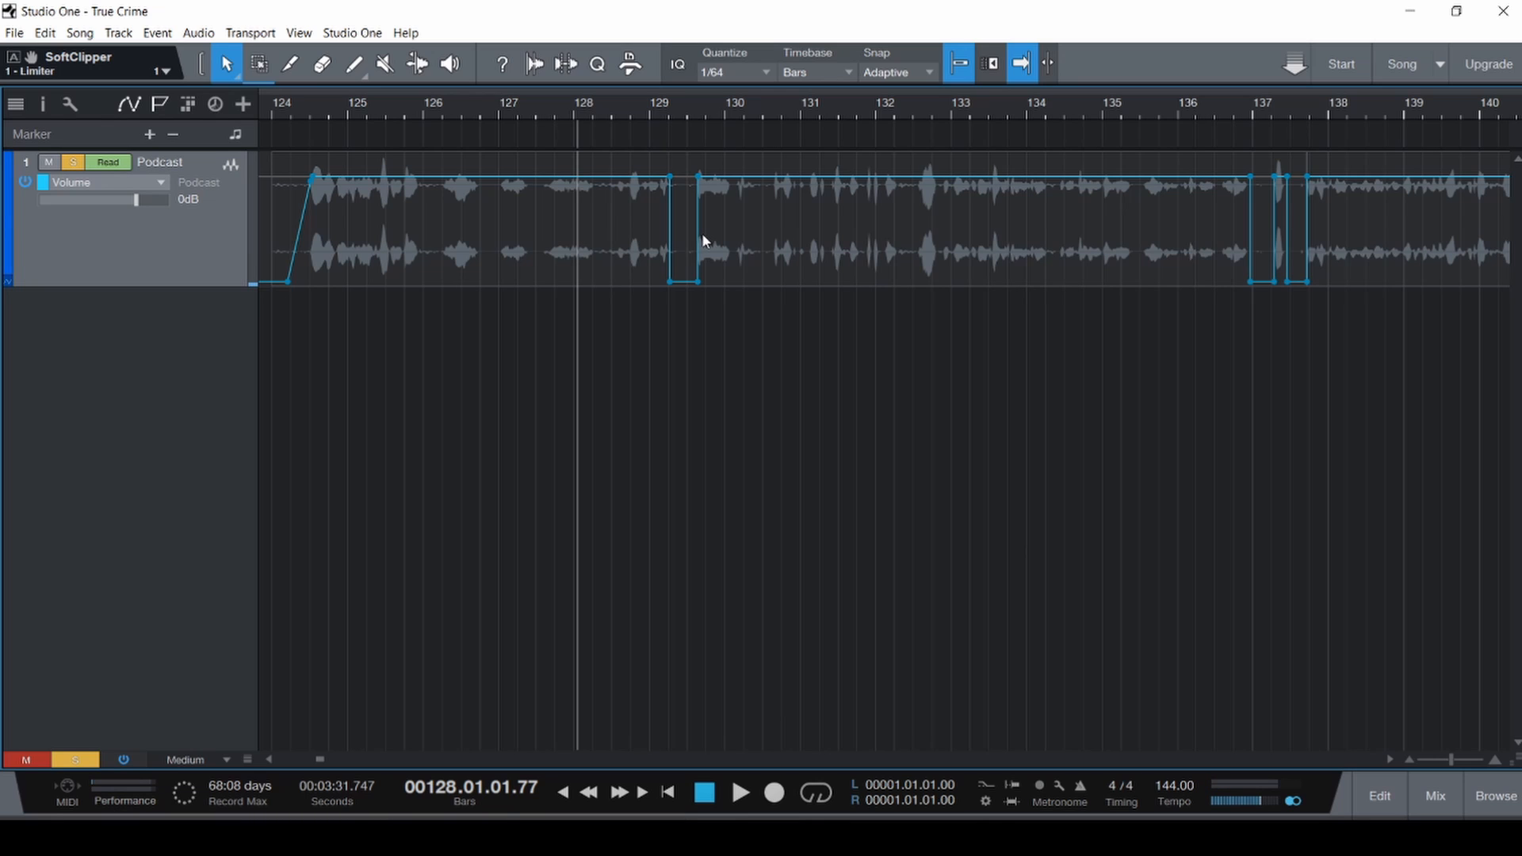
key(F3)
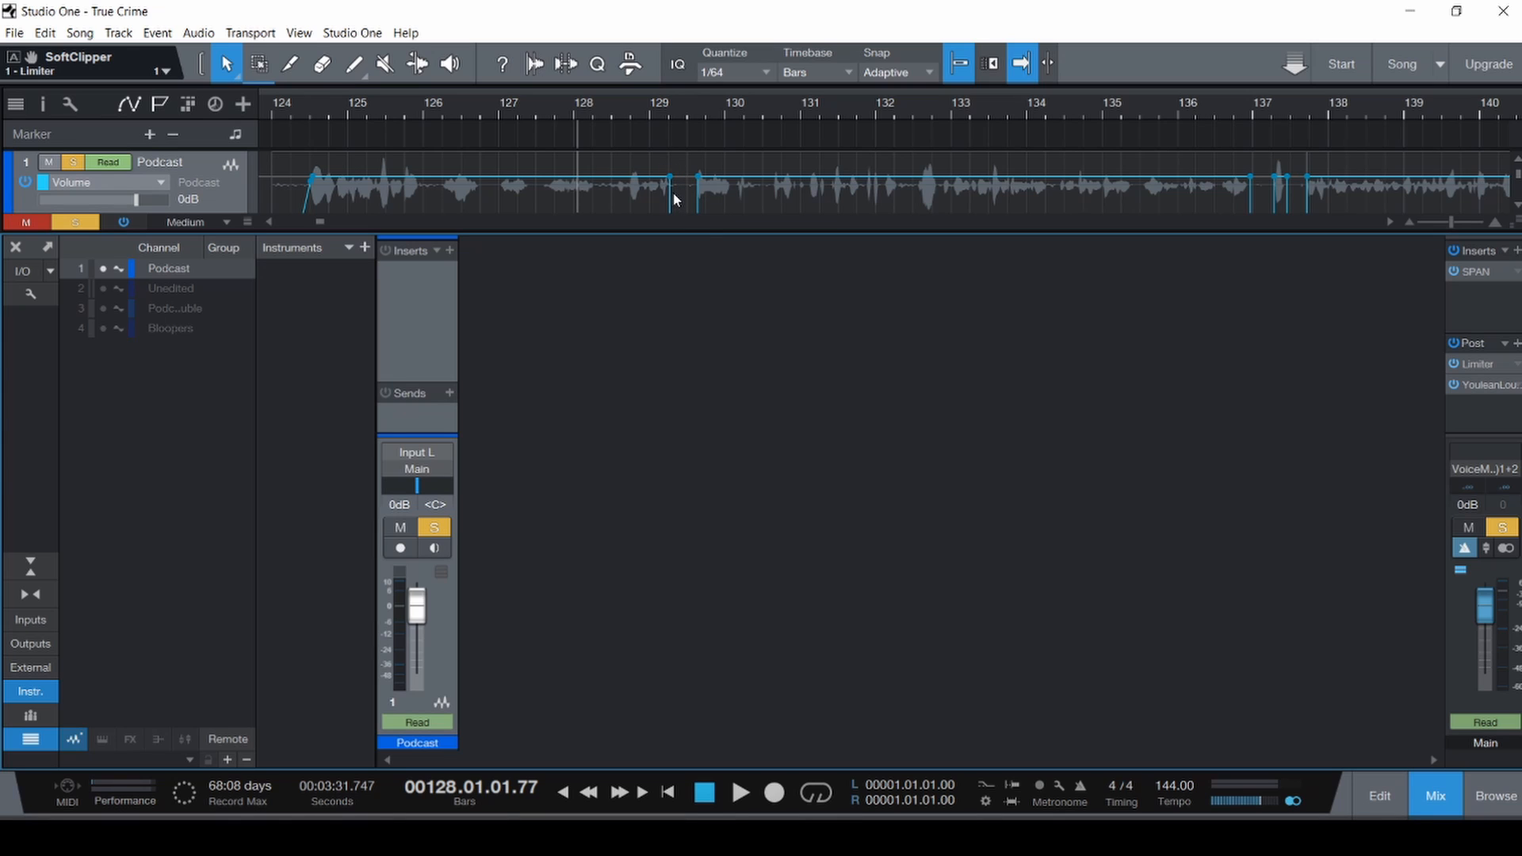
scroll(672, 191, down, 1)
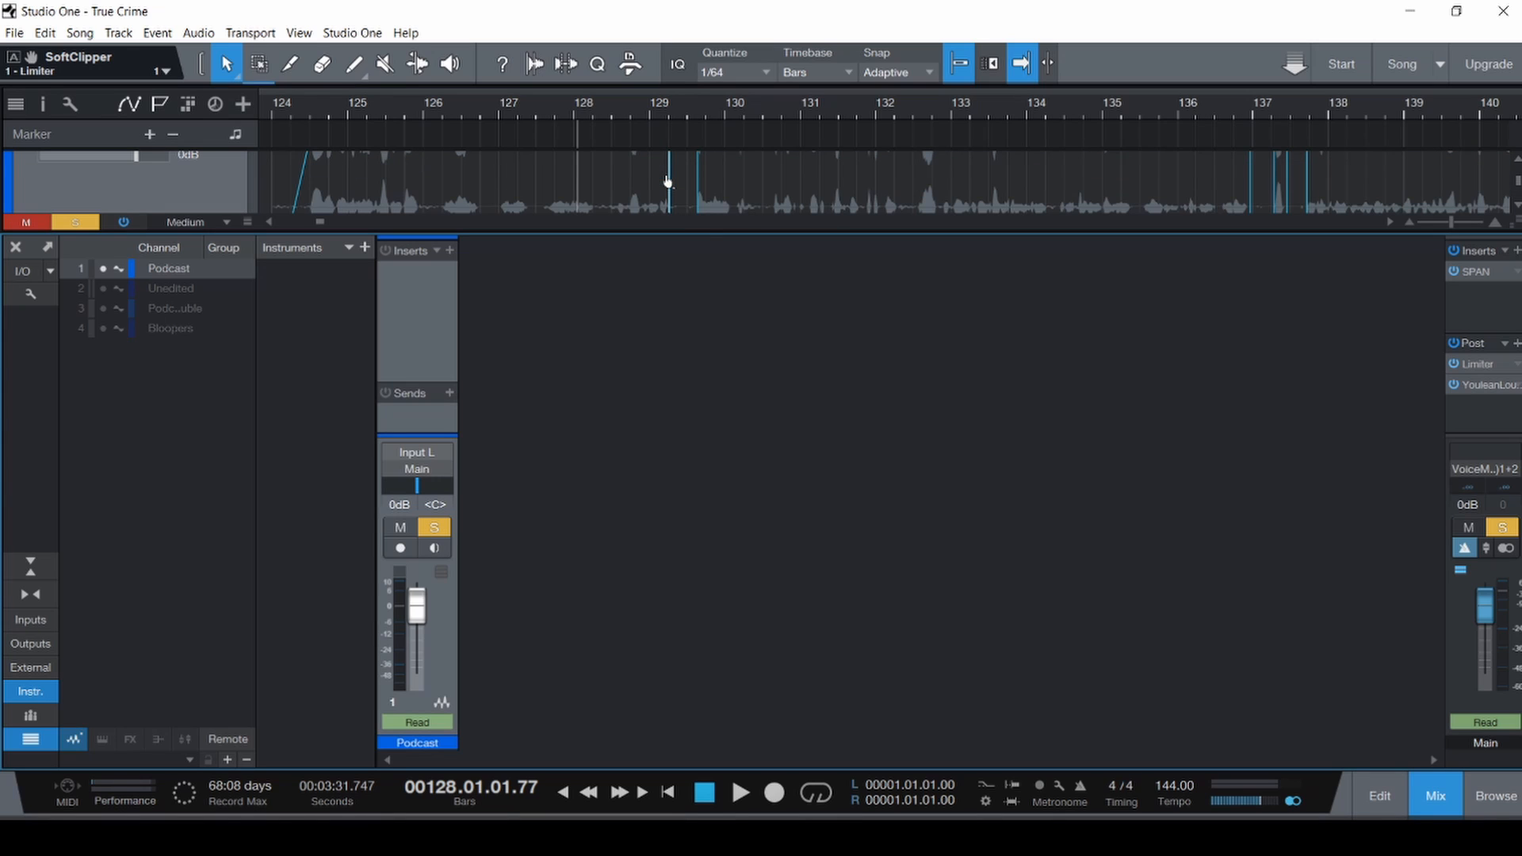
click(604, 186)
key(space)
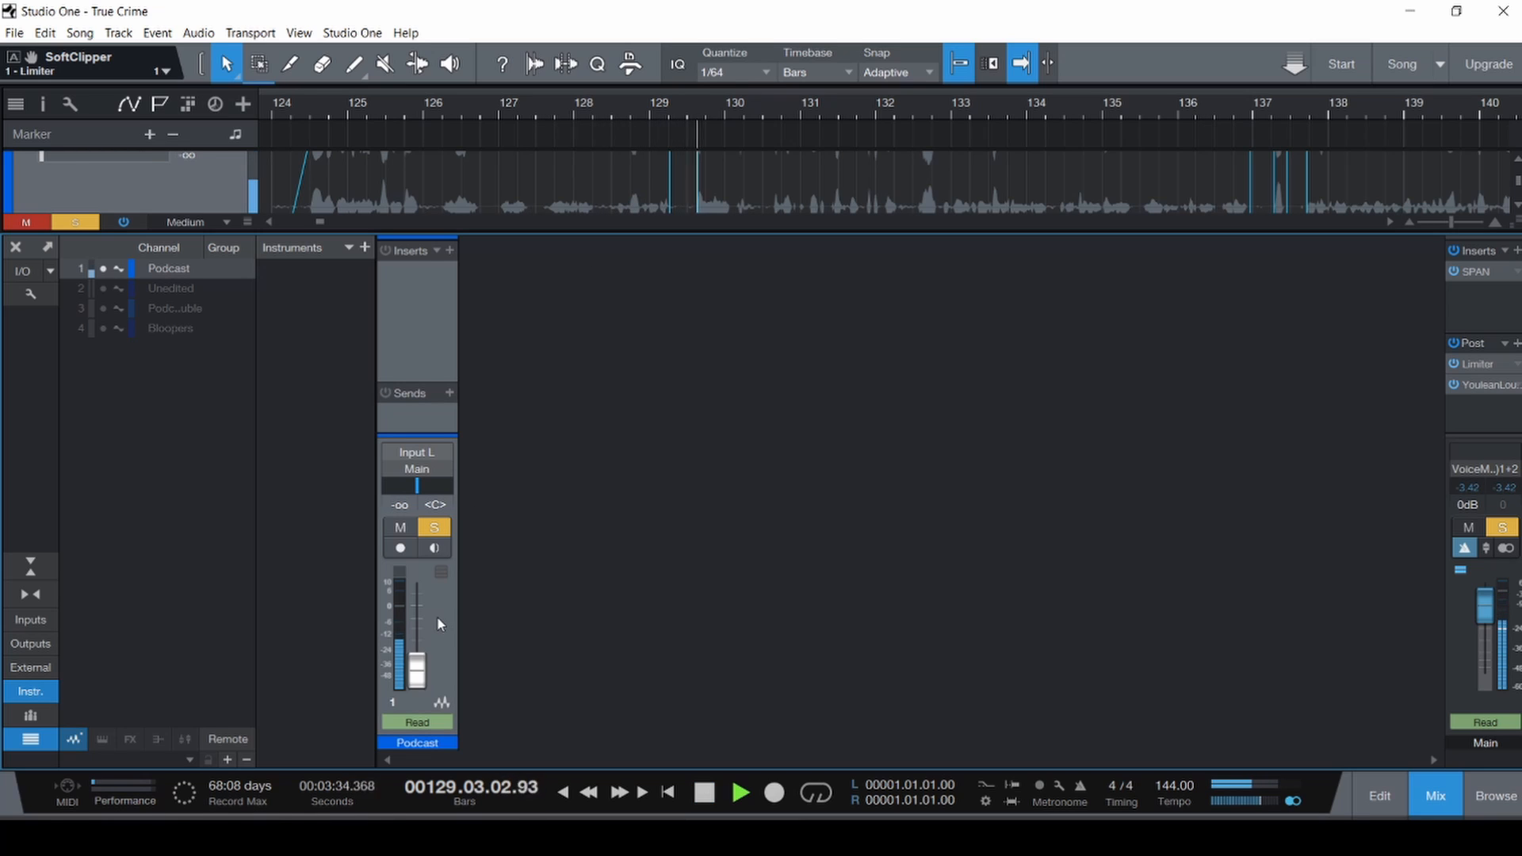
key(space)
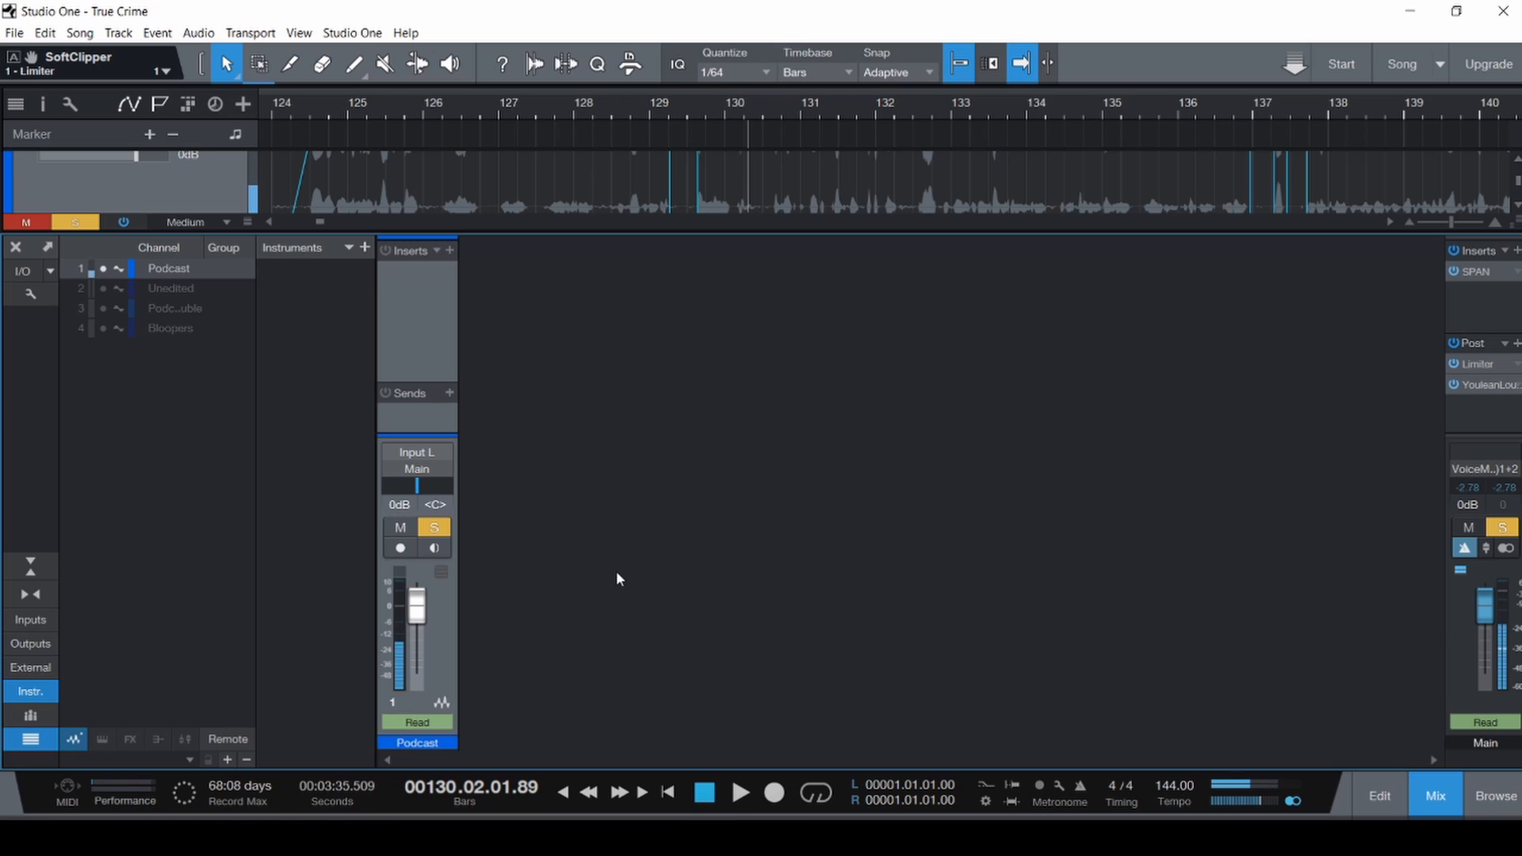
key(F3)
scroll(627, 428, down, 15)
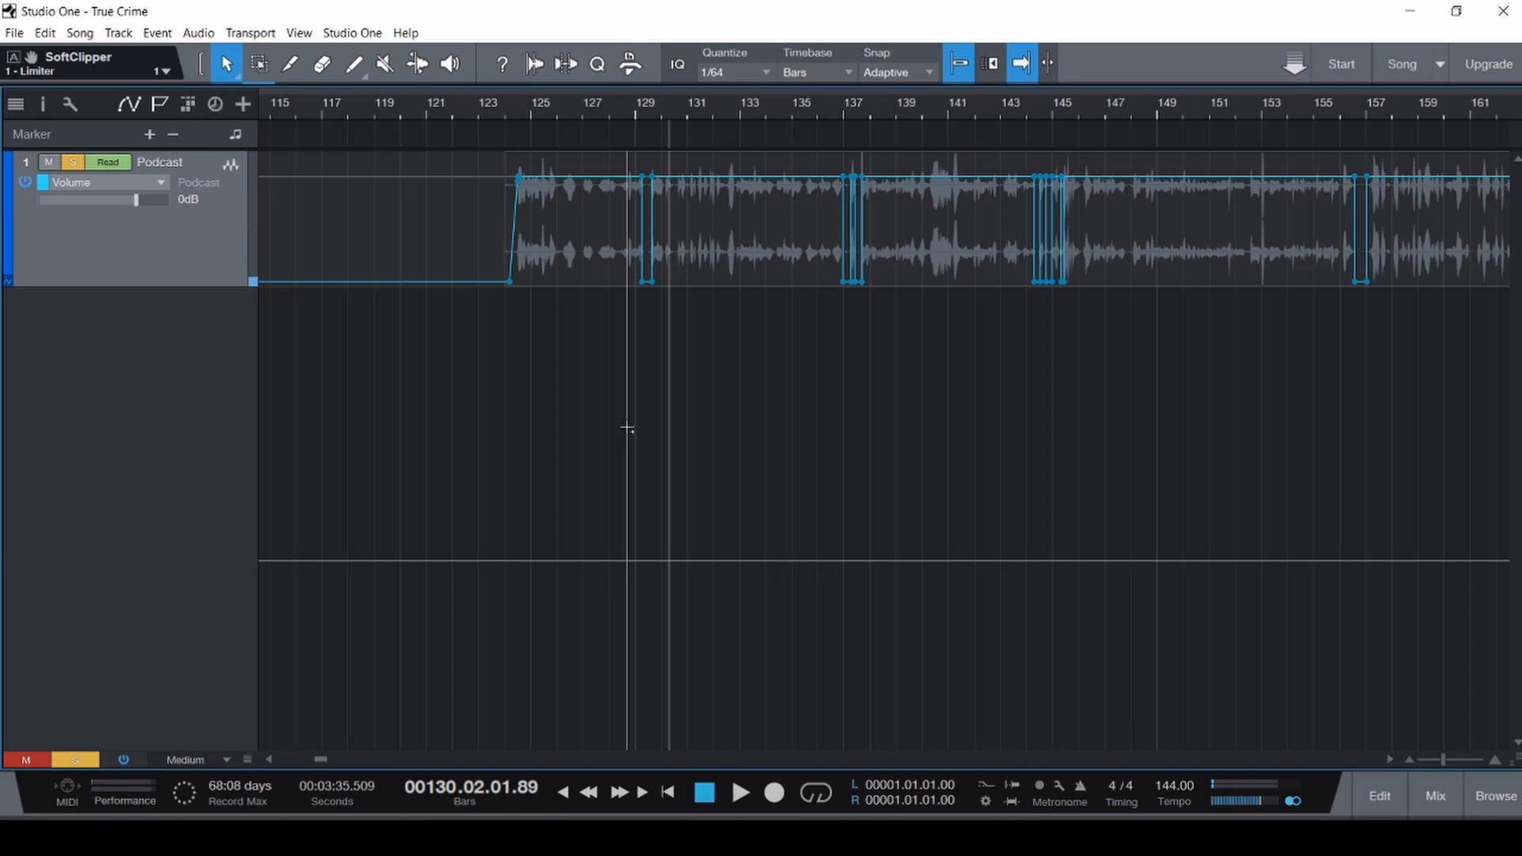
Hide the Podcast track's automation and insert FabFilter Pro-Q 3 on the Podcast channel in the mixer.
scroll(627, 428, down, 5)
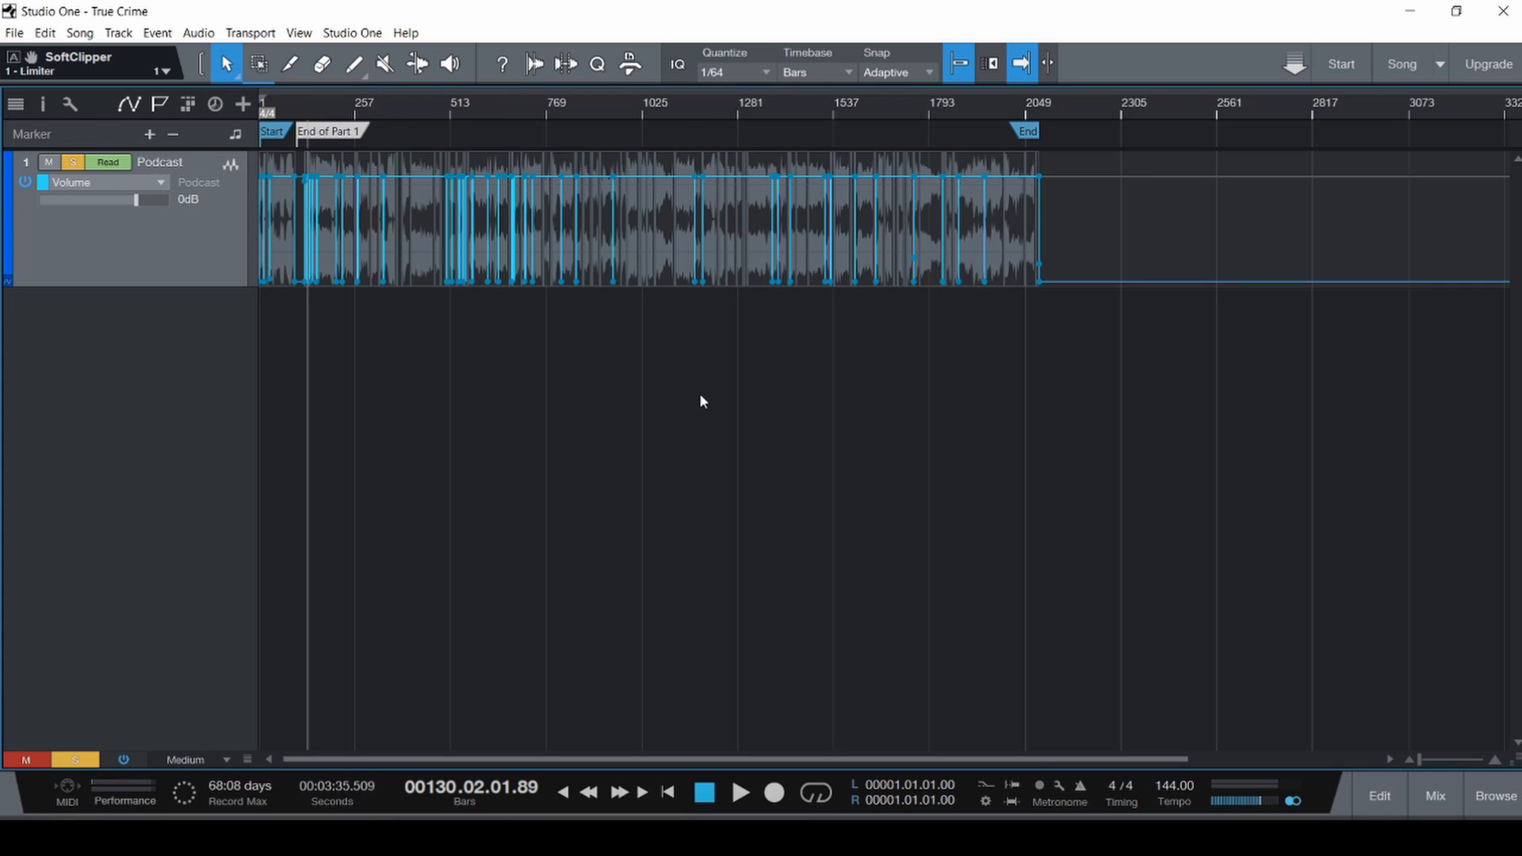
key(a)
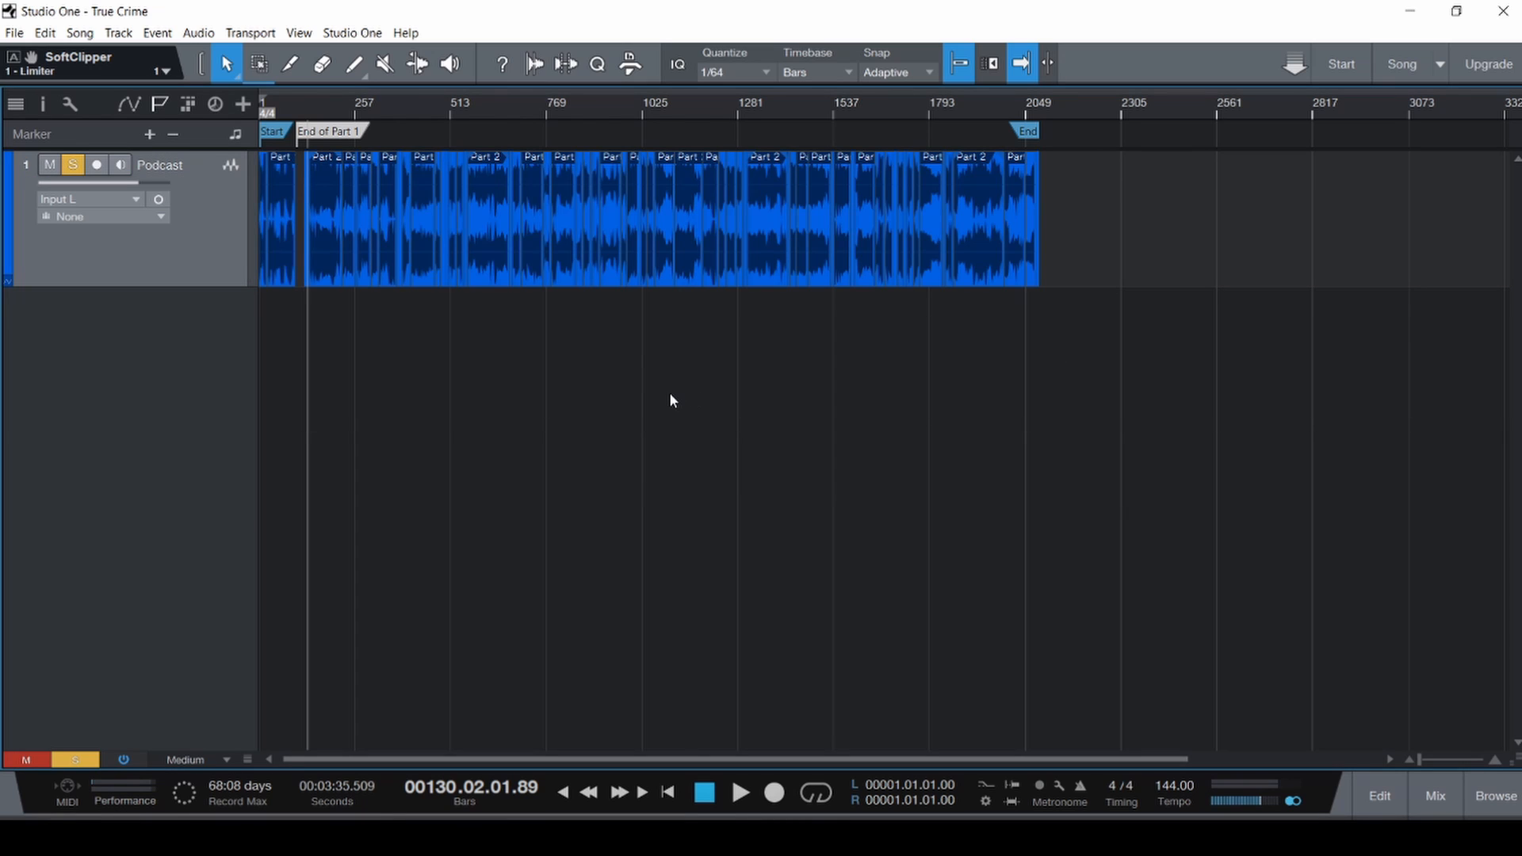
key(F3)
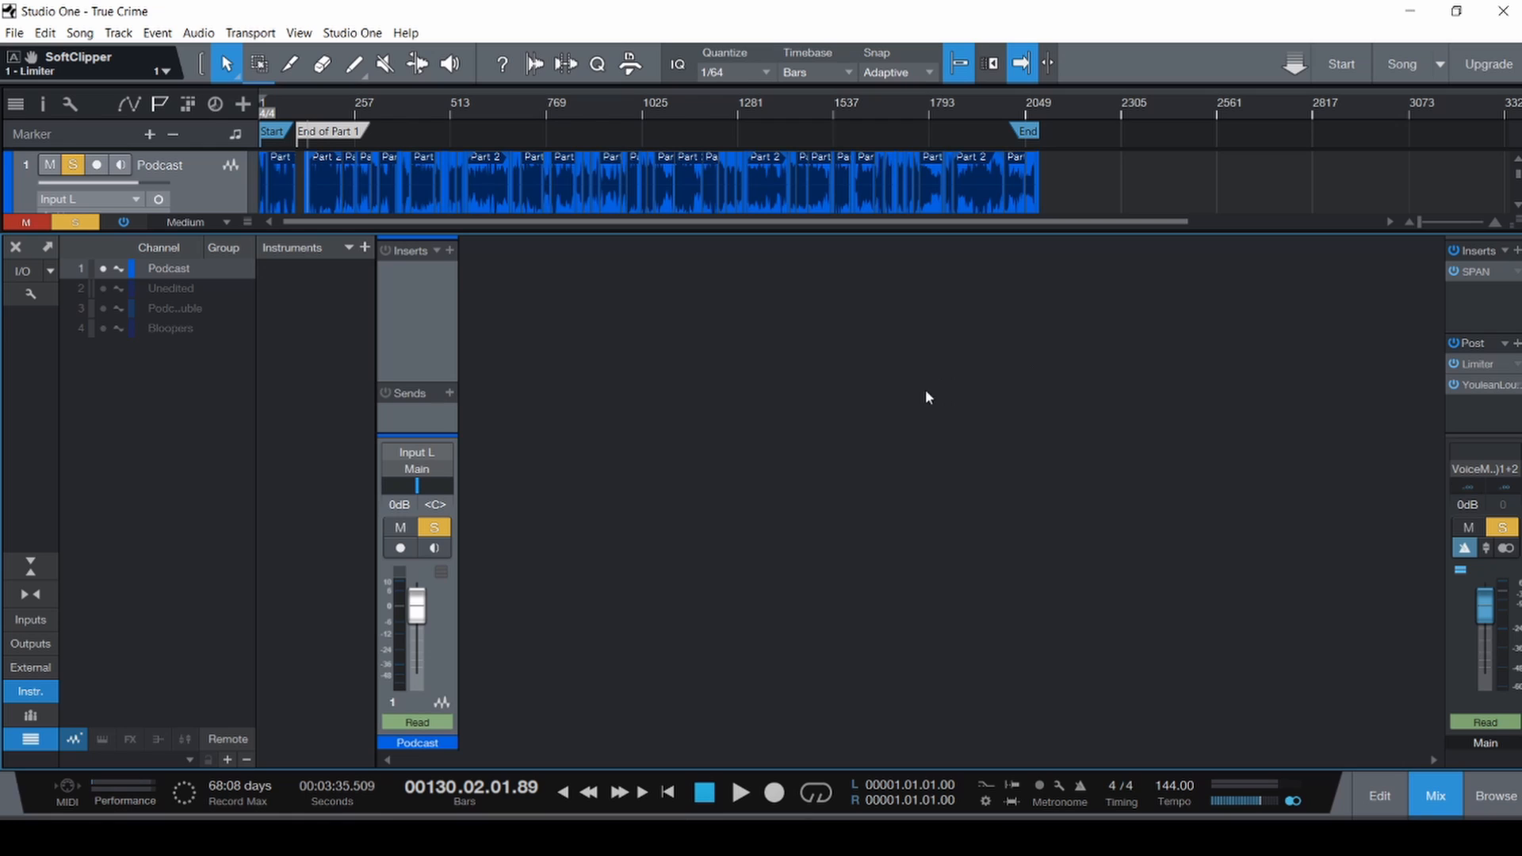
click(450, 251)
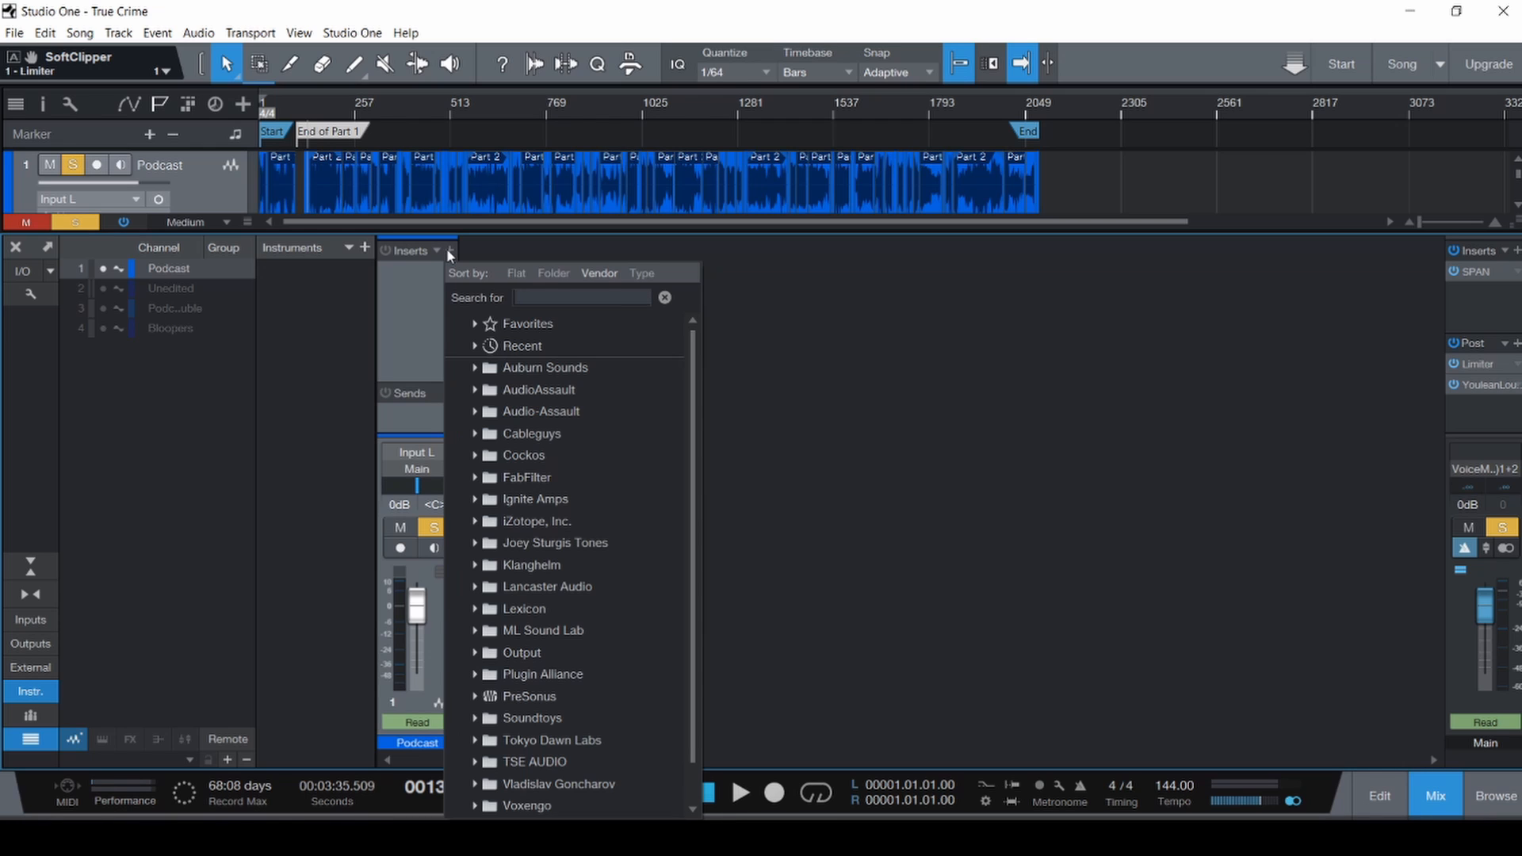
text(pro)
key(Down)
key(Down)
key(Down)
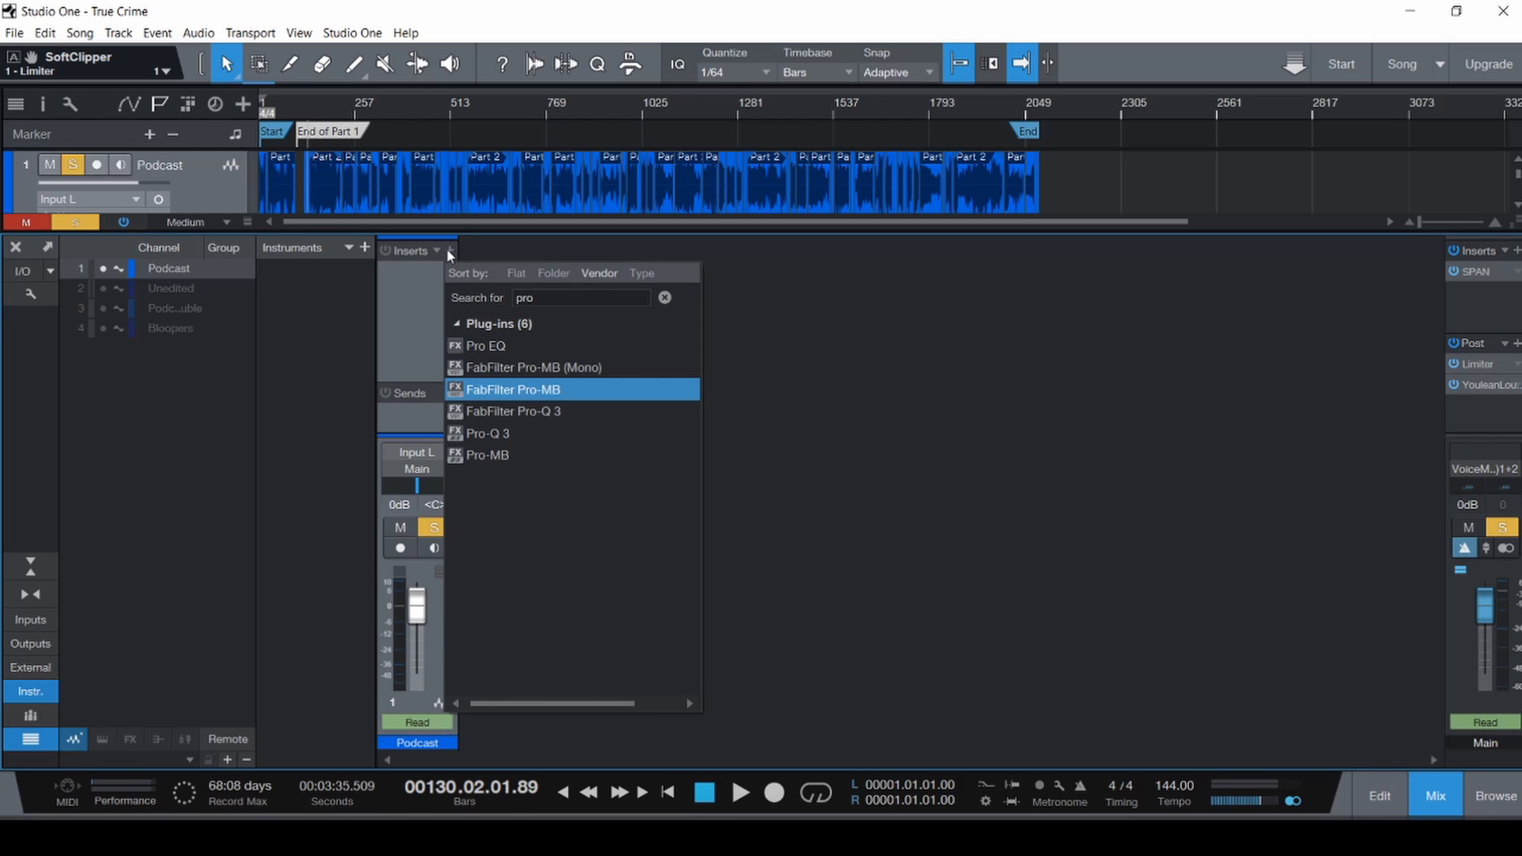
key(Return)
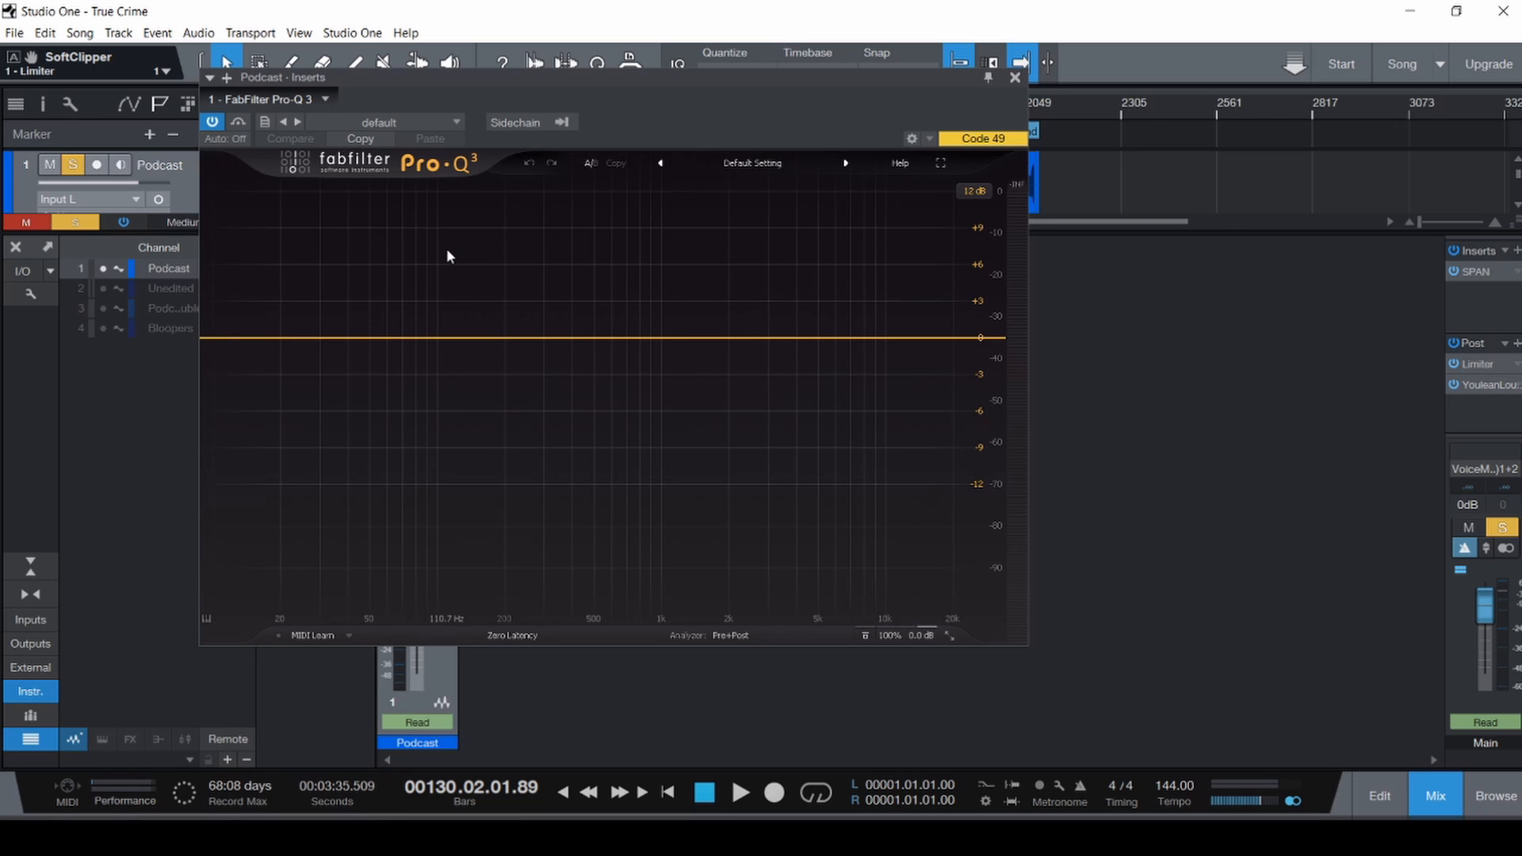
Play the first bar of the podcast with the Podcast fader and Pro-Q 3's analyzer both in view.
key(F3)
drag(446, 78, 786, 83)
key(Home)
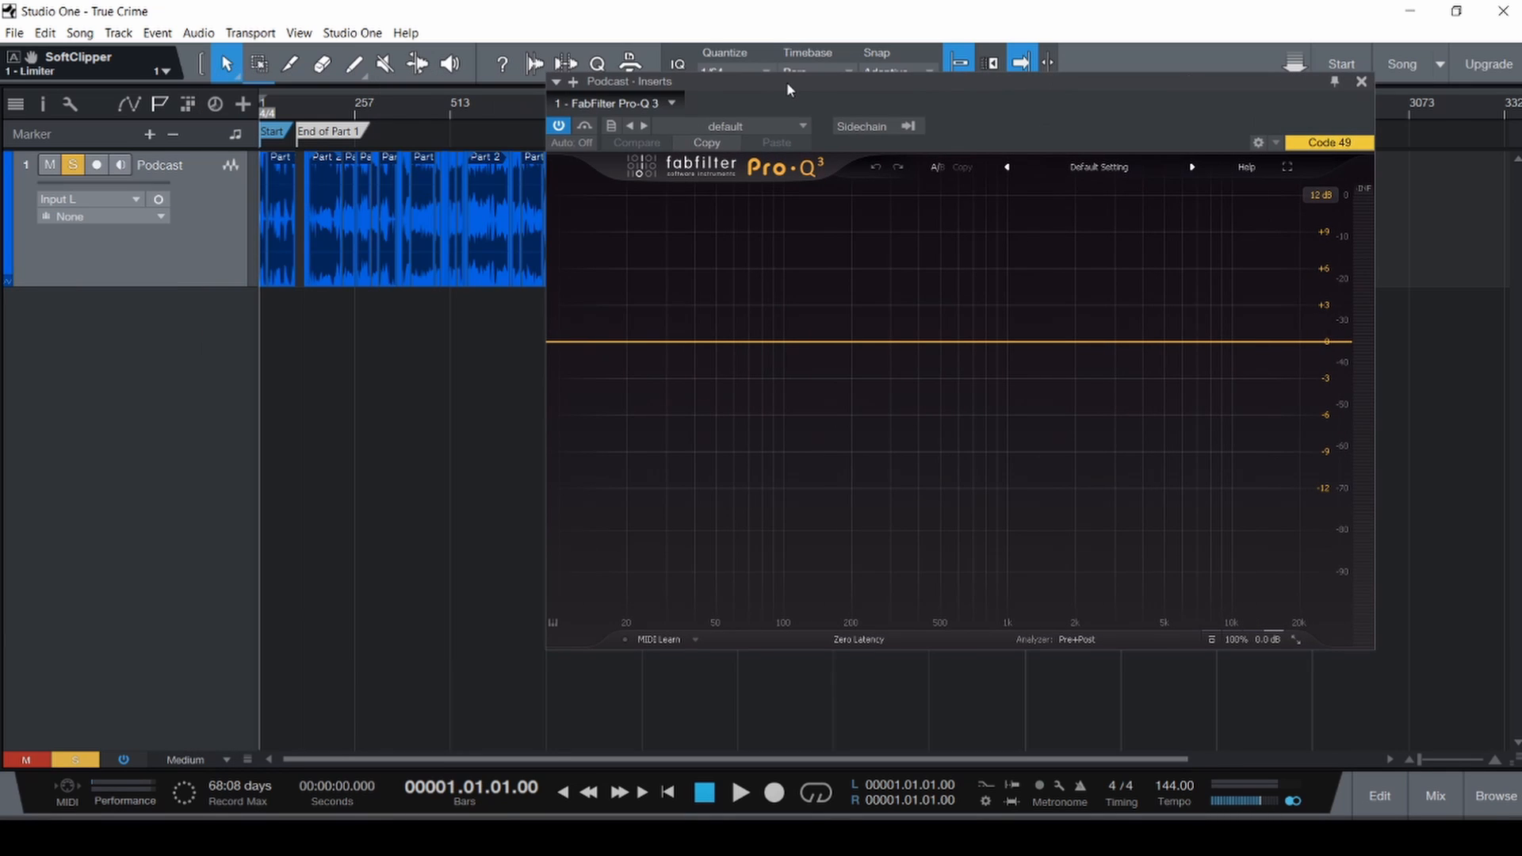
key(F3)
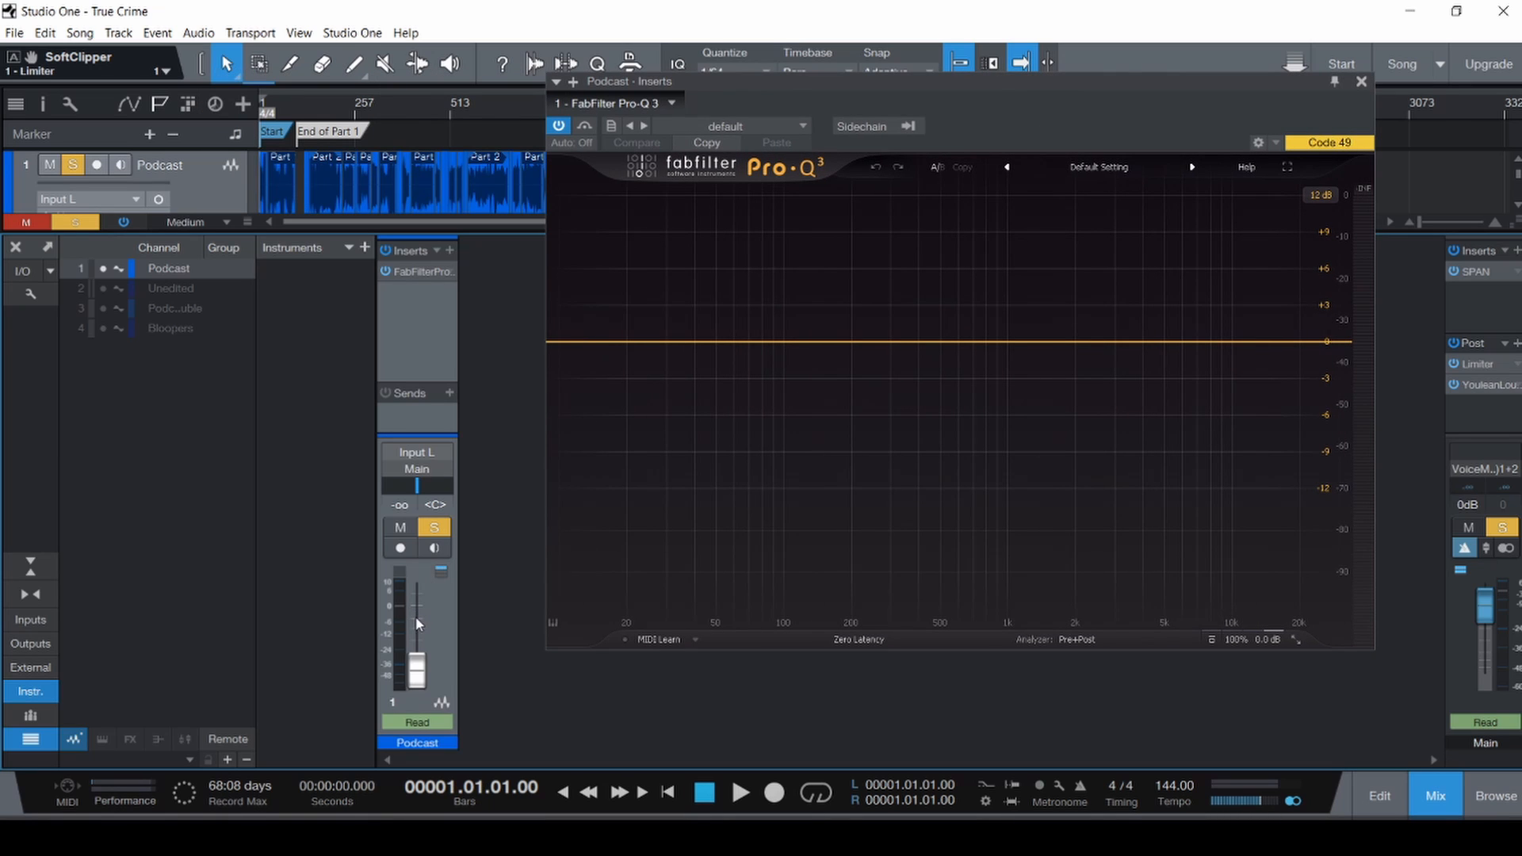
key(space)
key(space)
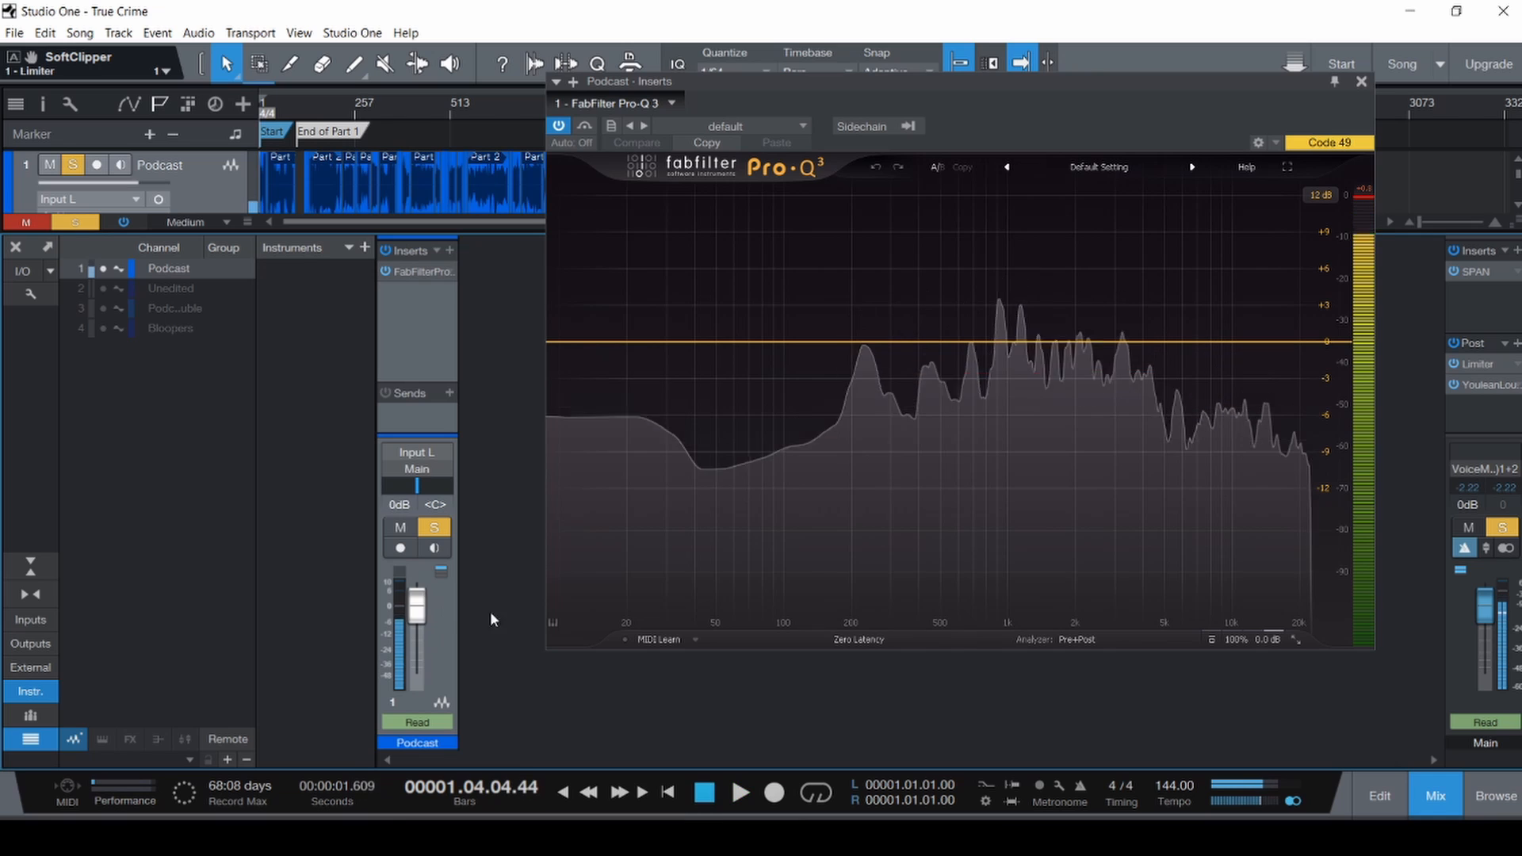
Lower Pro-Q 3's output level to about -9.1 dB and play the podcast from the start to check the level.
mouse_move(1260, 642)
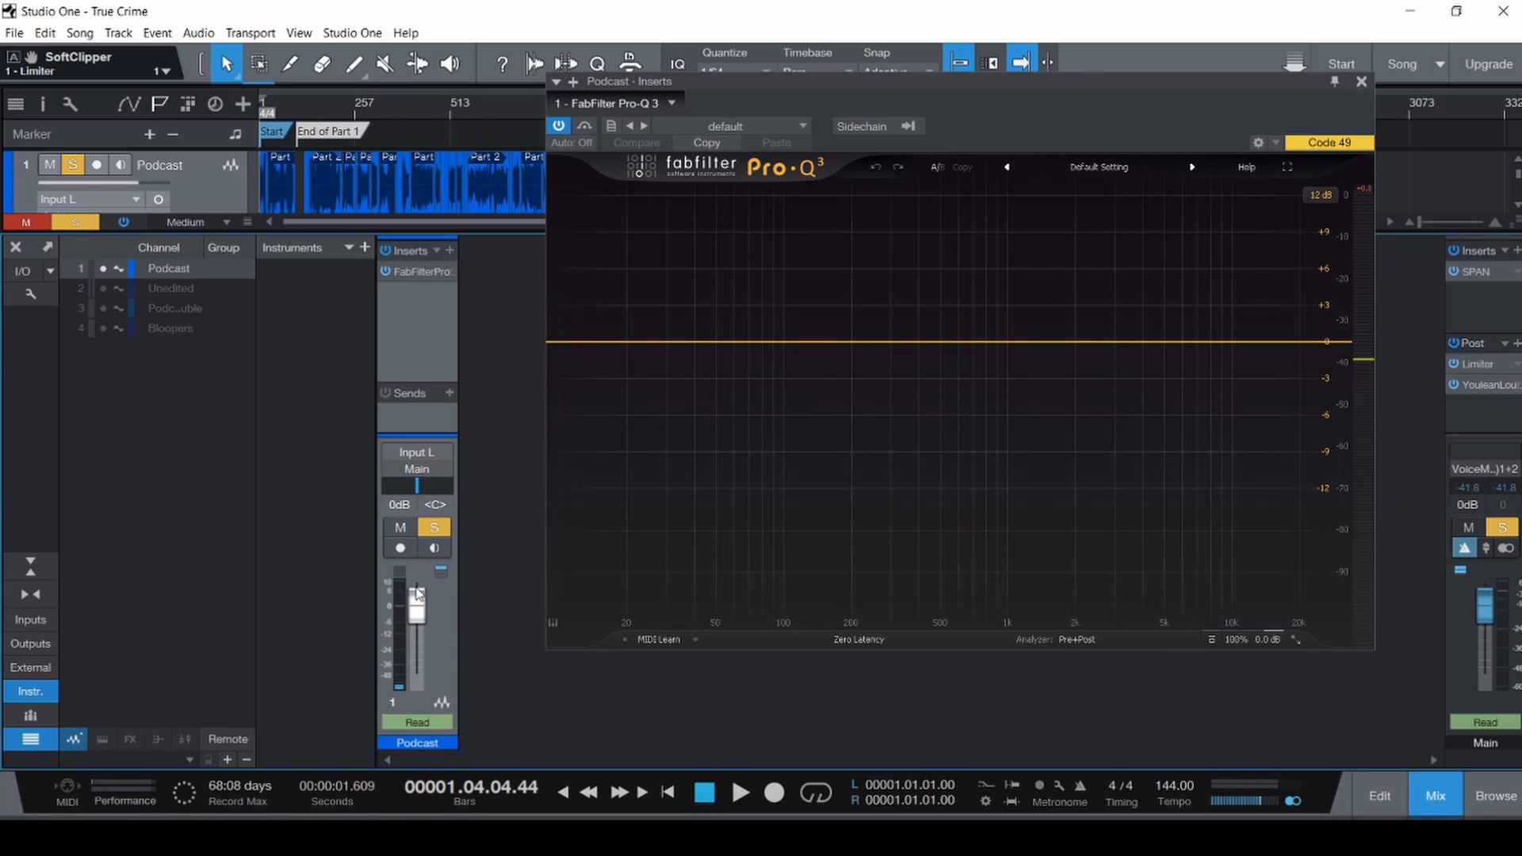
drag(1273, 646, 1274, 710)
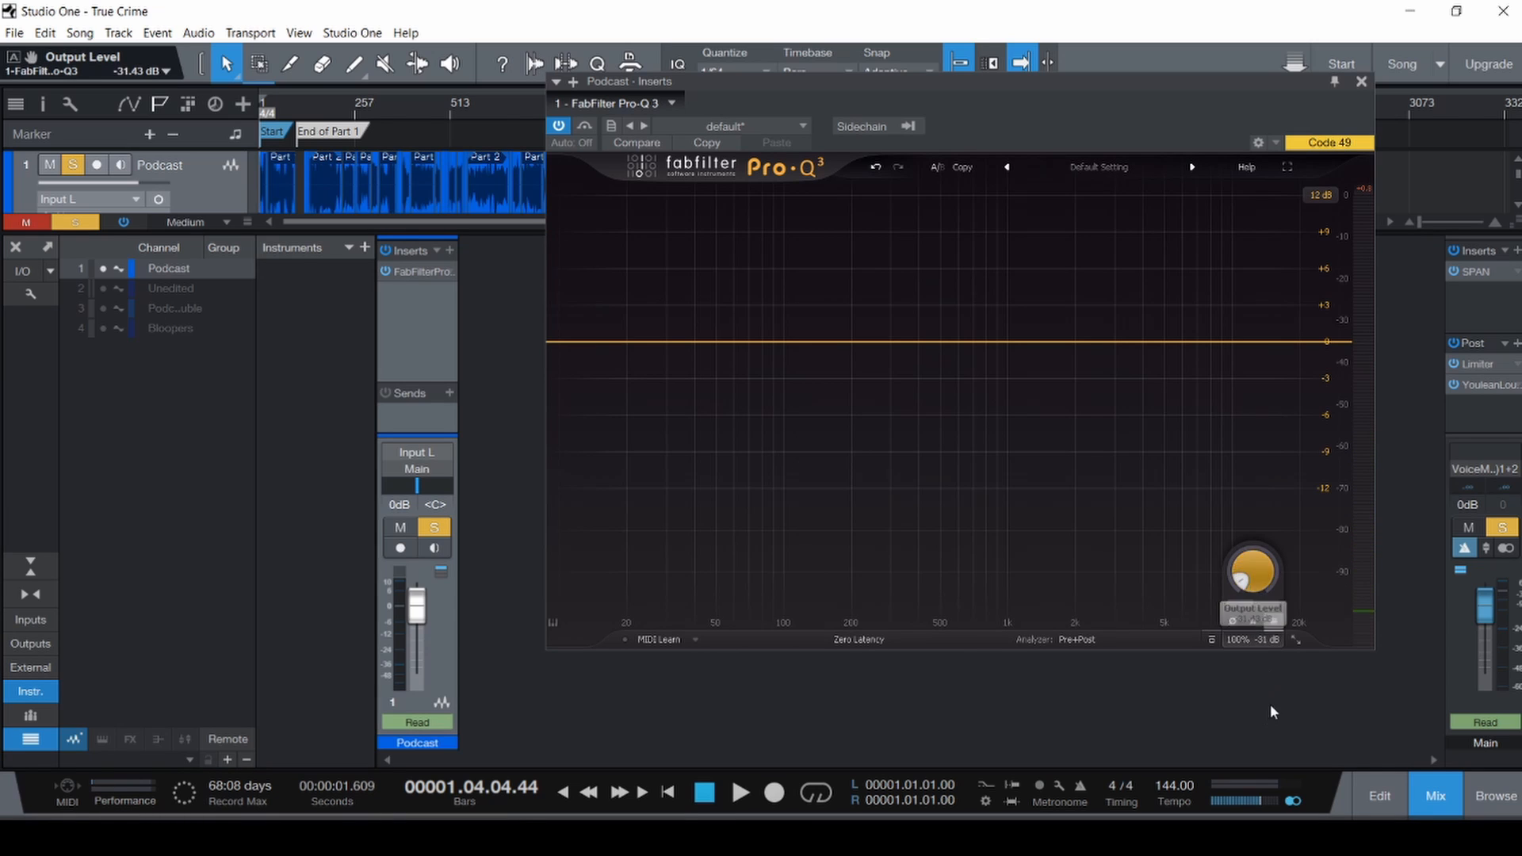
drag(1262, 630, 1241, 262)
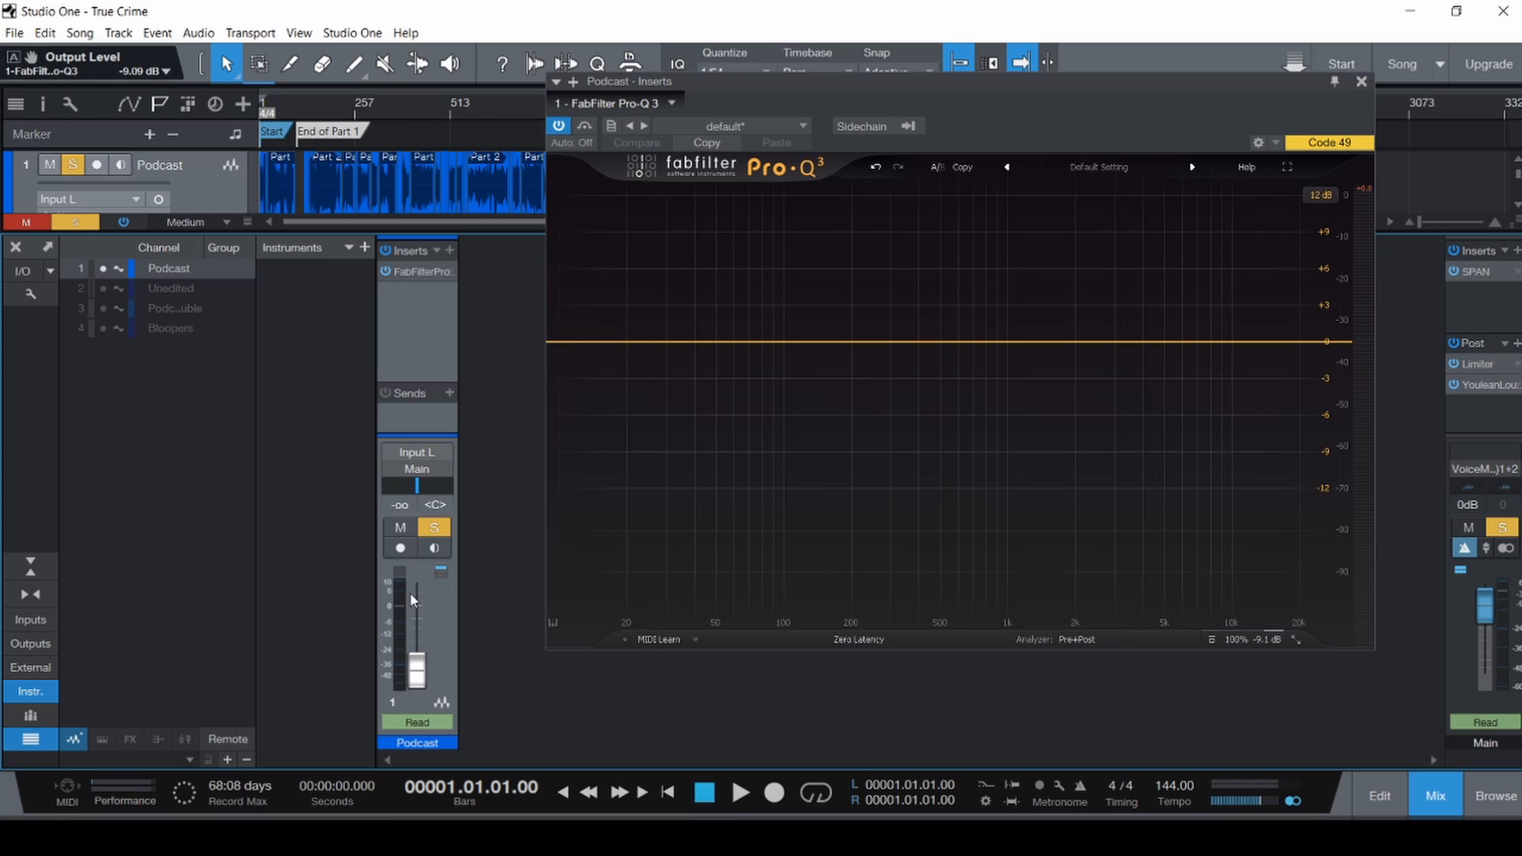
key(space)
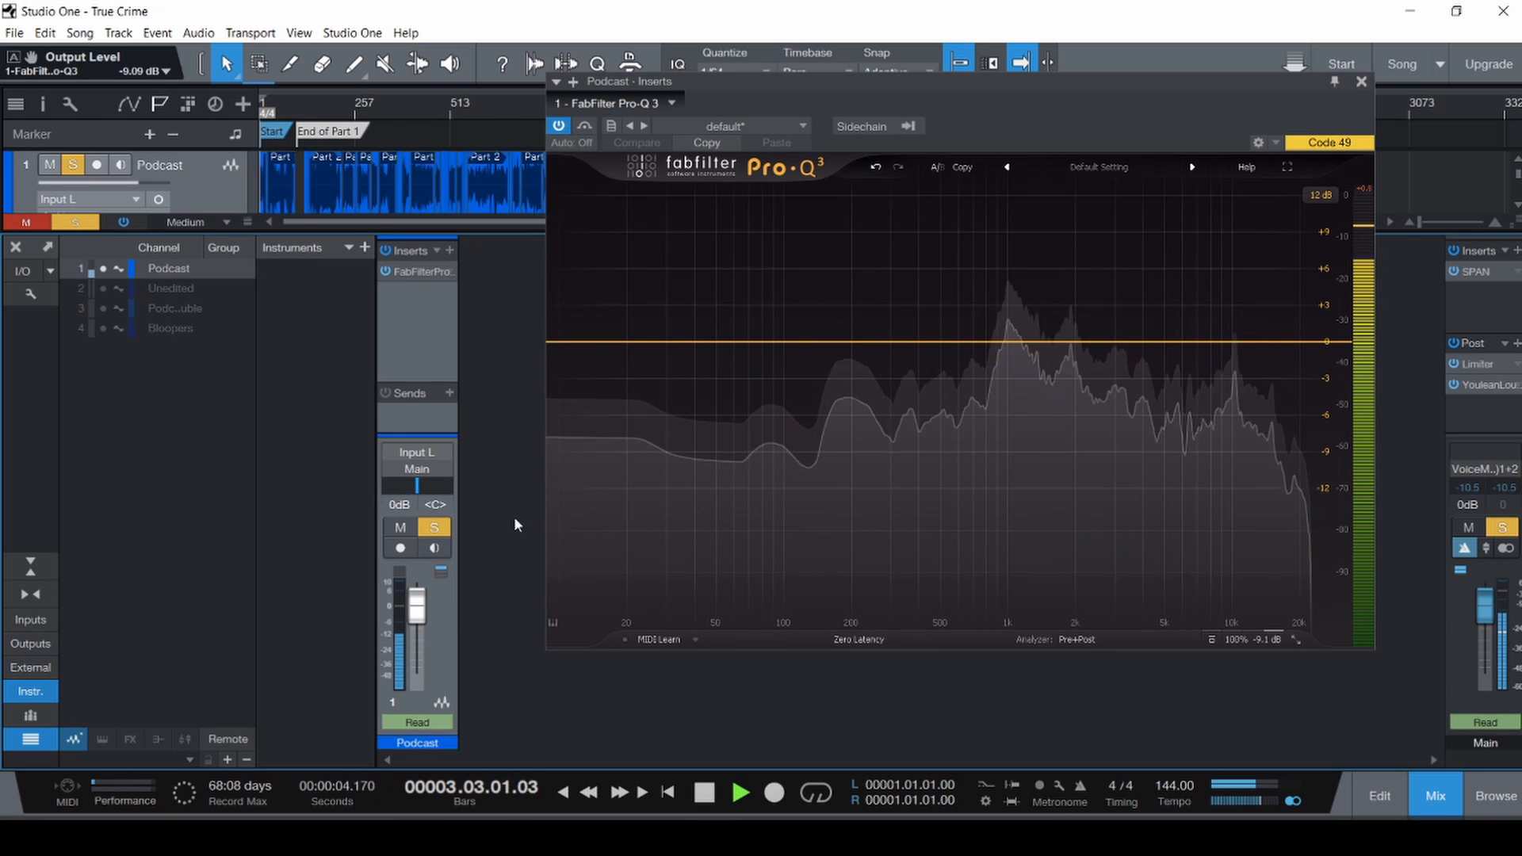
key(F3)
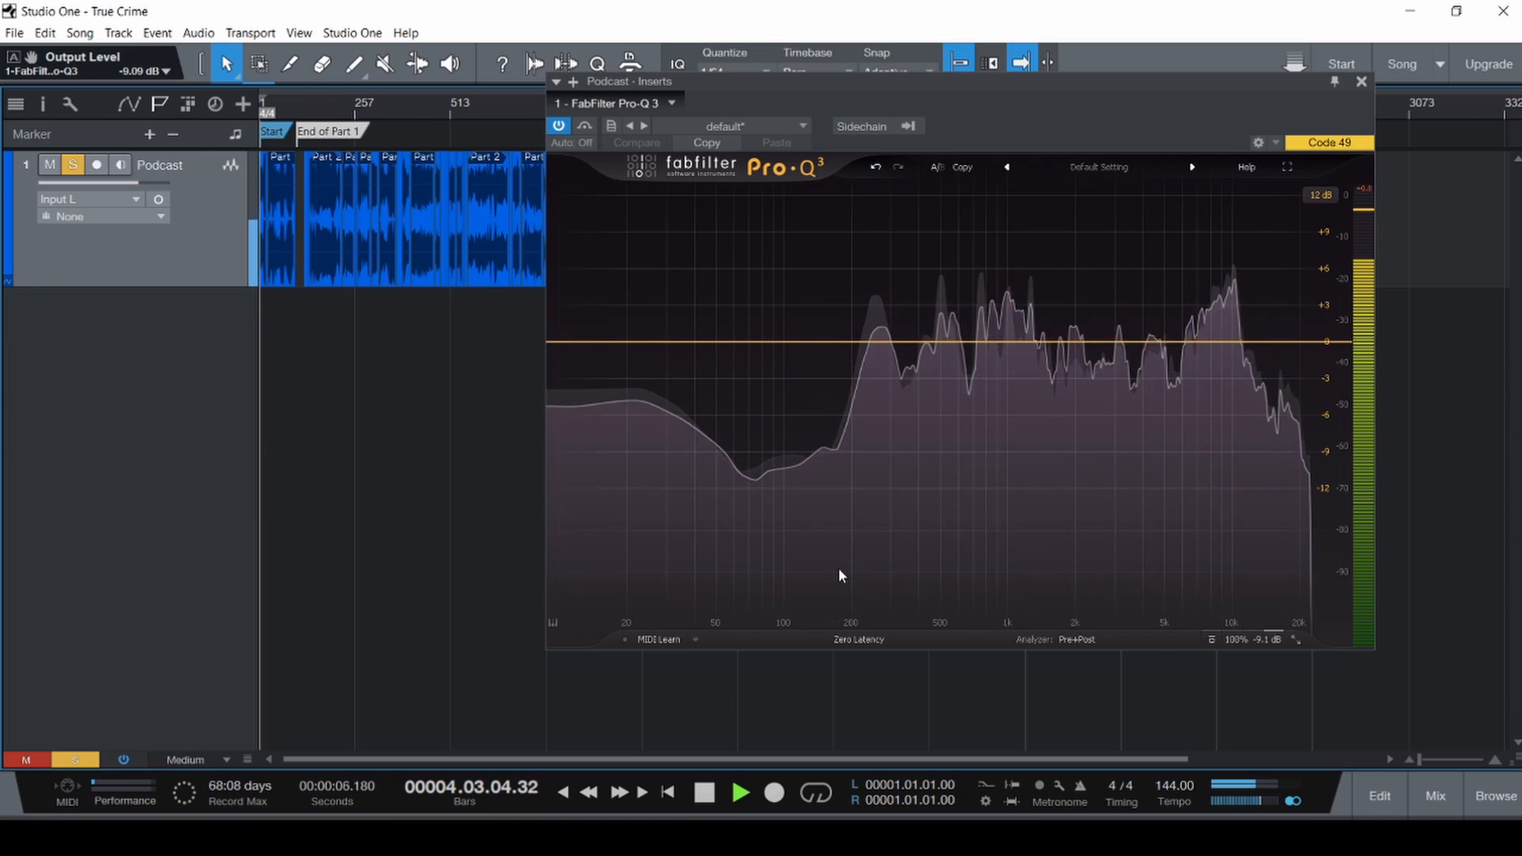
key(space)
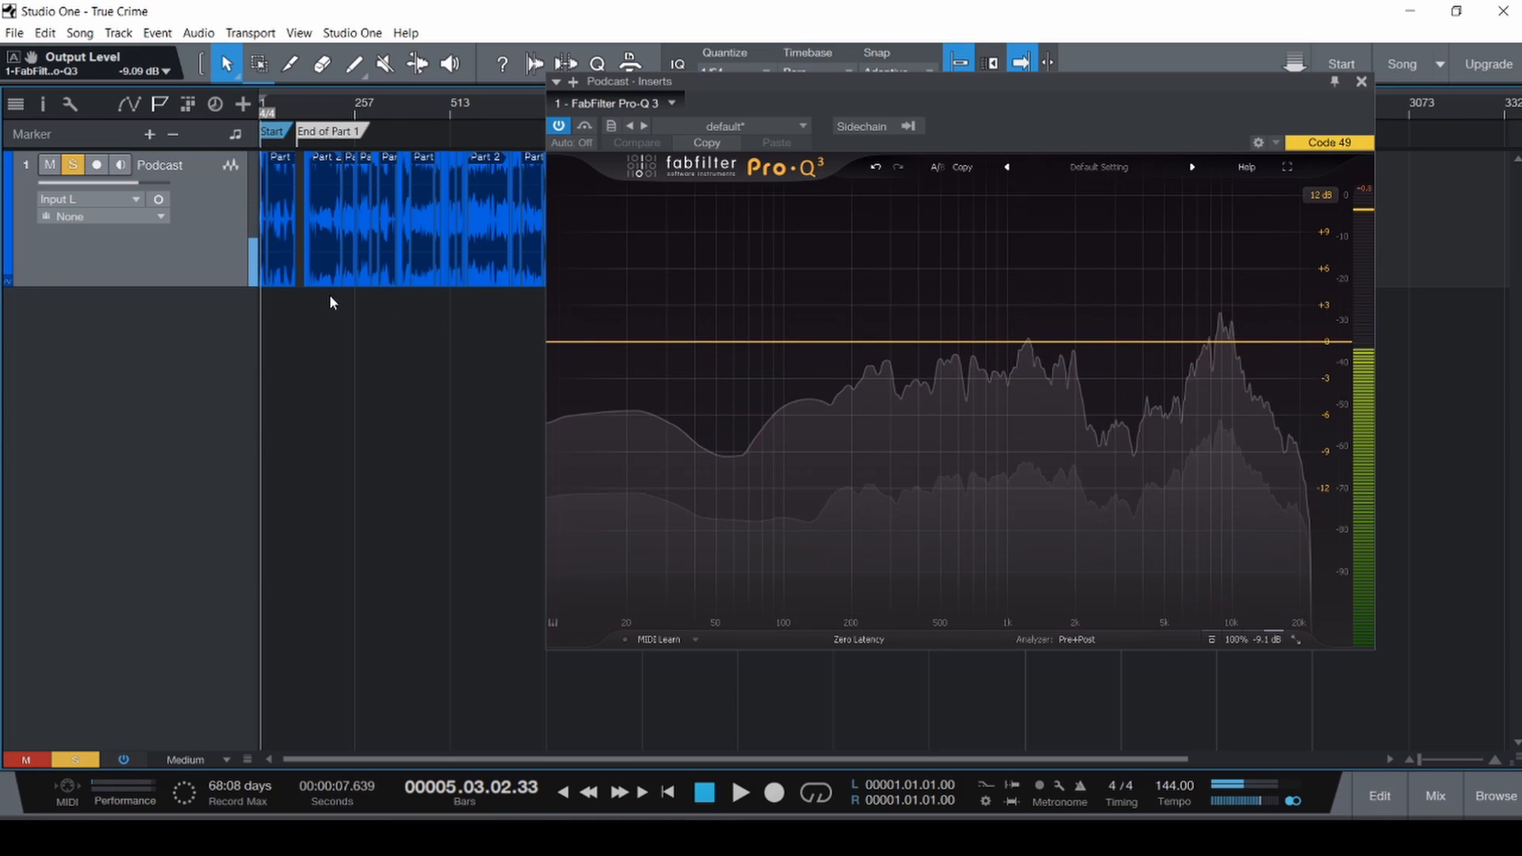
Play the speech between about bars 3 and 5 and watch its spectrum in Pro-Q 3's analyzer.
scroll(275, 252, up, 10)
scroll(320, 279, left, 10)
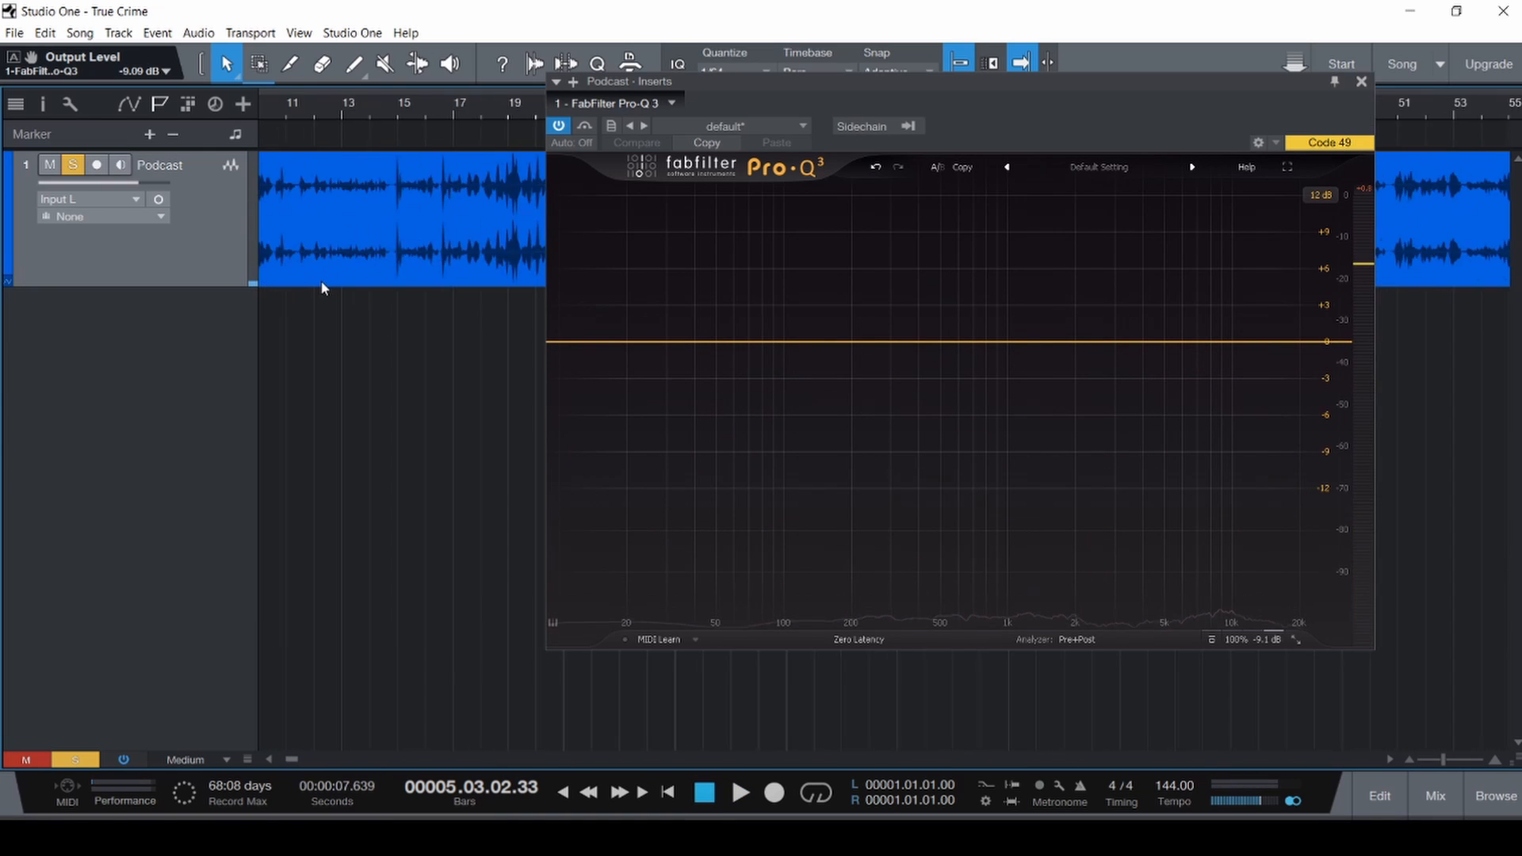
click(321, 221)
key(space)
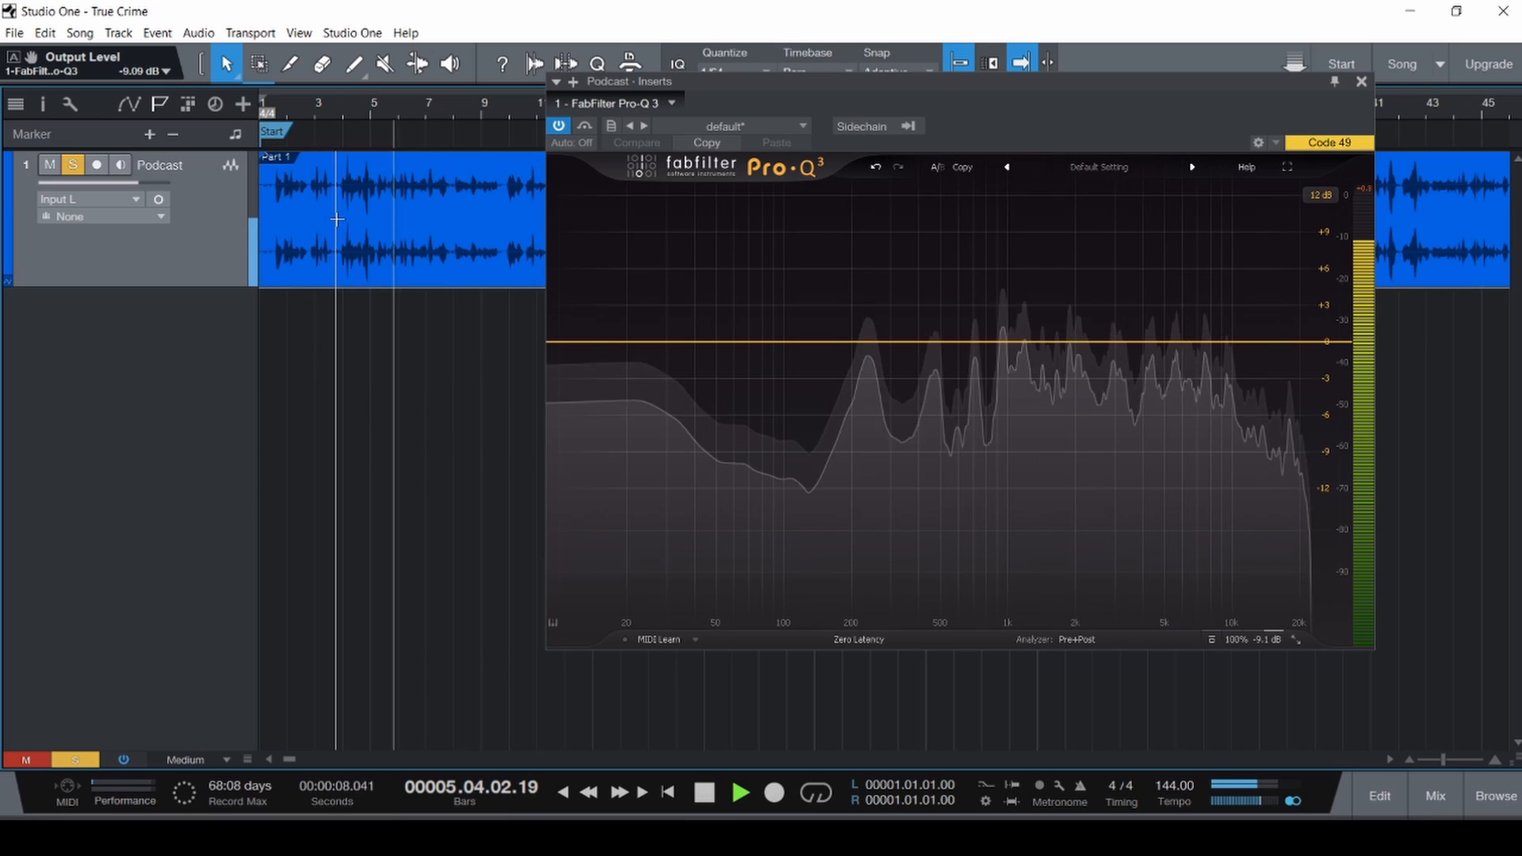
drag(334, 111, 336, 222)
drag(745, 84, 581, 164)
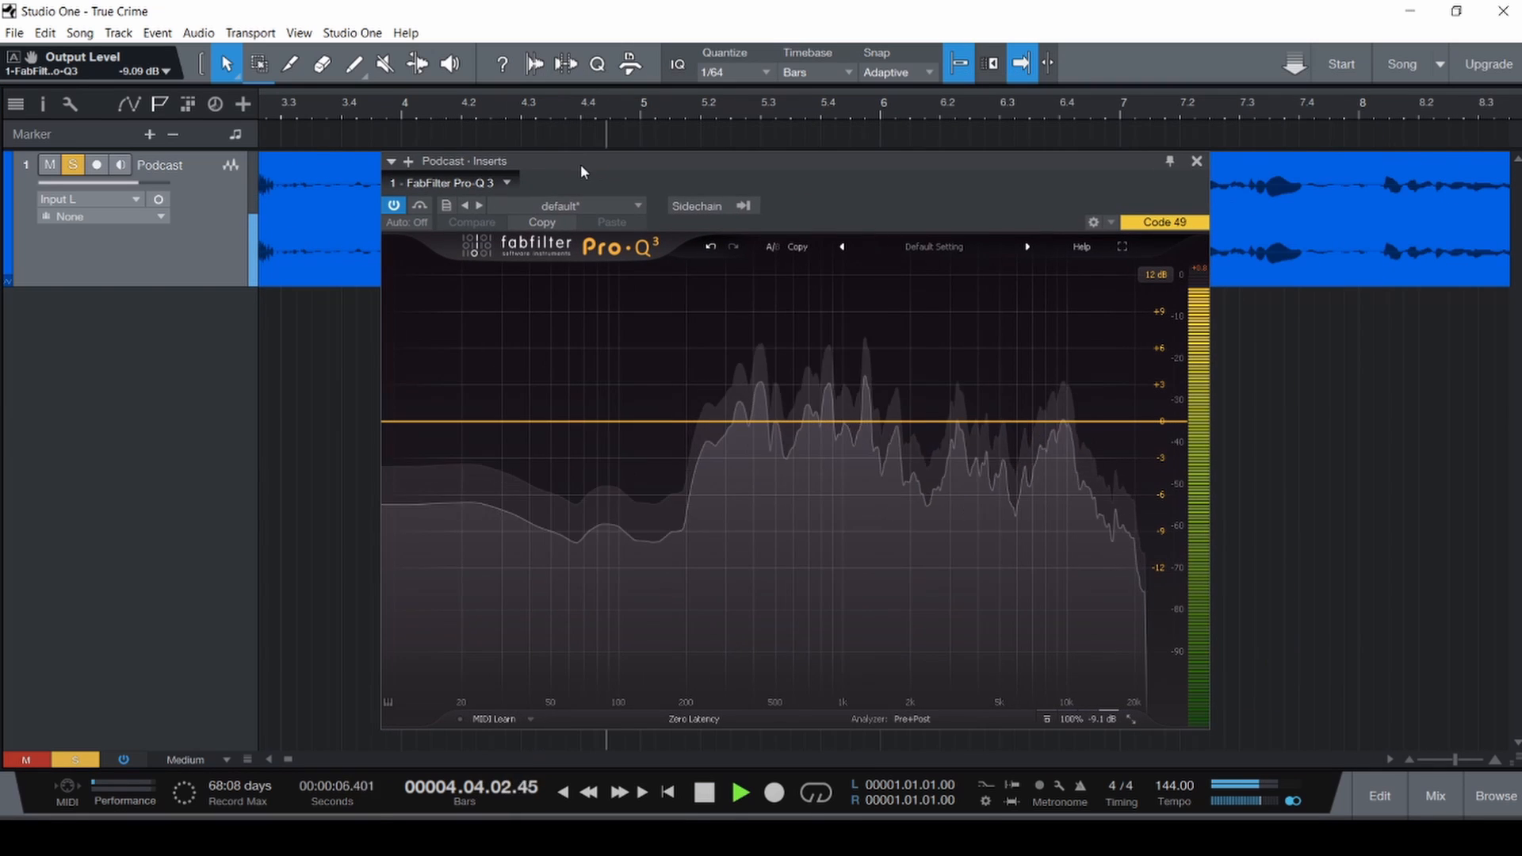
key(space)
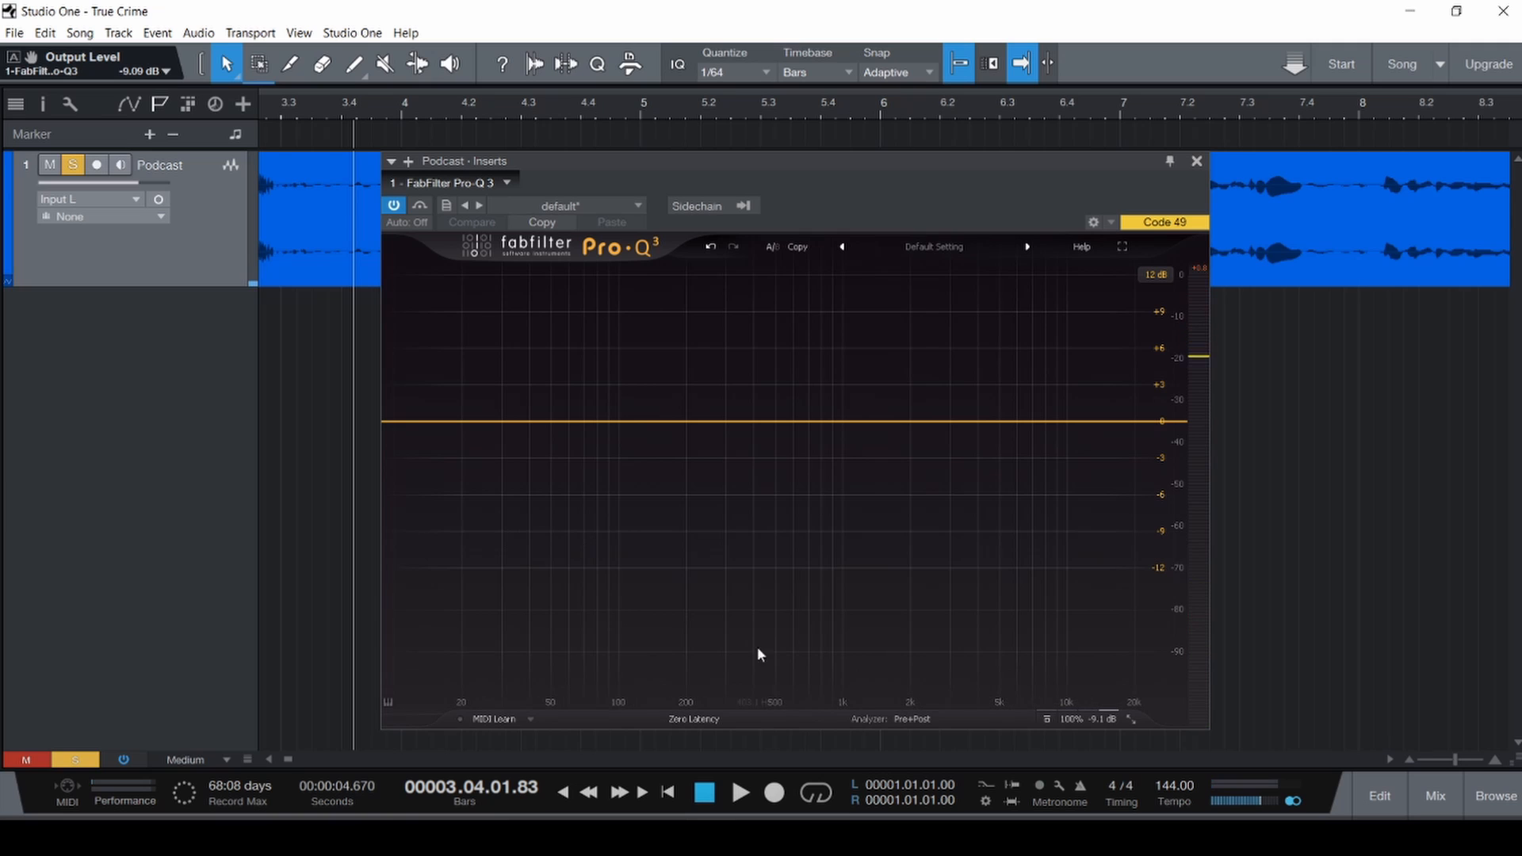
key(space)
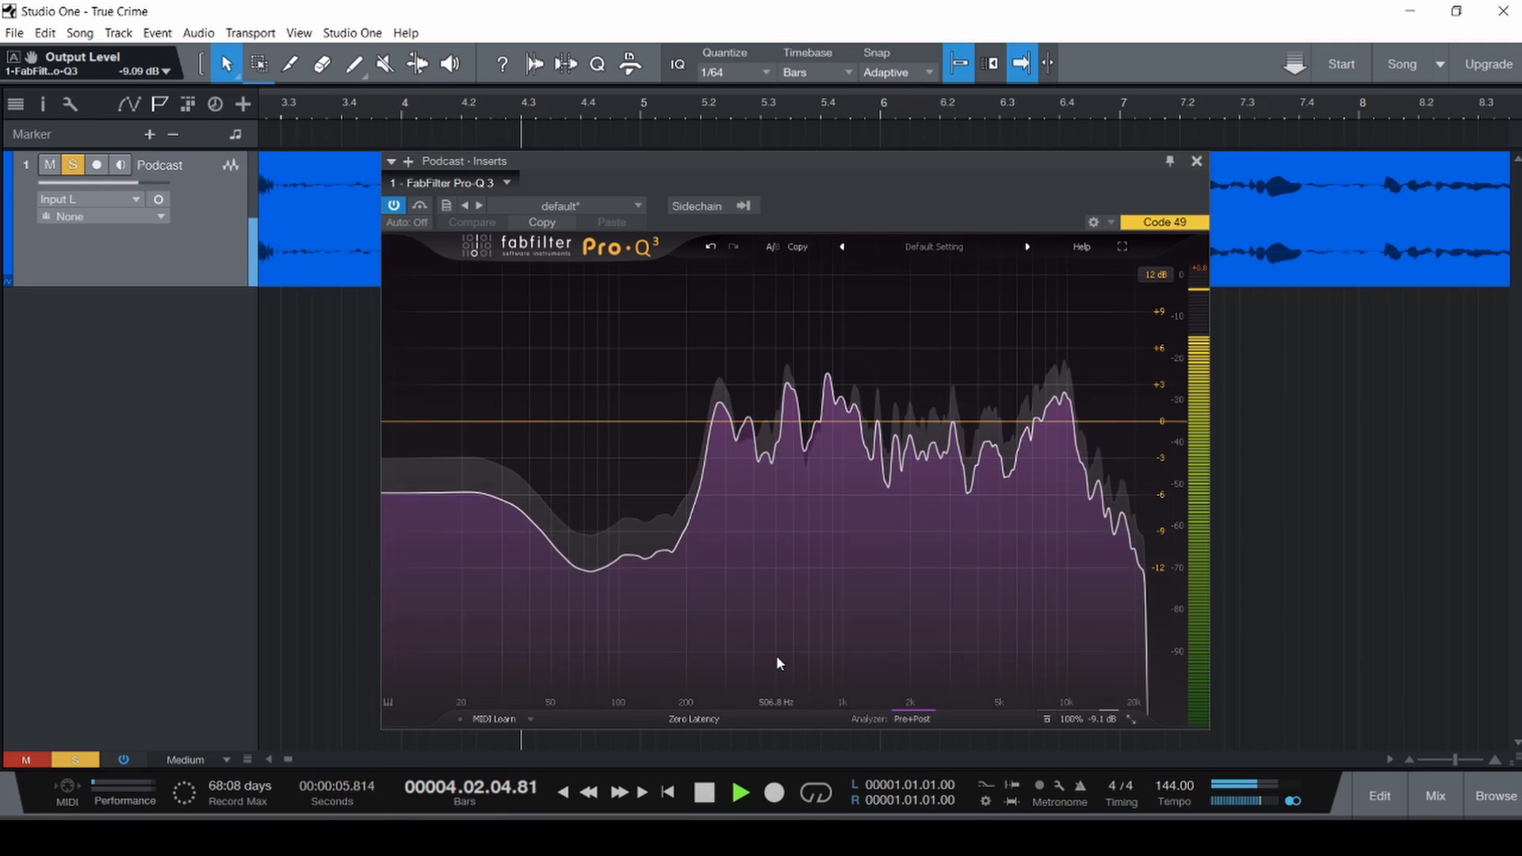
key(space)
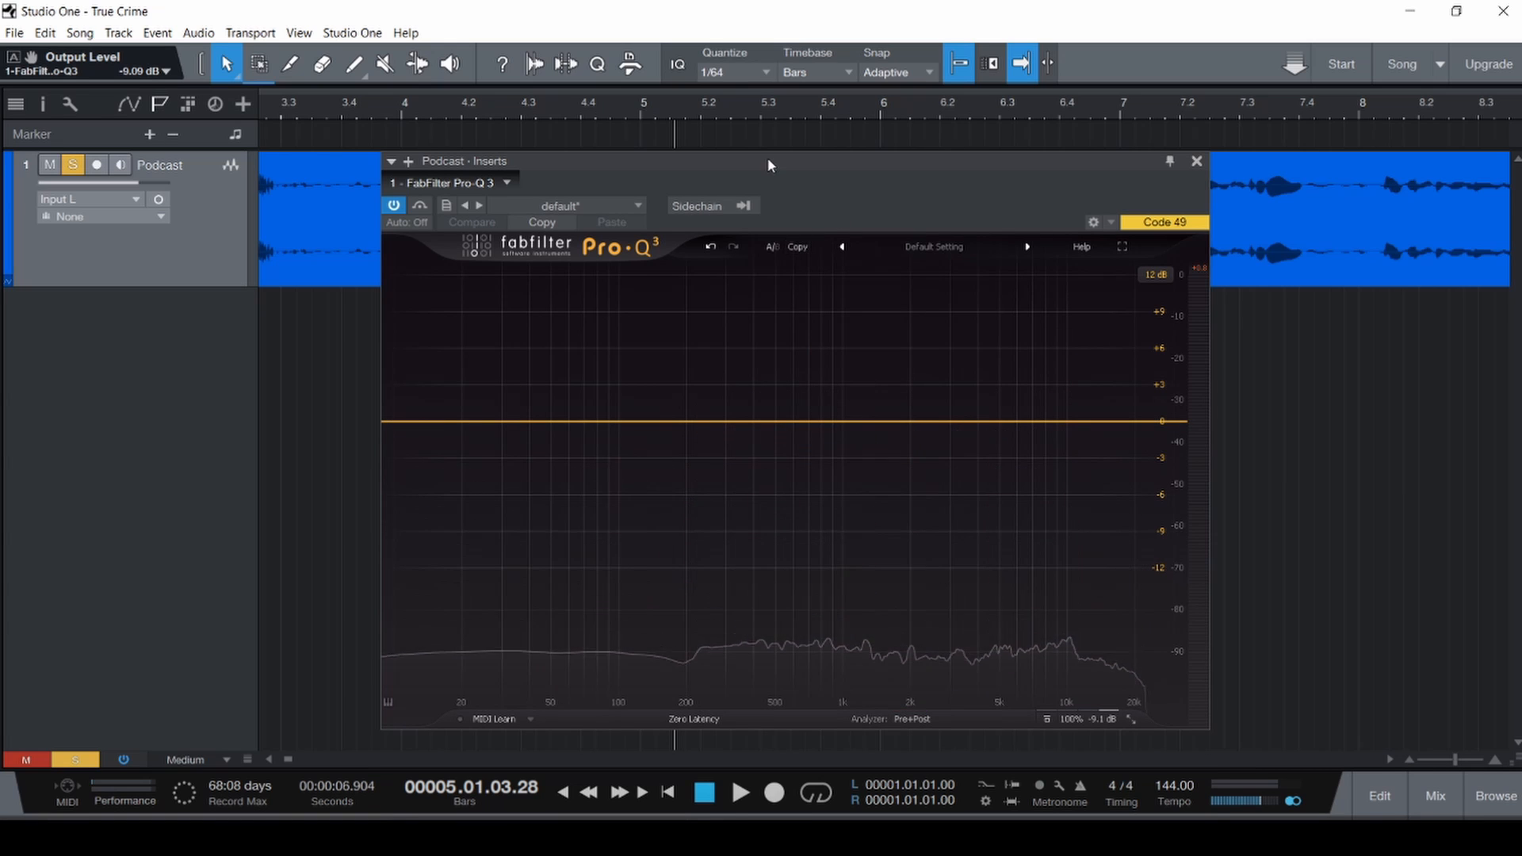
During playback, add a low cut at about 160 Hz in Pro-Q 3 with a 24 dB/oct slope.
drag(767, 165, 725, 206)
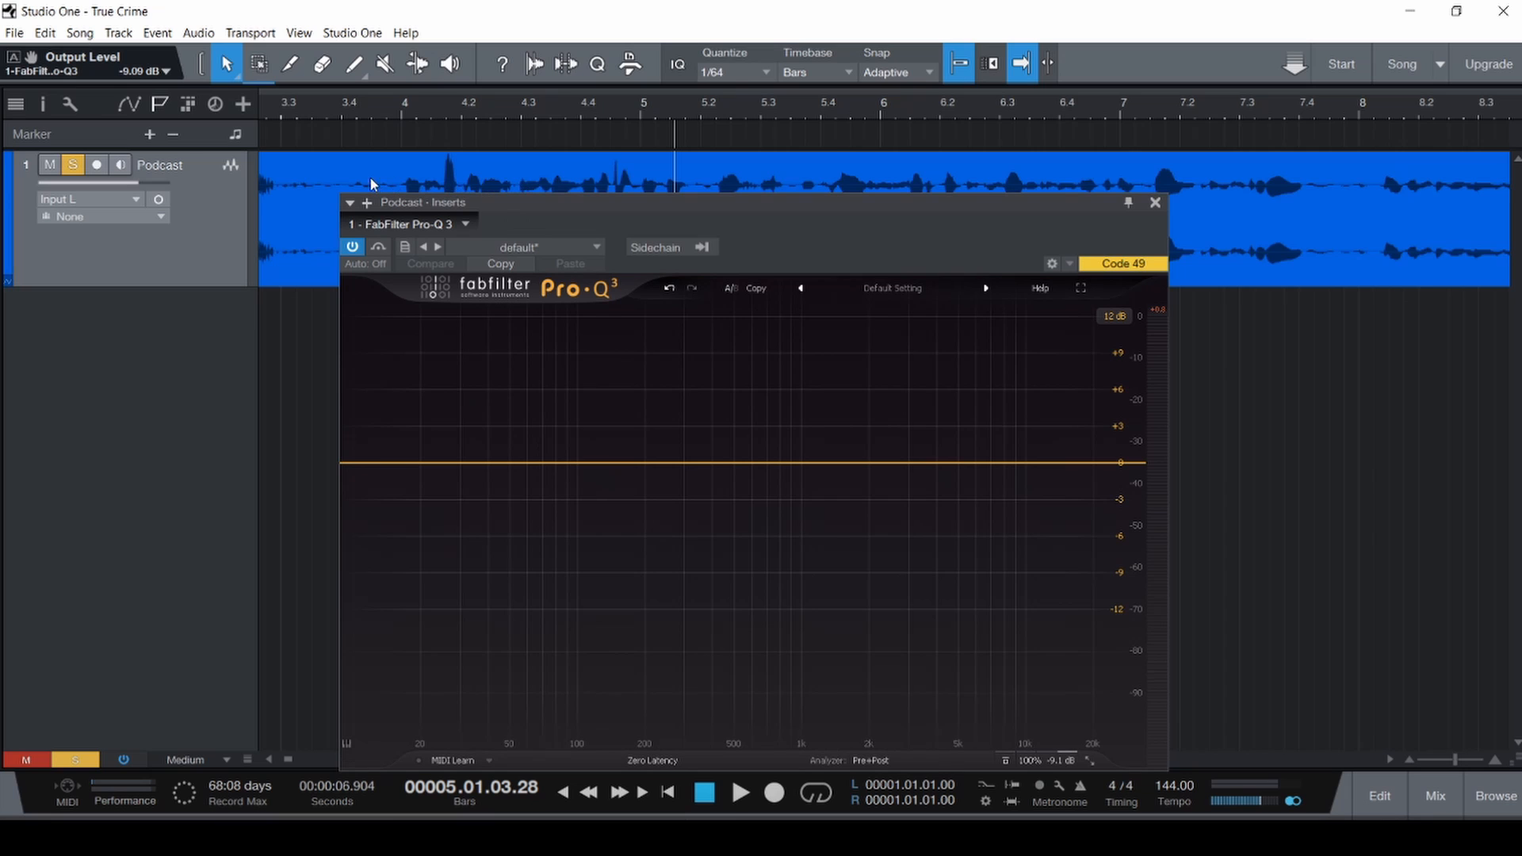
scroll(371, 181, down, 5)
key(space)
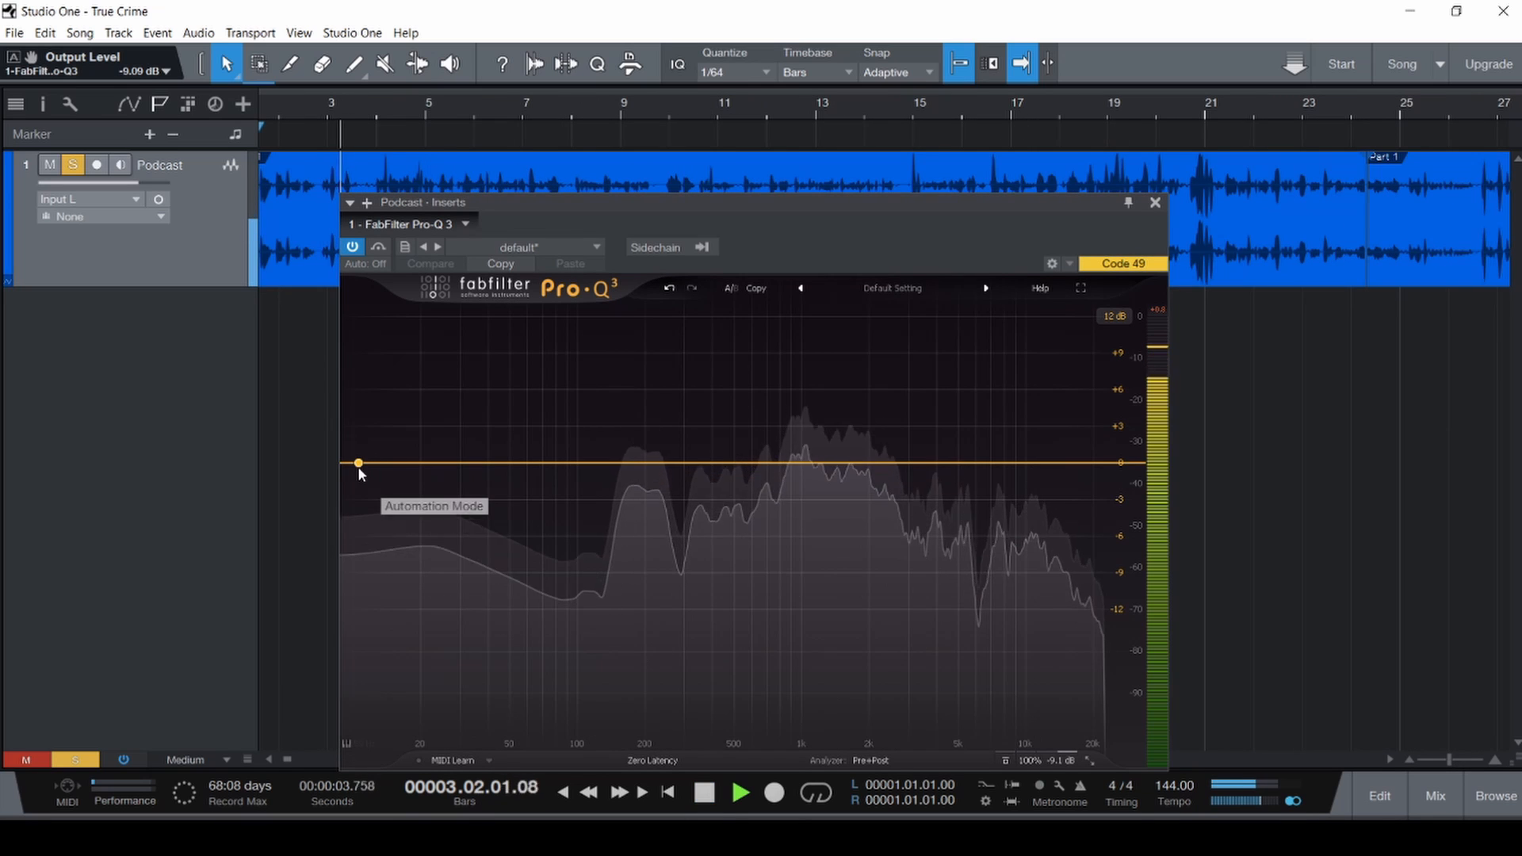
drag(353, 465, 622, 459)
click(617, 435)
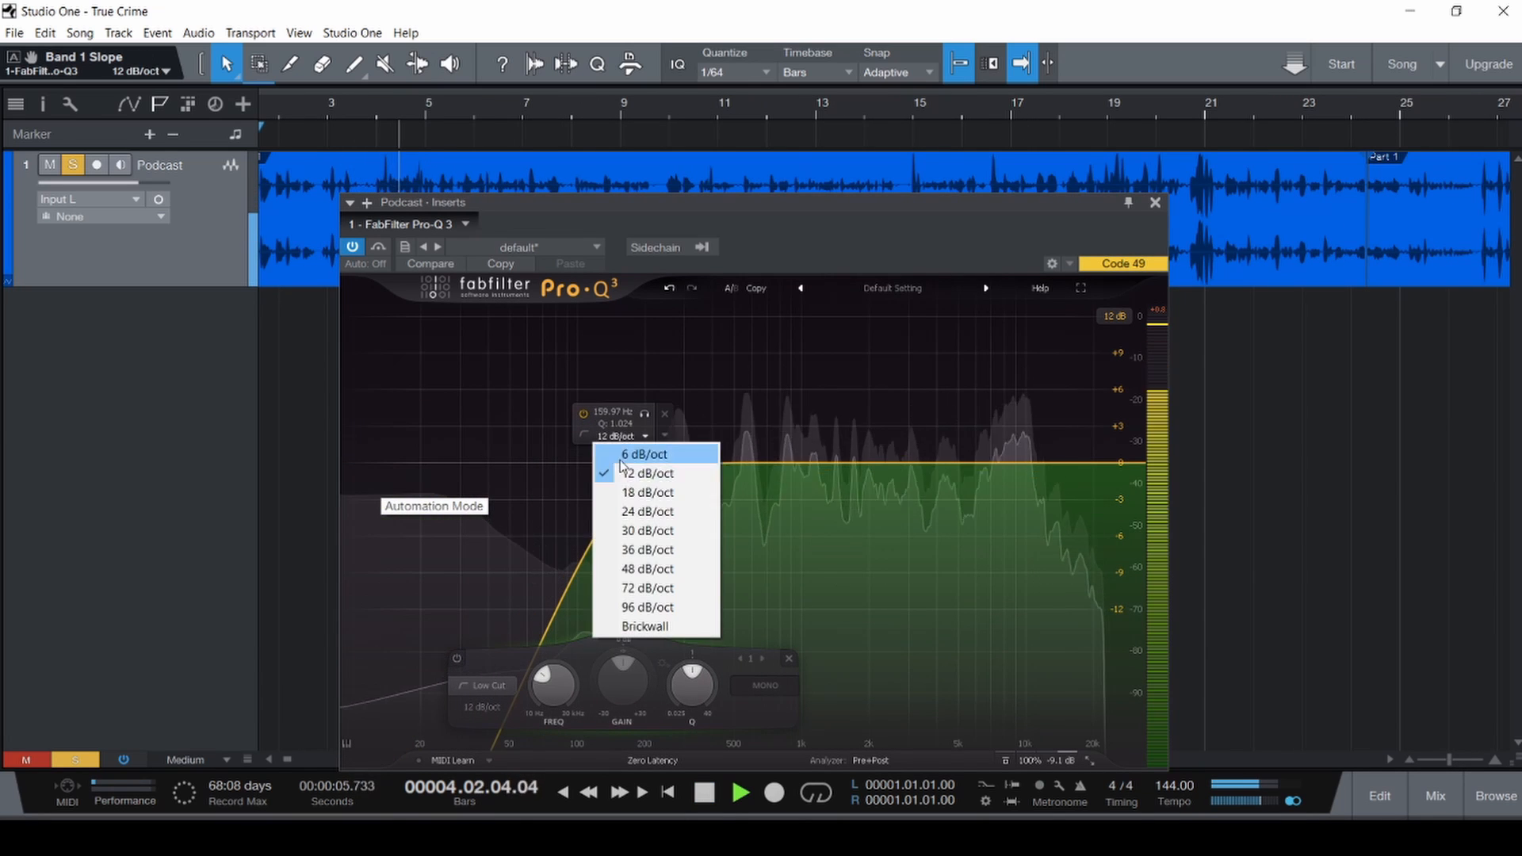
click(650, 510)
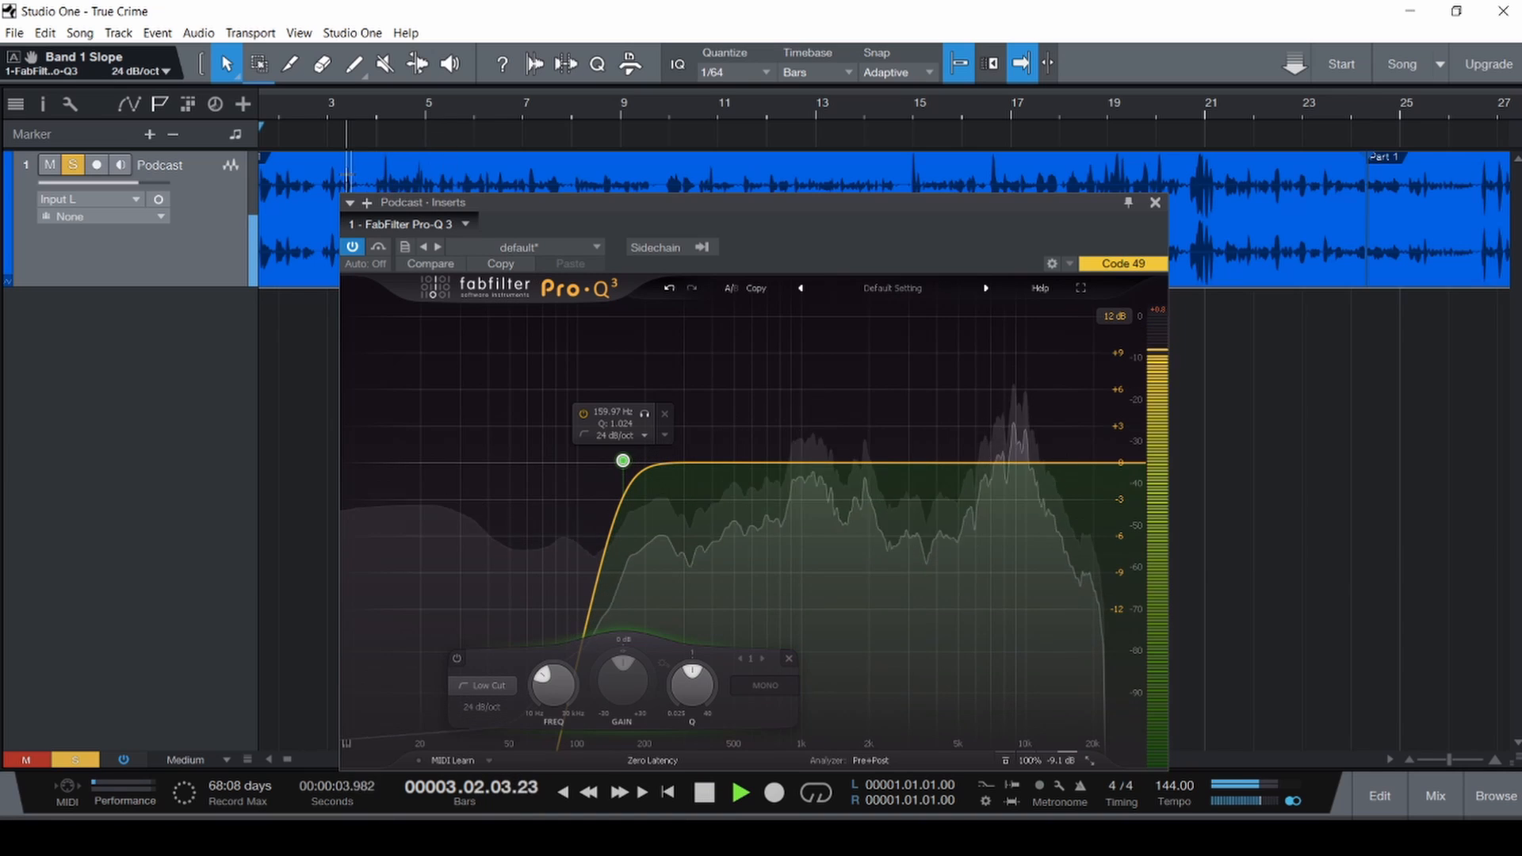
Raise the low cut to about 182 Hz and solo the band to hear the frequencies it removes.
mouse_move(623, 460)
mouse_down()
mouse_move(654, 461)
mouse_move(635, 458)
mouse_up()
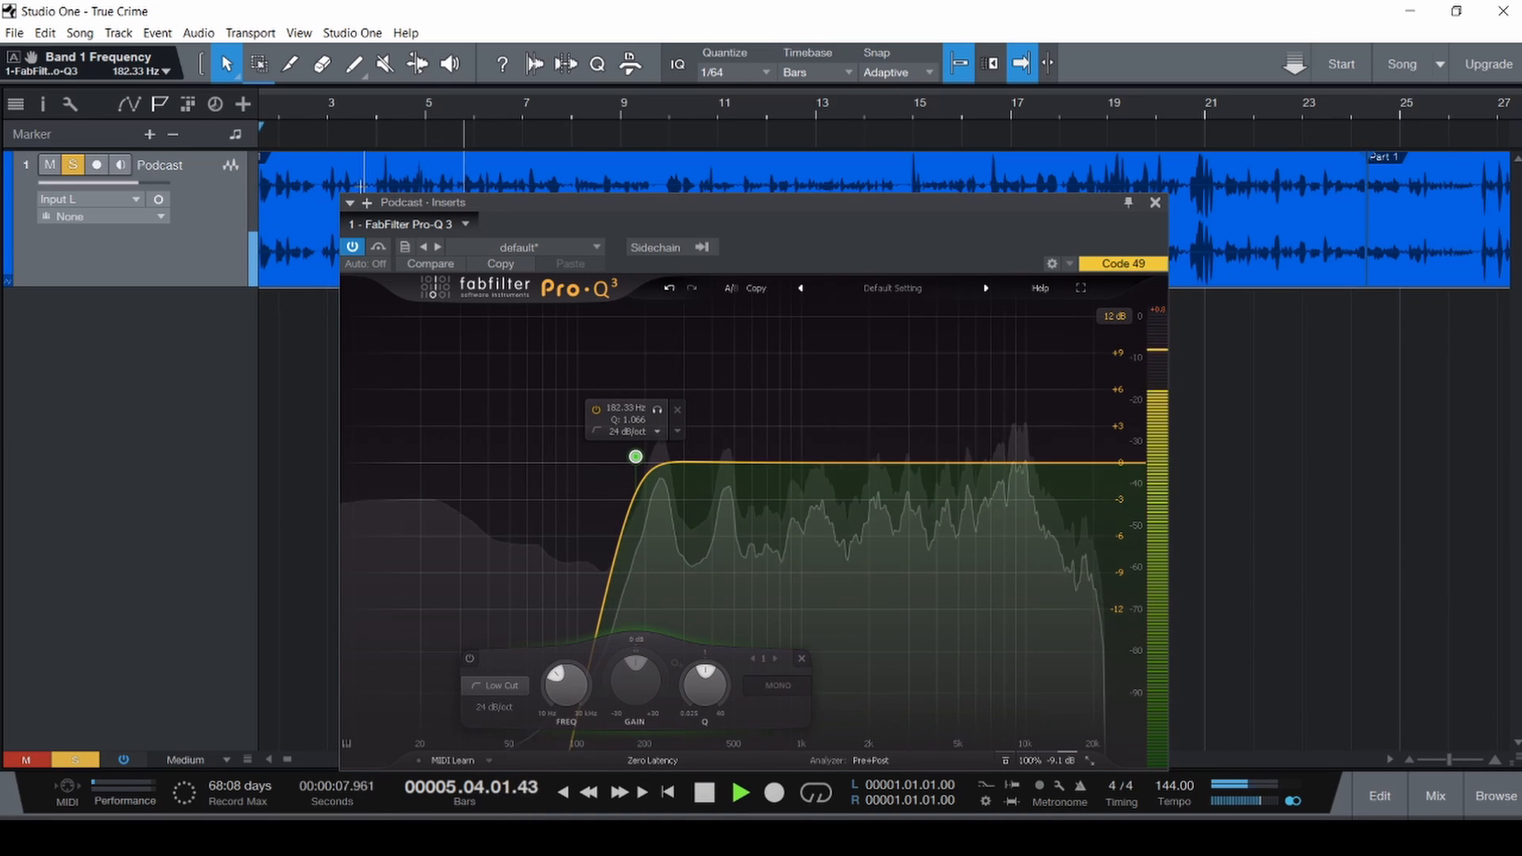
click(657, 410)
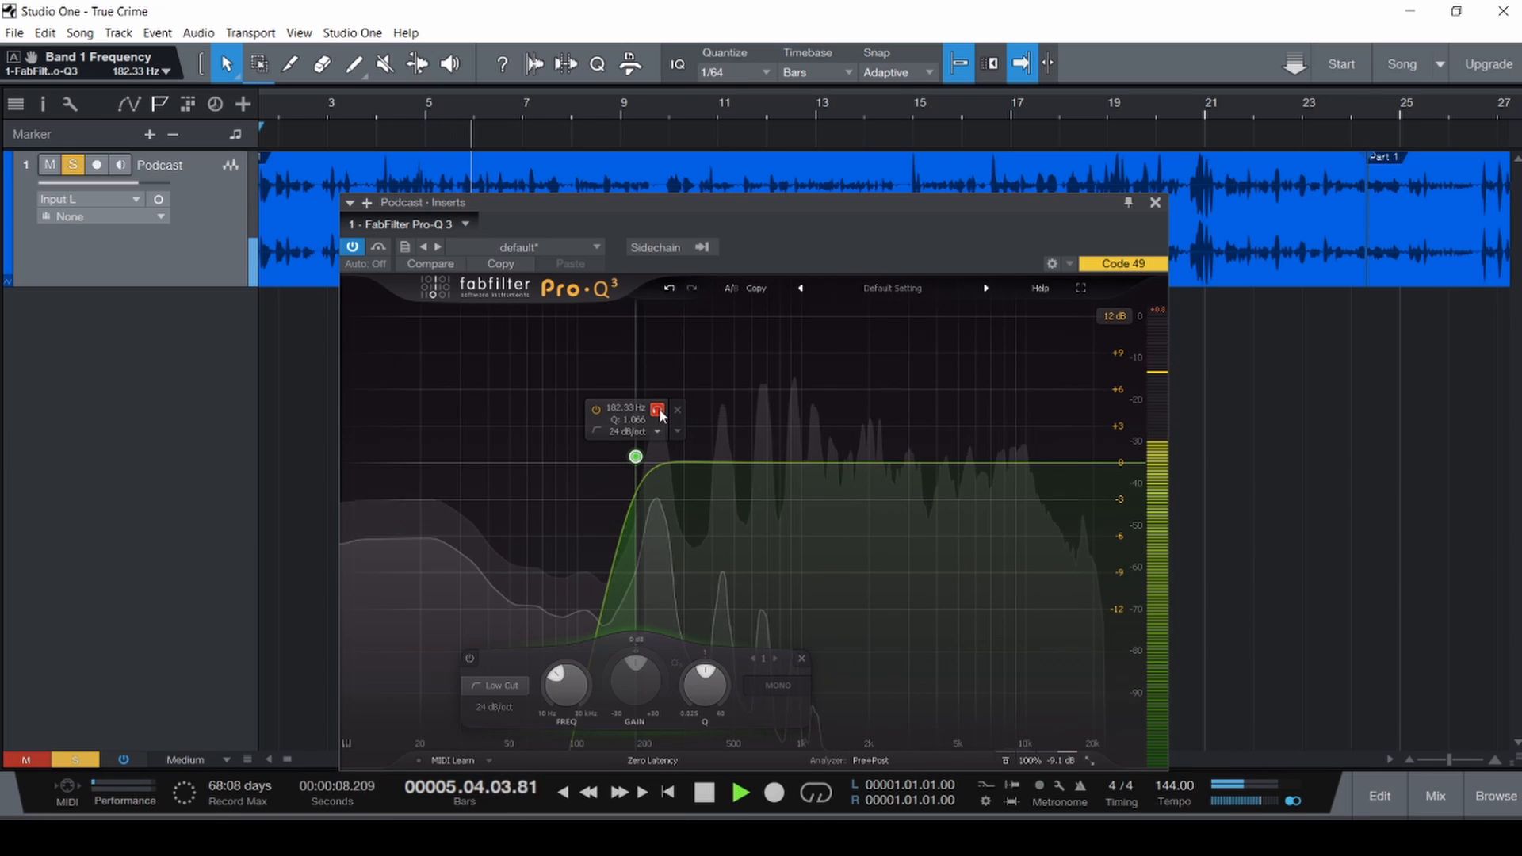
key(space)
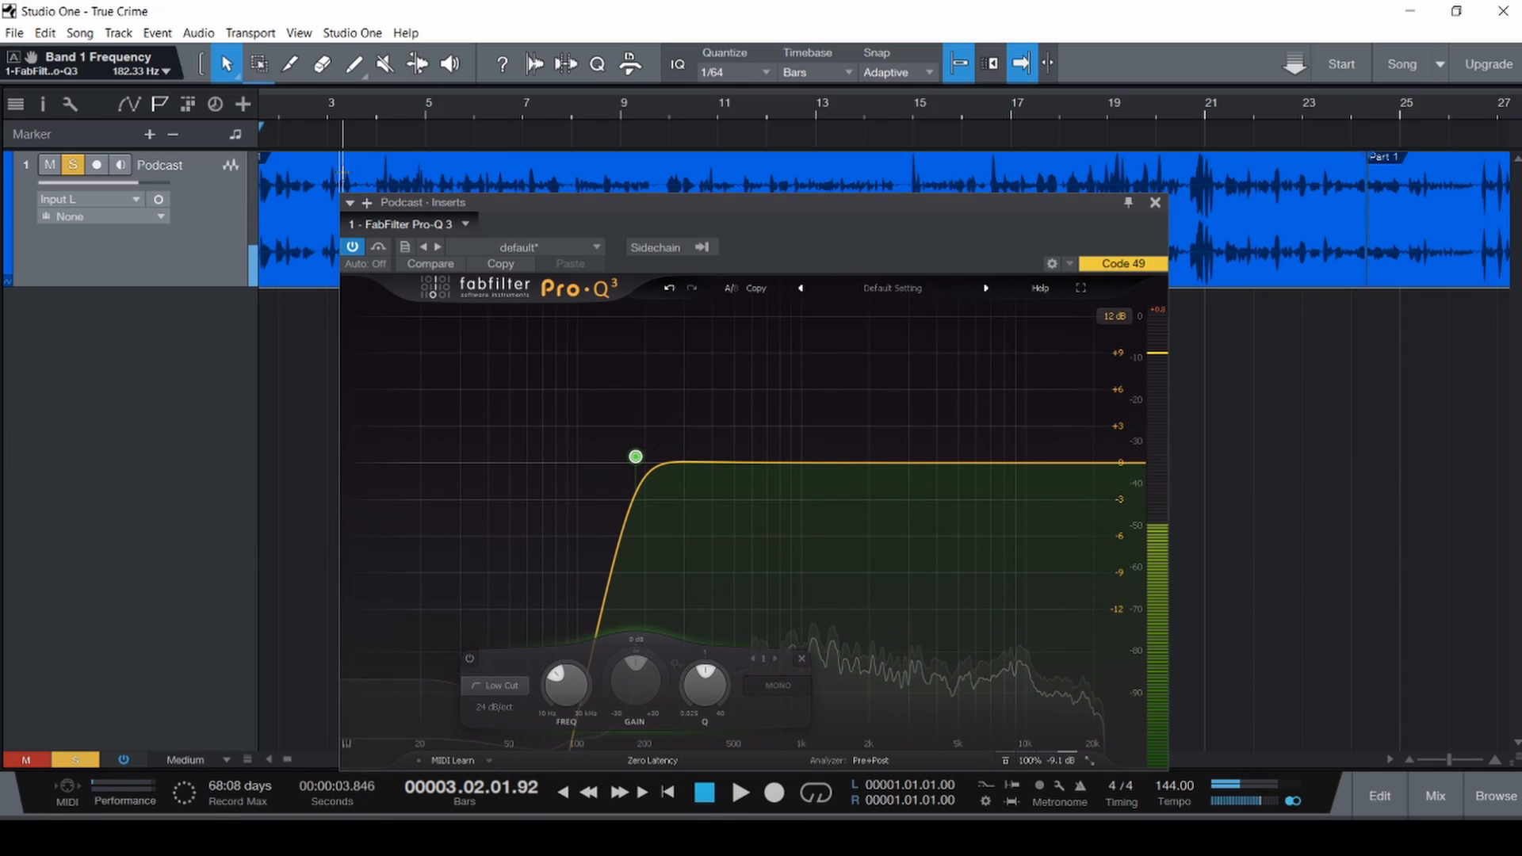
Raise the low cut in two stages to about 384 Hz and 434 Hz, playing the podcast after each.
drag(635, 460, 660, 464)
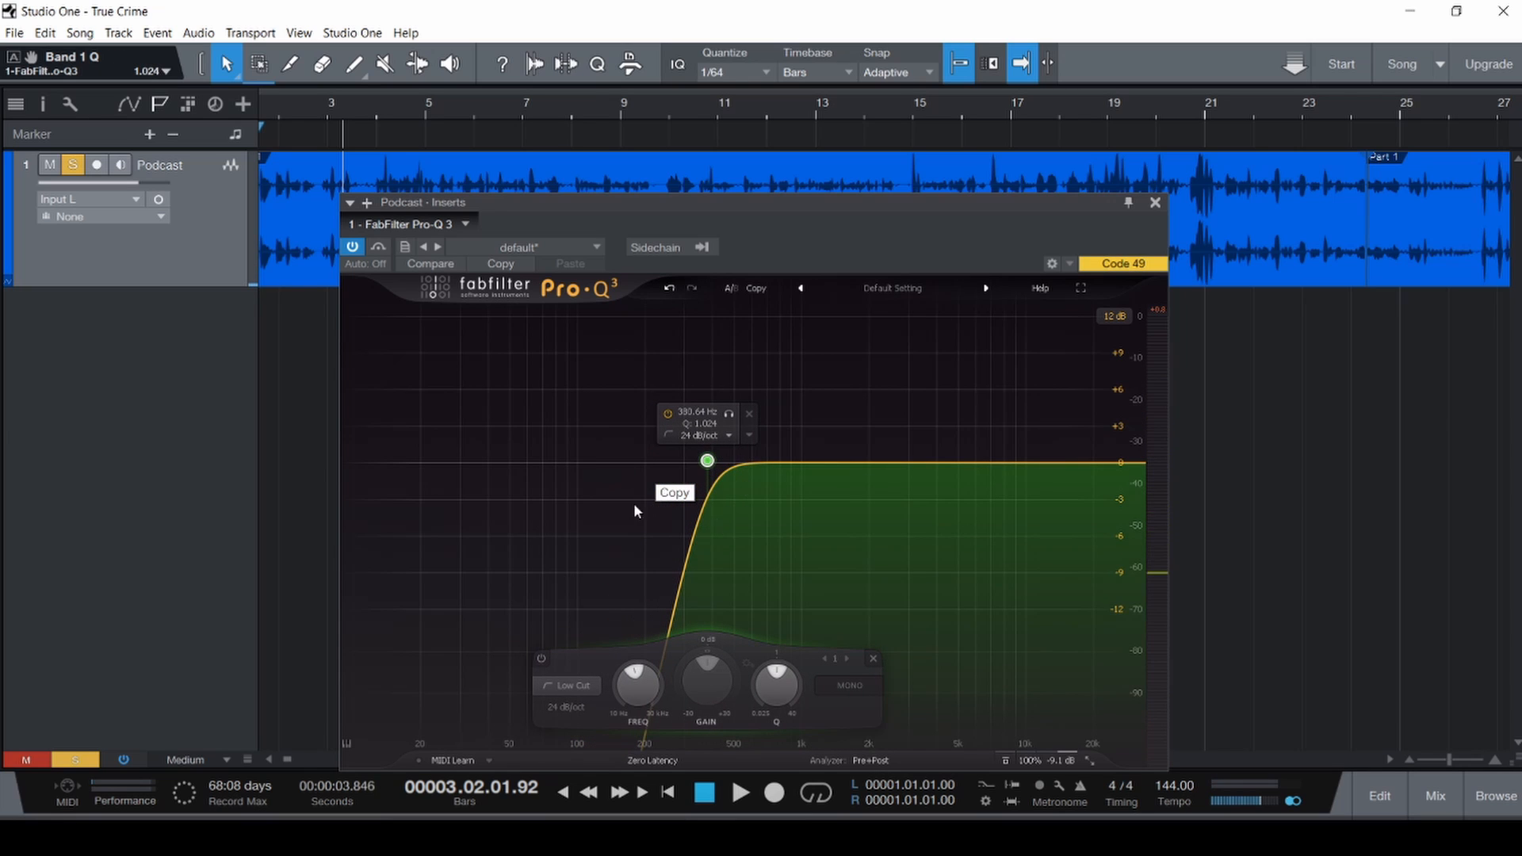
key(space)
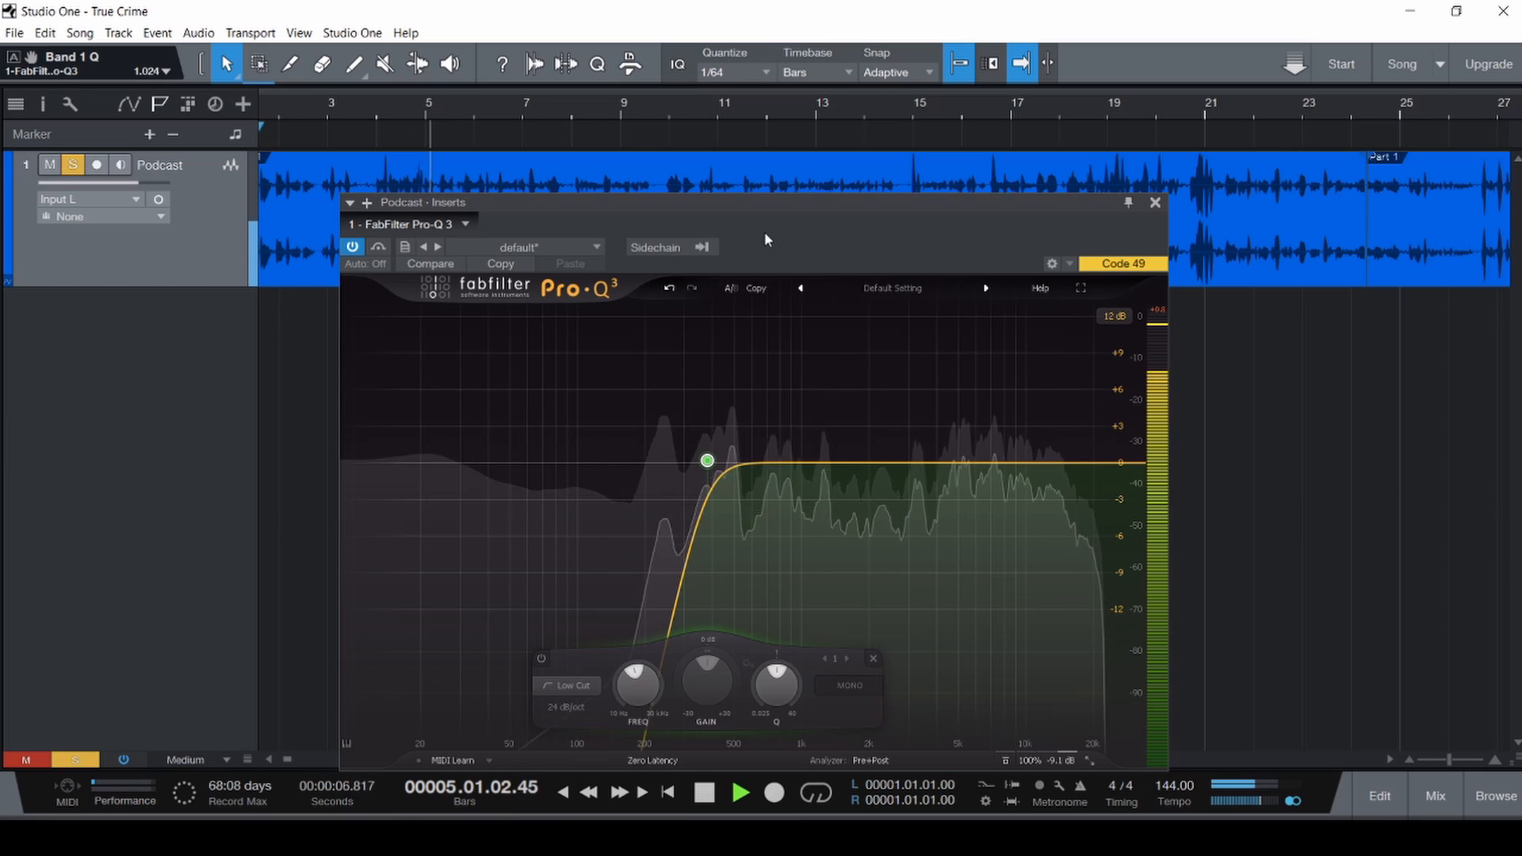
drag(707, 460, 720, 462)
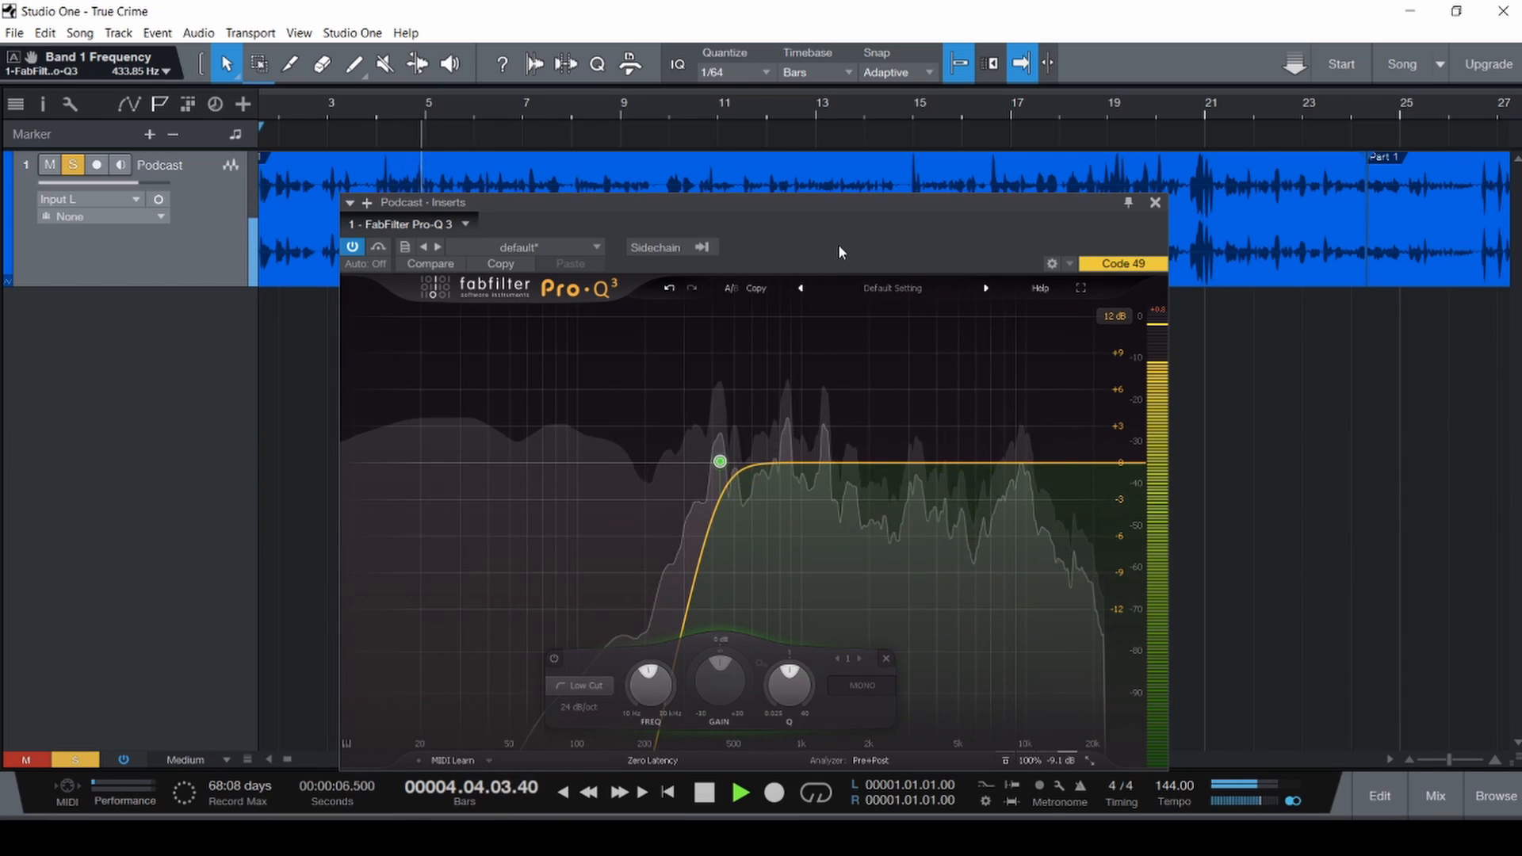
key(space)
Replay from about bar 3, lower the low cut to about 184 Hz, and move Pro-Q 3 clear of the waveform.
mouse_move(719, 457)
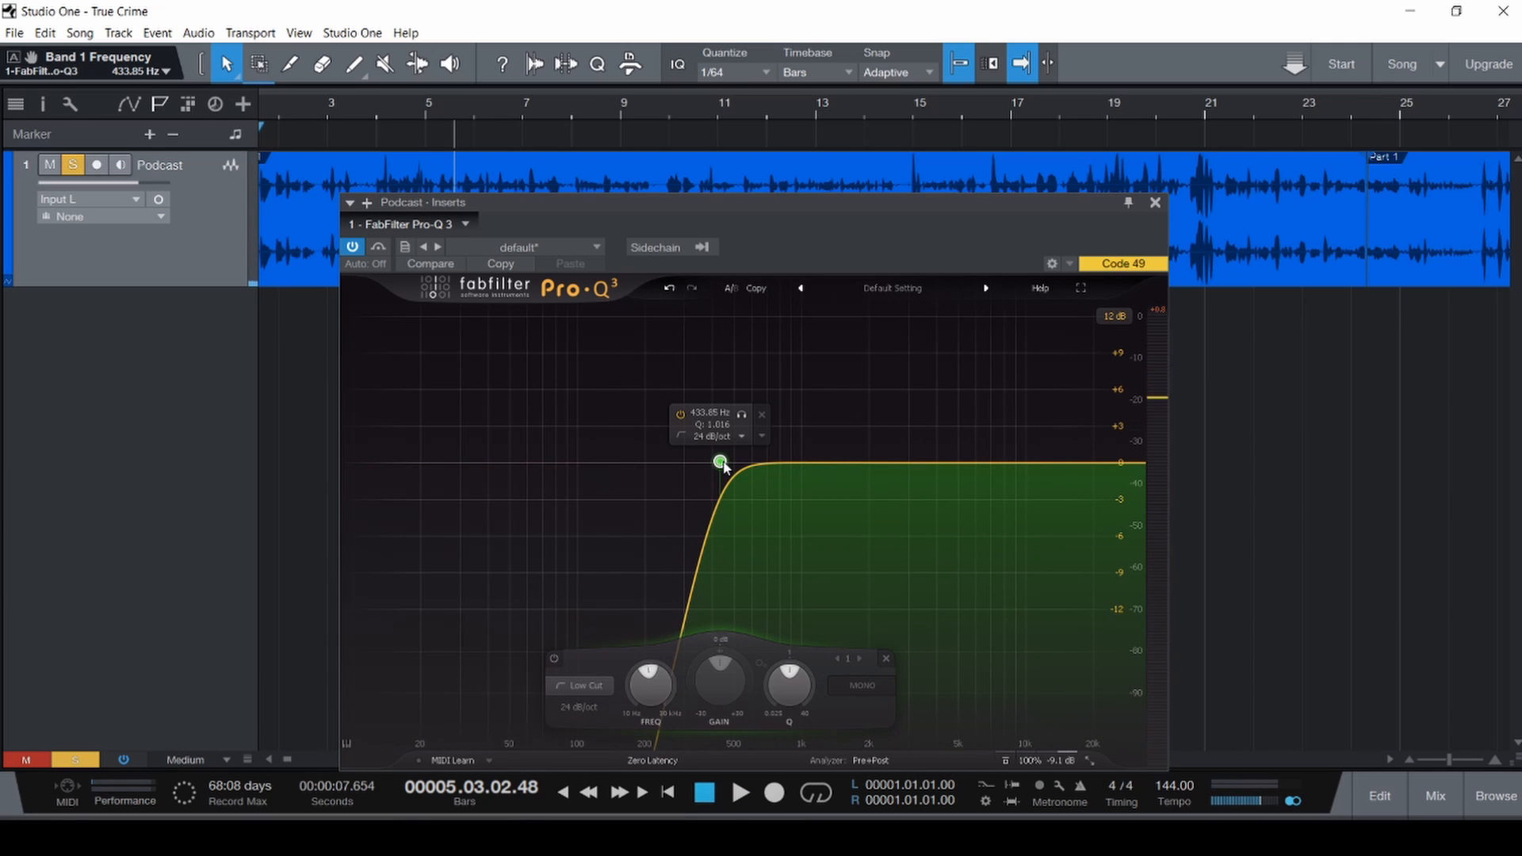
click(327, 171)
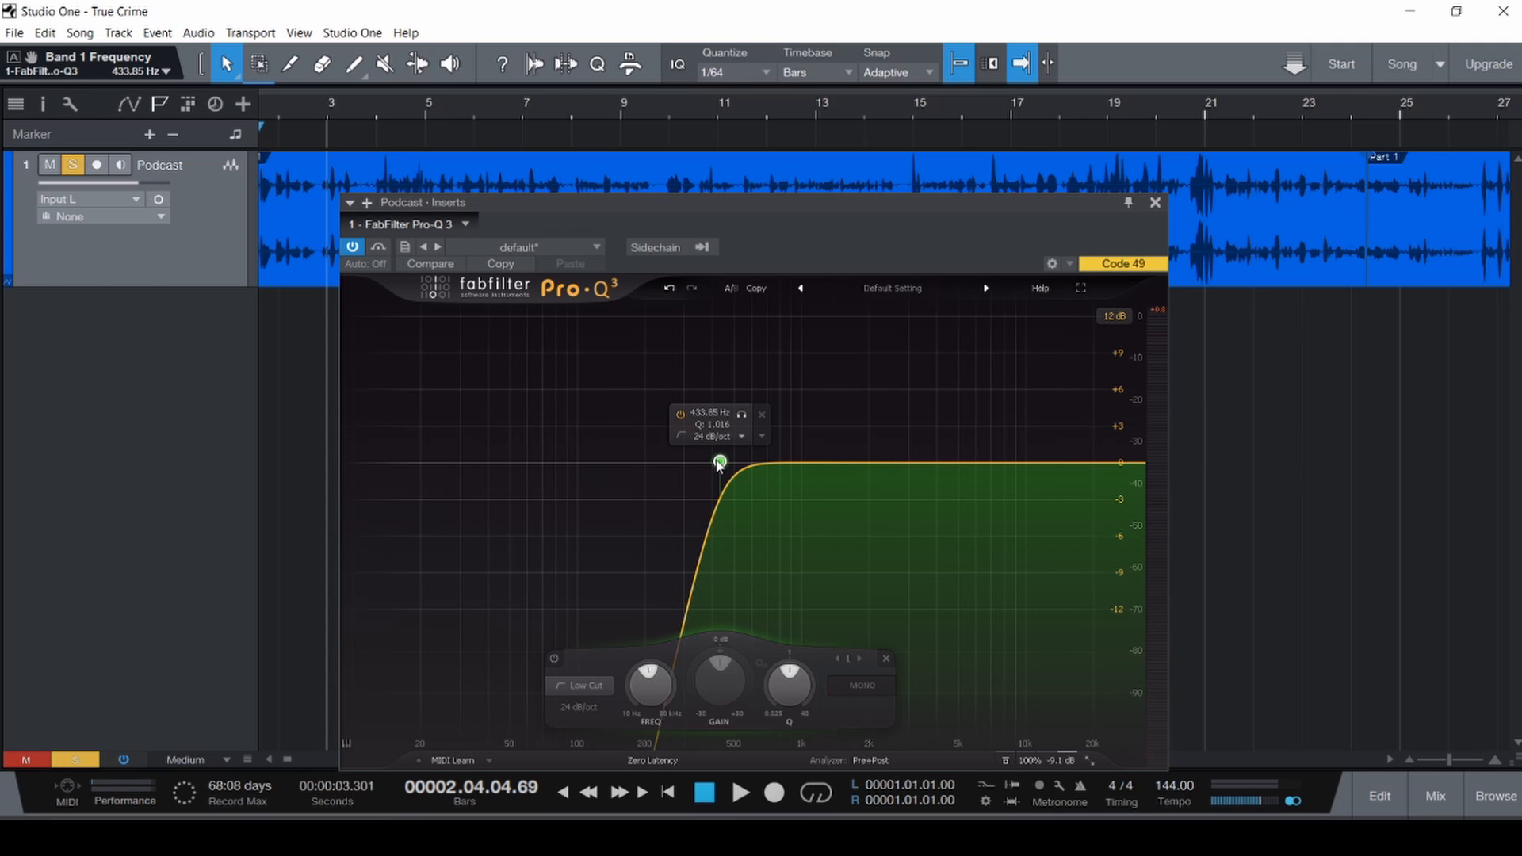
key(space)
drag(719, 463, 637, 467)
key(space)
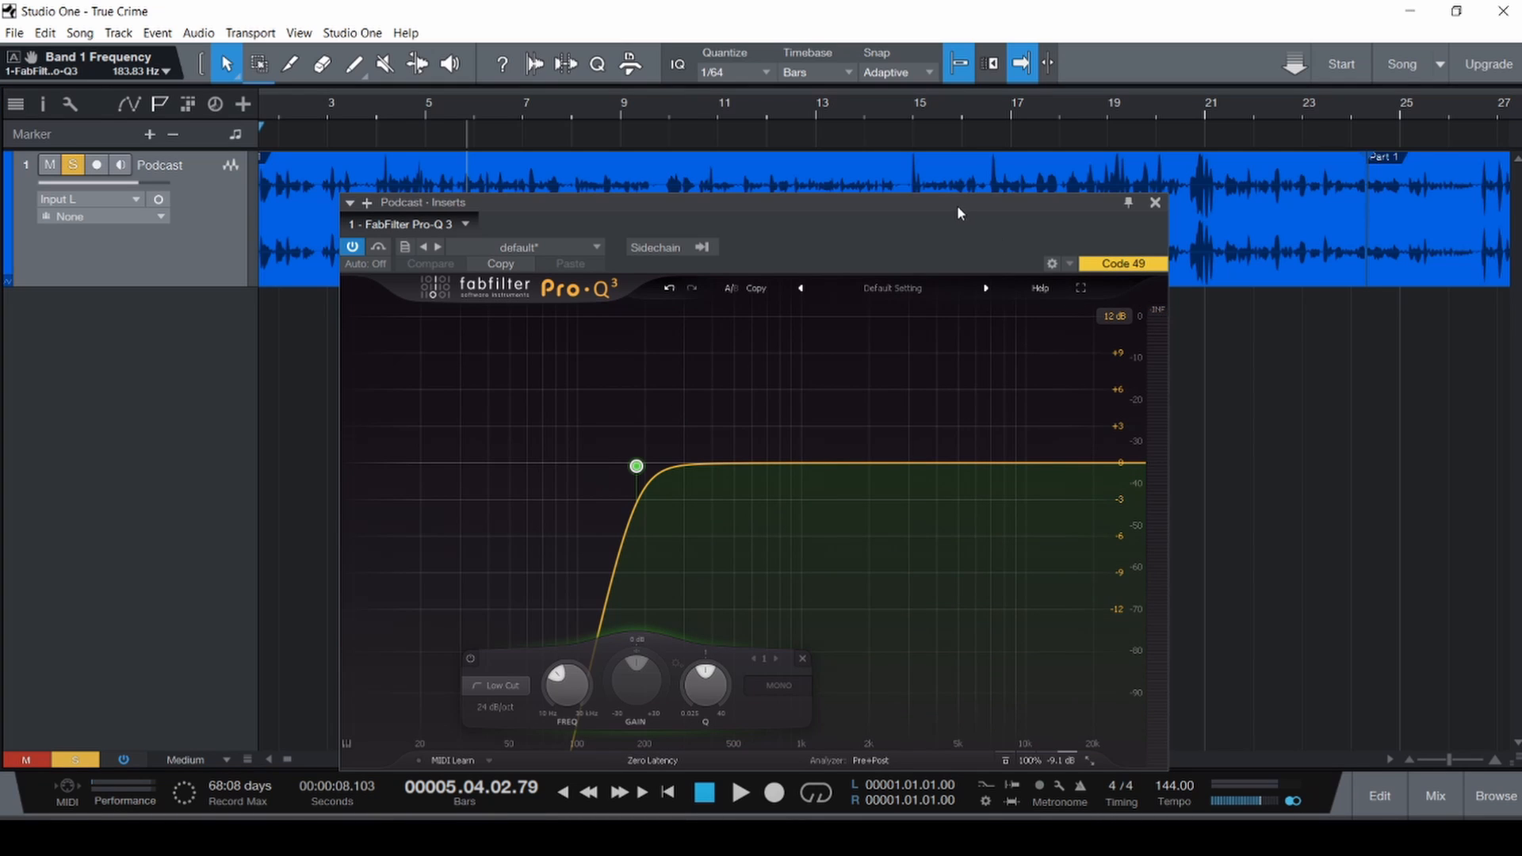
drag(957, 206, 960, 379)
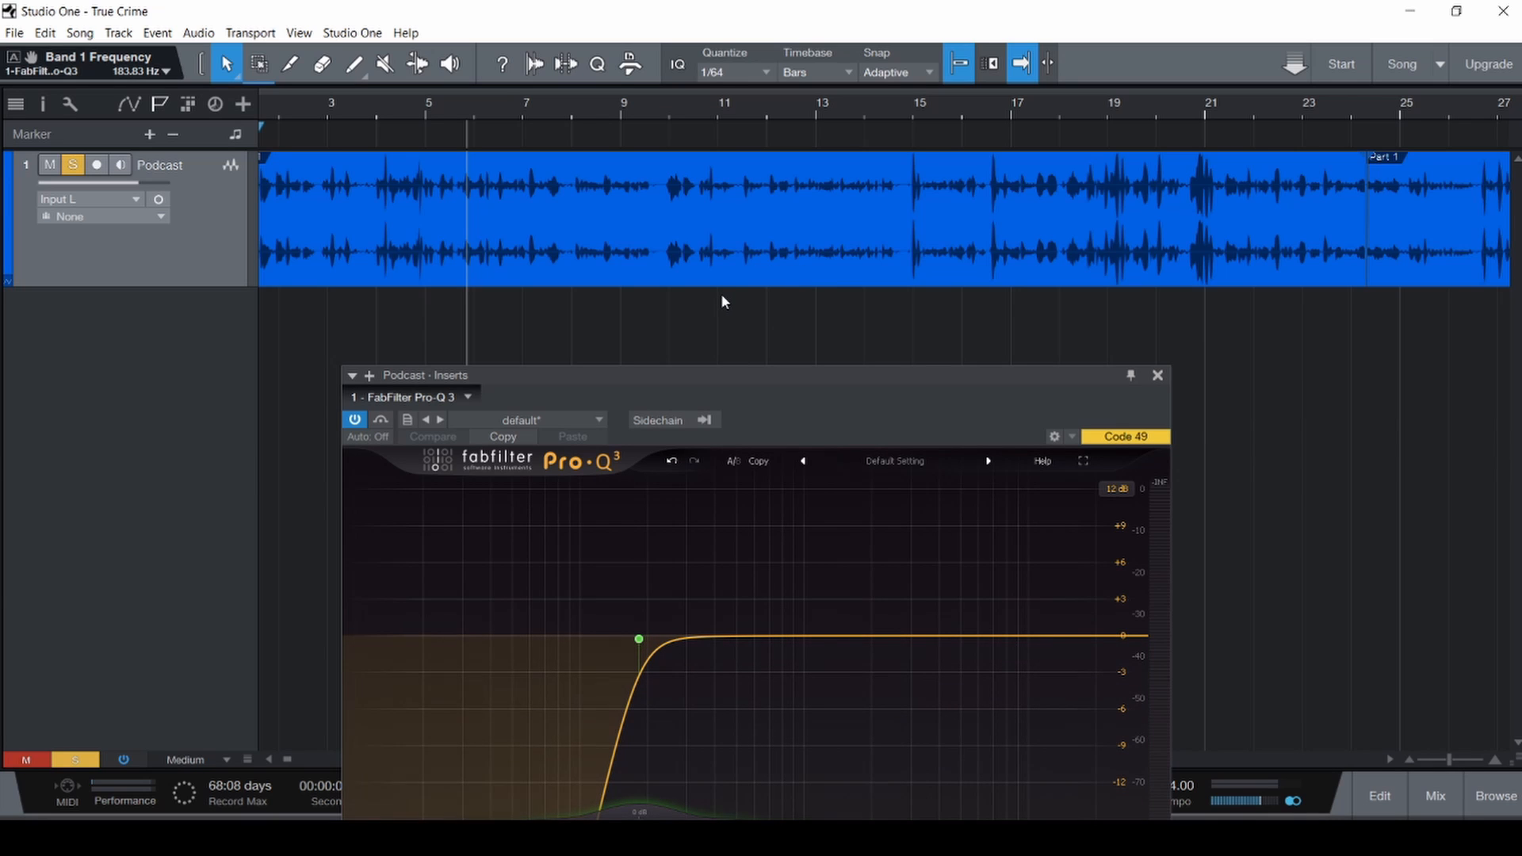
Play the podcast in Part 2 from around bar 143 and bring the whole Pro-Q 3 window into view.
scroll(722, 295, down, 10)
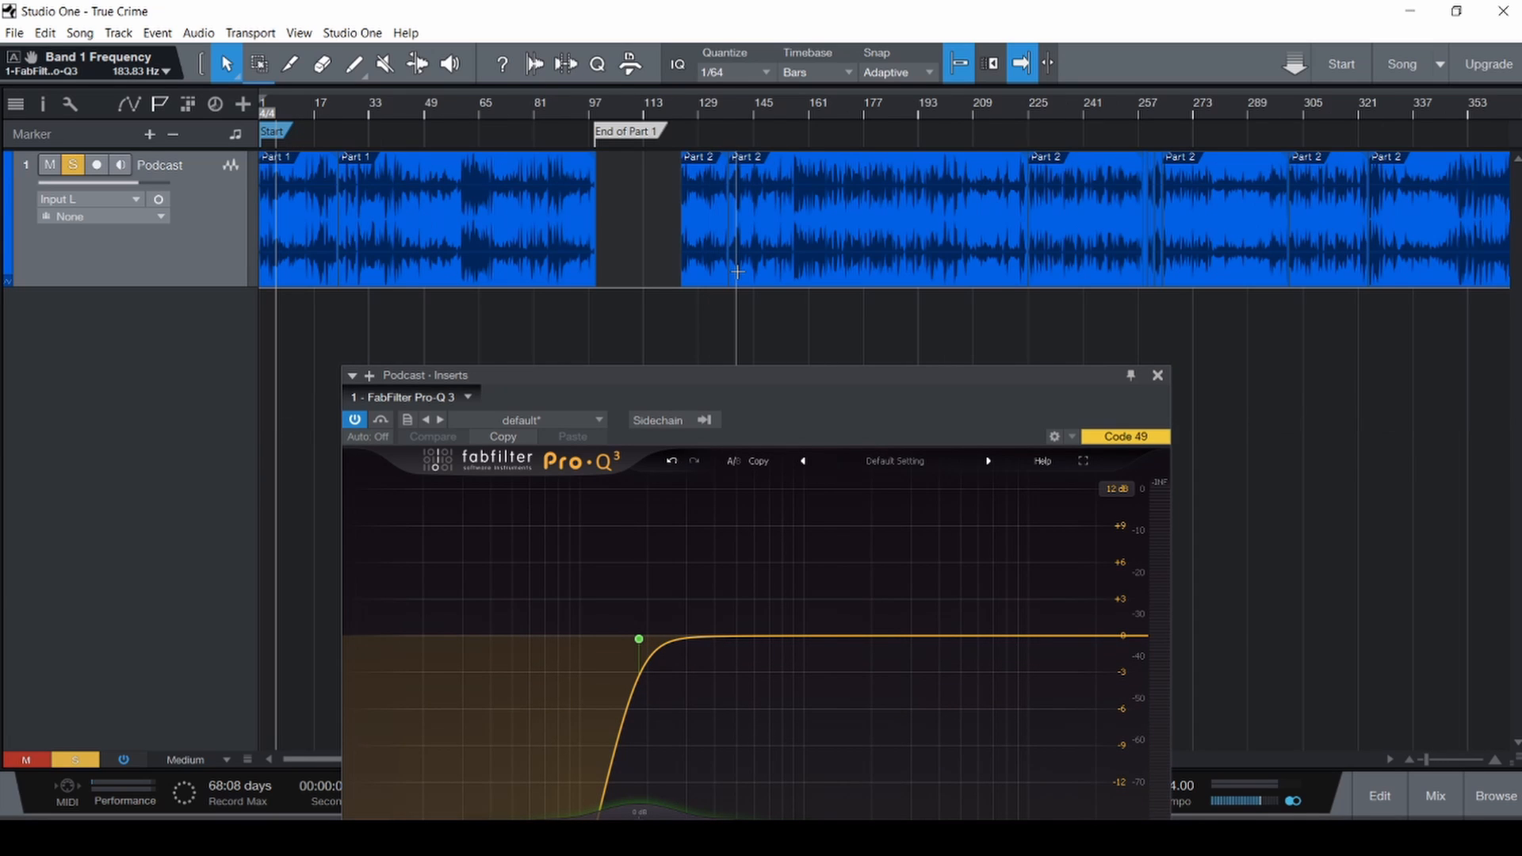
scroll(759, 271, up, 8)
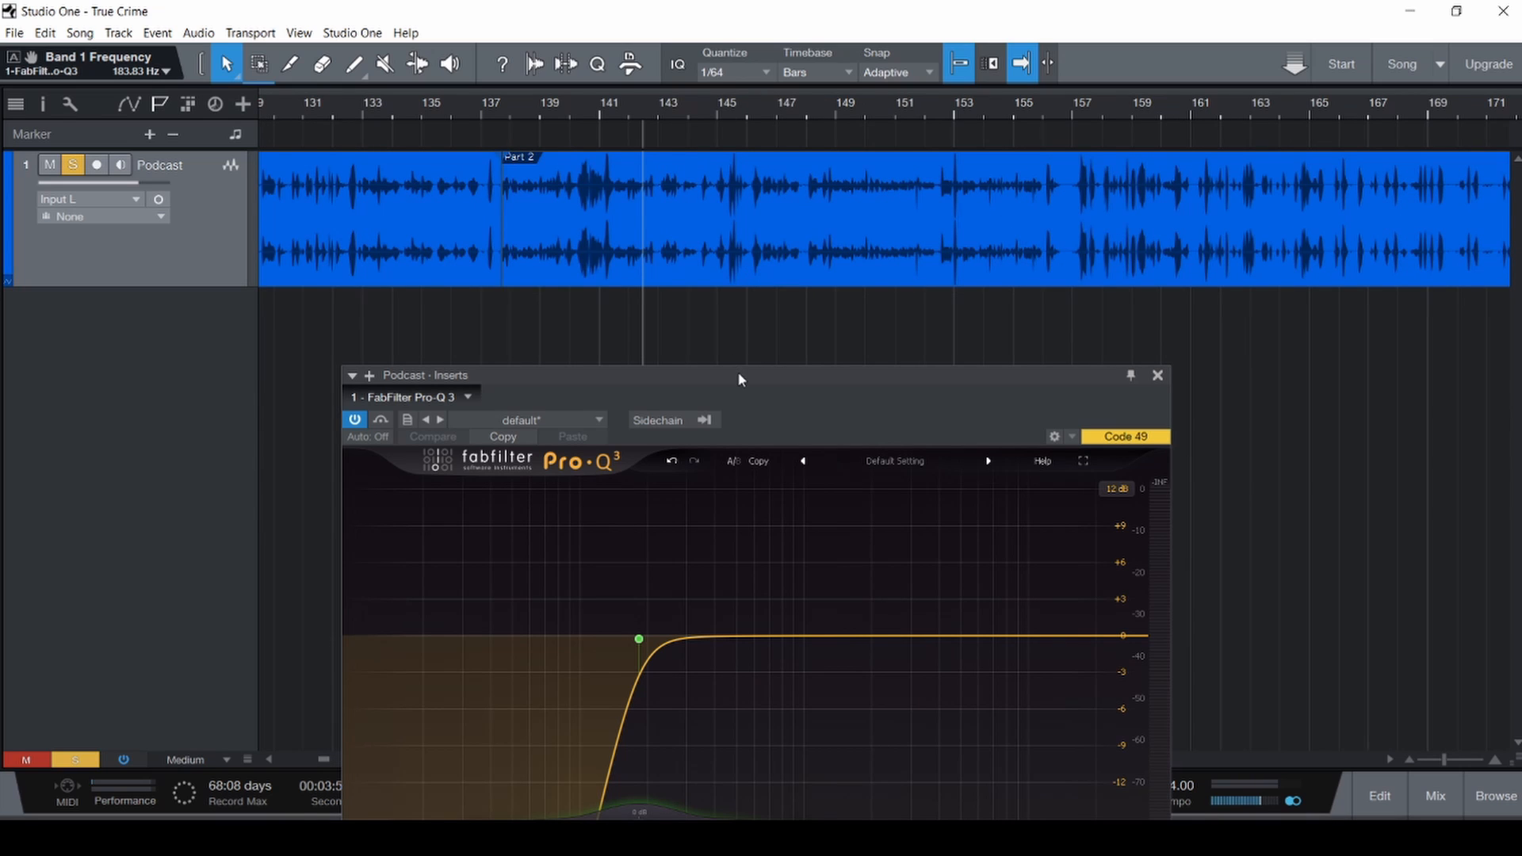
drag(739, 373, 713, 294)
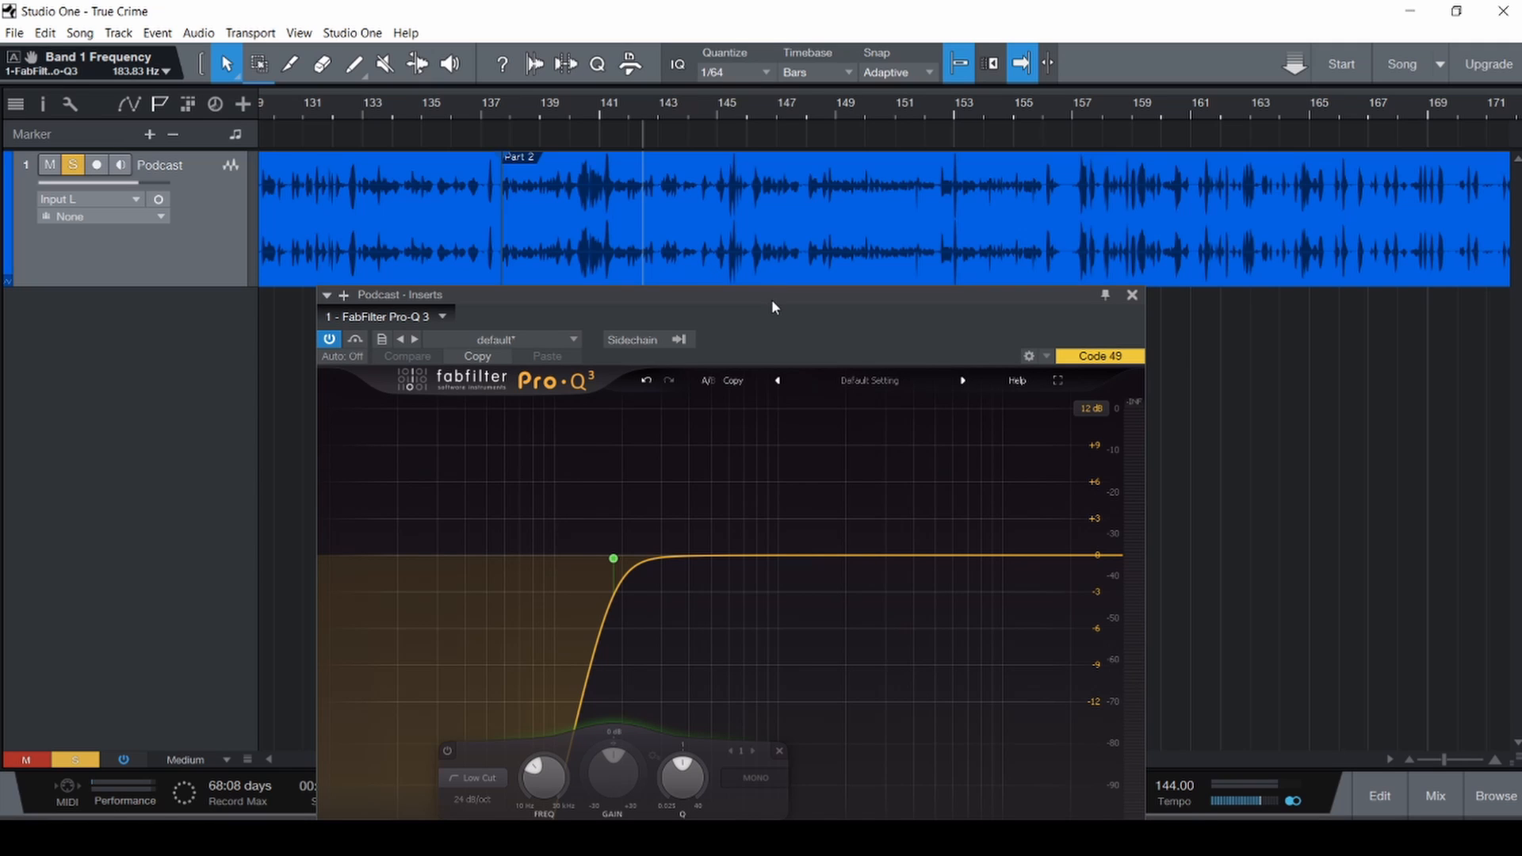
key(space)
drag(772, 306, 759, 268)
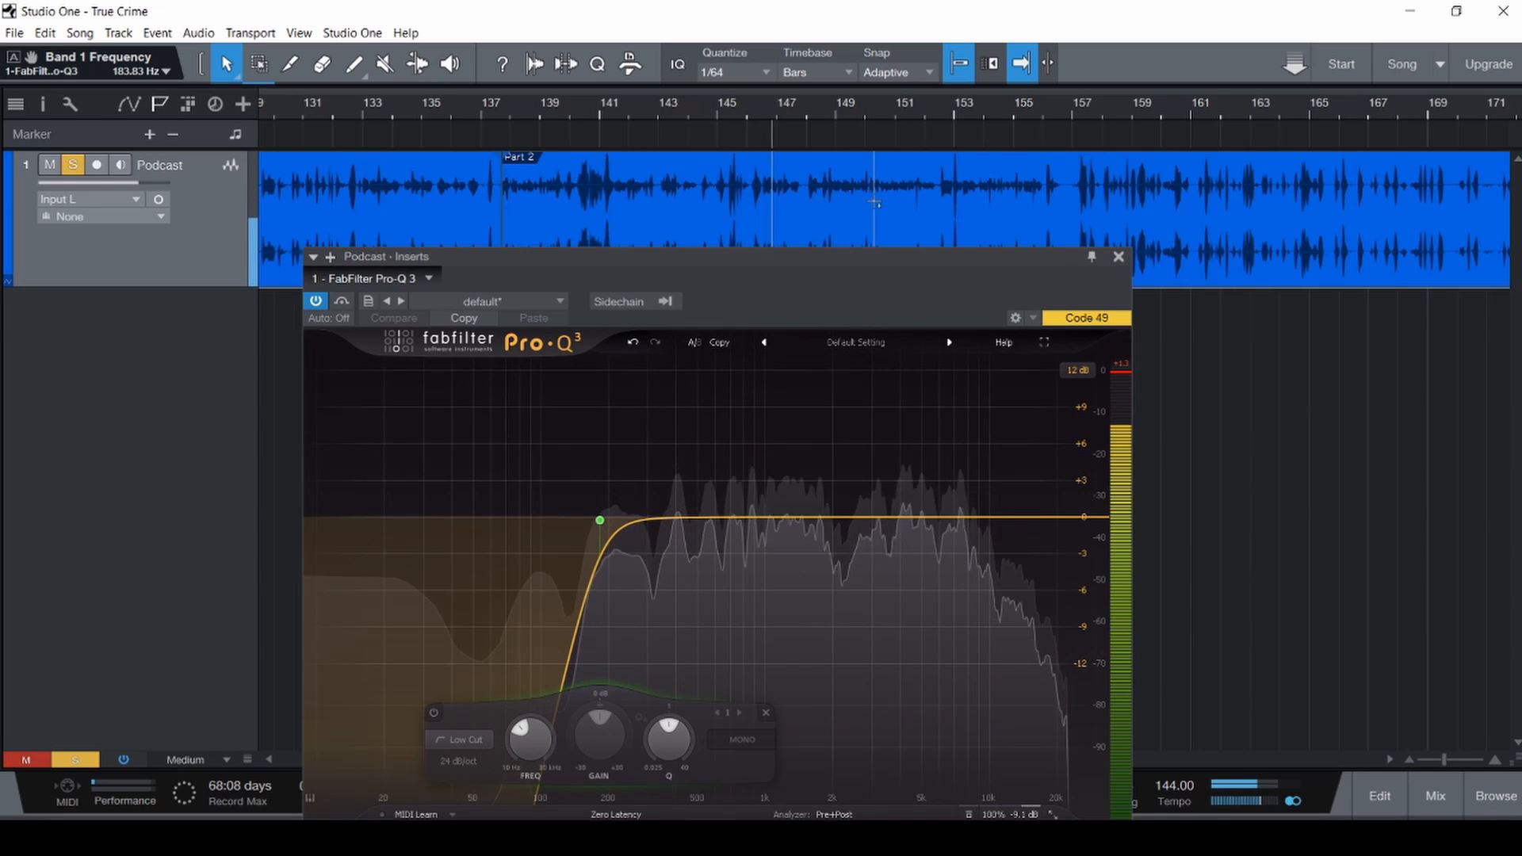
scroll(874, 203, down, 8)
scroll(818, 200, up, 8)
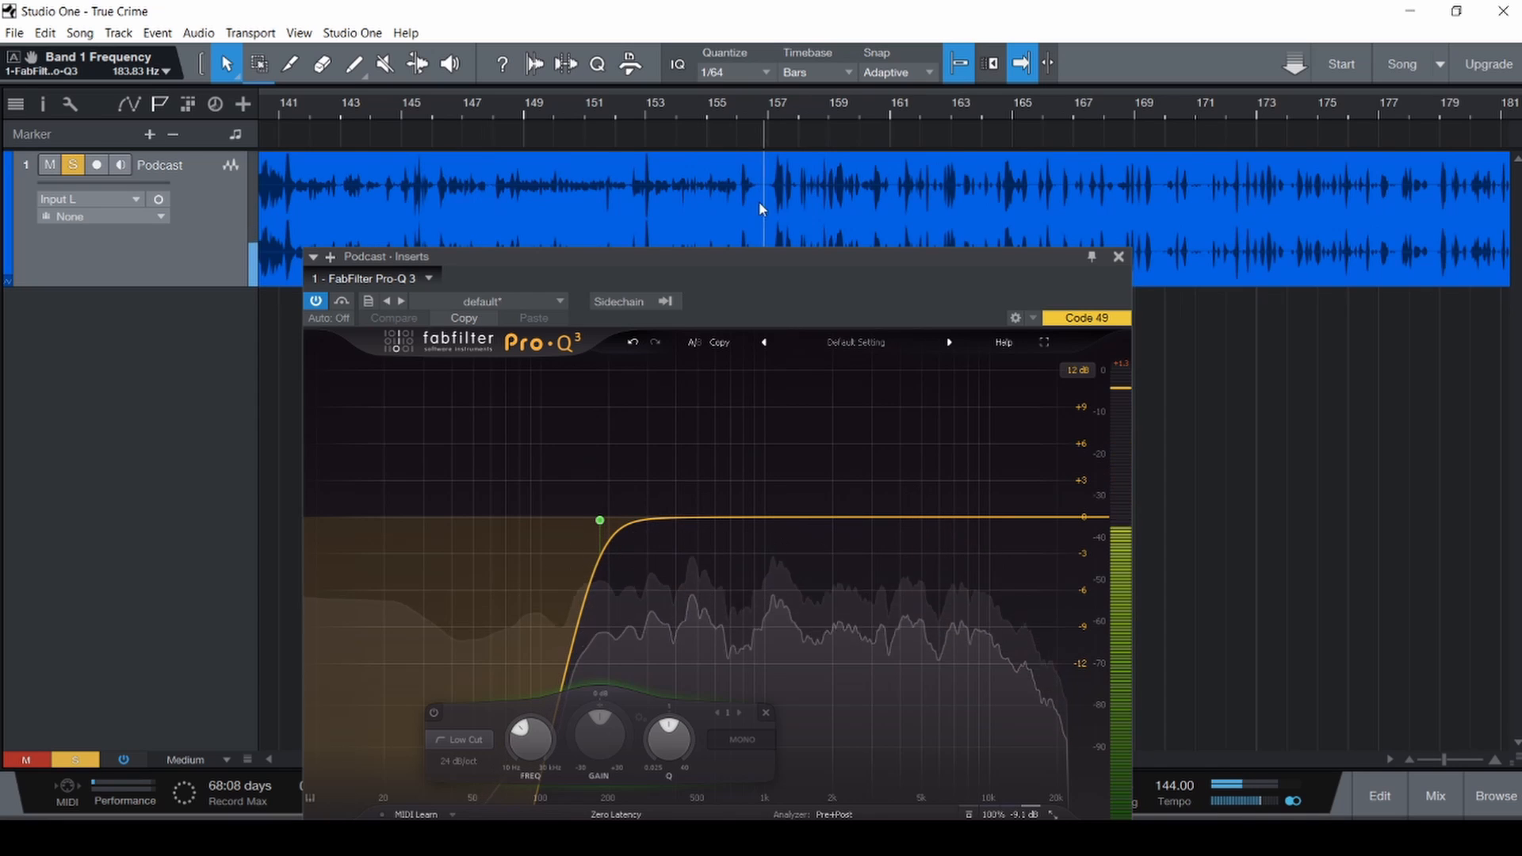
drag(819, 259, 788, 160)
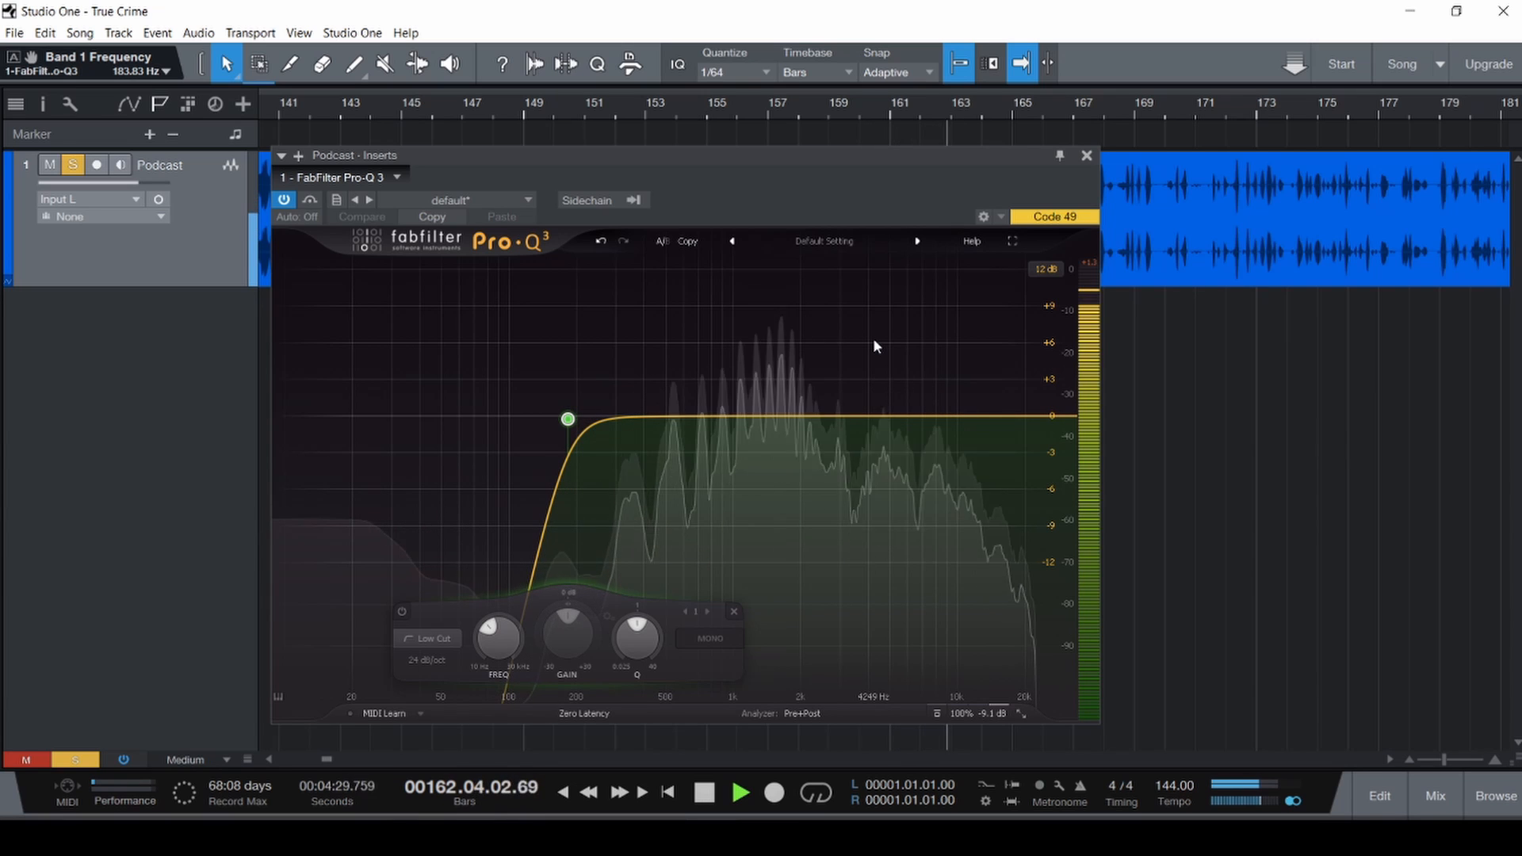
Add a bell band at about 1307.6 Hz in Pro-Q 3, cutting about 1.60 dB with a Q of 7.860.
drag(761, 417, 733, 391)
scroll(760, 401, up, 3)
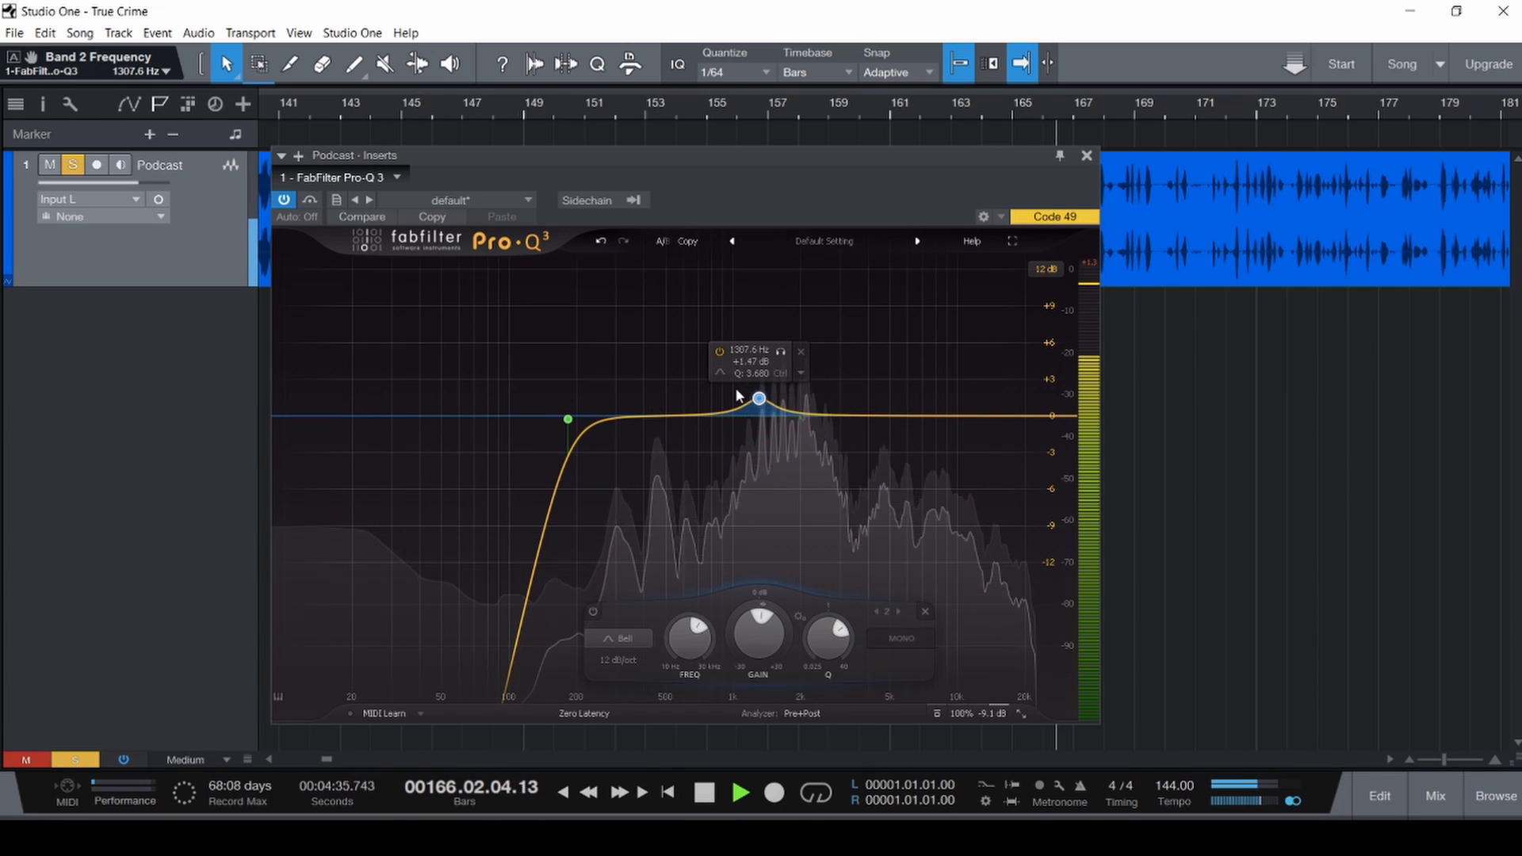
drag(767, 631, 750, 713)
scroll(760, 436, up, 3)
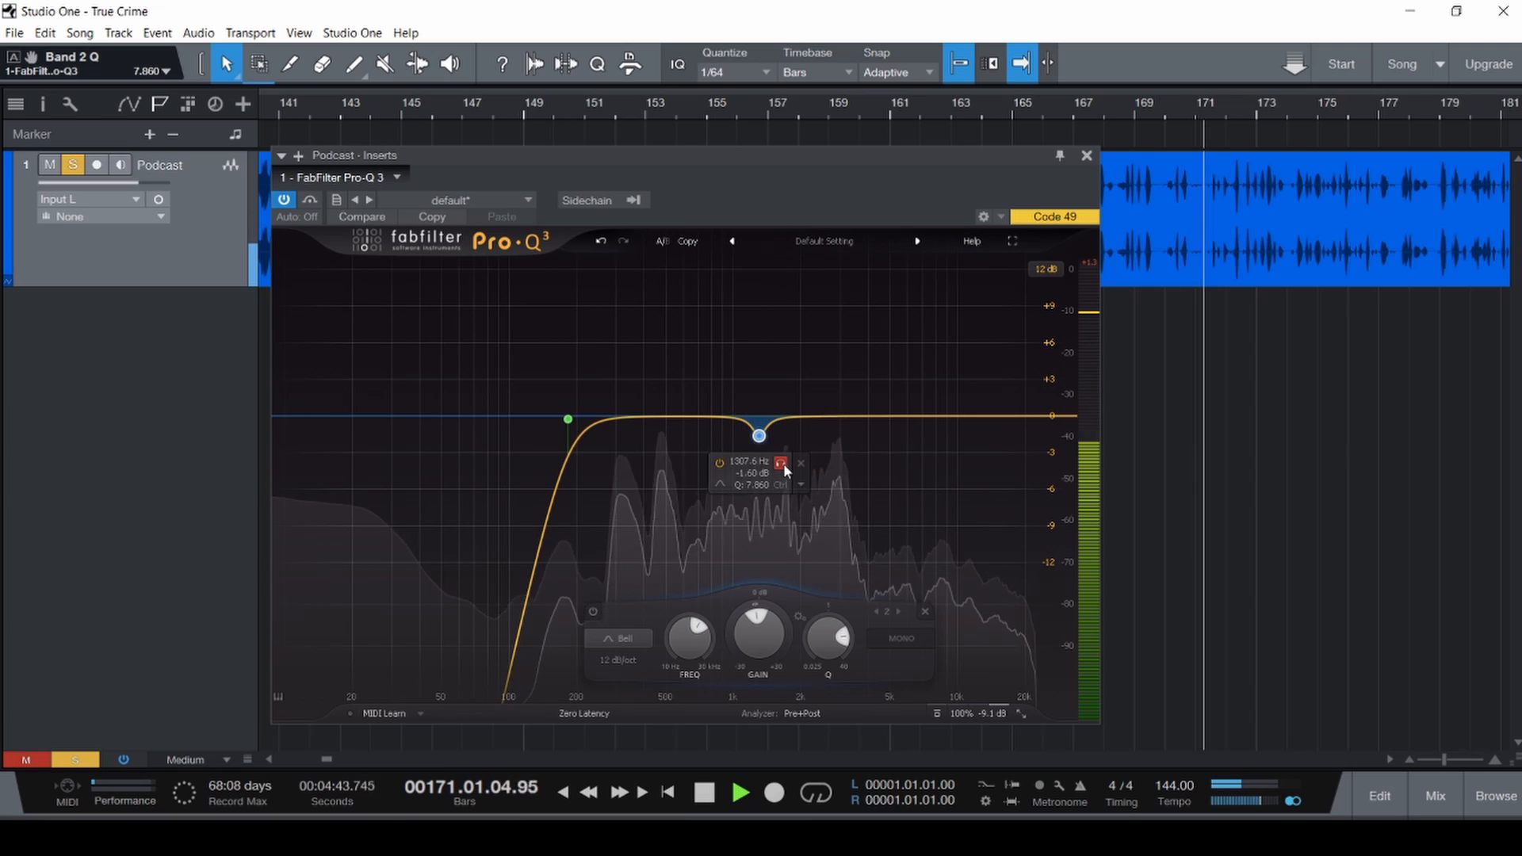
Solo the 1307.6 Hz band briefly, deepen its cut to -2.30 dB, and compare the sound with the band bypassed.
click(781, 463)
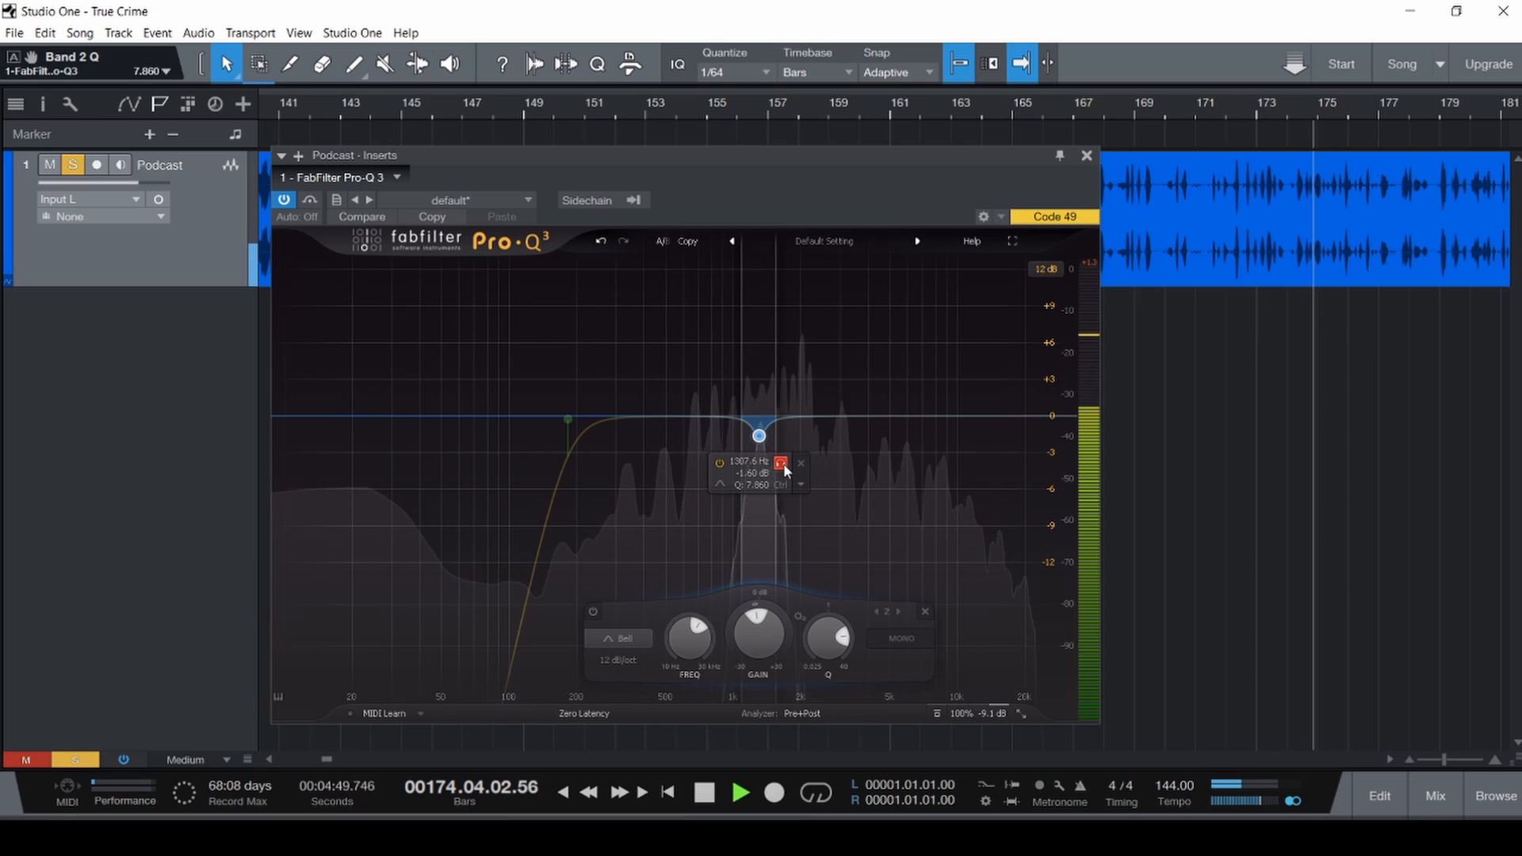
click(783, 465)
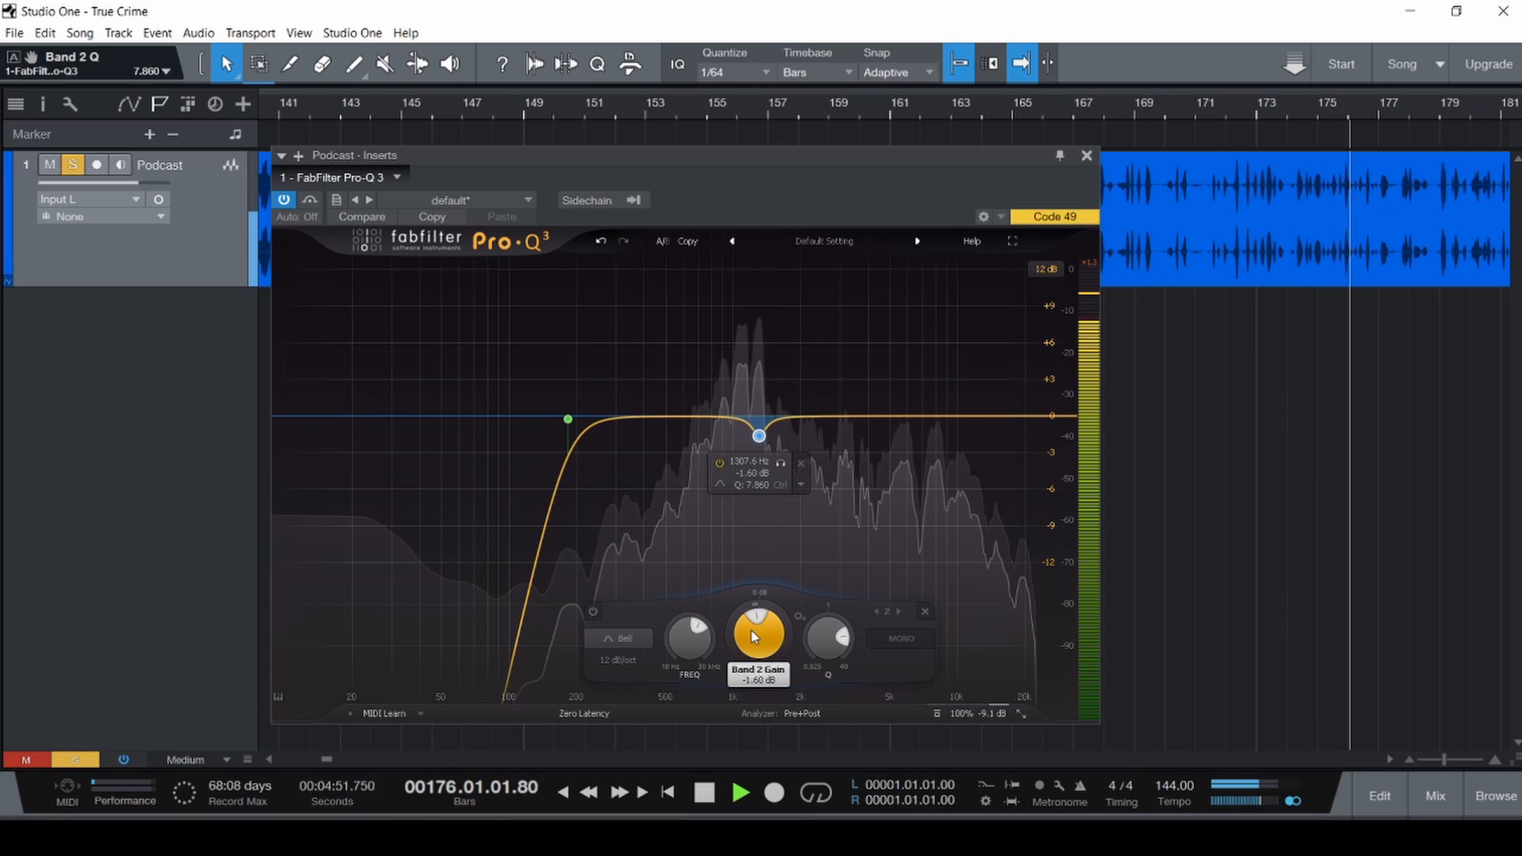
drag(753, 632, 753, 649)
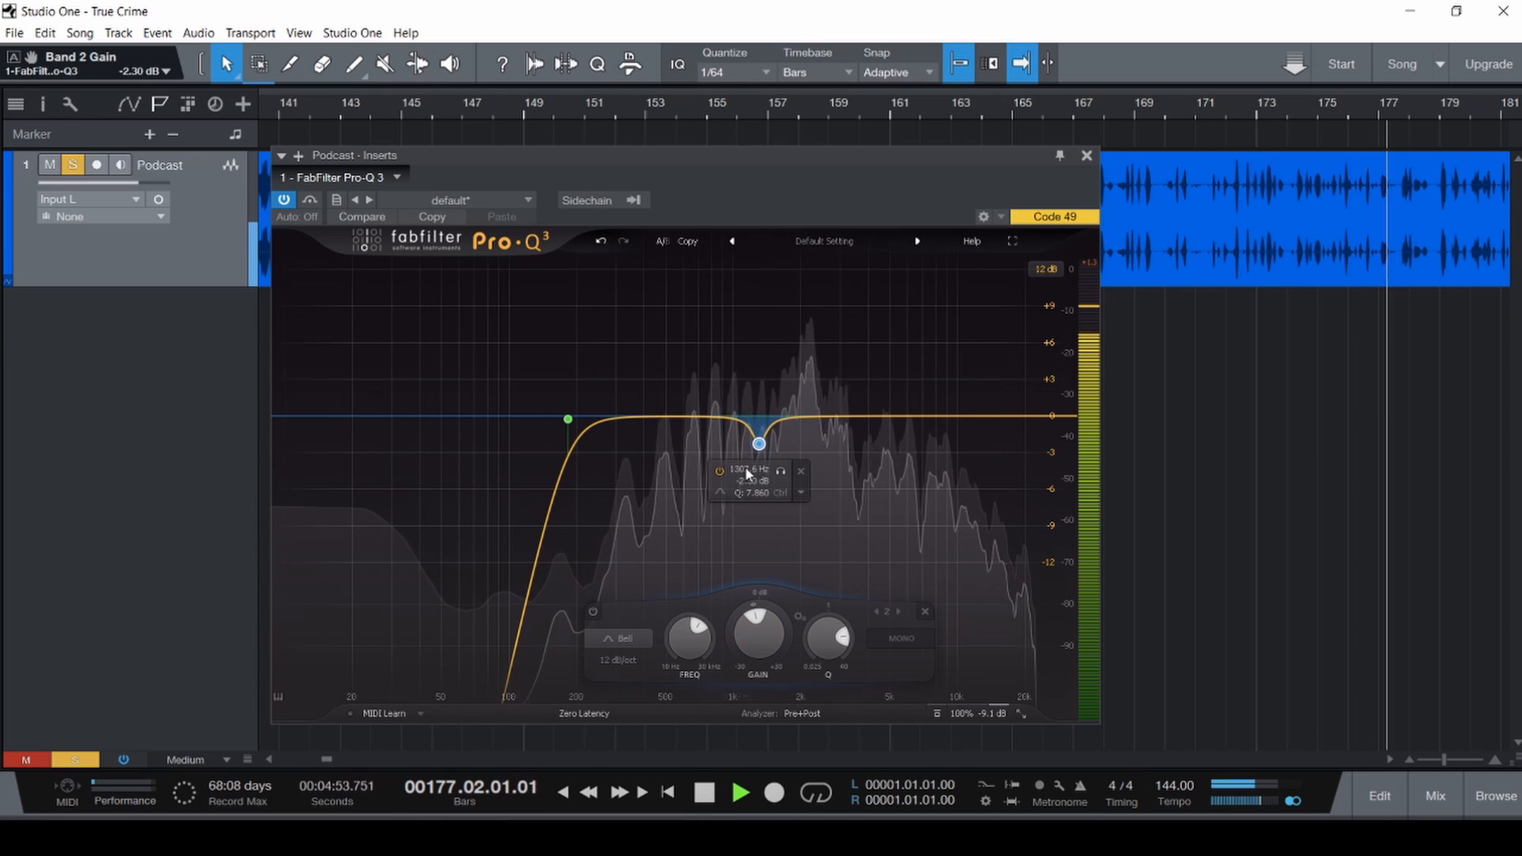
click(718, 471)
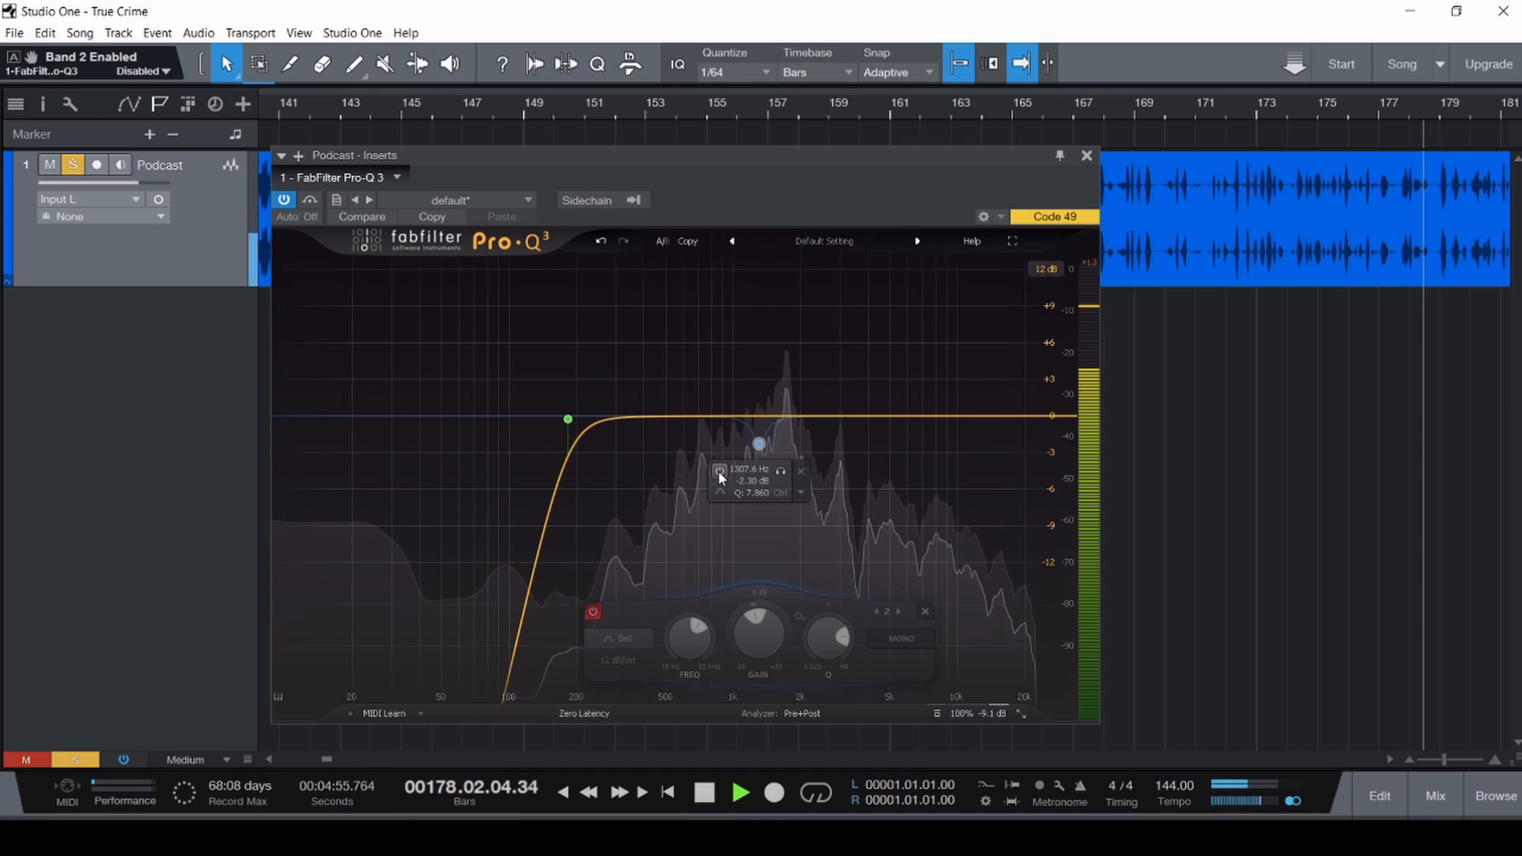
click(718, 470)
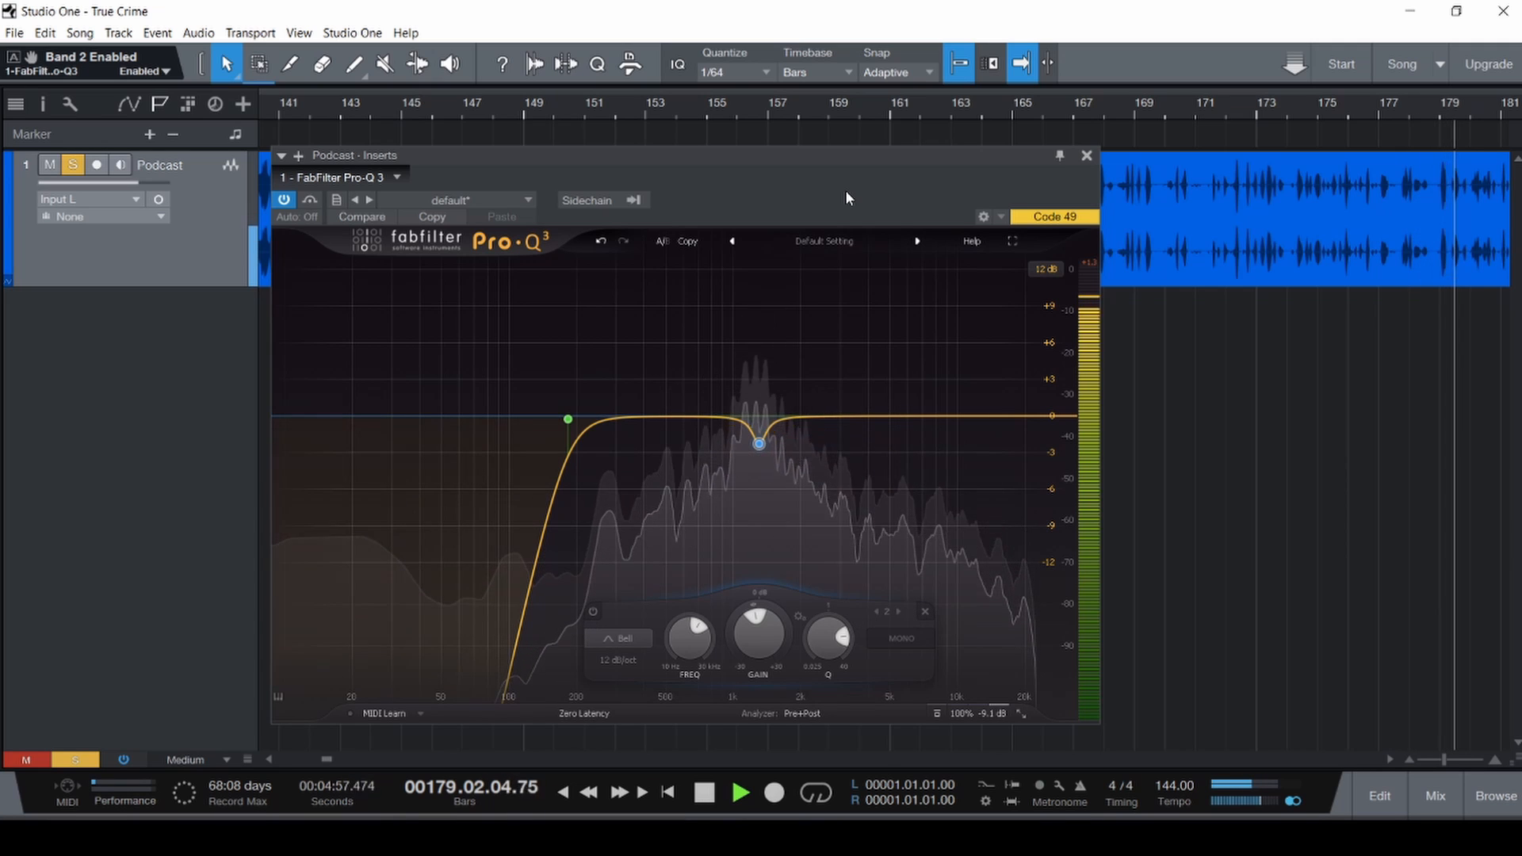
Return to the song start, set the 1307.6 Hz band's gain to -2.52 dB, and play.
key(space)
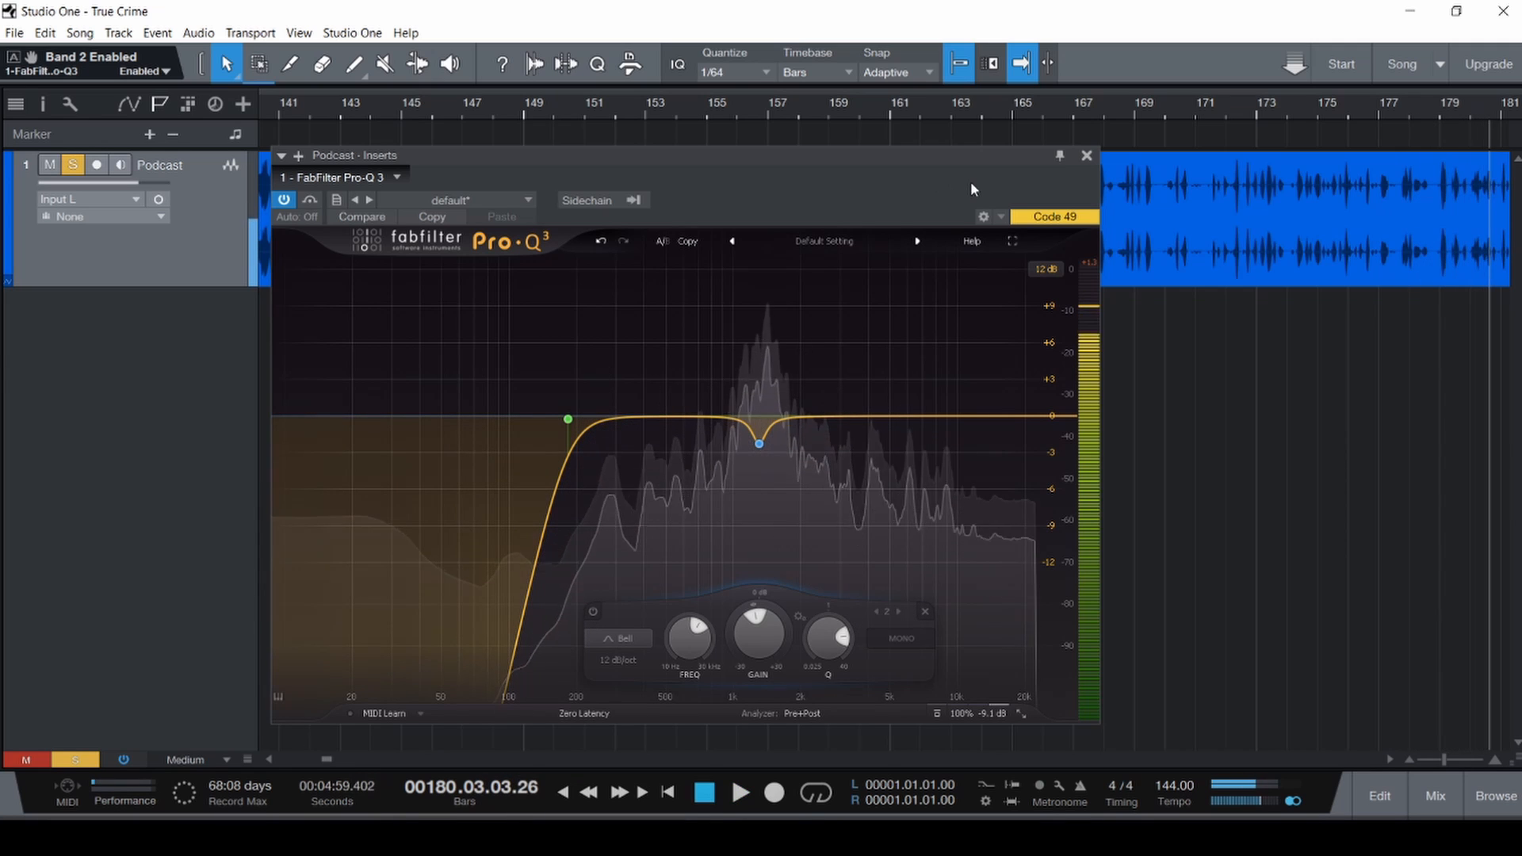
key(Home)
mouse_move(763, 643)
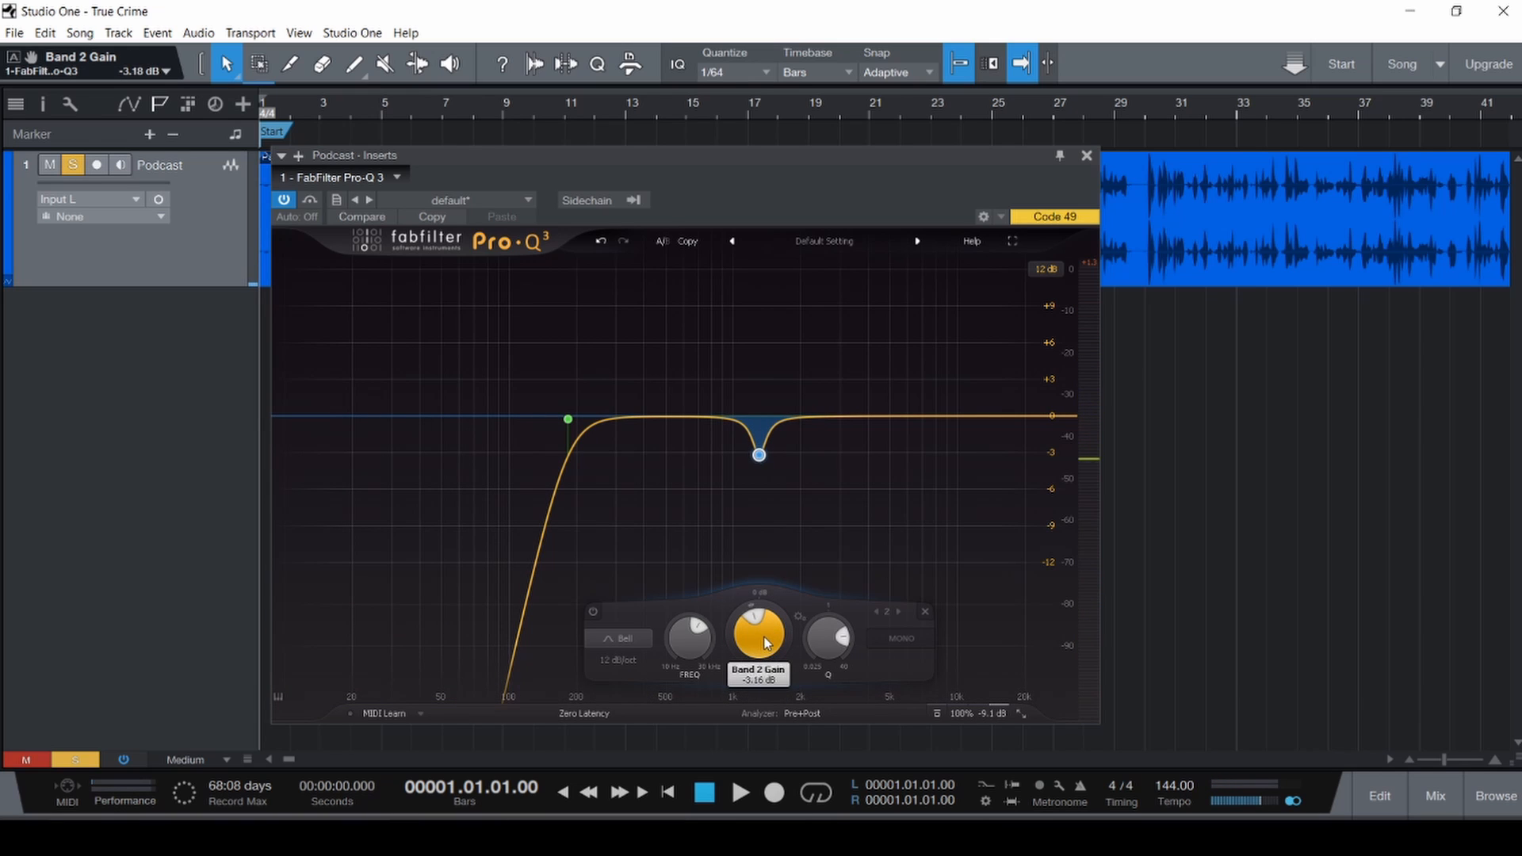
key(space)
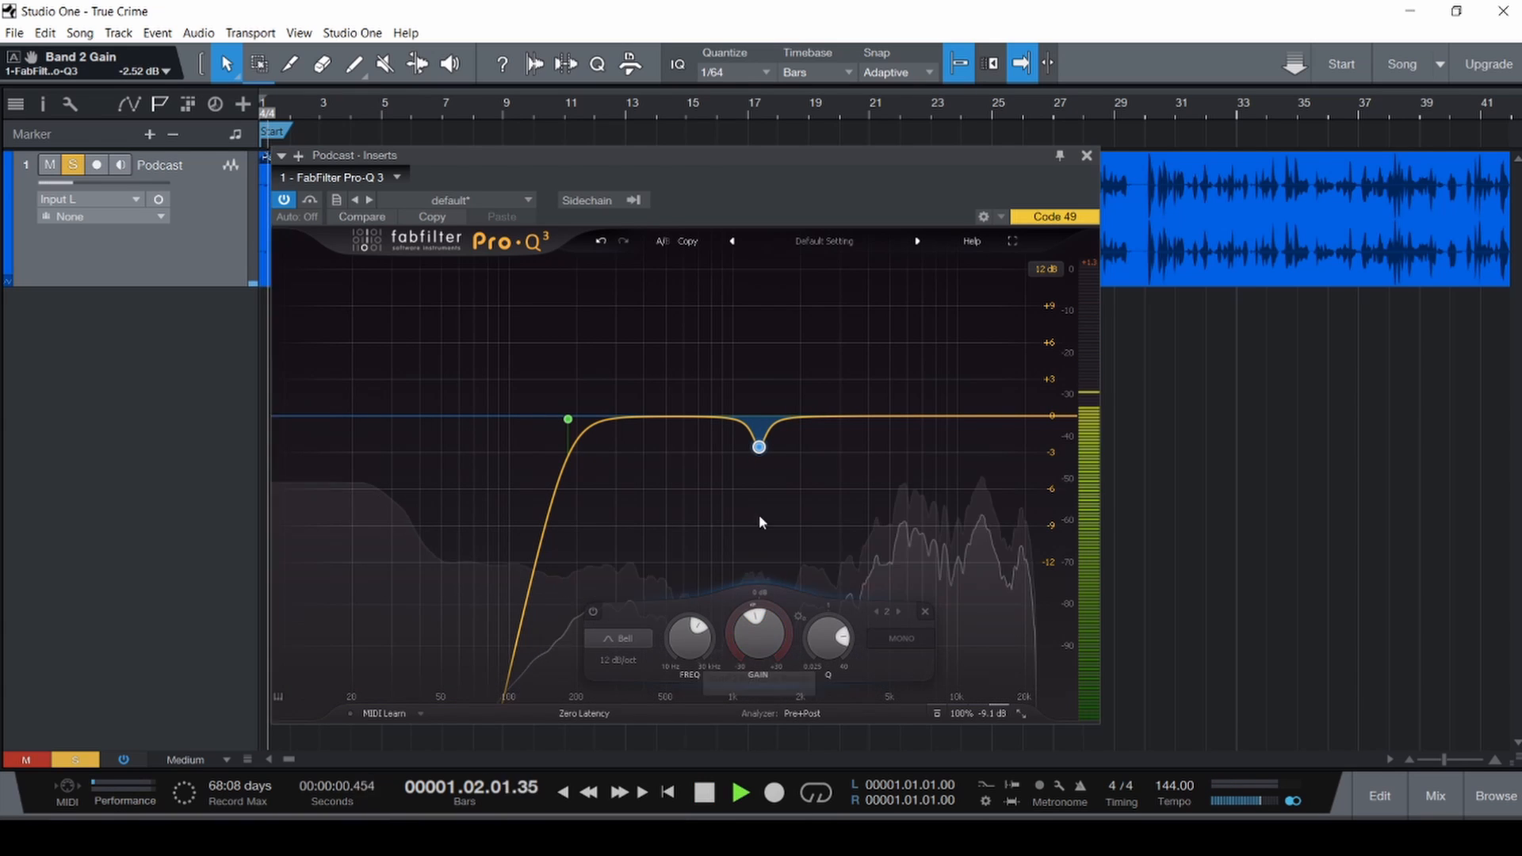
Listen to the 1307.6 Hz band in solo, and compare the podcast with the band bypassed and enabled.
click(780, 474)
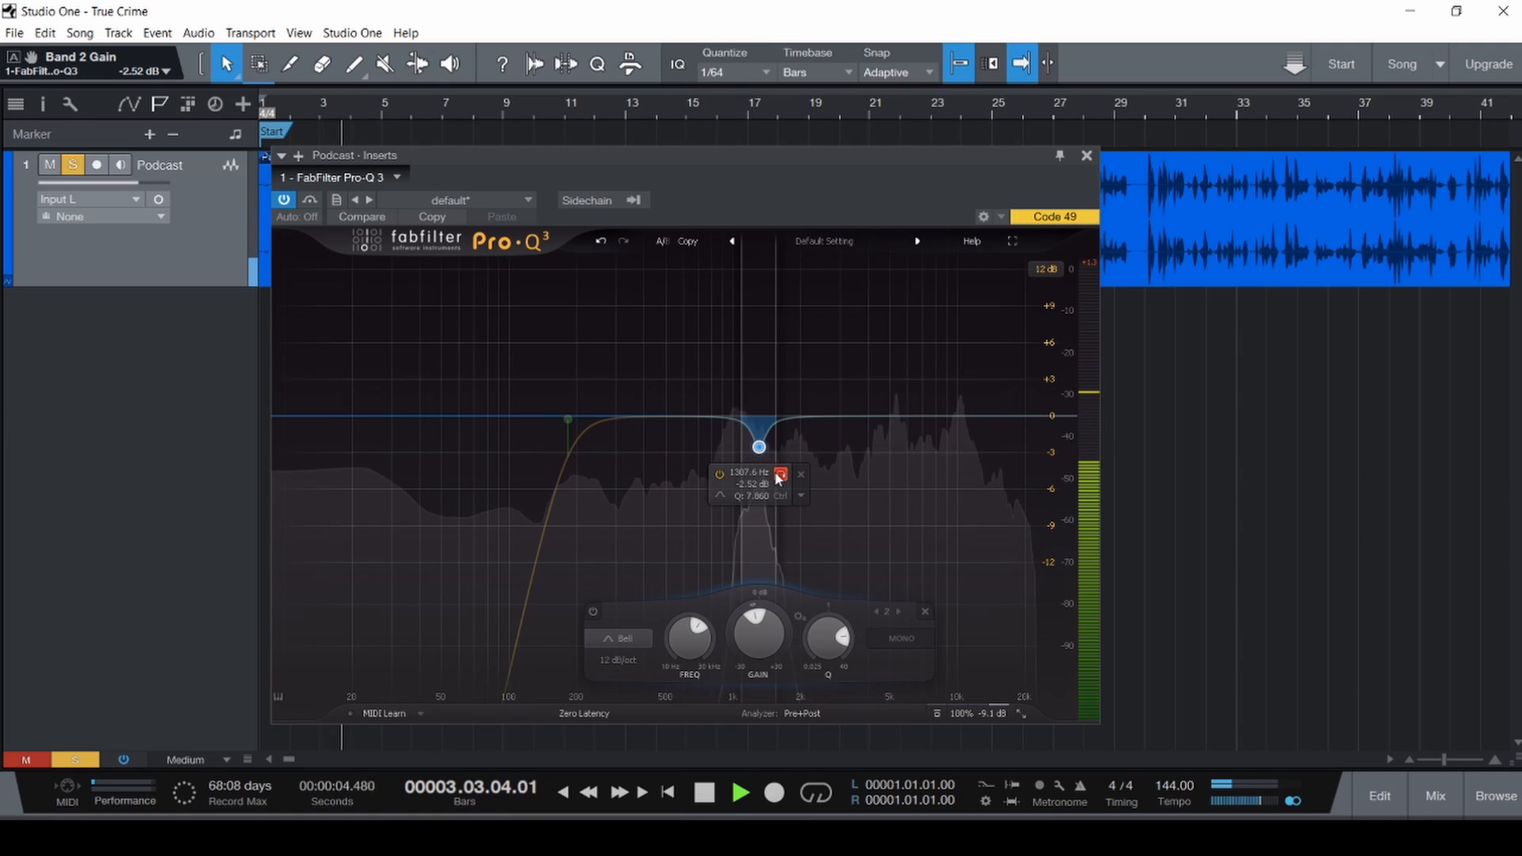
click(780, 474)
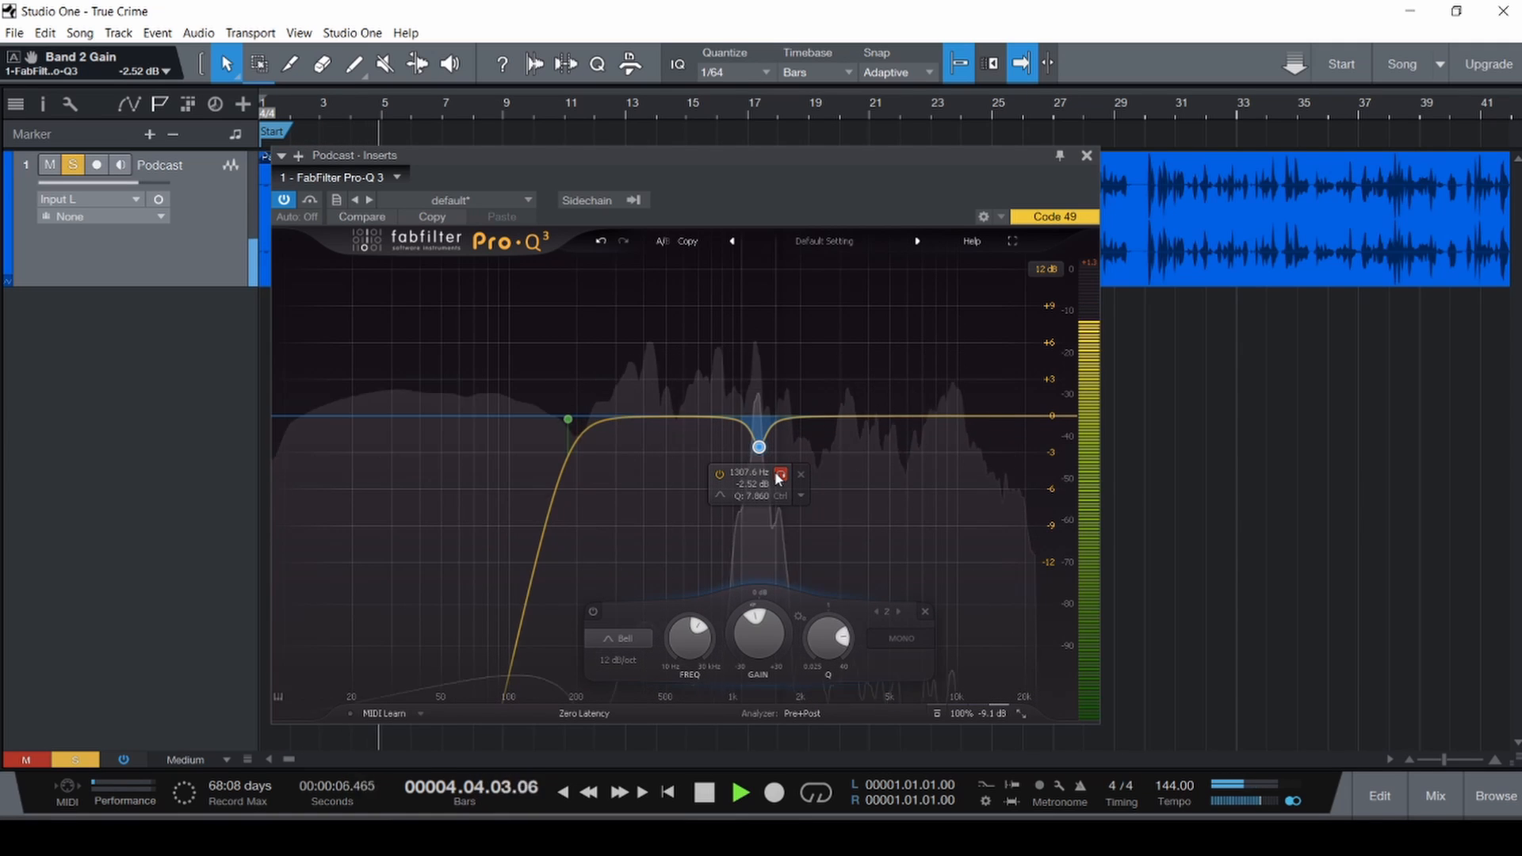
click(721, 475)
click(720, 474)
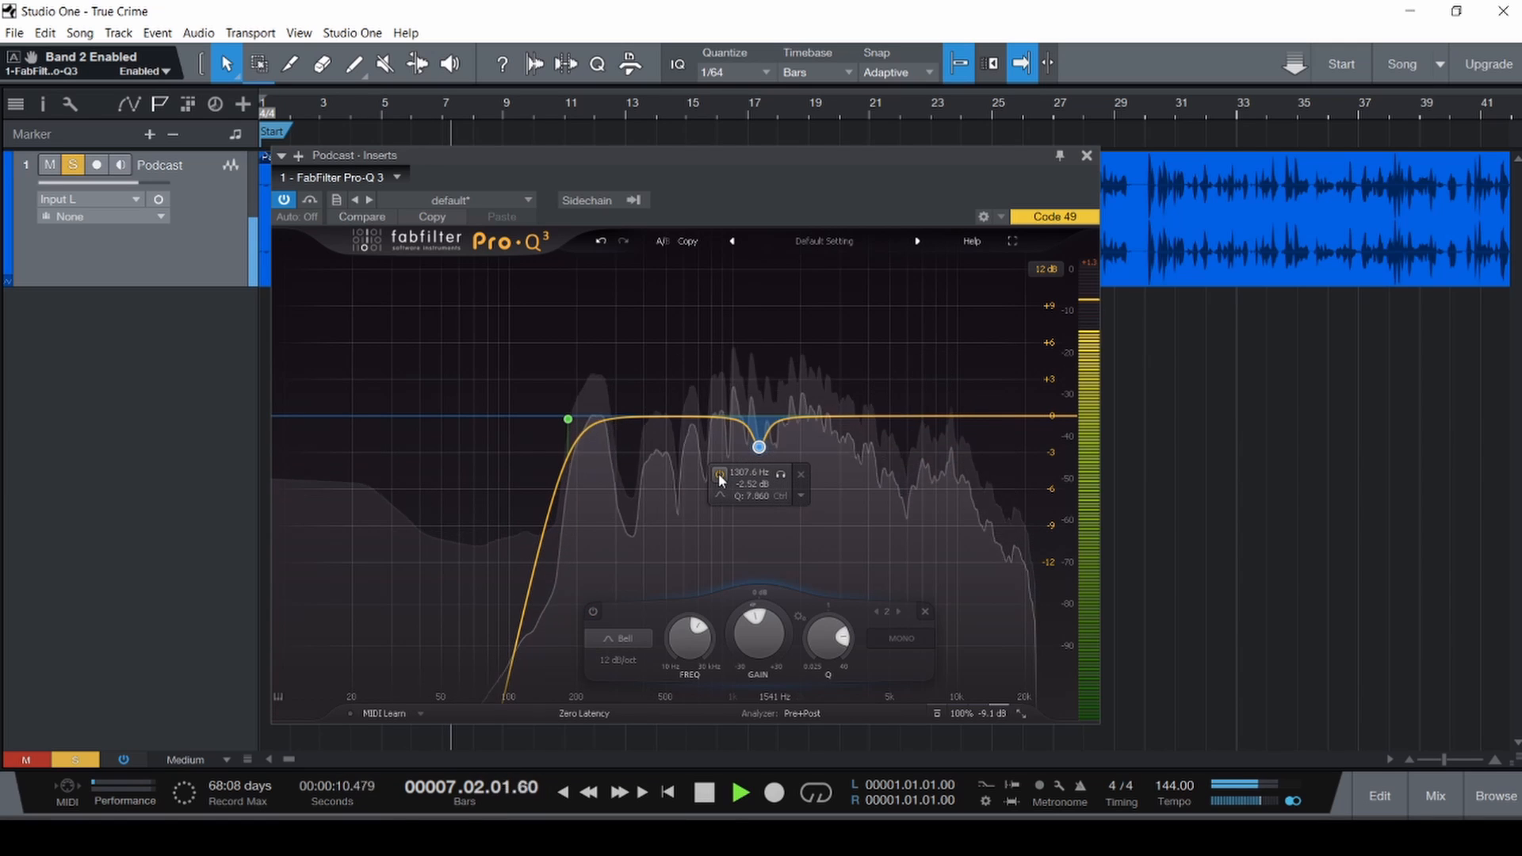
click(718, 473)
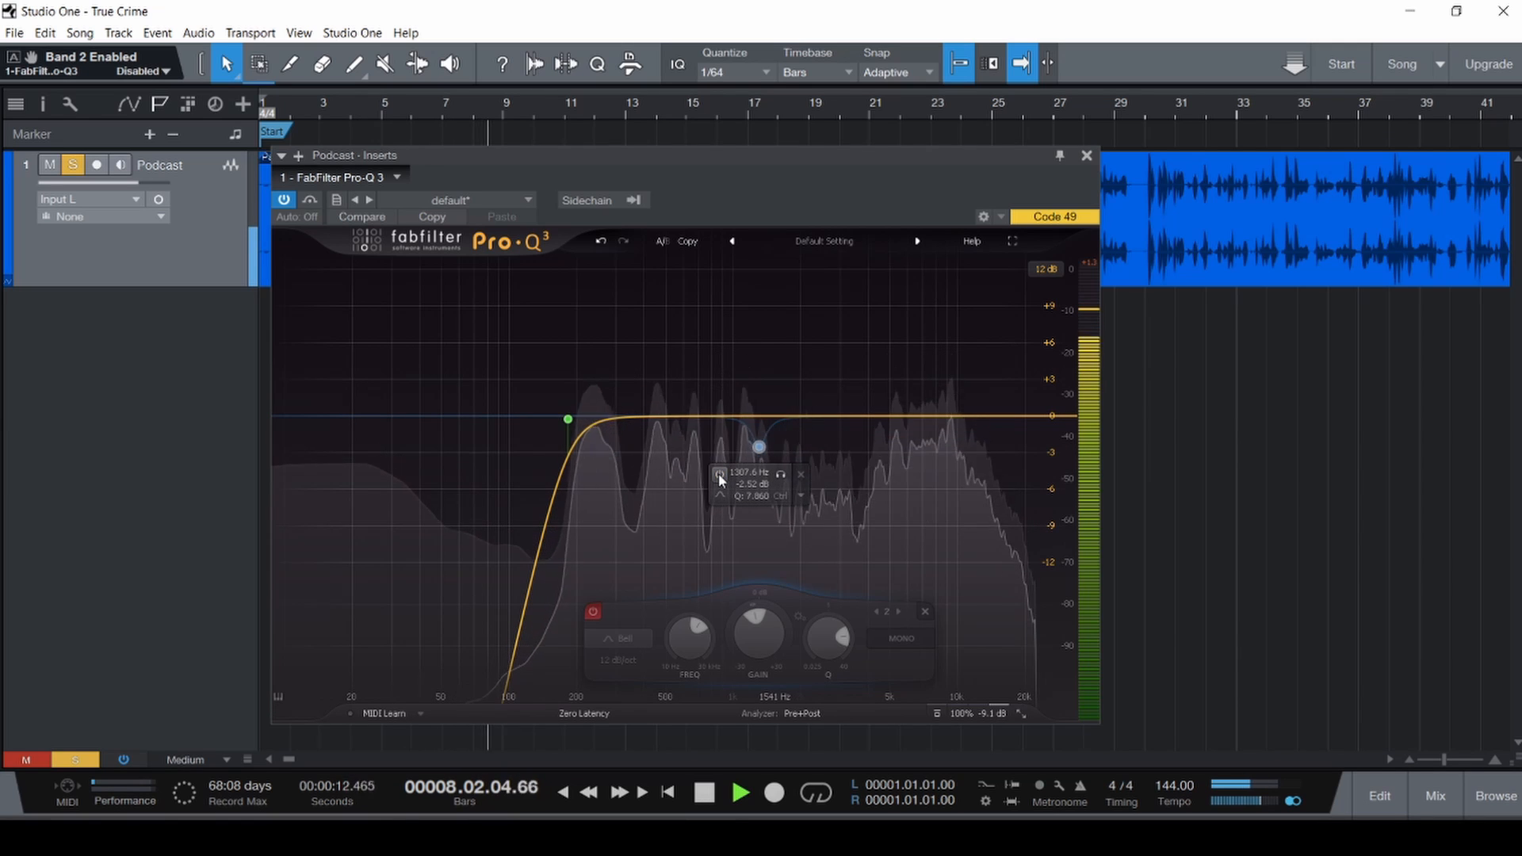
click(718, 473)
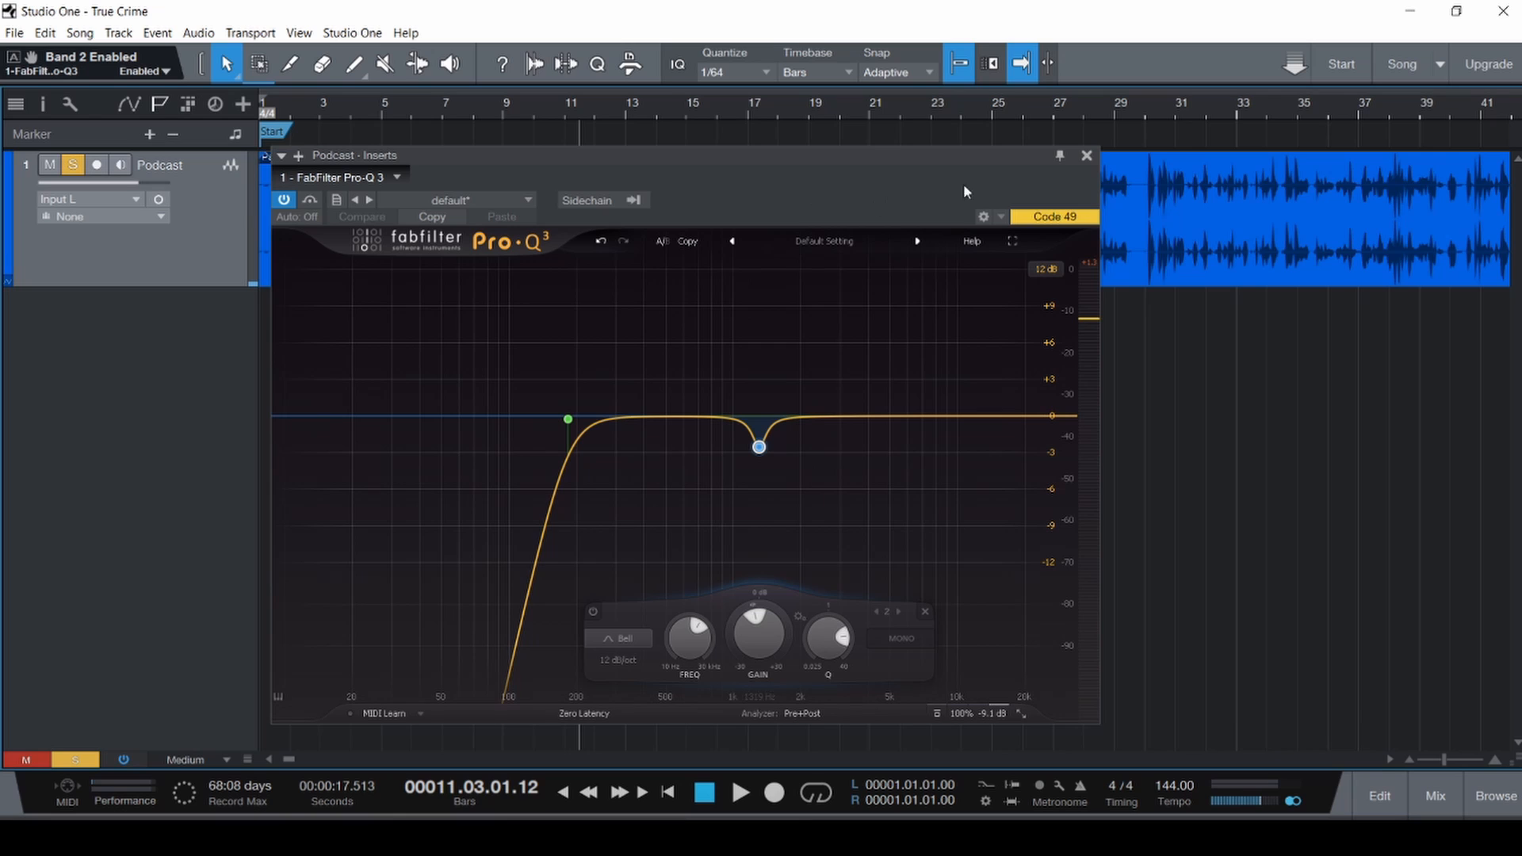
Close Pro-Q 3 and show the hidden PodcastDouble channel in the mixer.
click(1086, 155)
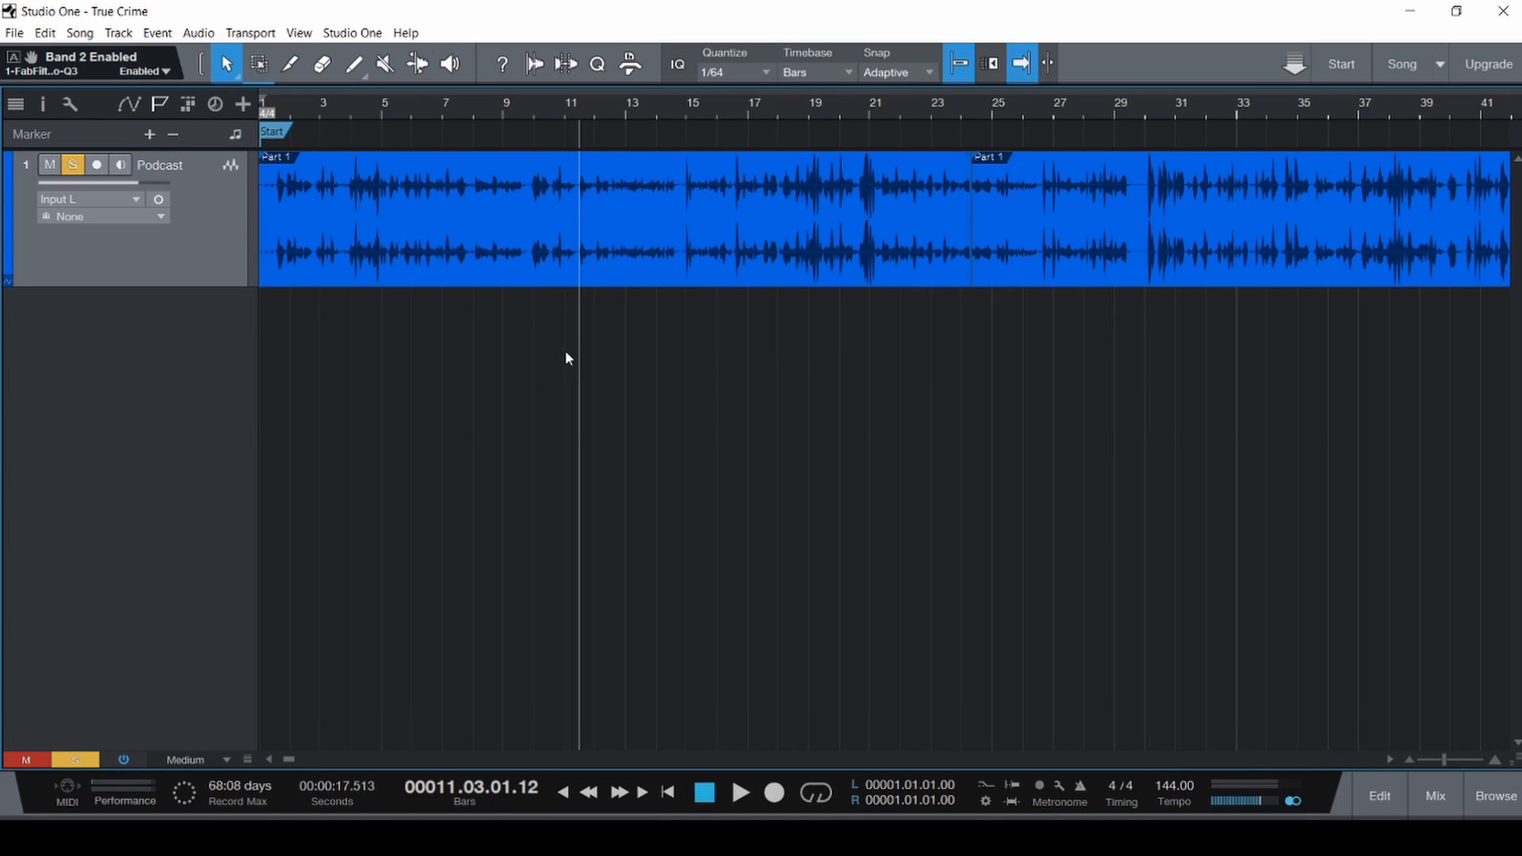
key(shift+z)
key(F3)
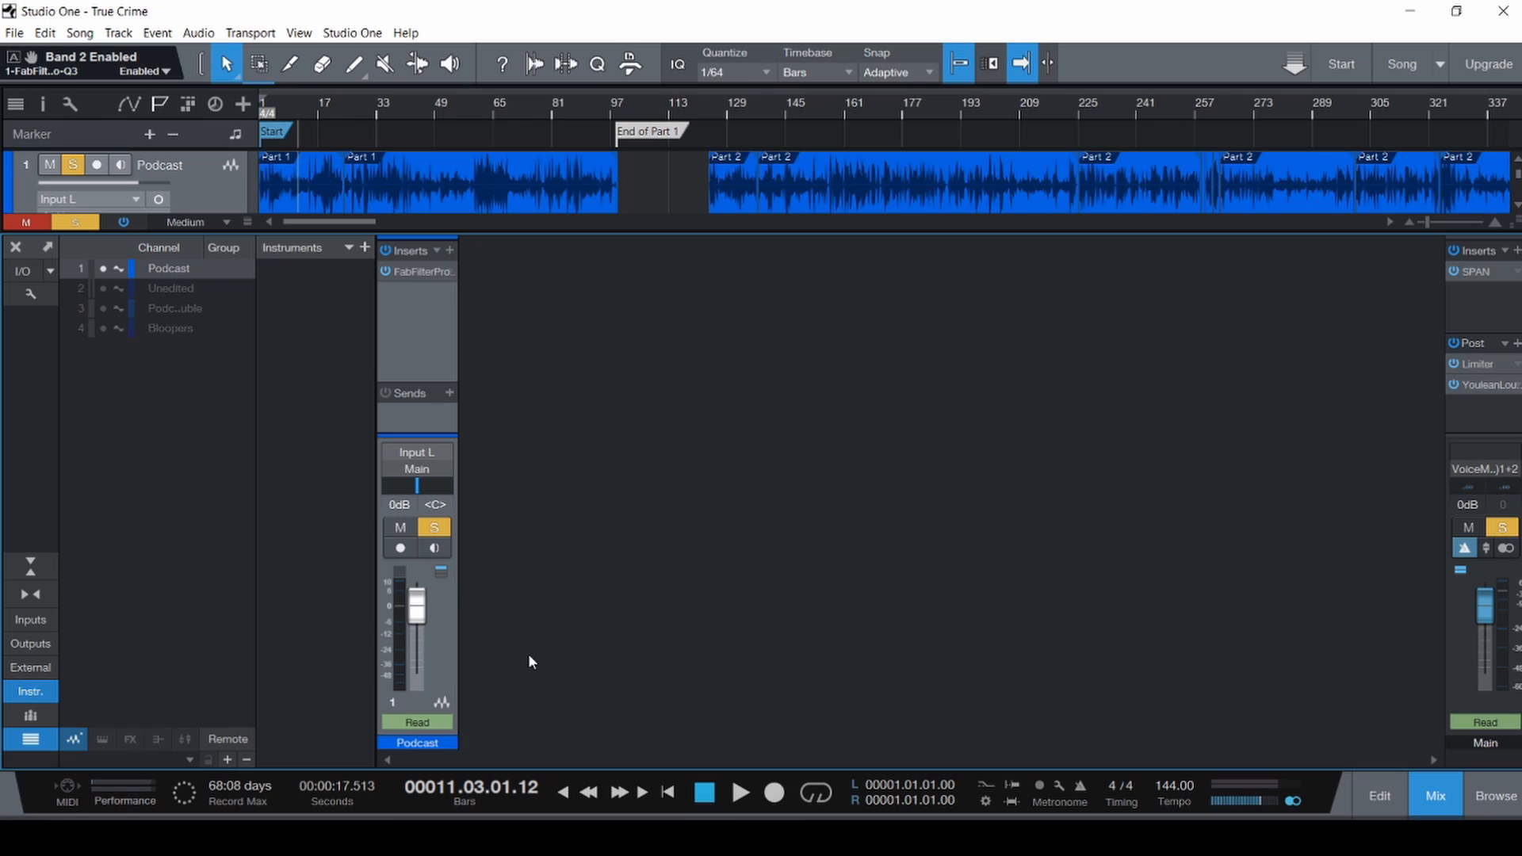
click(103, 308)
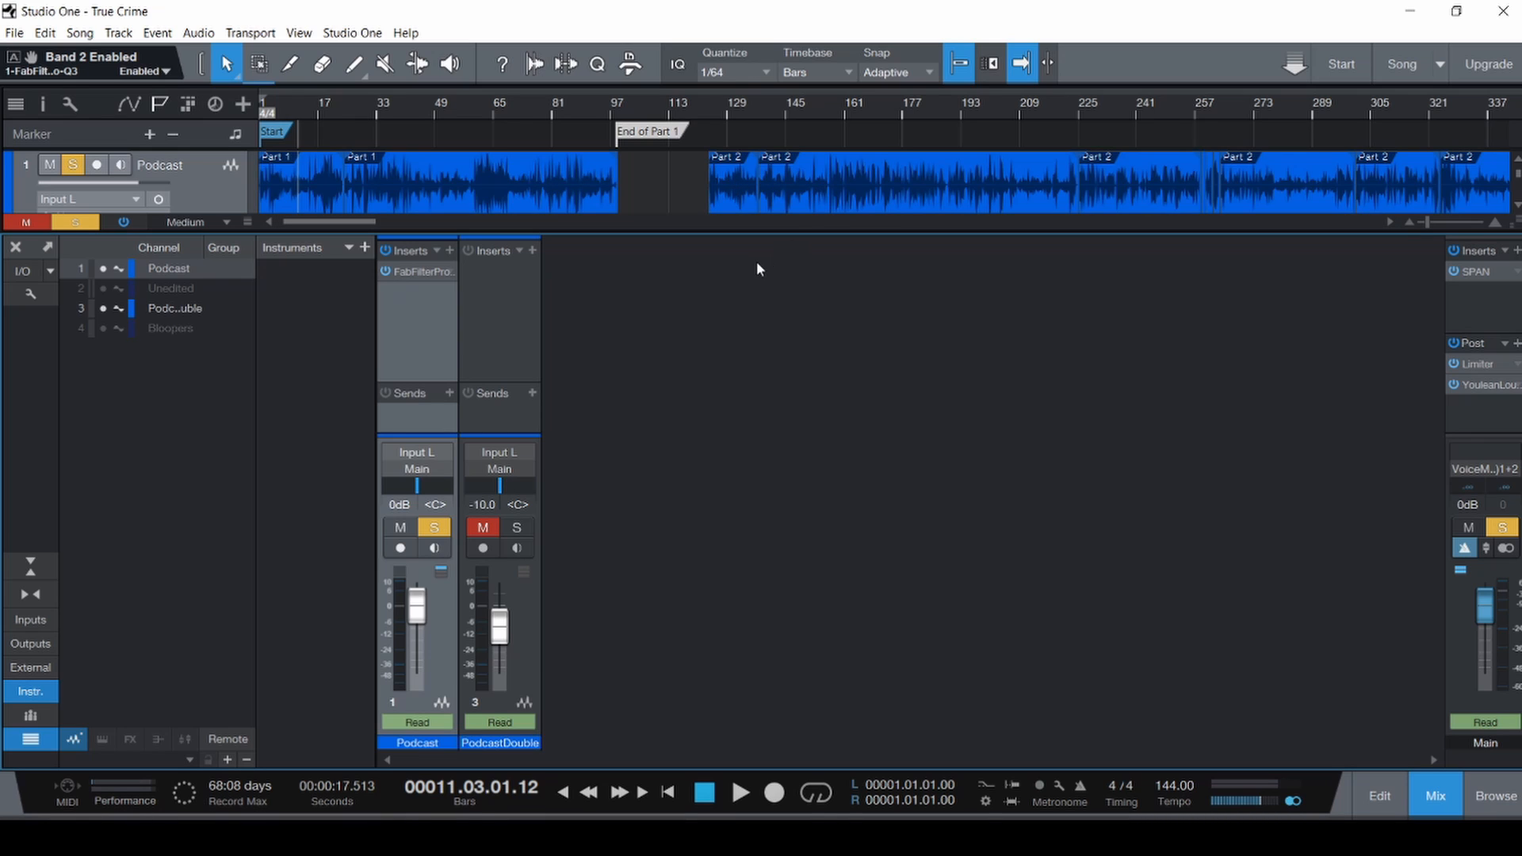
Solo the PodcastDouble channel and copy the Podcast channel's FabFilter Pro-Q 3 insert onto it.
click(525, 526)
drag(414, 274, 492, 283)
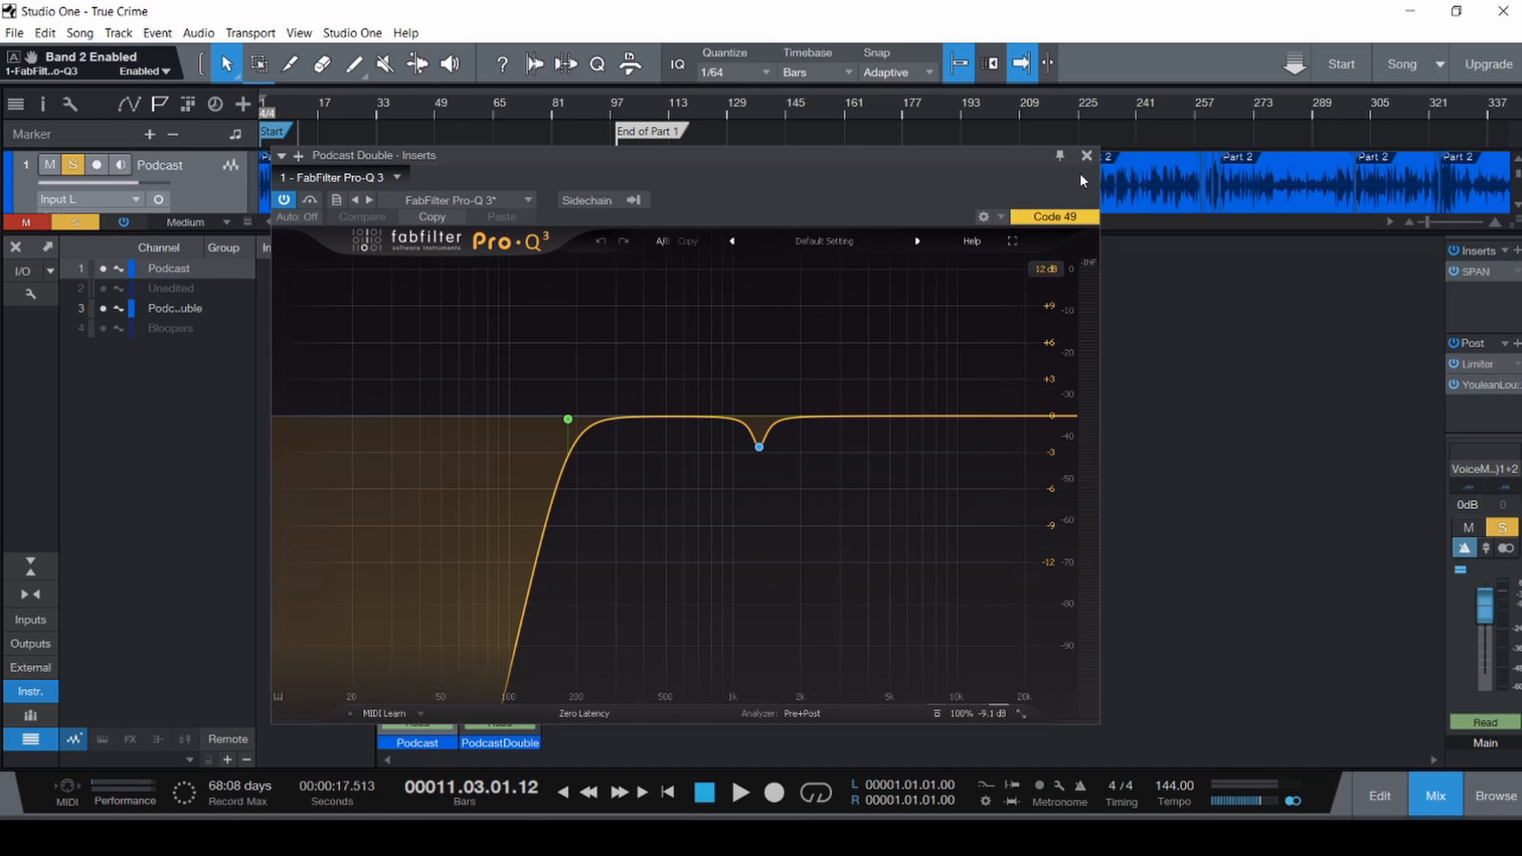
click(1088, 155)
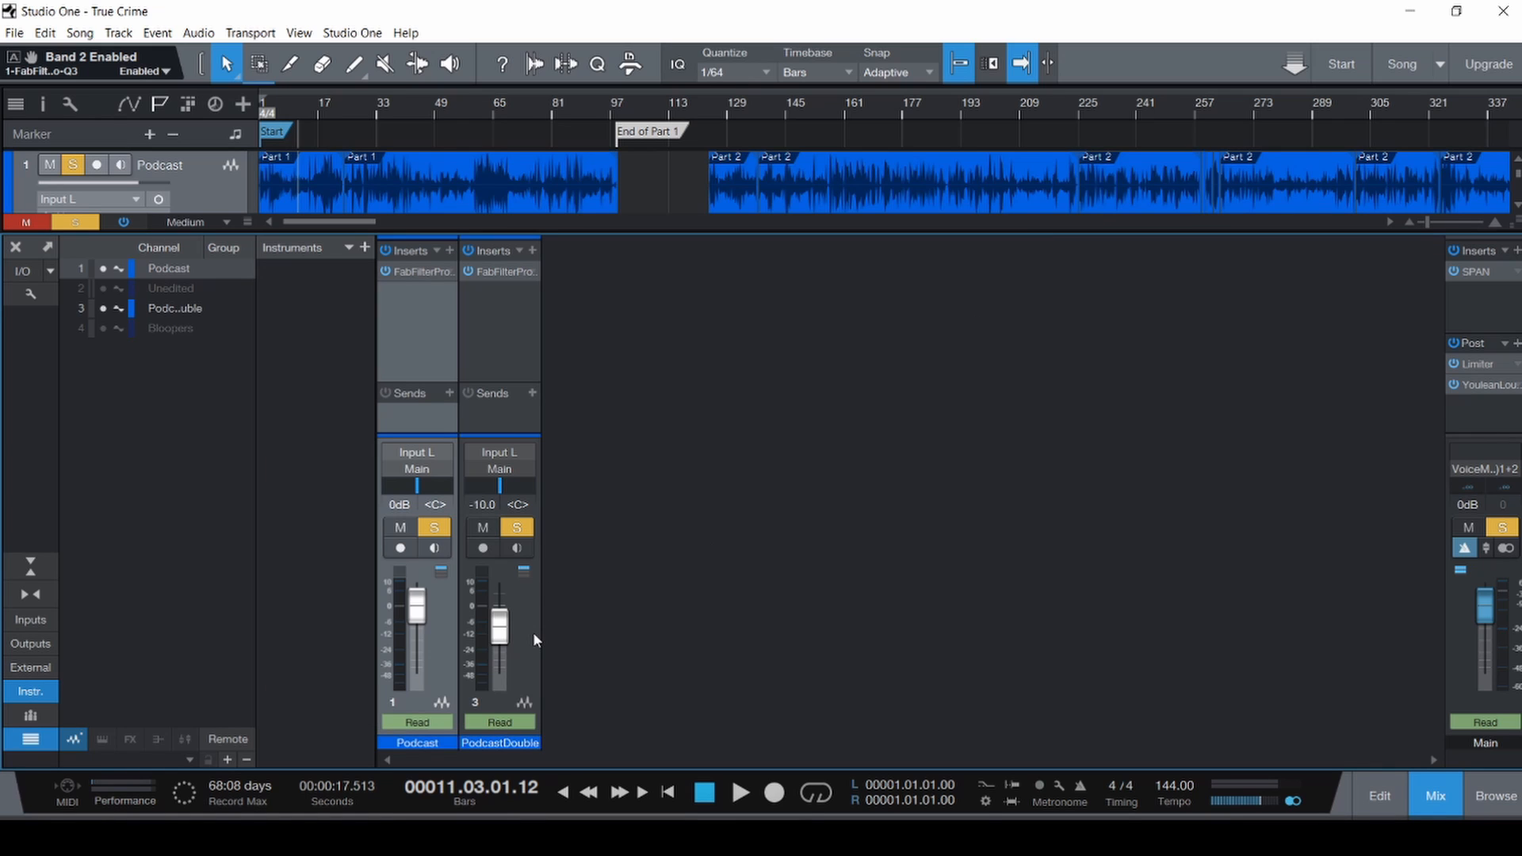
Play the podcast from the start, muting and restoring PodcastDouble repeatedly to compare the voice with and without the double.
key(comma)
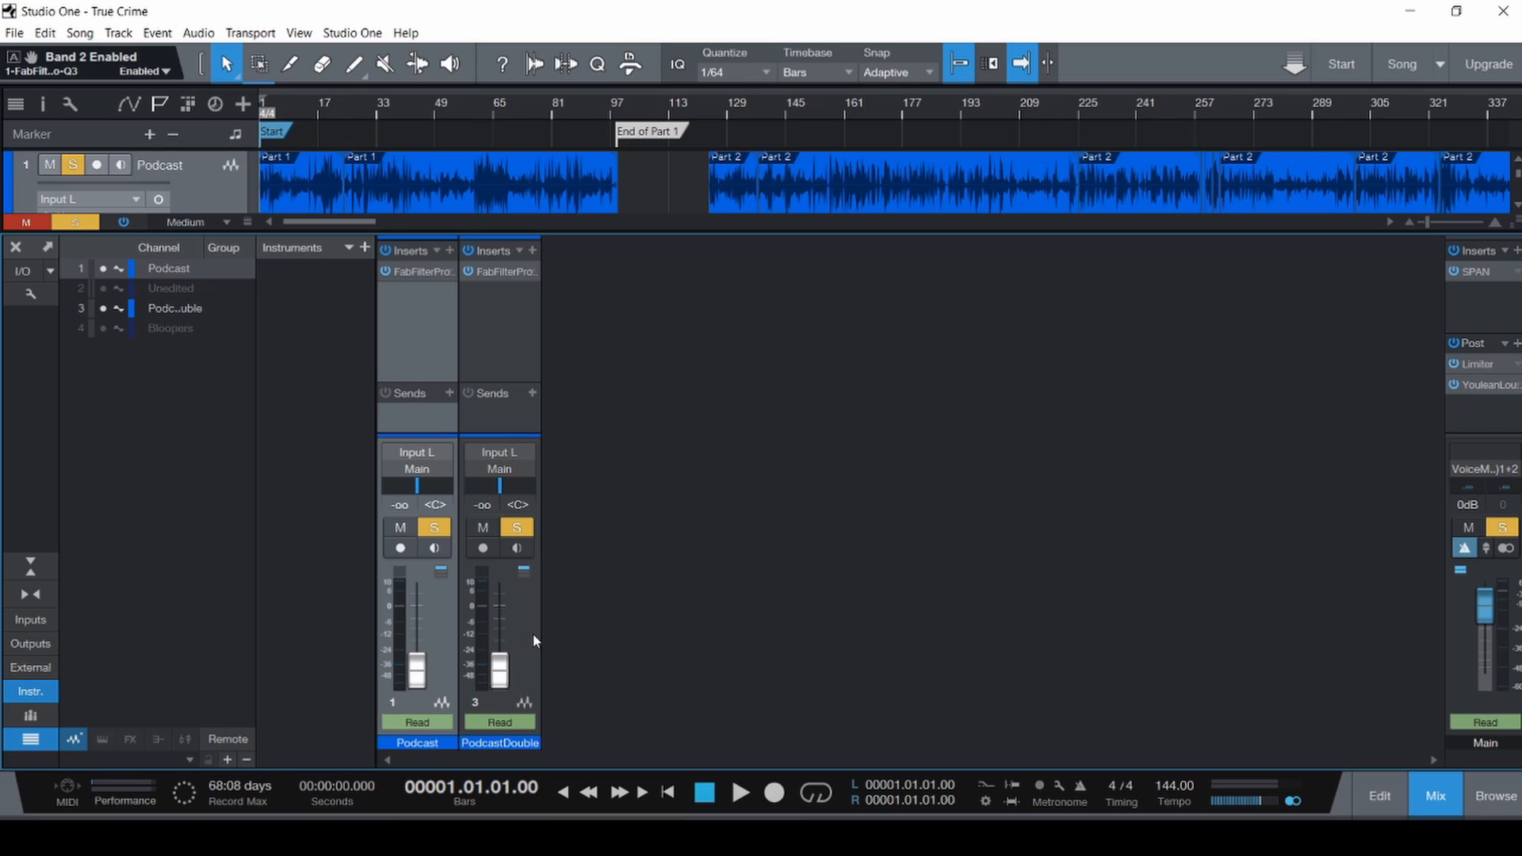
key(space)
click(532, 634)
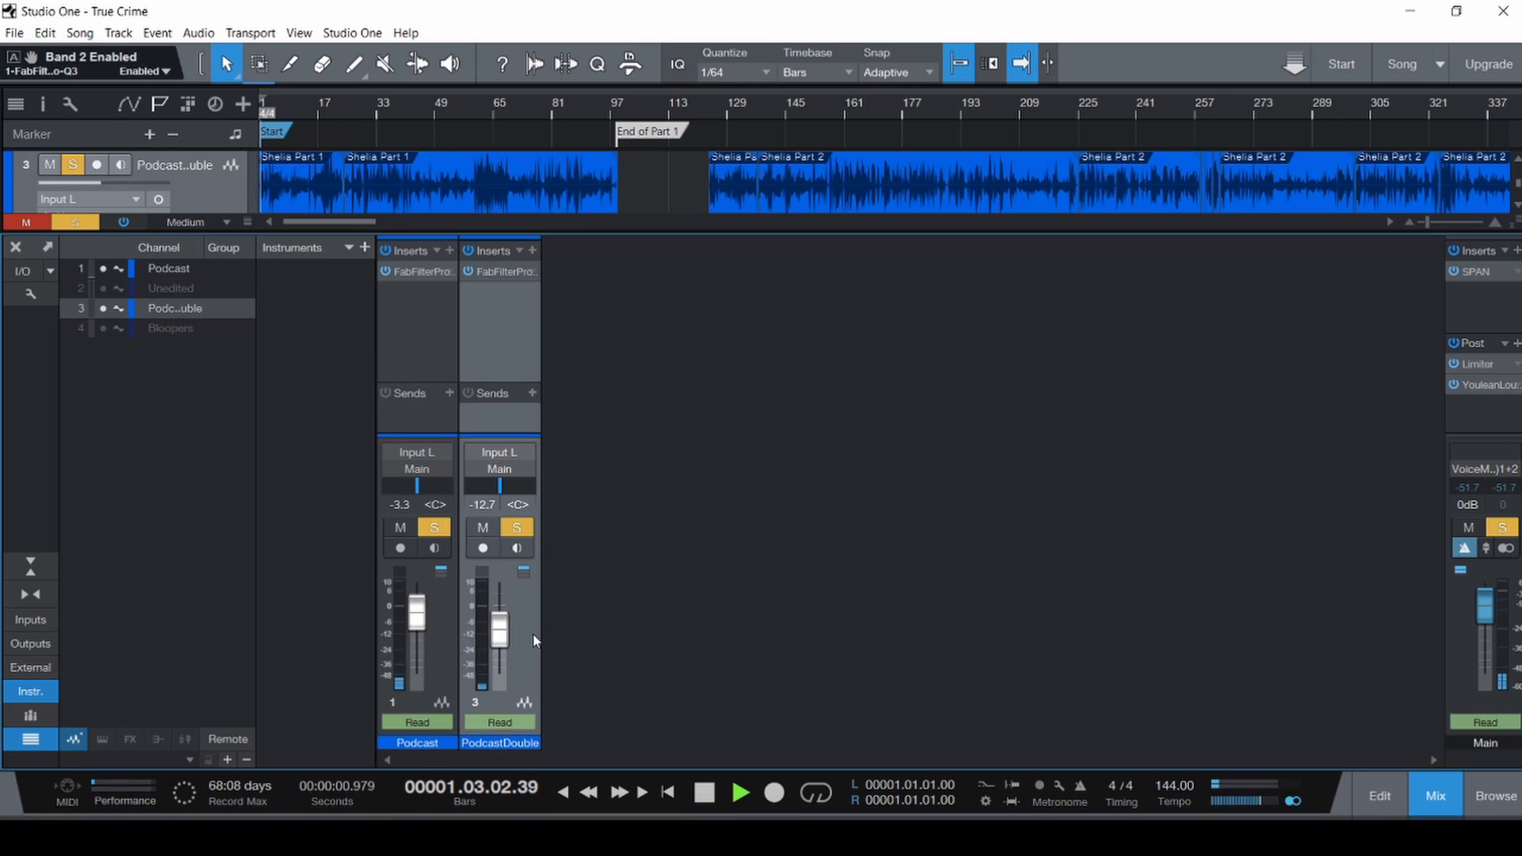
key(m)
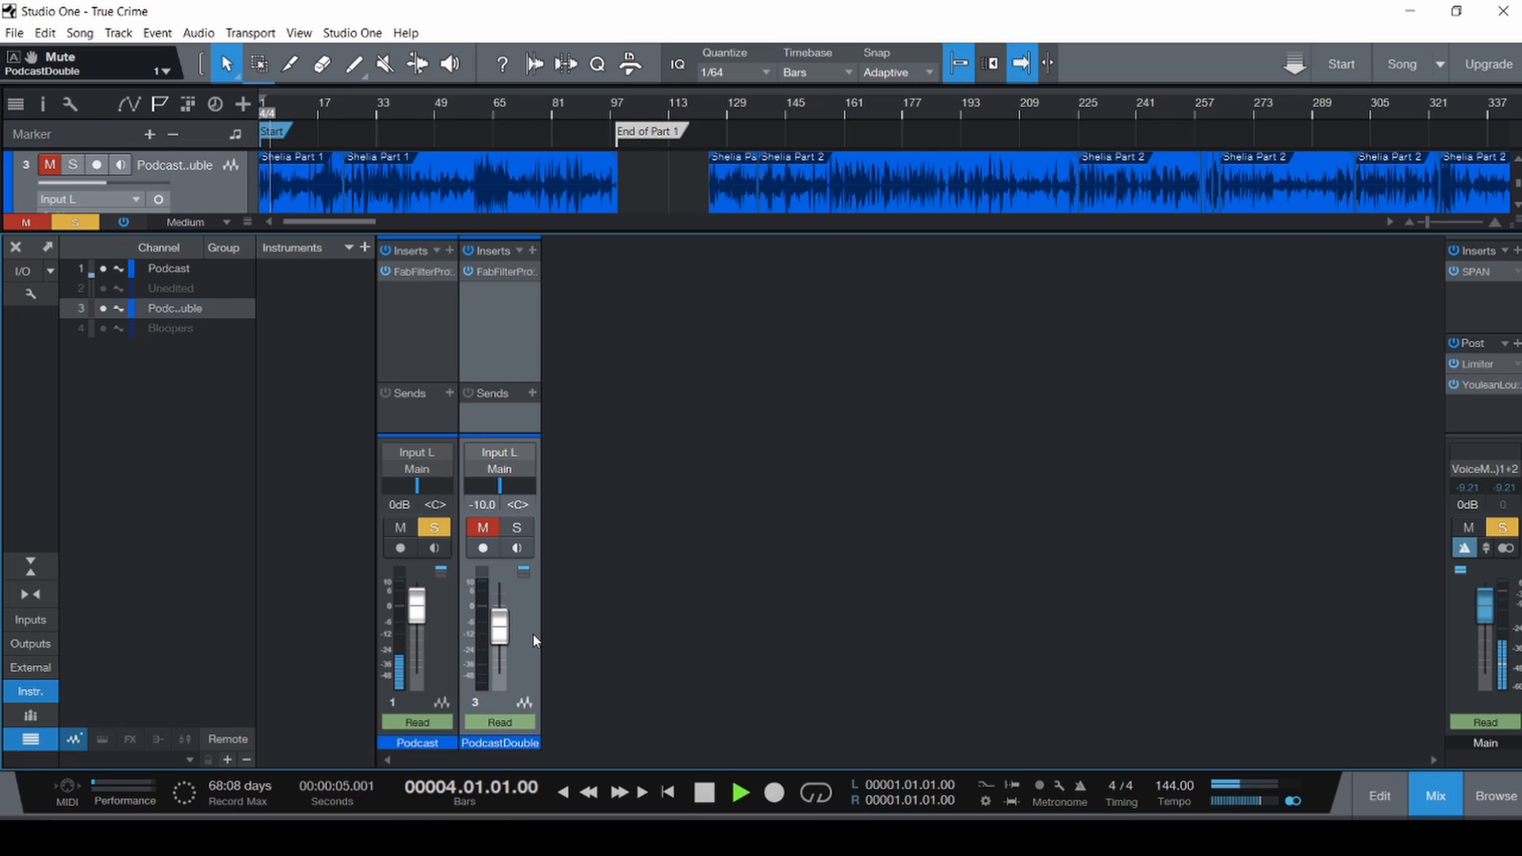
key(m)
key(s)
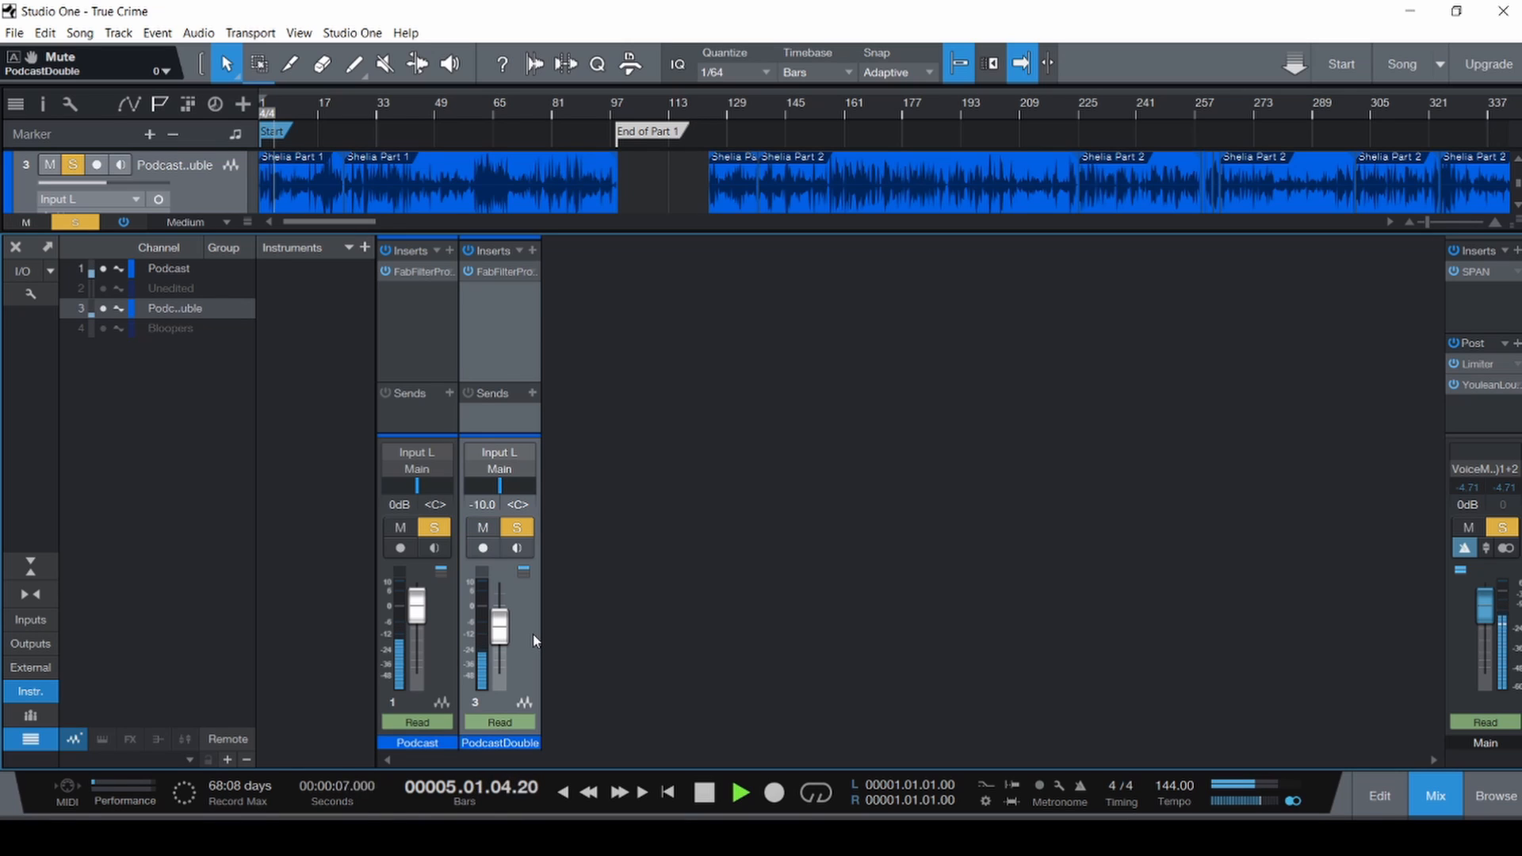
key(m)
key(s)
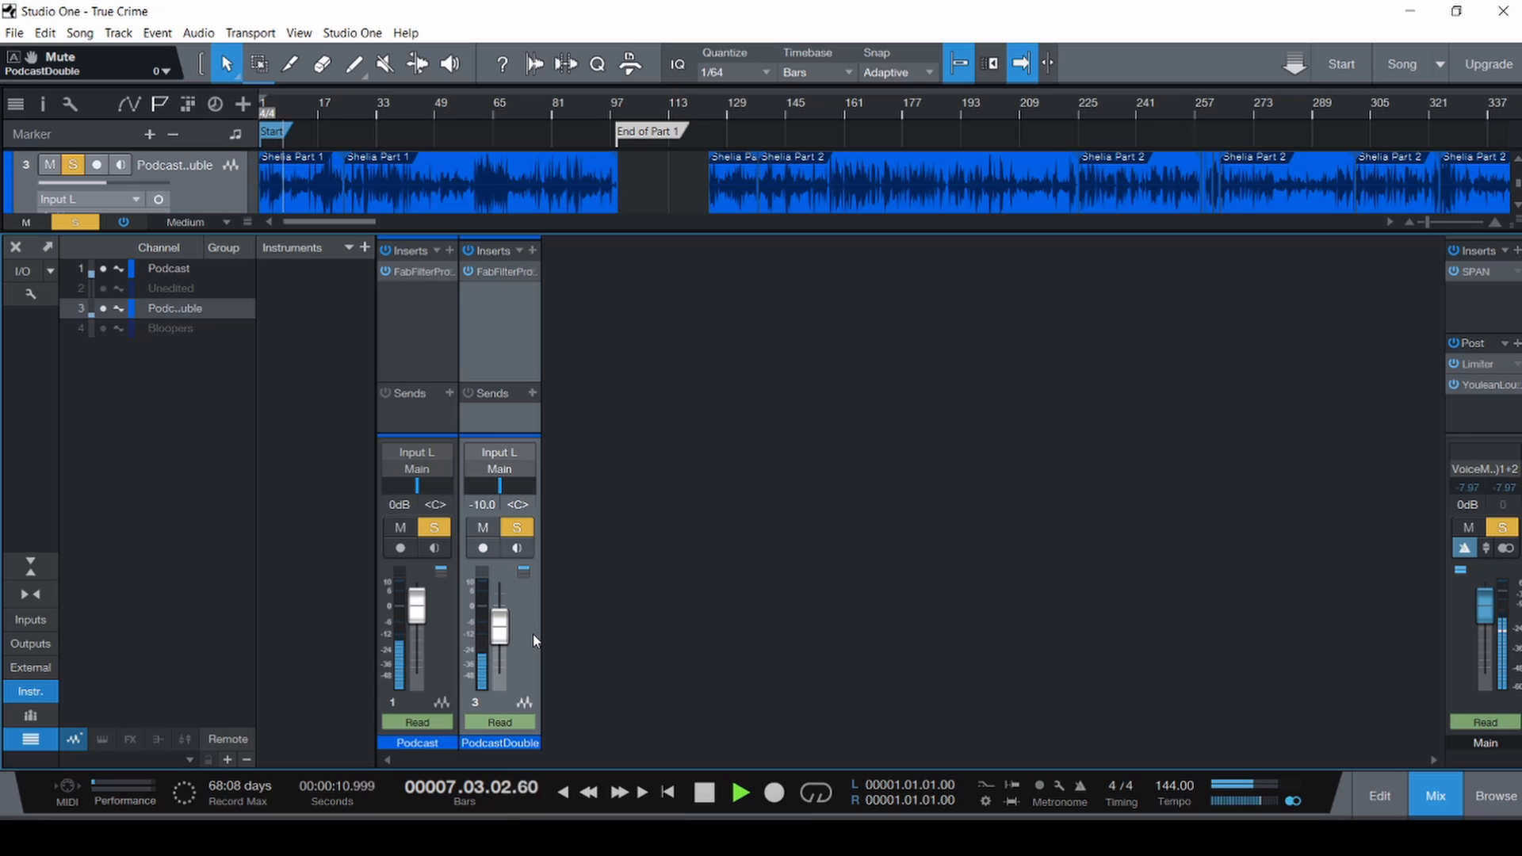
key(m)
key(m)
key(s)
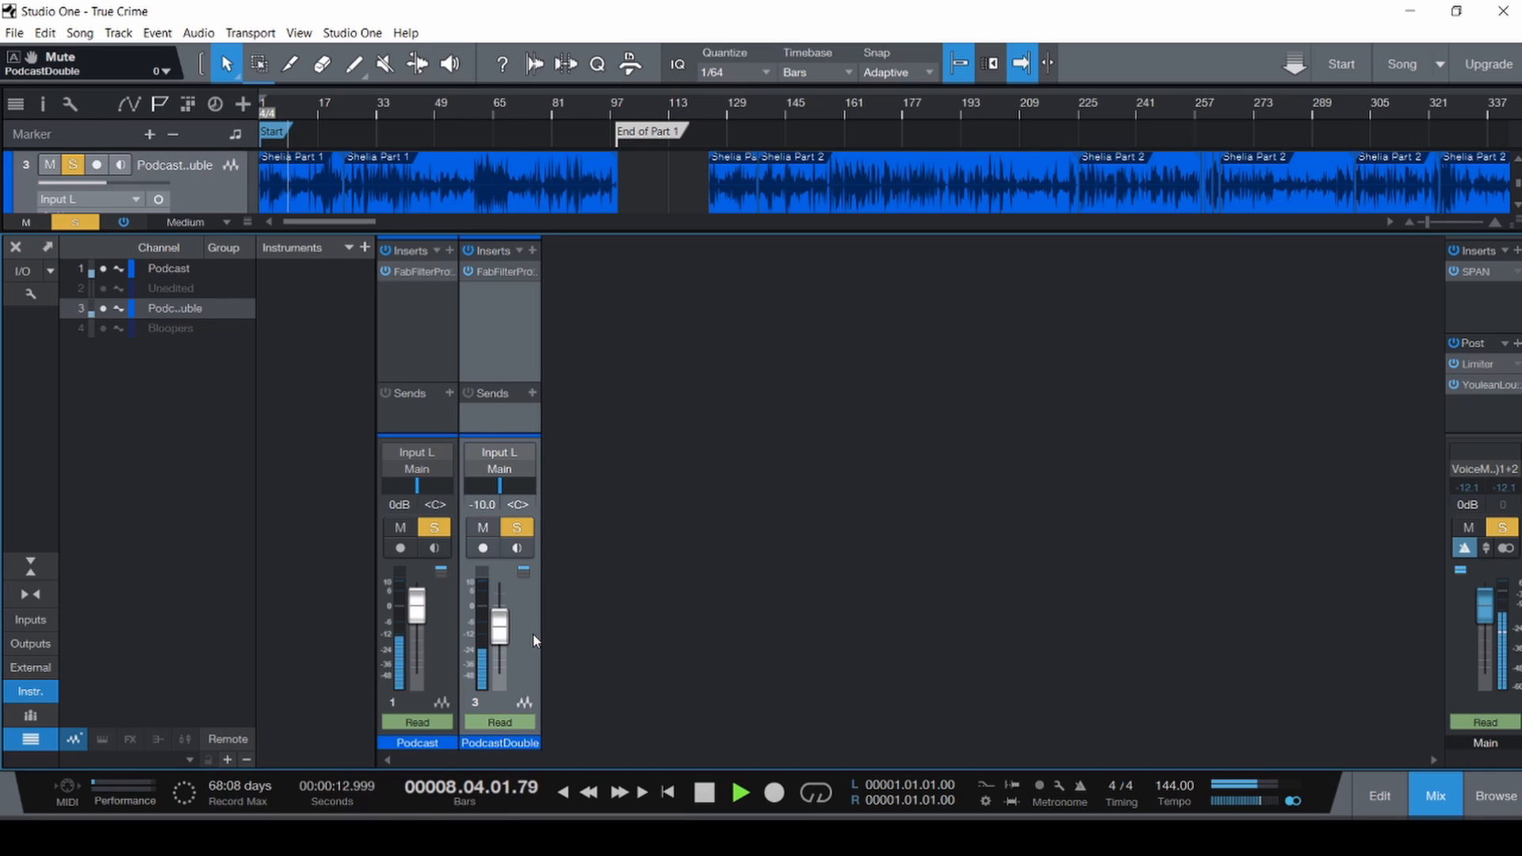
key(space)
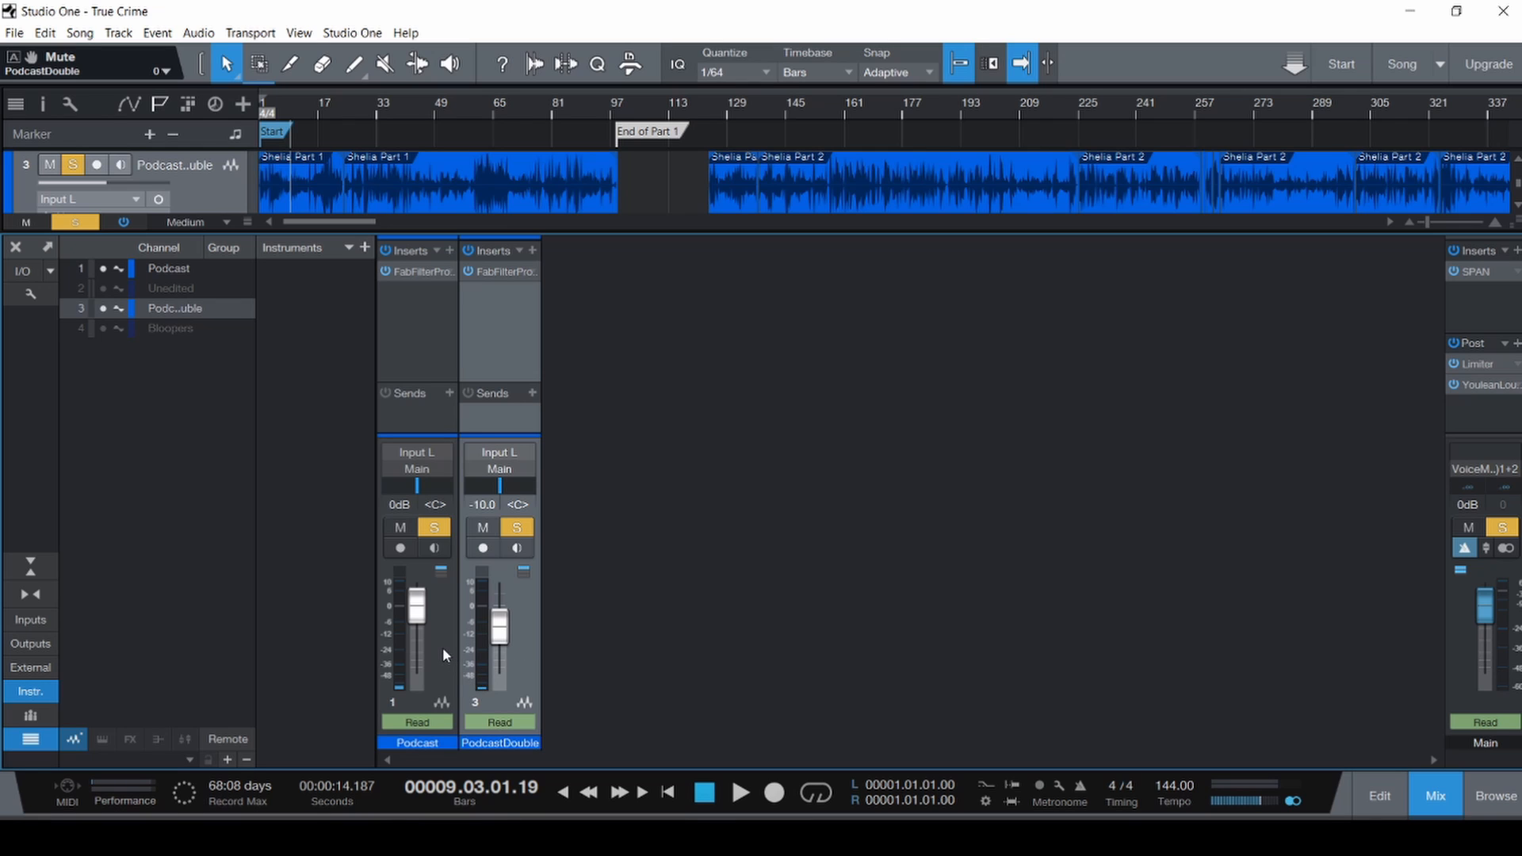
Add a bus for the Podcast and PodcastDouble channels.
click(443, 649)
shift+click(531, 657)
right_click(532, 657)
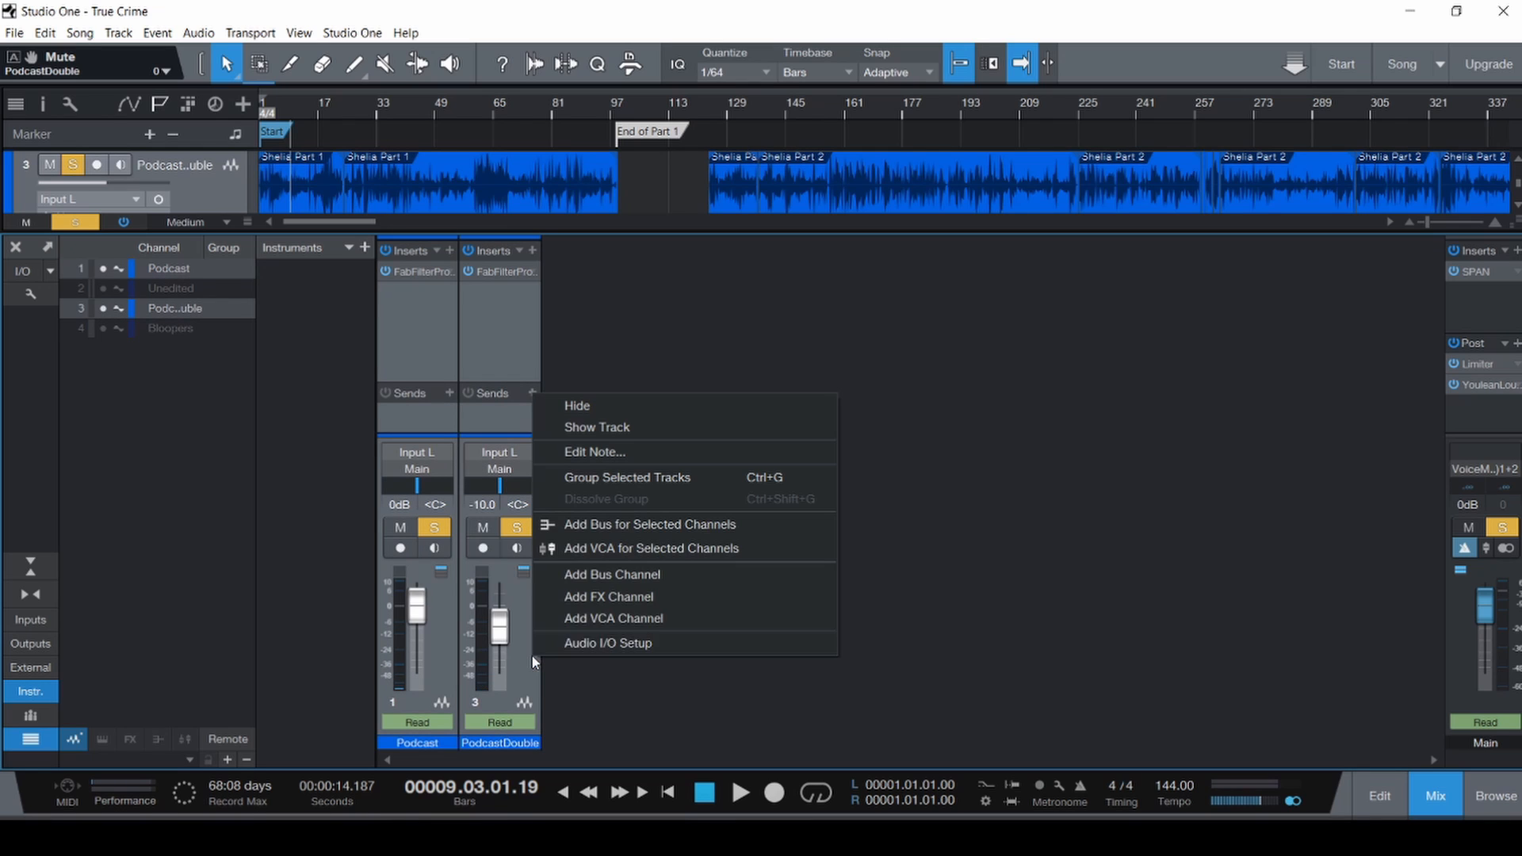
click(680, 525)
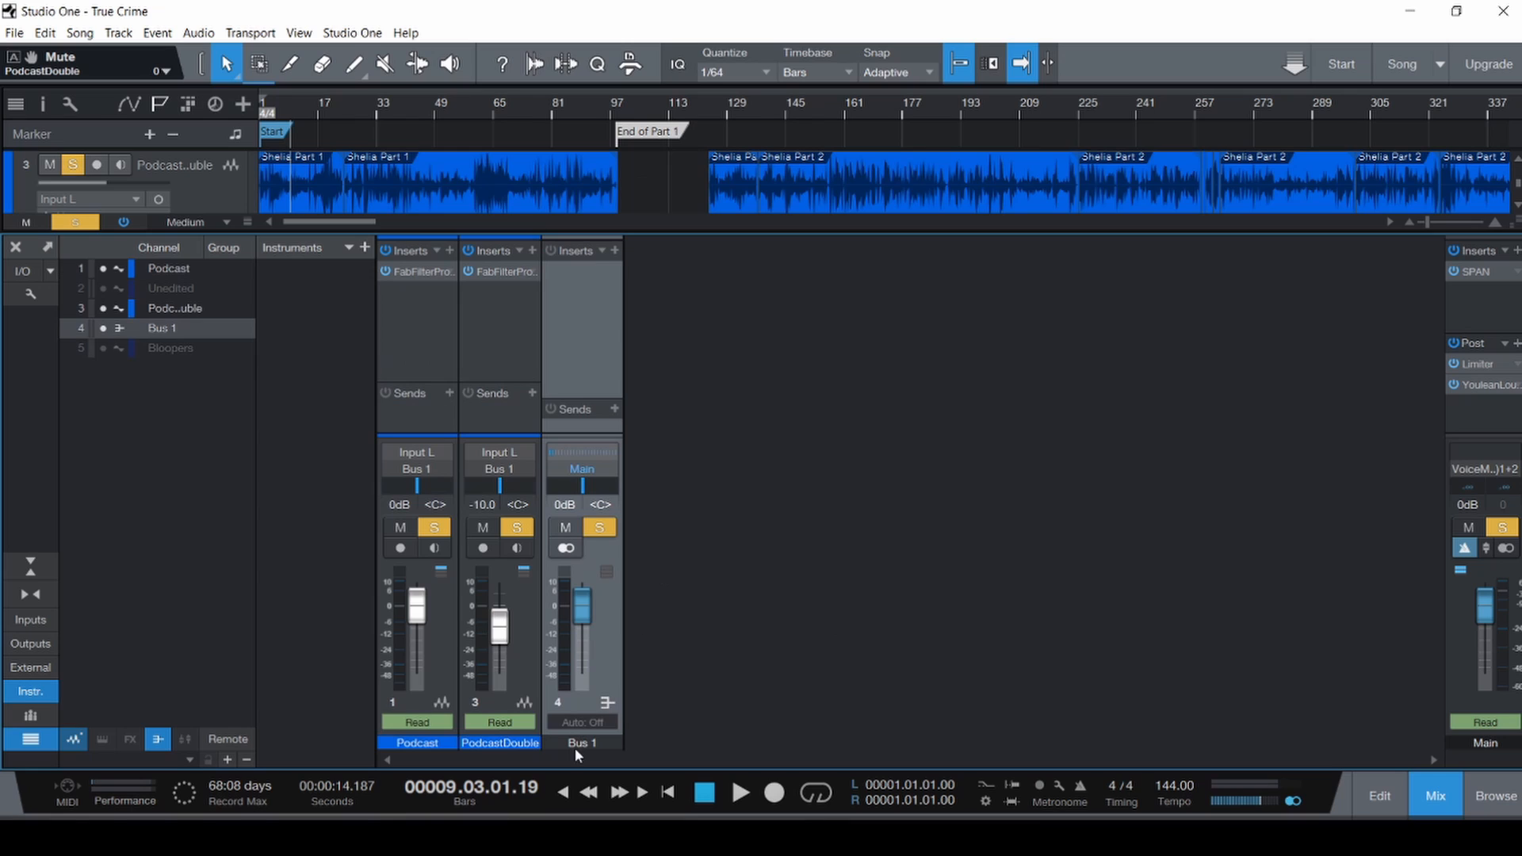
Name the new bus Premaster and check the selection of its two source channels and the bus in the mixer.
text(Premaster)
key(Return)
click(530, 643)
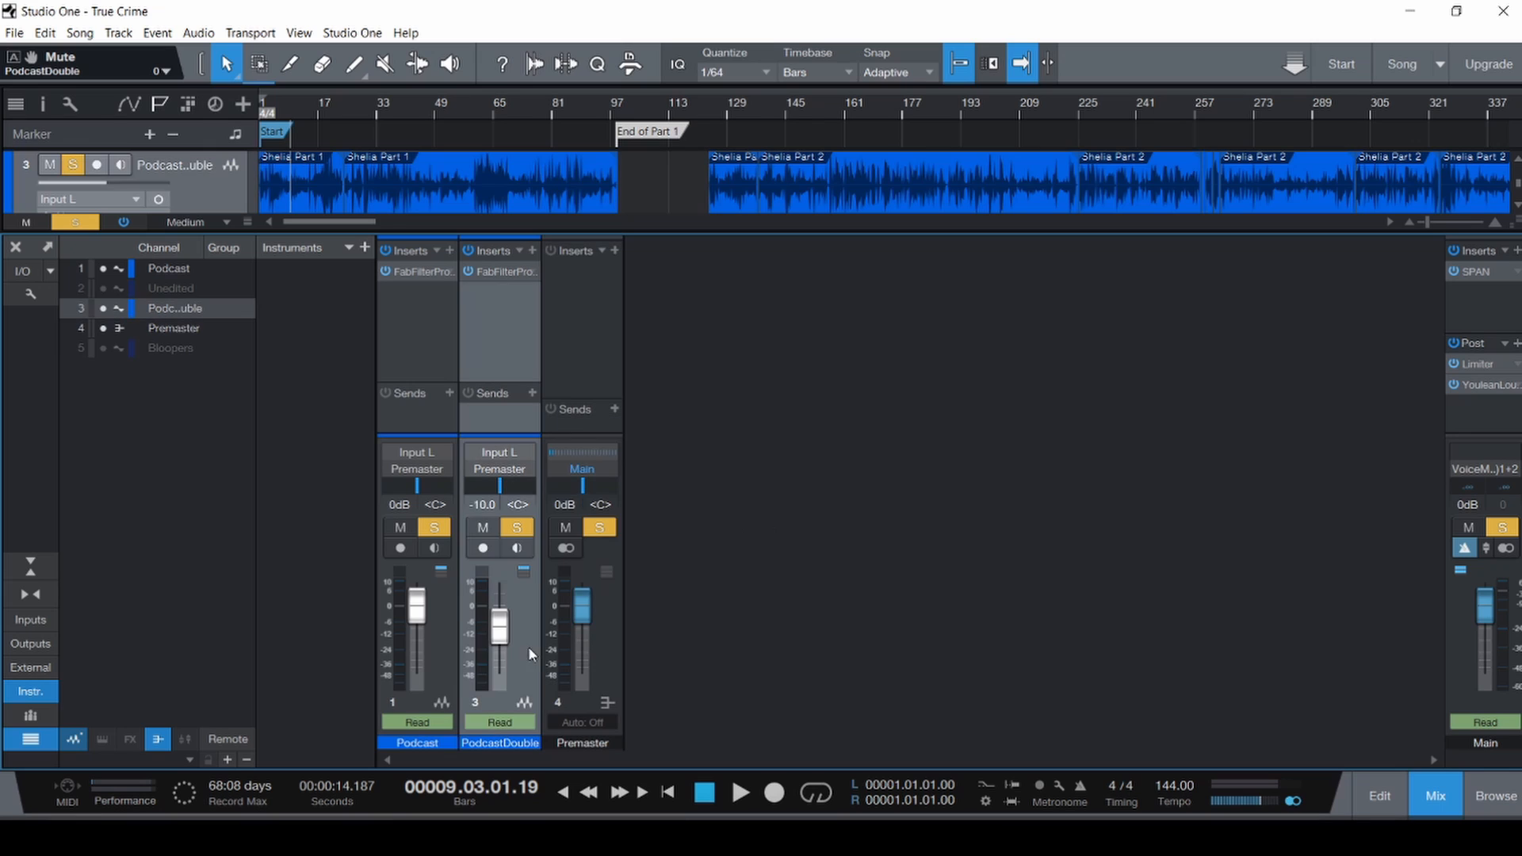
click(451, 640)
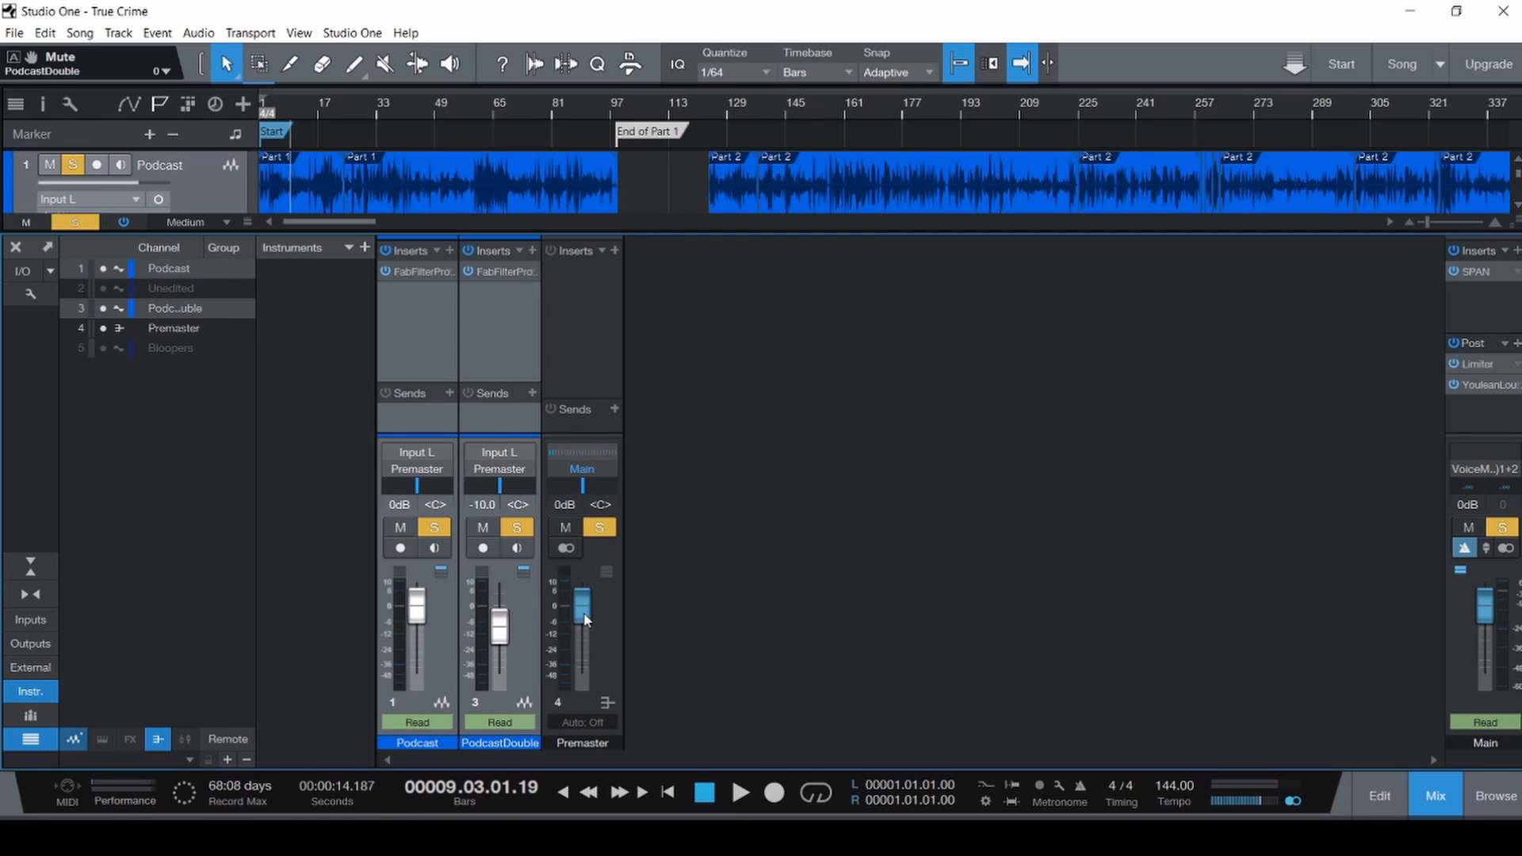
click(620, 619)
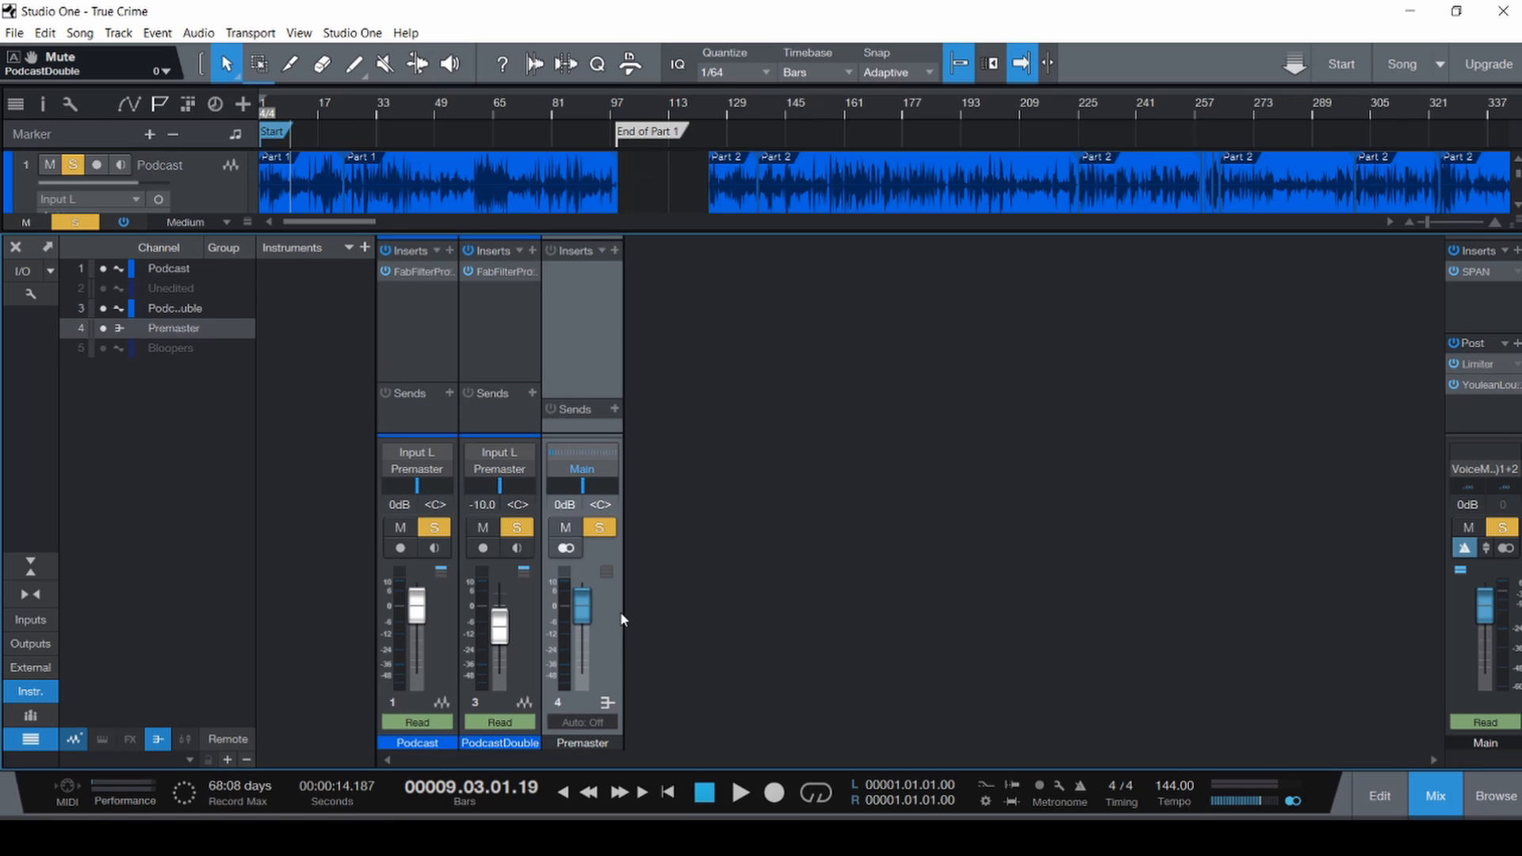
Play the podcast from the start, pulling the Premaster fader fully down and returning it to 0 dB to test the bus.
key(comma)
key(space)
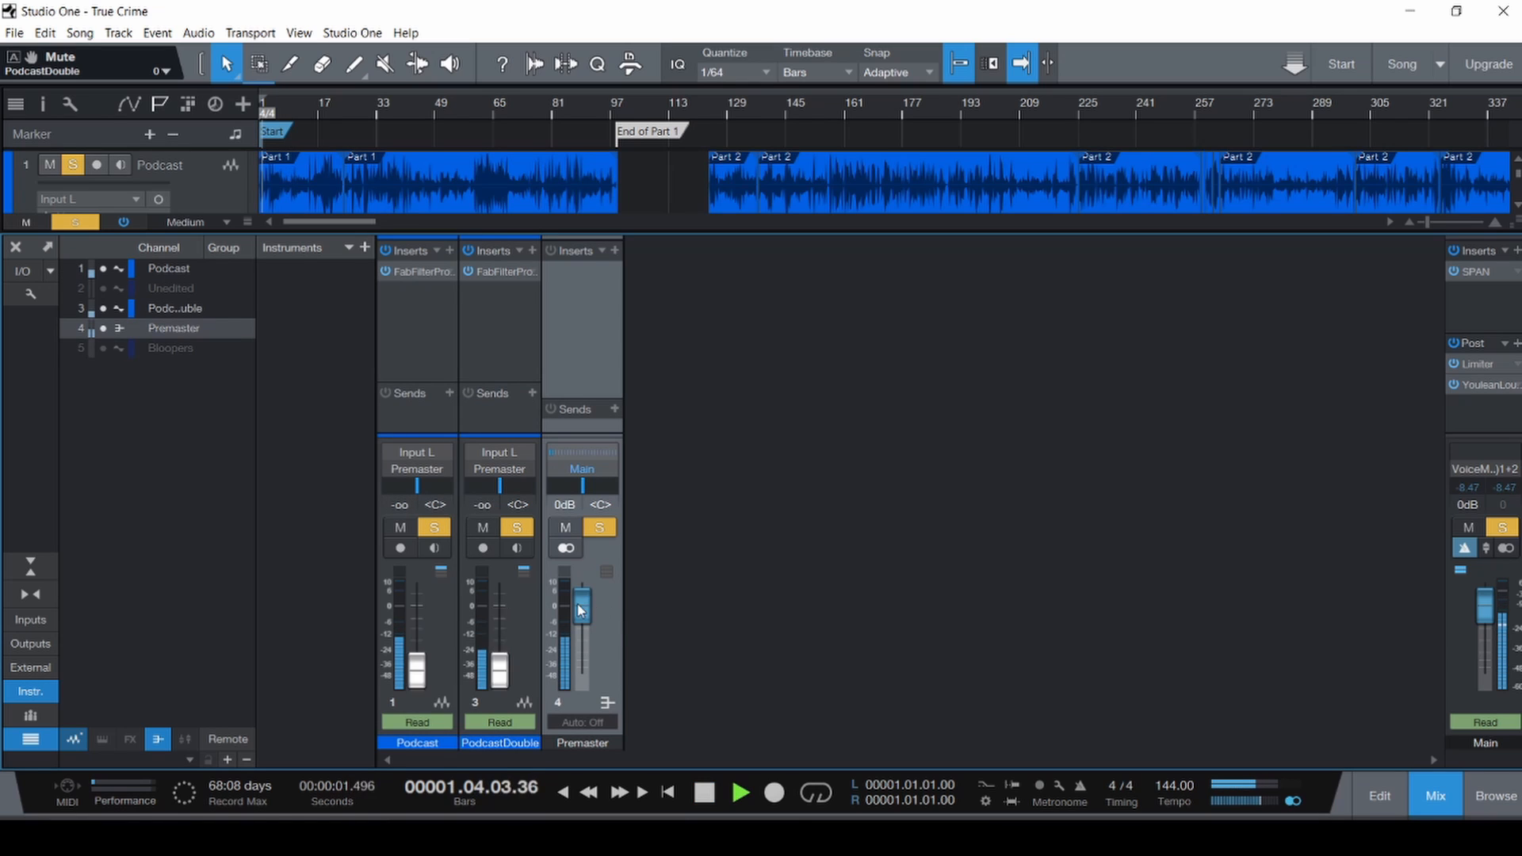
drag(580, 611, 584, 688)
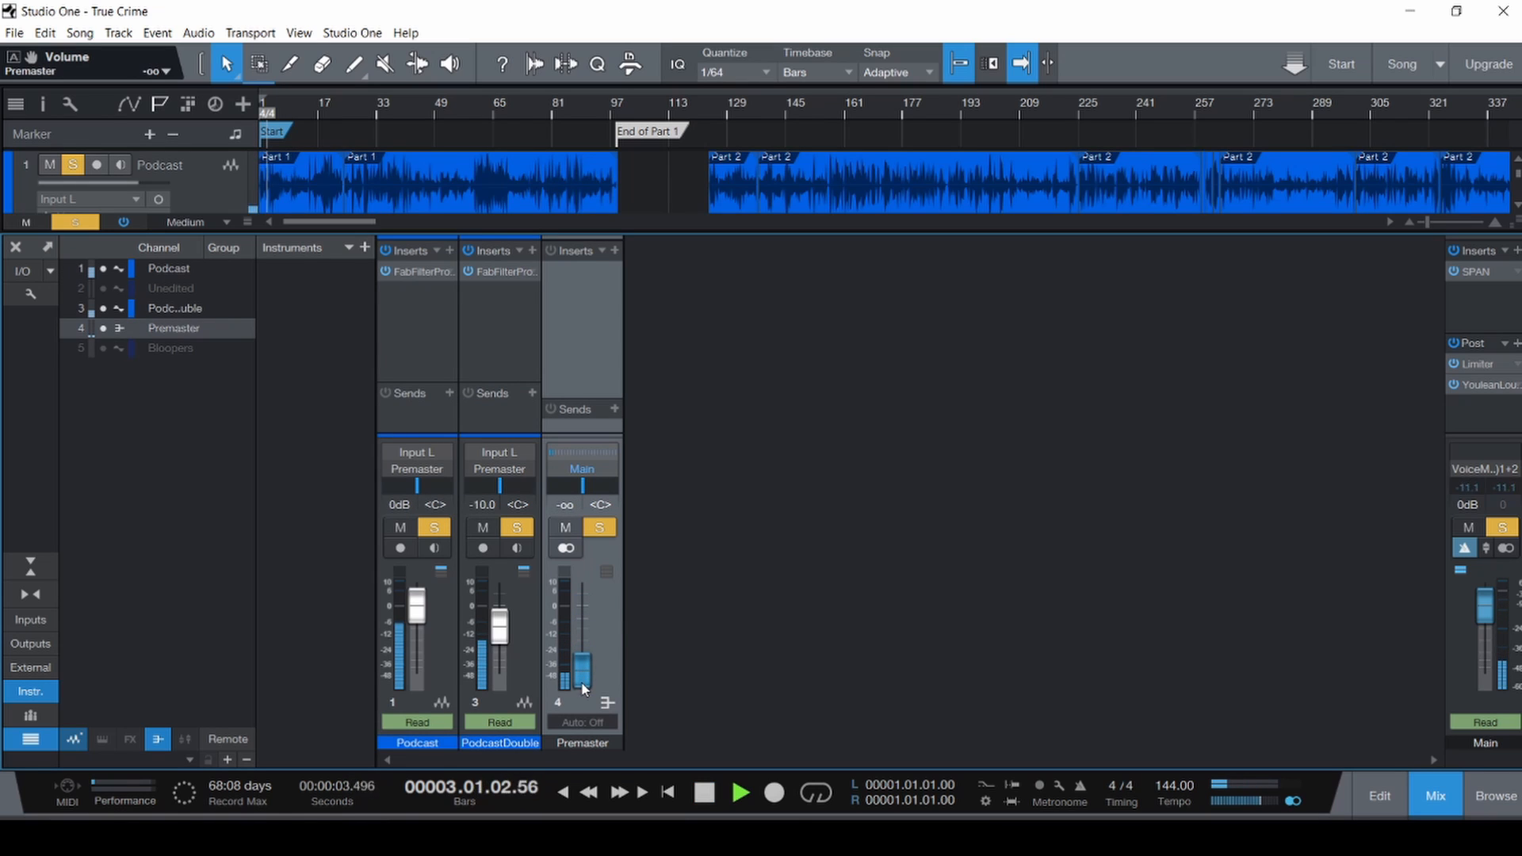
drag(584, 688, 583, 626)
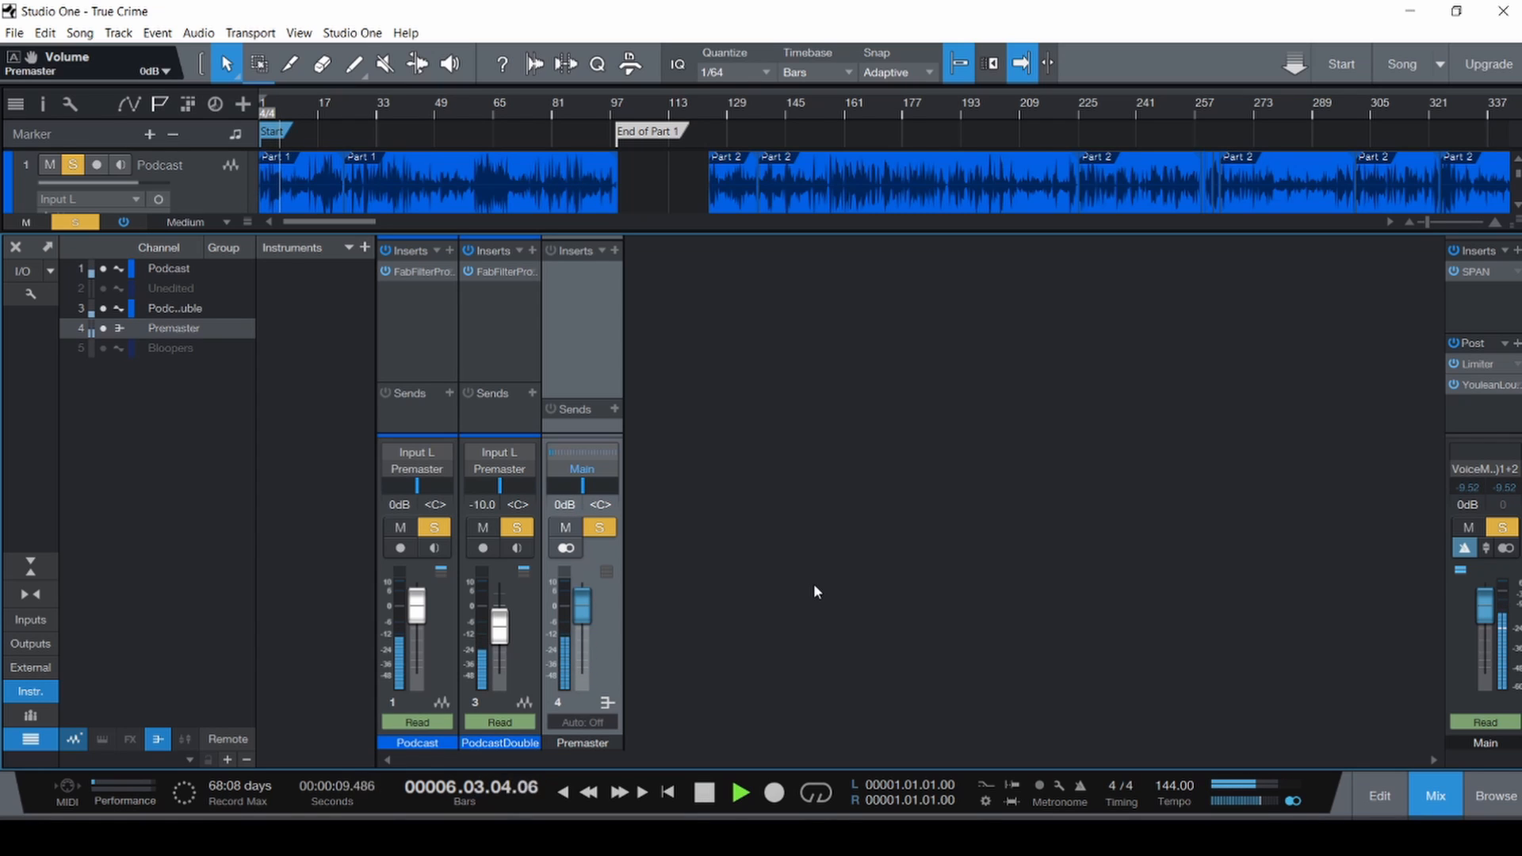
key(space)
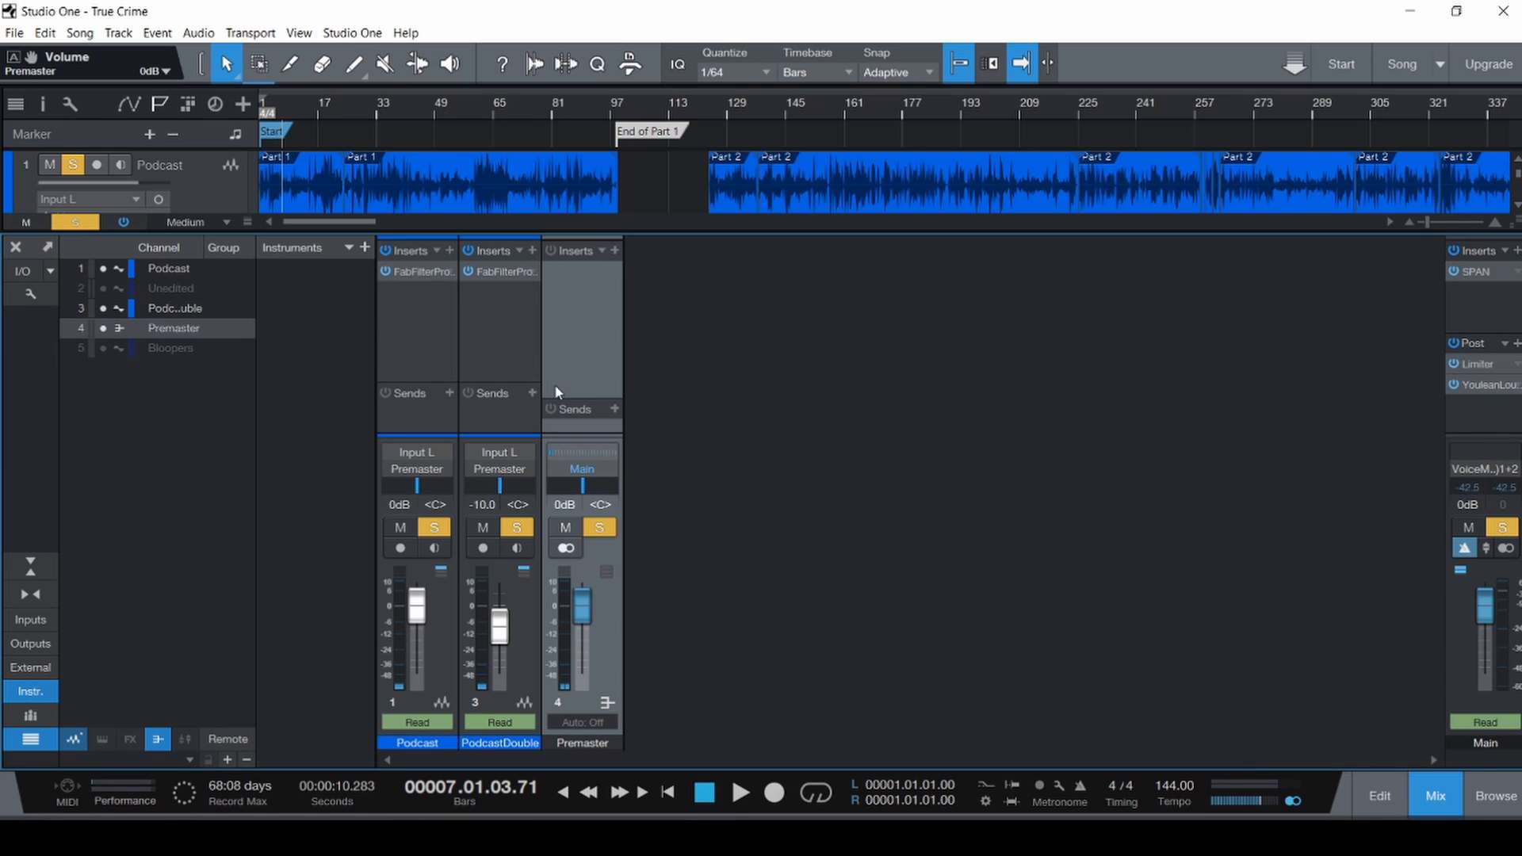
Mute the PodcastDouble channel, clear all solos and solo only the Podcast channel, leaving the Premaster bus unmuted.
click(484, 528)
click(565, 528)
key(shift+s)
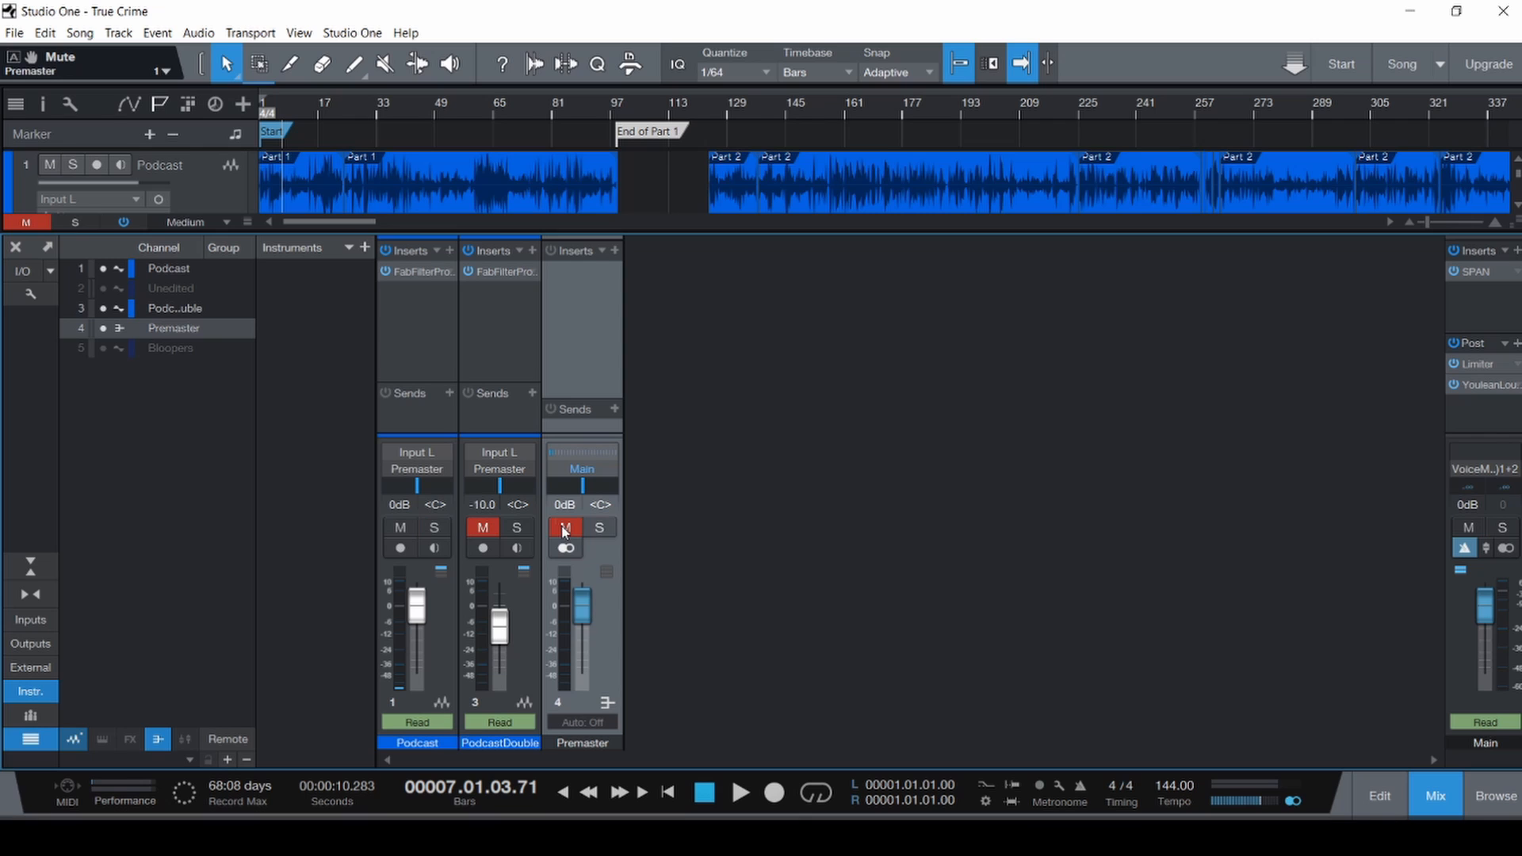
click(434, 525)
click(441, 331)
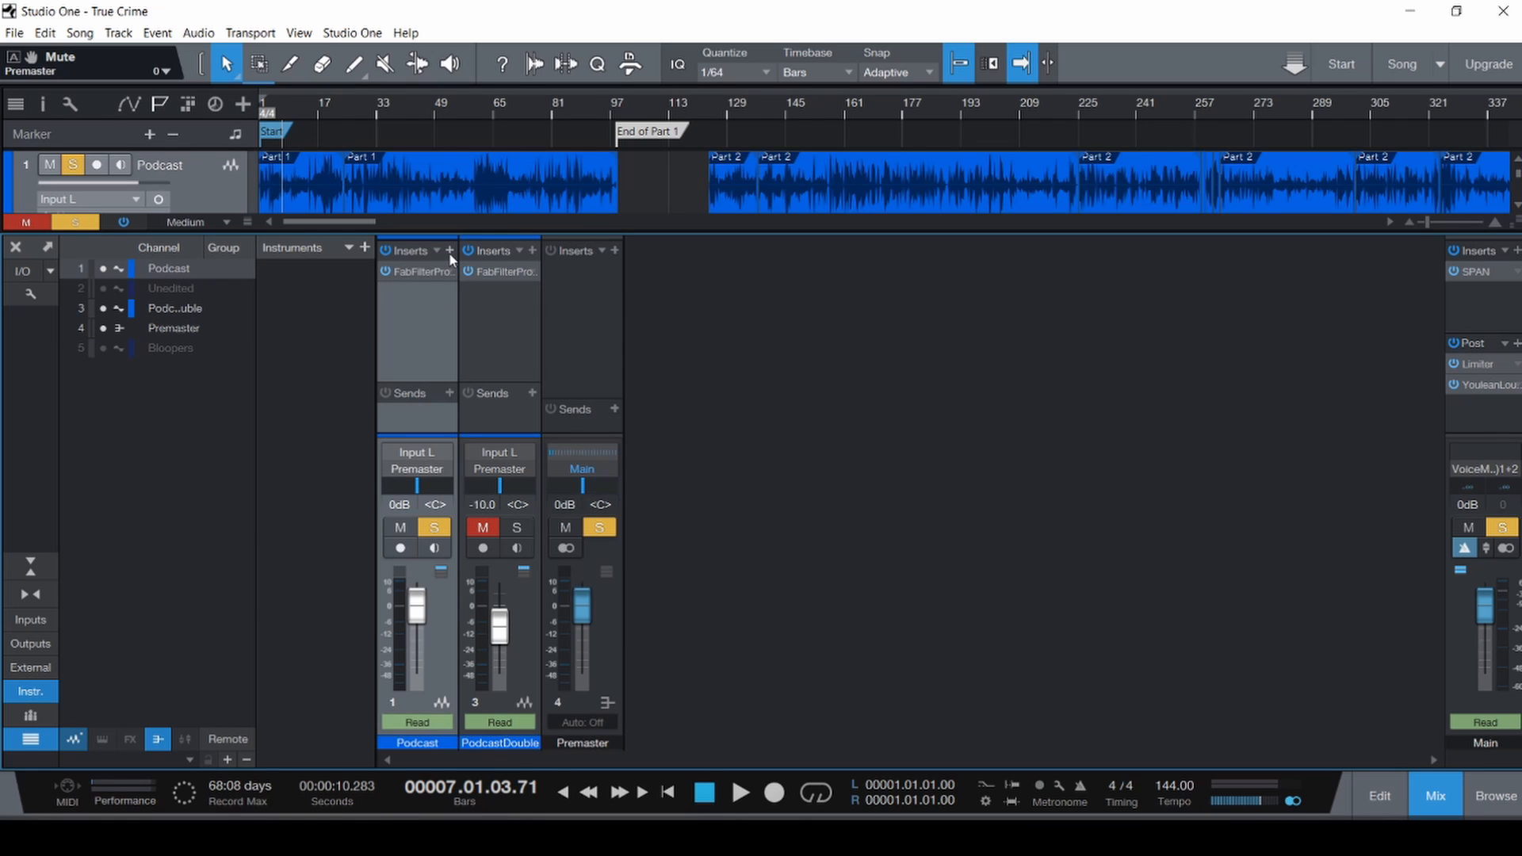
Insert the CLA-76 Mono compressor after Pro-Q 3 on the Podcast channel and place its window clear of the mixer channels.
click(448, 252)
text(cla)
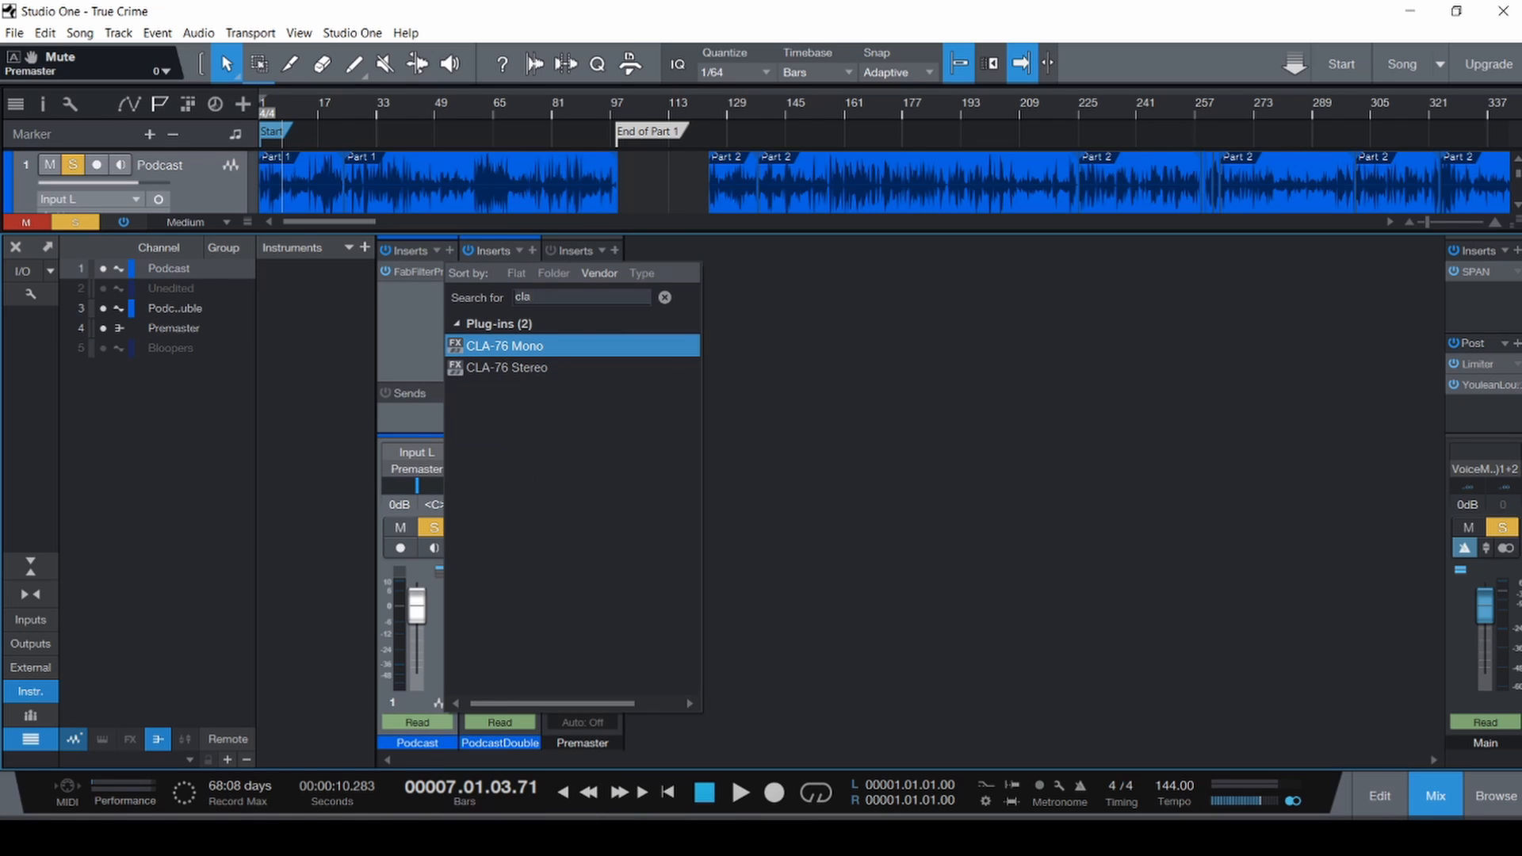
key(Return)
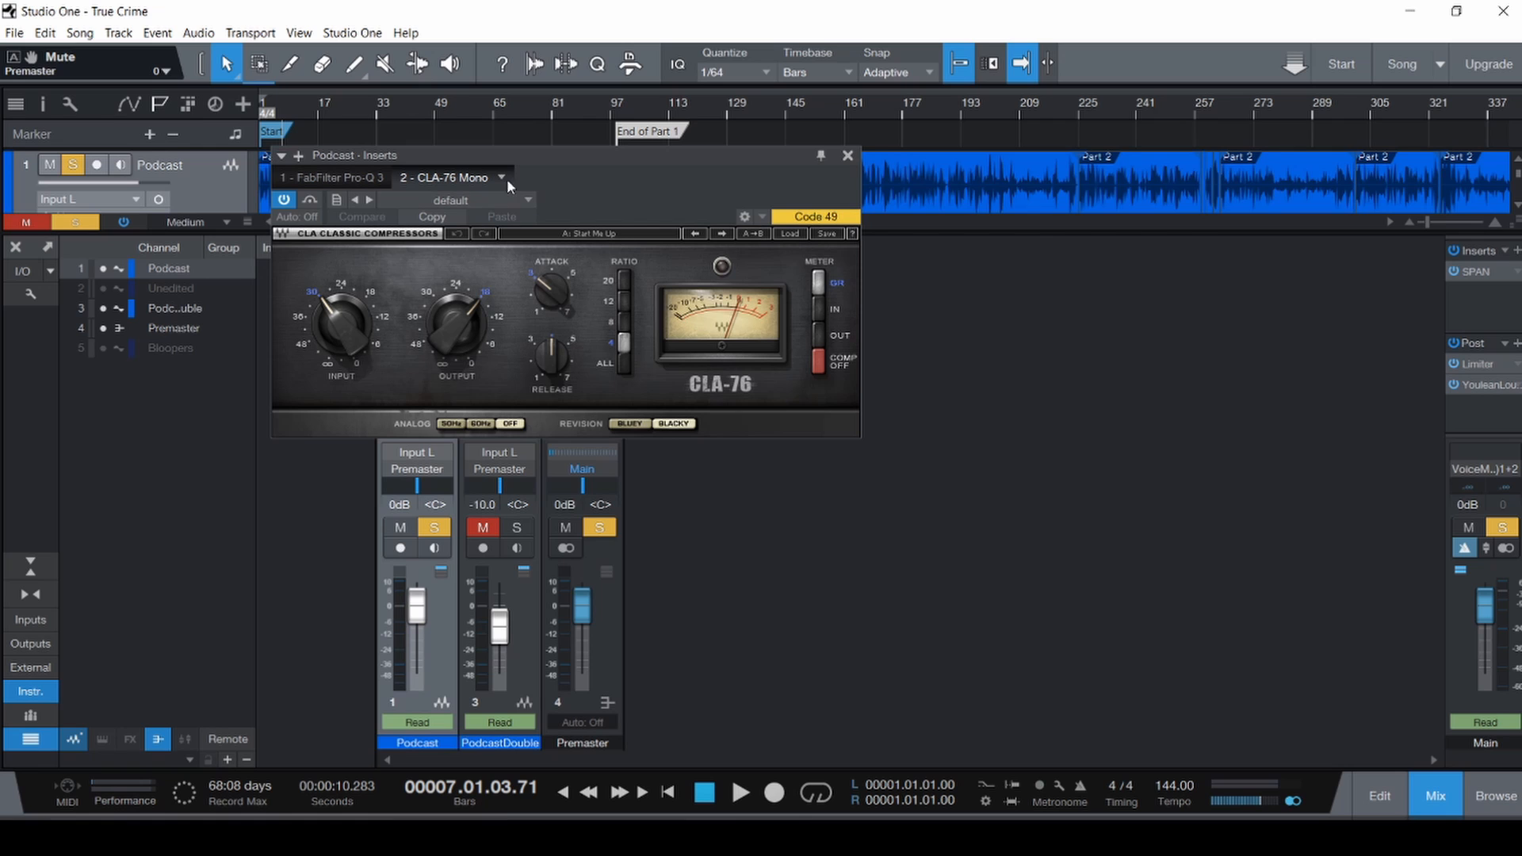
drag(513, 159, 751, 205)
While playing from the start, set the CLA-76 attack to 5, release to 5.92 and input to -32.9.
key(comma)
key(space)
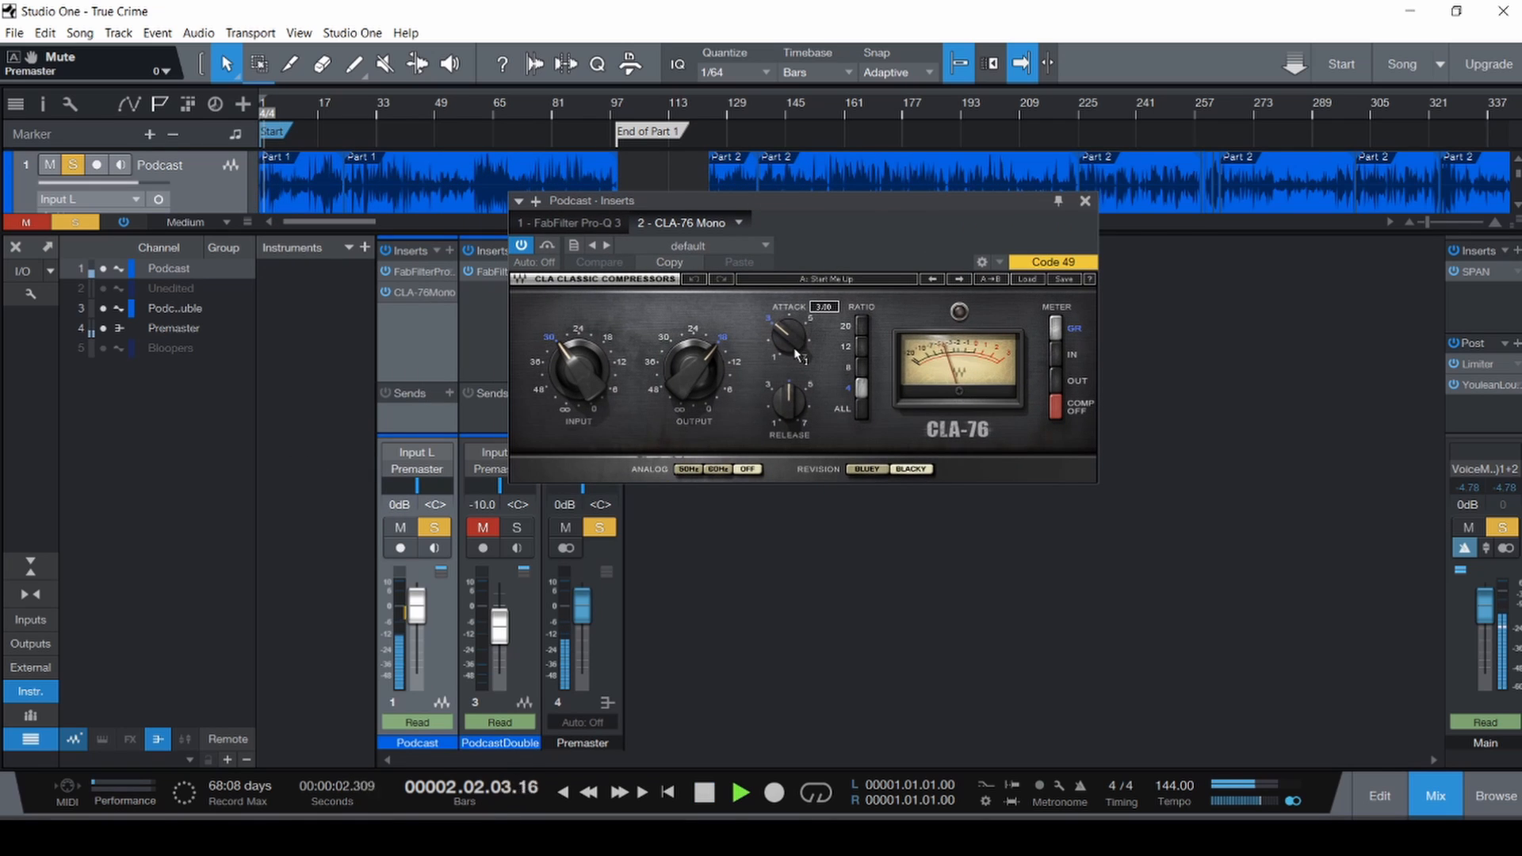
drag(794, 347, 797, 388)
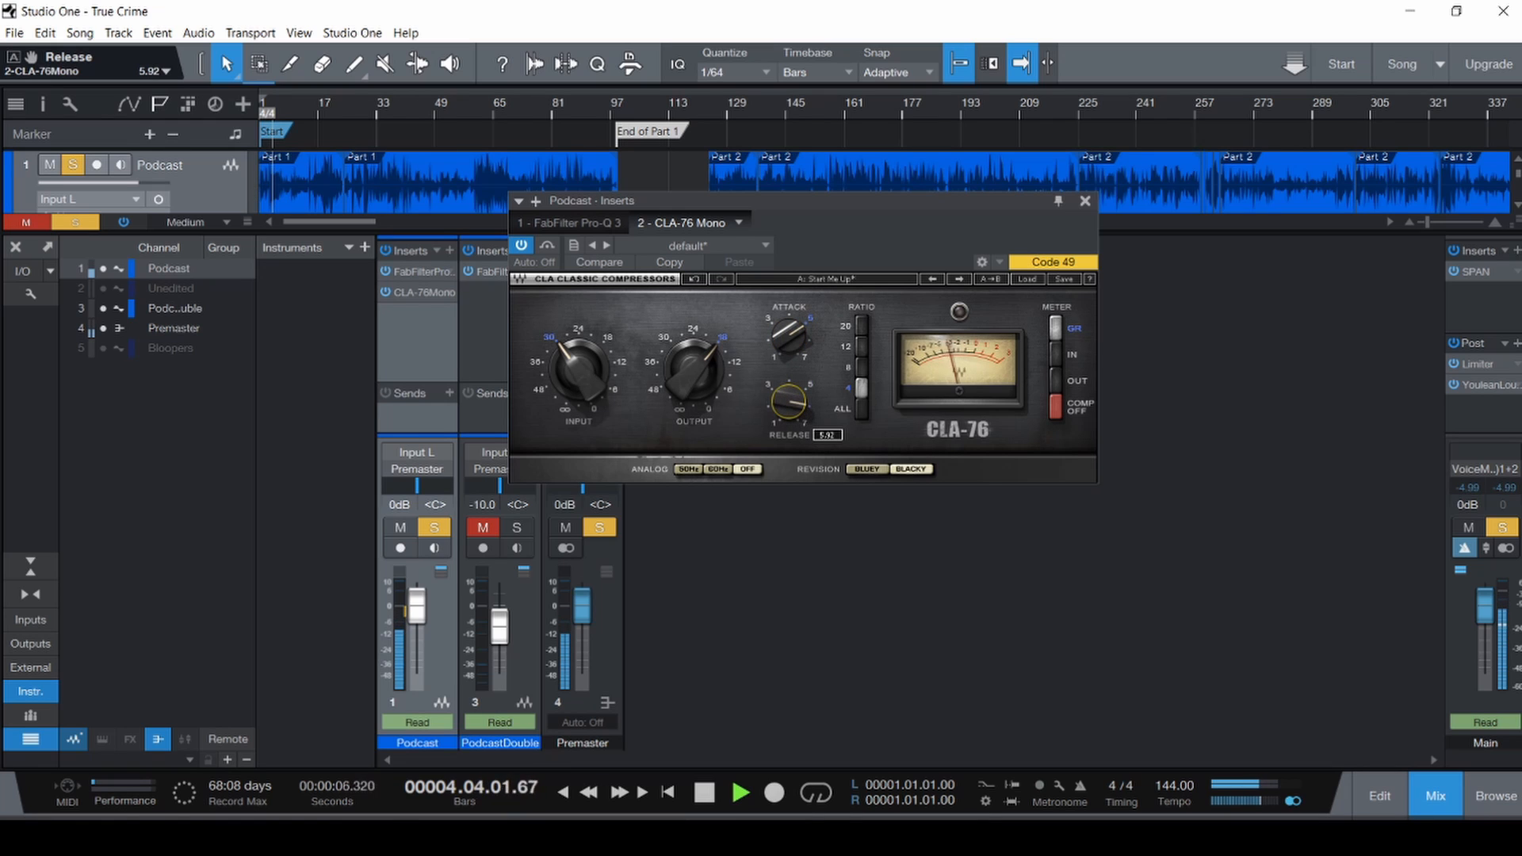
drag(596, 367, 596, 379)
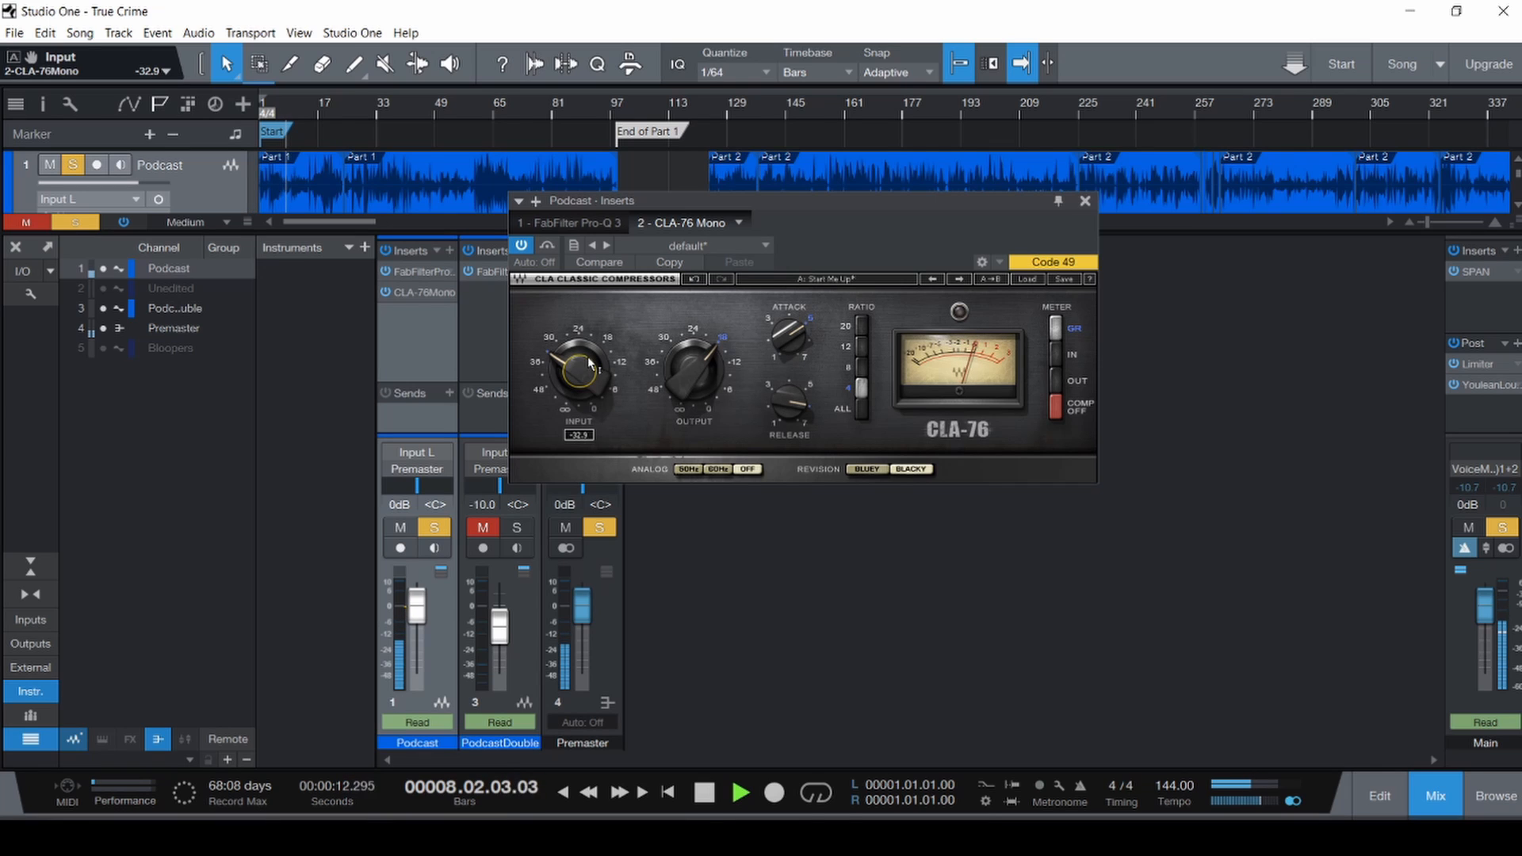
key(space)
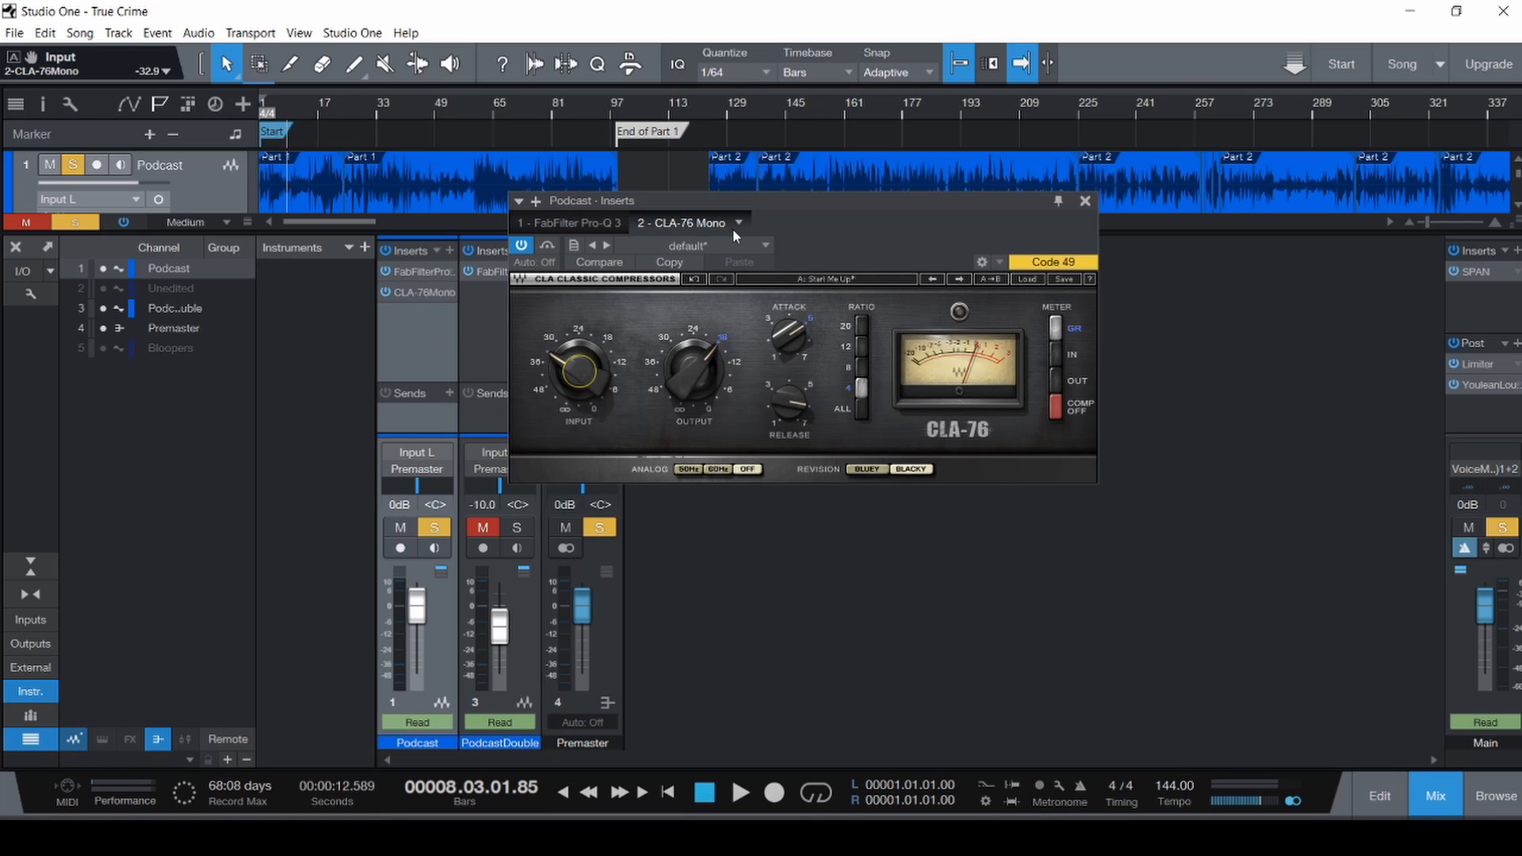
Resume playback, raise the CLA-76 output slightly to make up gain and switch its meter to OUT.
drag(783, 207, 814, 245)
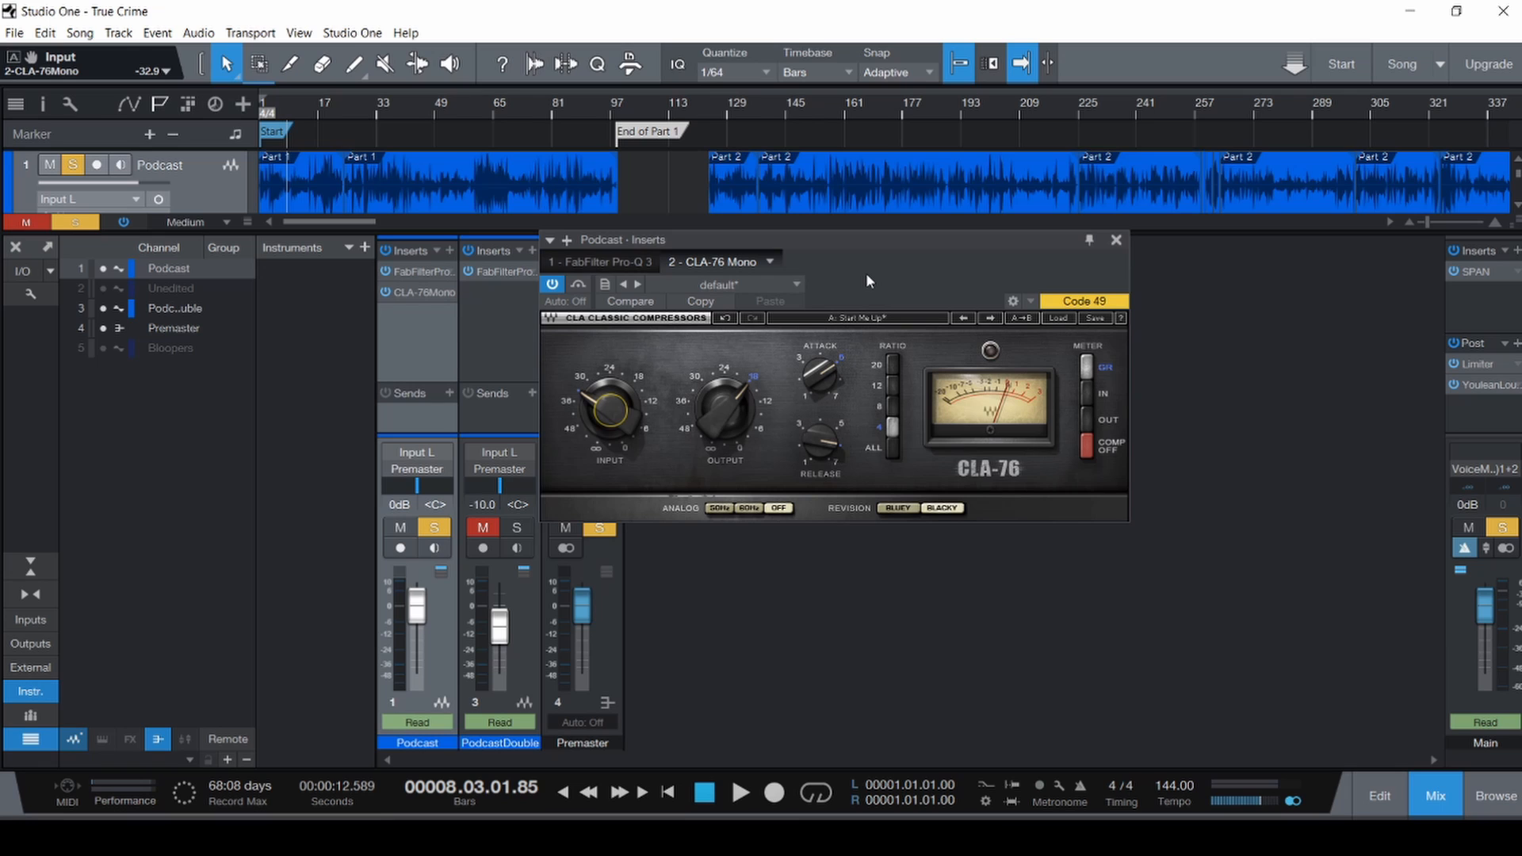
key(space)
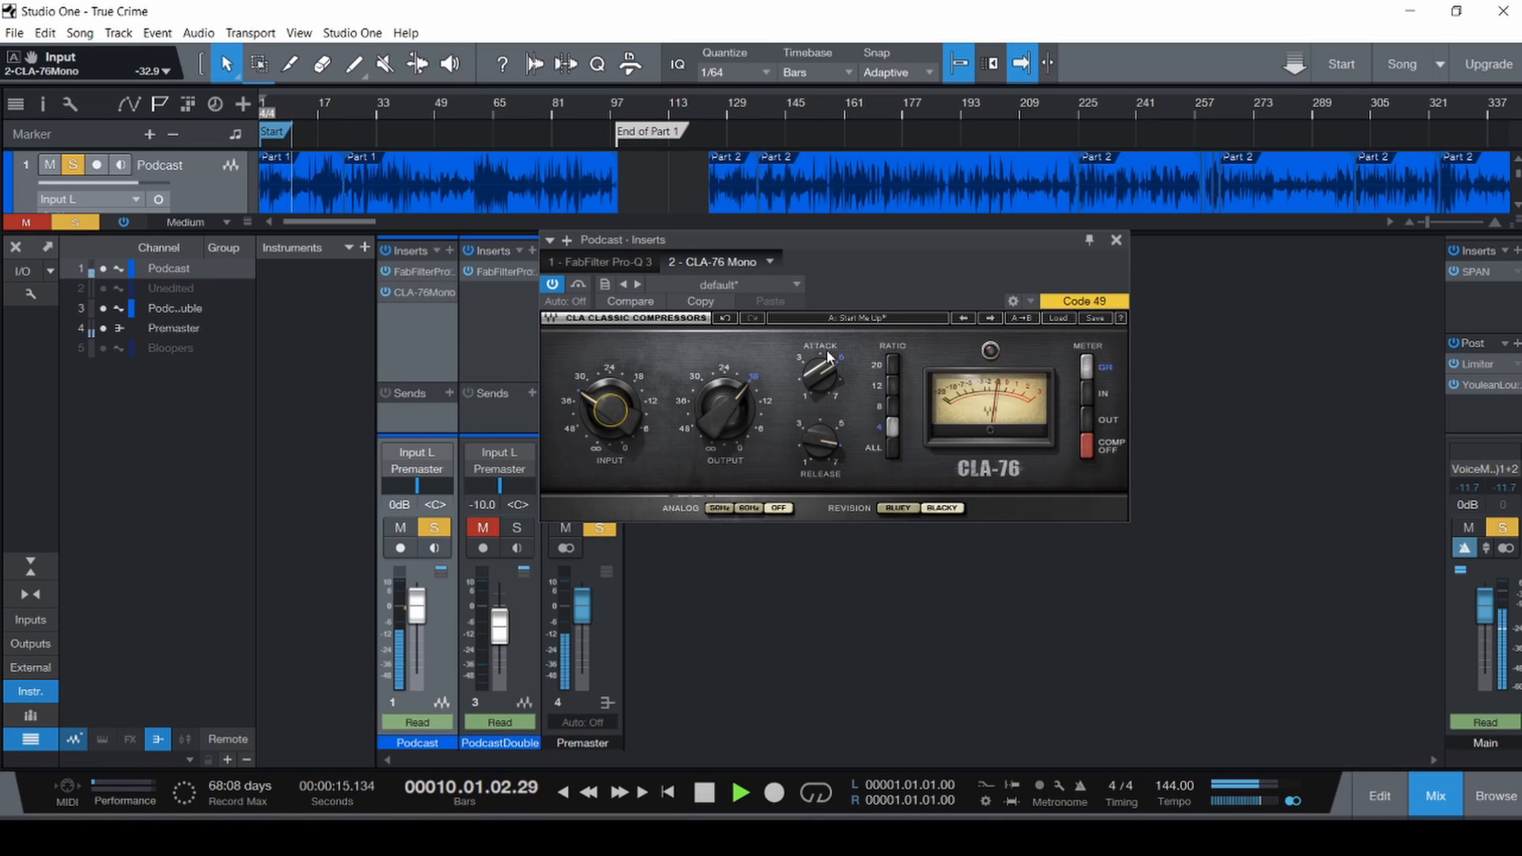
click(726, 409)
drag(725, 410, 725, 393)
click(1088, 418)
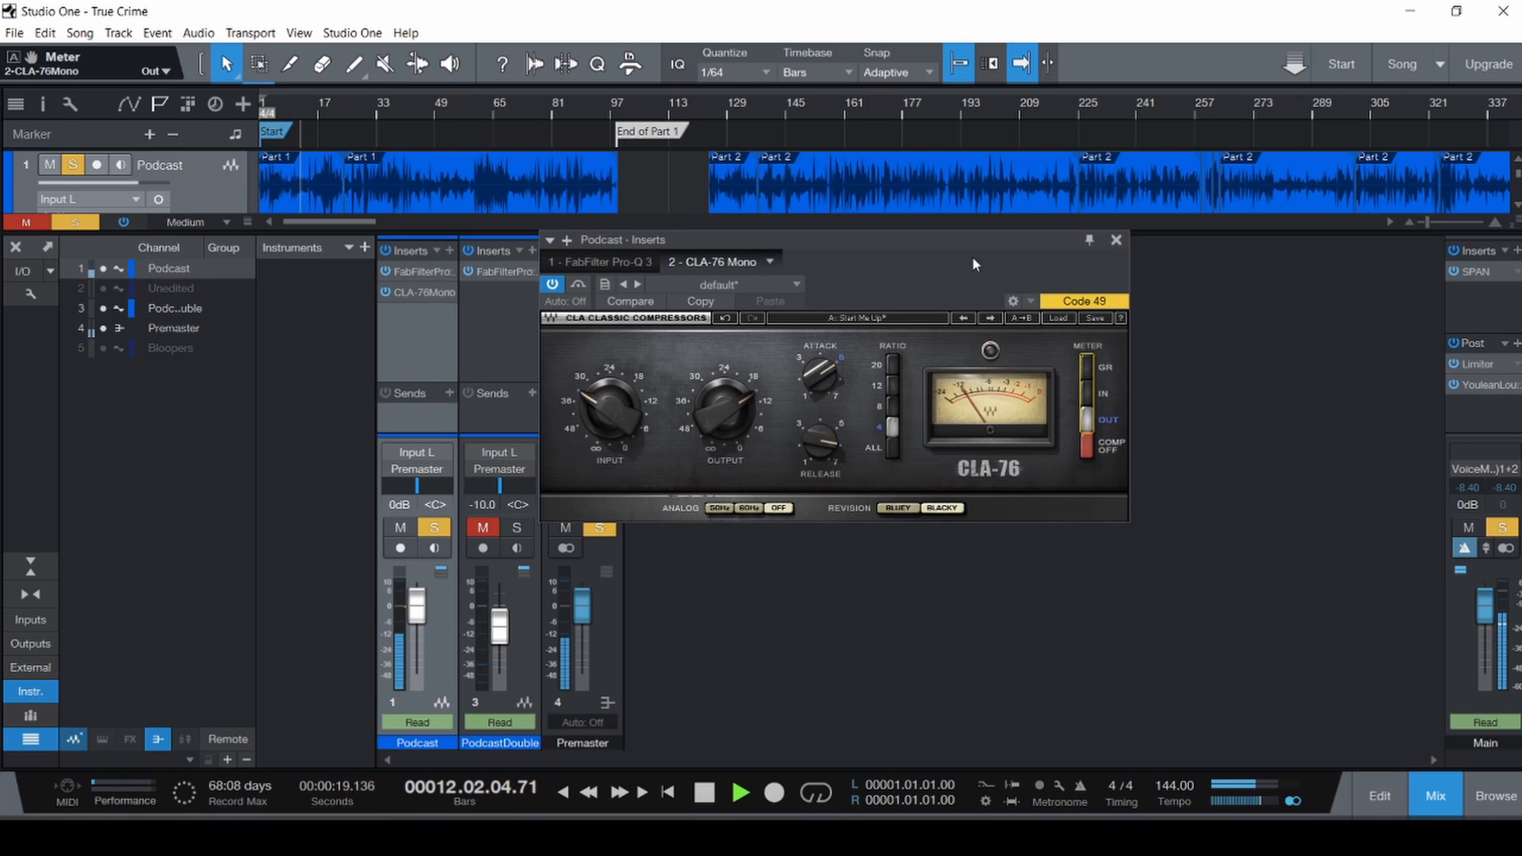
Hide the mixer and play the loud passage around bar 63 to check the compressor's output meter.
drag(971, 250, 974, 302)
key(F3)
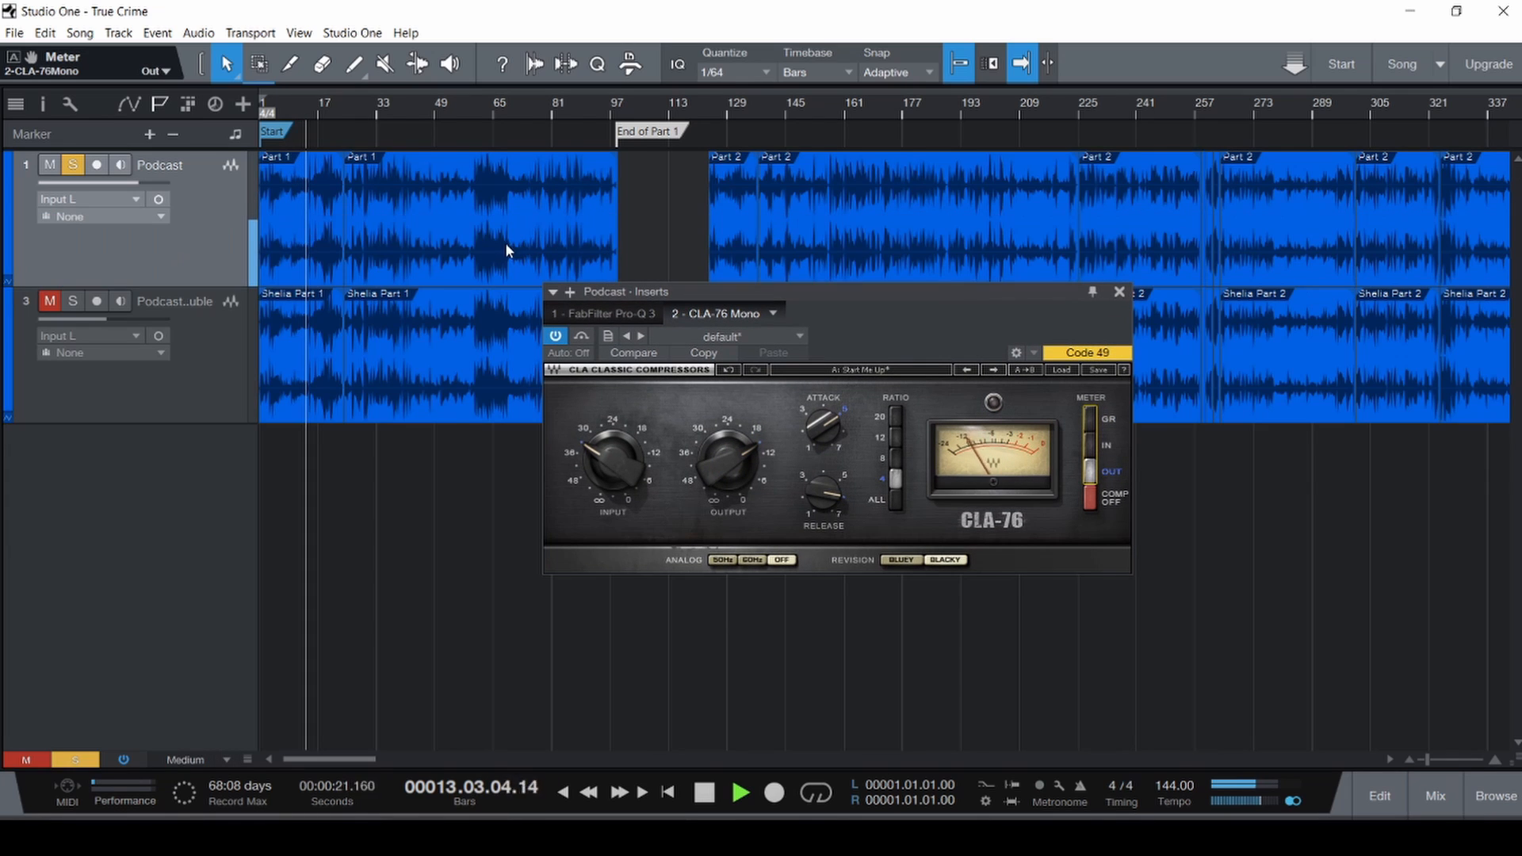
key(space)
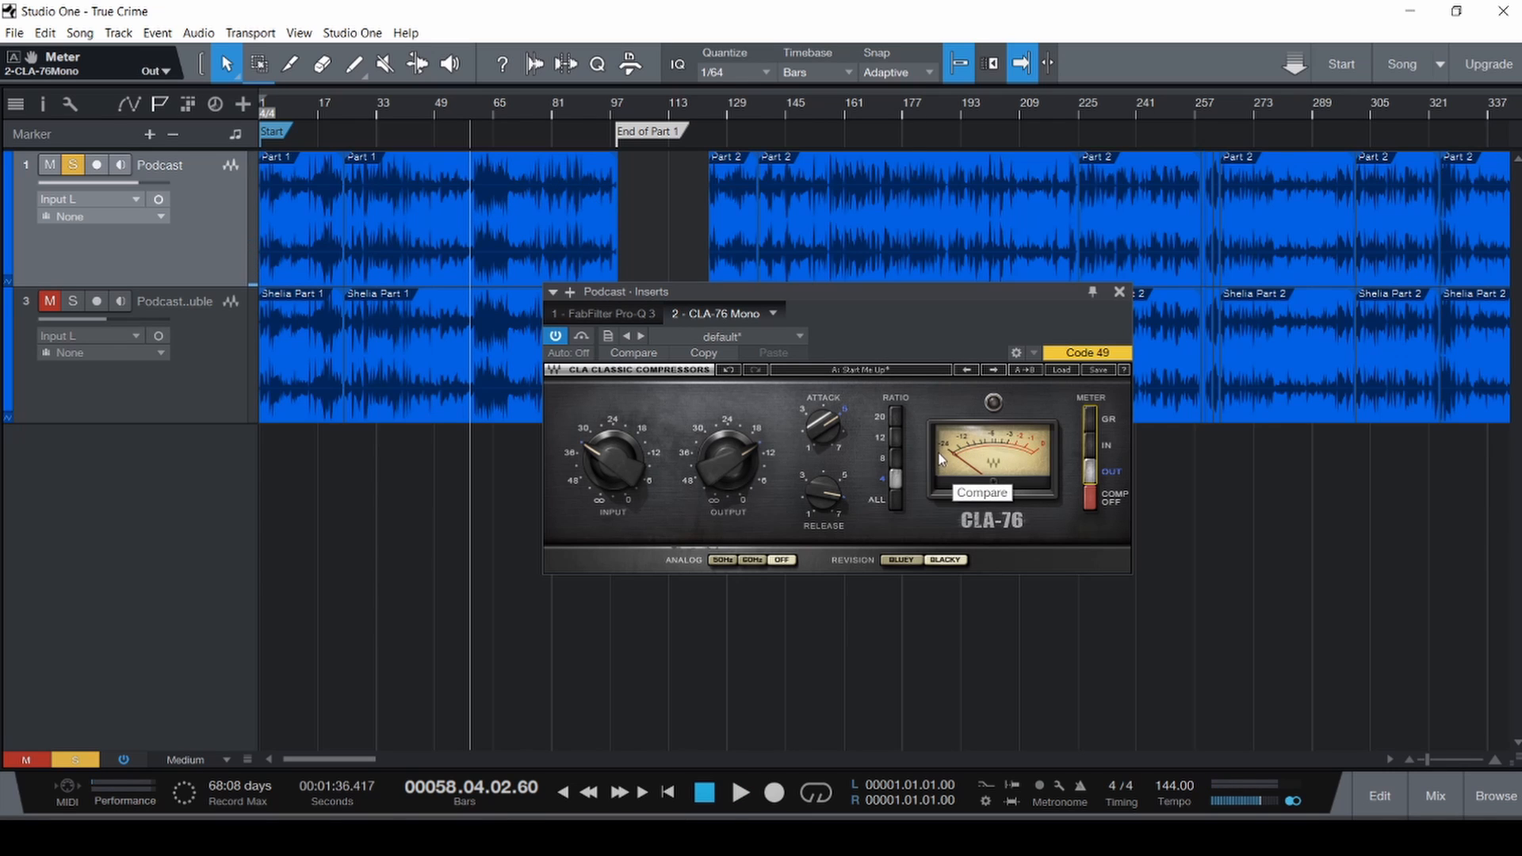
scroll(525, 248, up, 8)
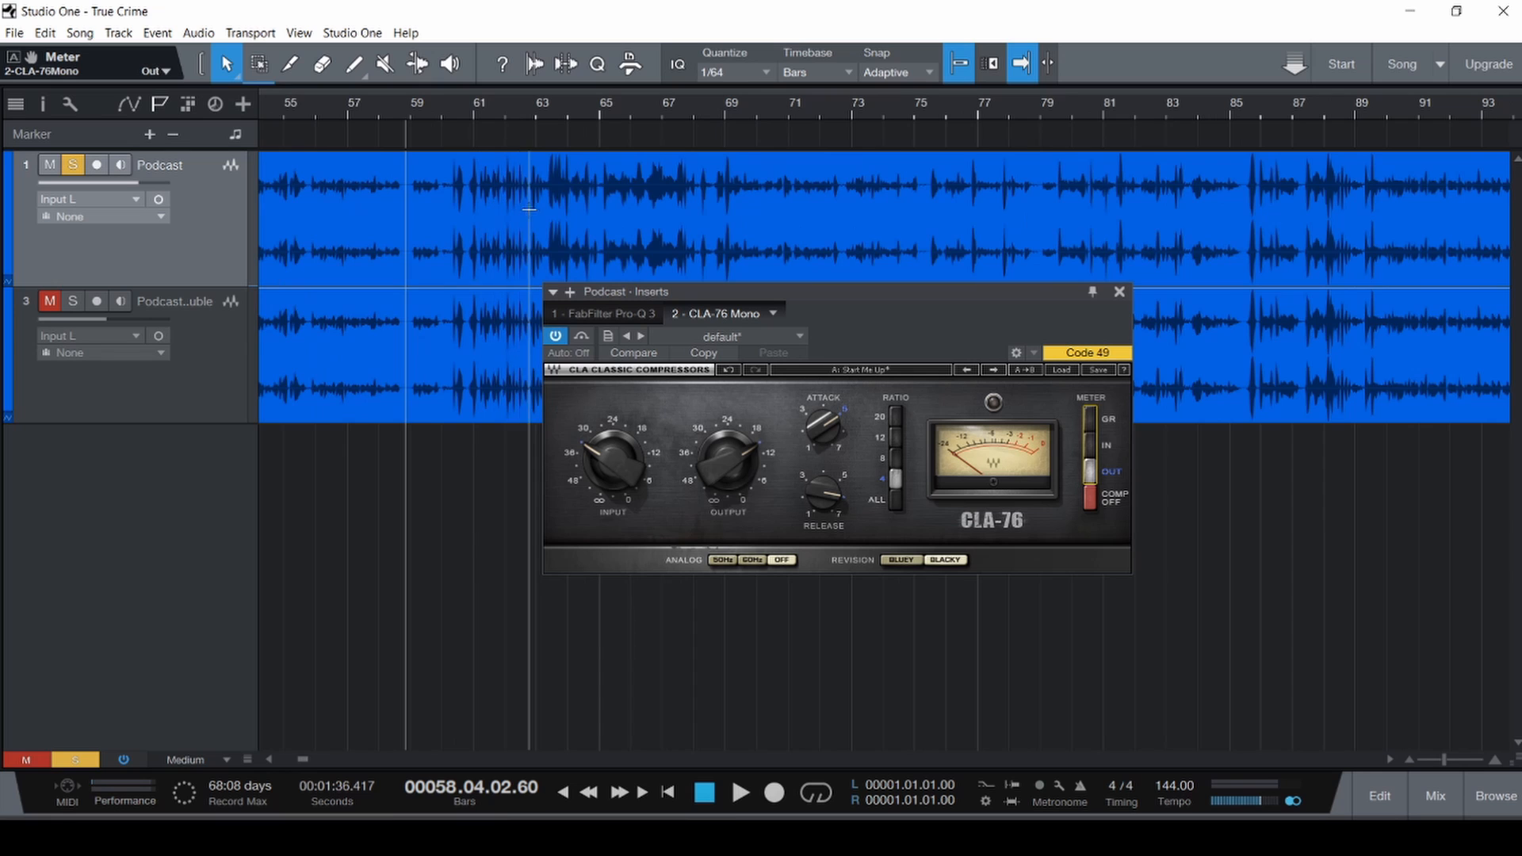
key(ctrl+space)
key(space)
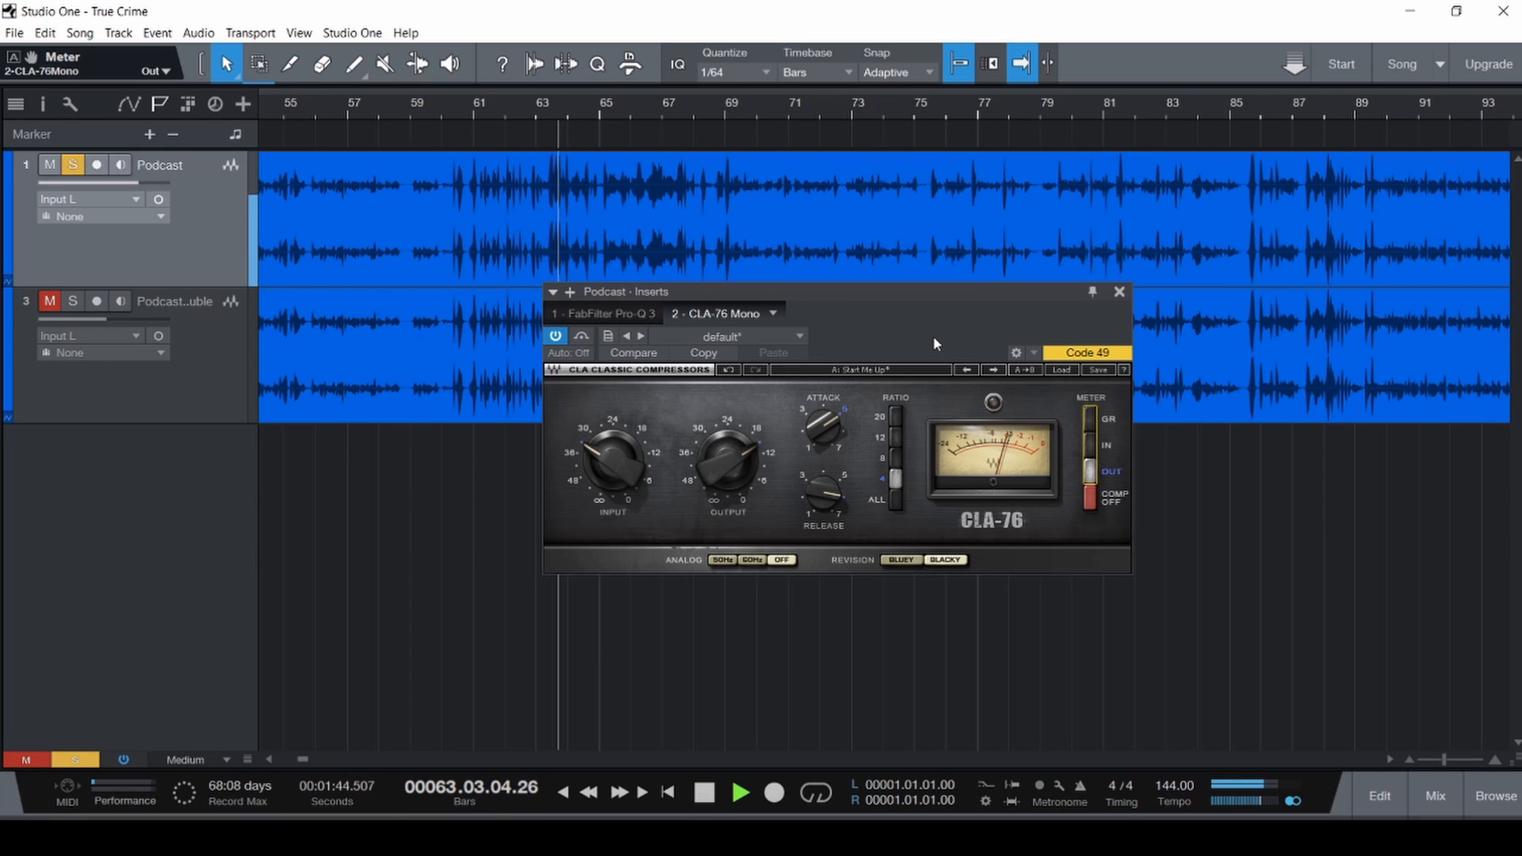
Play the loud passage around bars 359 to 361 and check the compressor's output meter.
scroll(754, 217, down, 10)
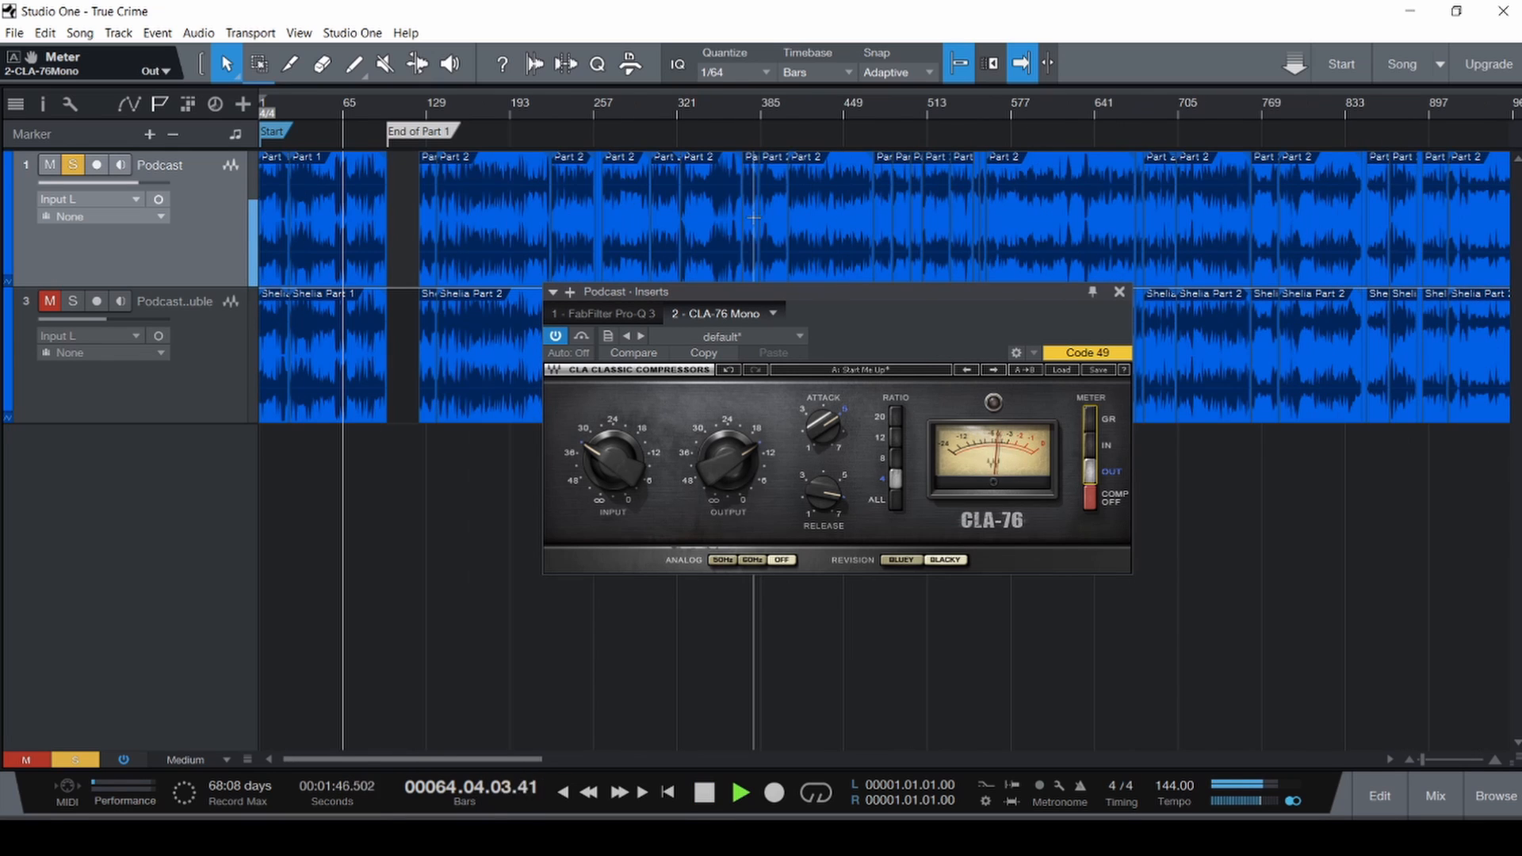
key(ctrl+space)
scroll(730, 222, up, 8)
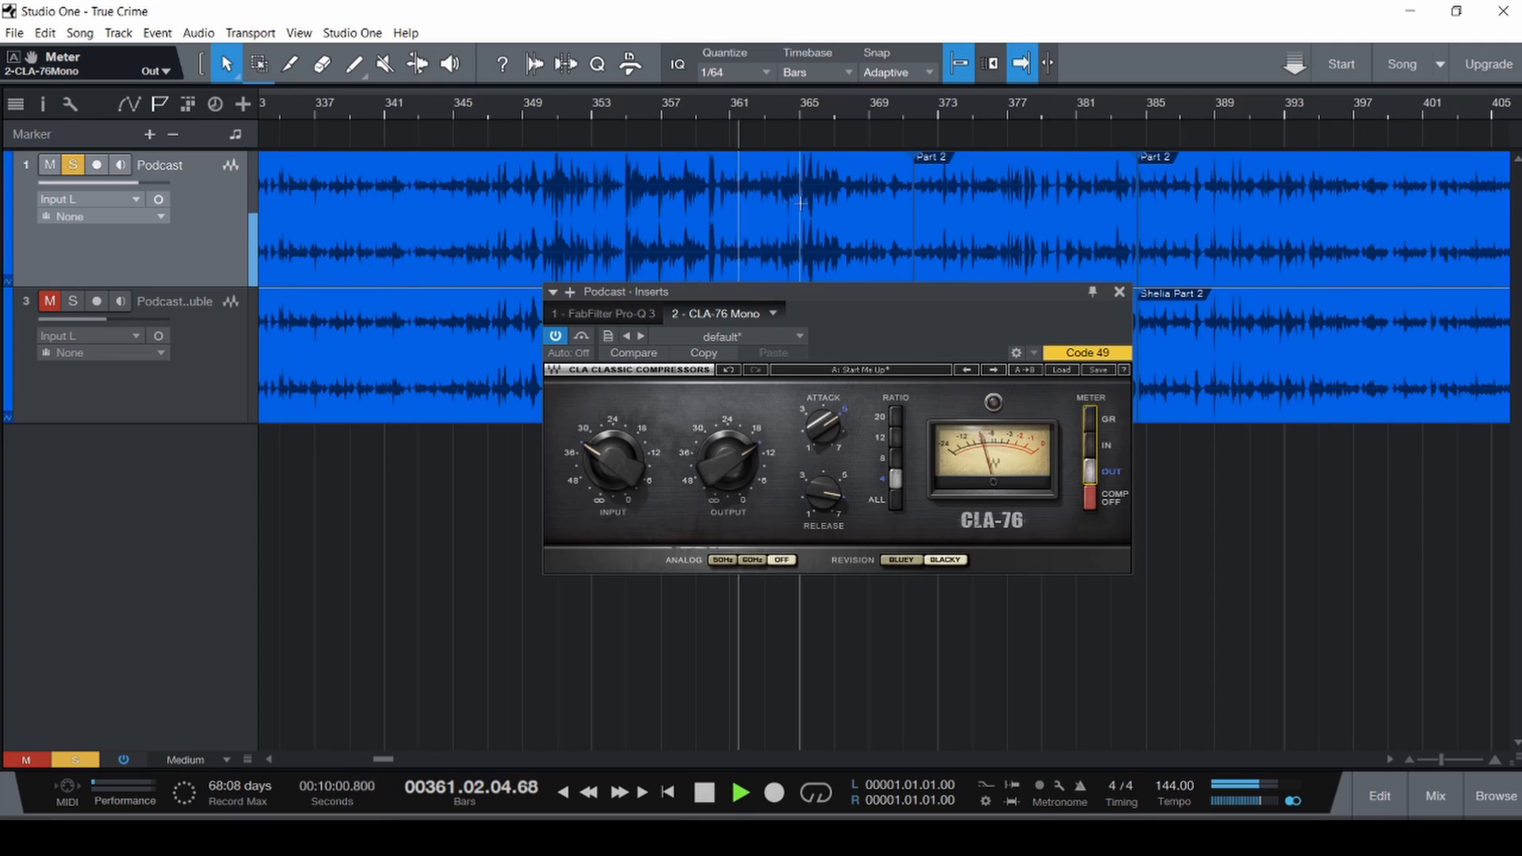
key(ctrl+space)
scroll(768, 206, up, 4)
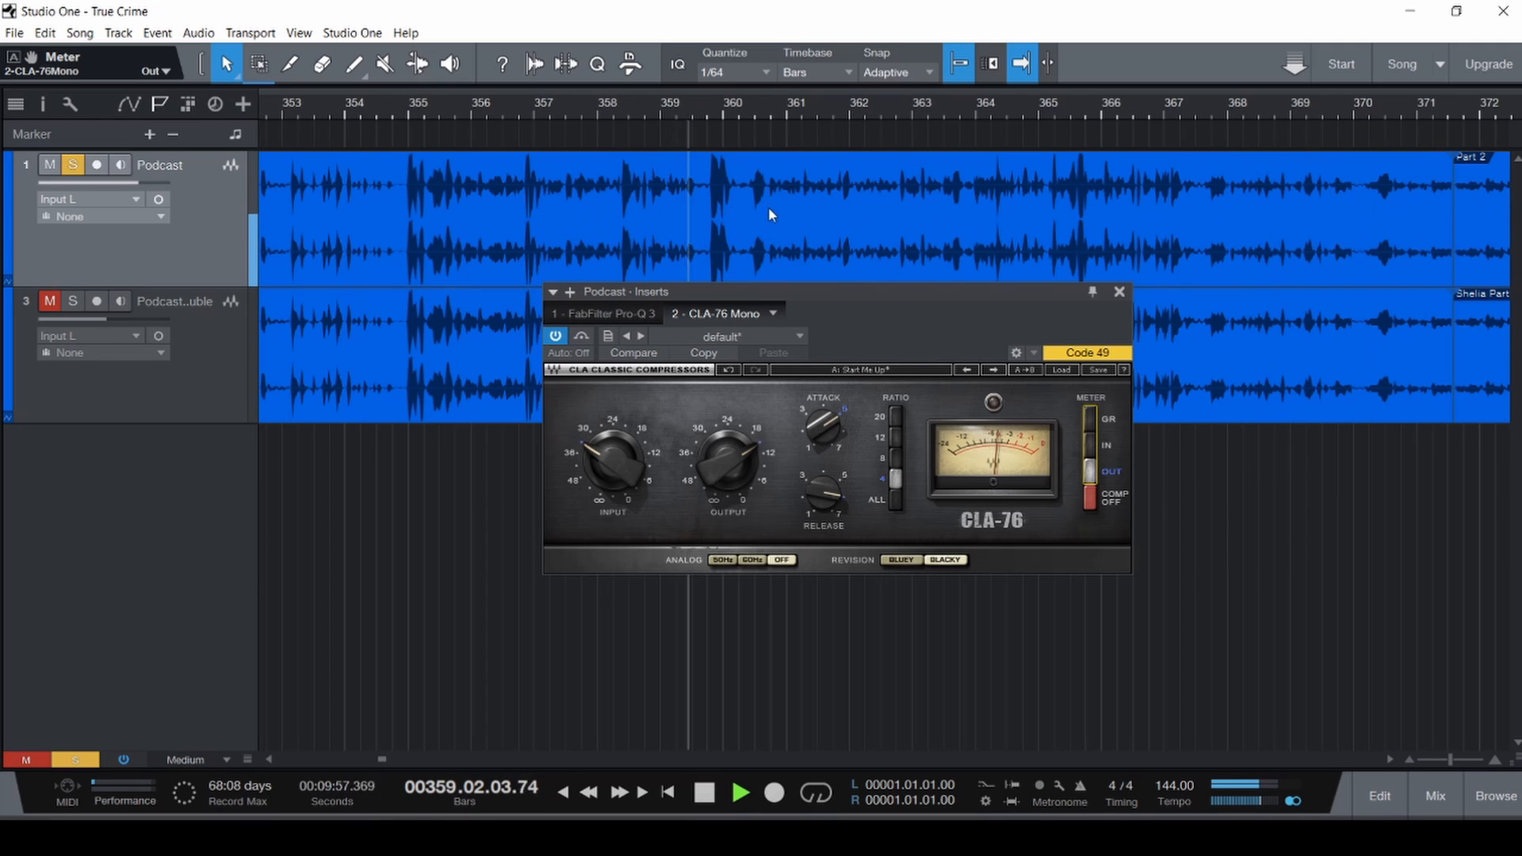
scroll(769, 207, down, 4)
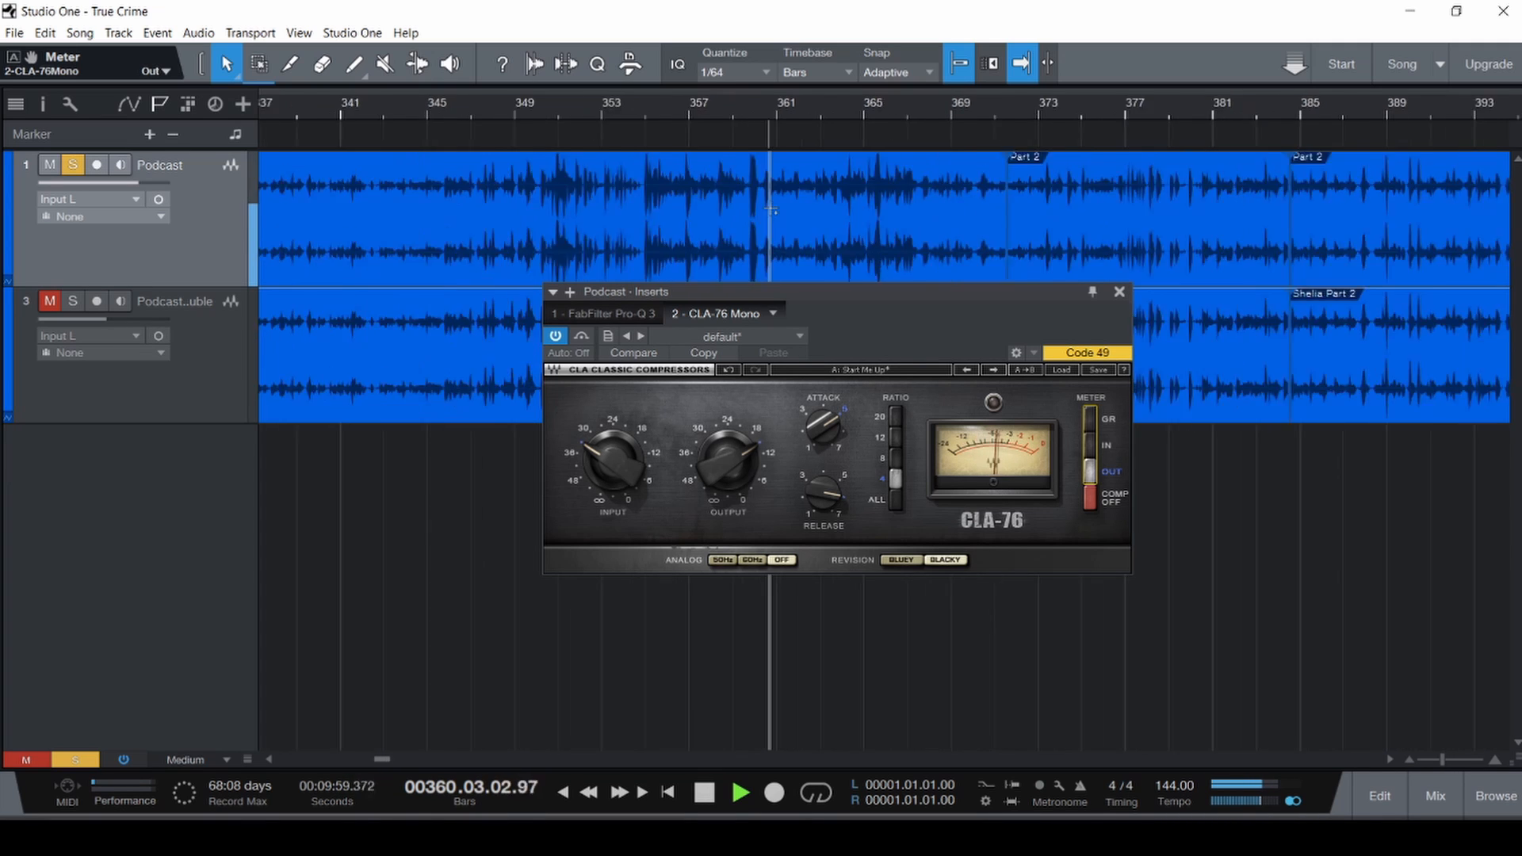
Play the peak around bar 634 and check how the compressor's output meter responds.
scroll(769, 207, down, 10)
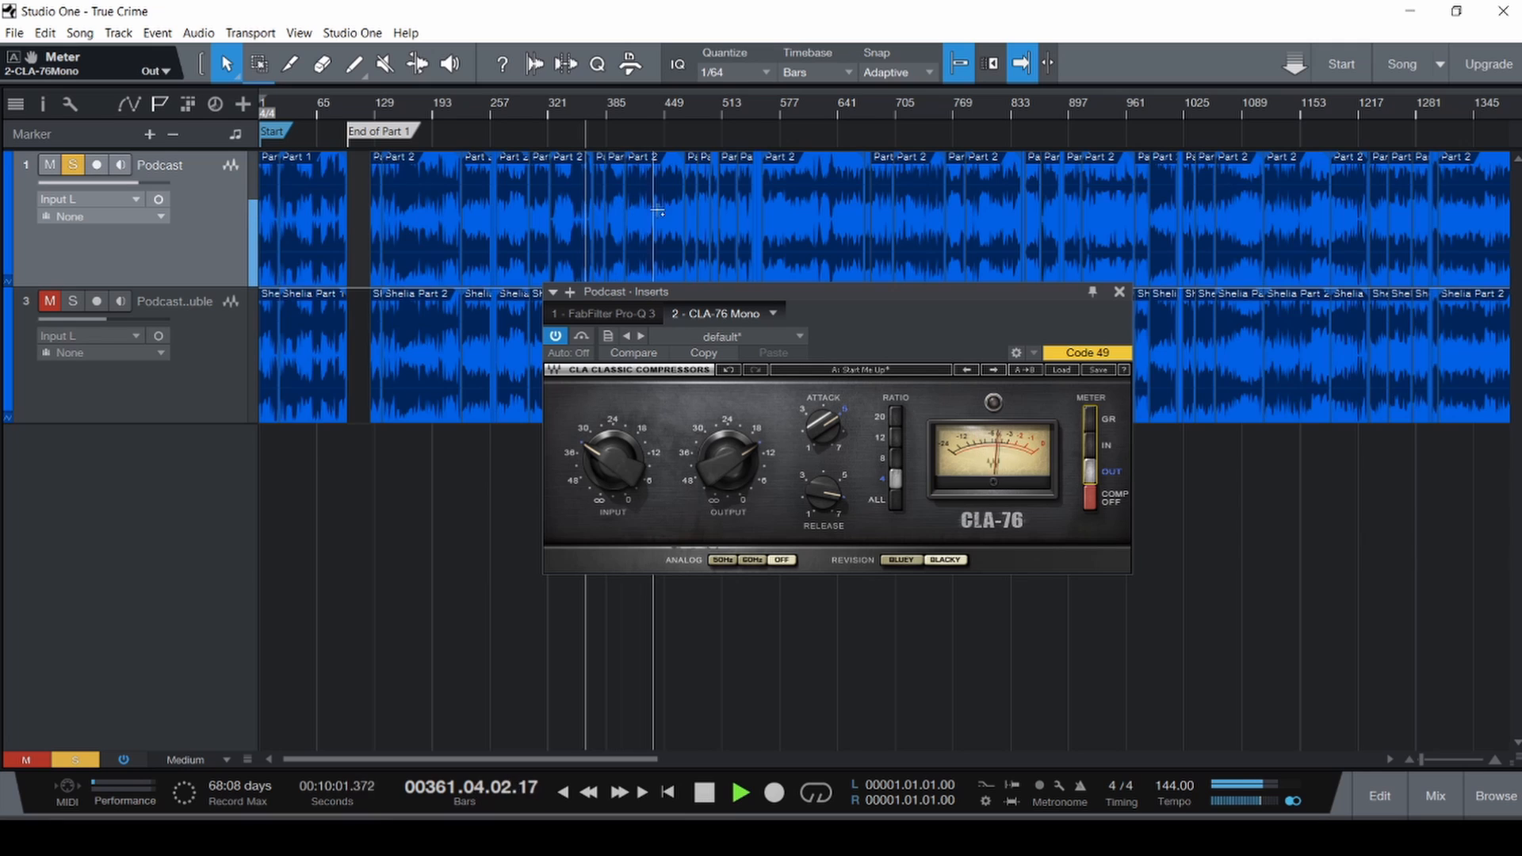
key(ctrl+space)
scroll(819, 202, up, 9)
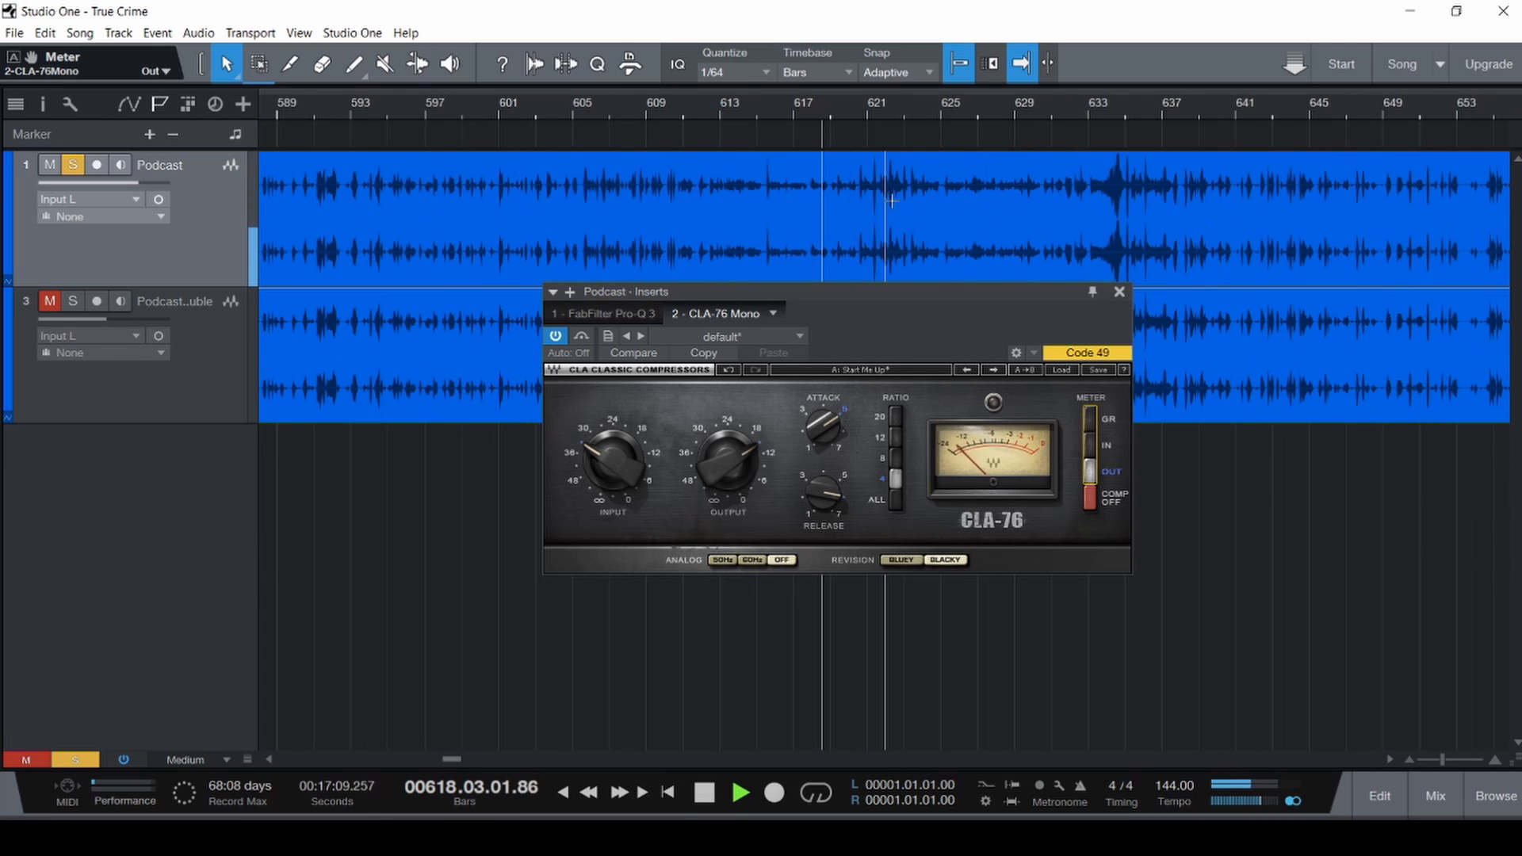
key(ctrl+space)
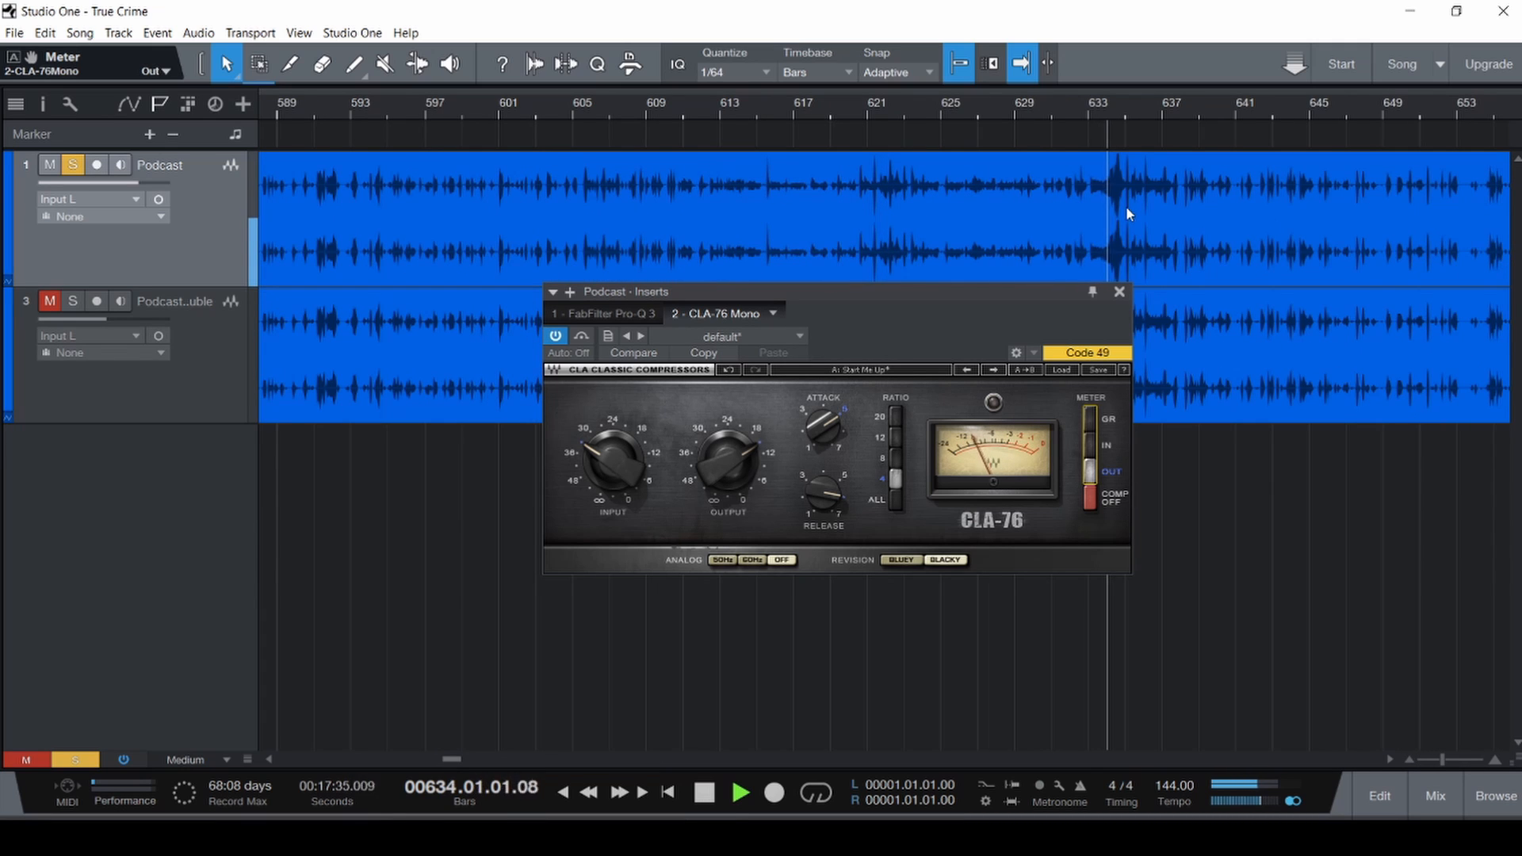
scroll(1118, 218, right, 6)
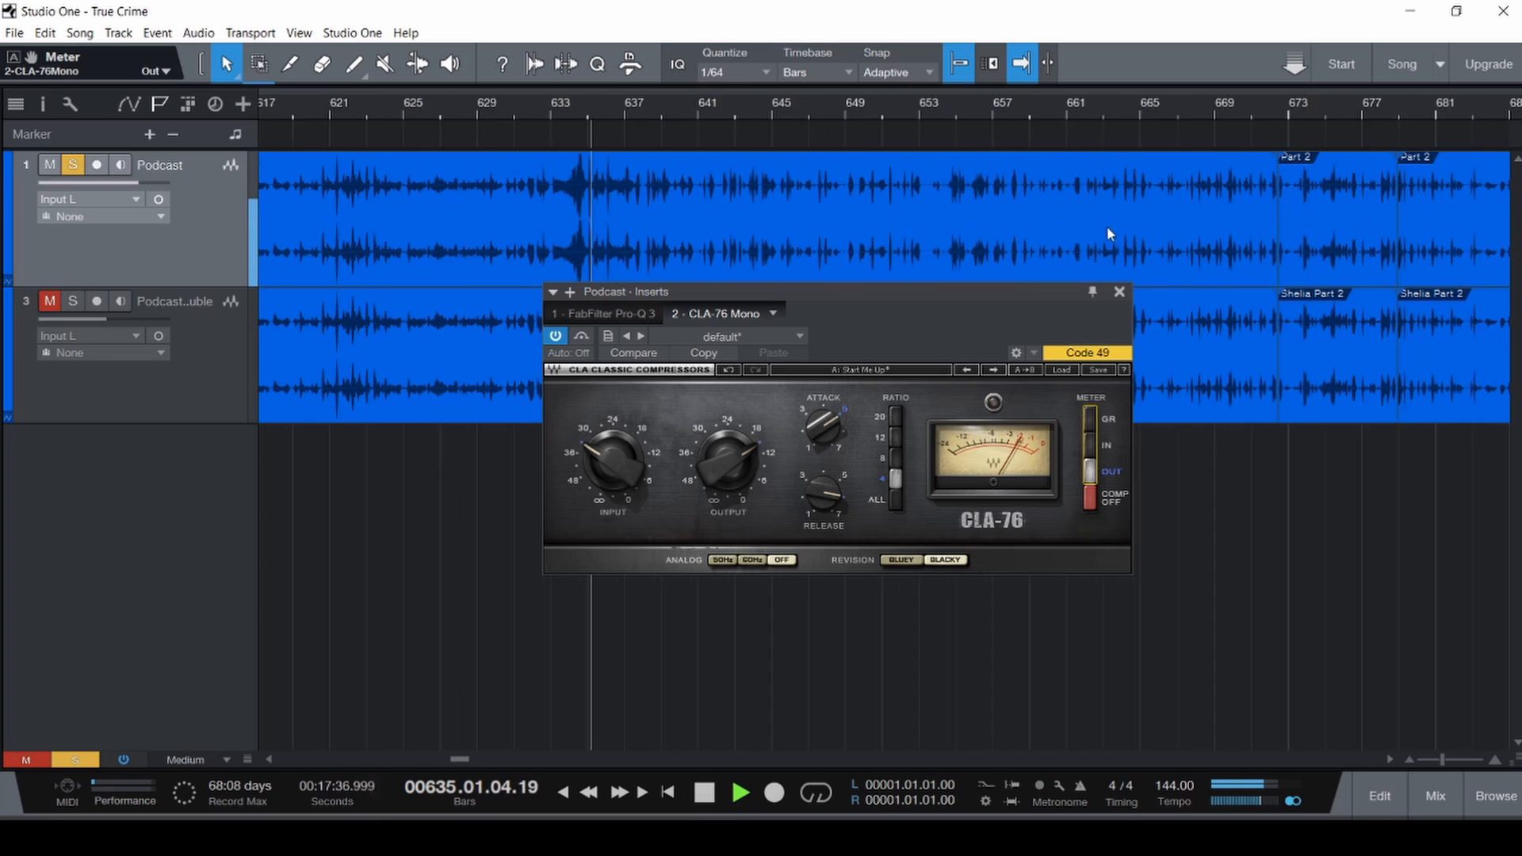
Play the passage around bars 1599 to 1605 and check the voice compressor's output meter.
scroll(1082, 217, down, 10)
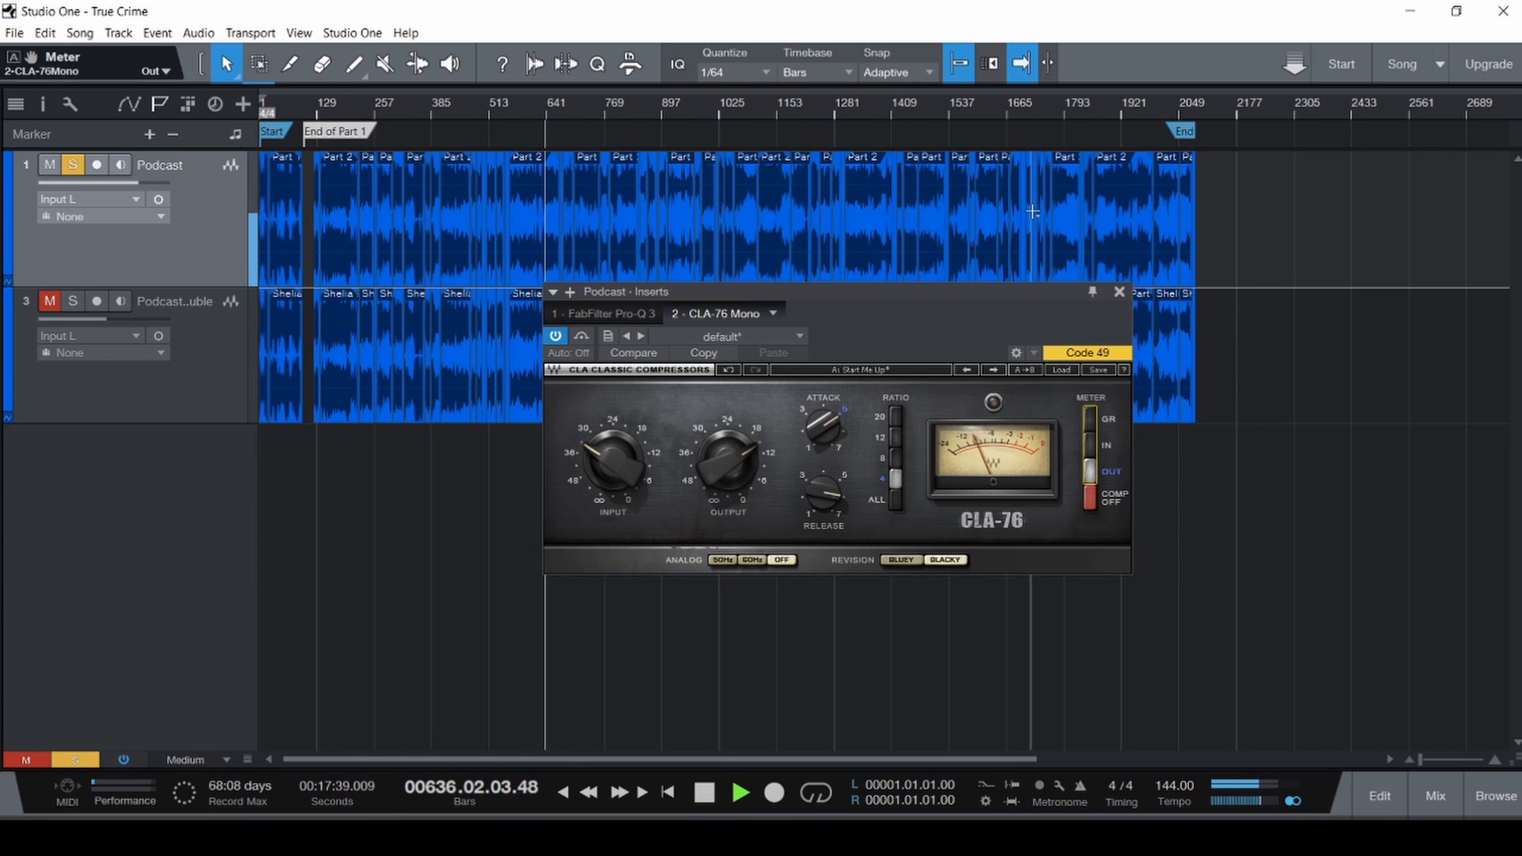
key(ctrl+space)
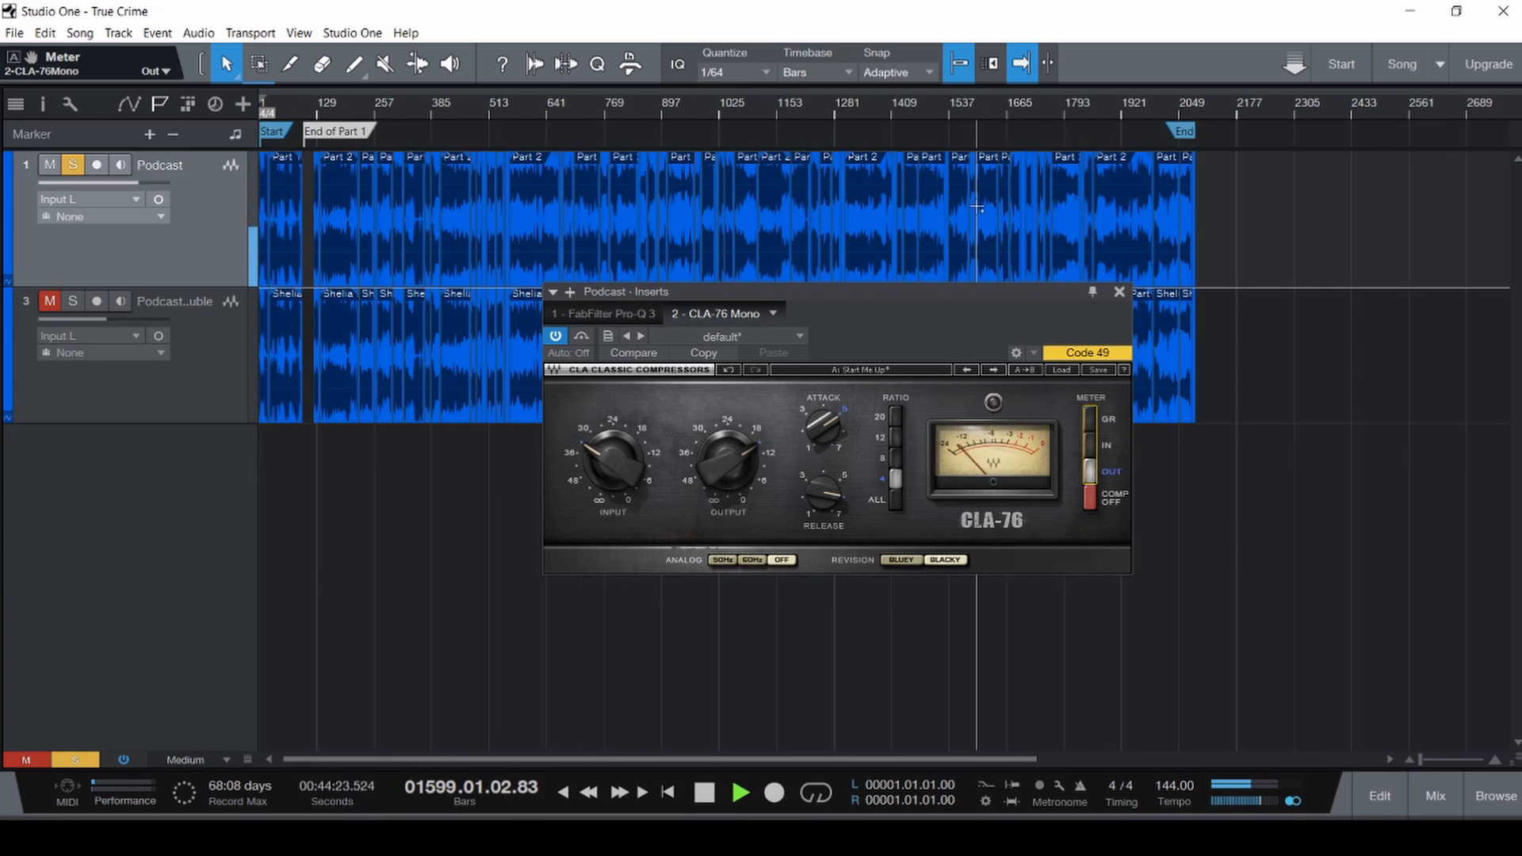
scroll(977, 208, up, 8)
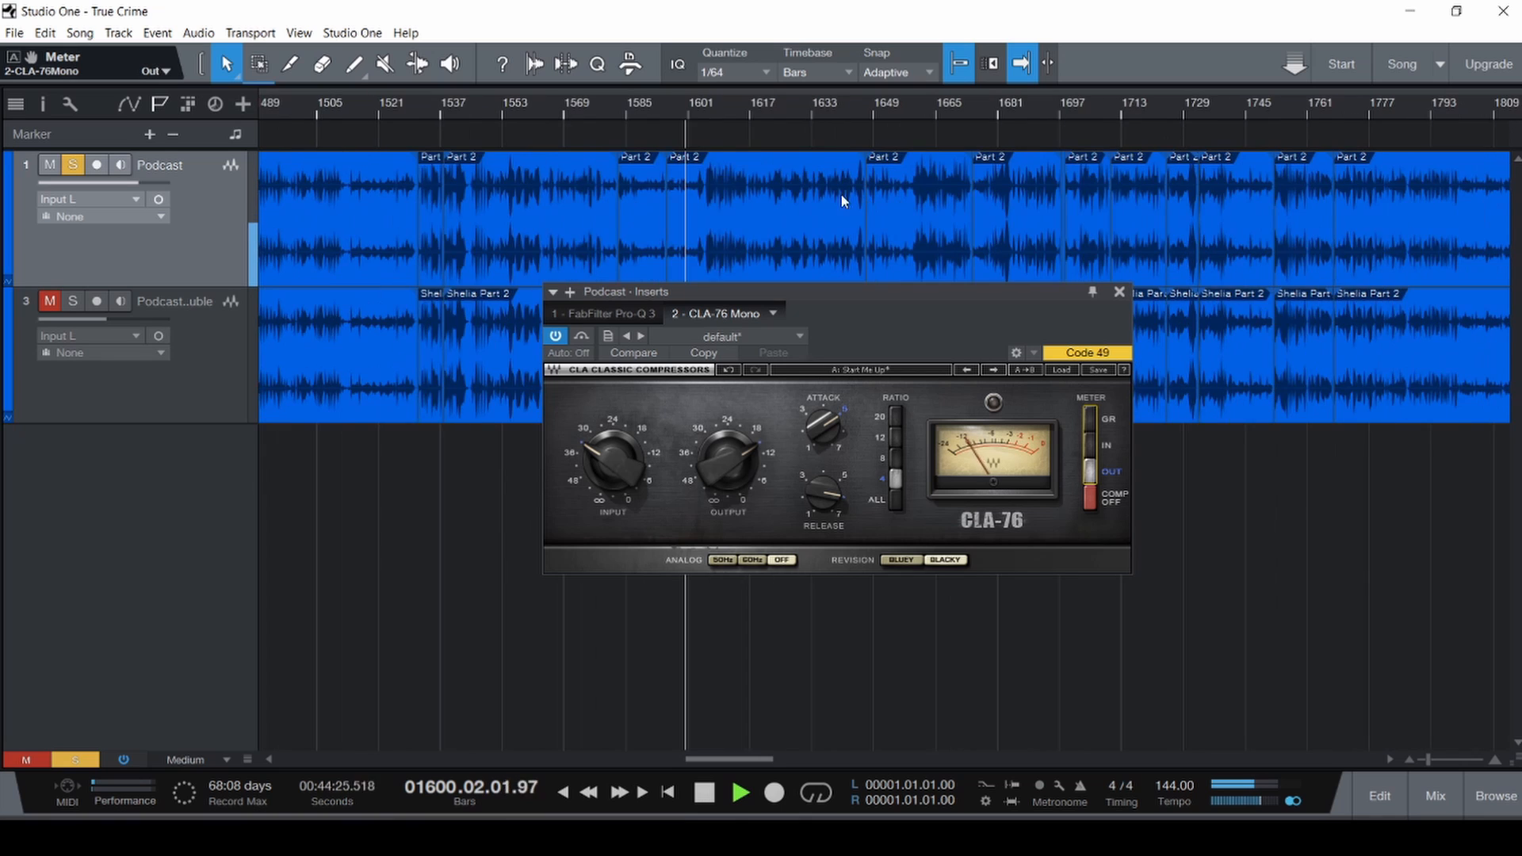
scroll(824, 199, up, 4)
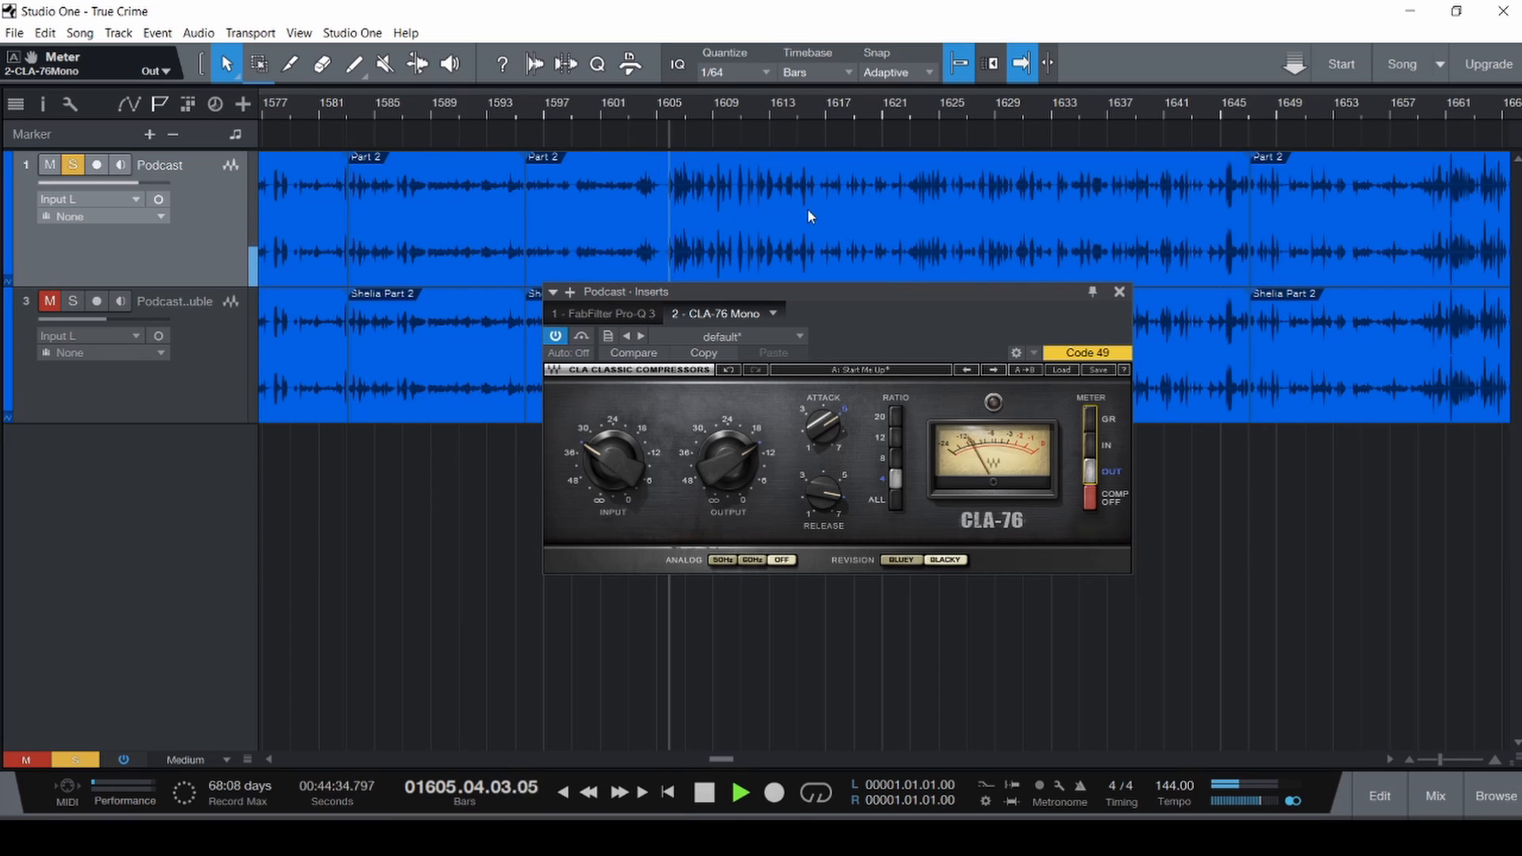
Play the passages around bars 1827 and 1854 and check the voice compressor's output meter.
scroll(943, 219, down, 6)
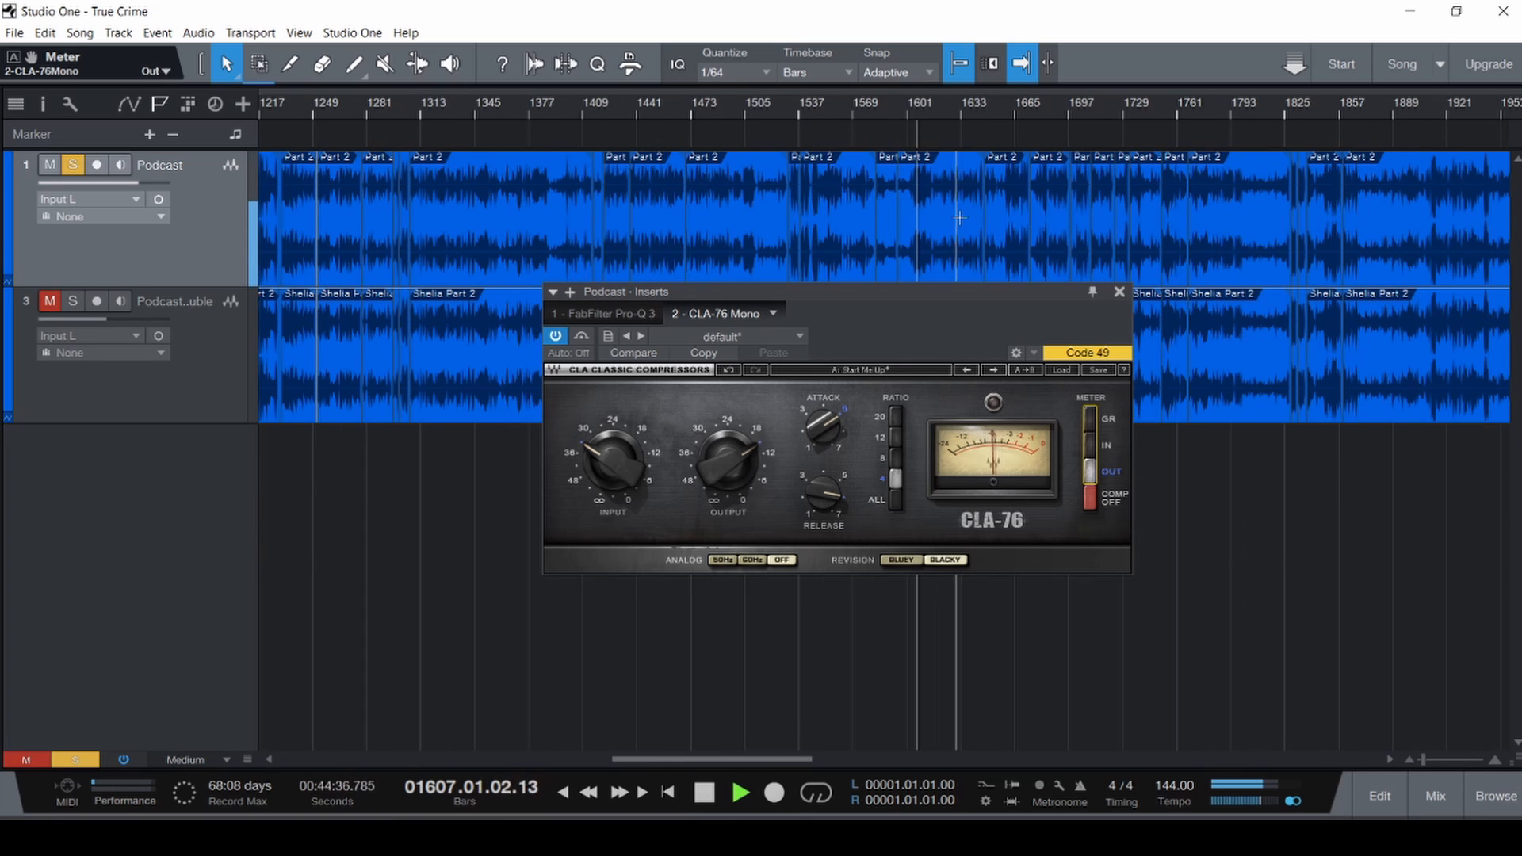
click(1298, 216)
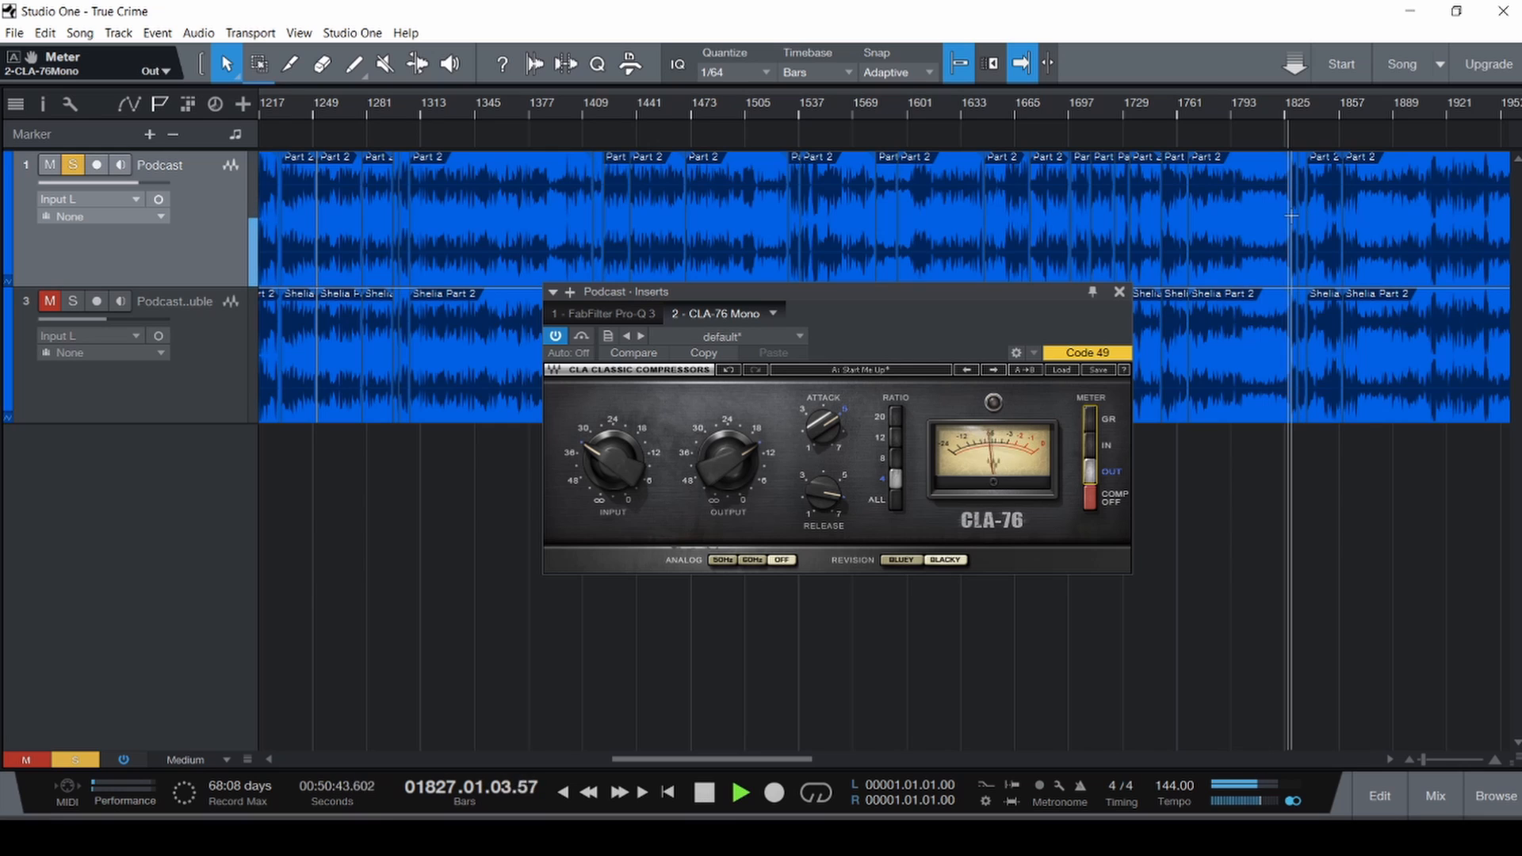
scroll(1260, 222, up, 7)
scroll(1222, 223, right, 3)
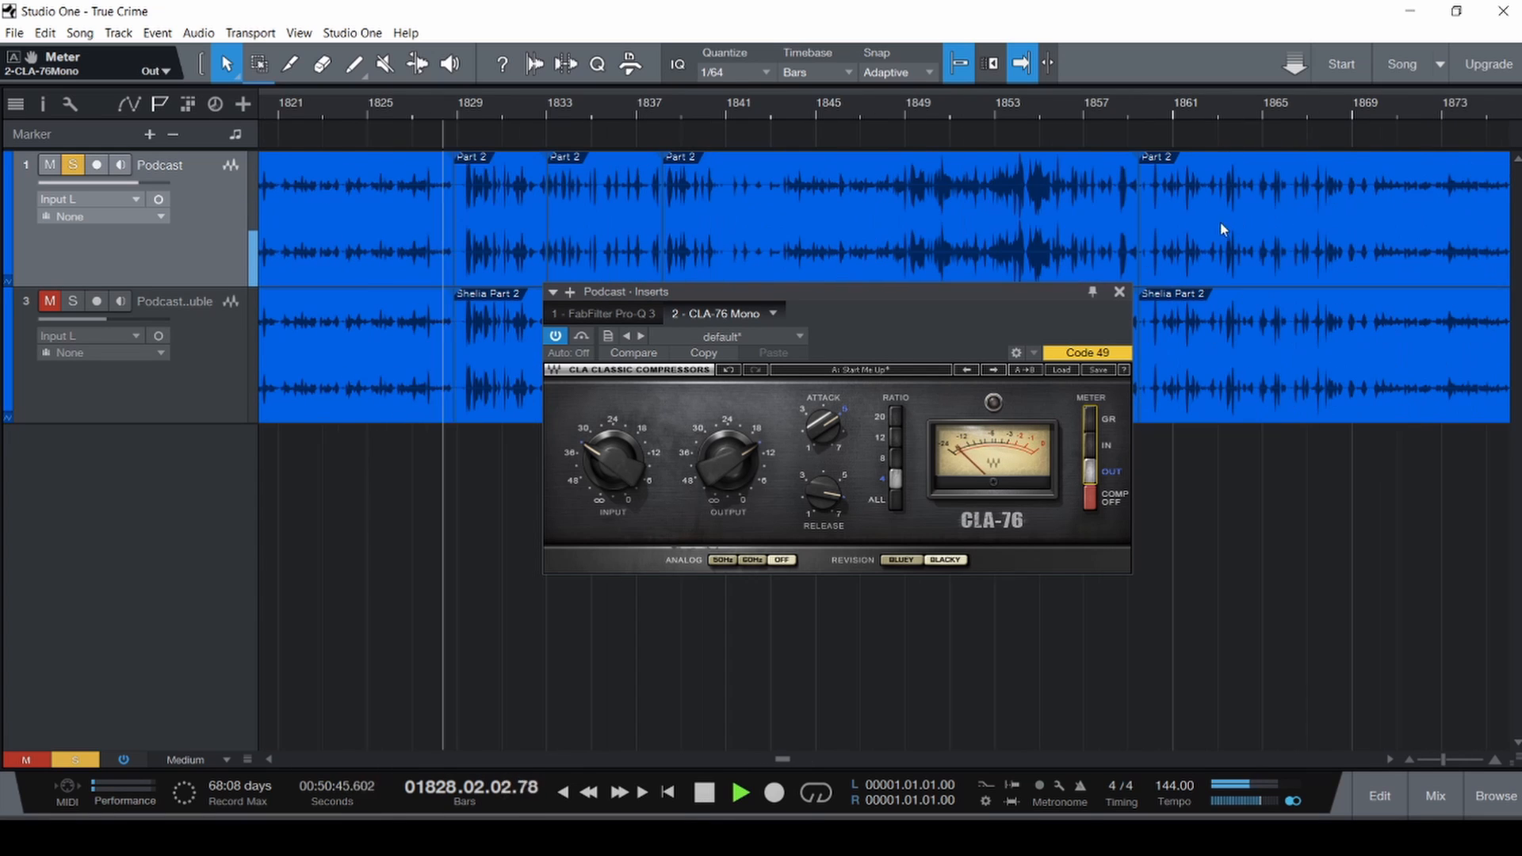
click(991, 202)
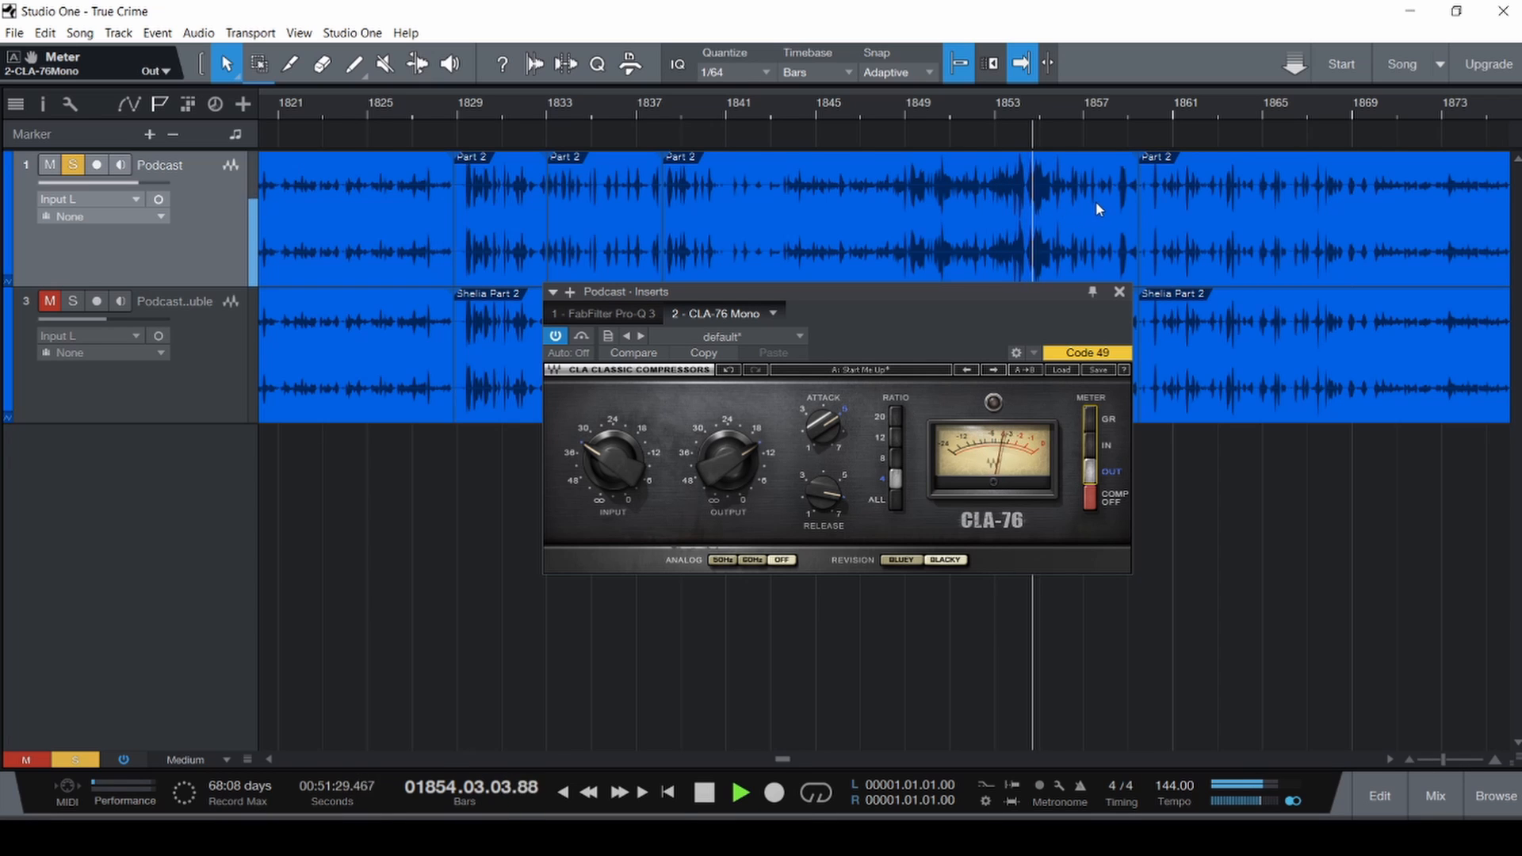
Play the loud passages around bars 1911 and 1944, check the compressor's output meter, and stop playback.
scroll(1095, 203, down, 5)
scroll(1093, 203, right, 3)
scroll(1089, 203, right, 3)
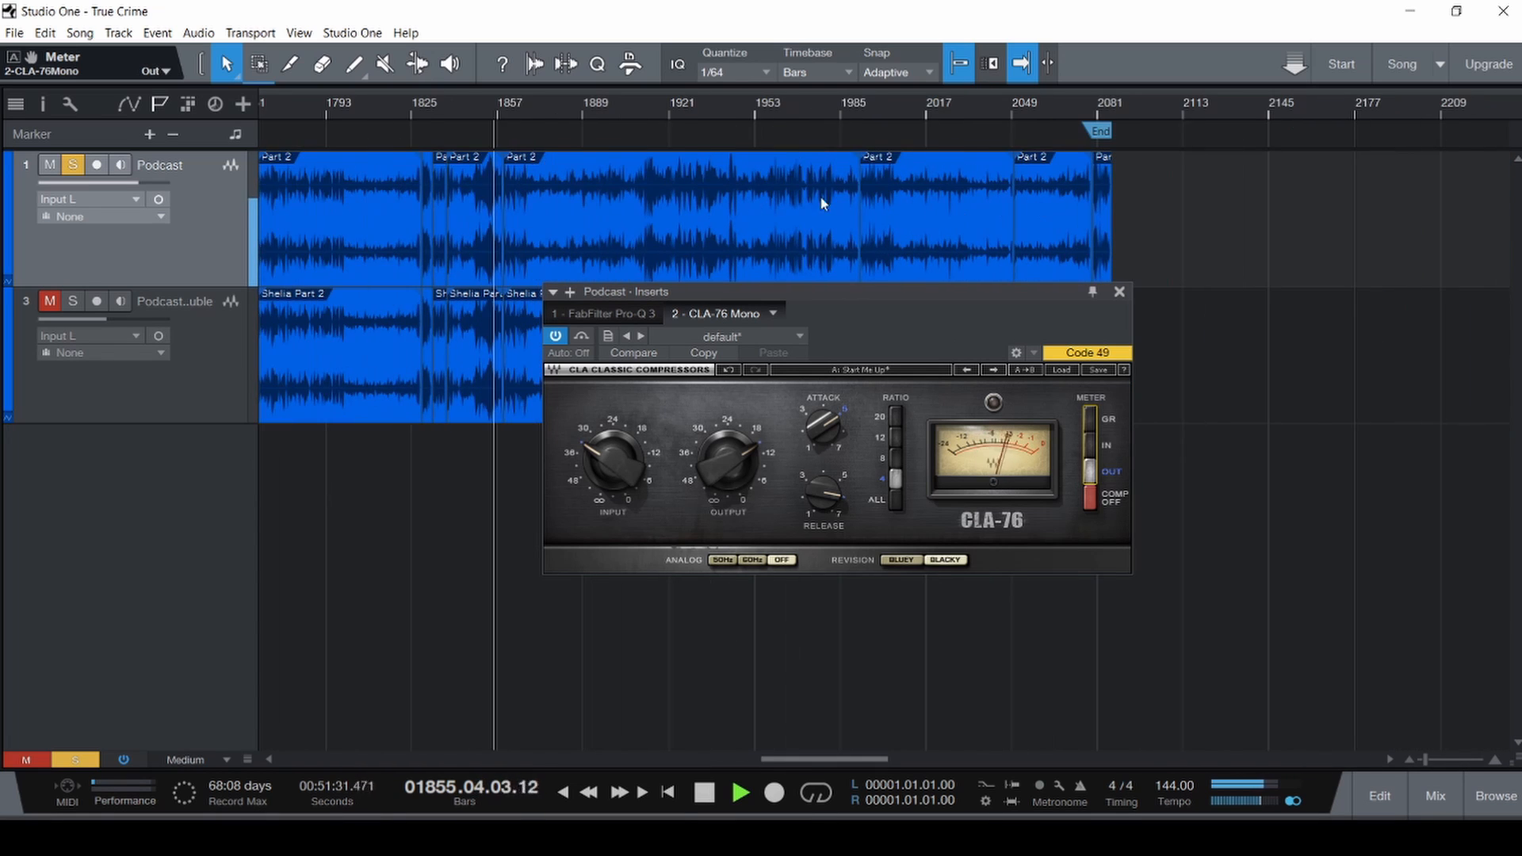
click(644, 195)
scroll(645, 195, up, 6)
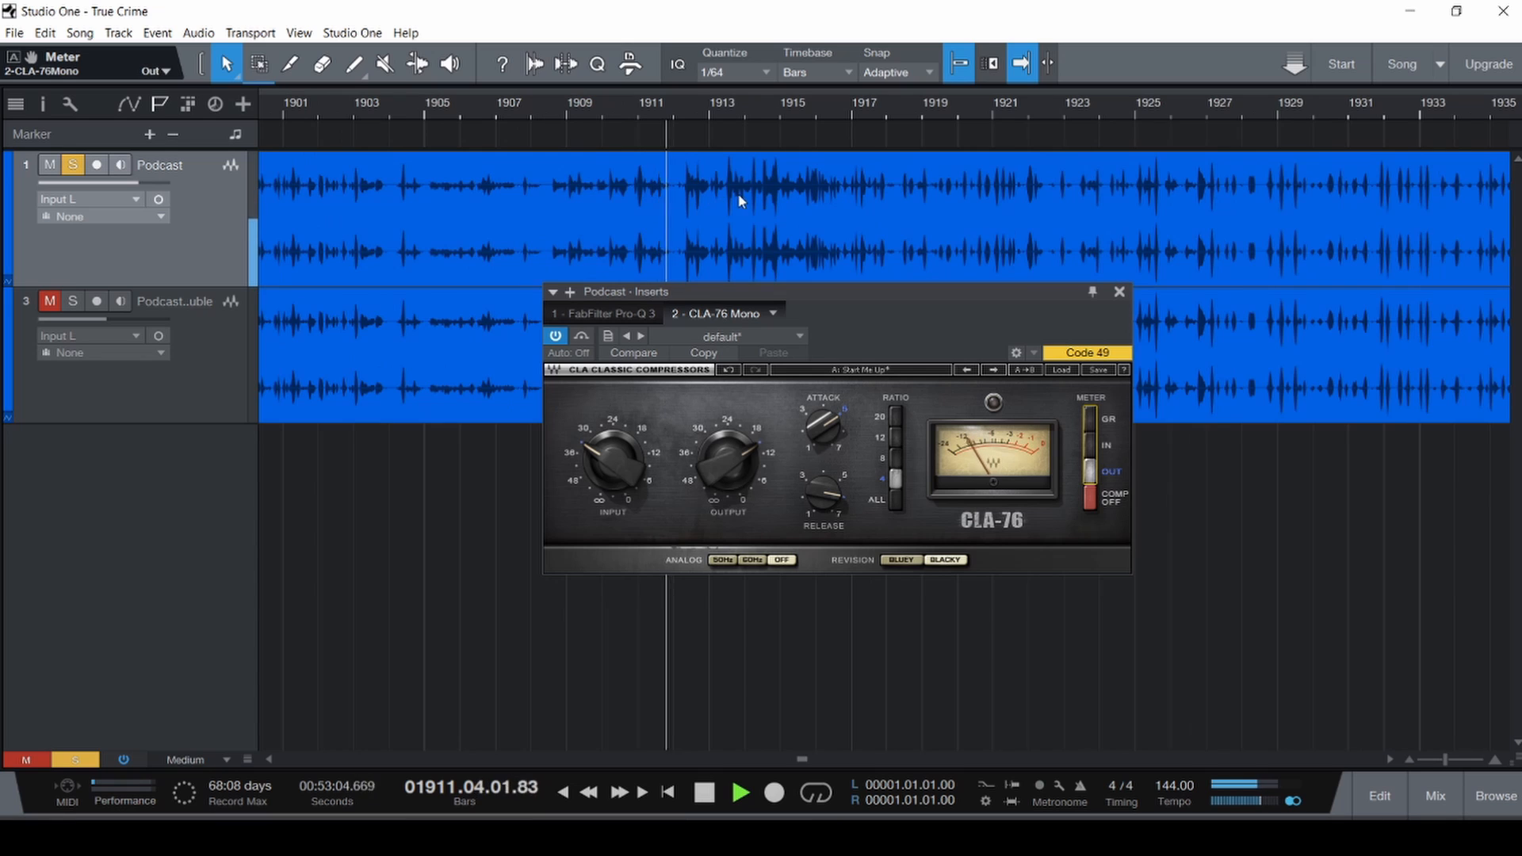
scroll(732, 196, down, 5)
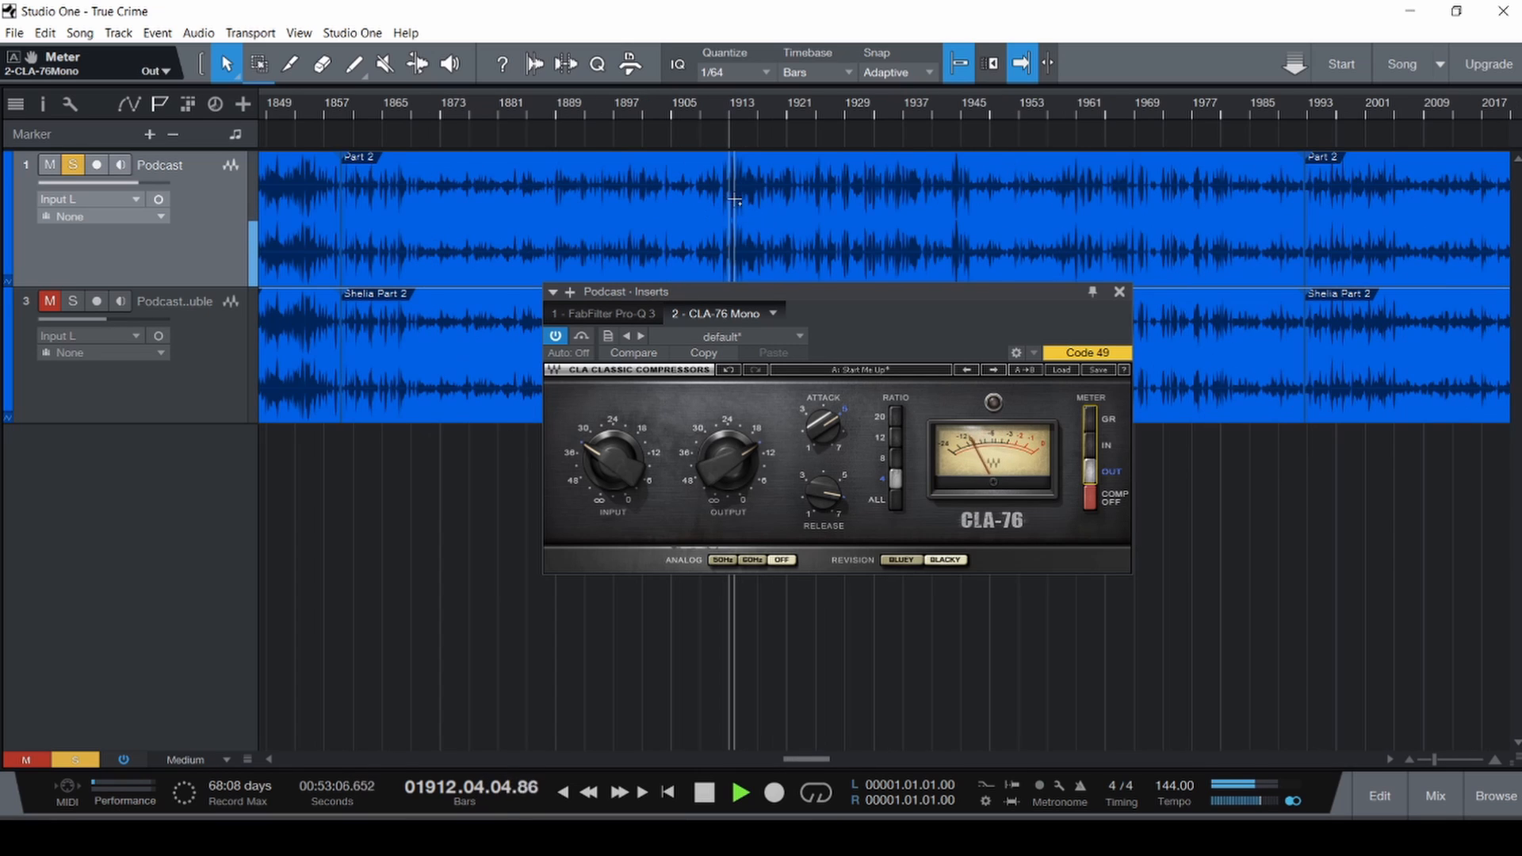
click(949, 200)
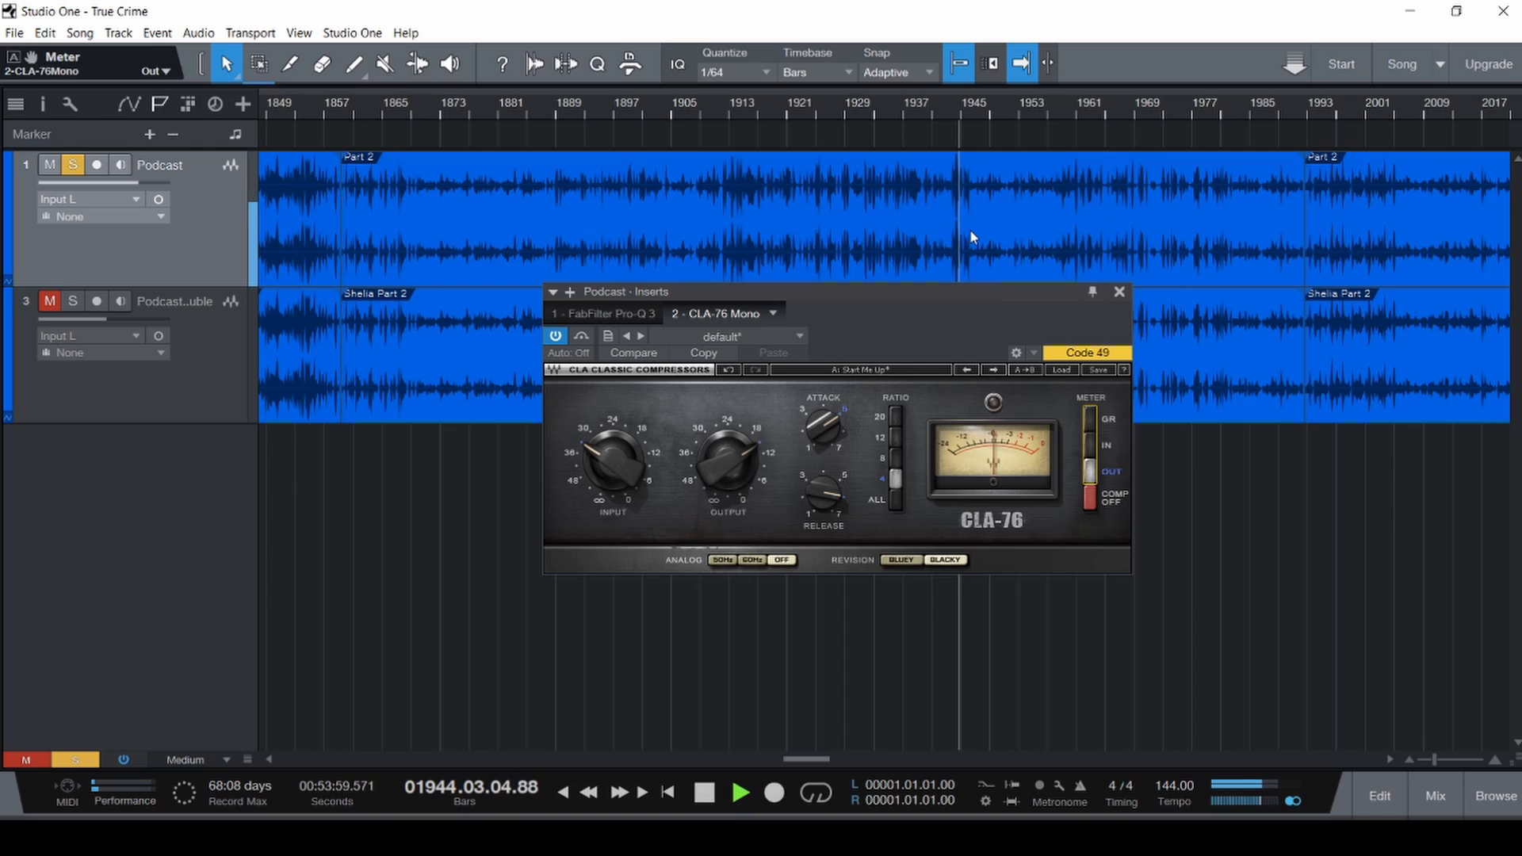
key(space)
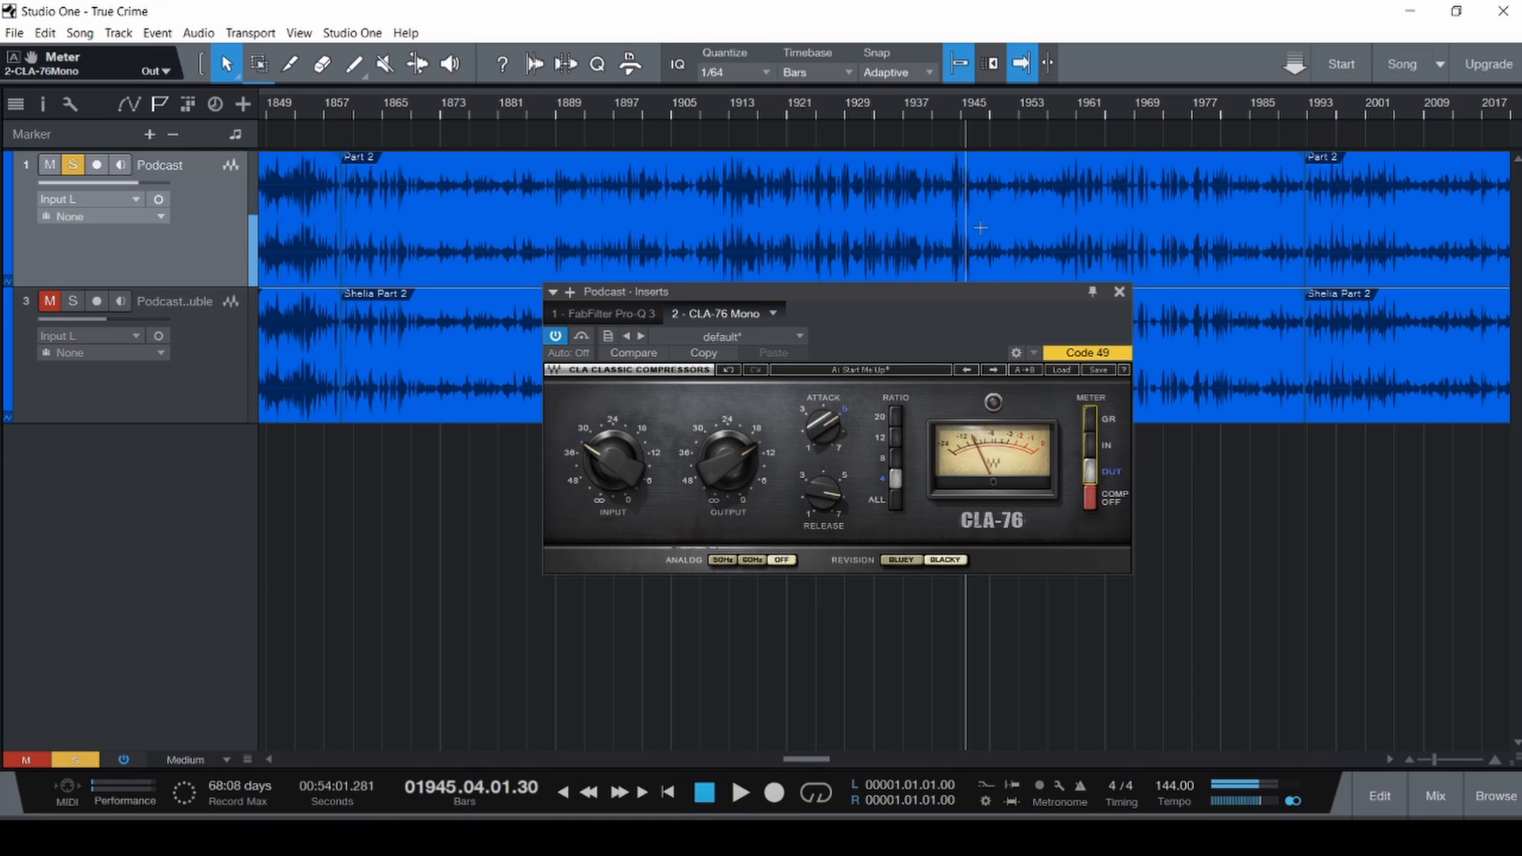
Switch the voice compressor's meter to GR and copy the Podcast channel's CLA-76 Mono insert onto the PodcastDouble channel.
click(1094, 425)
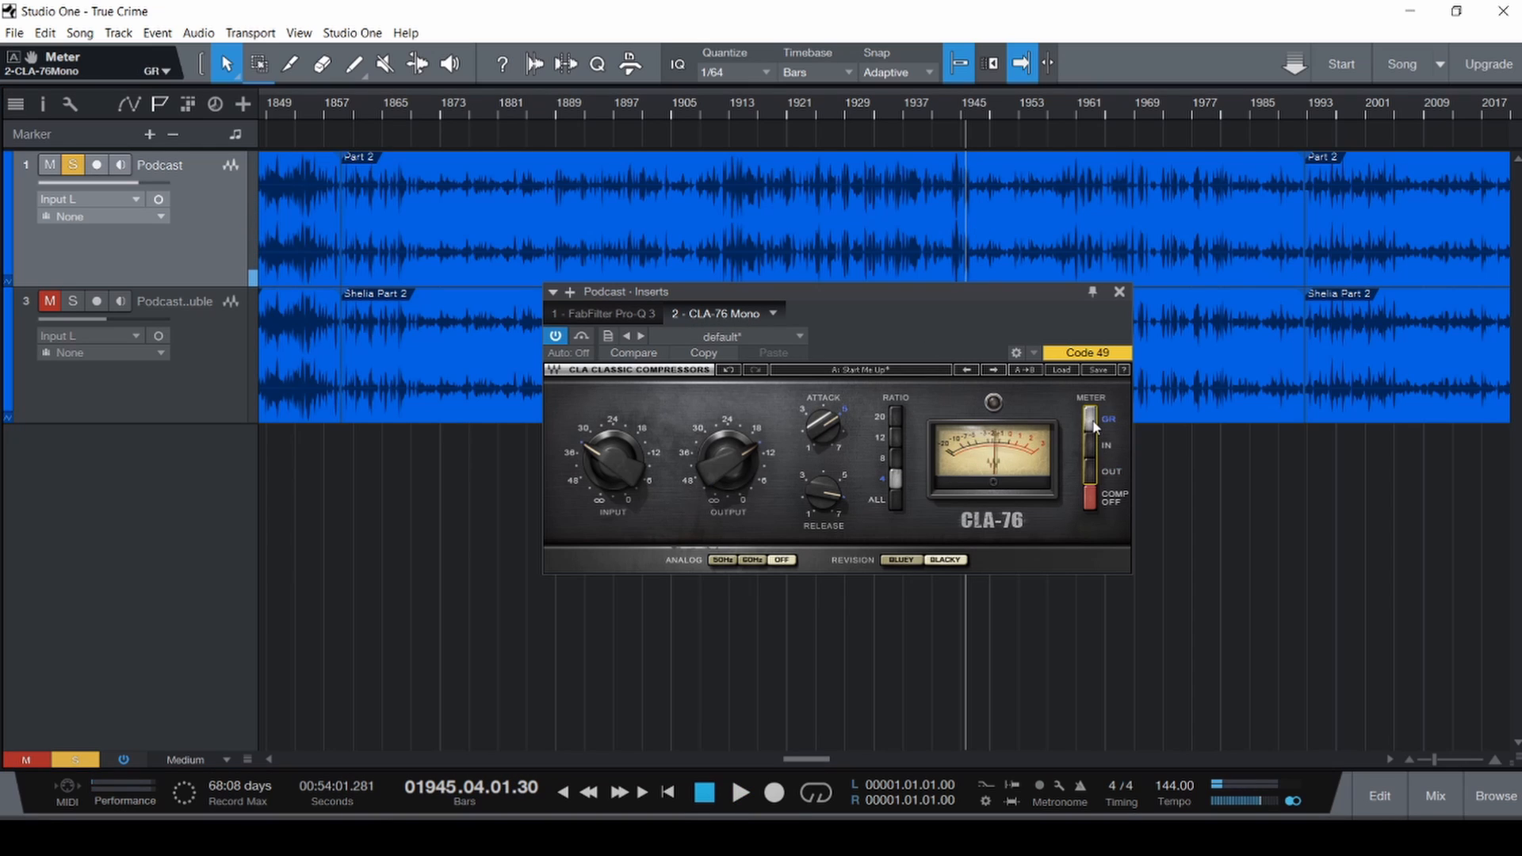
key(F3)
click(1119, 291)
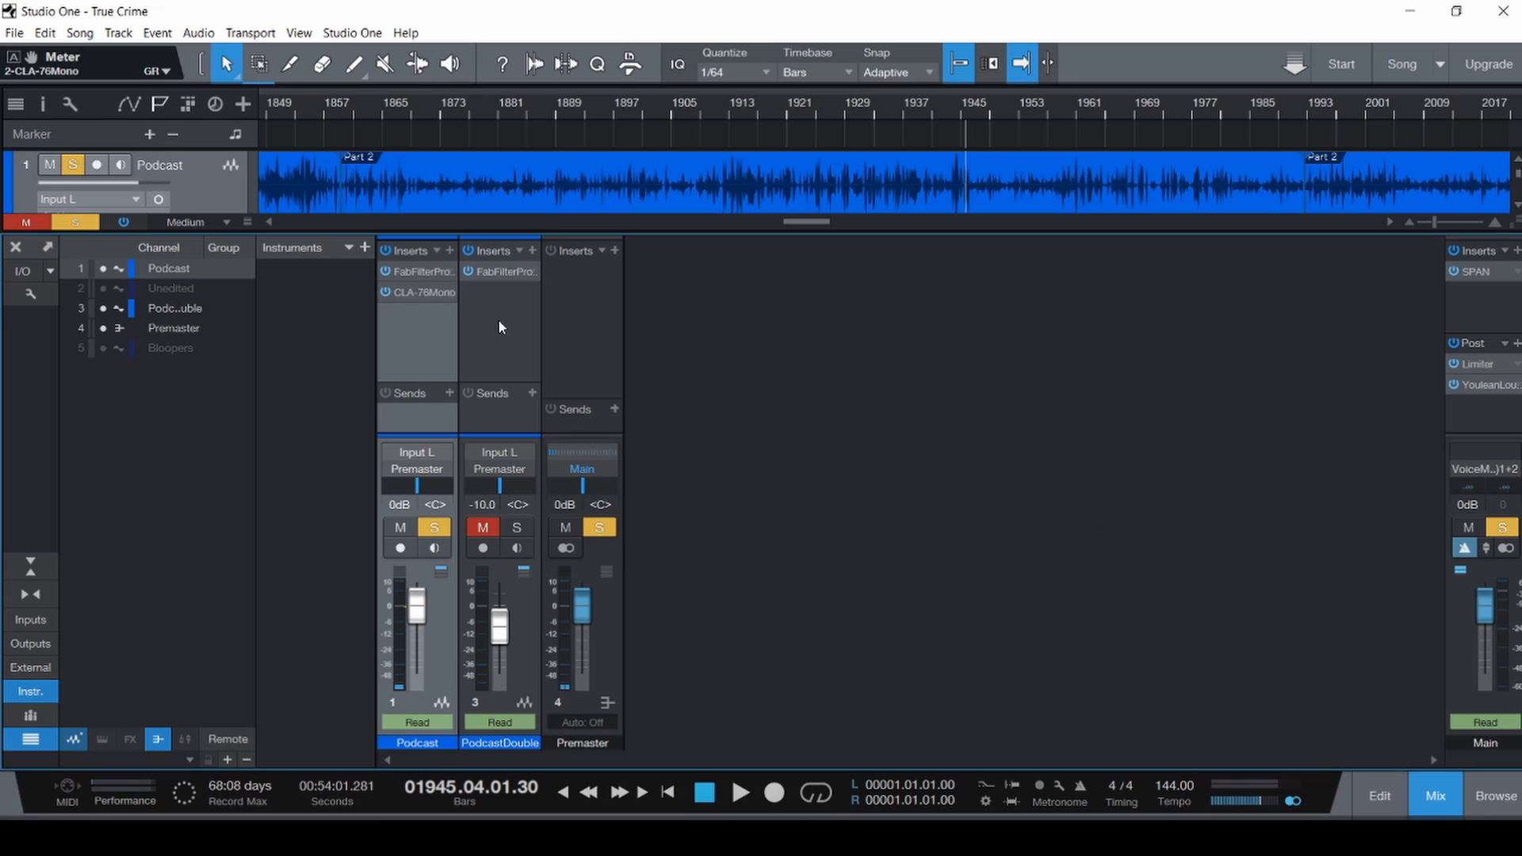
drag(418, 293, 499, 292)
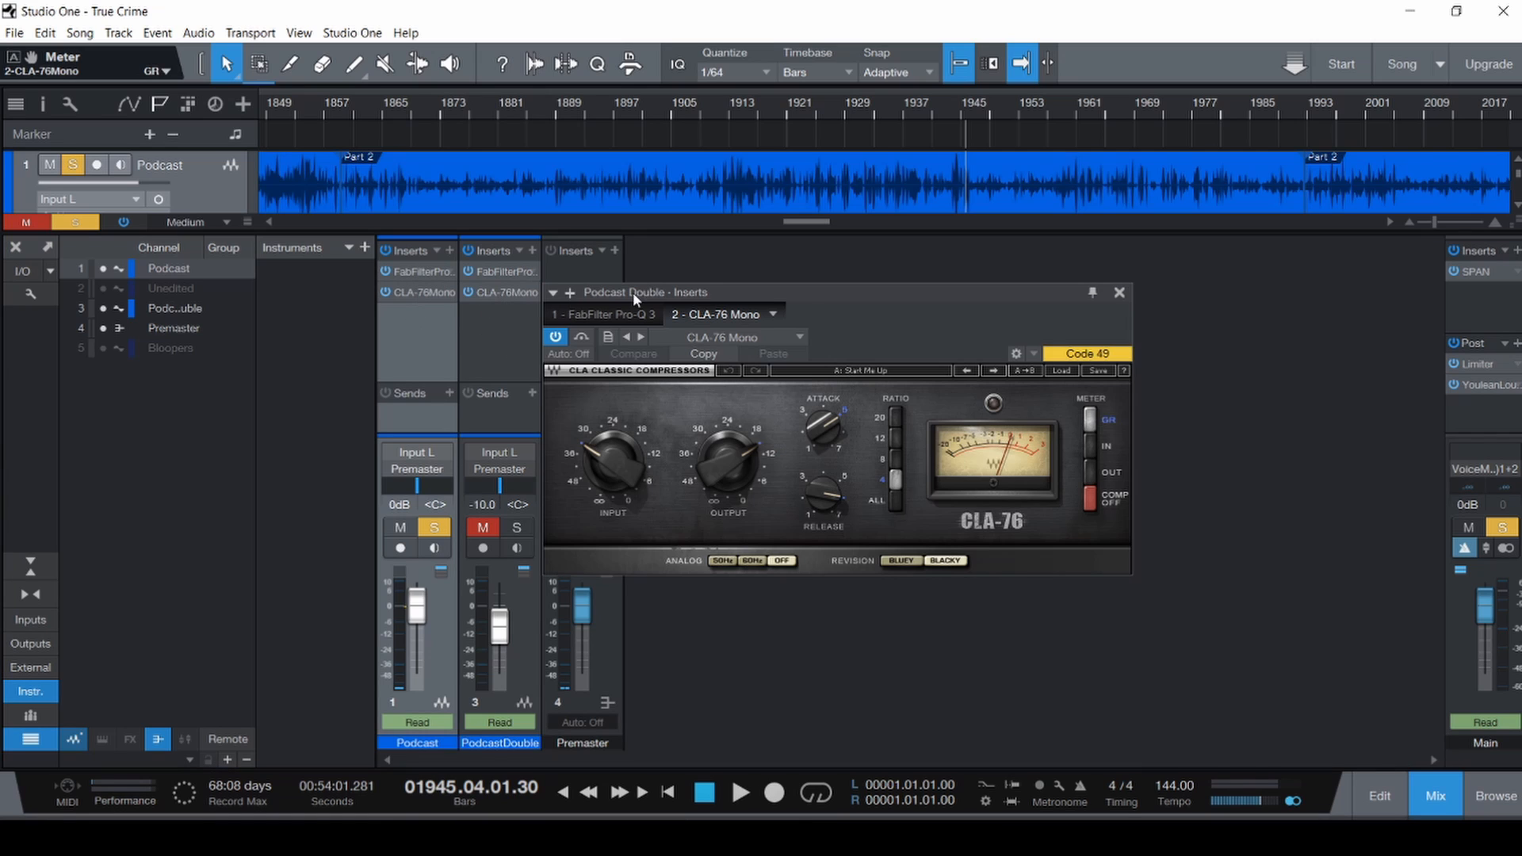
click(1119, 293)
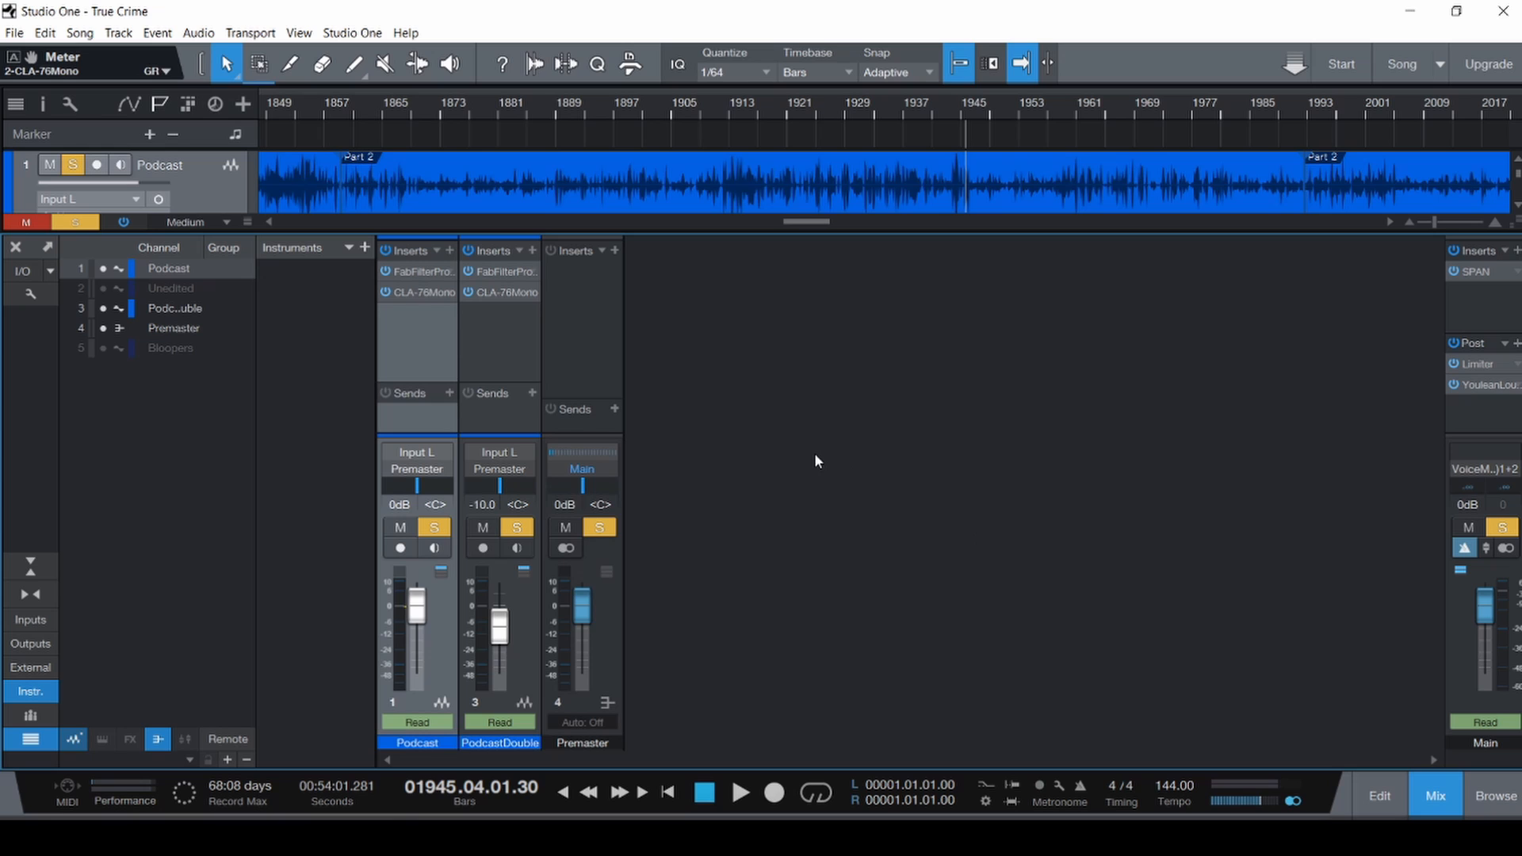
Play both voice tracks together and check the main output's integrated loudness in Youlean Loudness Meter 2.
key(space)
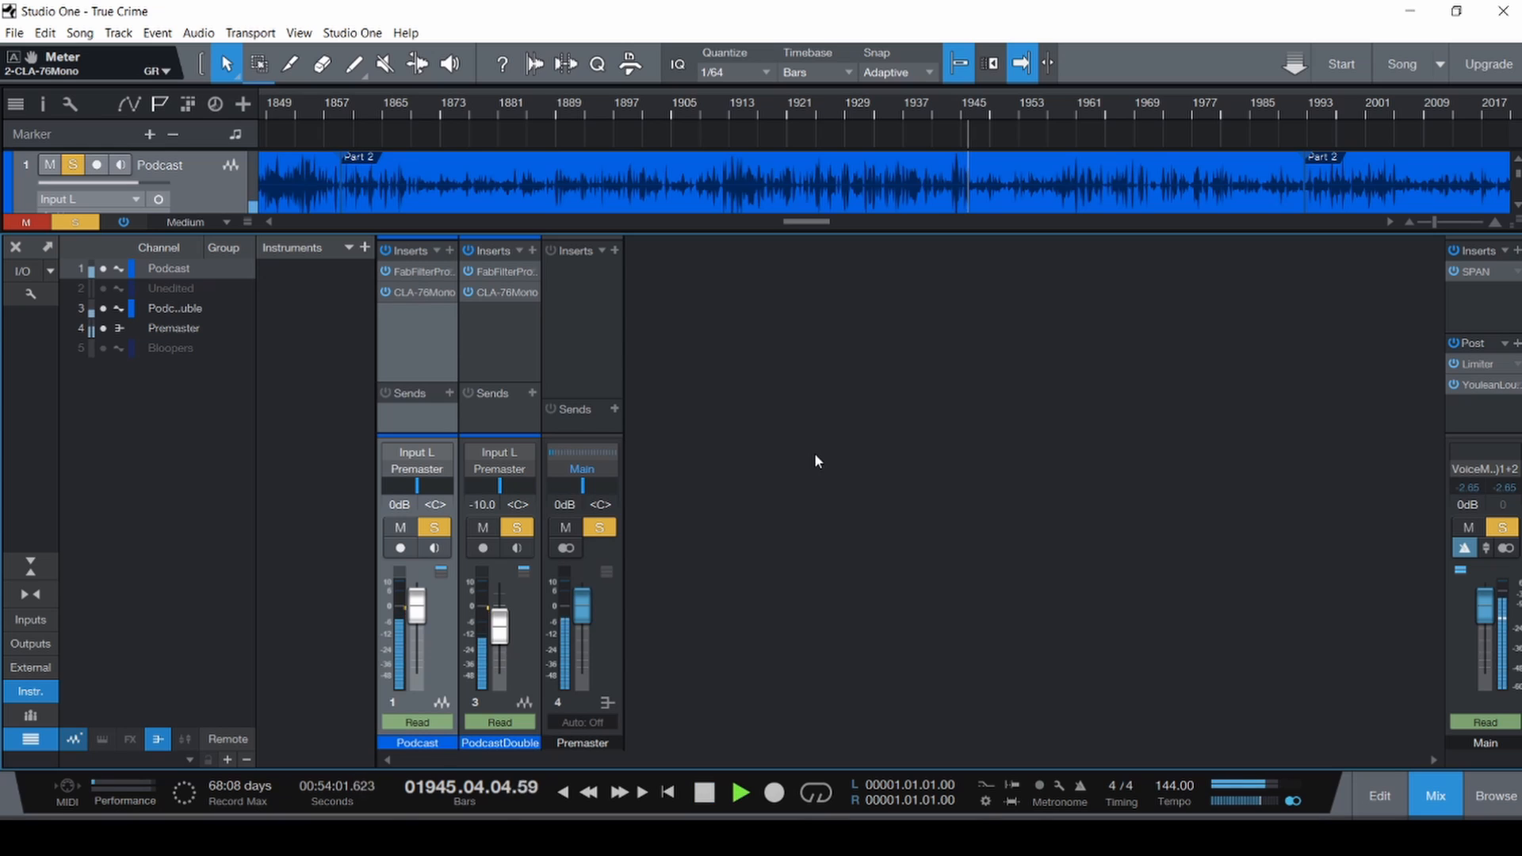
click(1490, 386)
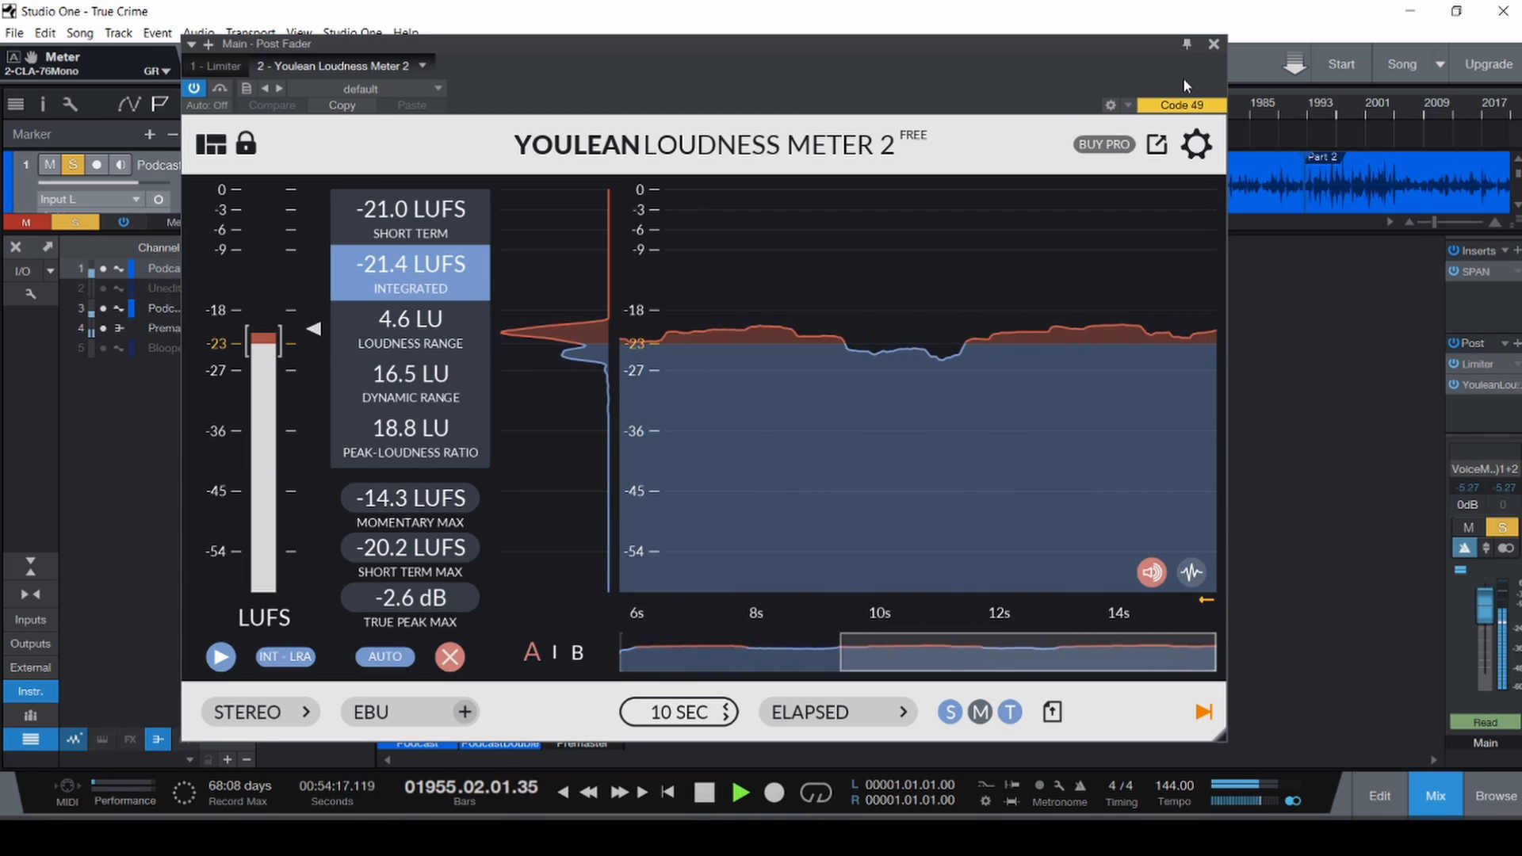
click(1213, 44)
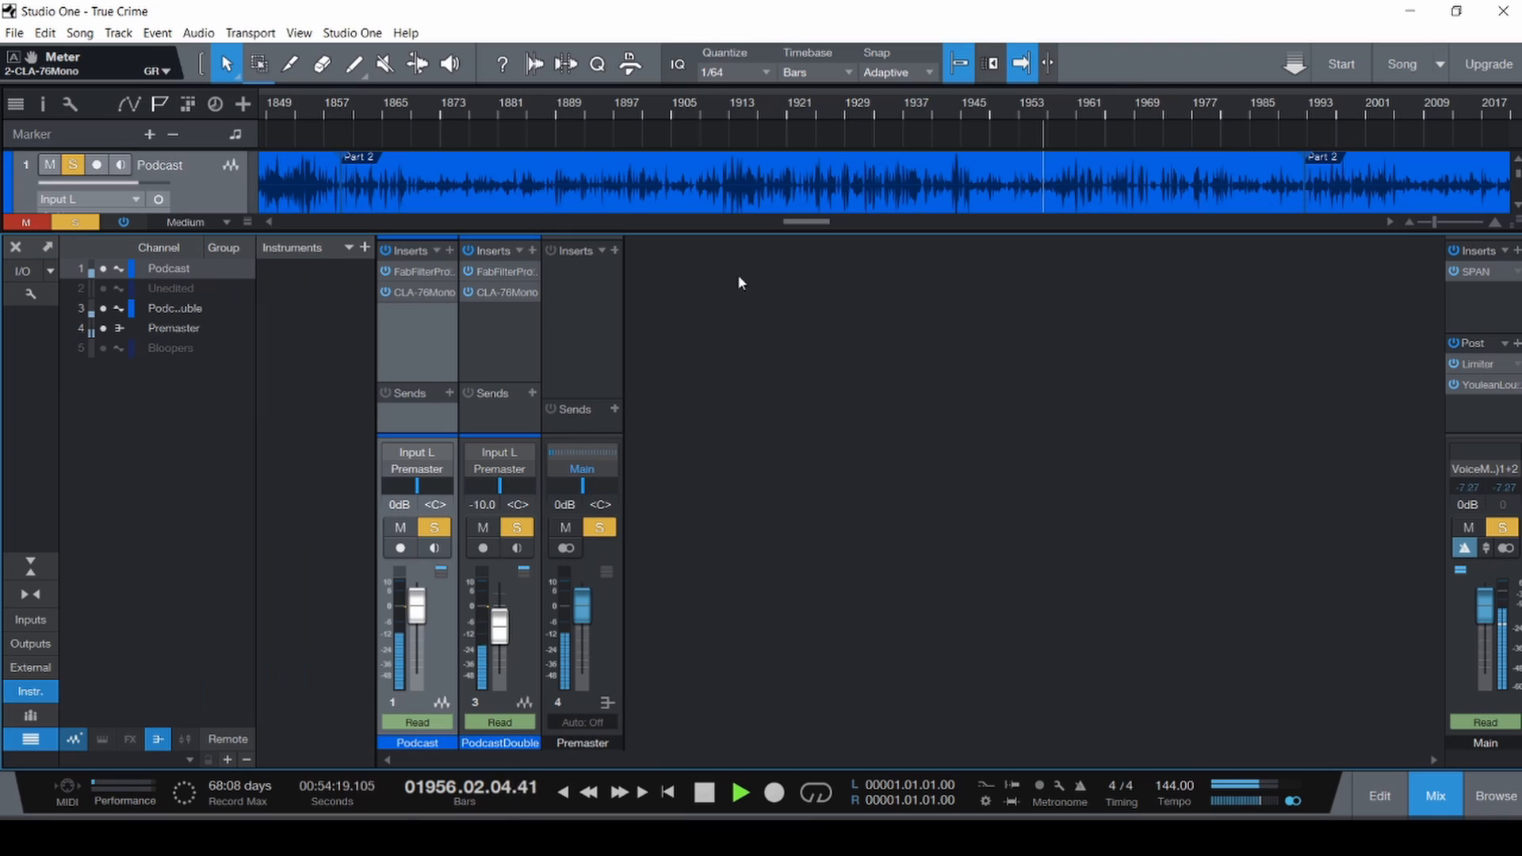
Insert a CLA-76 Mono compressor on the Premaster bus and move its window clear of the channel strips.
click(556, 310)
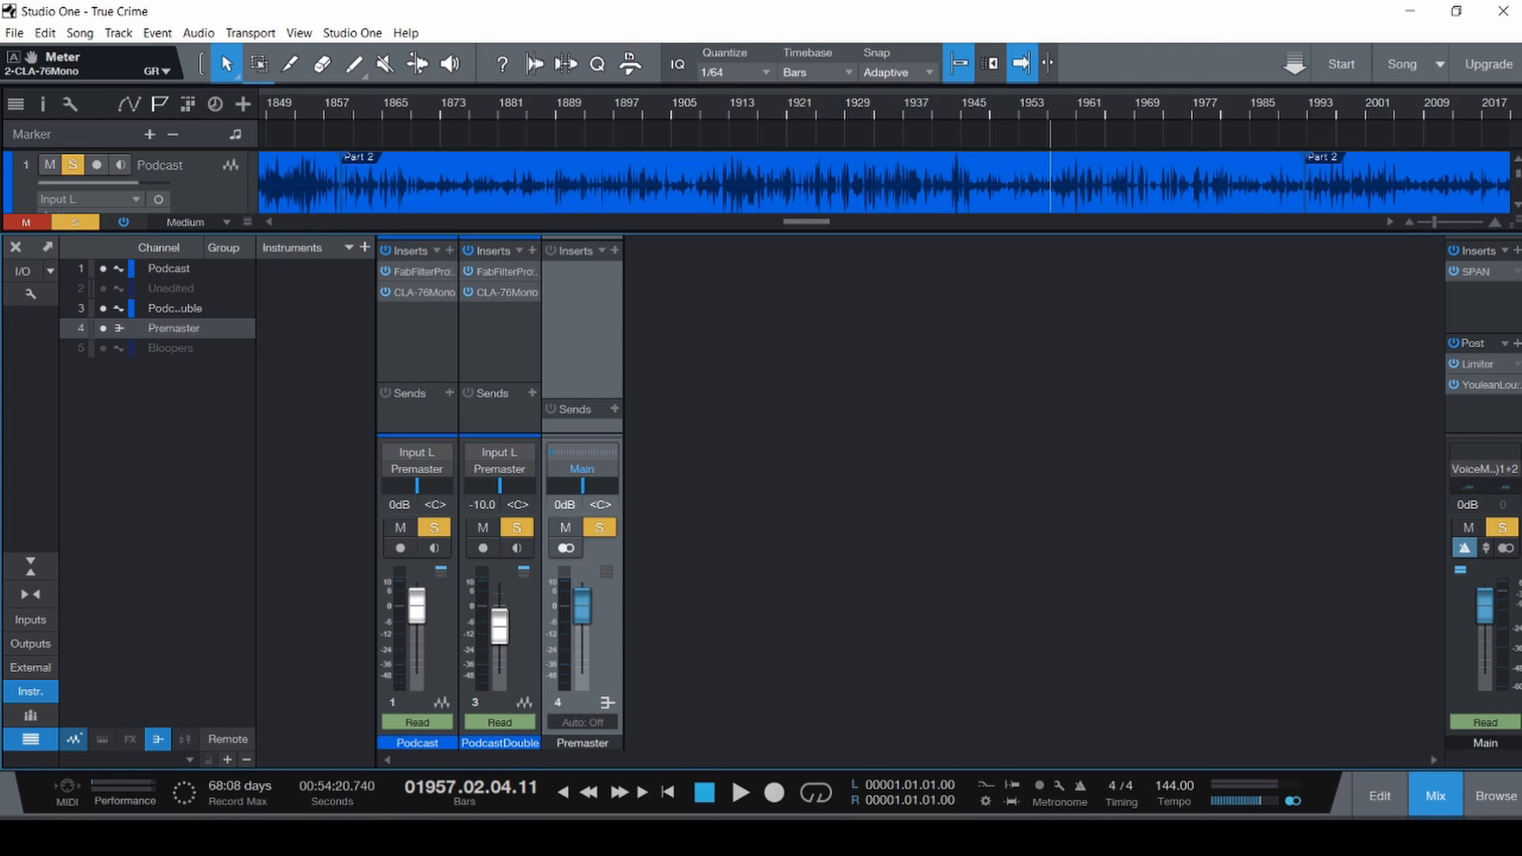
click(615, 250)
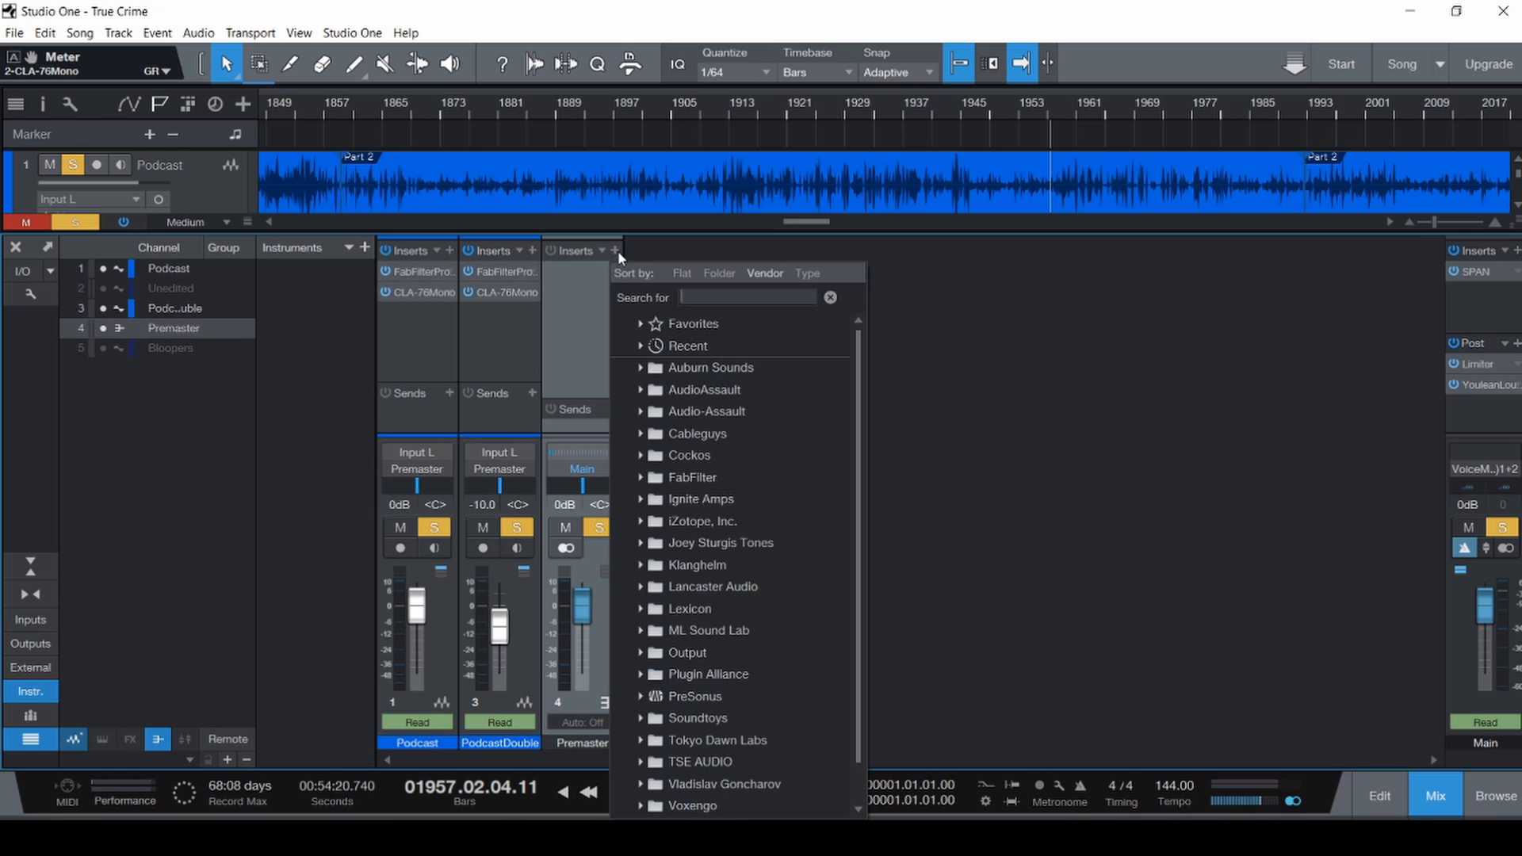
text(cla)
key(Return)
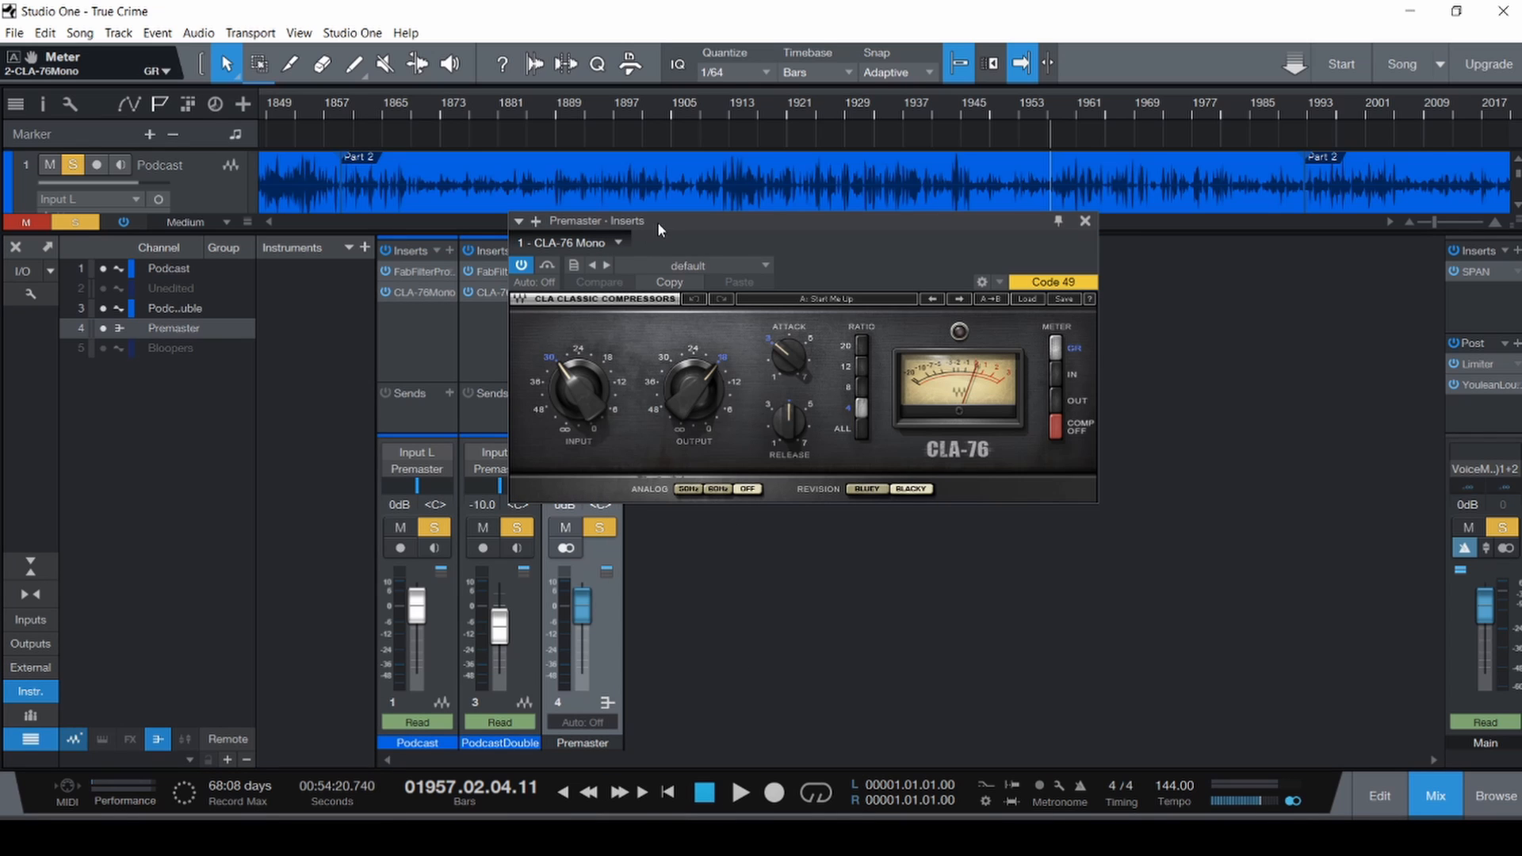
drag(658, 222, 848, 239)
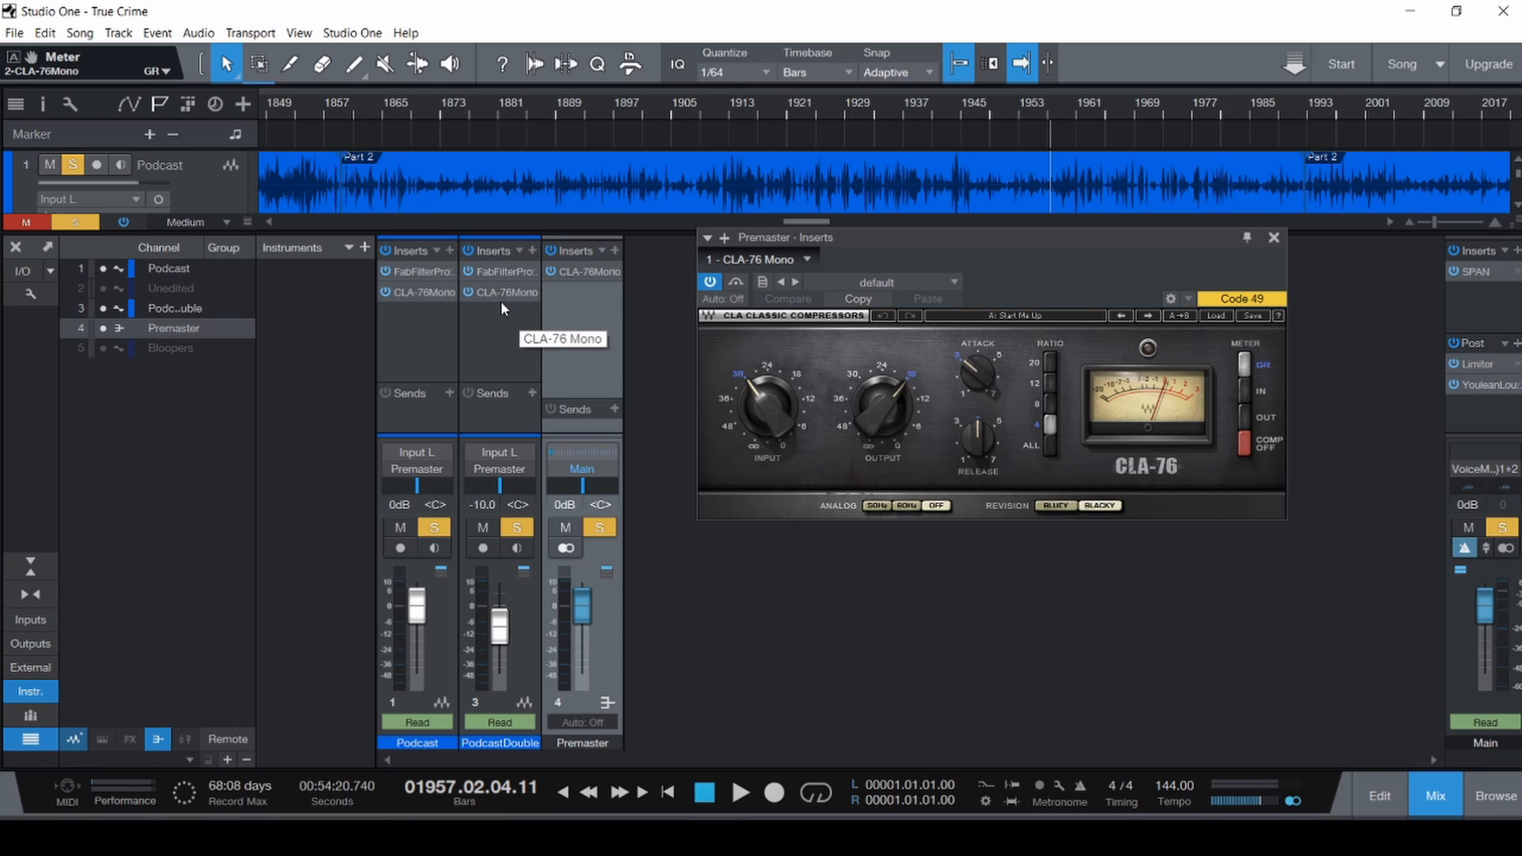
Hide the mixer and play from the song start to check the Premaster compressor's gain reduction.
key(F3)
key(Home)
key(space)
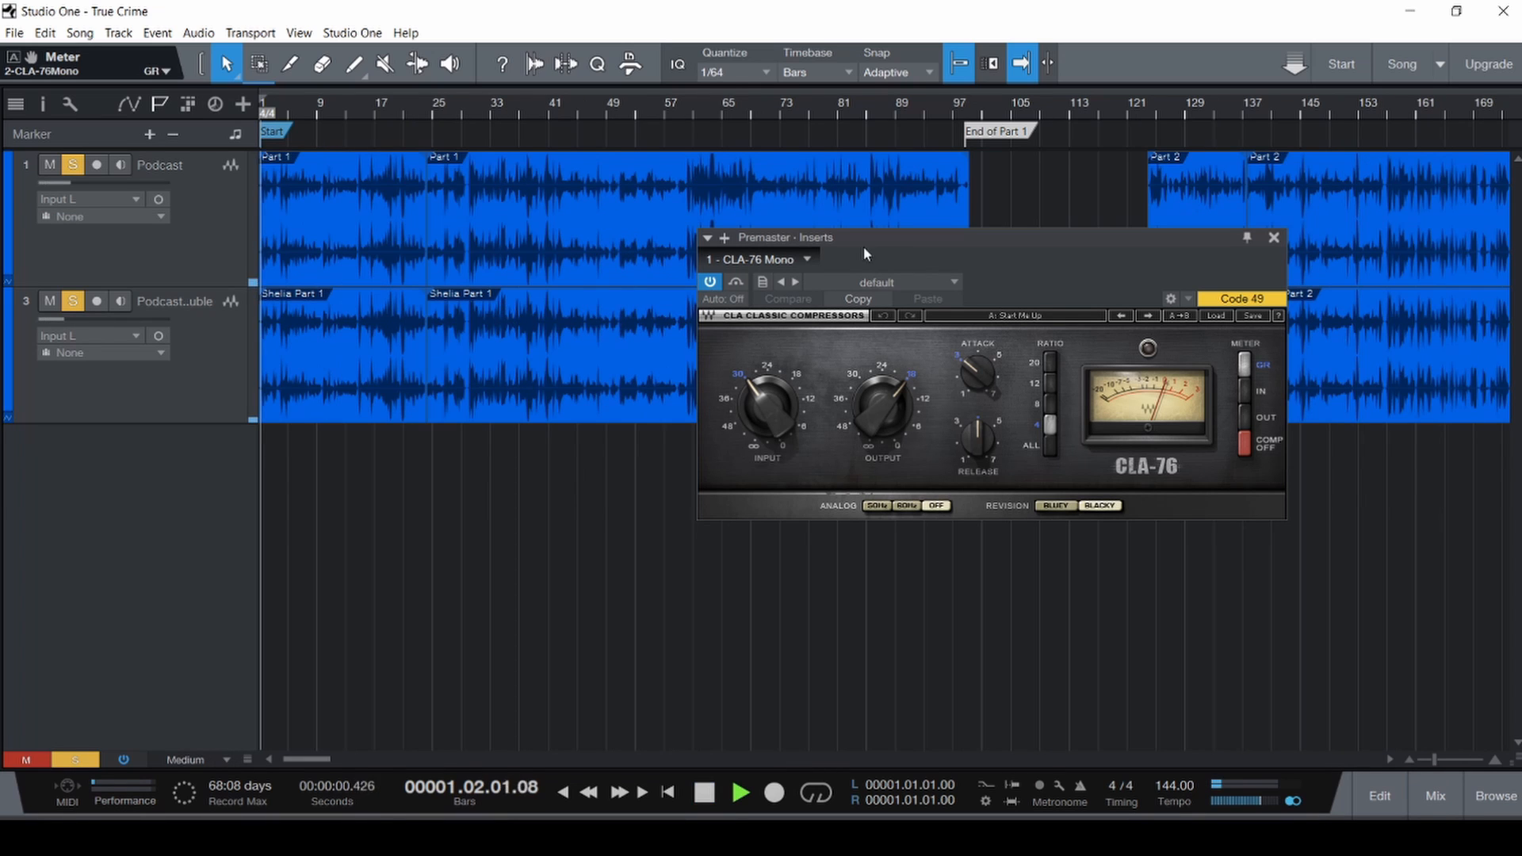
drag(863, 242, 677, 216)
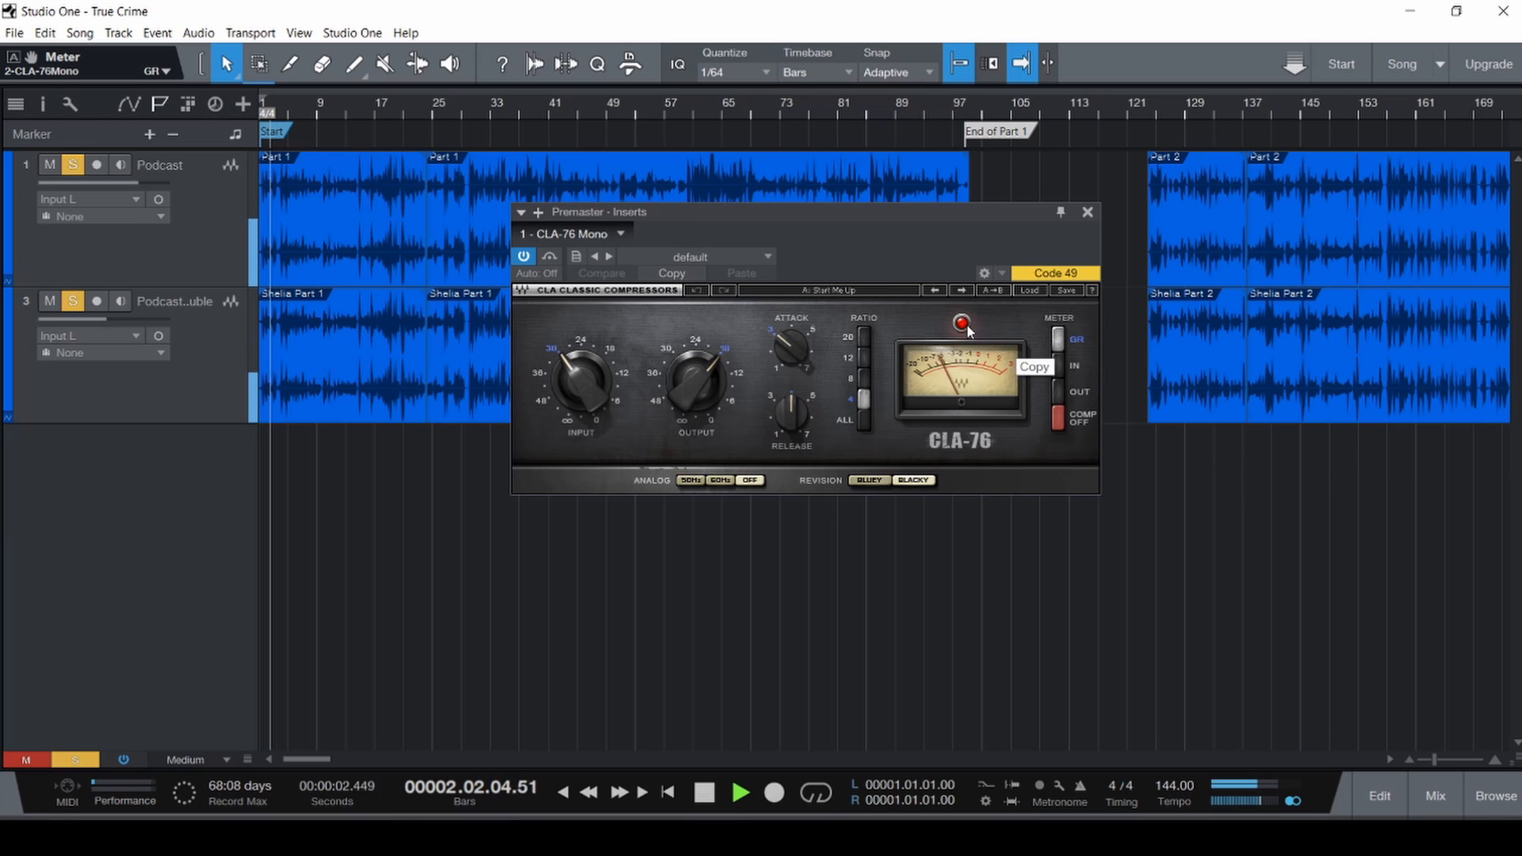
key(space)
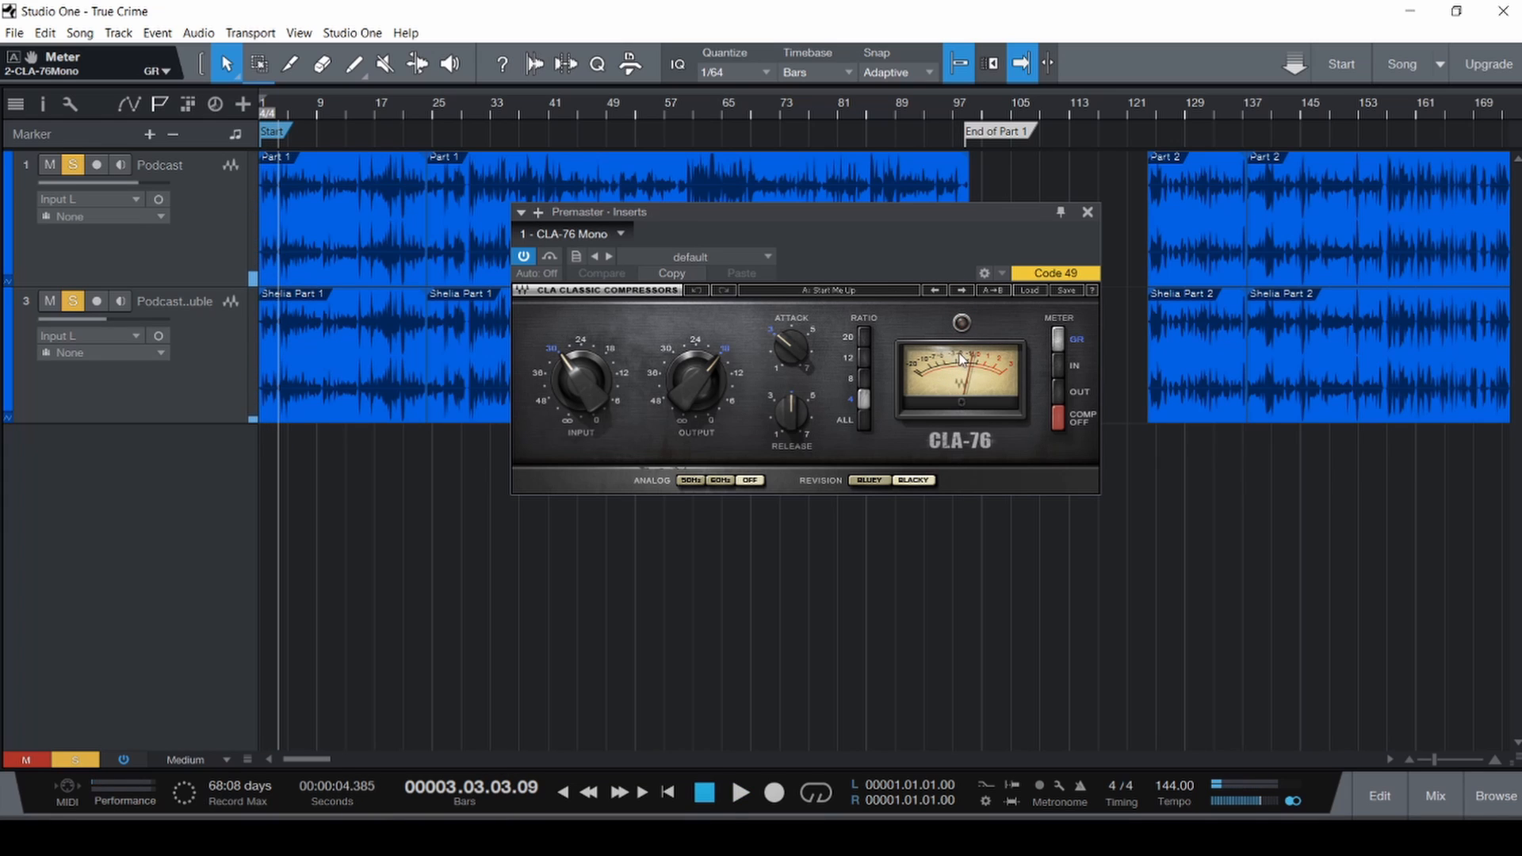
Play from the song start and lower the Premaster CLA-76 input to -36.0.
key(Home)
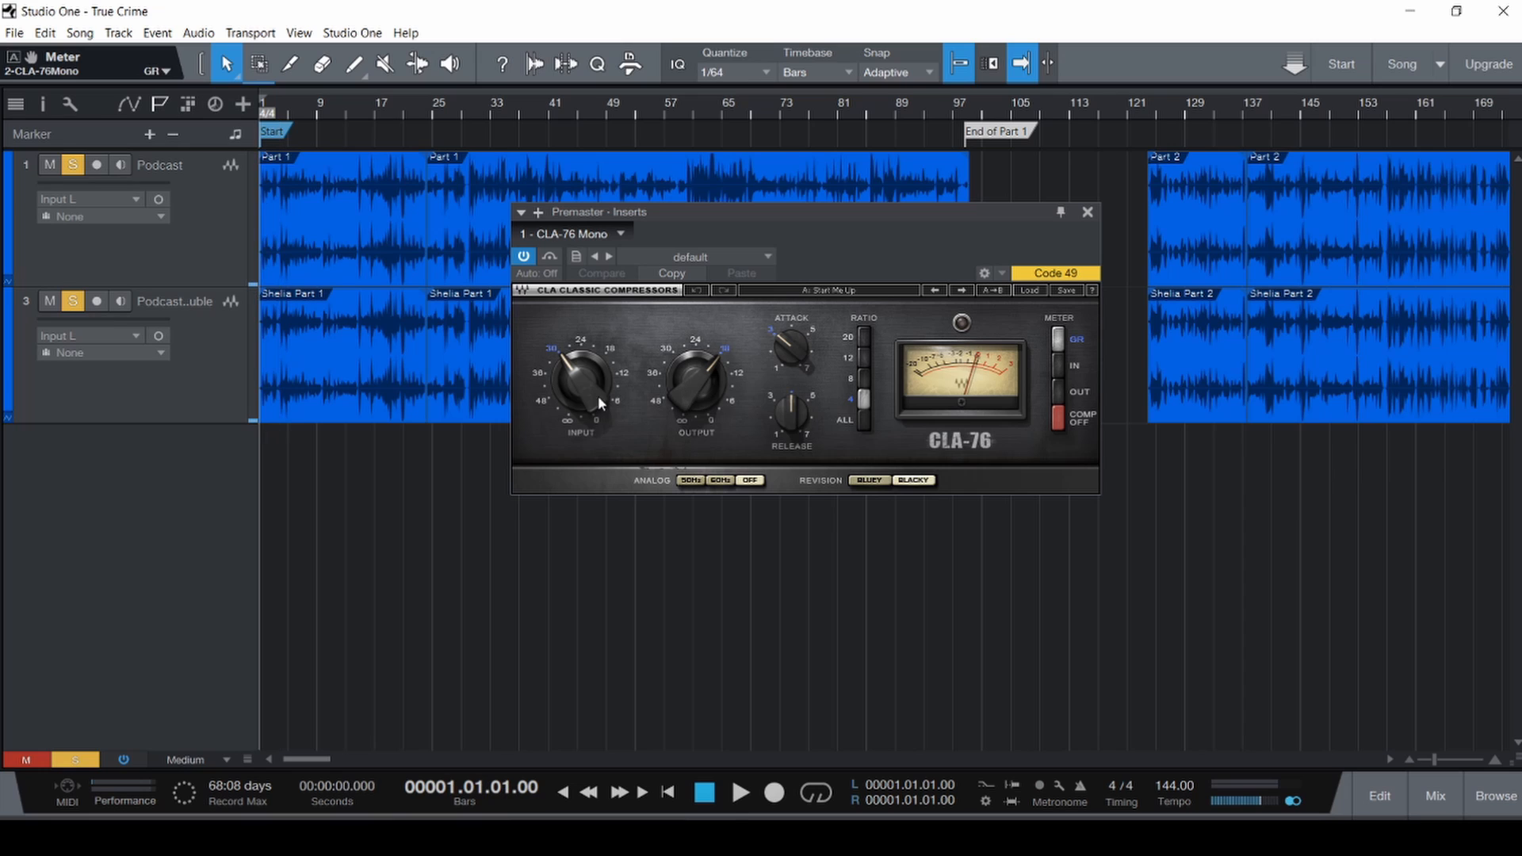
key(space)
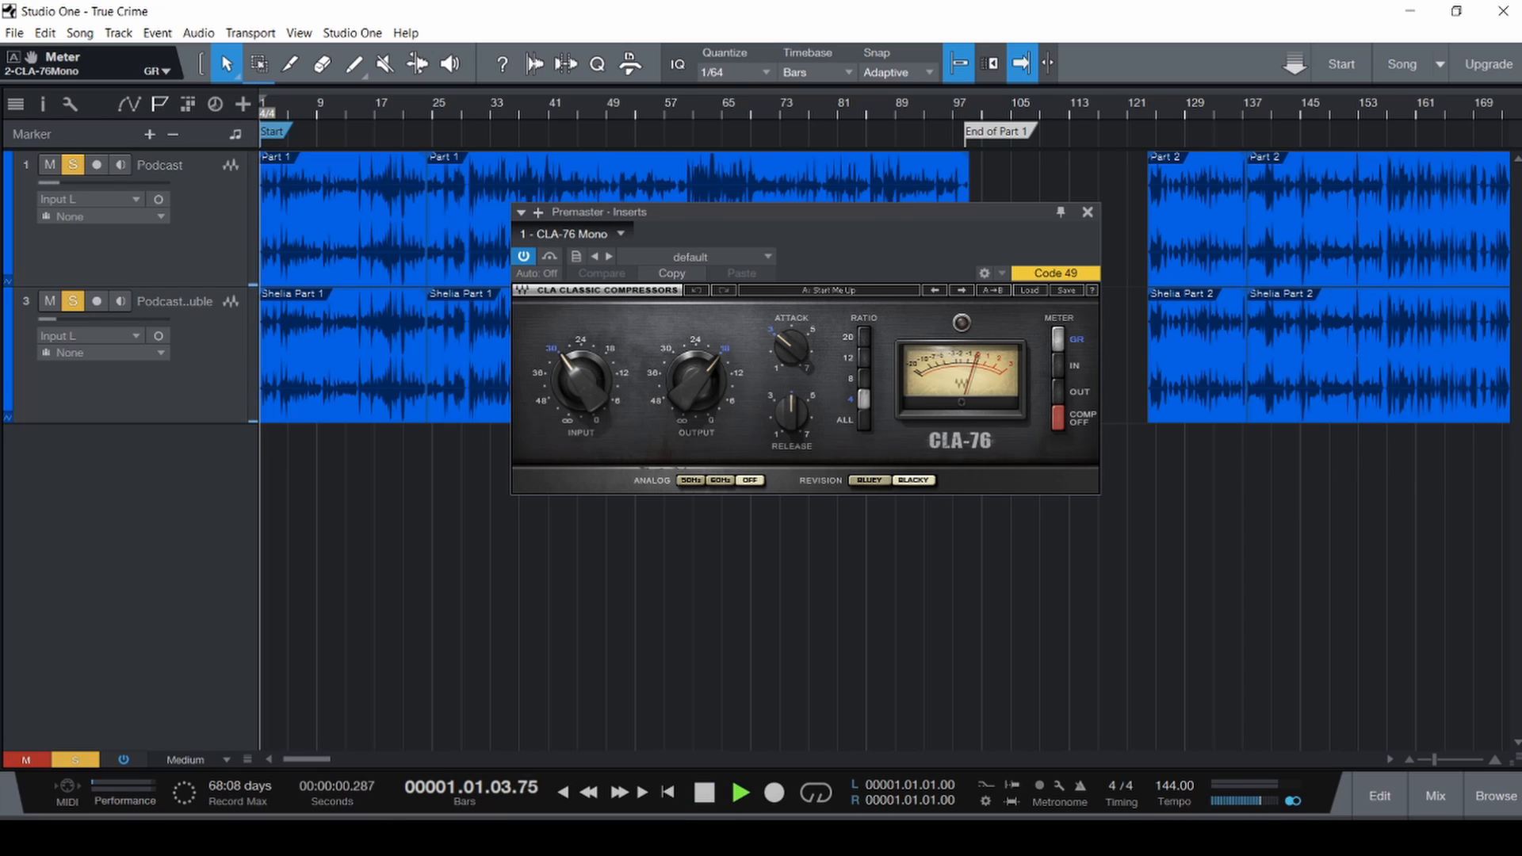
drag(586, 379, 587, 410)
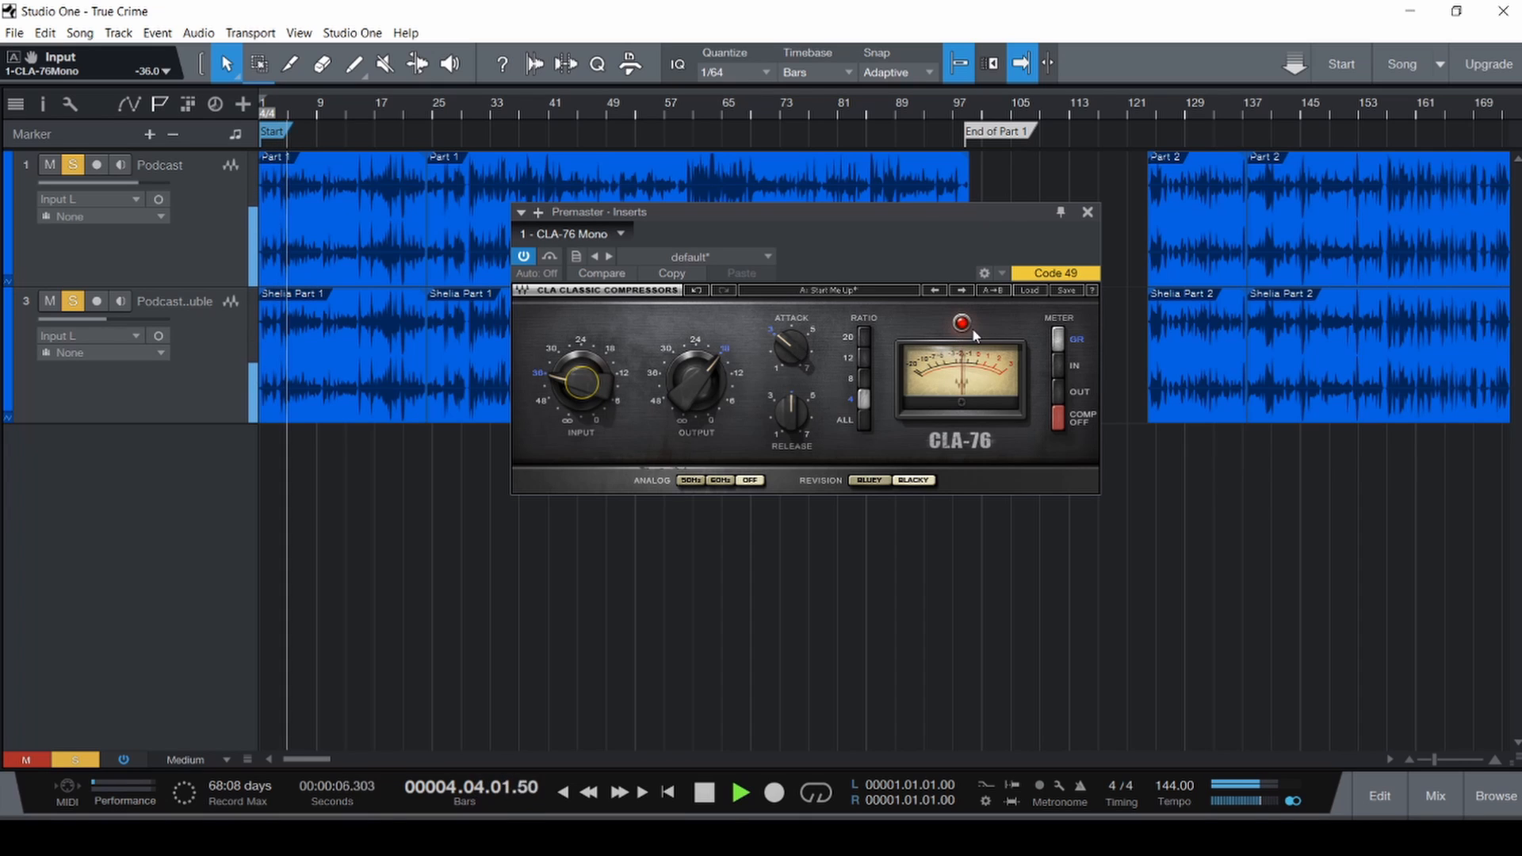
Replay from the song start with the Premaster CLA-76 meter set to IN, check the incoming level, and stop playback.
key(comma)
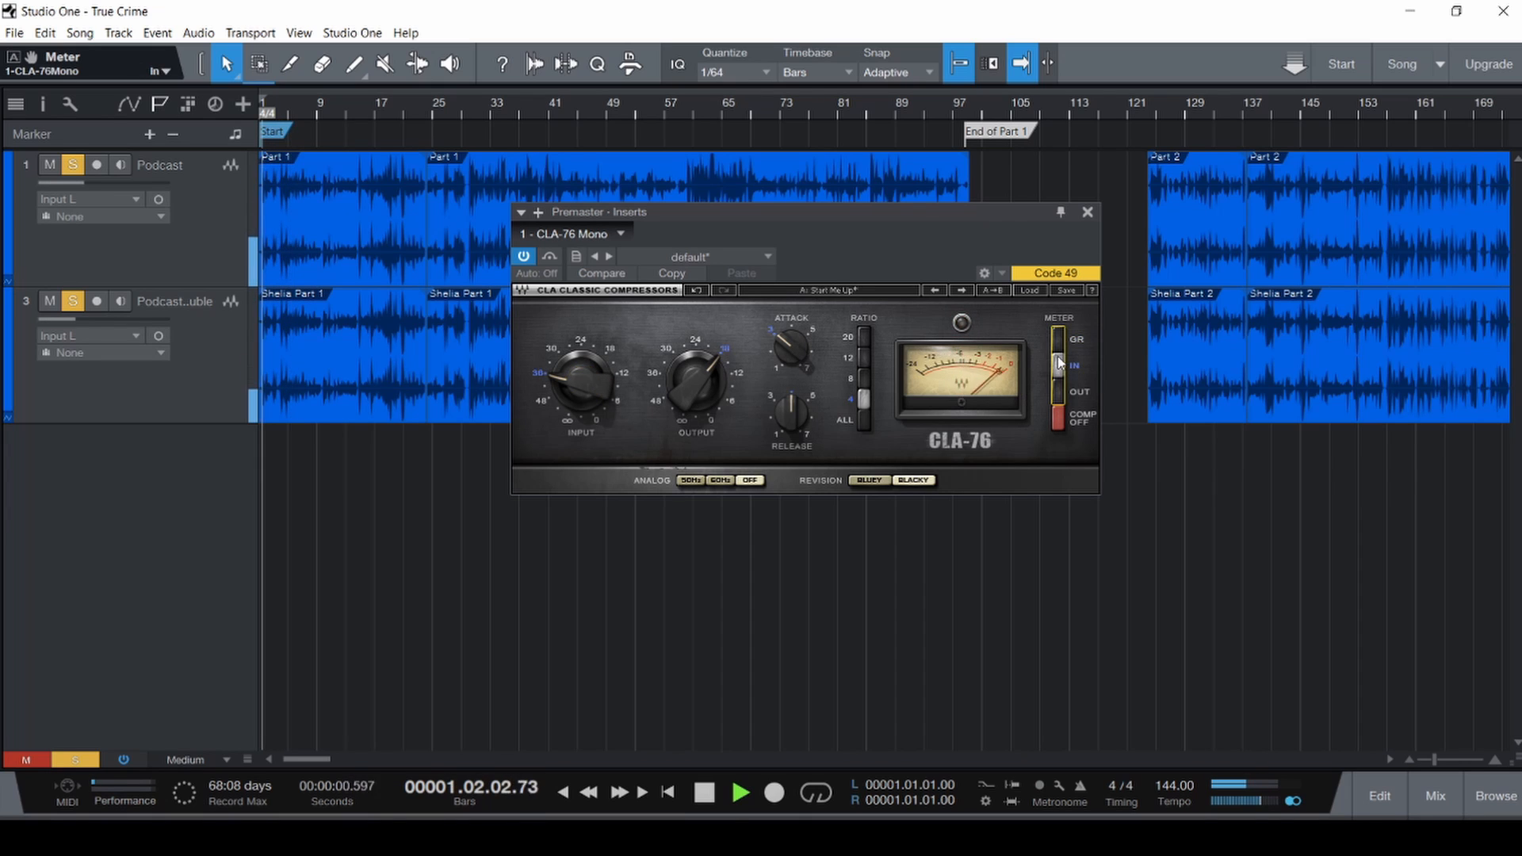
click(1058, 359)
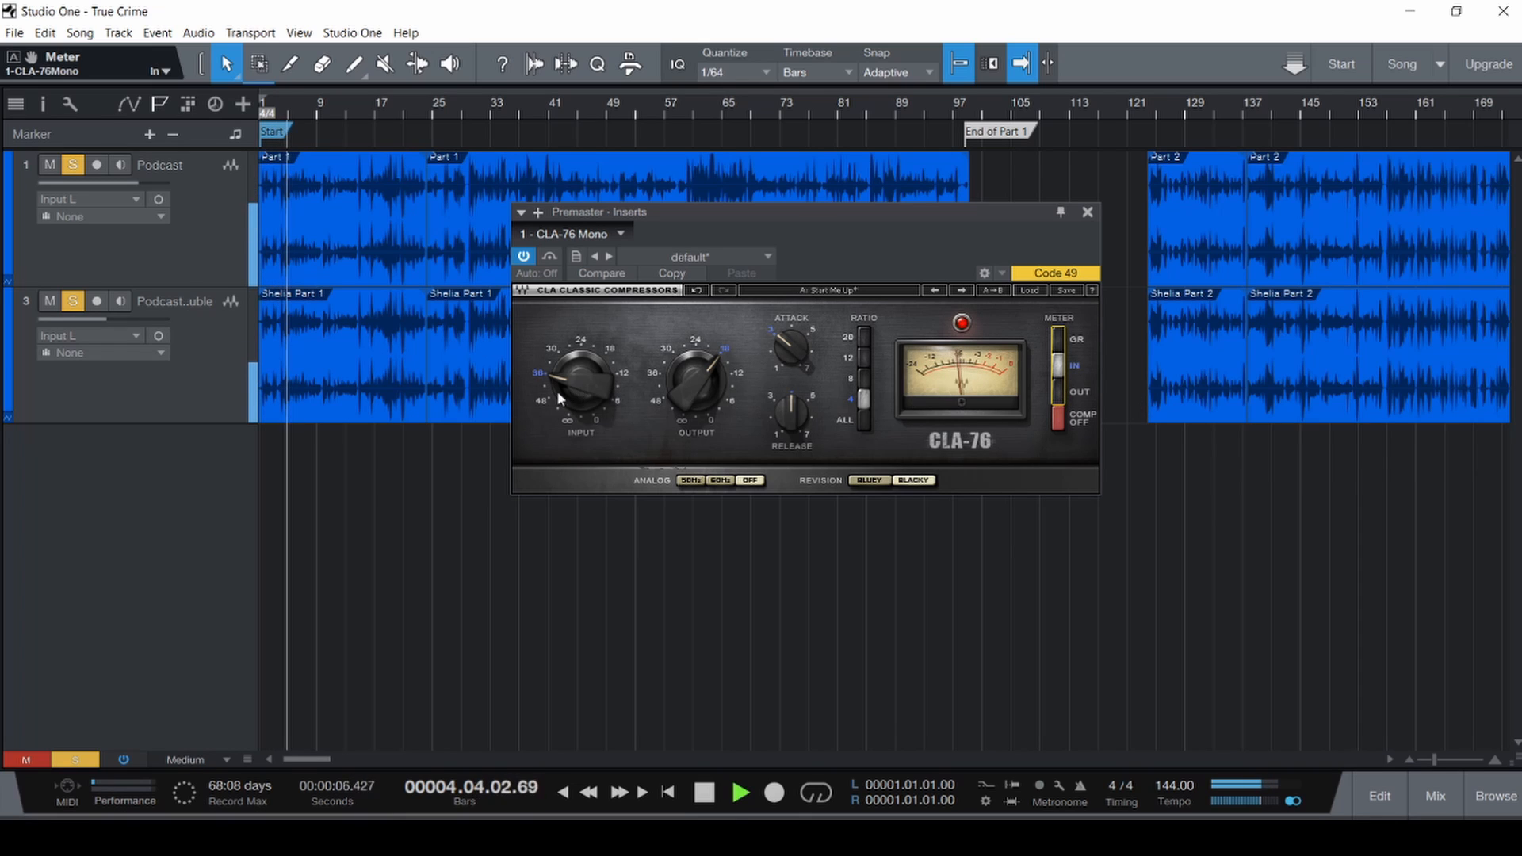
mouse_move(581, 383)
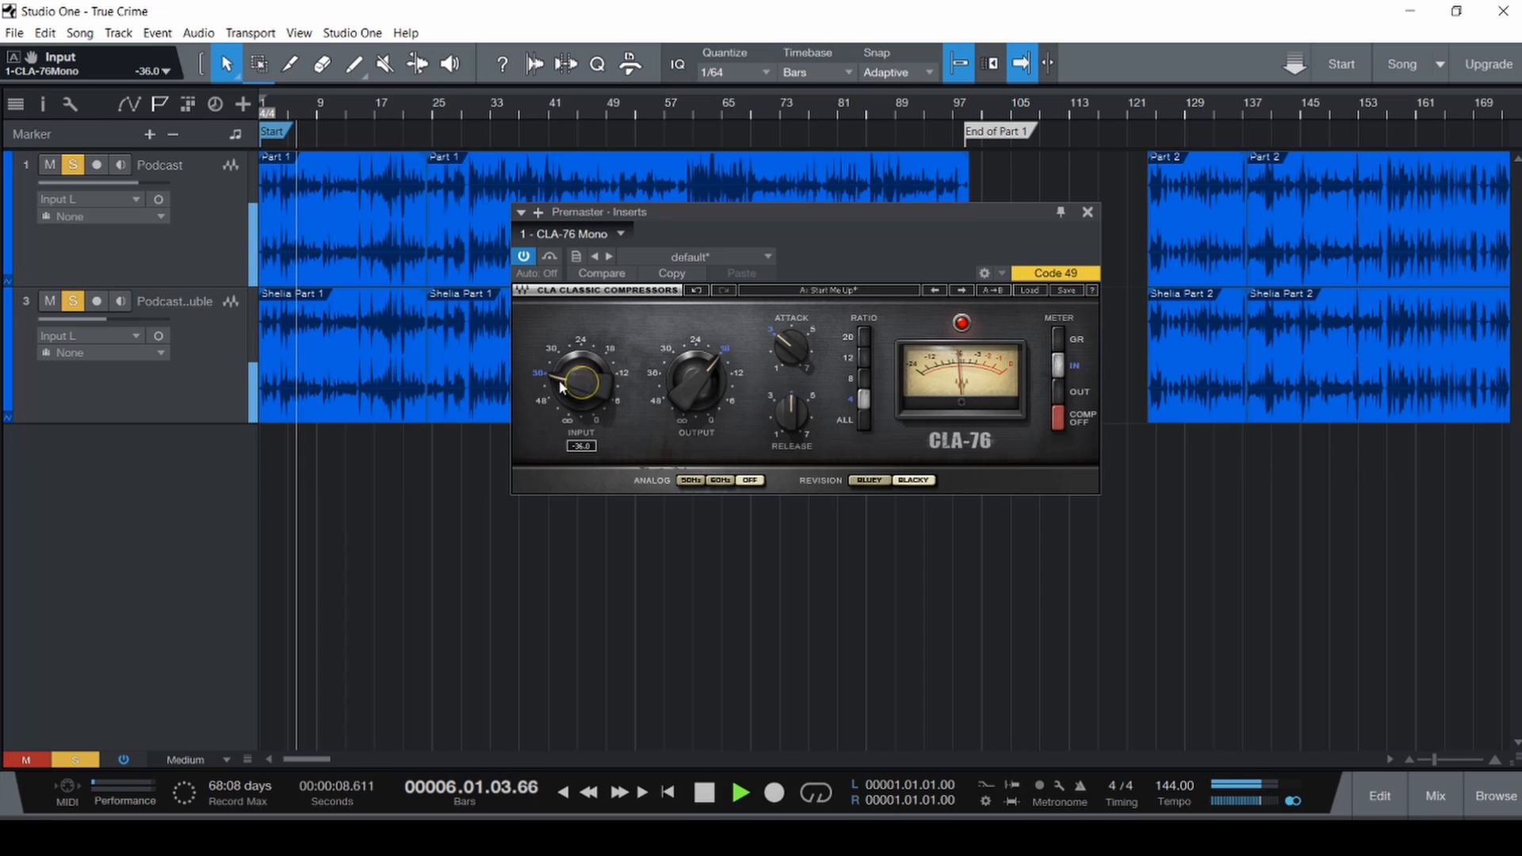
key(space)
Show the mixer and lower the Premaster bus volume to -2.5 dB.
key(F3)
drag(744, 207, 1065, 195)
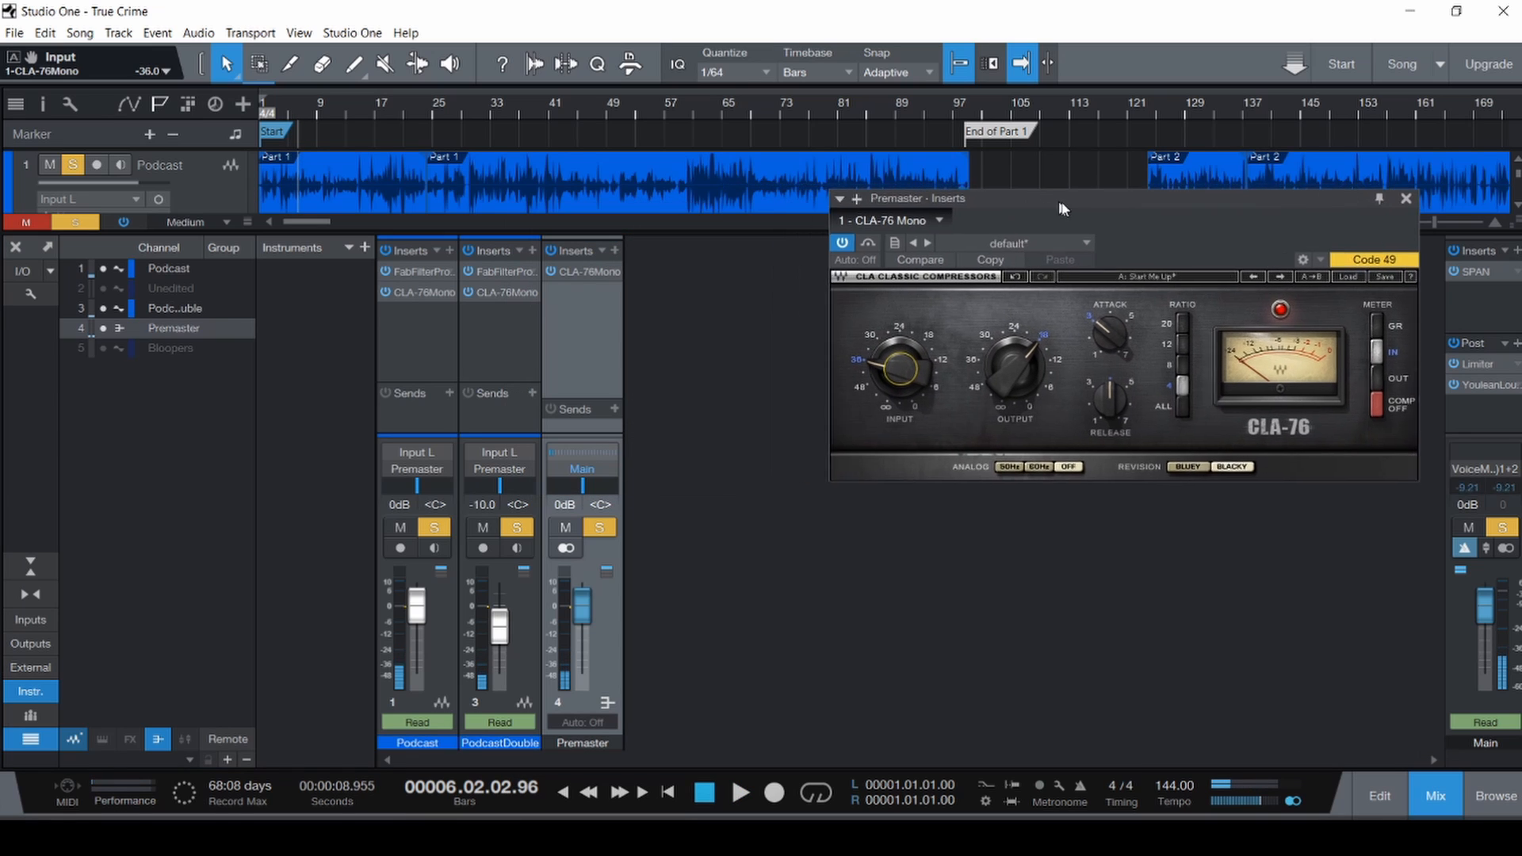
scroll(584, 614, down, 3)
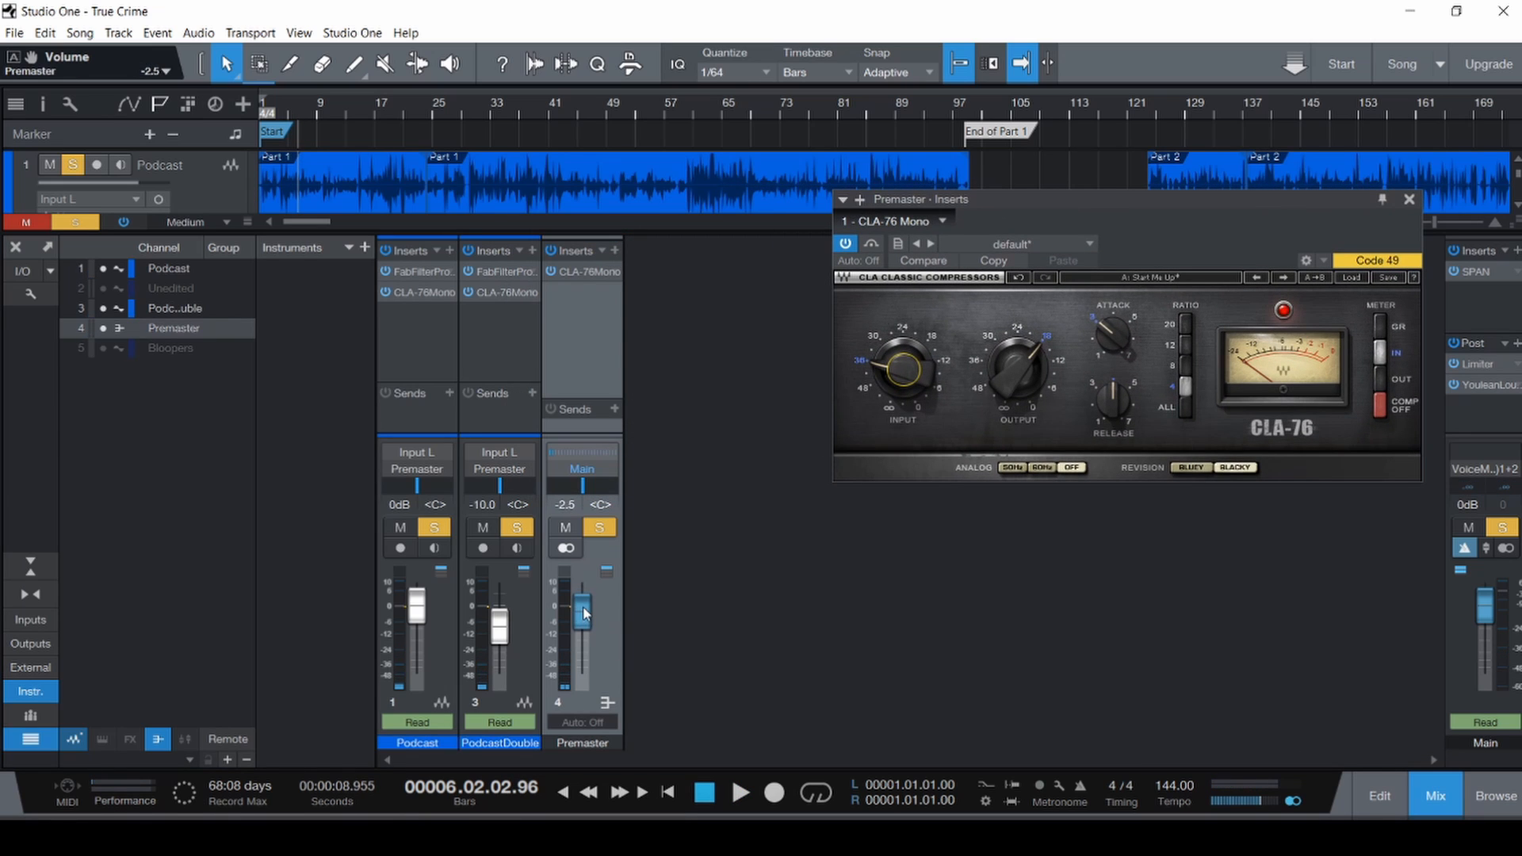
Play from the song start, lower the Premaster bus volume to -5.0 dB, and reposition the CLA-76 window while watching its meter.
key(comma)
key(space)
scroll(584, 613, down, 1)
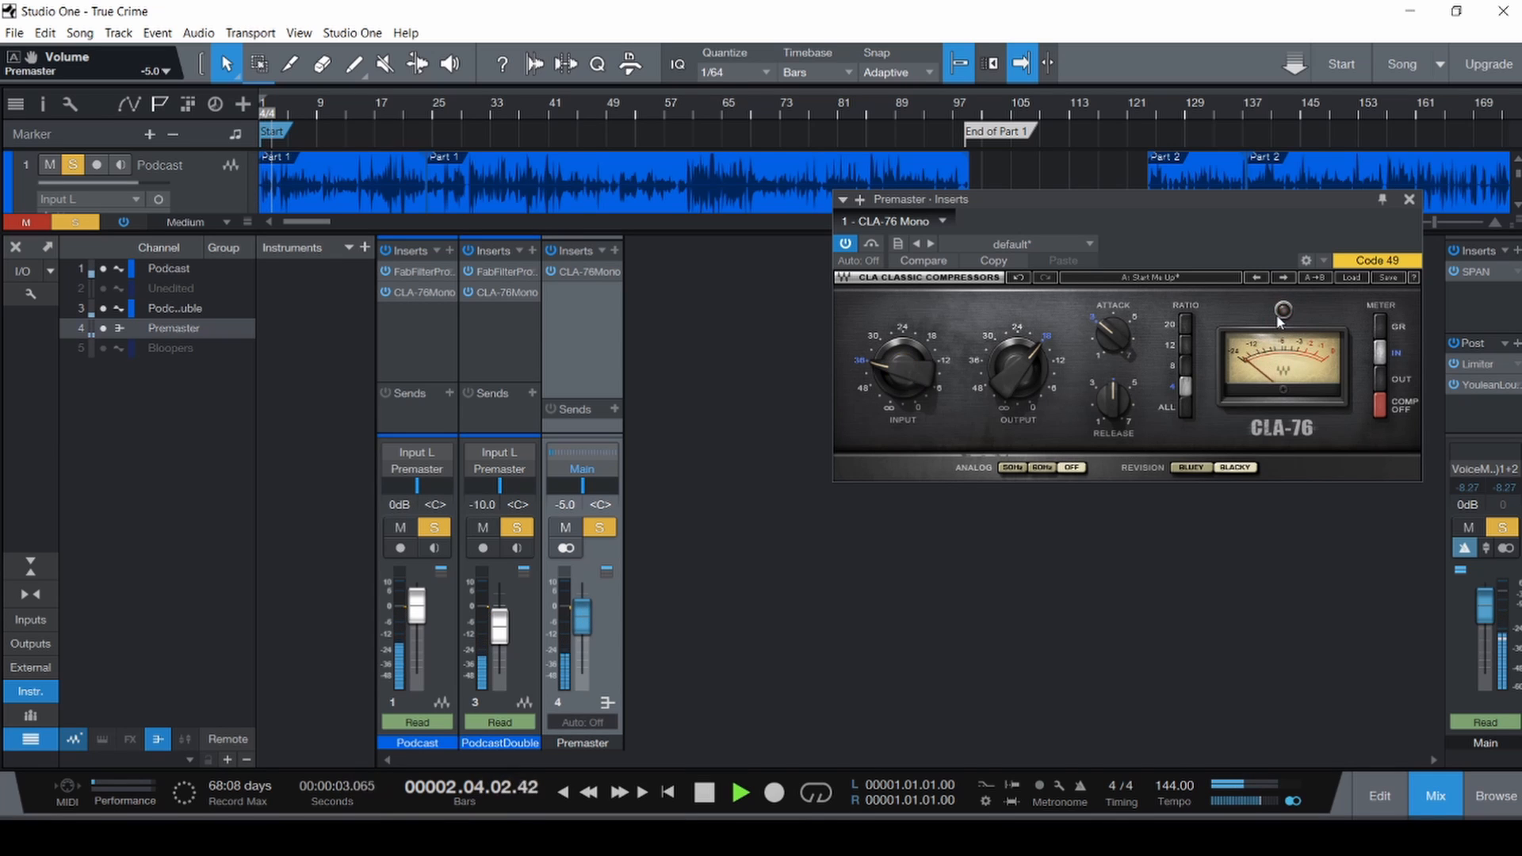
drag(1258, 193, 982, 211)
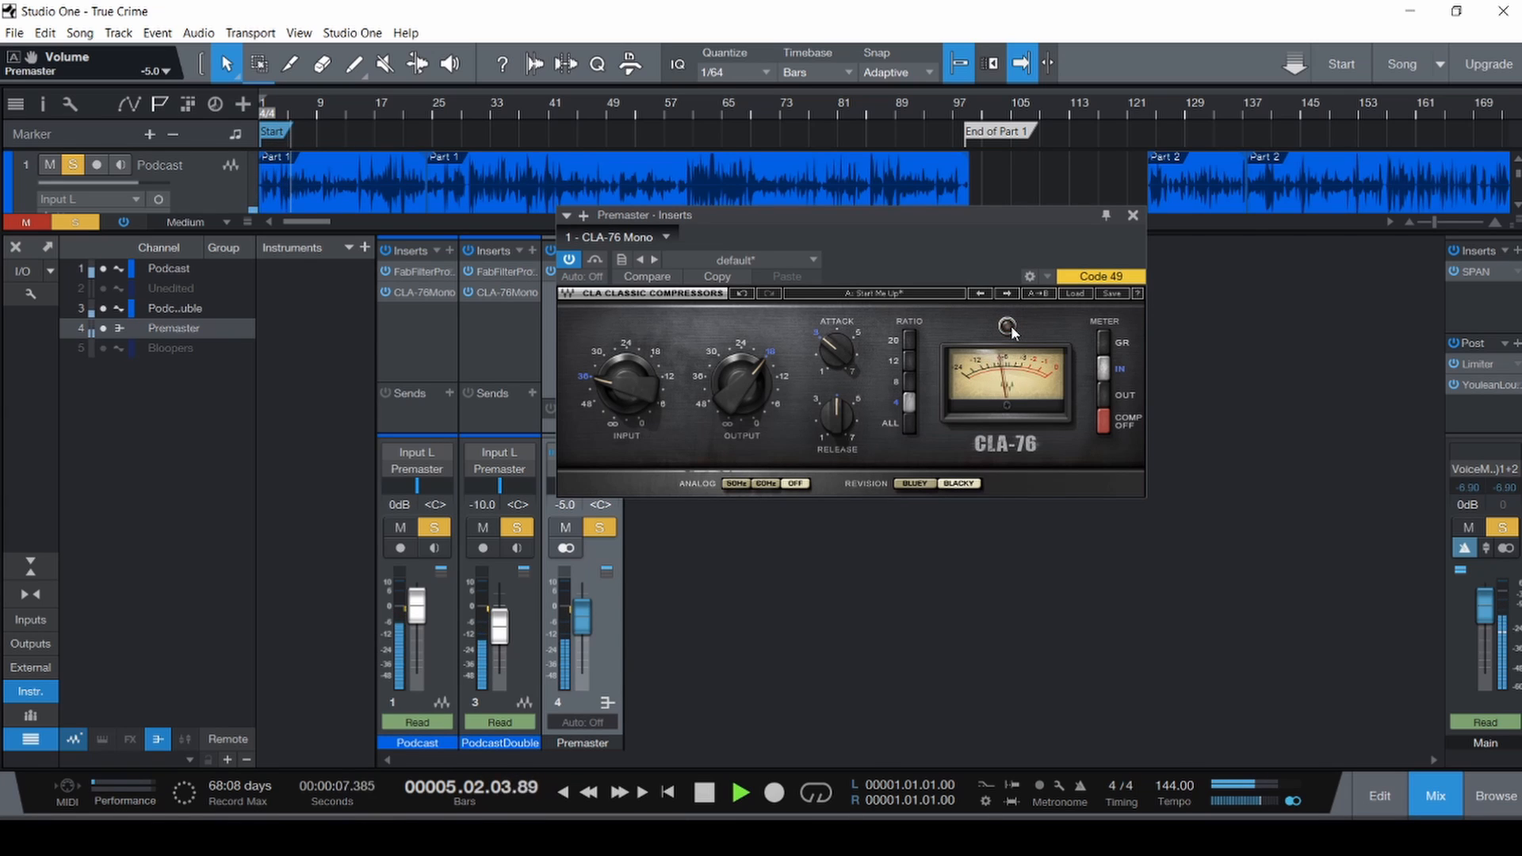
drag(926, 221, 1026, 219)
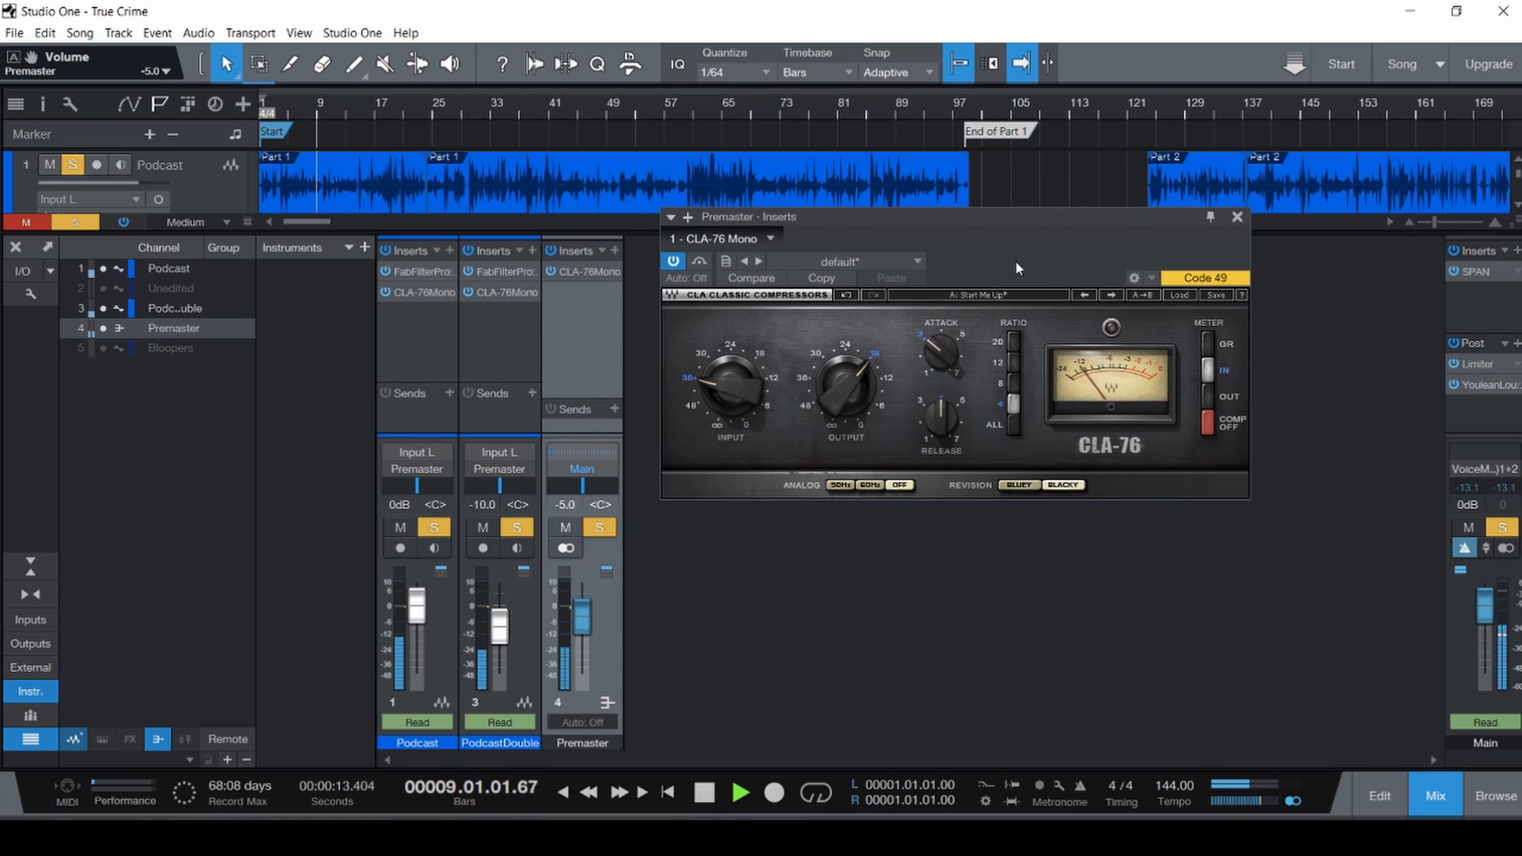
Replay from the song start, increase the Premaster CLA-76 attack, set its release to 5.77, and lower its input to -44.1.
key(comma)
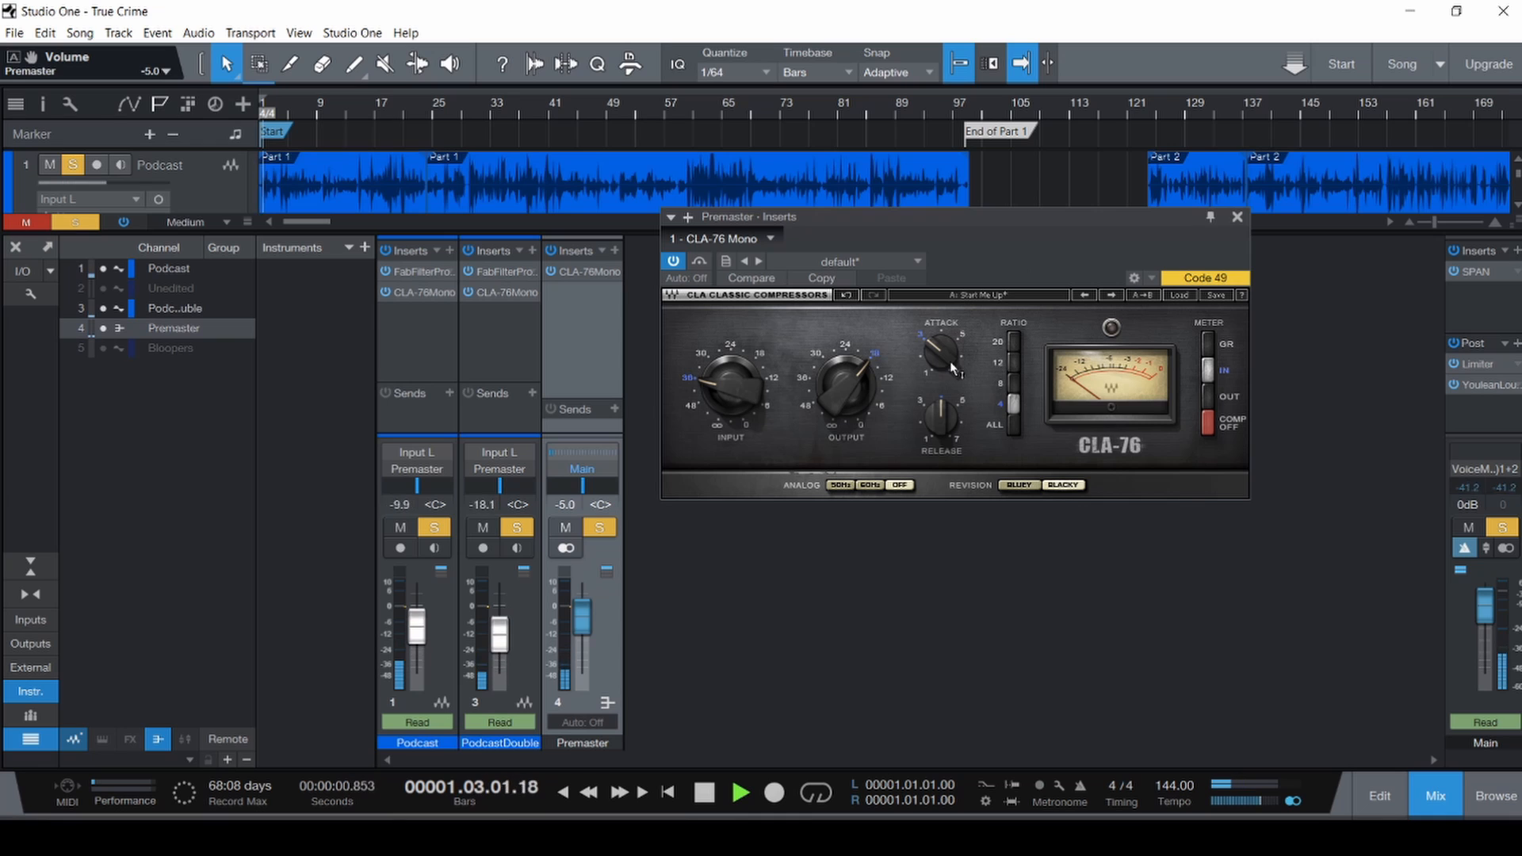
drag(950, 367, 950, 333)
drag(950, 431, 951, 420)
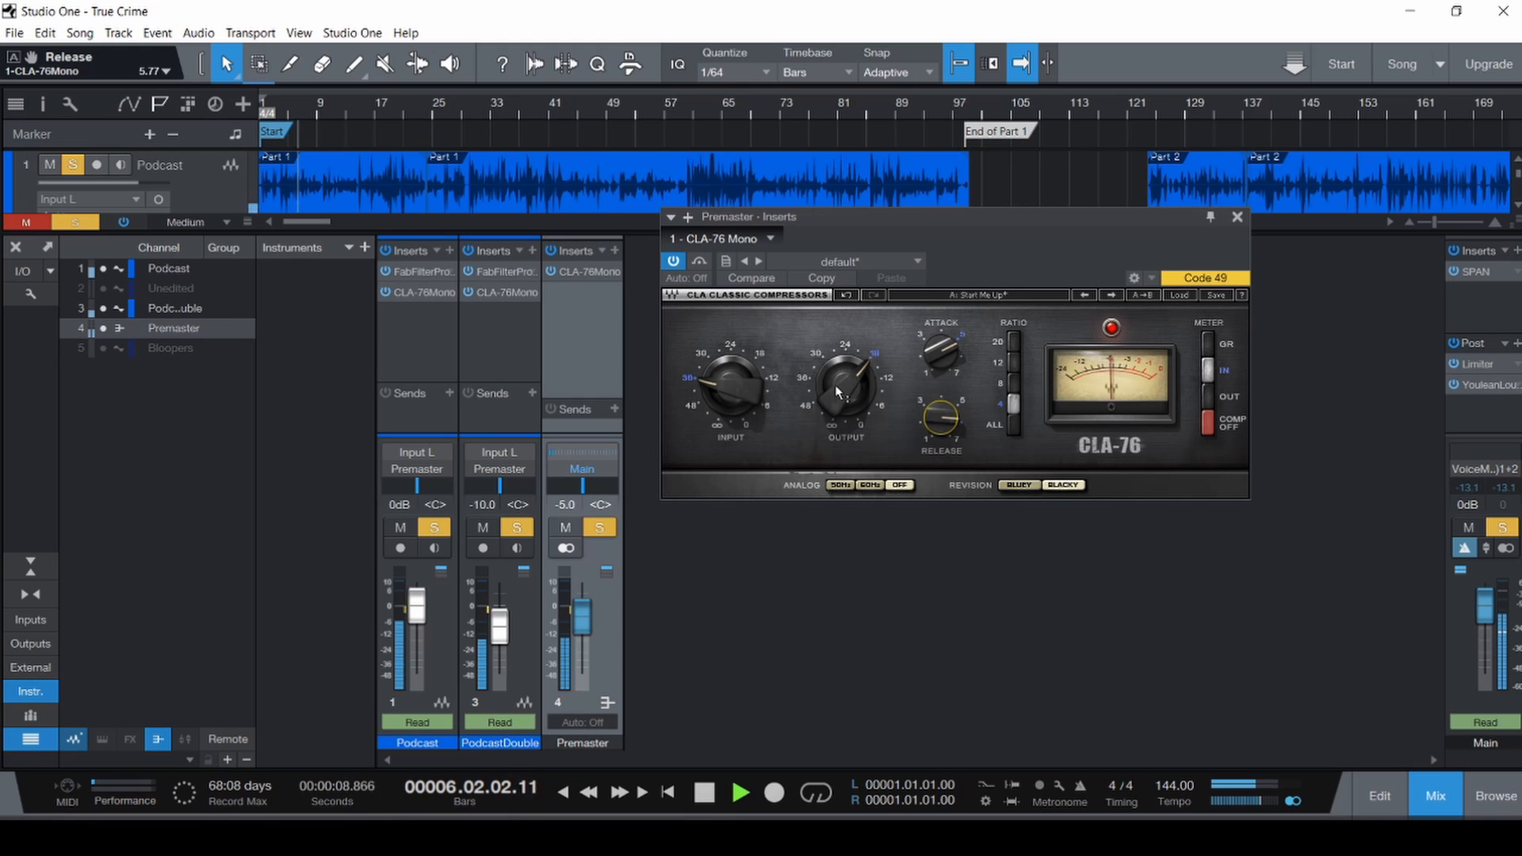
drag(730, 386, 730, 420)
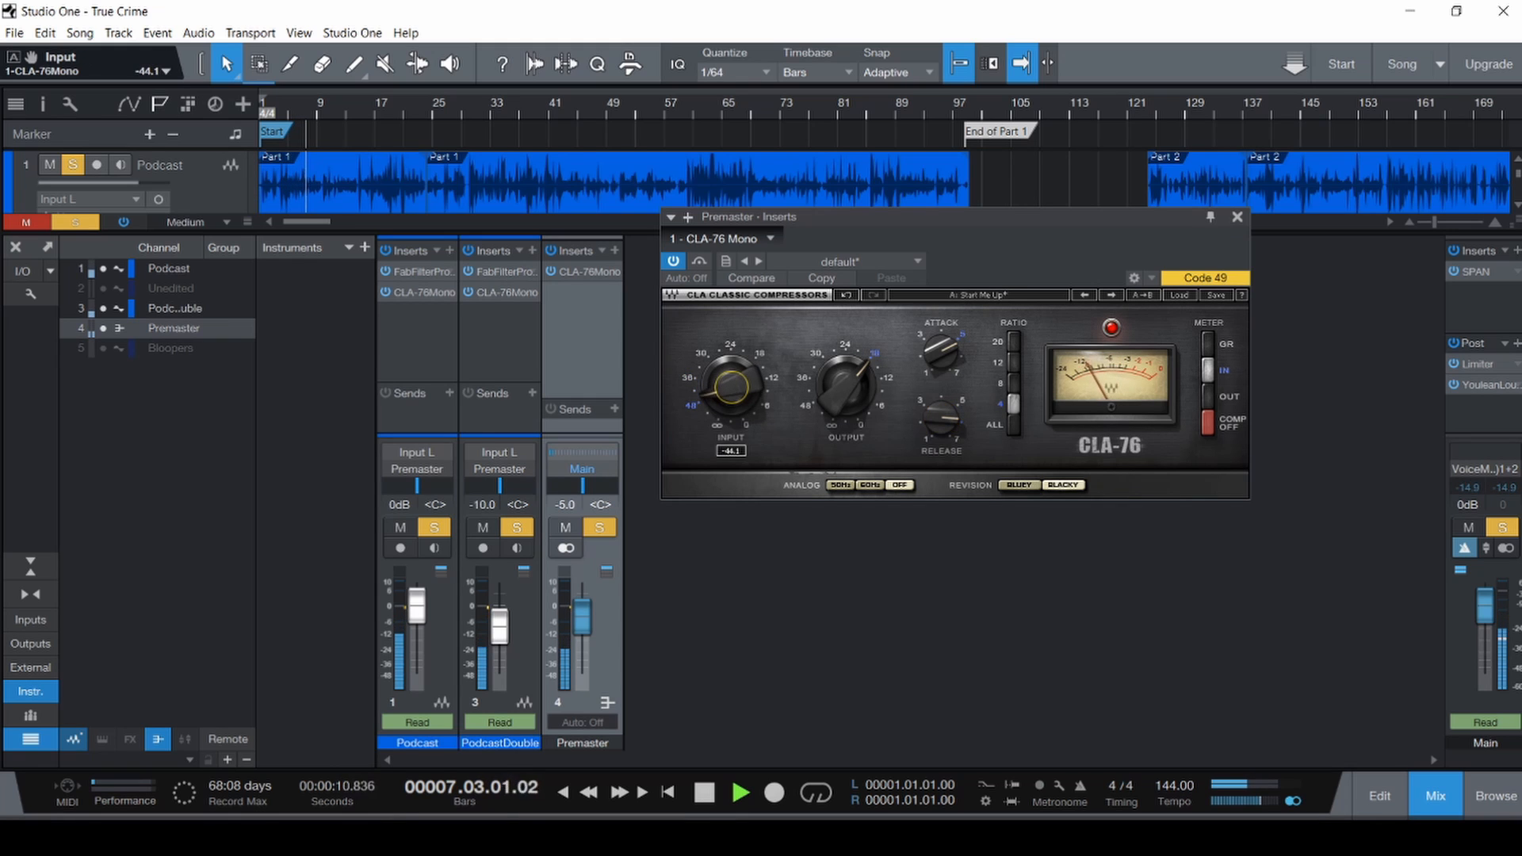
click(262, 104)
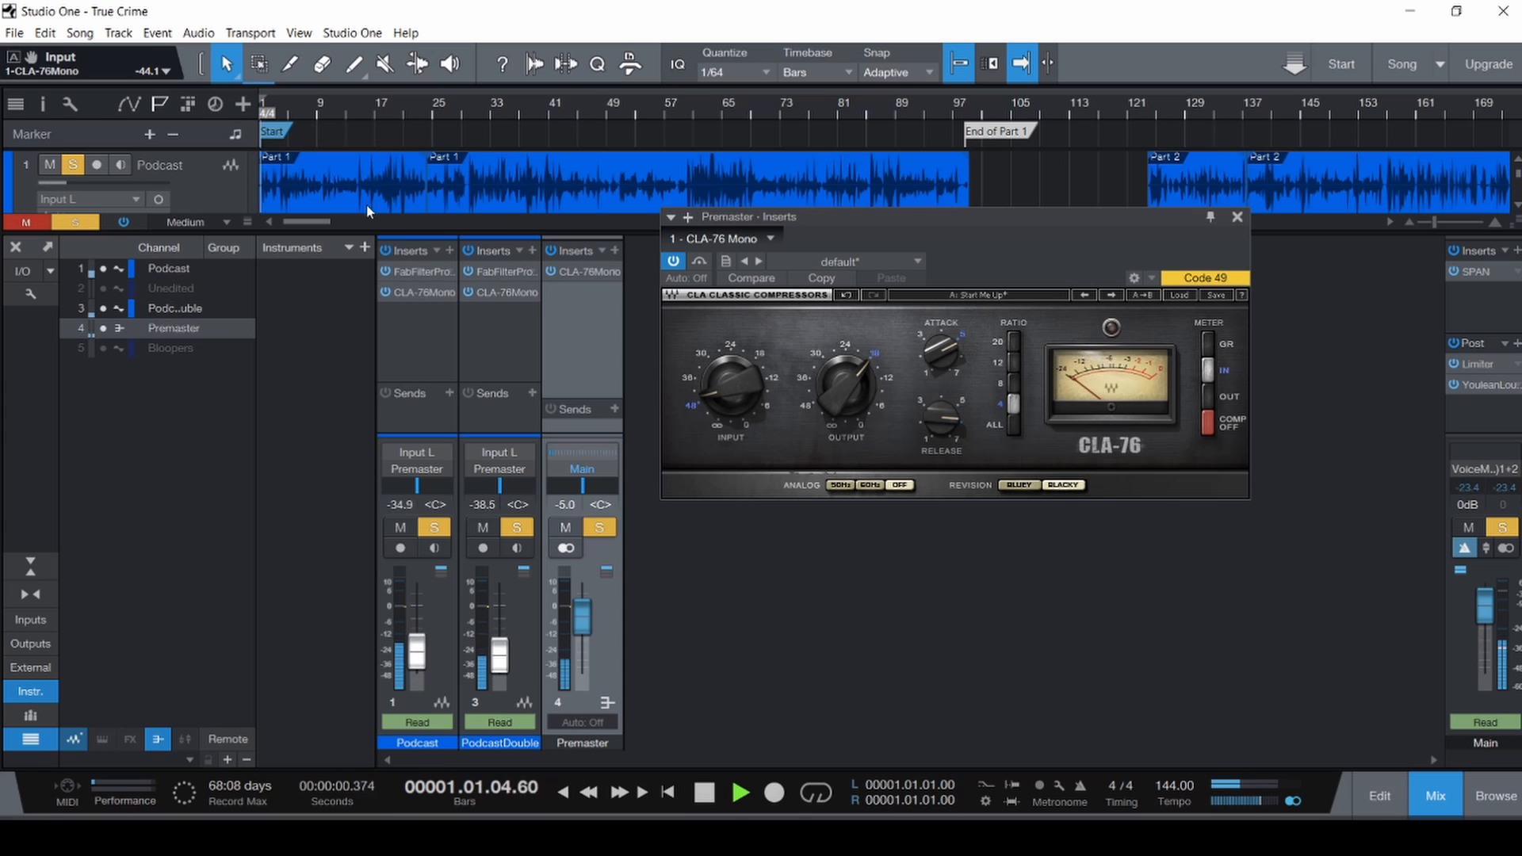
scroll(305, 191, up, 8)
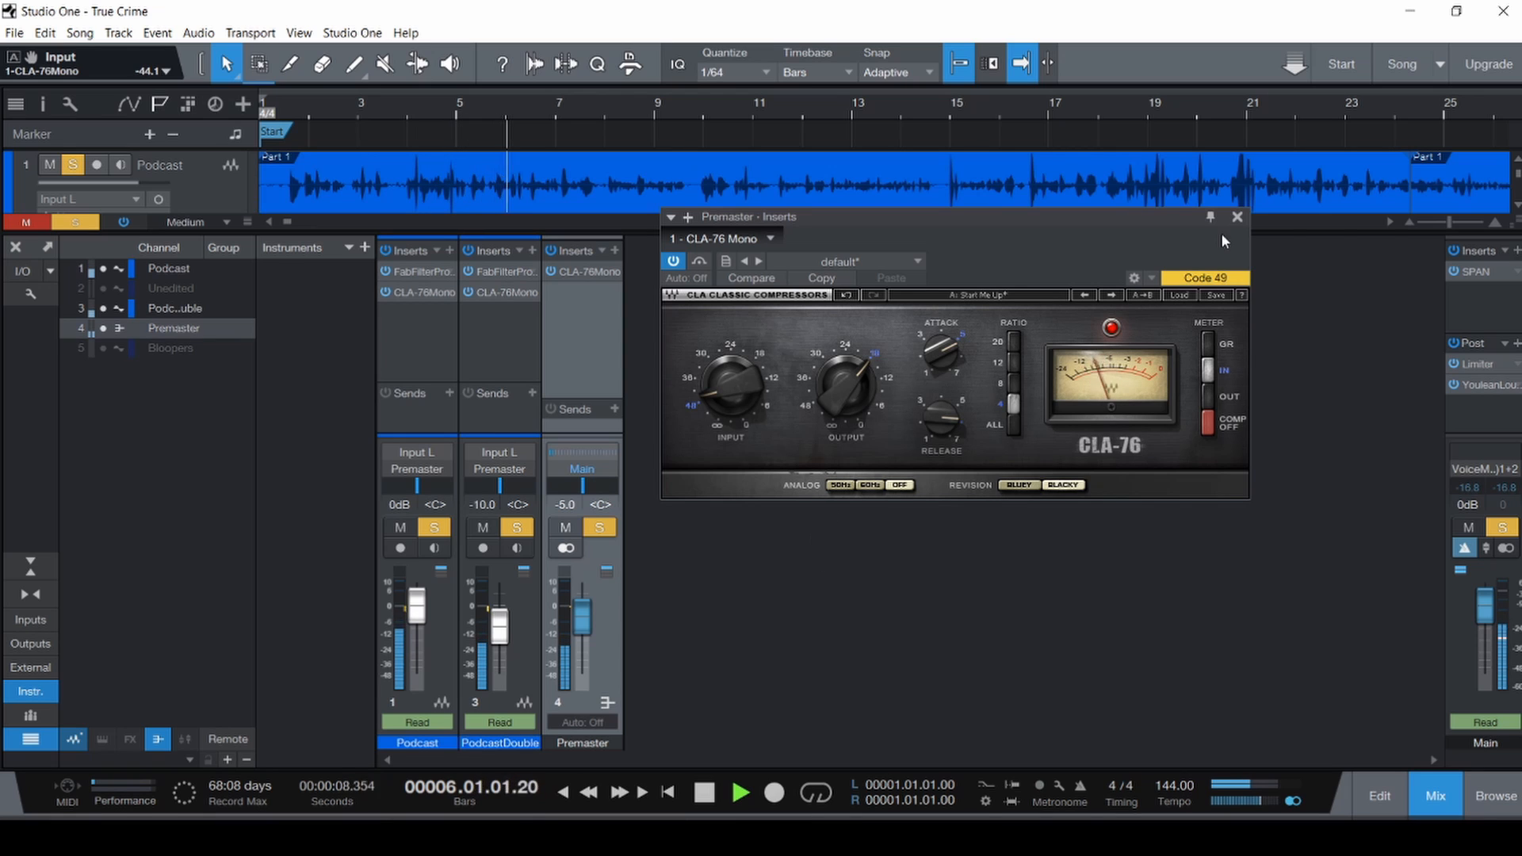
Close the CLA-76 window, stop playback, and remove the CLA-76 from the Premaster bus.
click(1236, 217)
key(space)
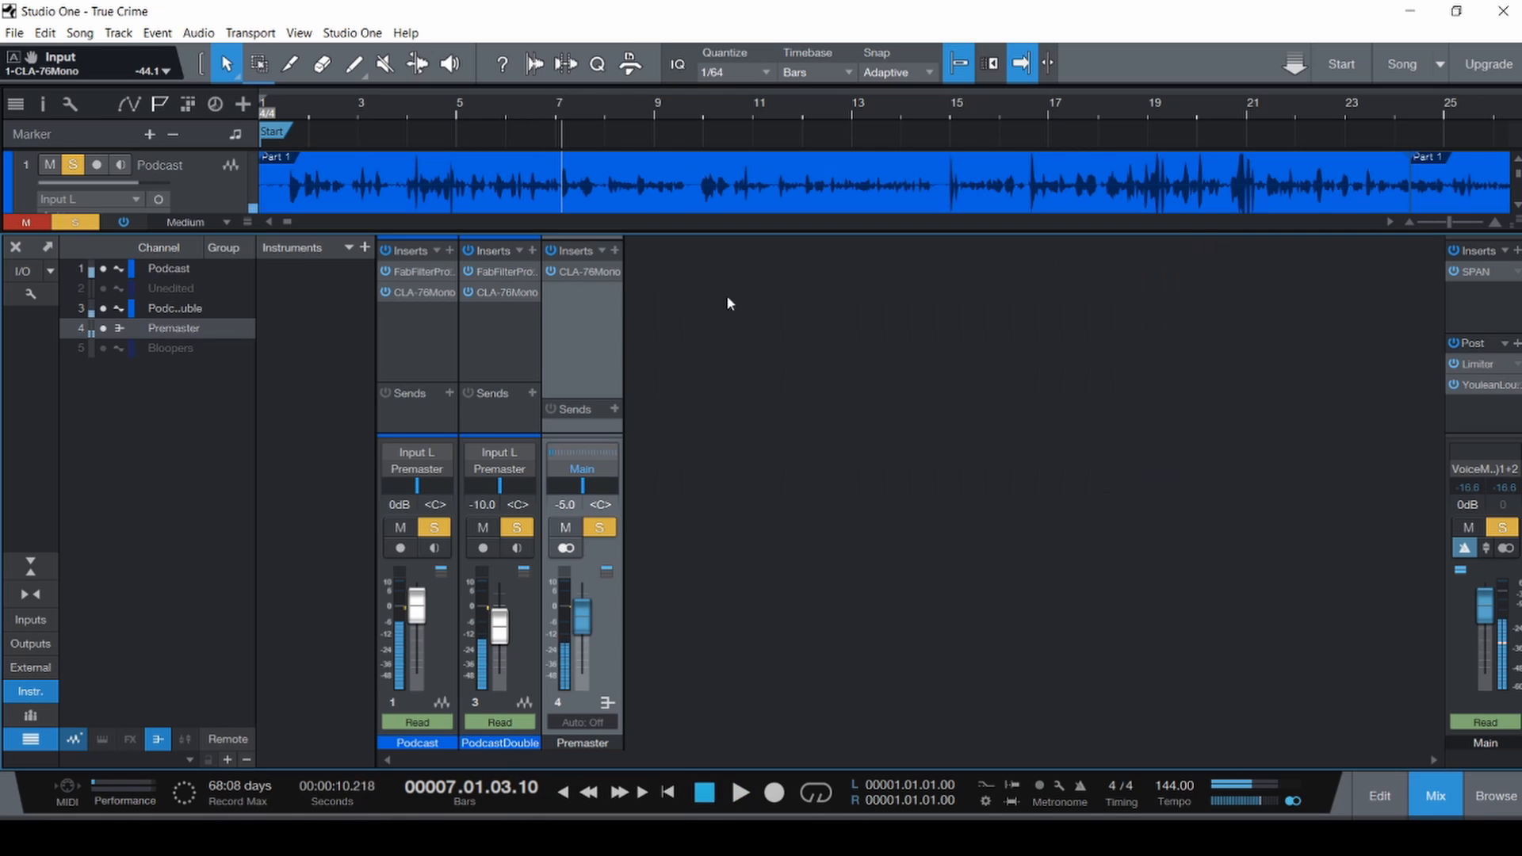
right_click(591, 272)
click(607, 468)
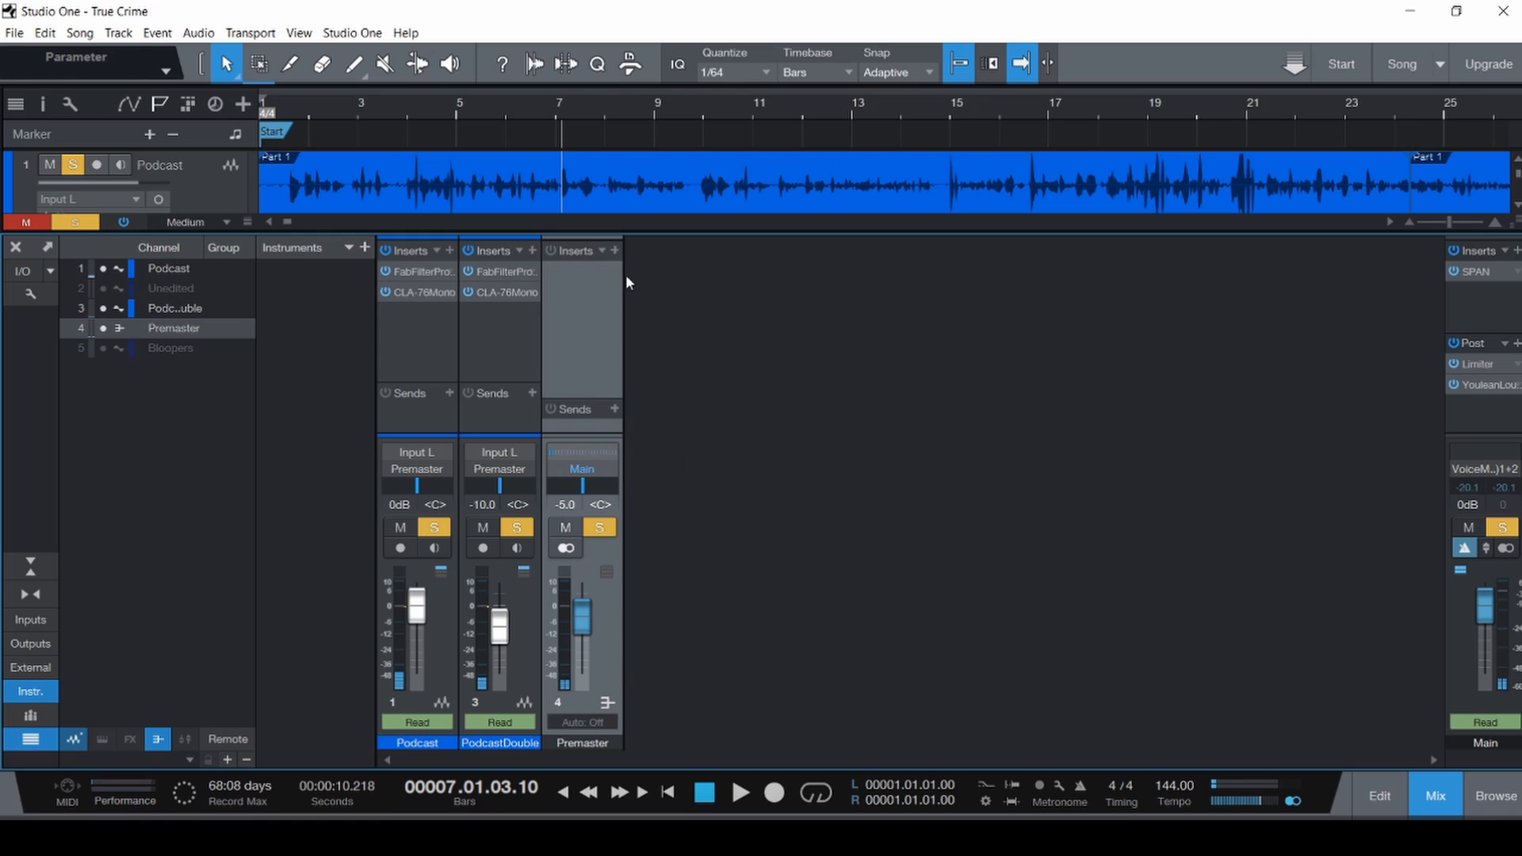
Find SSLComp Stereo among the plug-ins and insert it on the Premaster bus.
click(613, 250)
text(ssl)
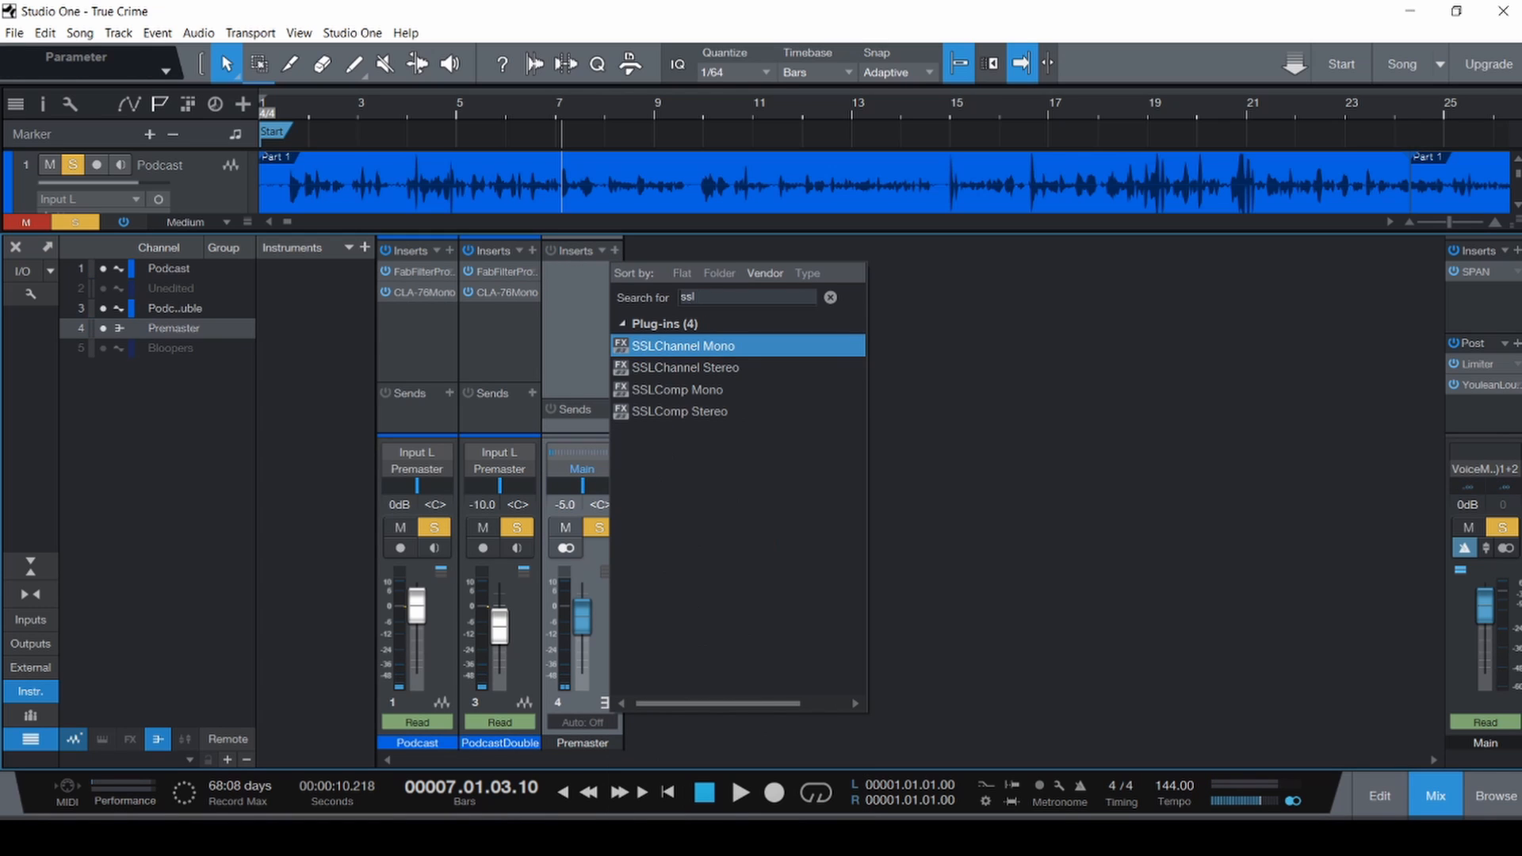
key(Down)
key(Down)
key(Down)
key(Return)
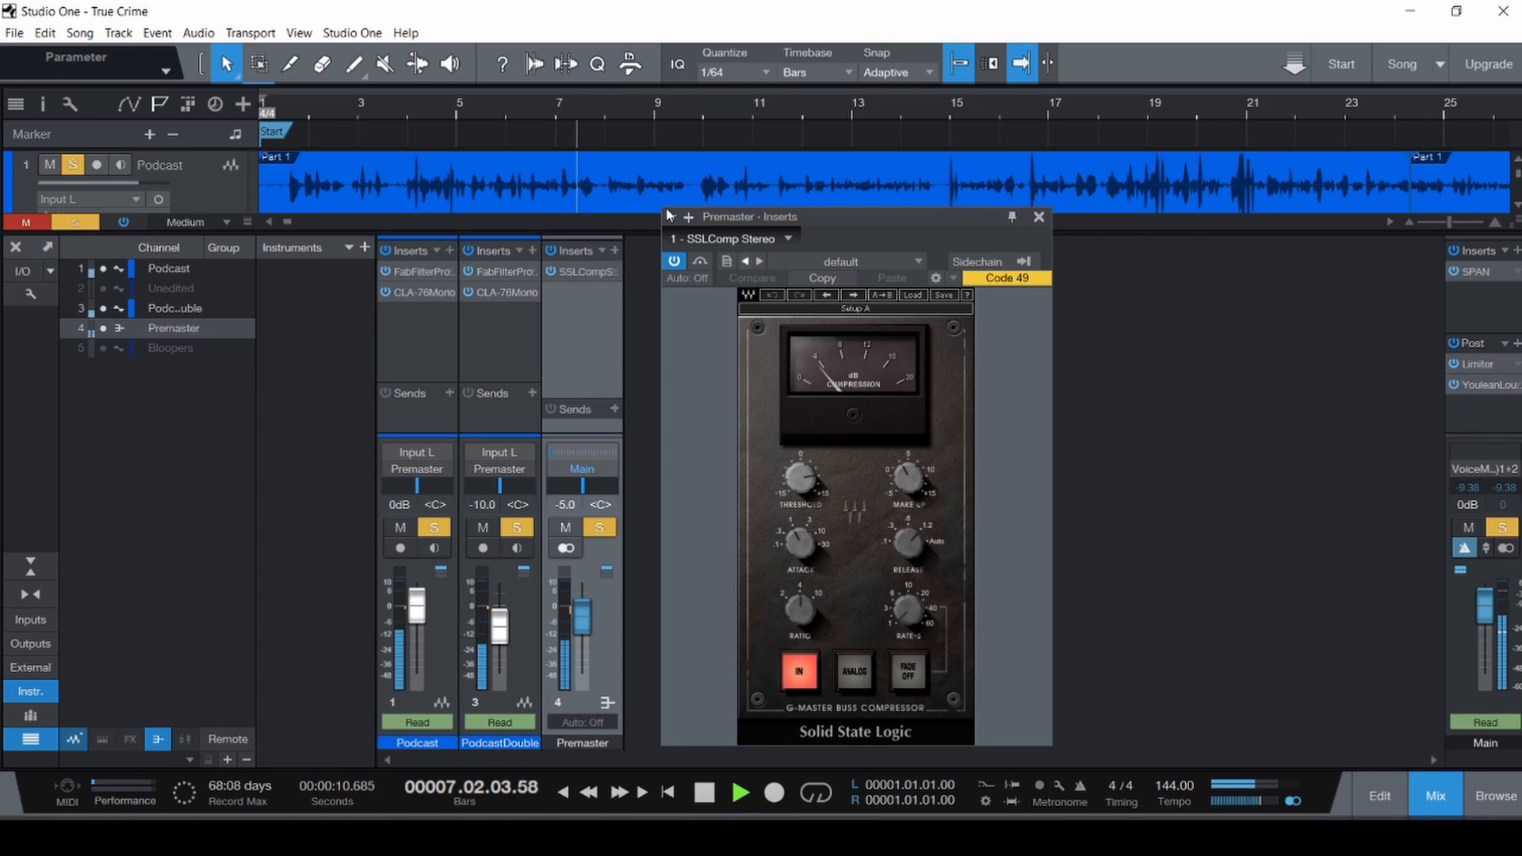
Play from early in Part 1 and raise the Premaster SSL compressor's threshold to 13.6 dB.
click(378, 193)
drag(855, 215, 842, 135)
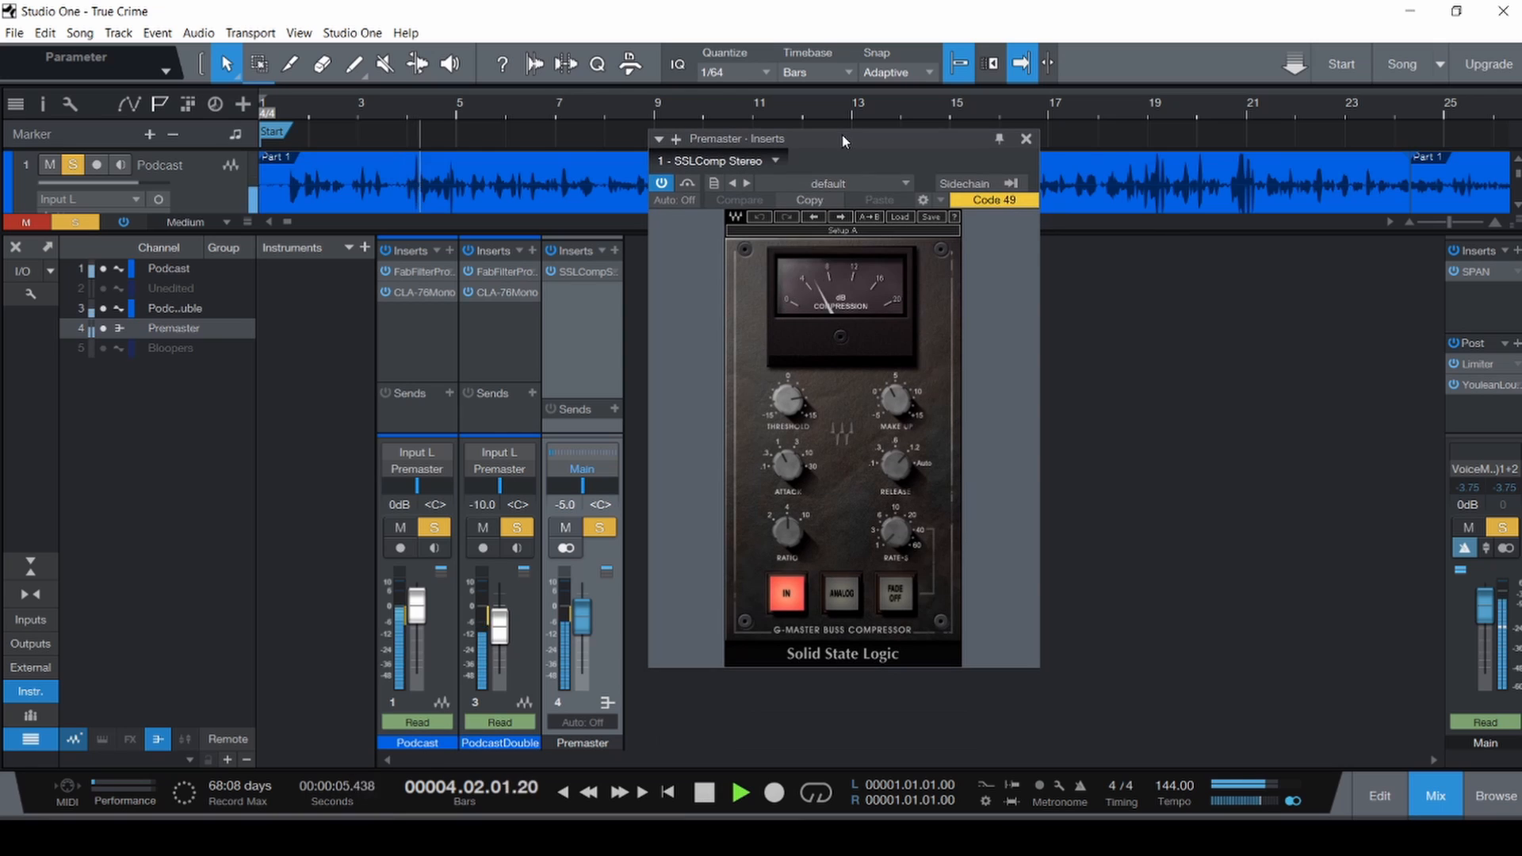
drag(792, 412, 793, 380)
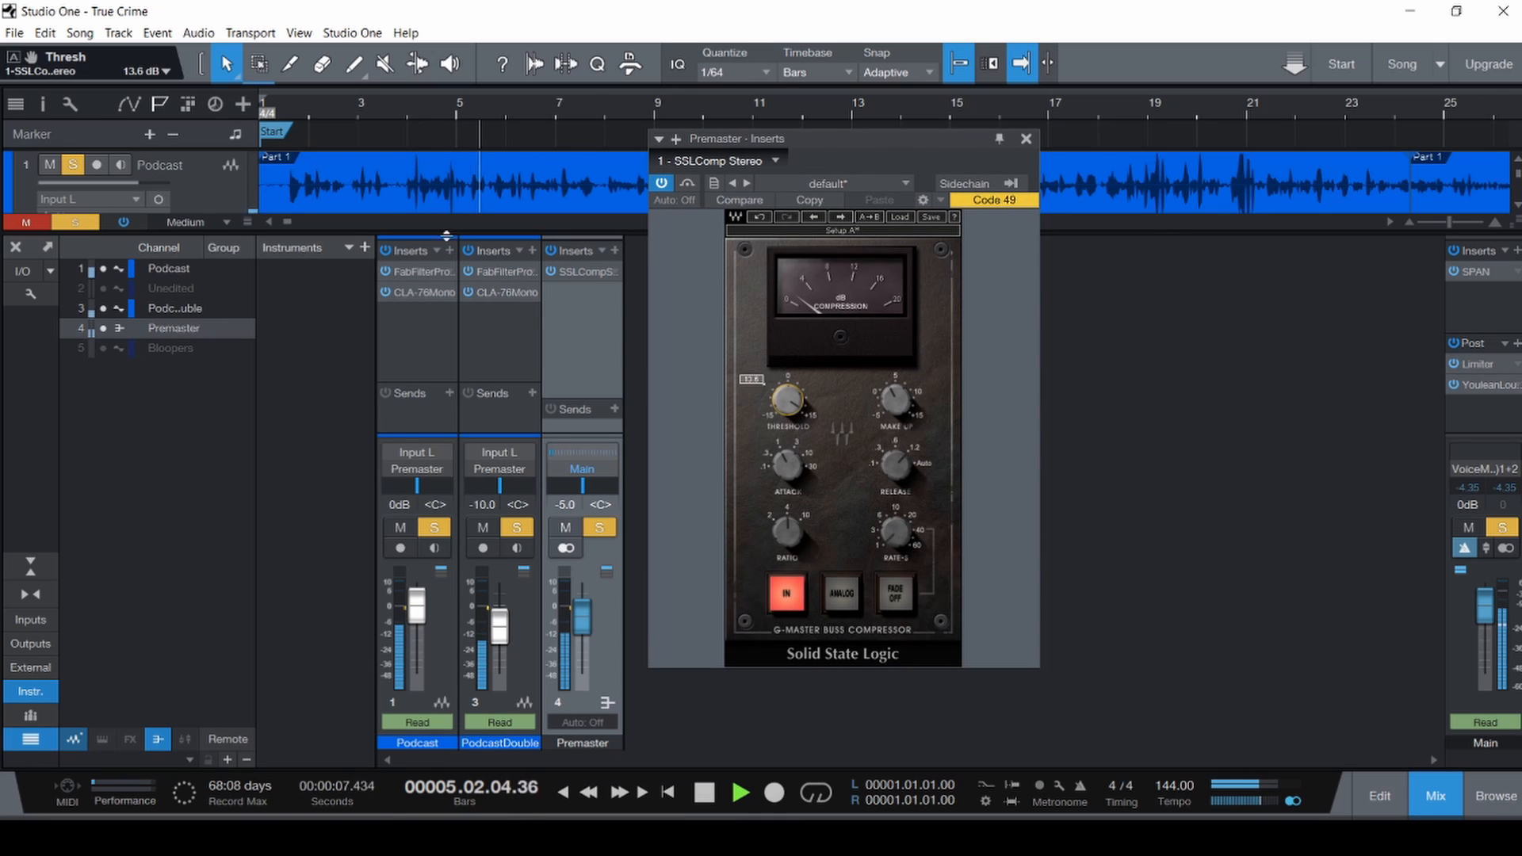
click(387, 189)
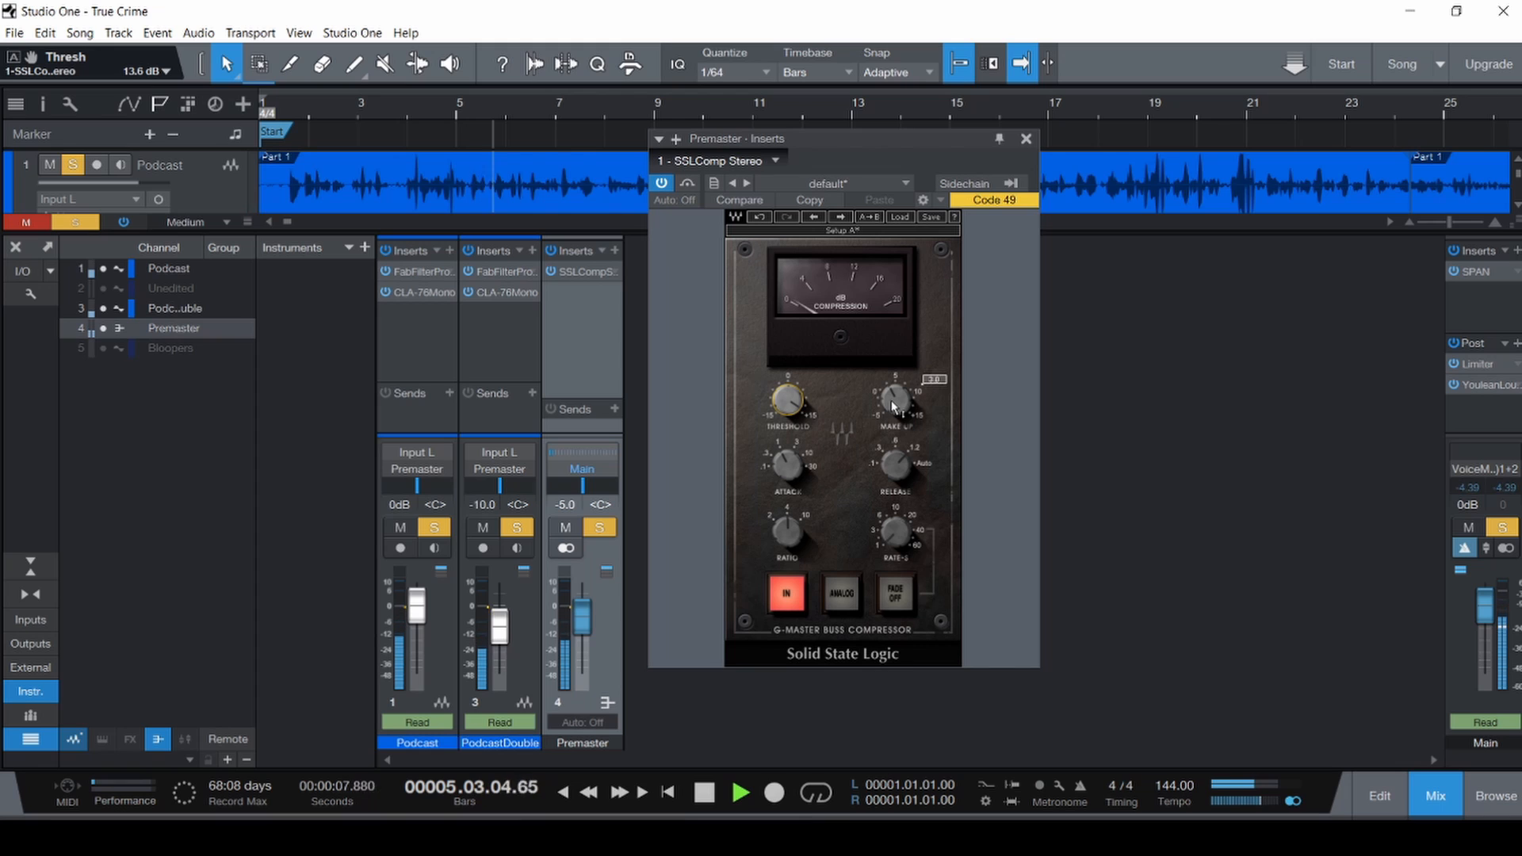
mouse_move(796, 469)
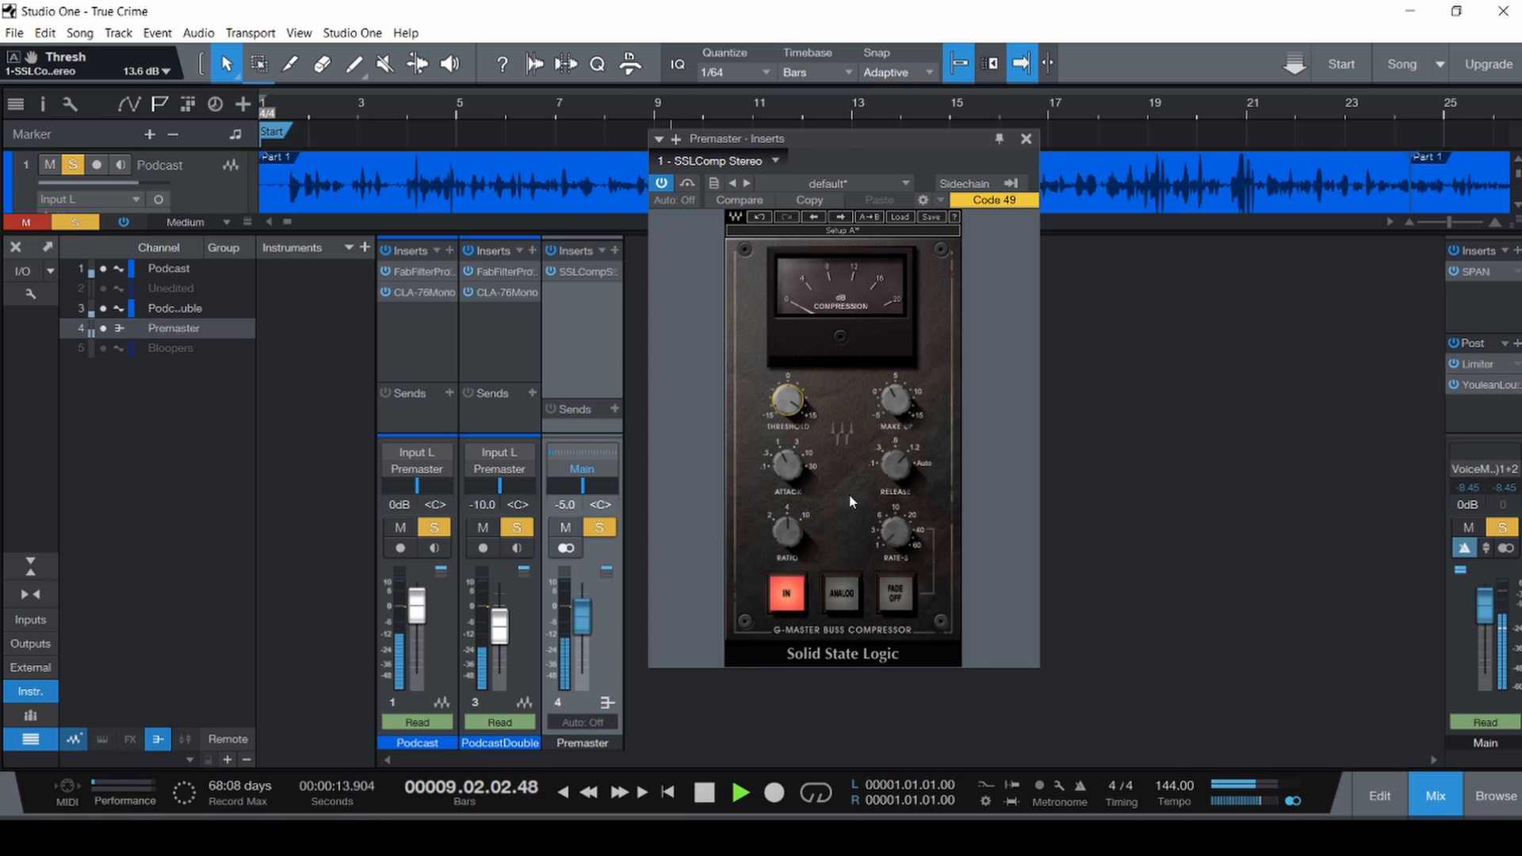
Open the Youlean Loudness Meter on the Main output, restart its measurement, check the loudness during playback, and close it.
click(1026, 141)
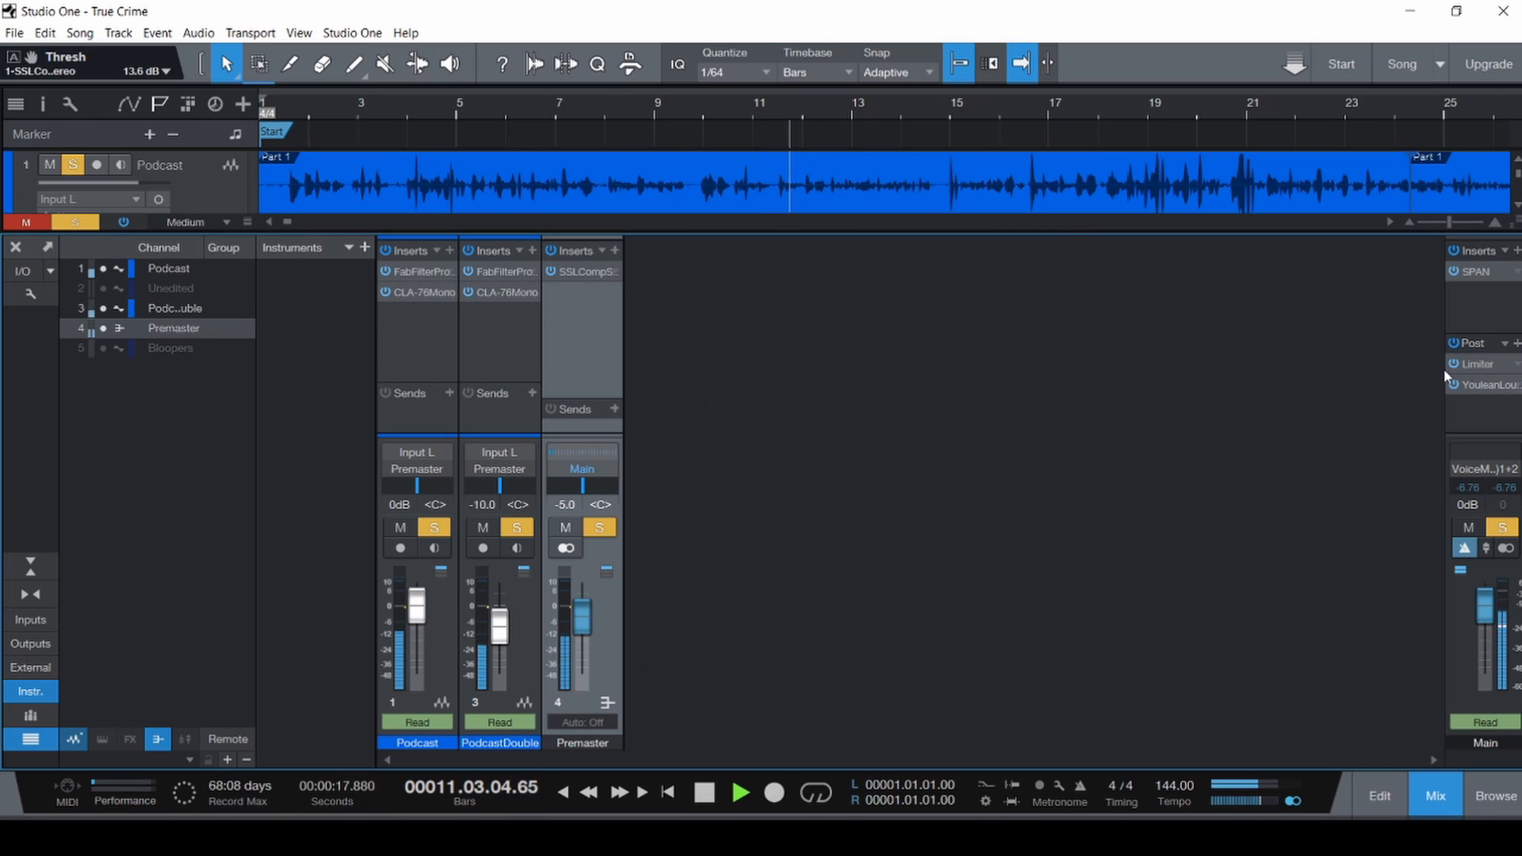
click(1491, 386)
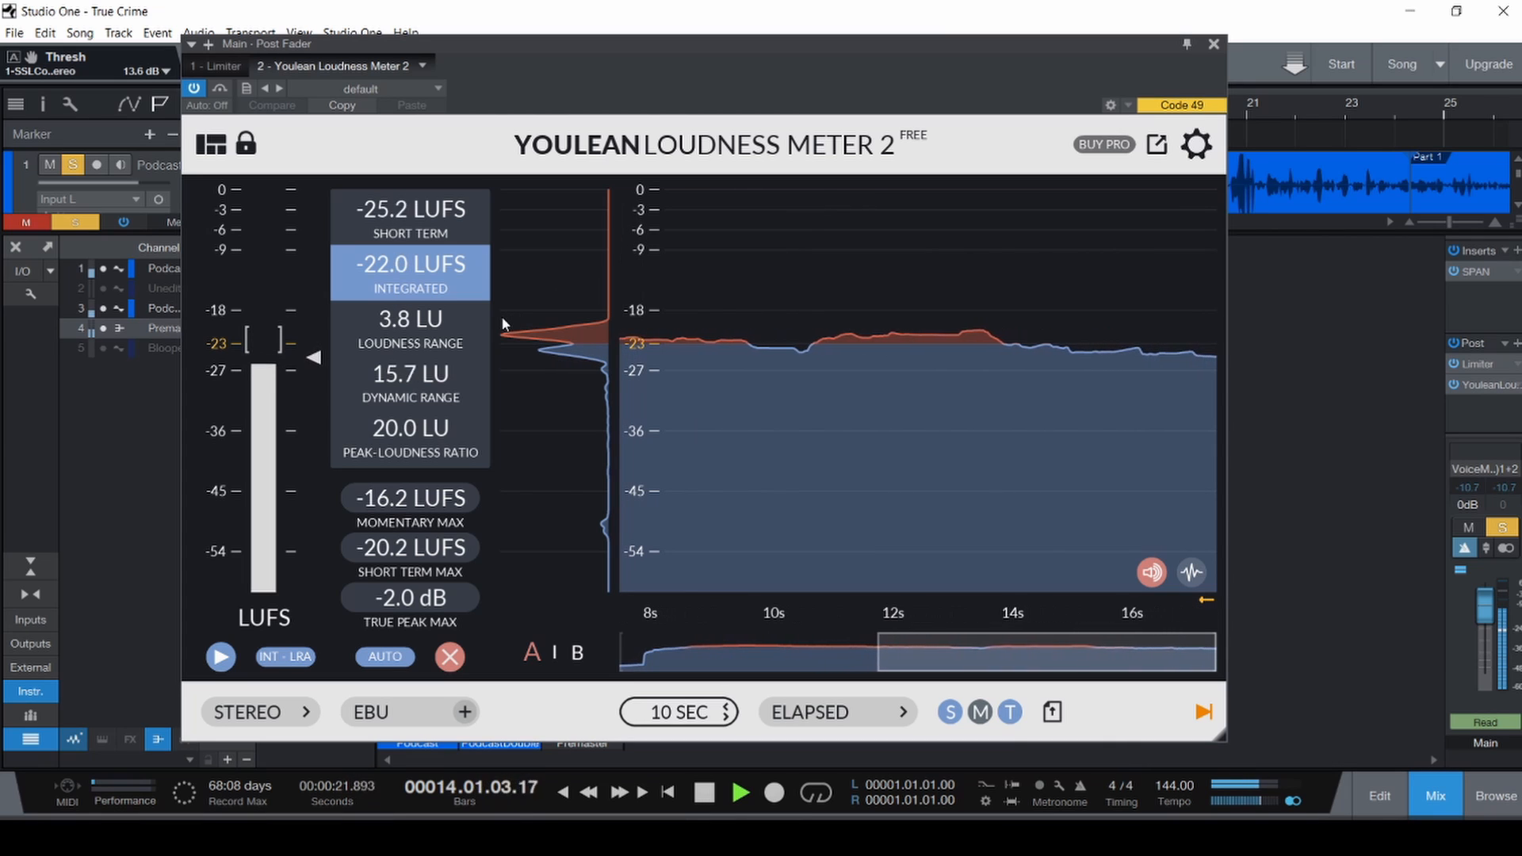
click(451, 657)
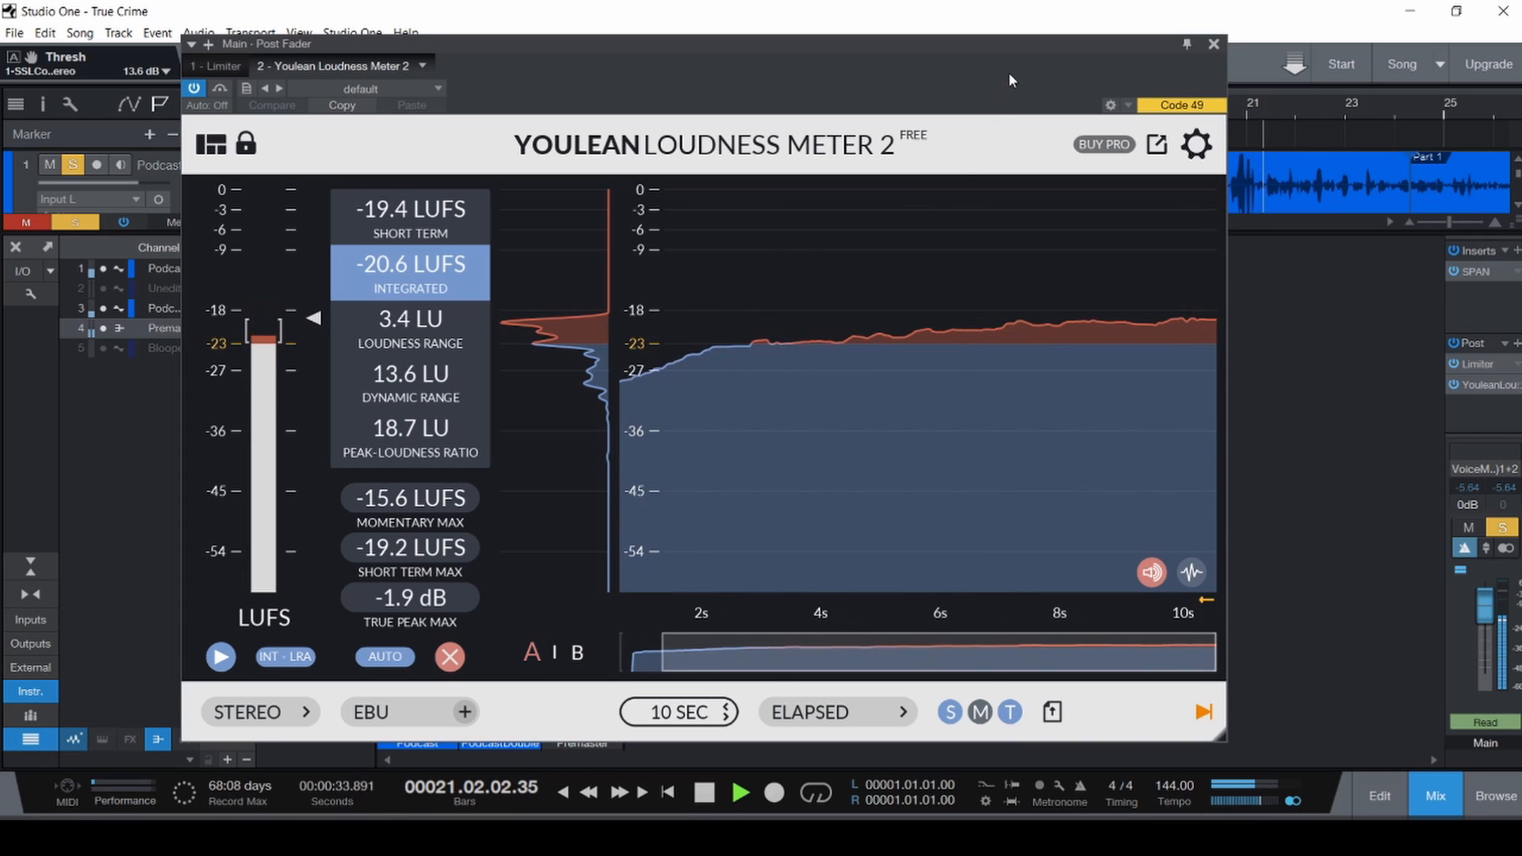
click(1213, 45)
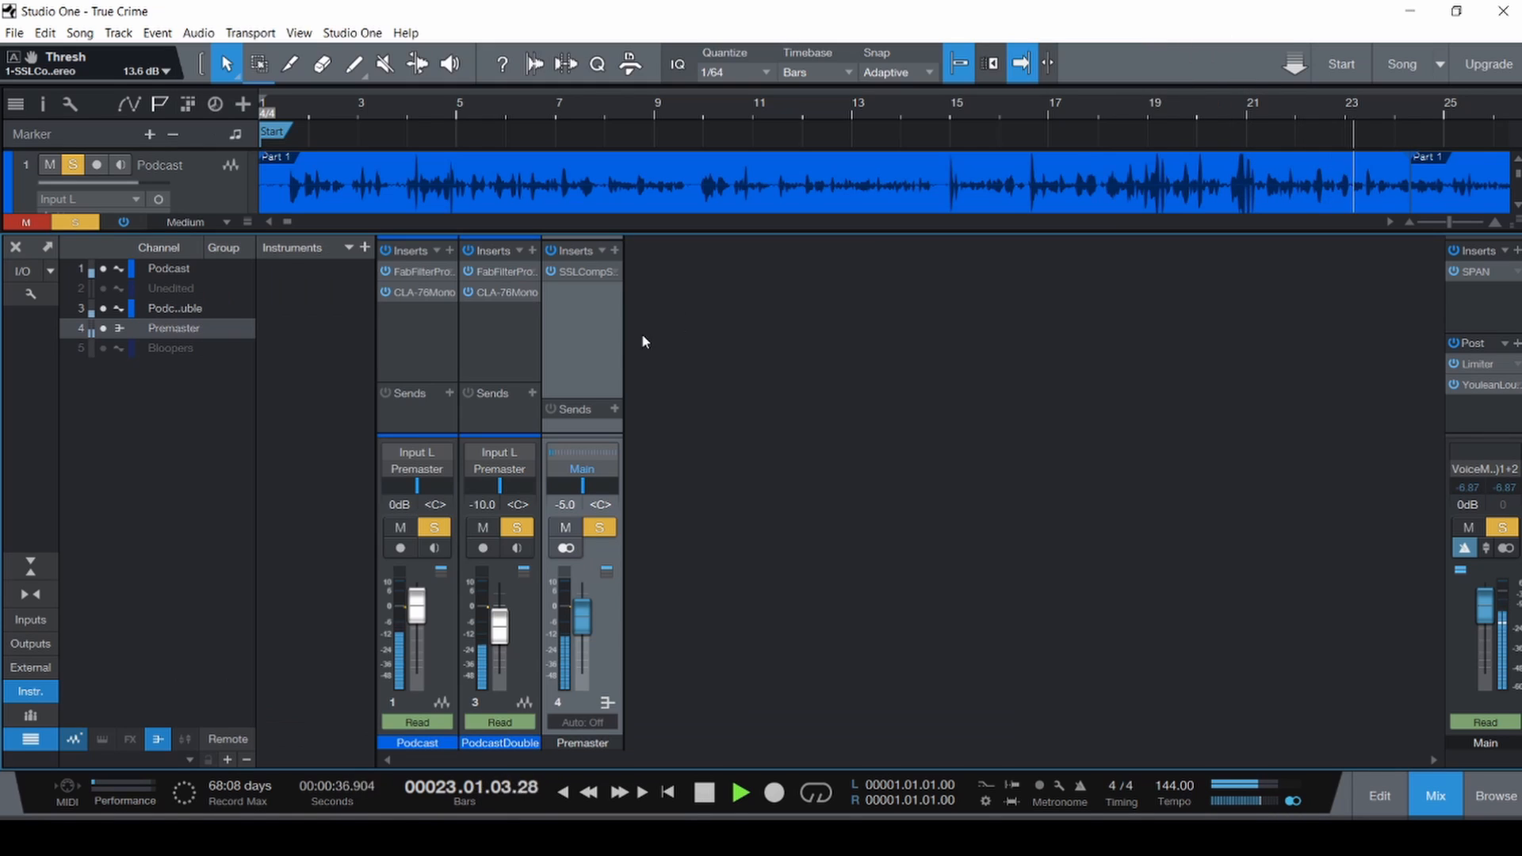
Insert a CLA-76 Mono after the SSL compressor on the Premaster bus and move its window clear of the timeline.
click(615, 251)
text(cla)
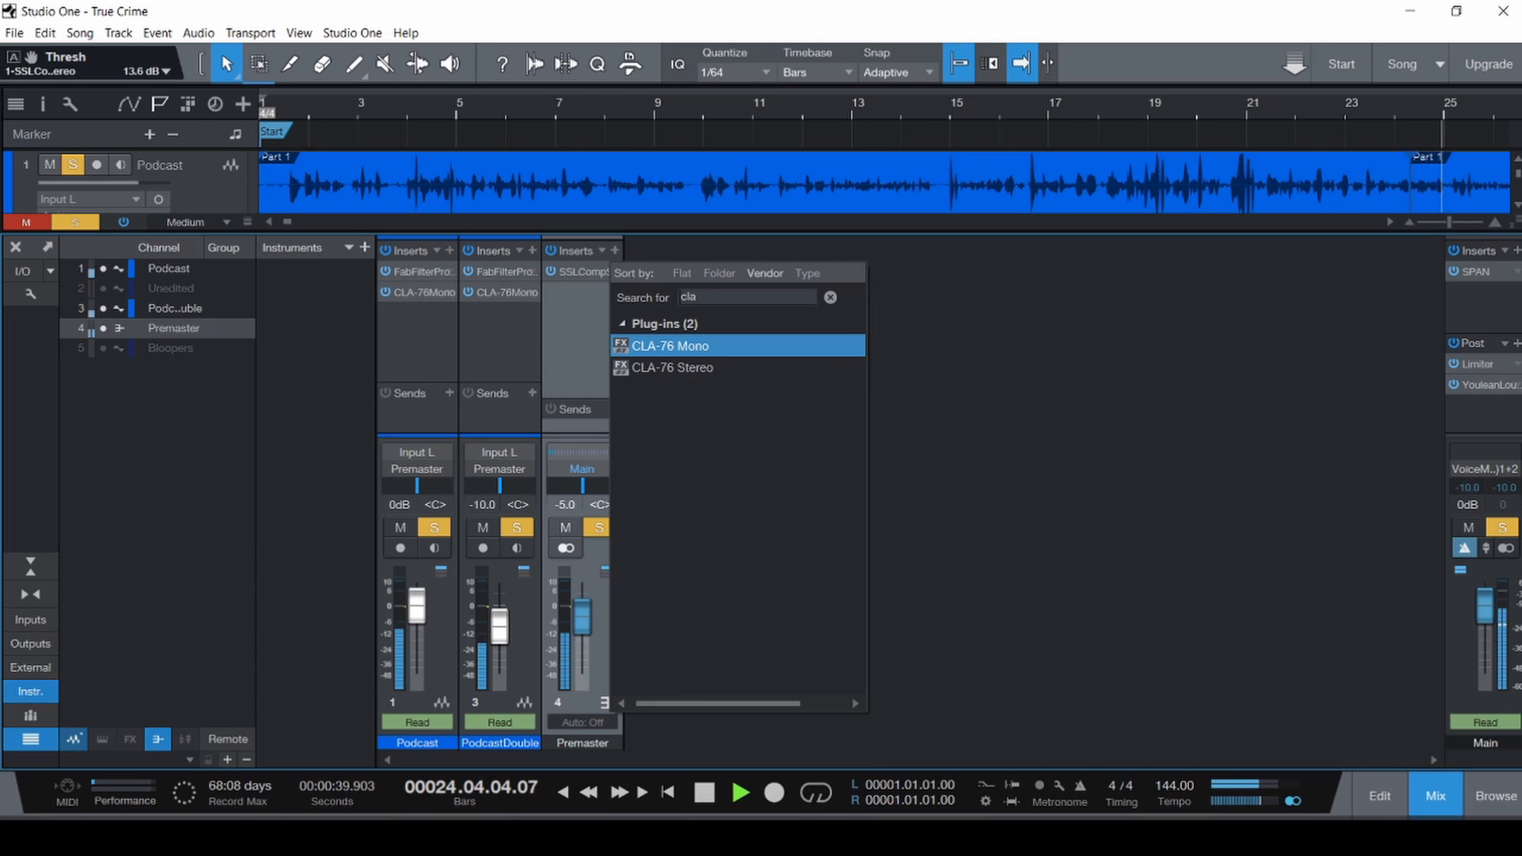
key(Return)
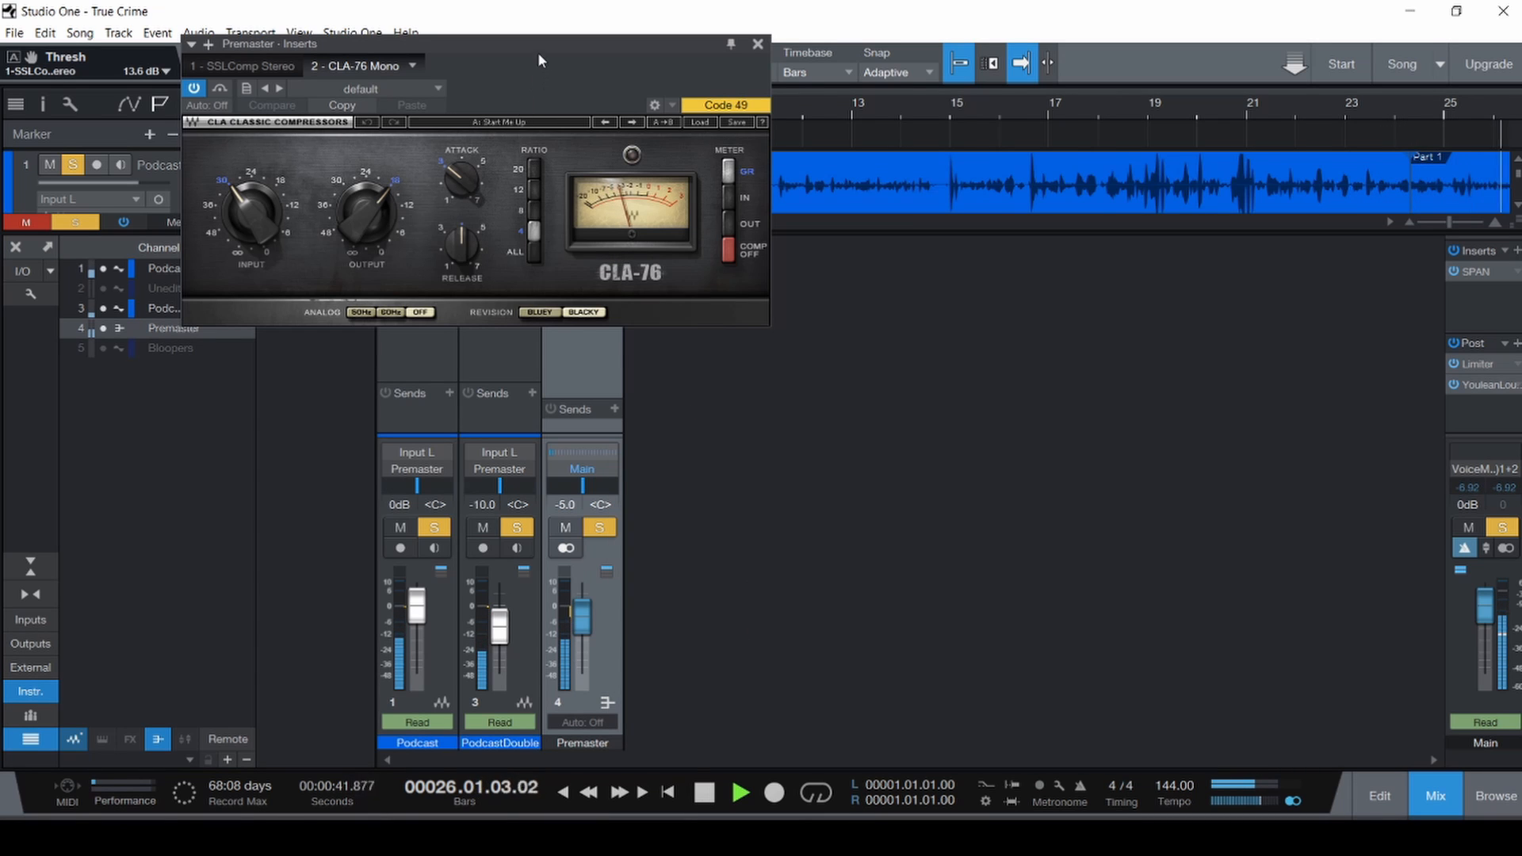
drag(535, 57, 883, 217)
Set the new Premaster CLA-76 to attack 5.07, release 6.80, input -39.7, and output -15.2.
drag(598, 384, 599, 432)
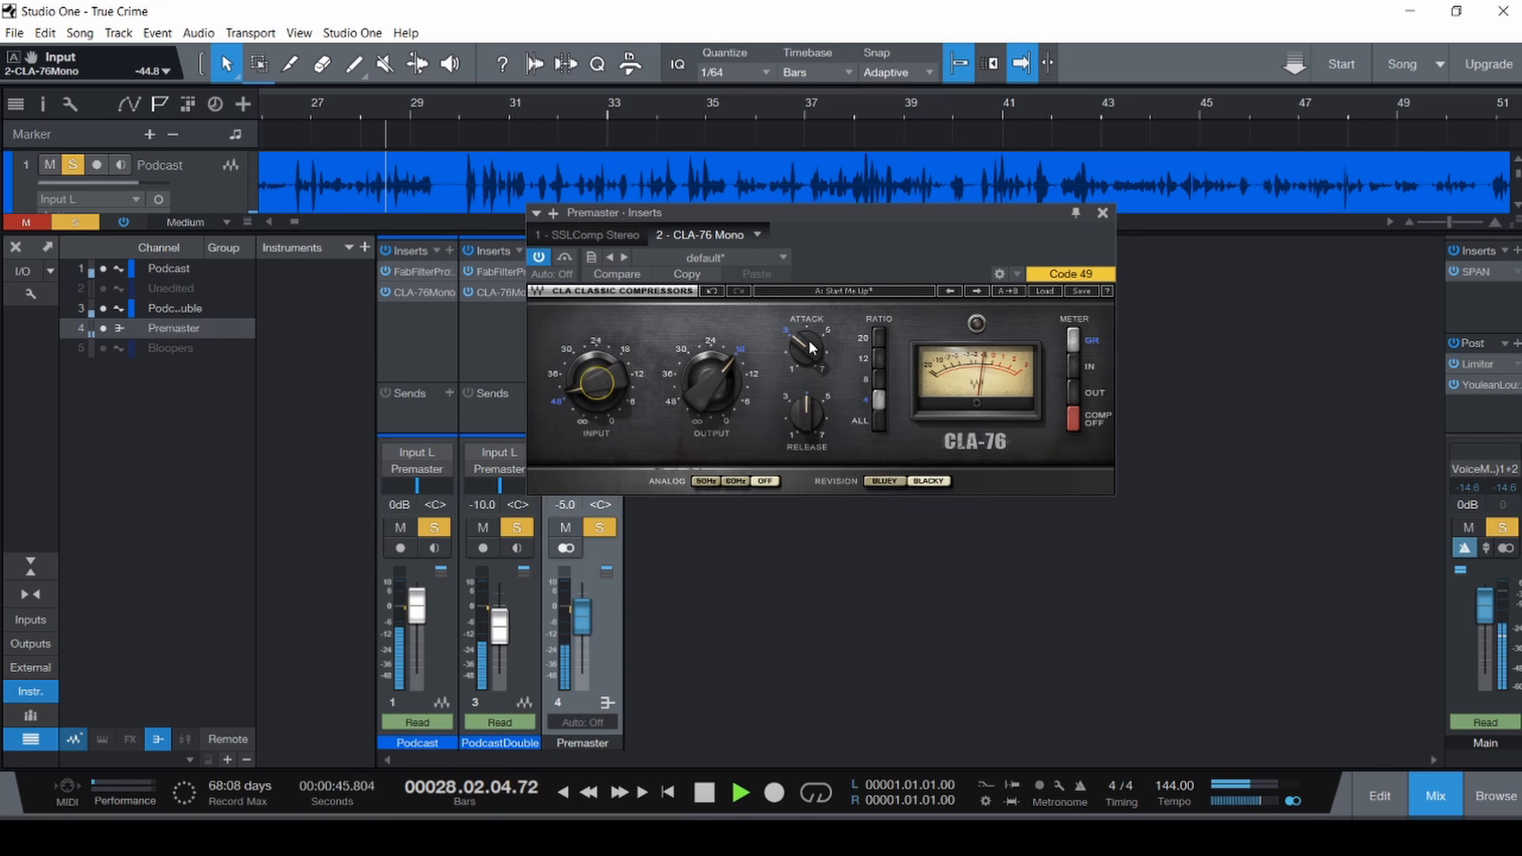
drag(806, 346, 806, 318)
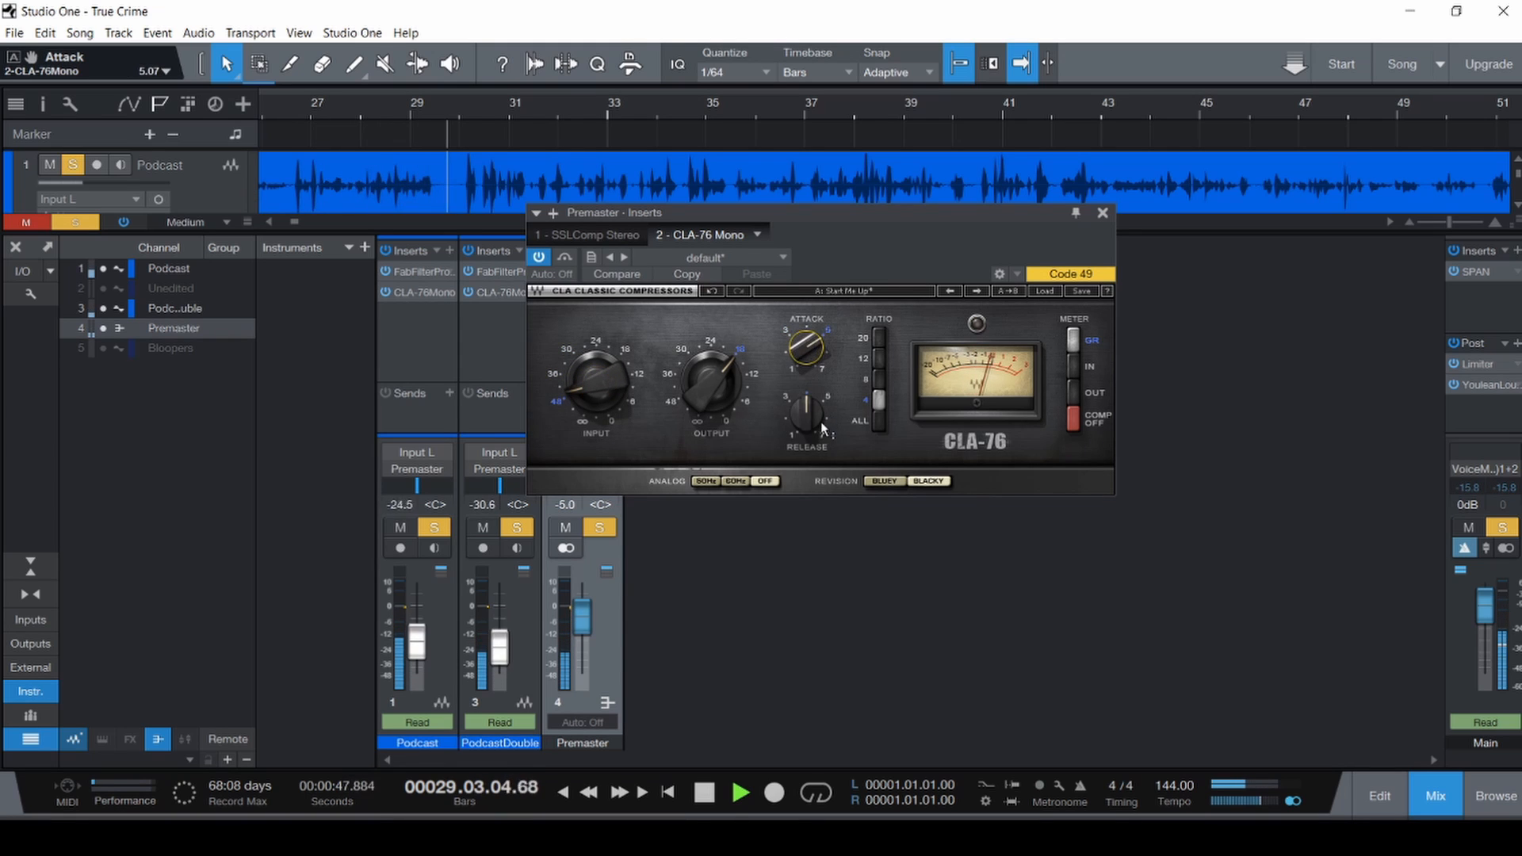
drag(808, 415, 817, 465)
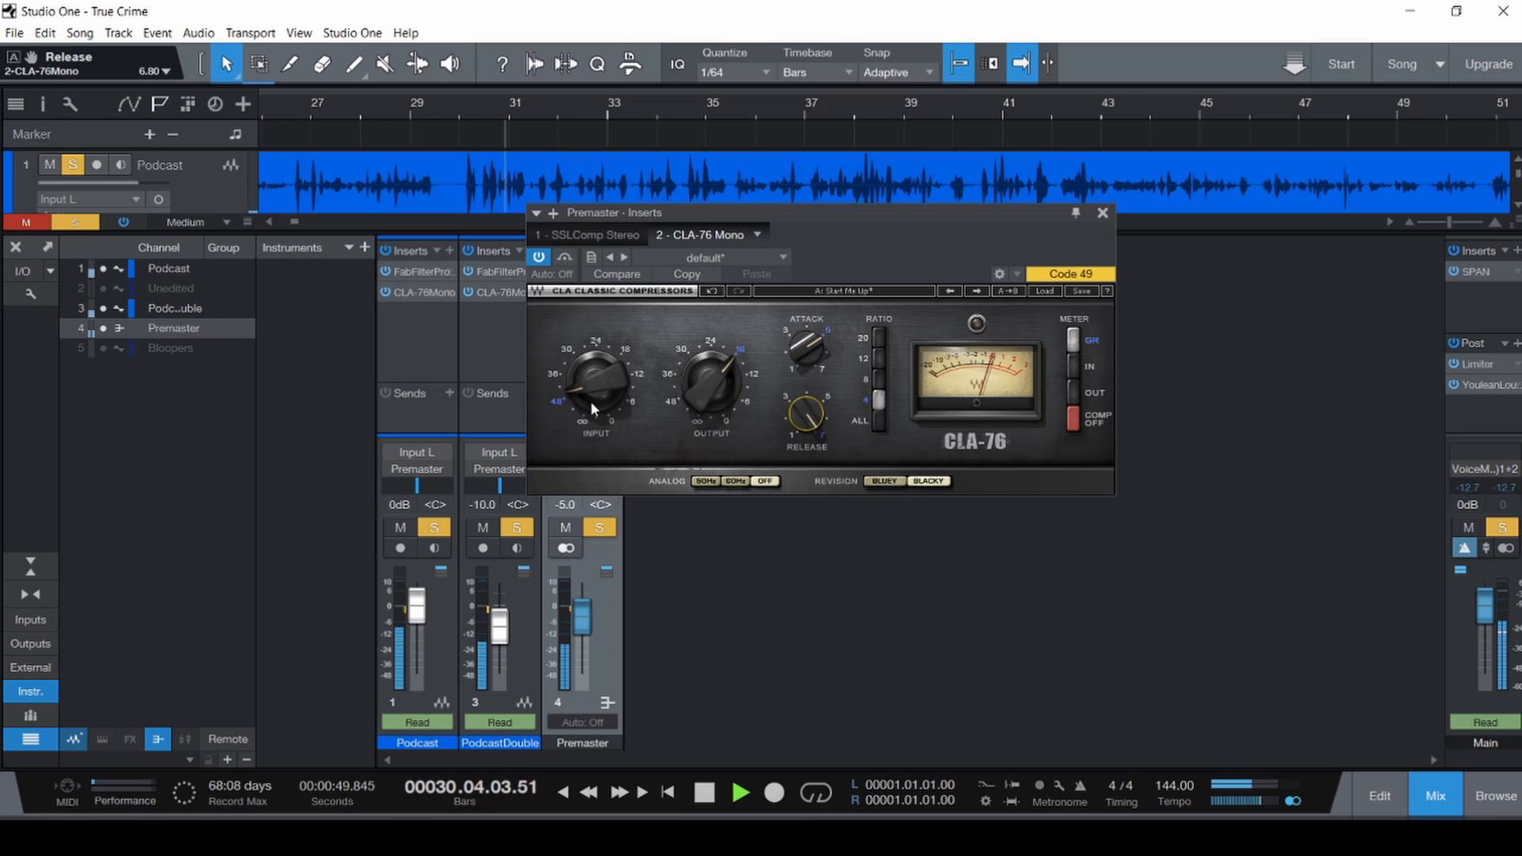
drag(591, 401, 592, 393)
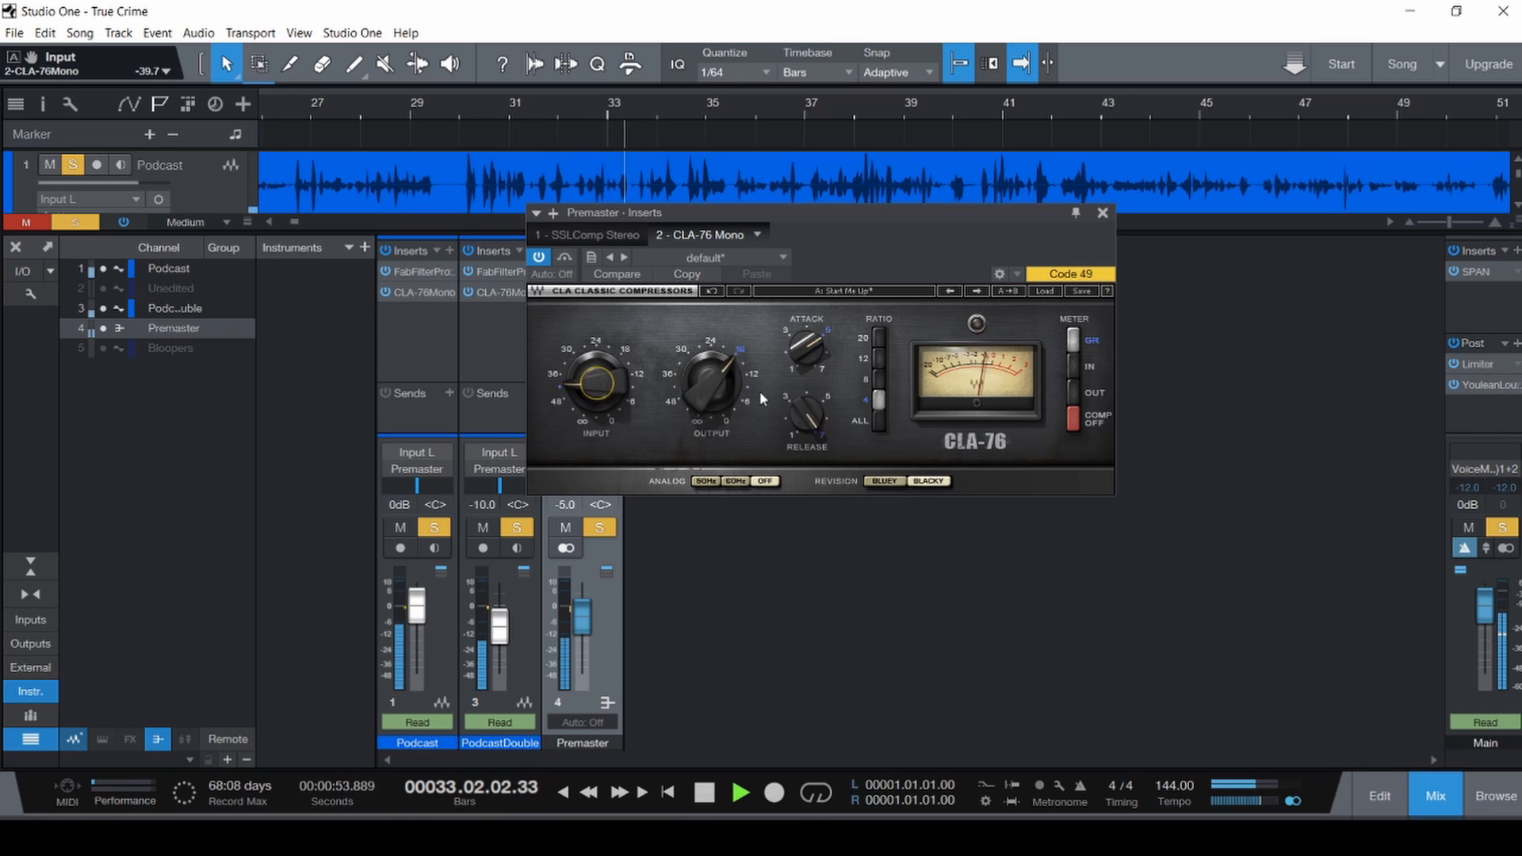
click(695, 404)
drag(694, 404, 694, 401)
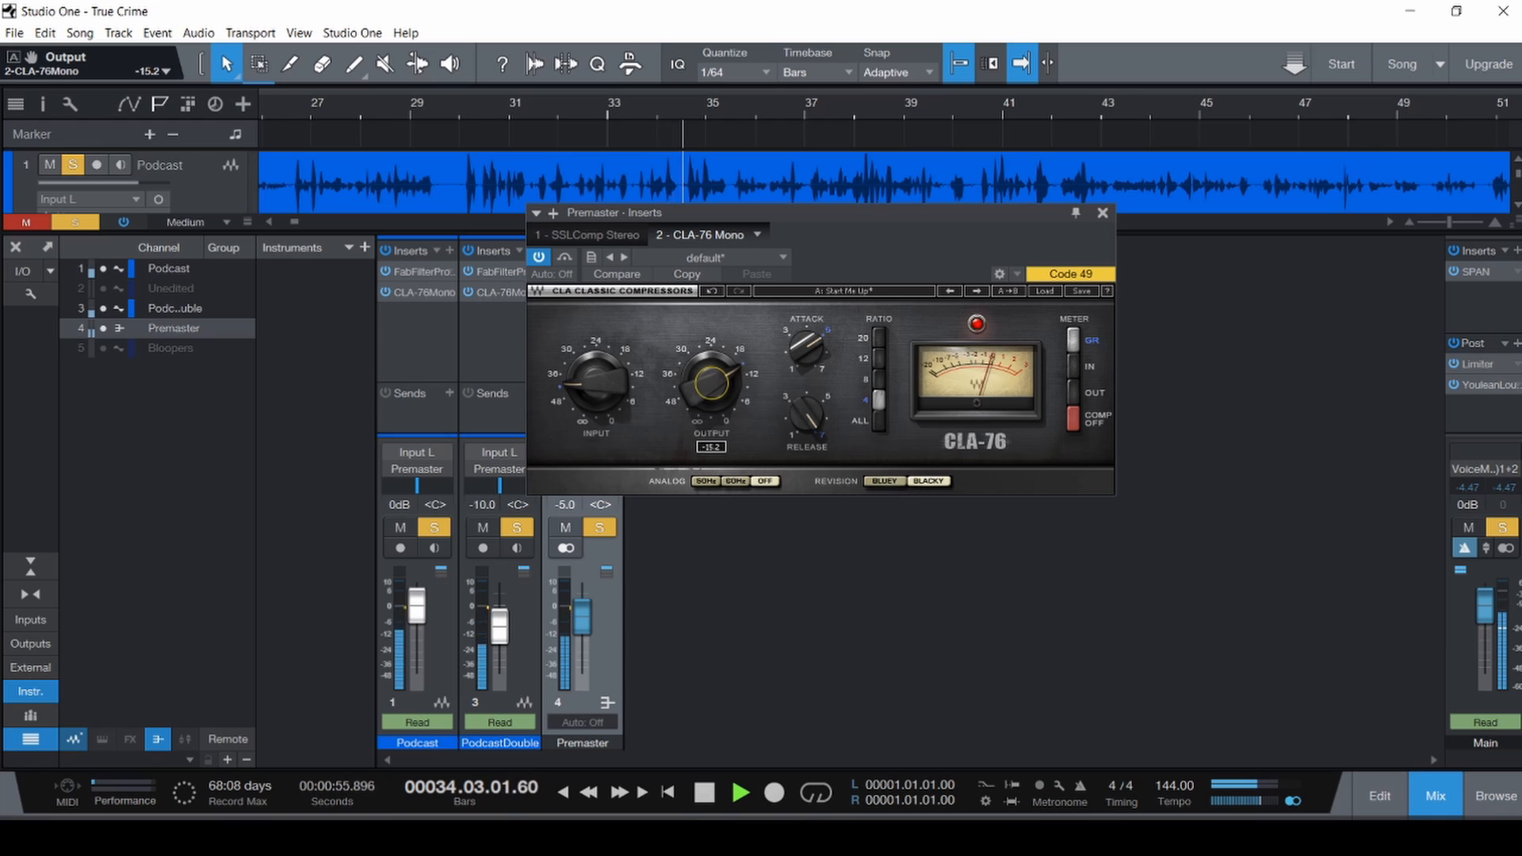
Compare the CLA-76's output and input levels with its meter on OUT and IN, and lower its input to -43.7.
click(1073, 391)
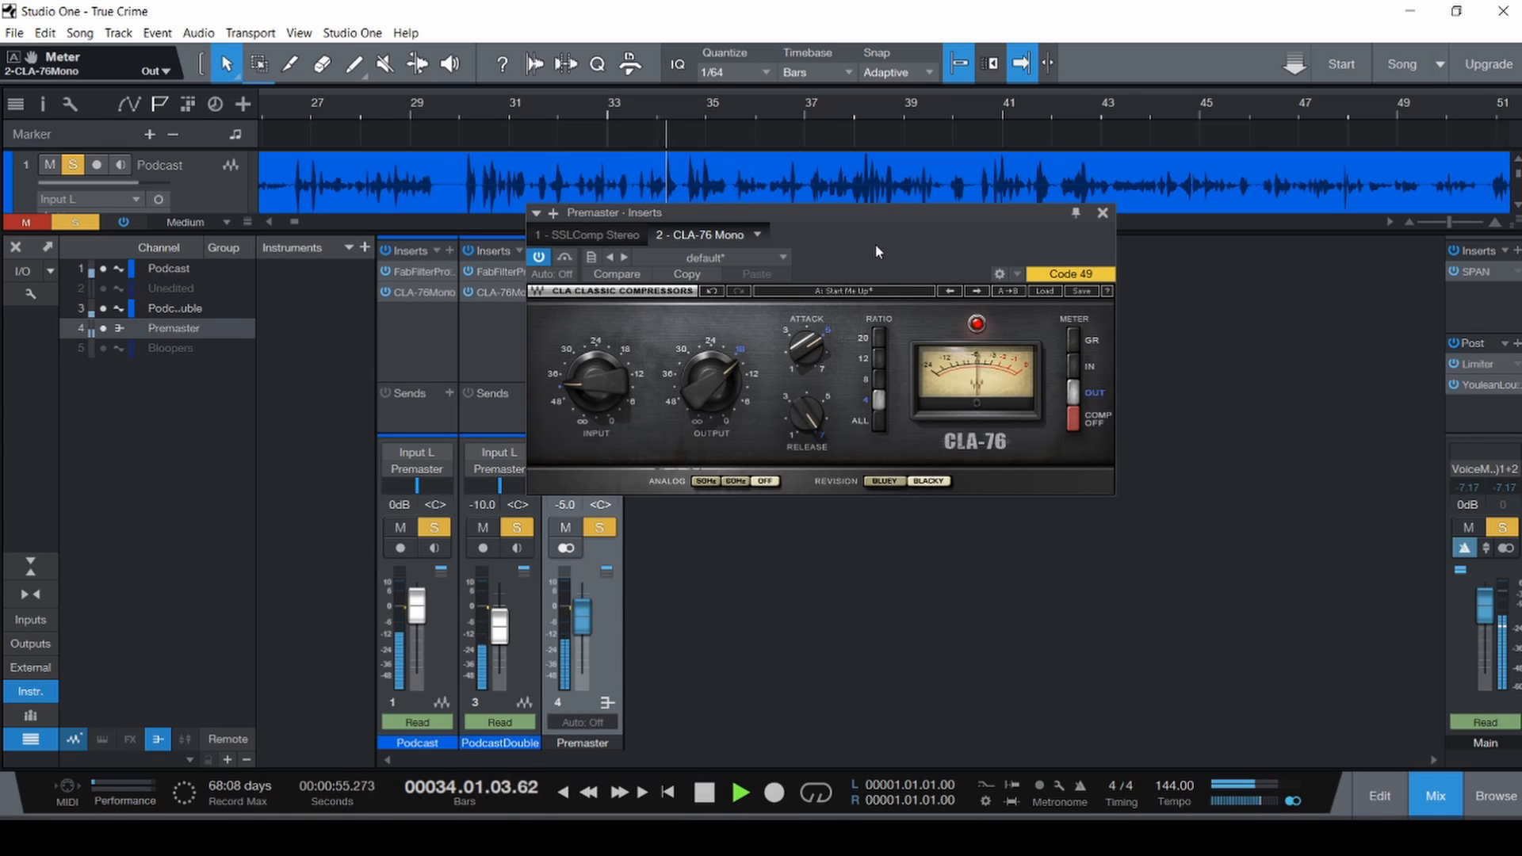
click(1068, 363)
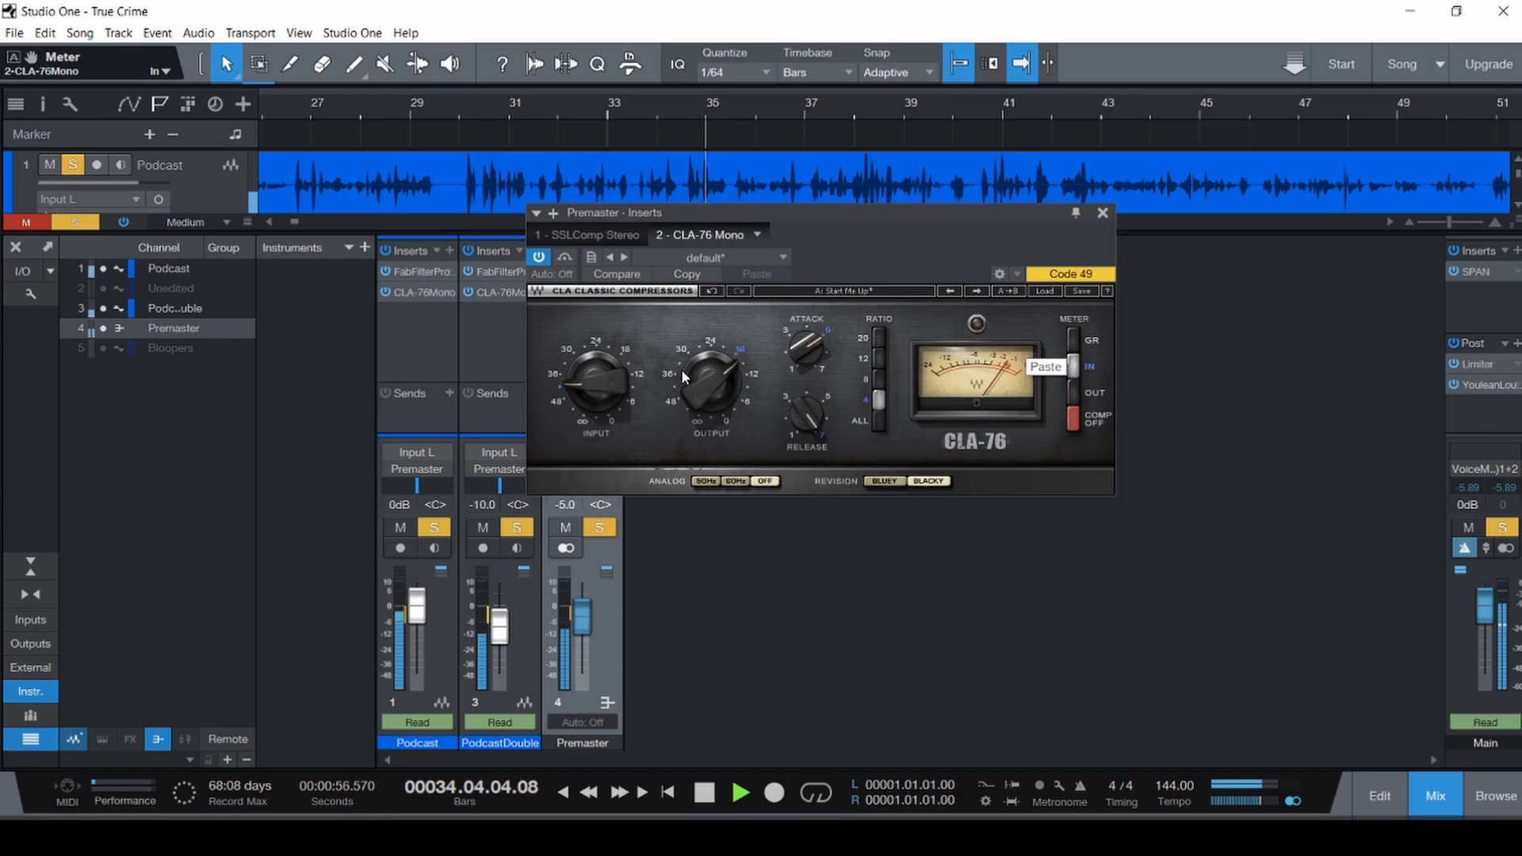
drag(597, 383, 597, 391)
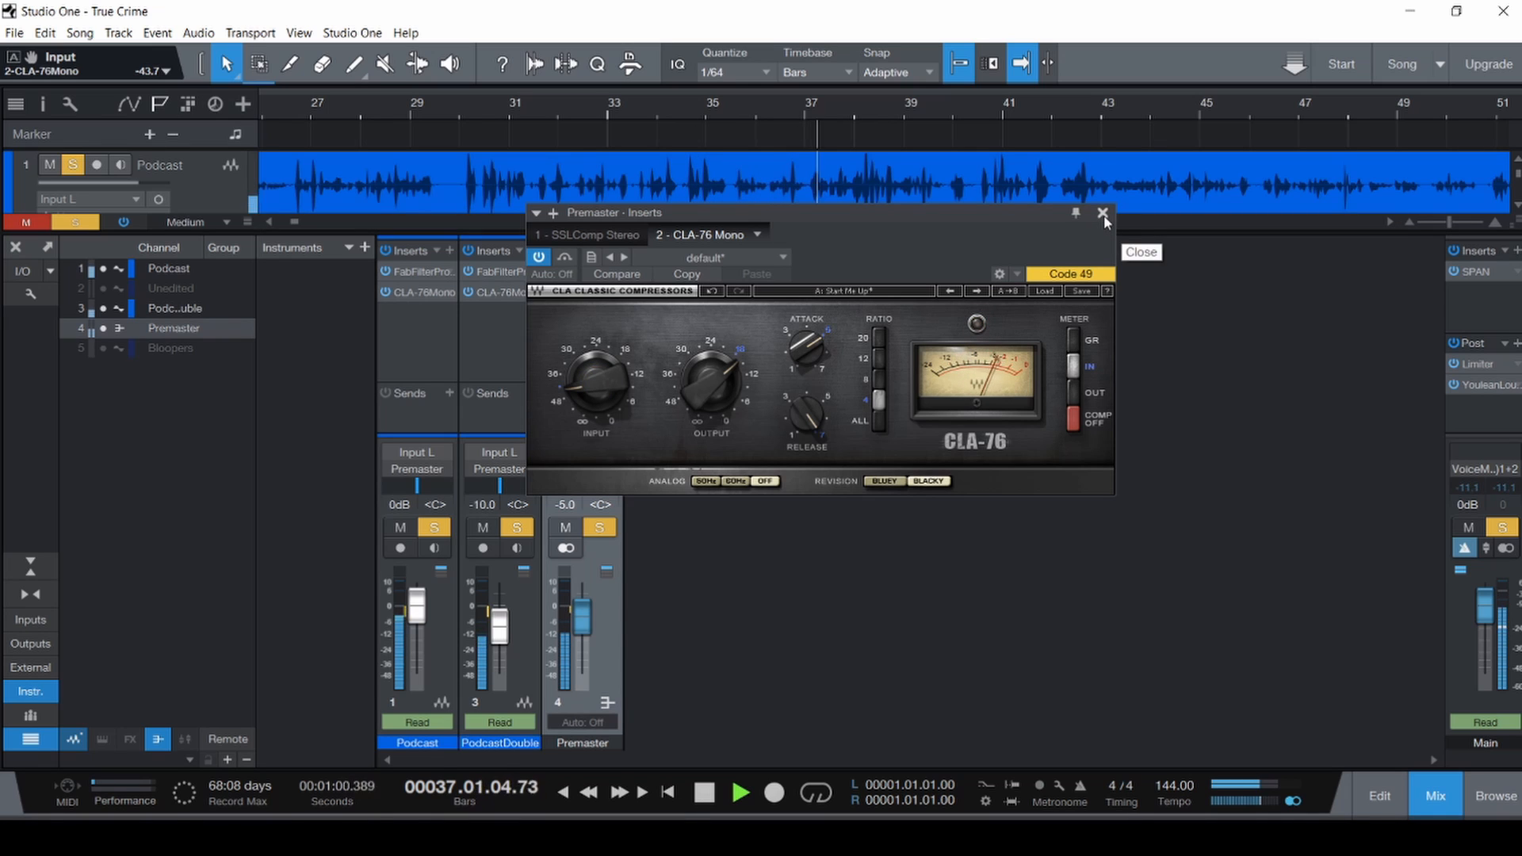
Close the CLA-76 window and remove the CLA-76 from the Premaster bus, leaving only the SSL compressor.
click(1102, 214)
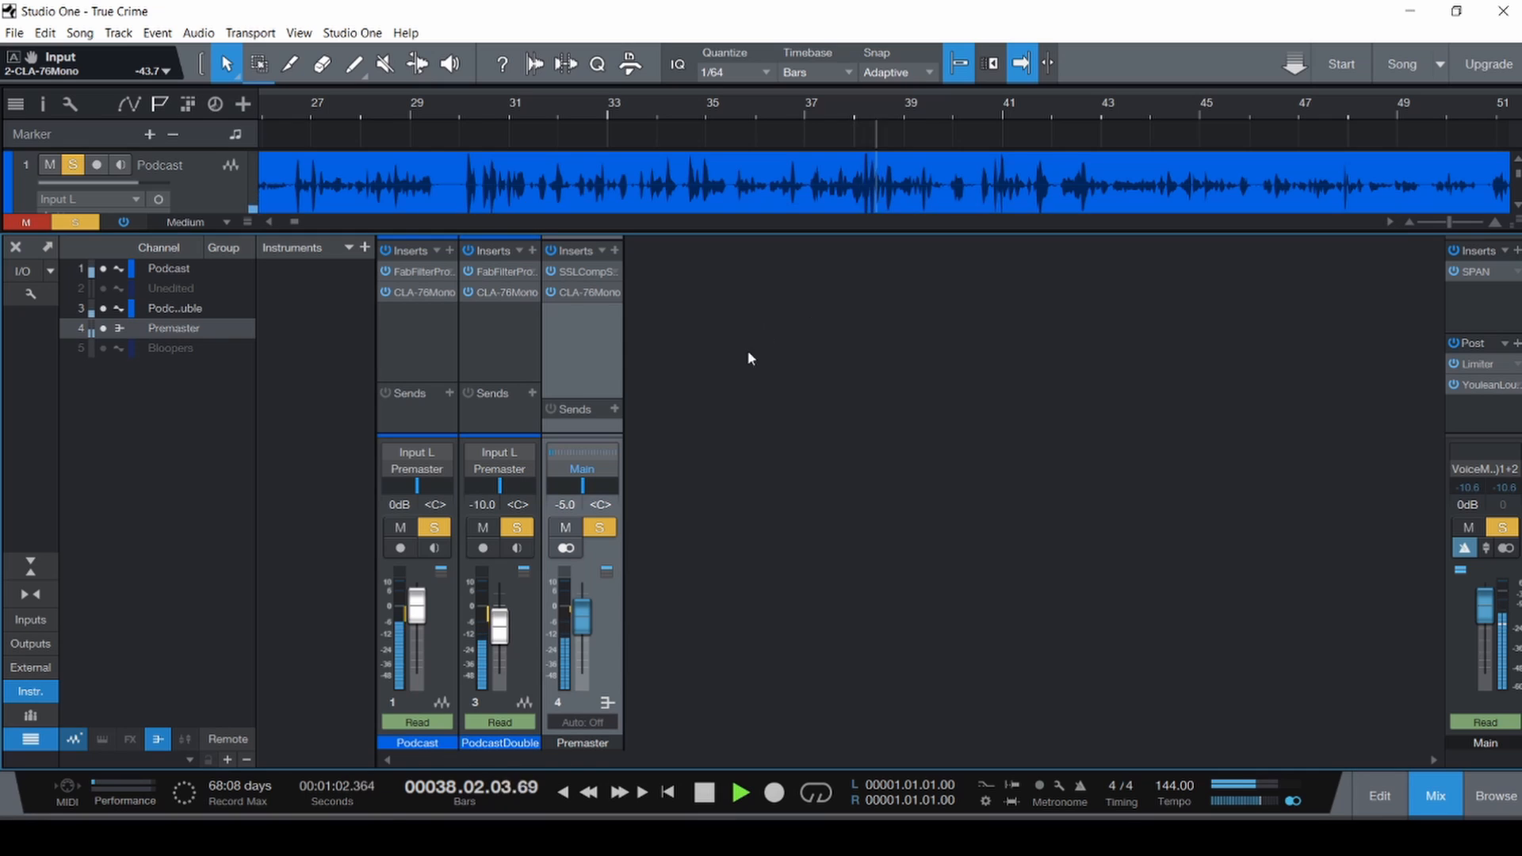
right_click(595, 298)
click(612, 478)
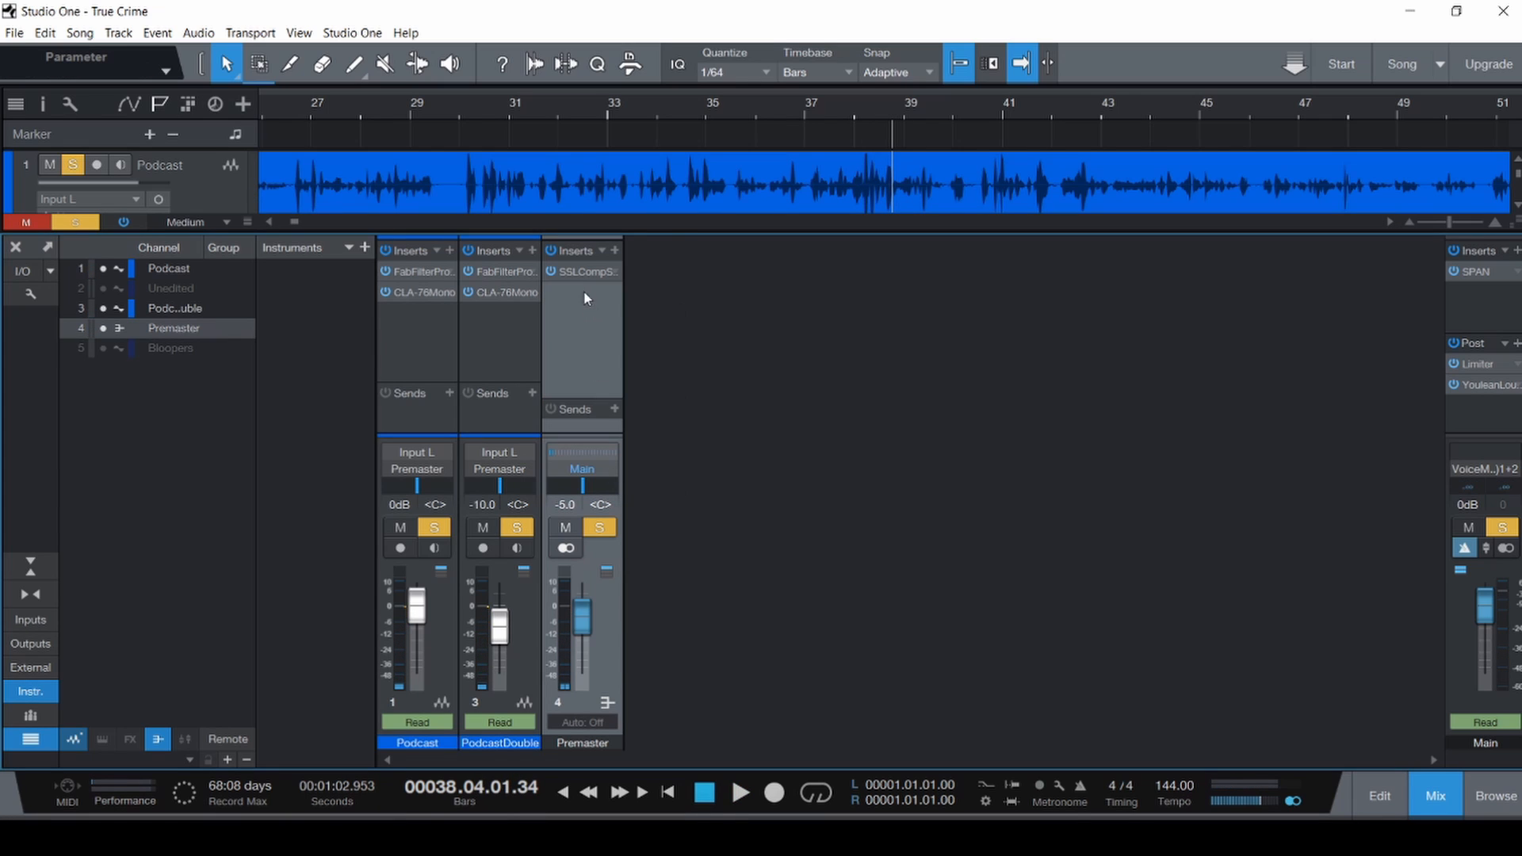
Open the Premaster's SSL compressor, play an earlier passage of the podcast, pin the compressor's window, and move it beside the Premaster channel.
click(582, 271)
drag(814, 138, 746, 241)
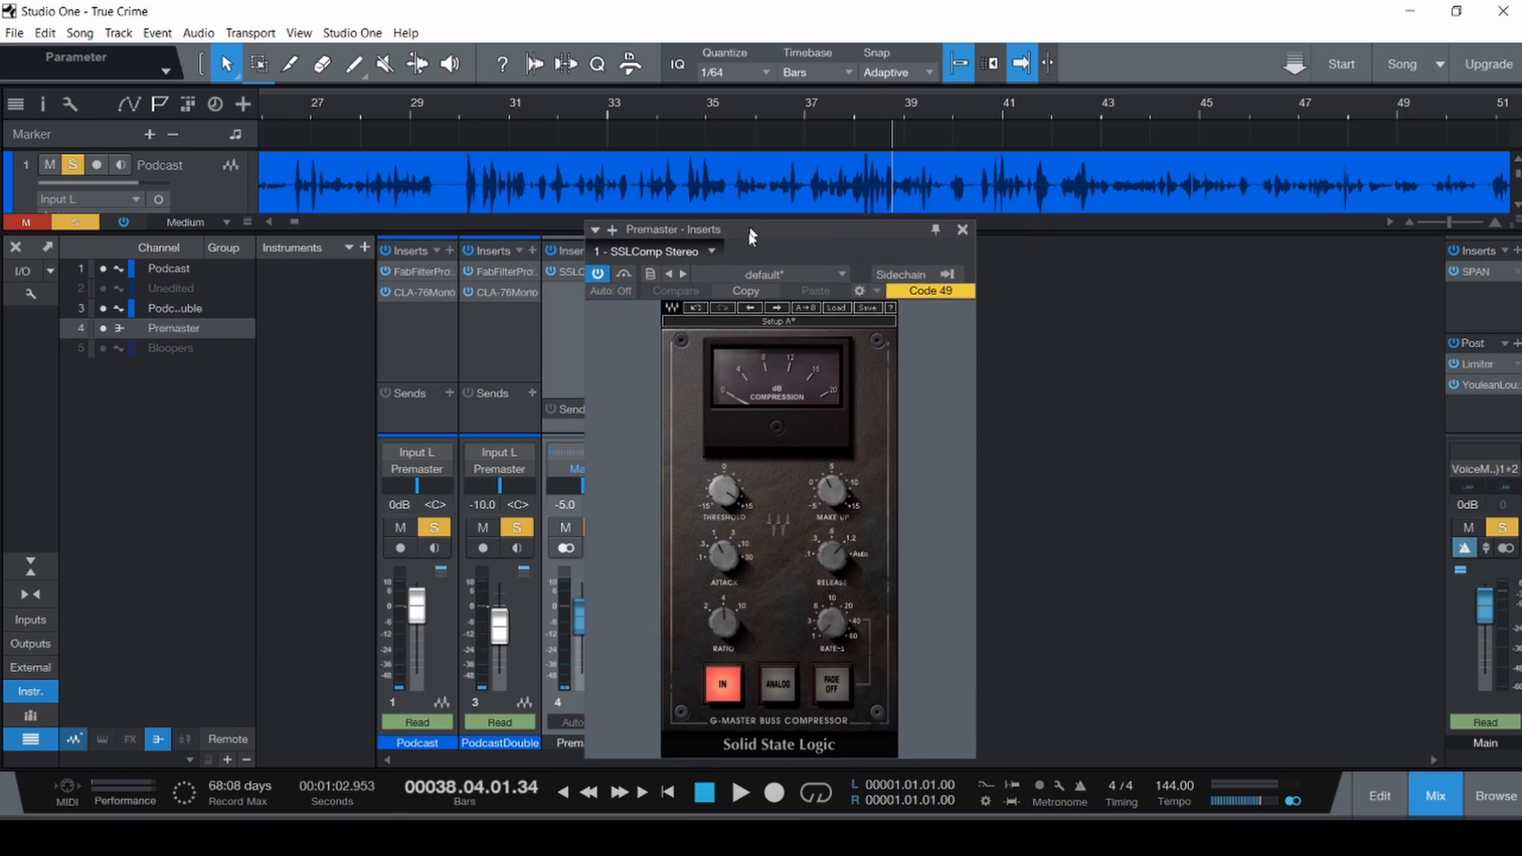
click(462, 178)
key(space)
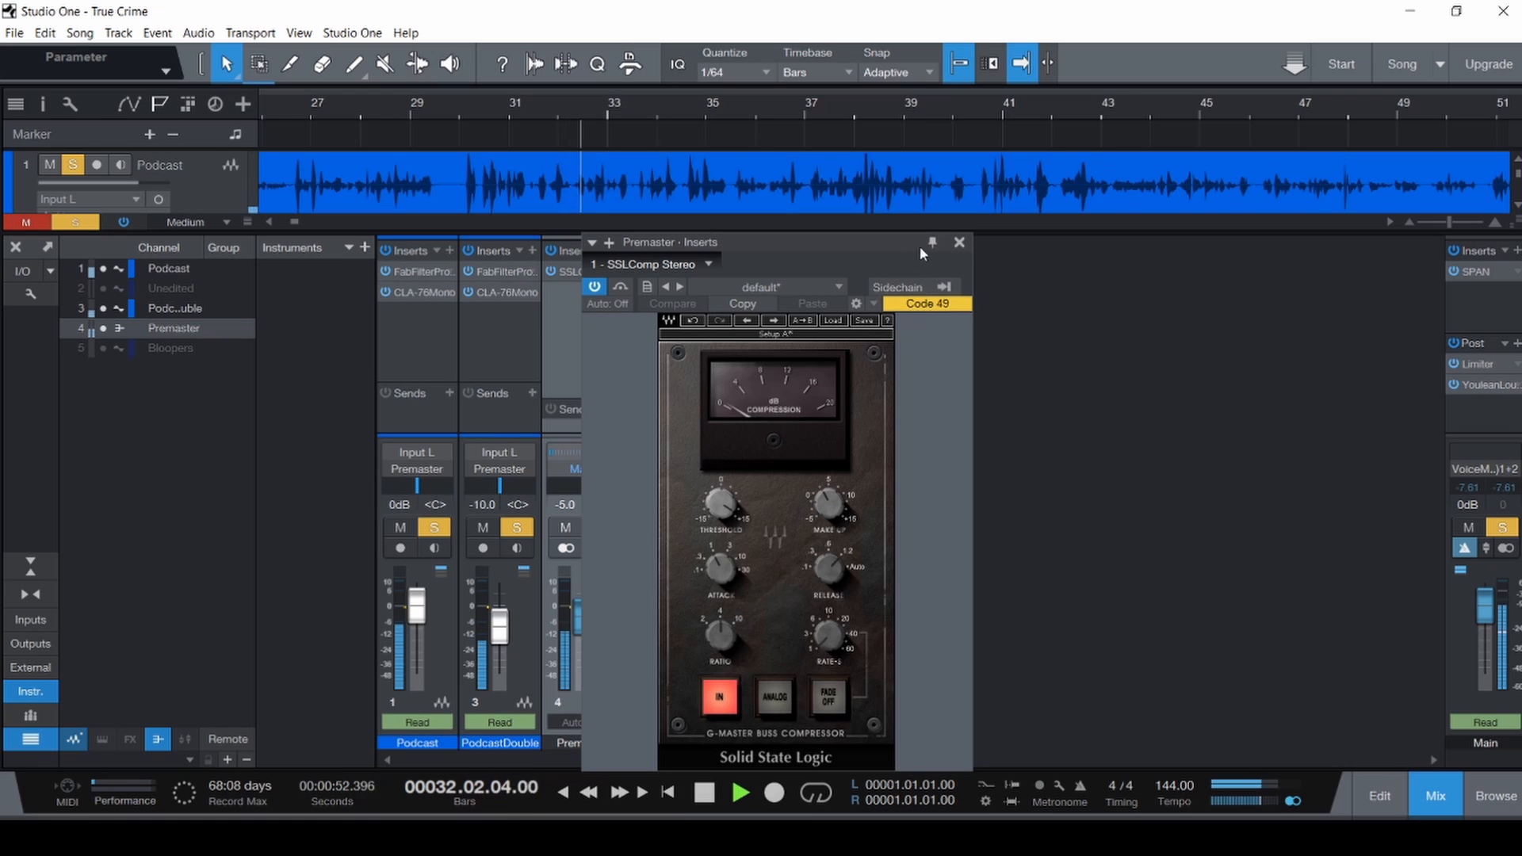
drag(877, 247, 456, 120)
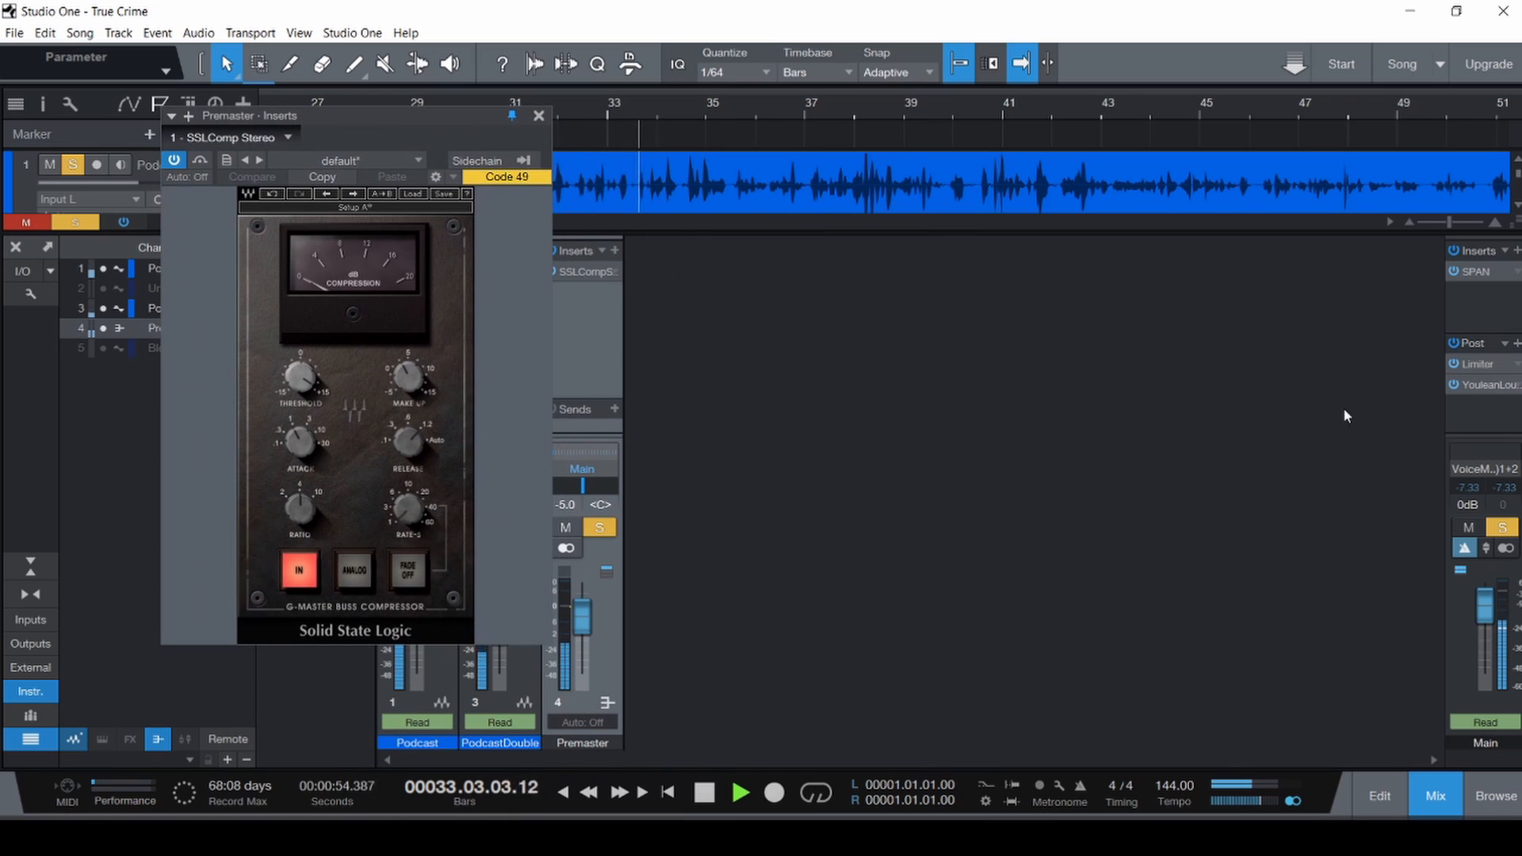
Open the Main's Youlean Loudness Meter 2 beside the Premaster's SSL compressor and set the compressor's makeup gain to 3.7 dB during playback.
click(408, 442)
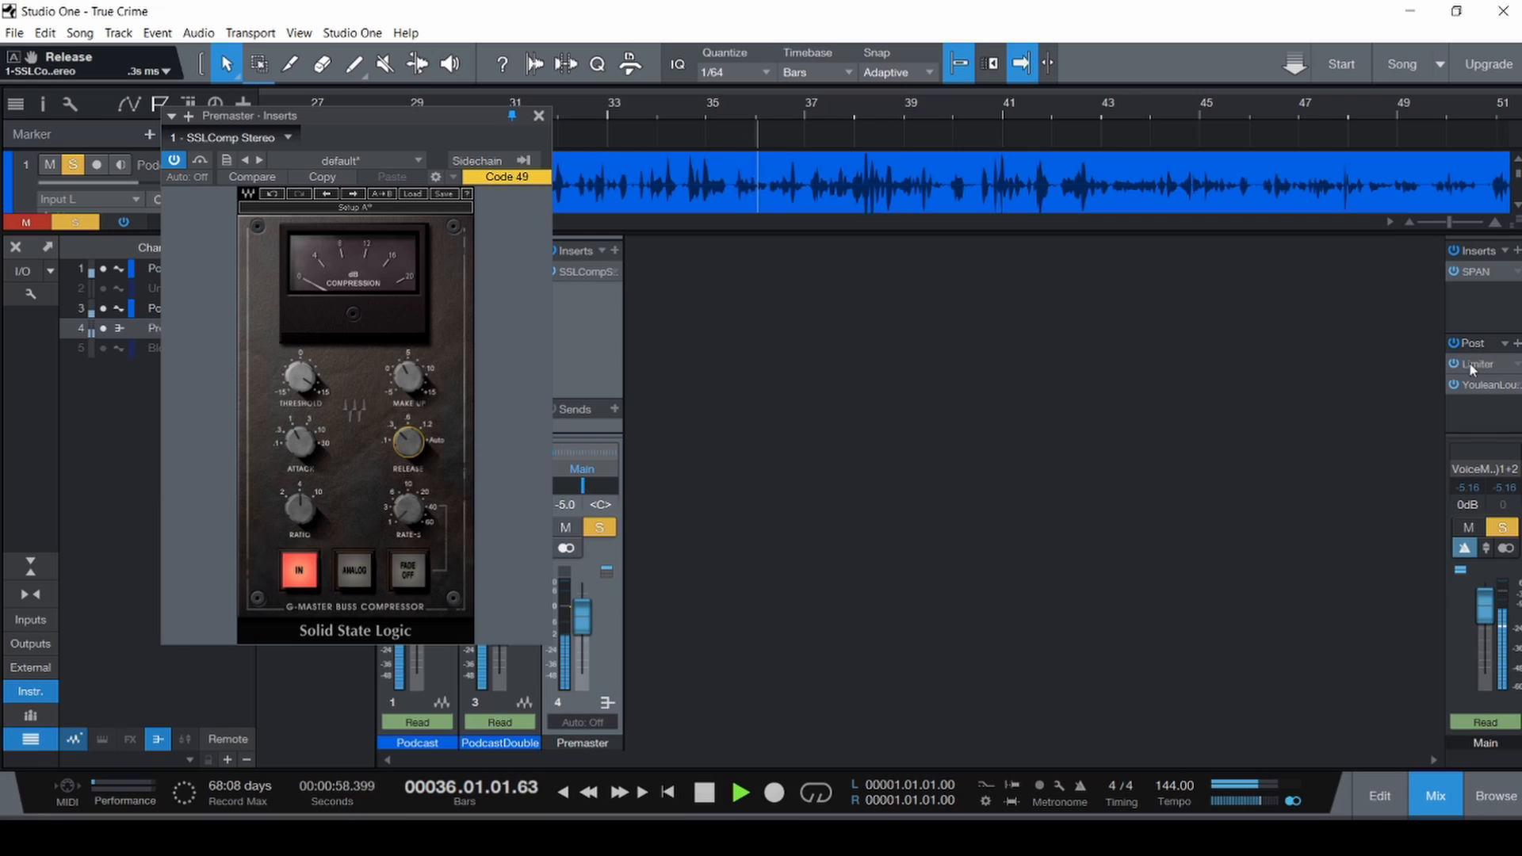
double_click(1476, 384)
drag(585, 49, 1072, 51)
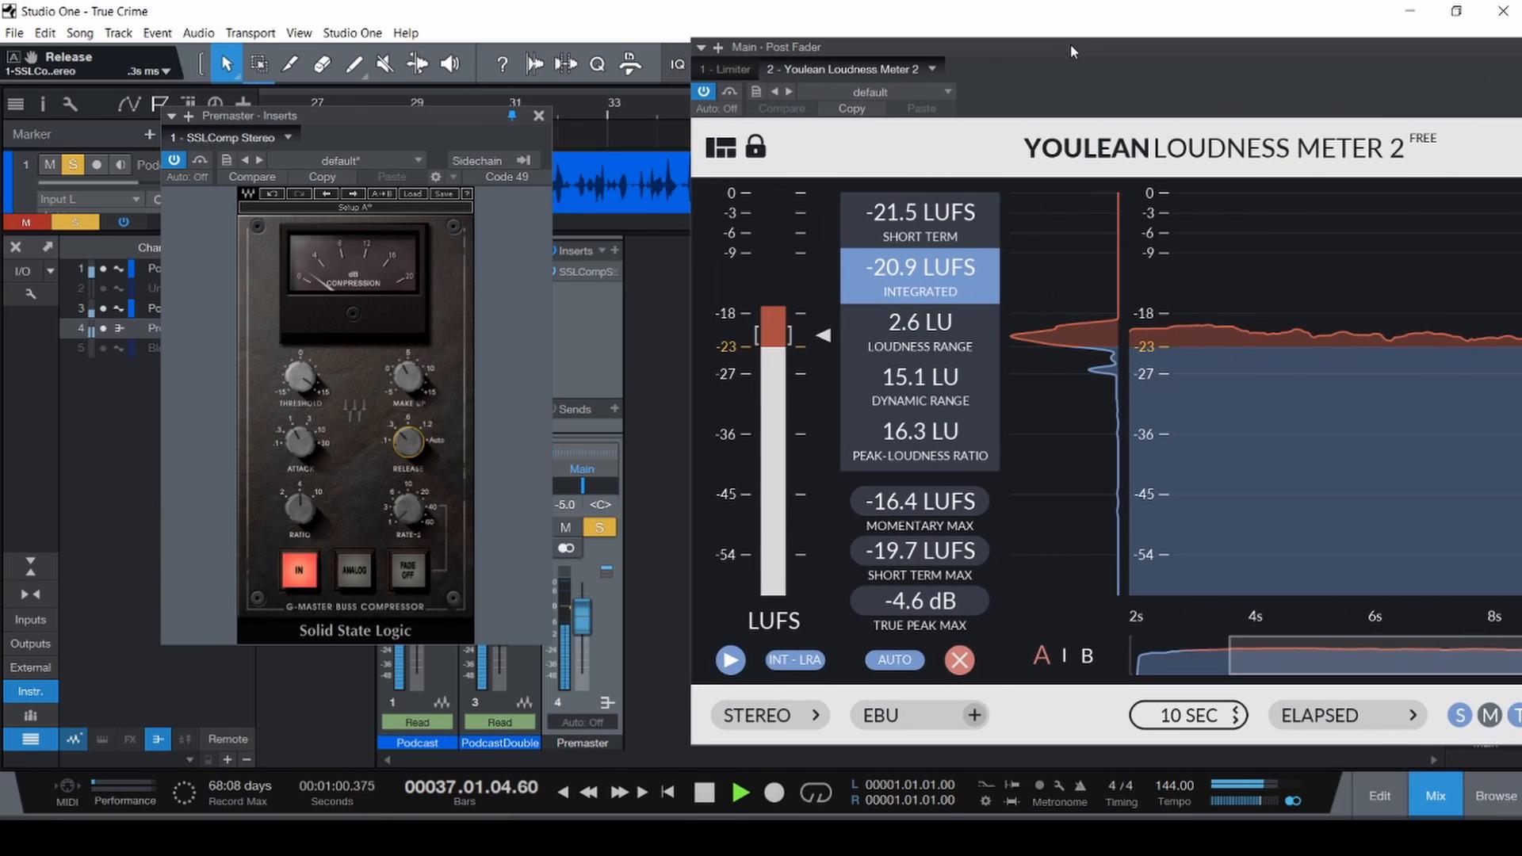
mouse_move(419, 382)
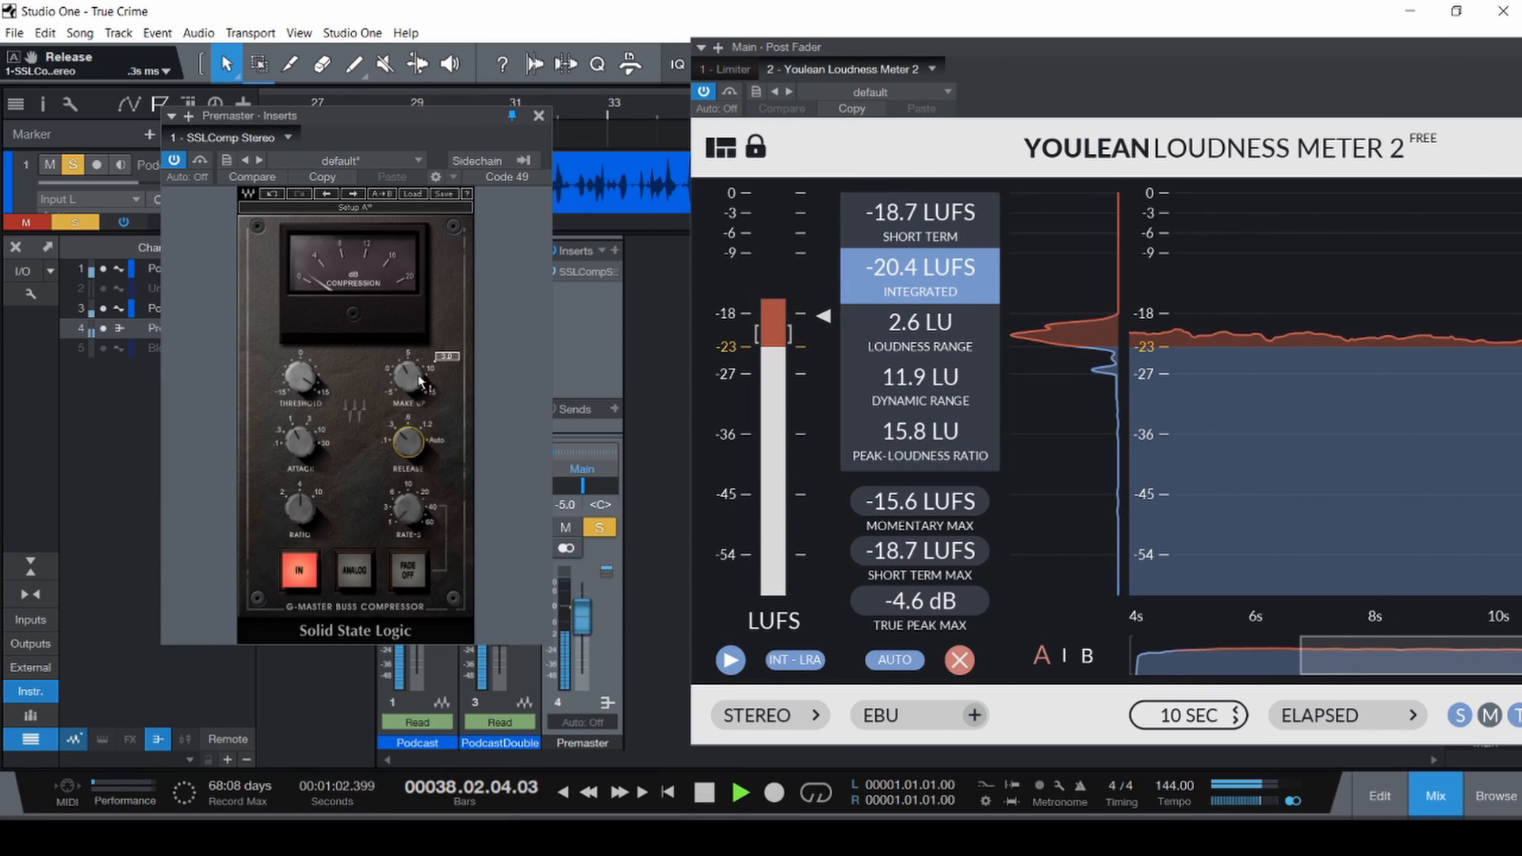
scroll(419, 382, up, 5)
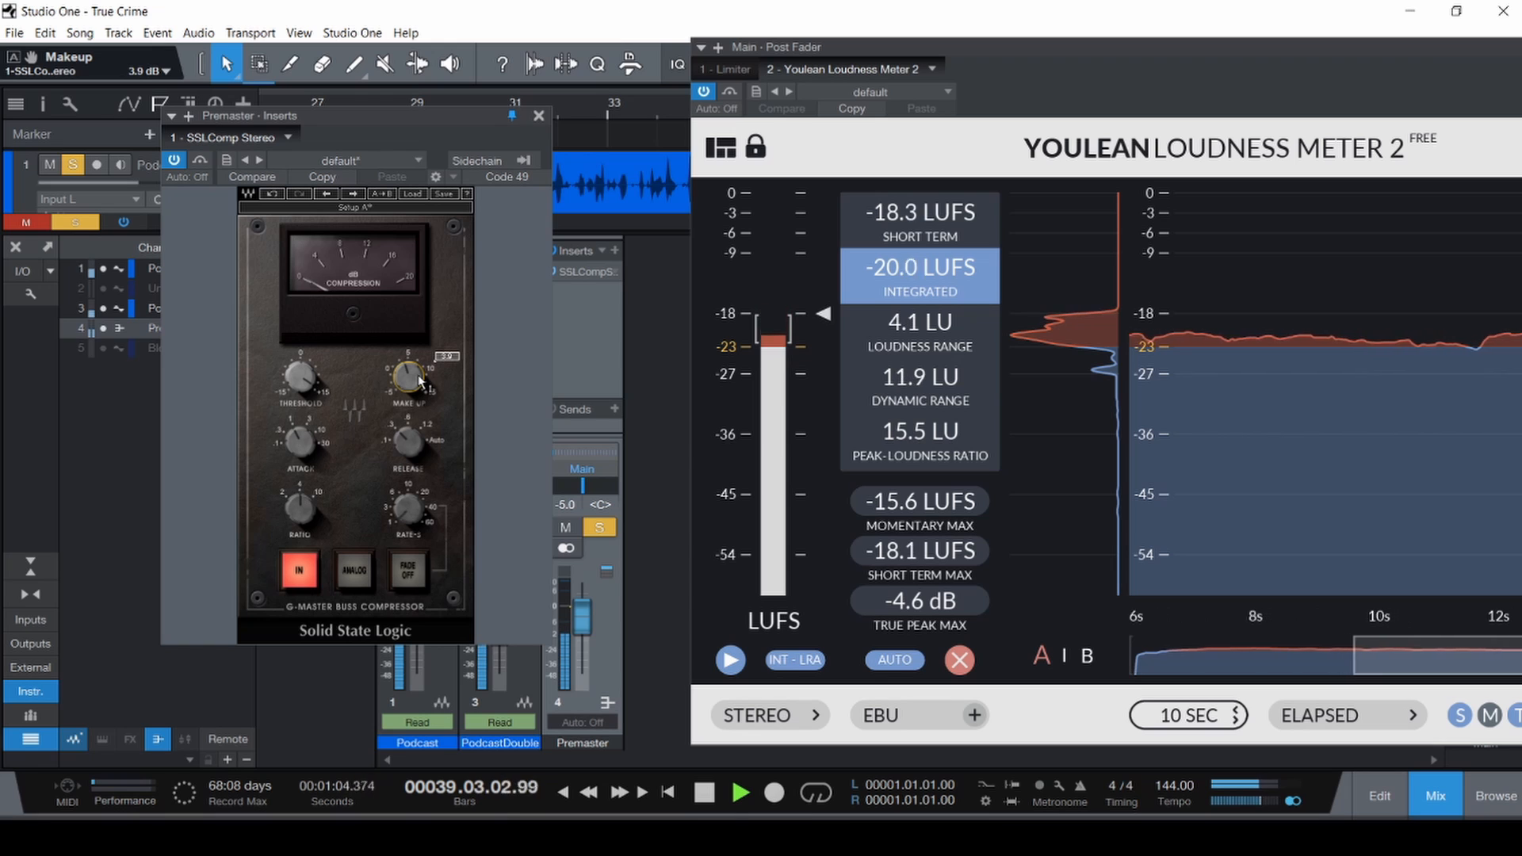
scroll(418, 382, down, 2)
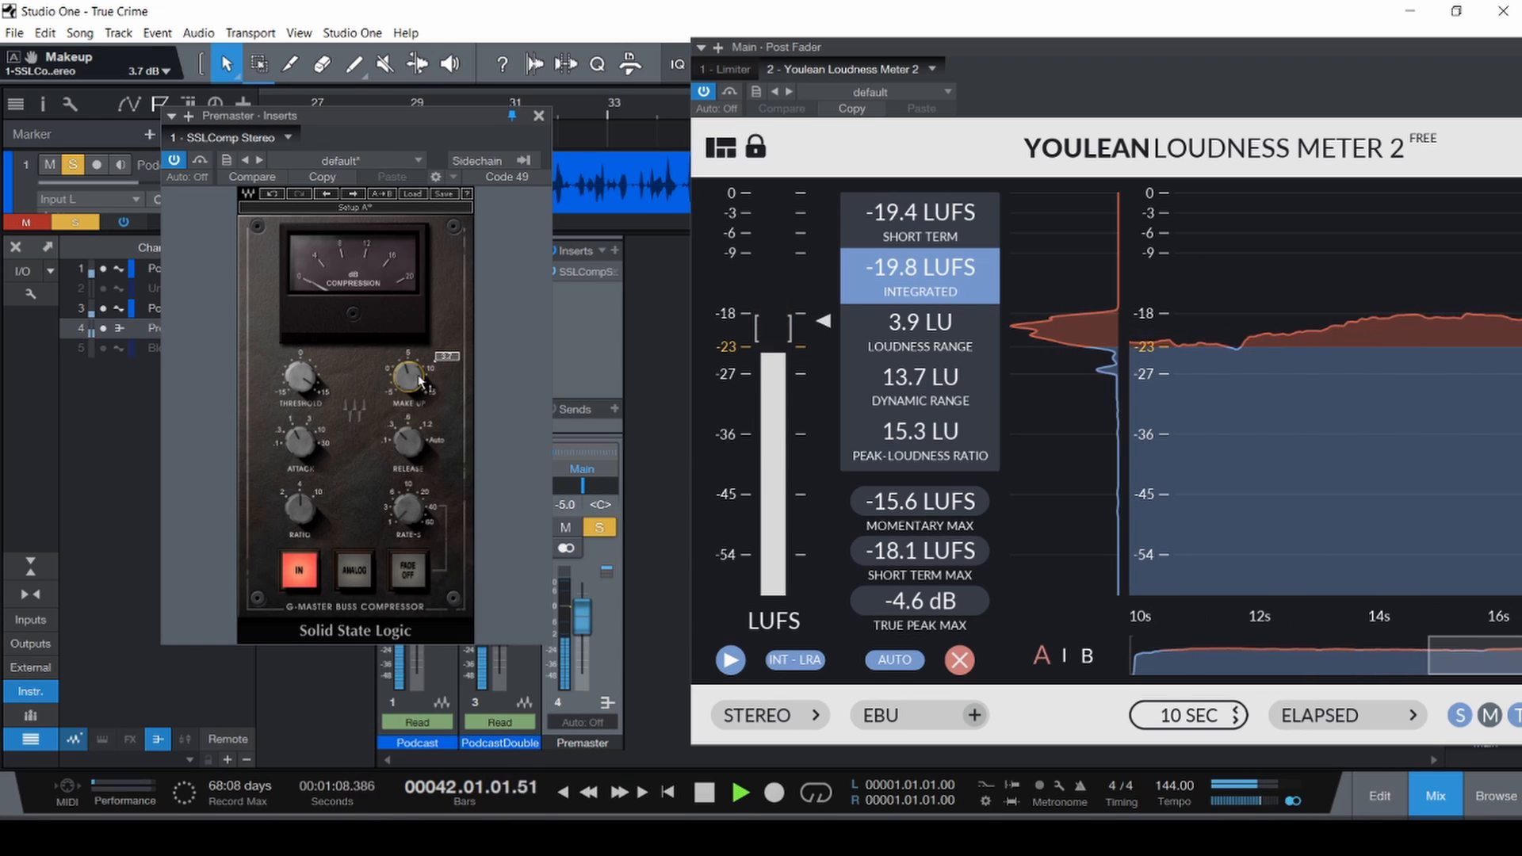
Close the loudness meter, hide the mixer, and play the podcast from about bar 61 and bar 321 against the SSL compression meter.
drag(1191, 49, 714, 94)
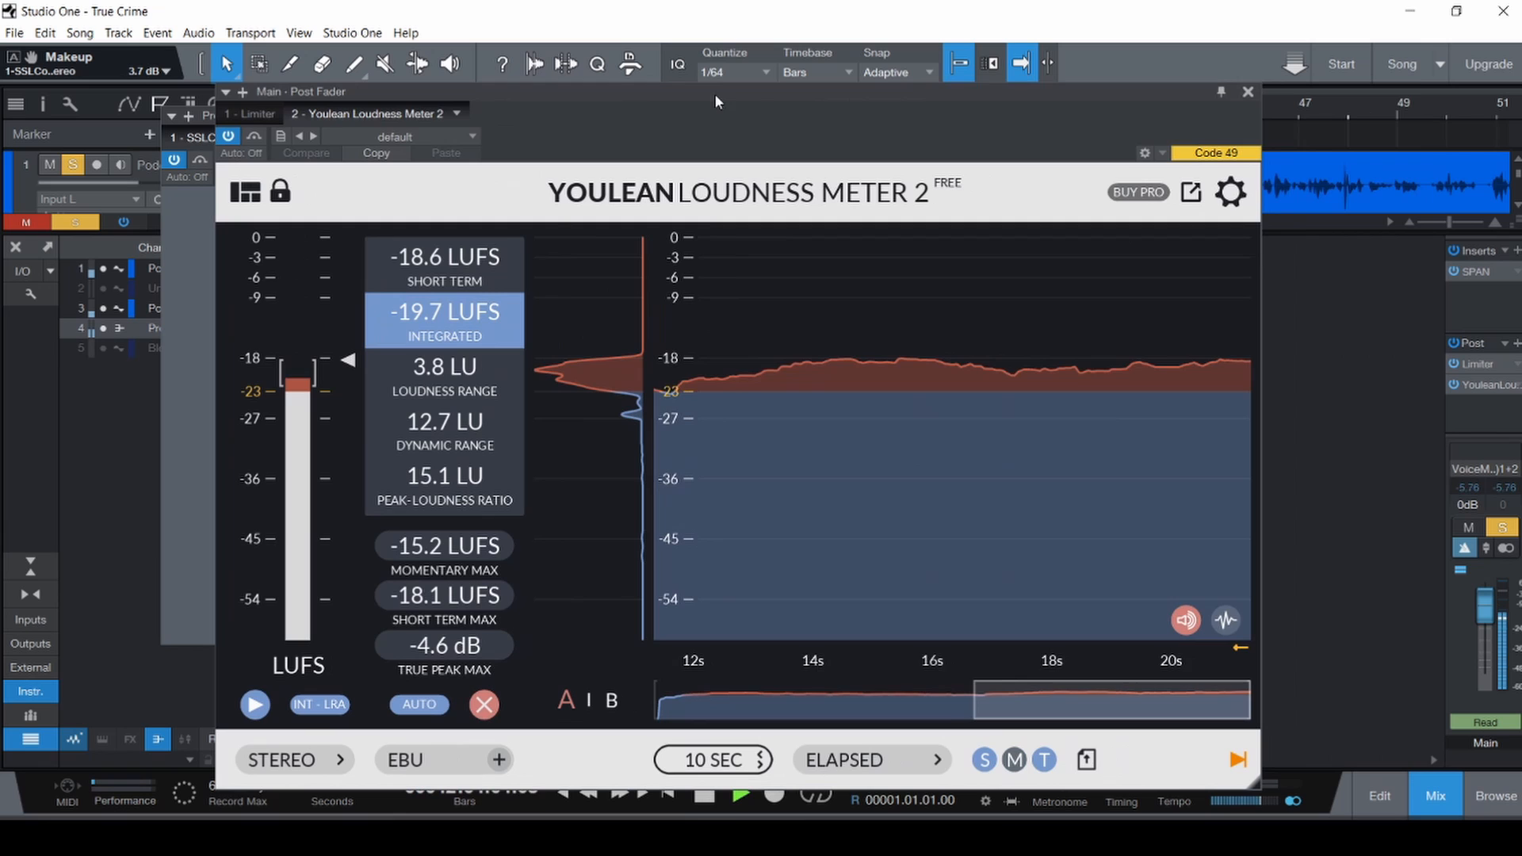
click(1248, 93)
key(F3)
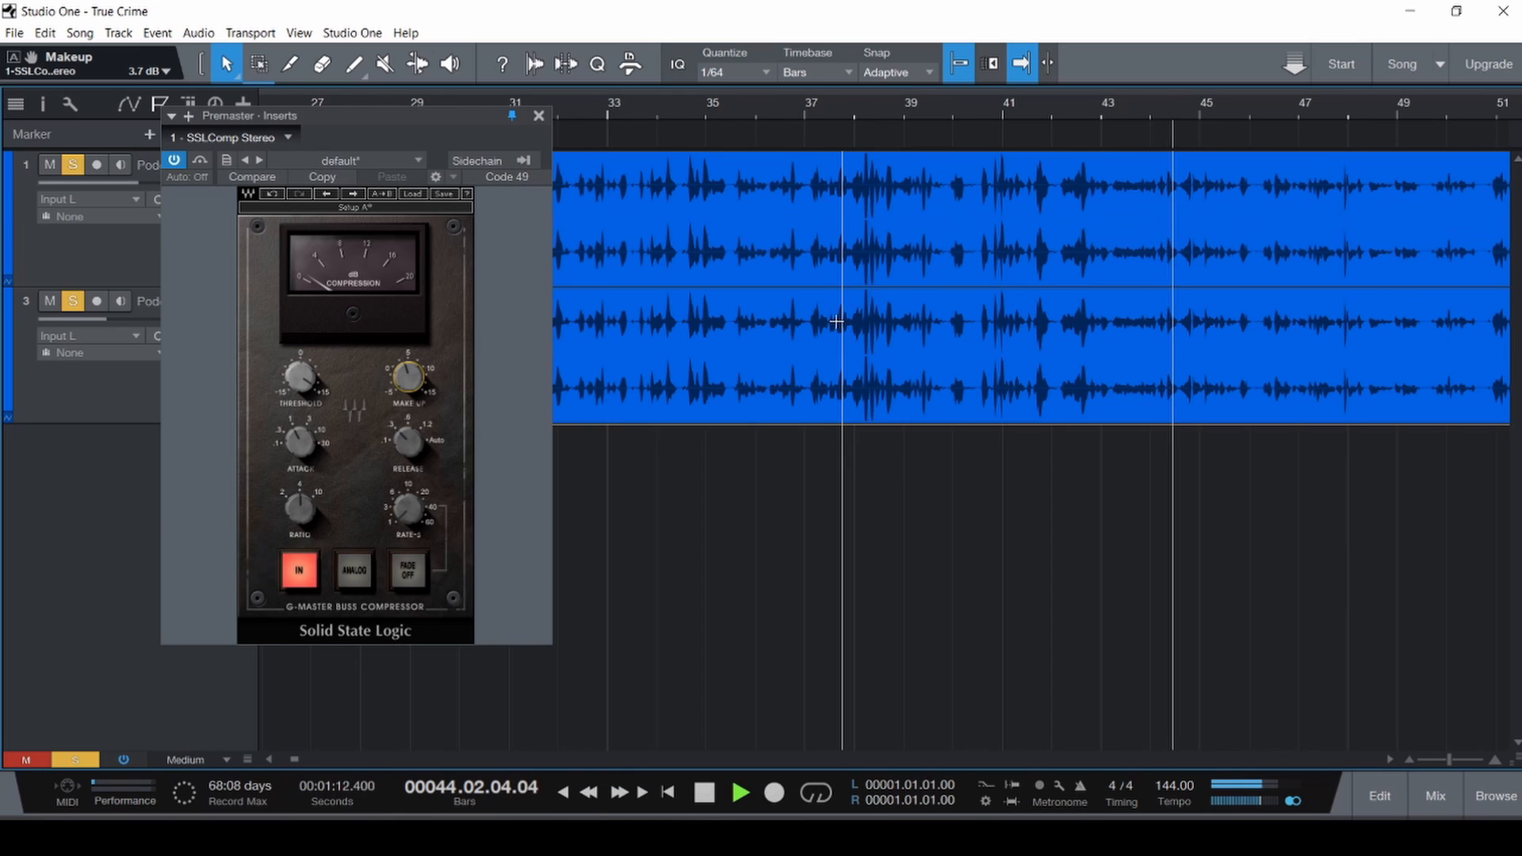
scroll(838, 322, down, 5)
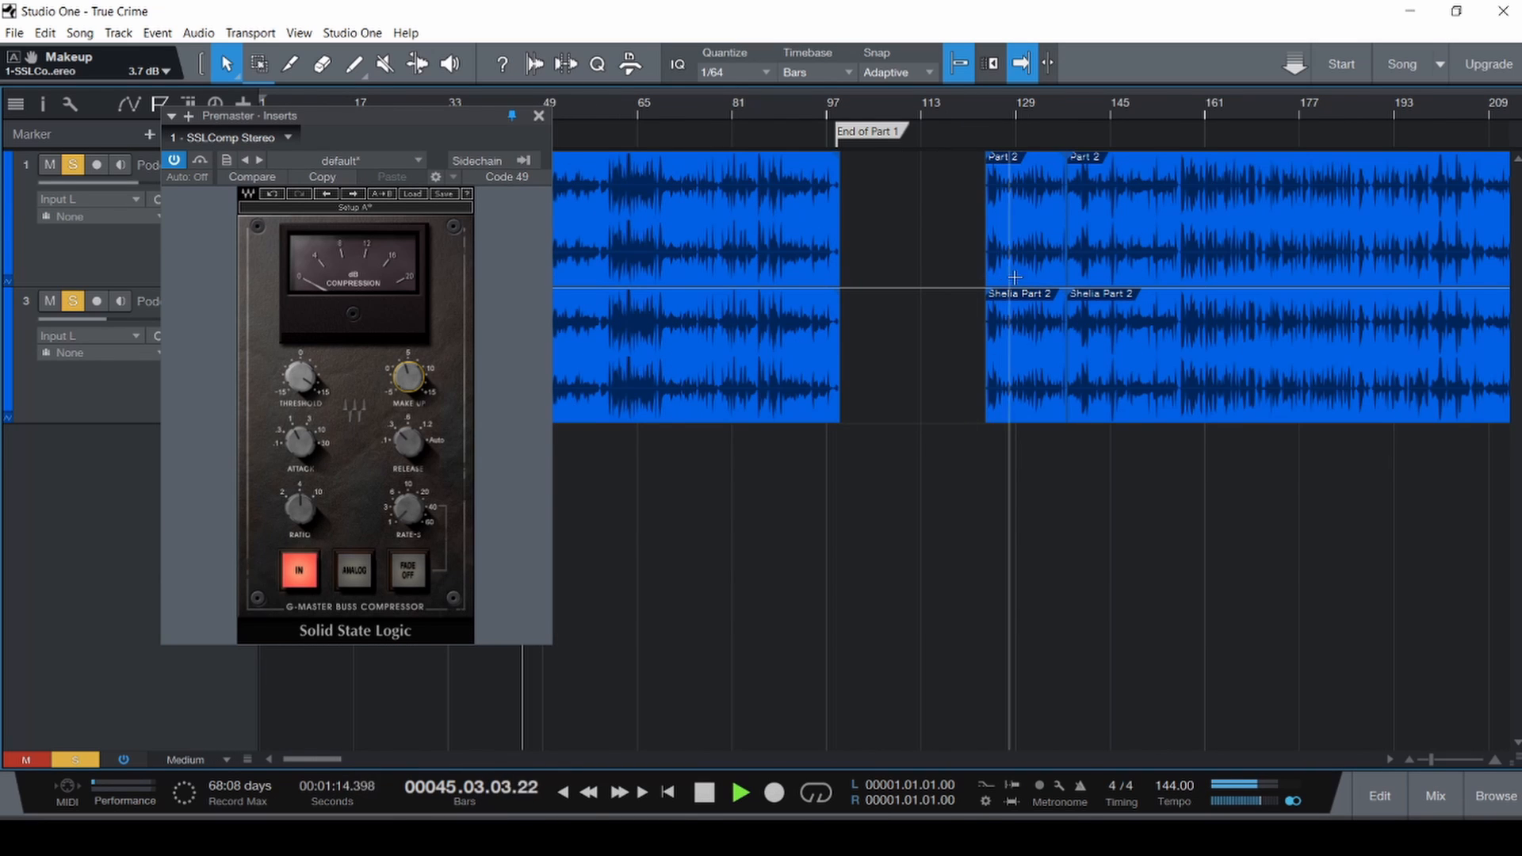
click(622, 214)
scroll(626, 214, up, 5)
scroll(630, 214, down, 10)
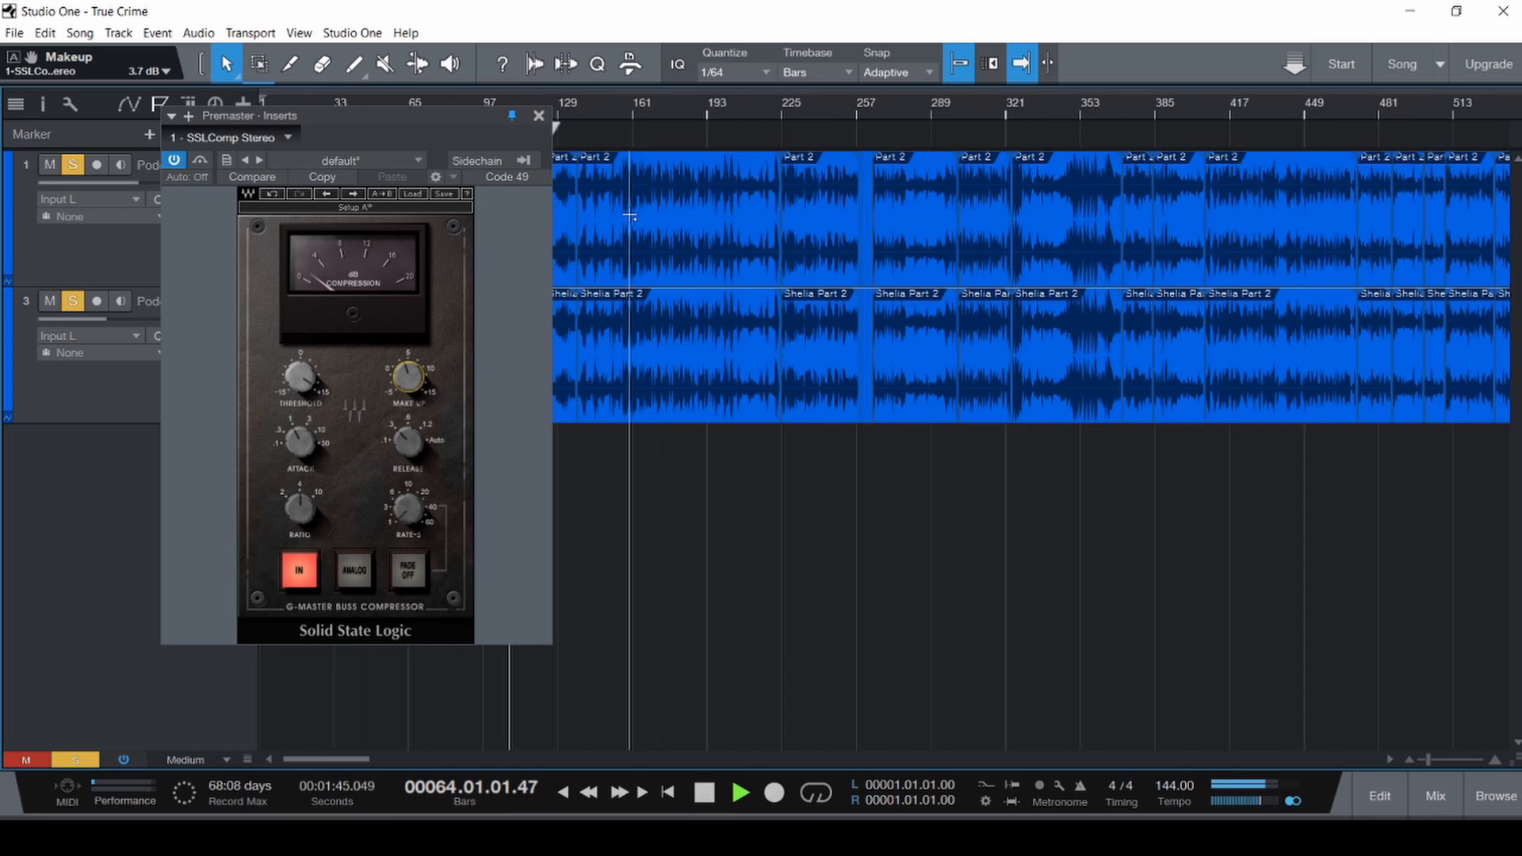
click(698, 228)
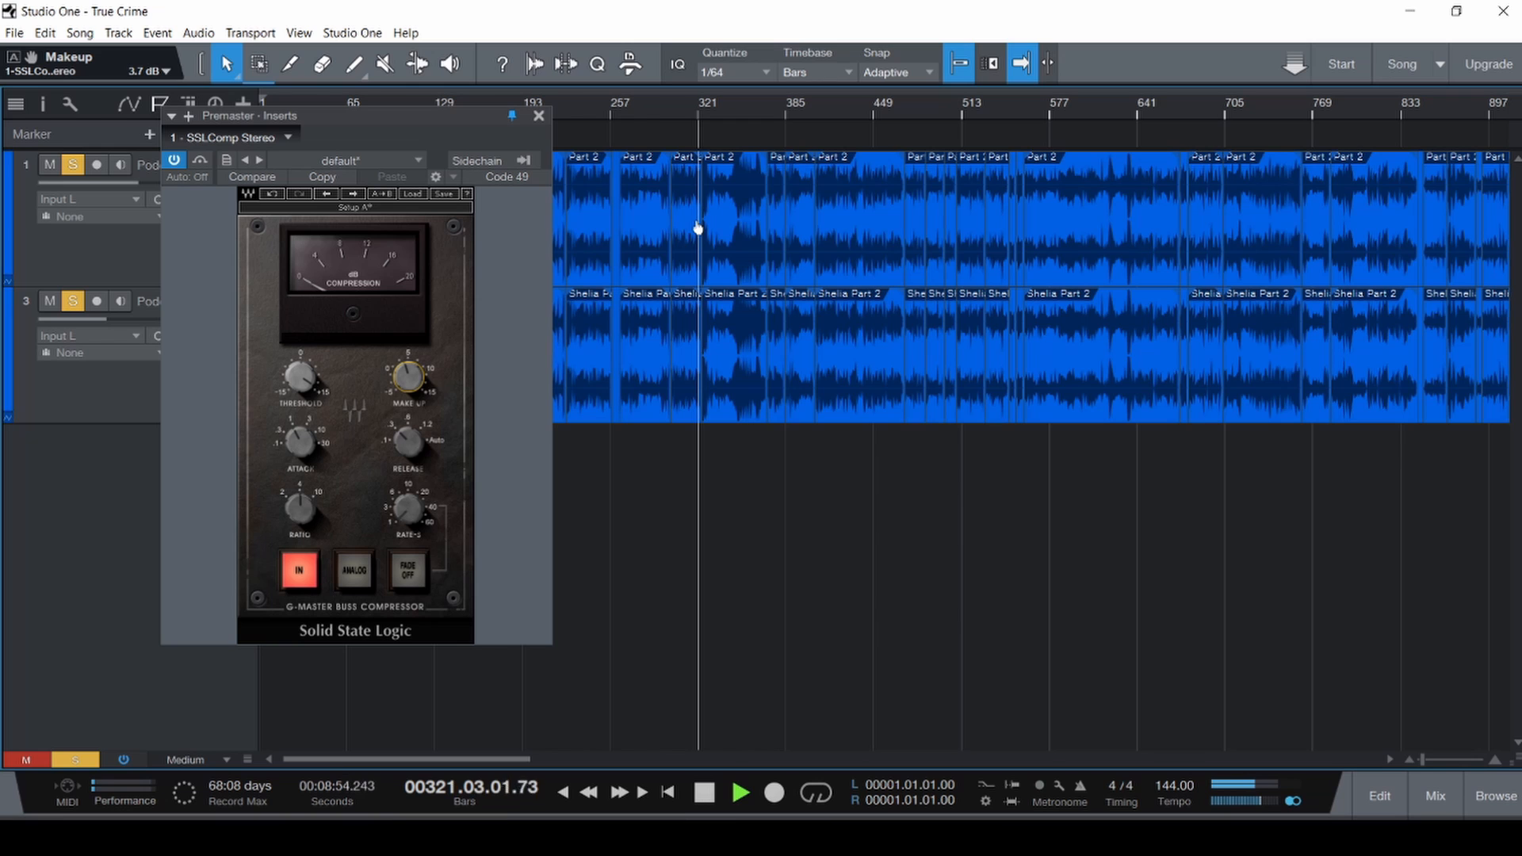
Play the passage from about bar 354 and watch how the SSL compressor reacts to the louder peaks.
scroll(698, 228, up, 10)
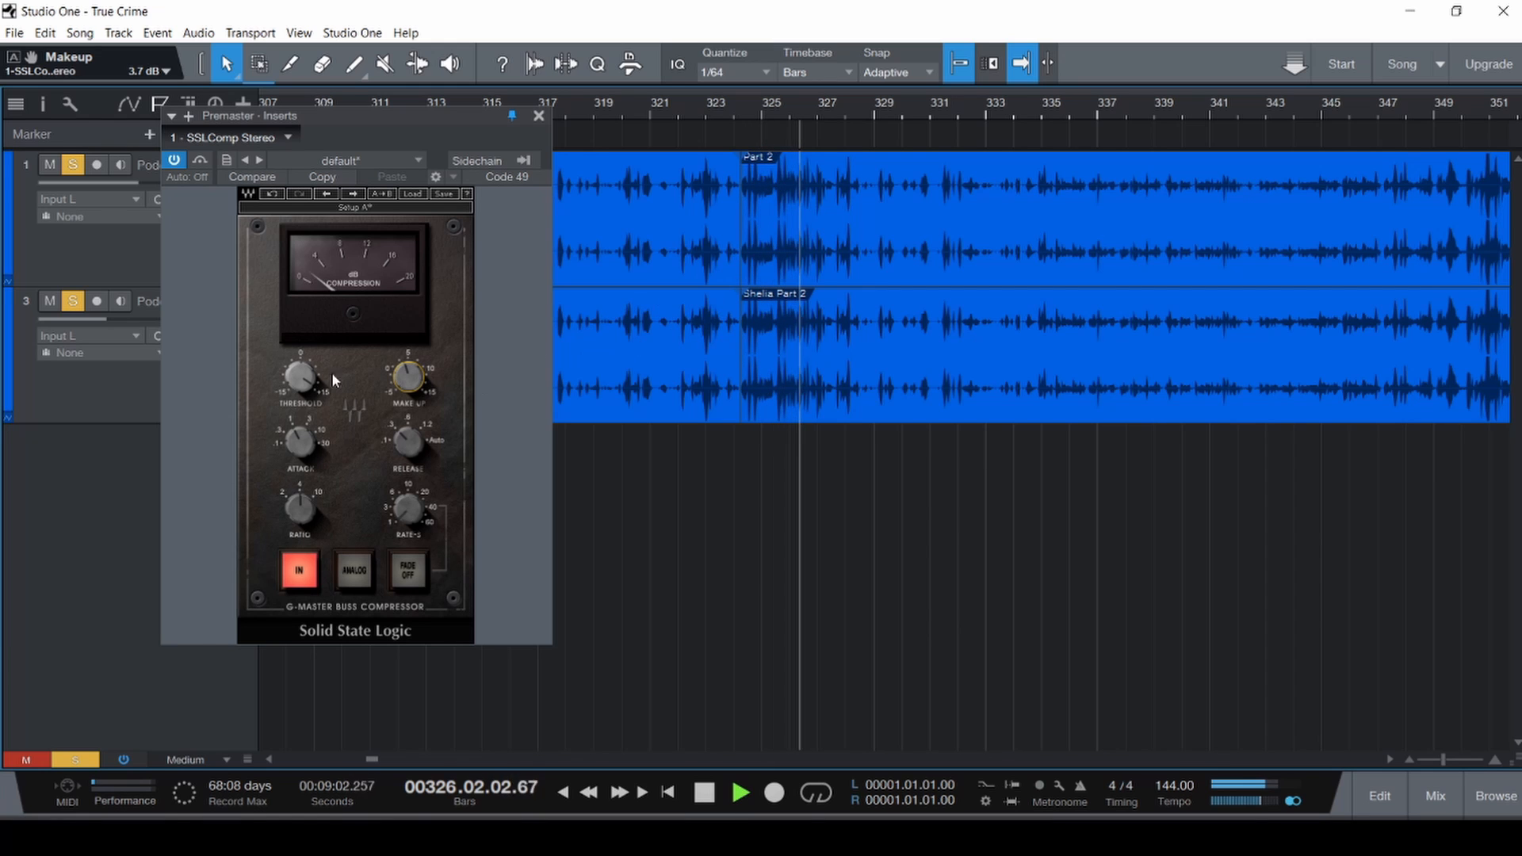
scroll(788, 332, down, 2)
scroll(788, 331, down, 3)
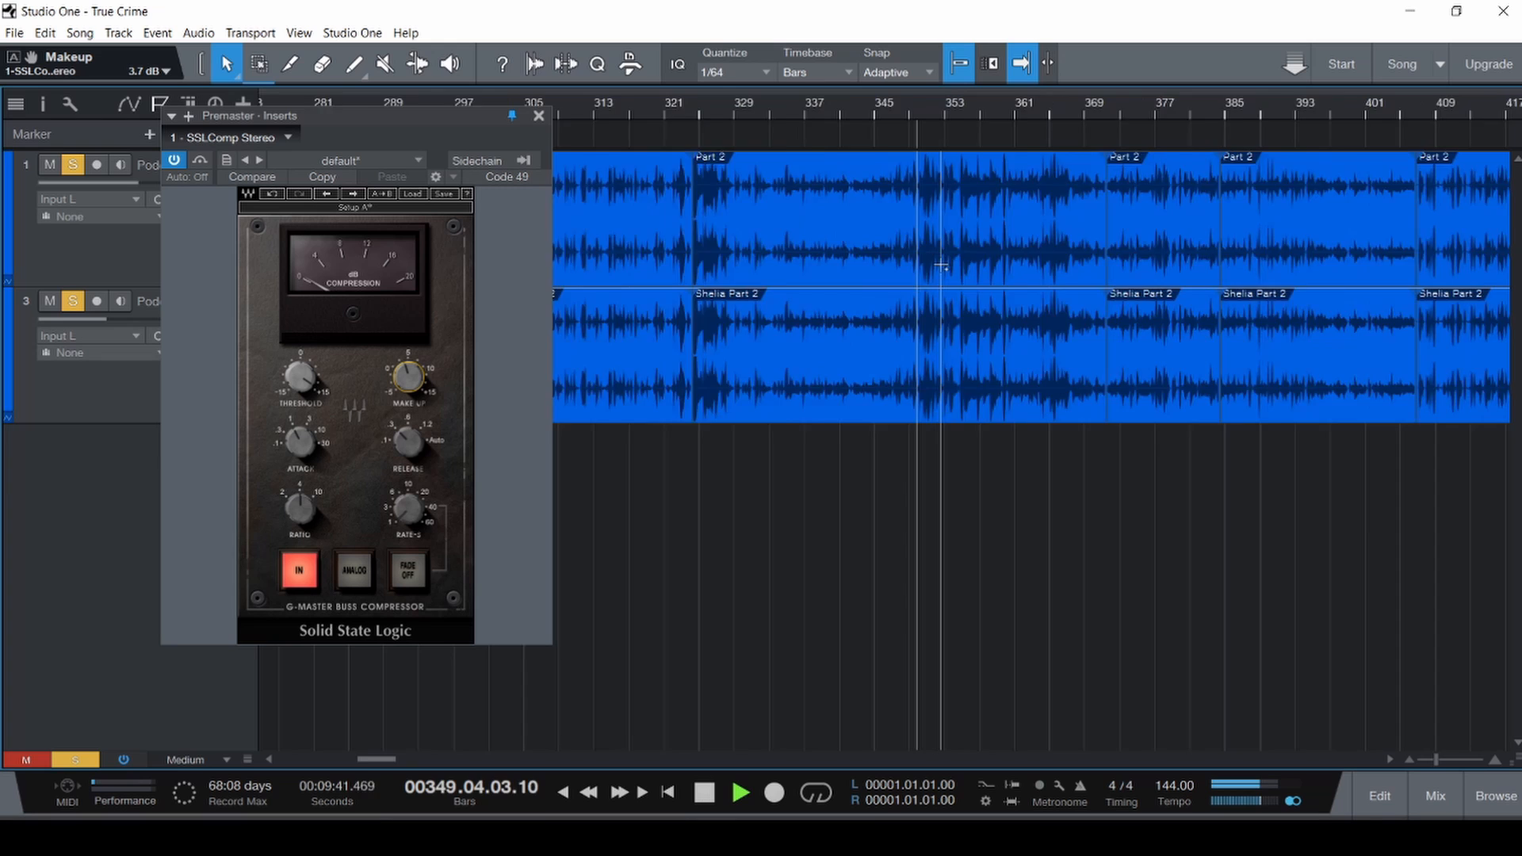
scroll(941, 265, up, 4)
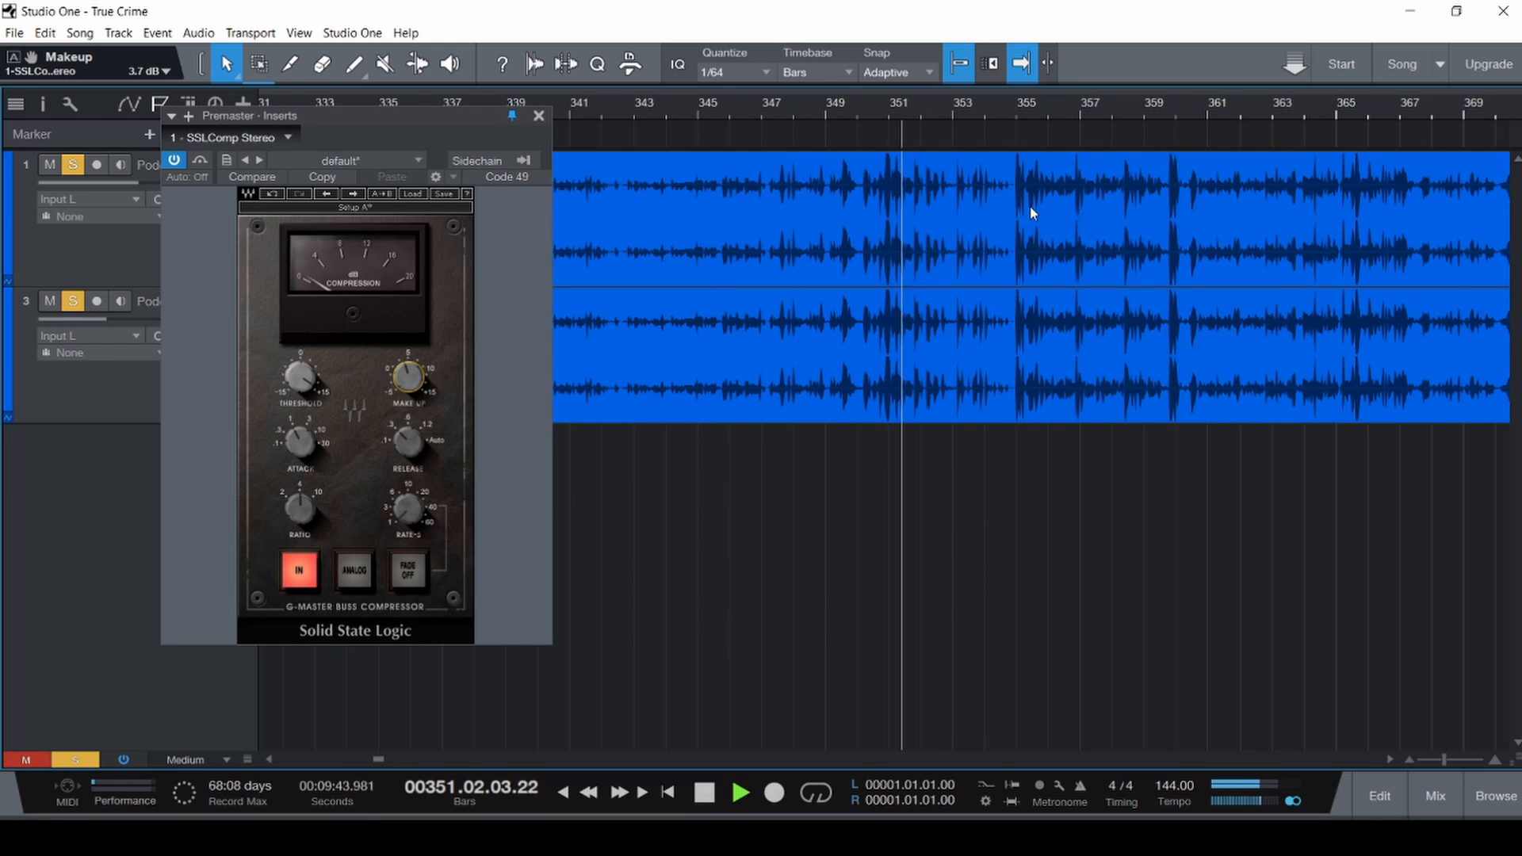
click(996, 211)
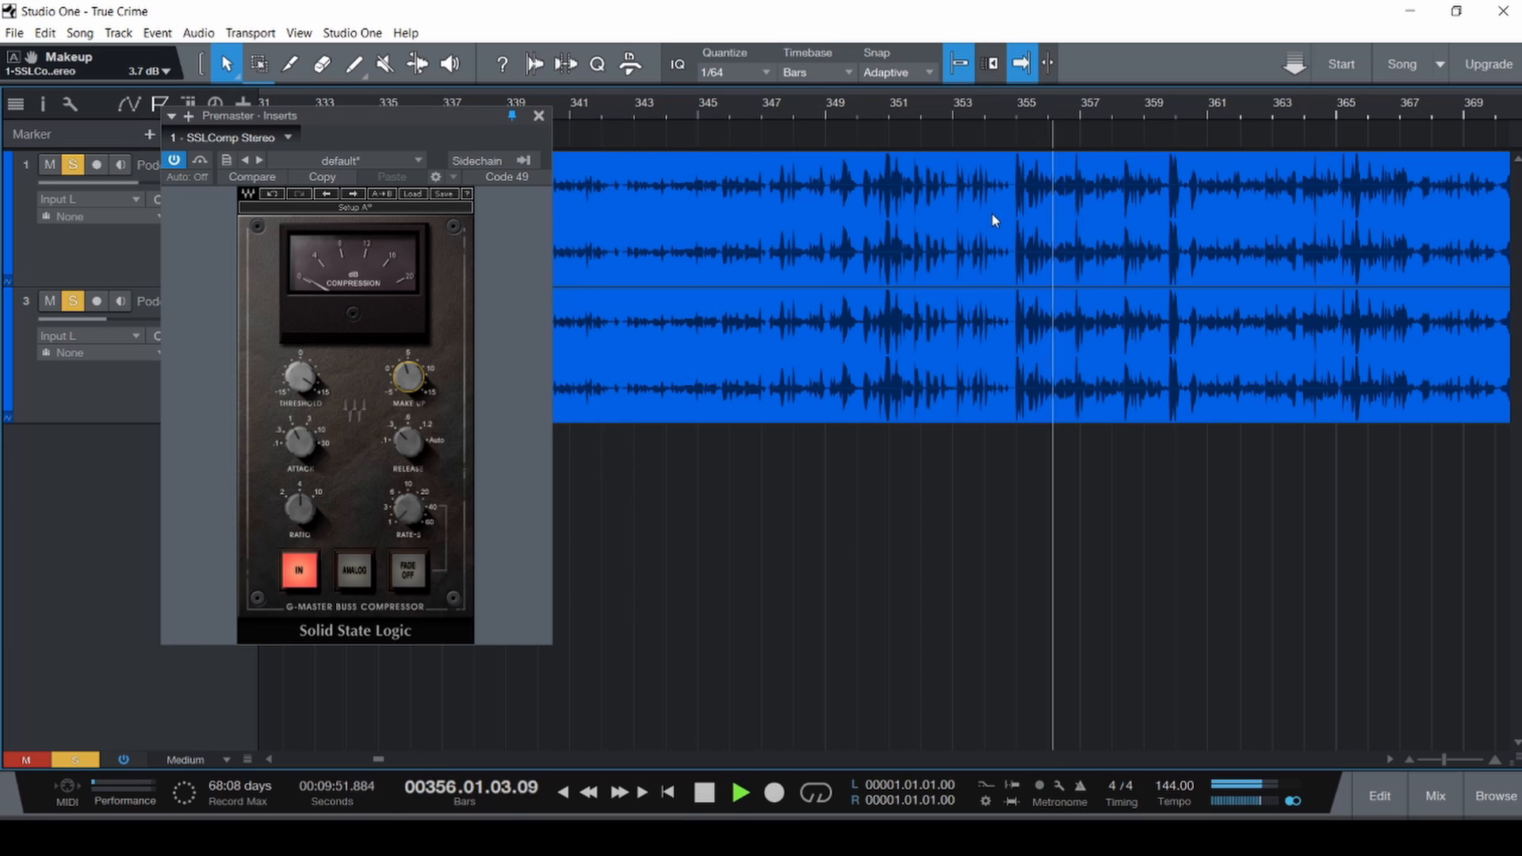
key(space)
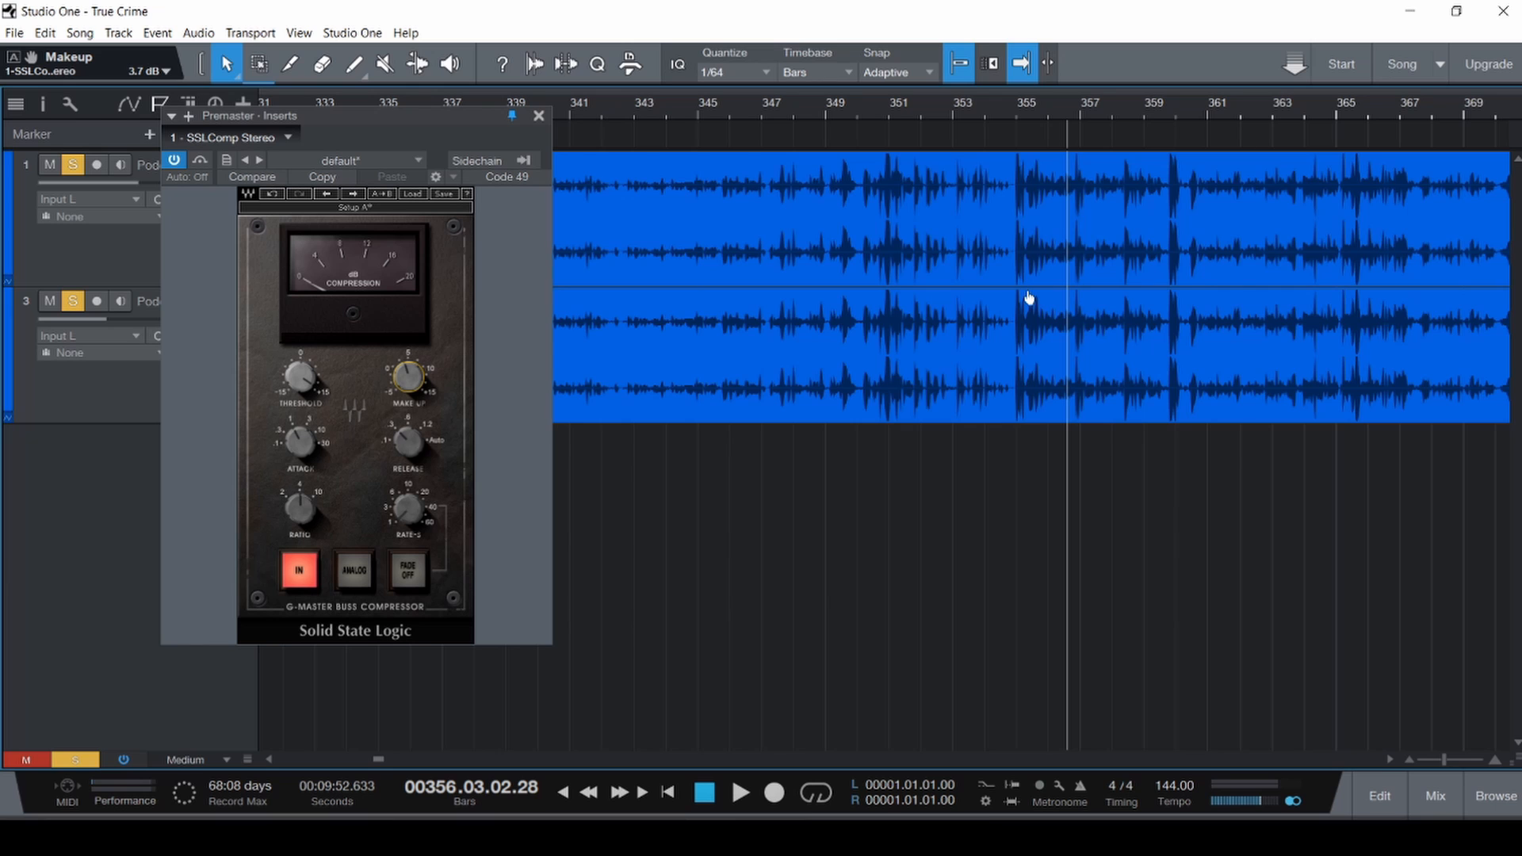
key(space)
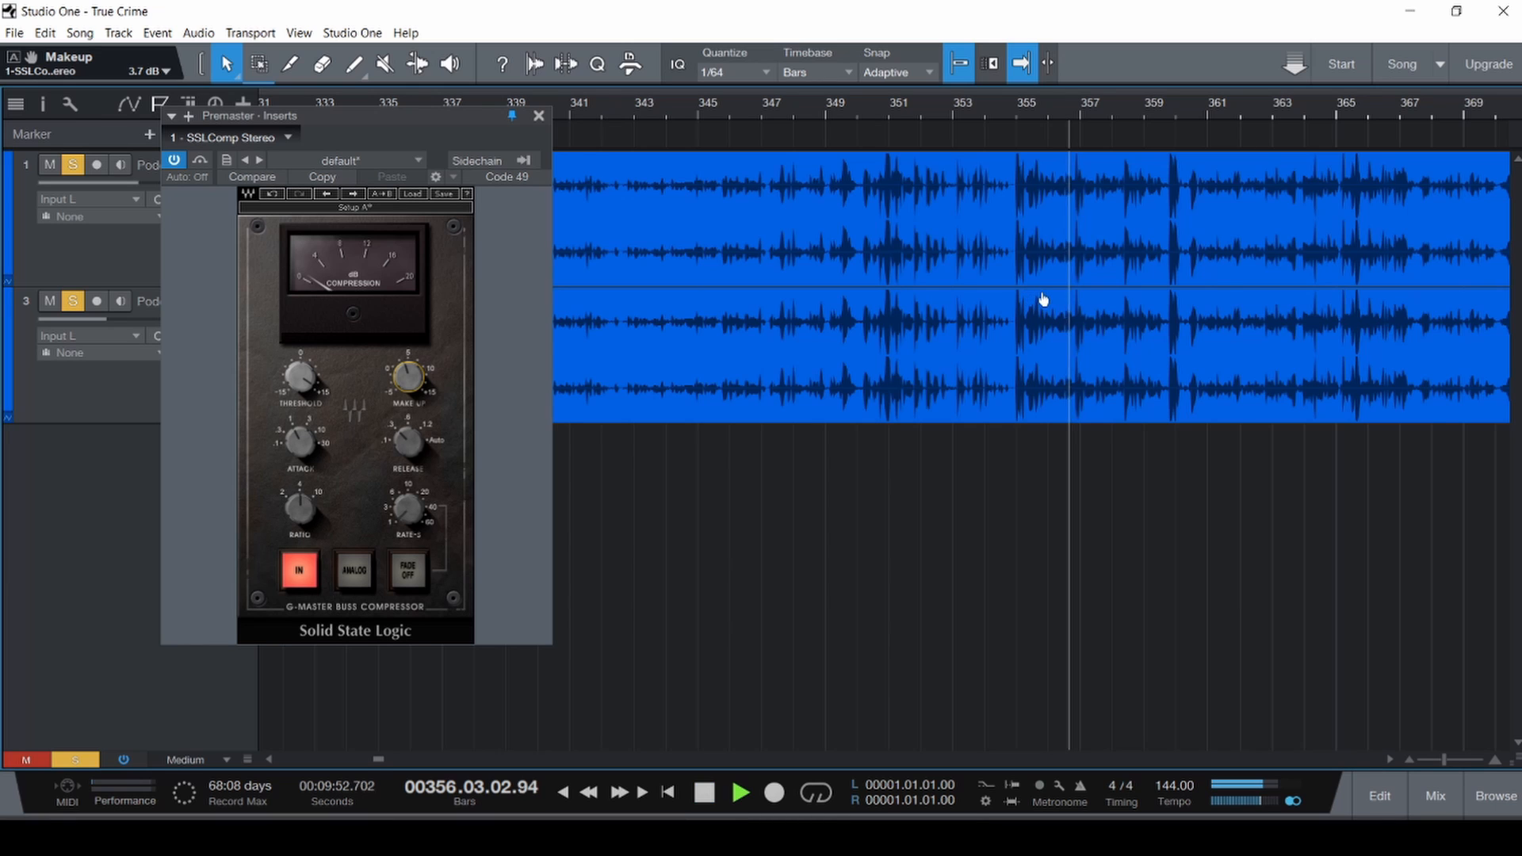
Play passages near the podcast's end, from bar 1761 and from about bar 1754, and watch the SSL compression meter.
scroll(1043, 300, down, 10)
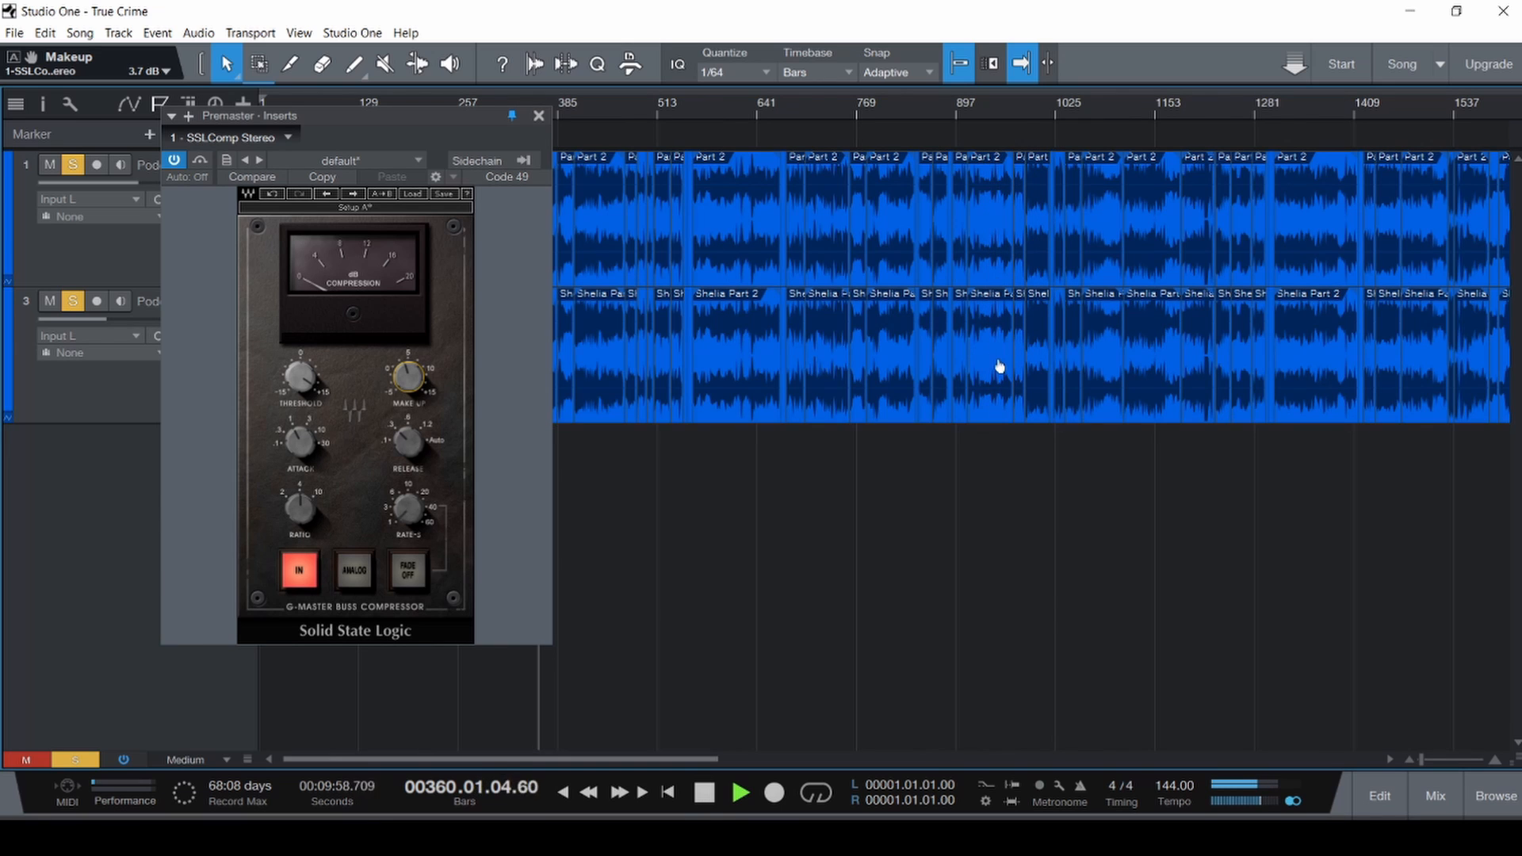
scroll(998, 365, down, 2)
scroll(806, 346, up, 8)
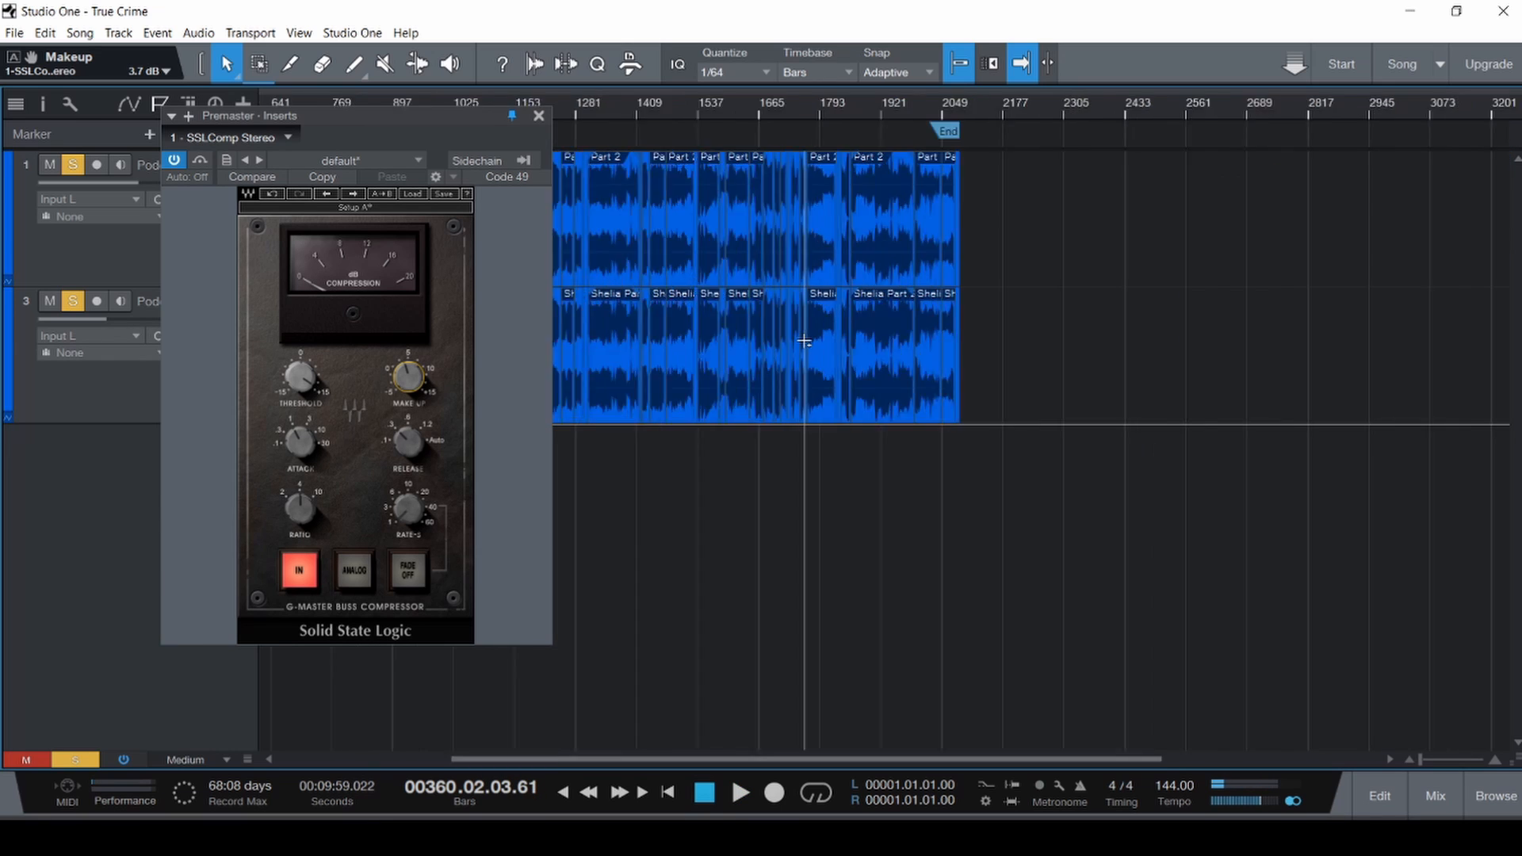
click(804, 340)
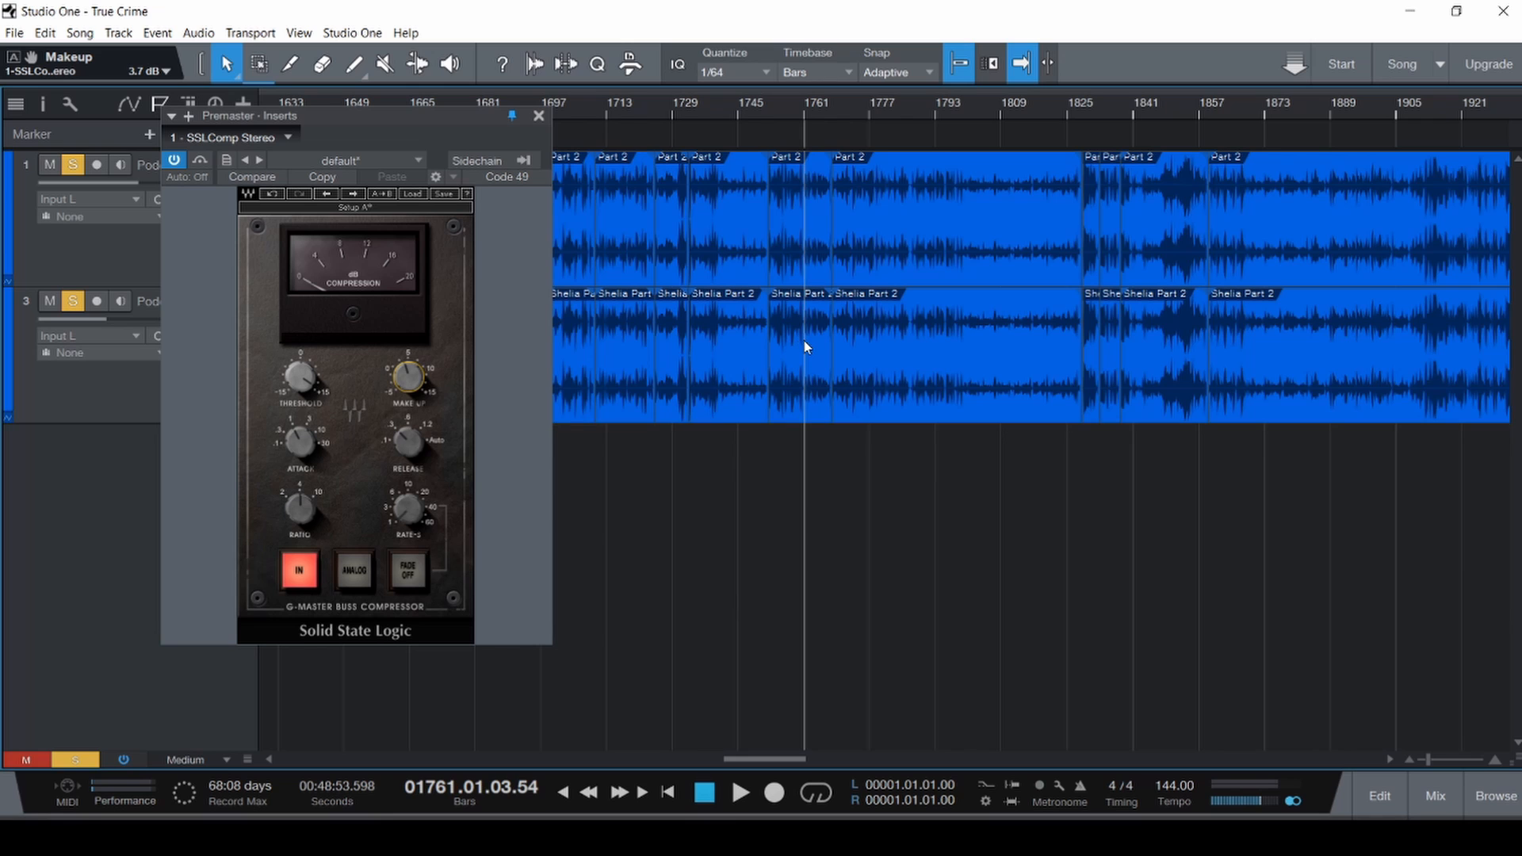
key(space)
scroll(806, 347, up, 4)
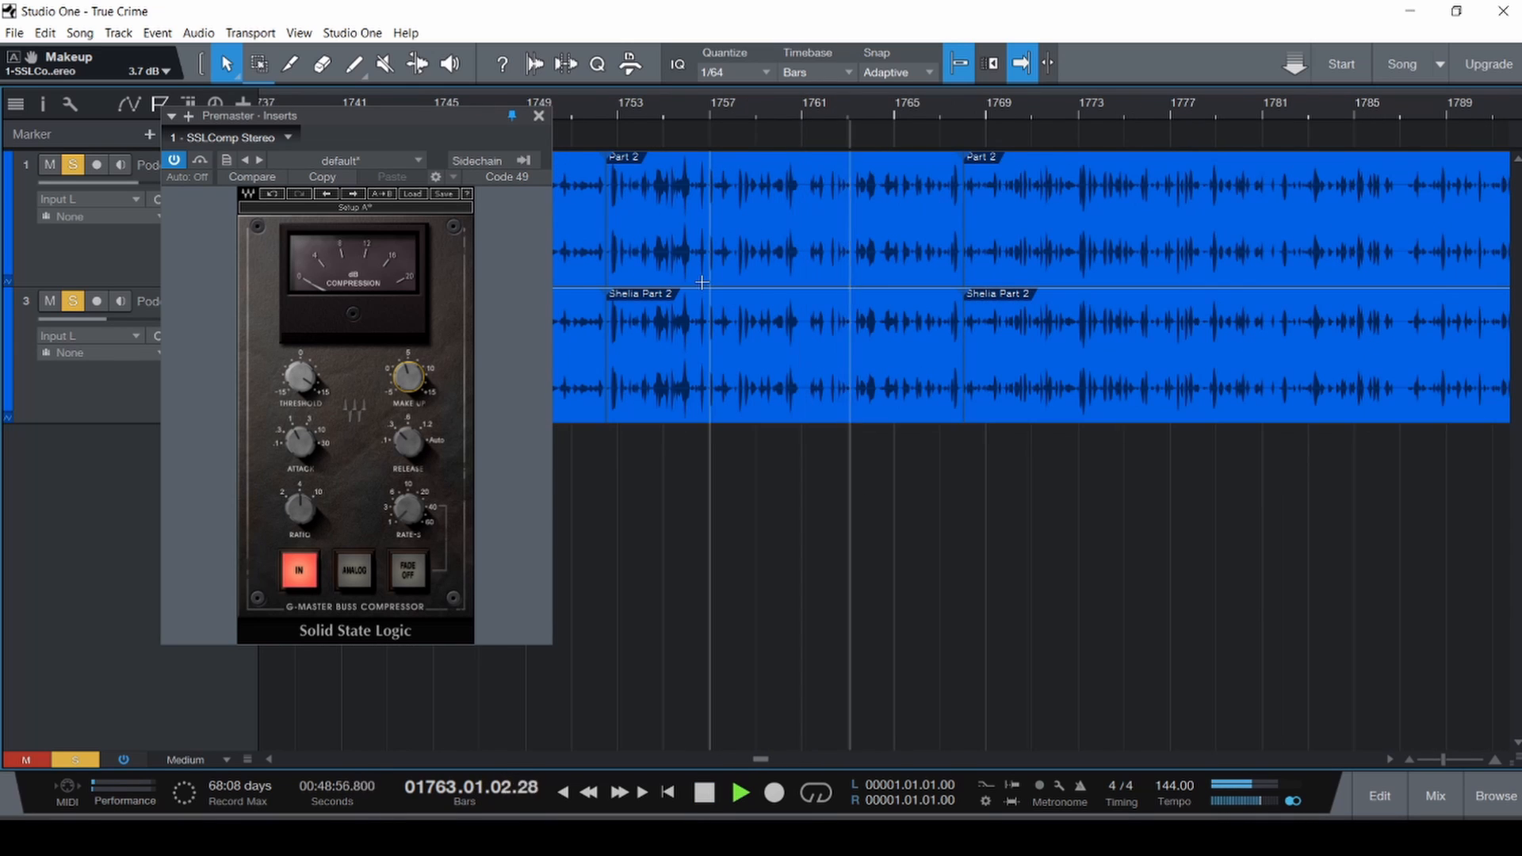
click(668, 247)
scroll(670, 247, up, 3)
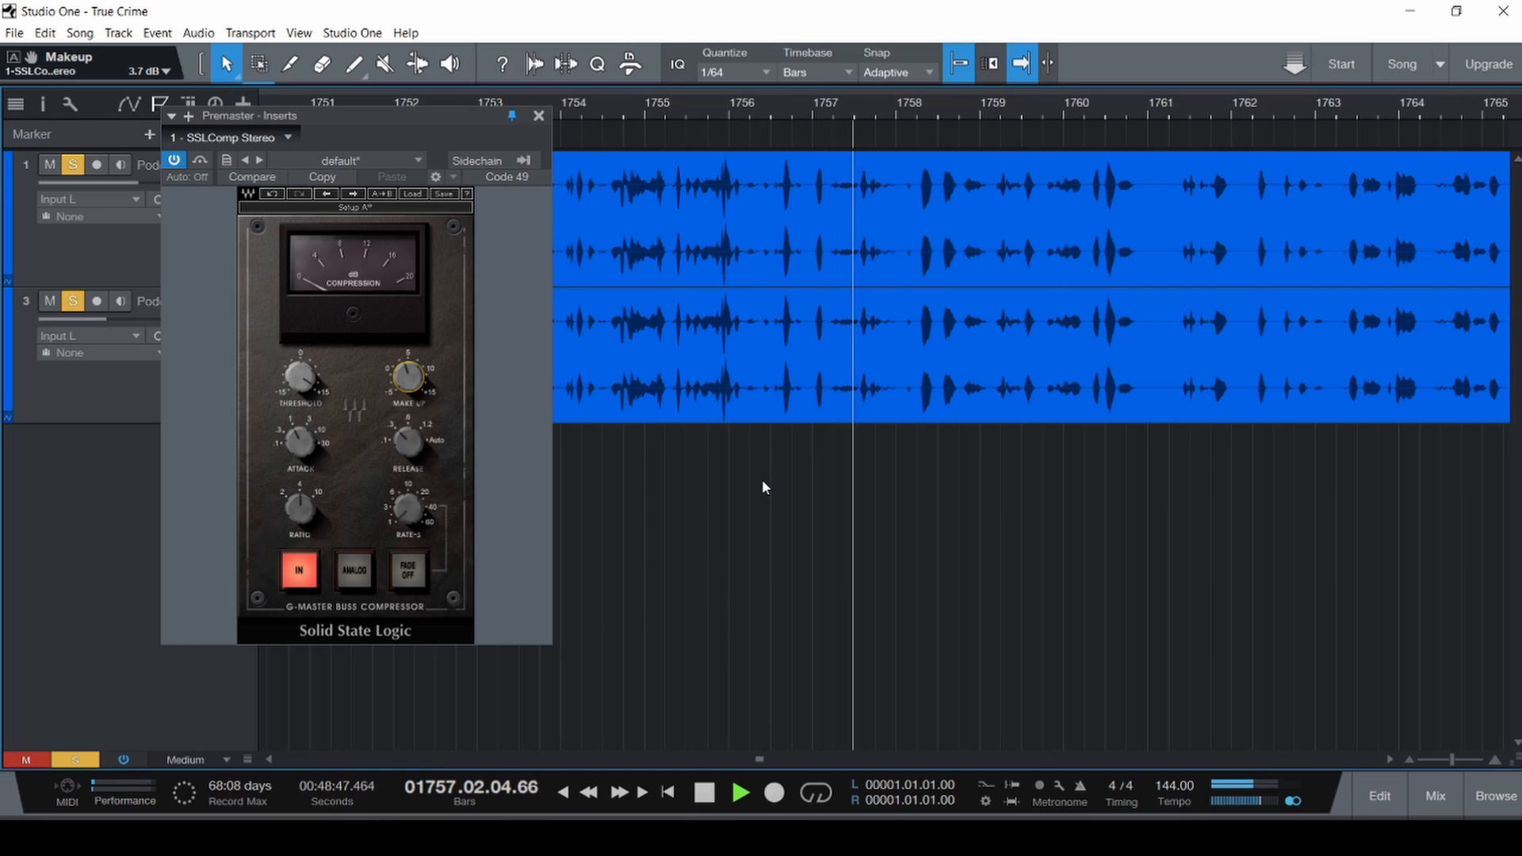
Close the SSL compressor, show the mixer again, and check the passage's loudness on the Main's Youlean Loudness Meter 2.
click(539, 116)
key(F3)
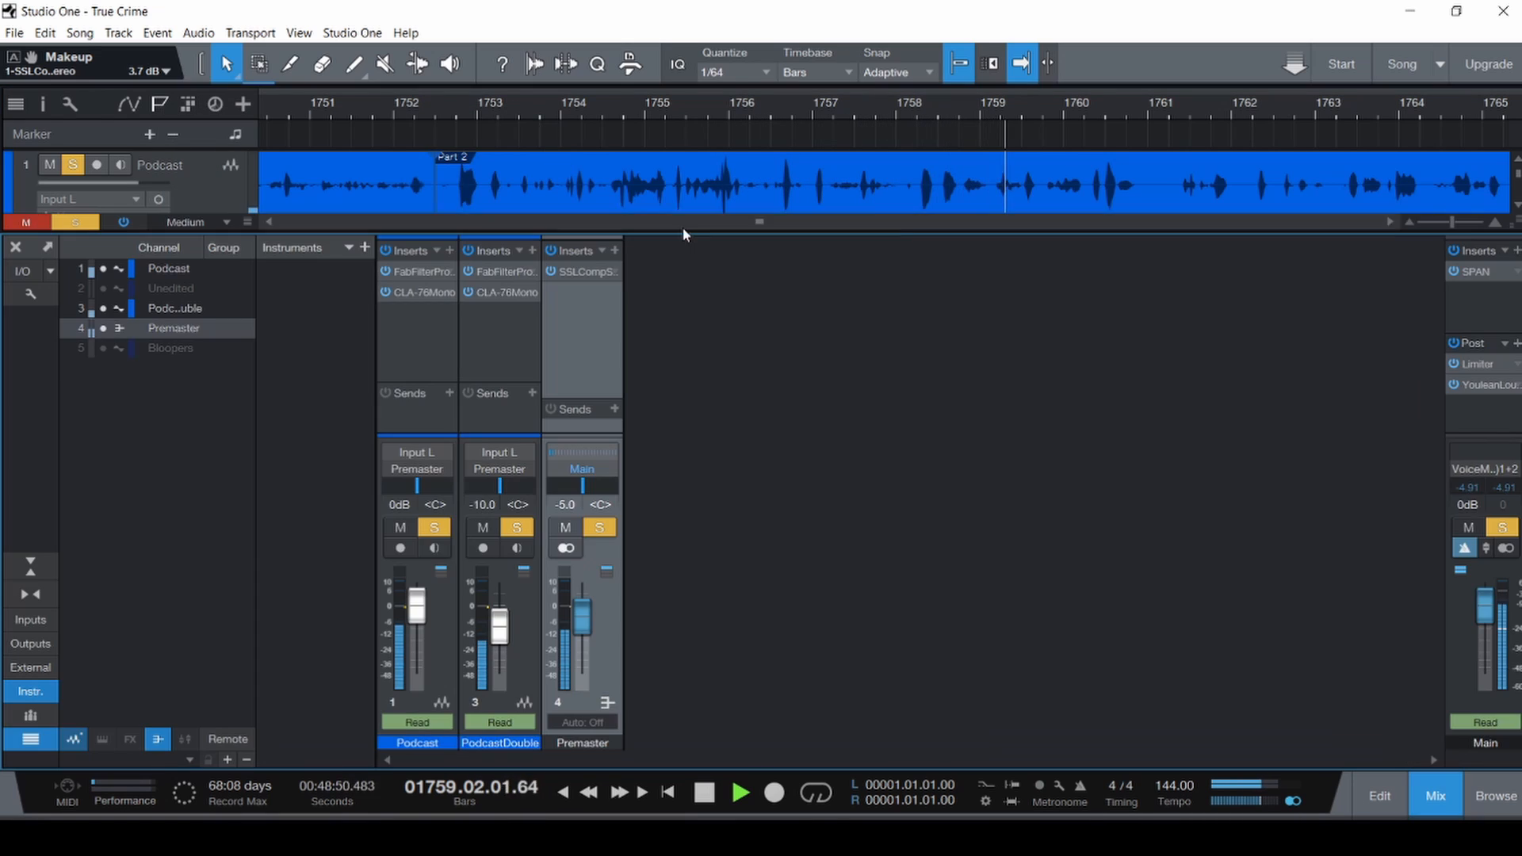
click(1483, 384)
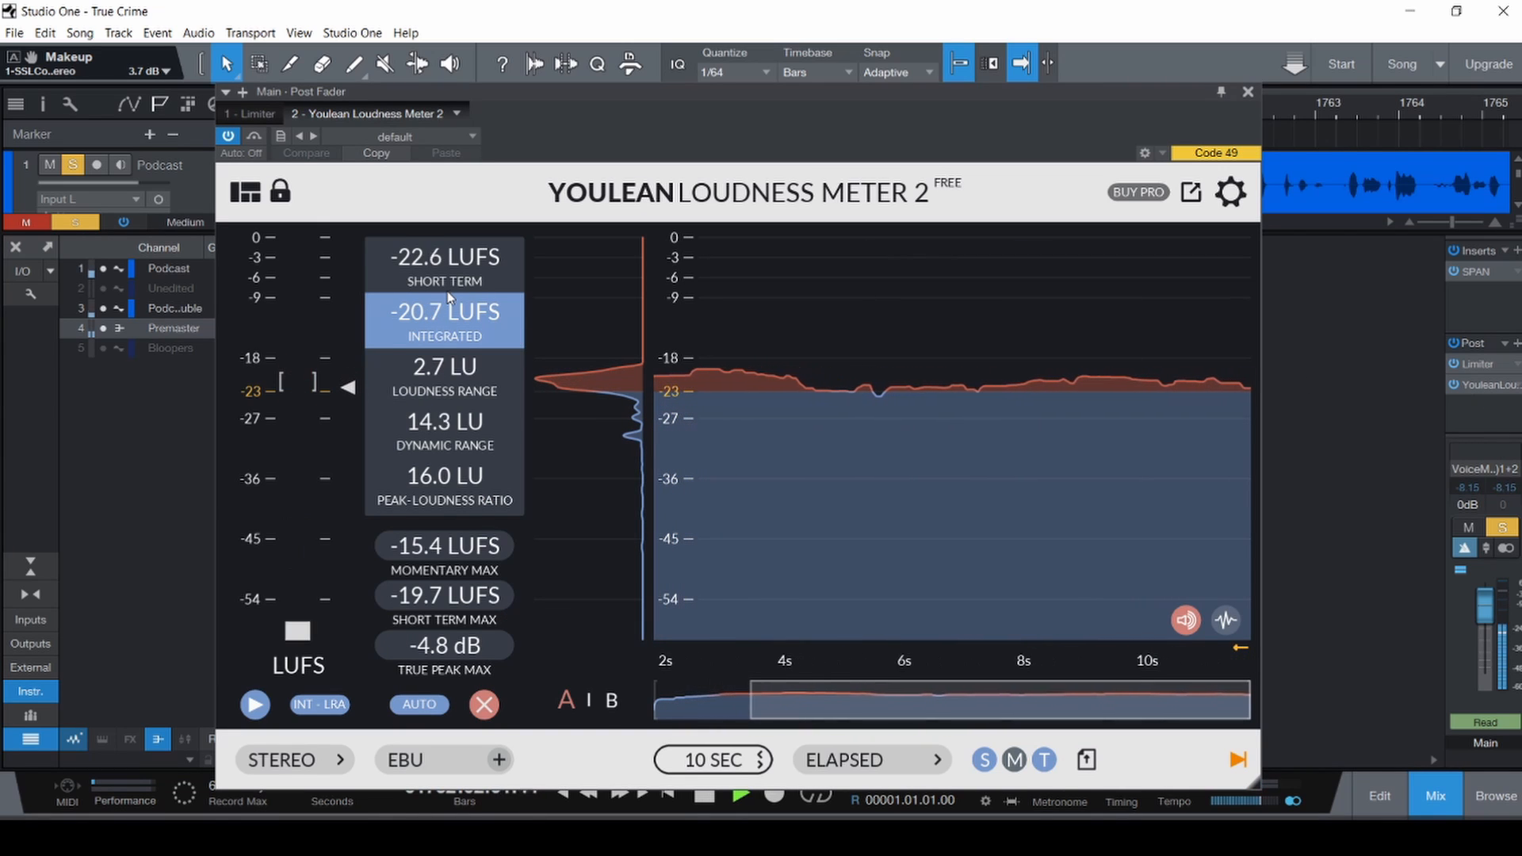
click(1249, 92)
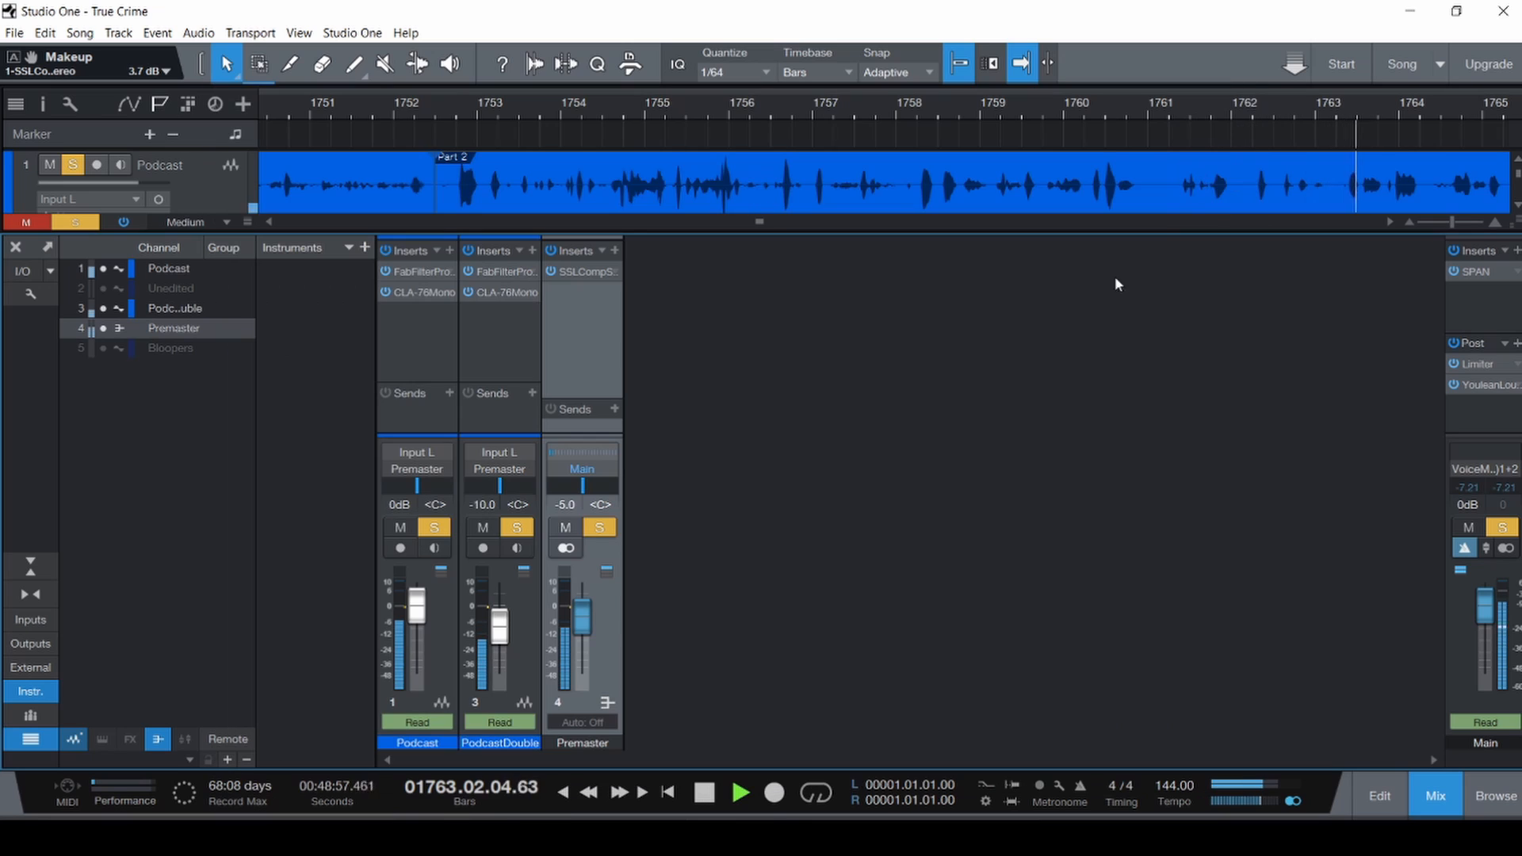
Insert the stock Compressor on the Premaster bus and place it ahead of the SSLComp Stereo.
click(612, 251)
text(comp)
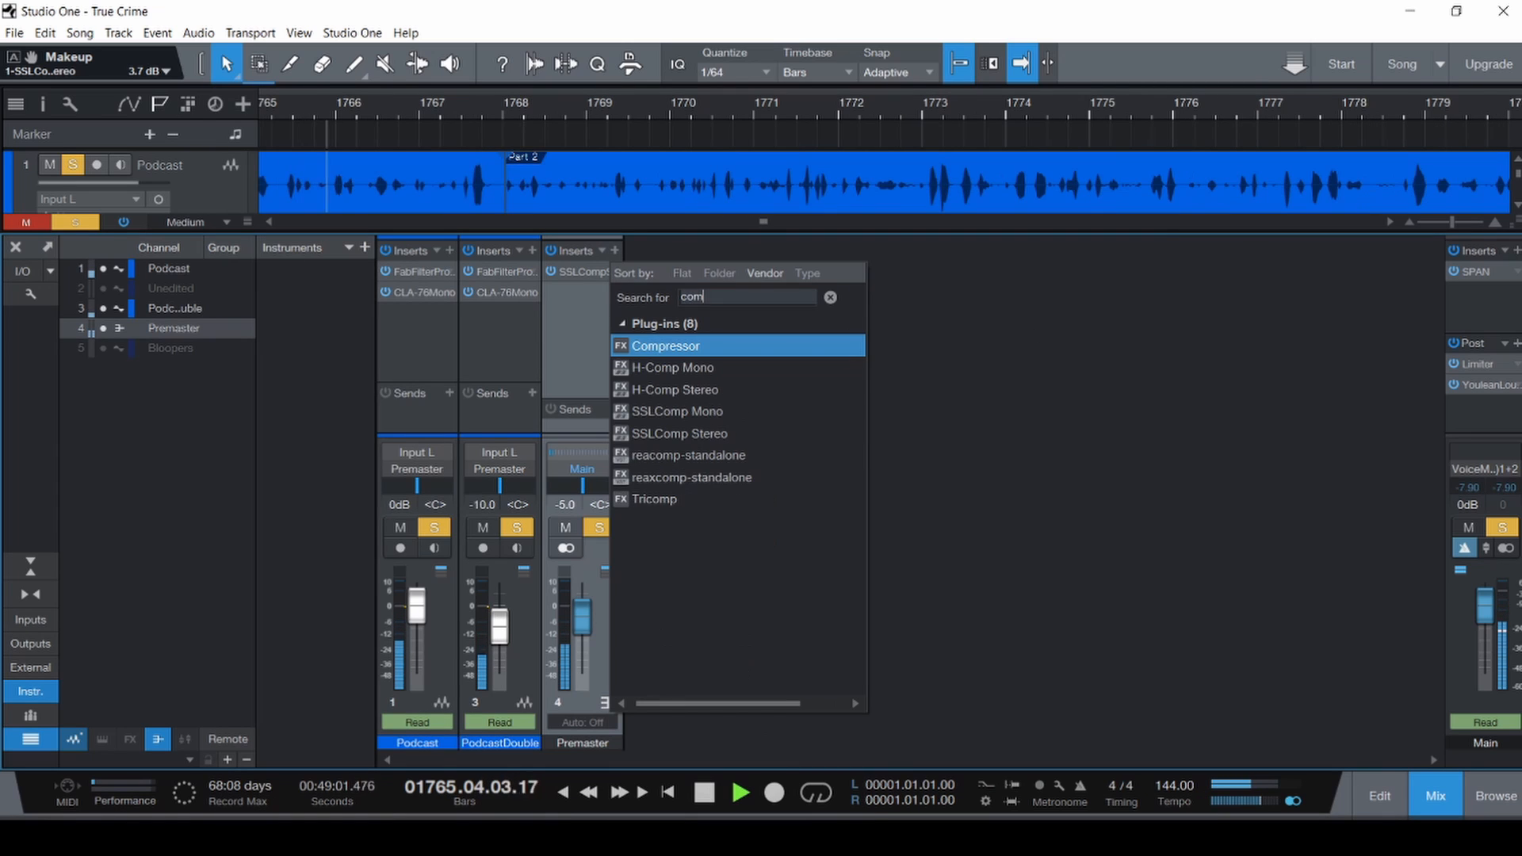
key(Return)
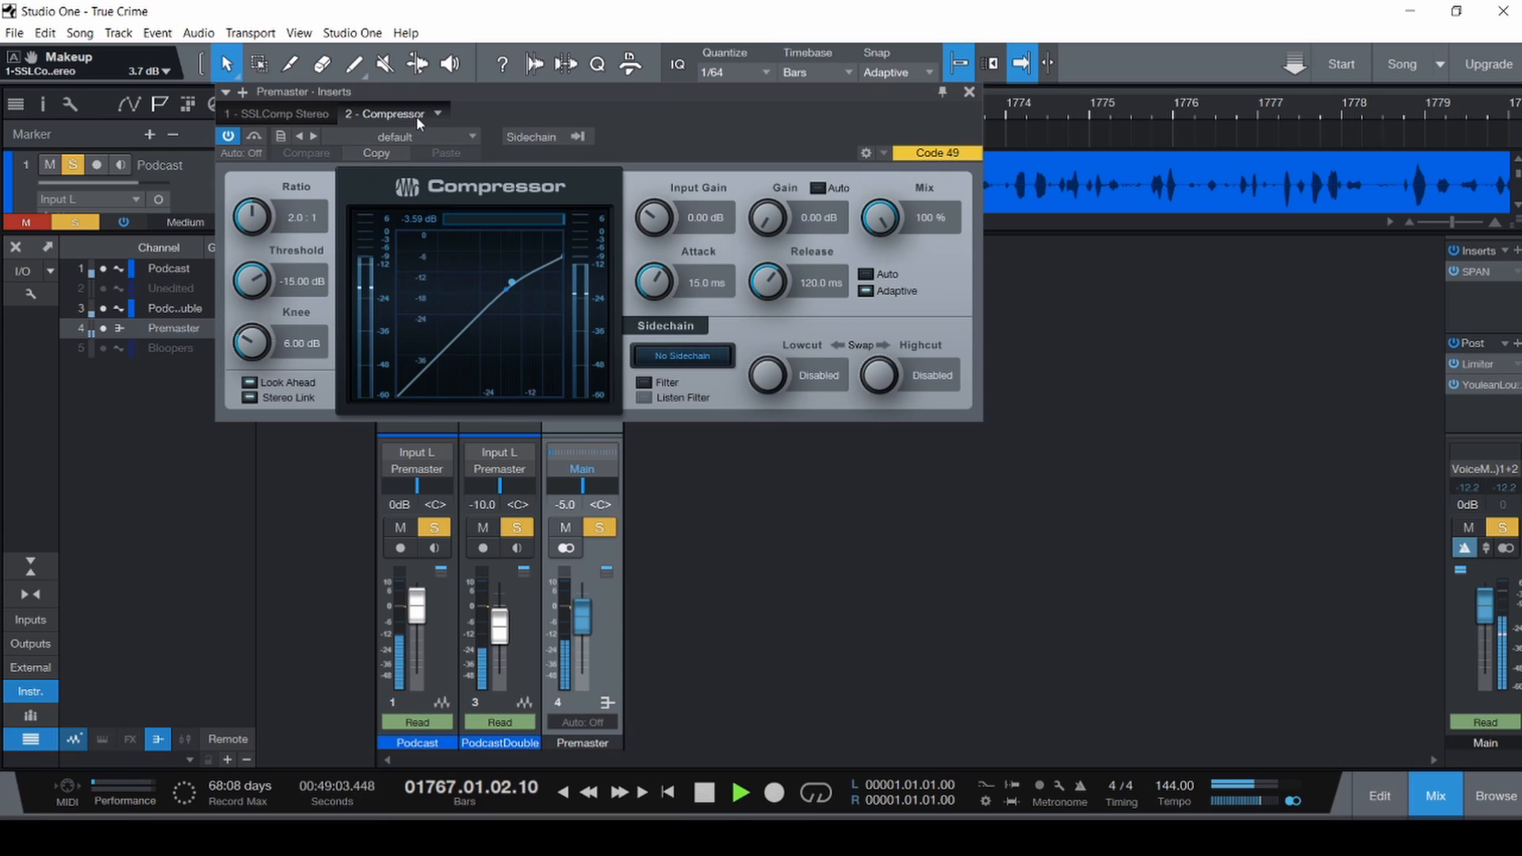
drag(416, 116, 238, 116)
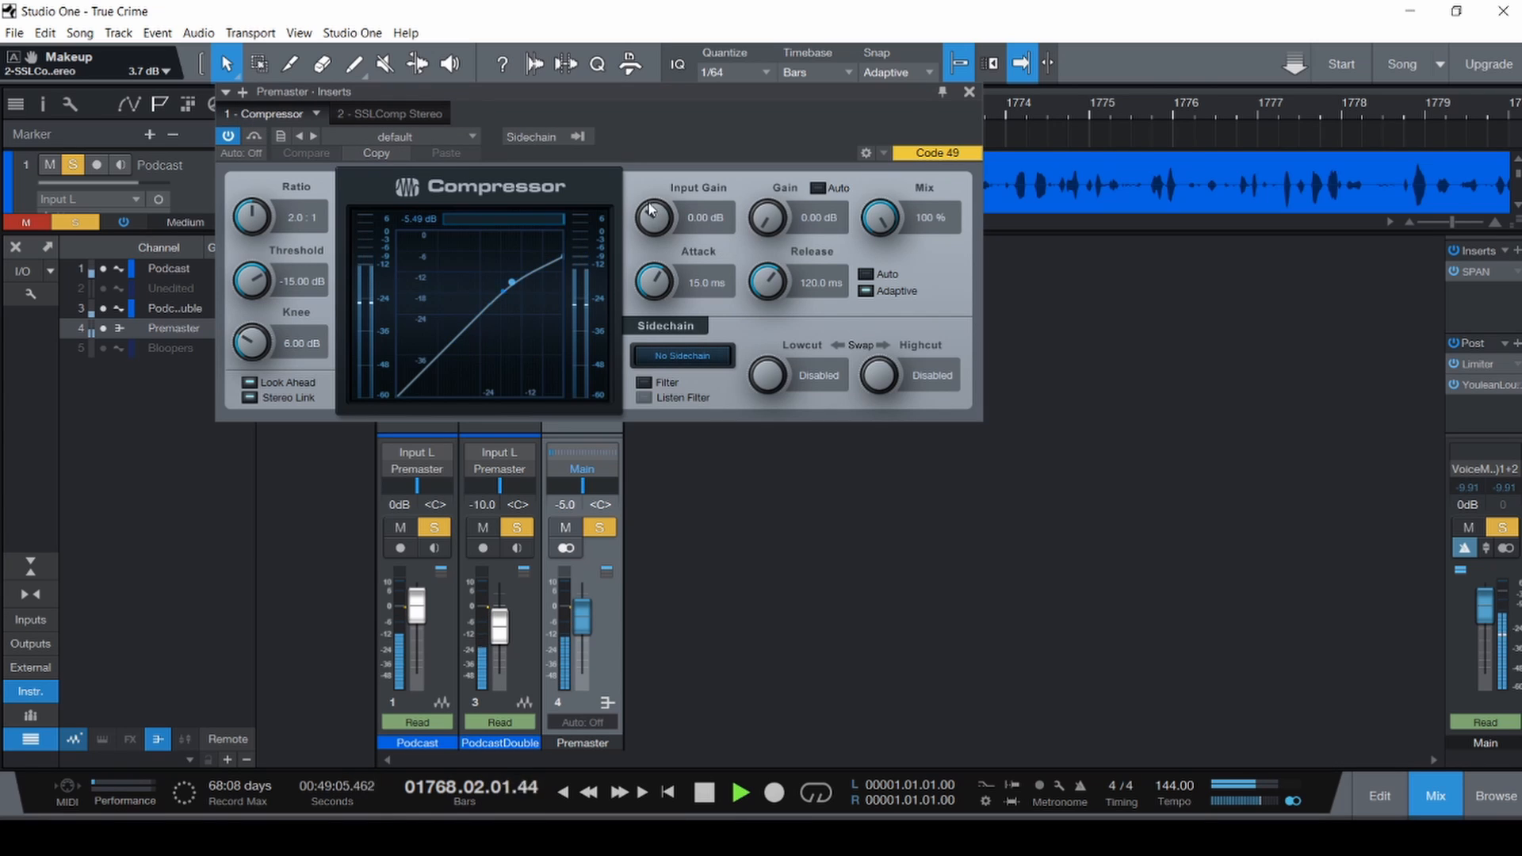
Set the new Compressor to ratio 2.0:1, threshold -9.12 dB, knee 0.10 dB, attack 3.10 ms, and release 3.24 ms.
mouse_move(260, 208)
mouse_down()
mouse_move(263, 297)
mouse_move(253, 210)
mouse_up()
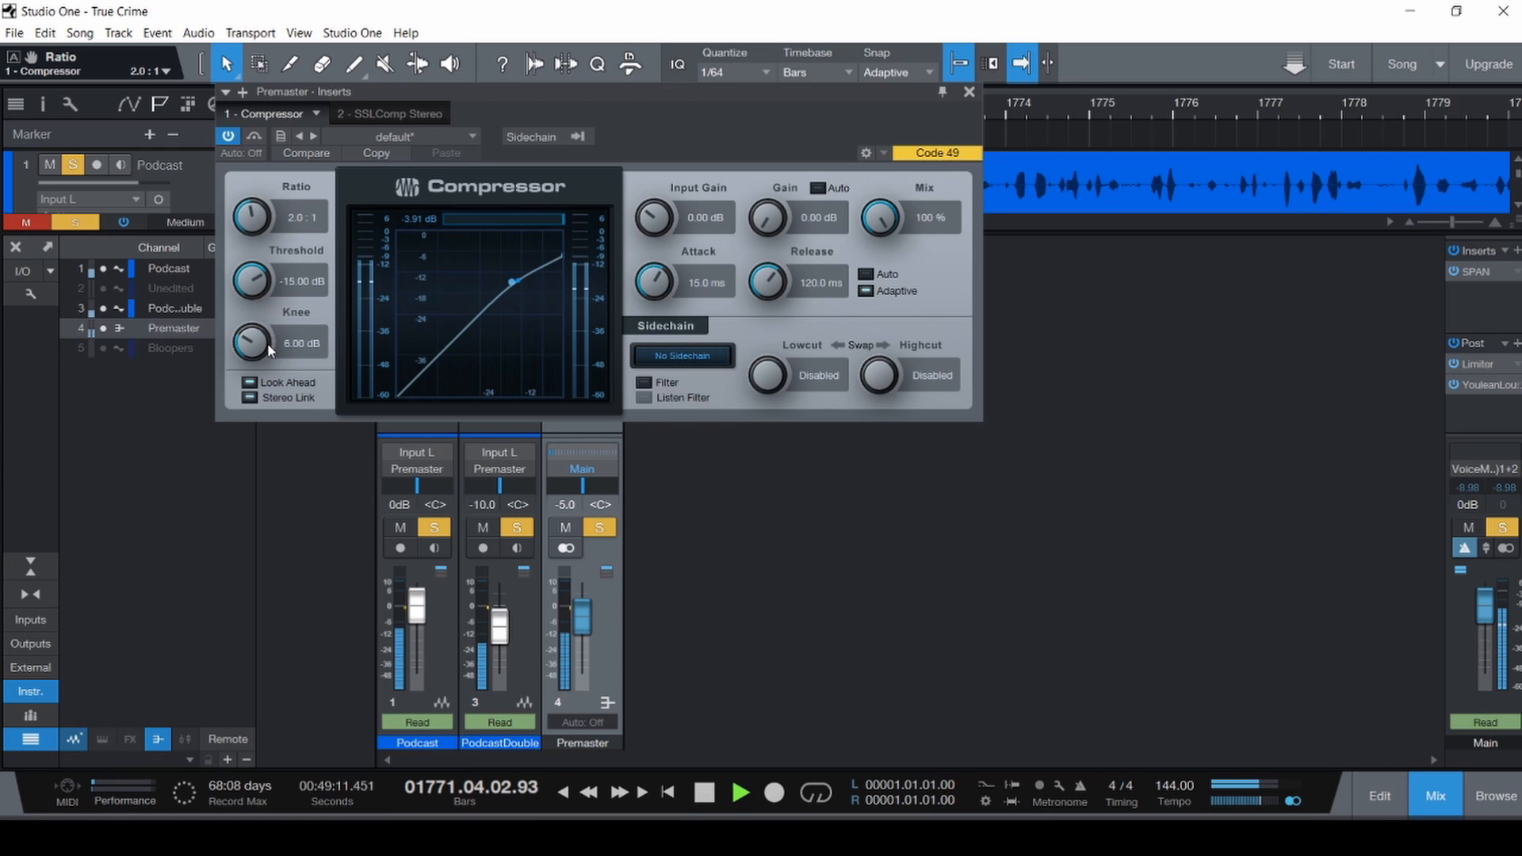
drag(267, 286, 262, 257)
drag(256, 339, 279, 442)
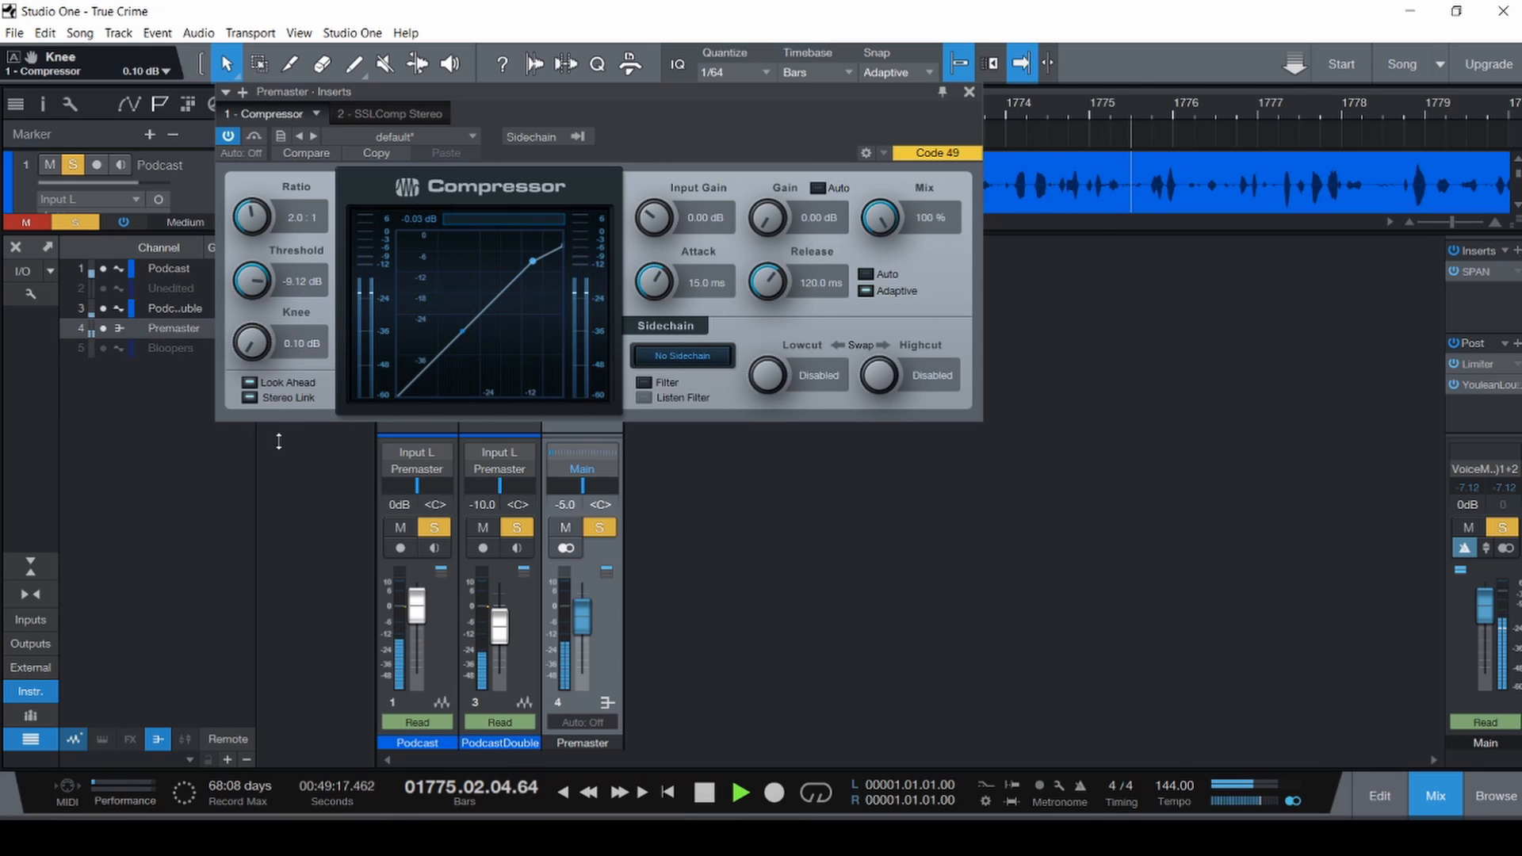
drag(654, 281, 660, 314)
drag(787, 272, 786, 349)
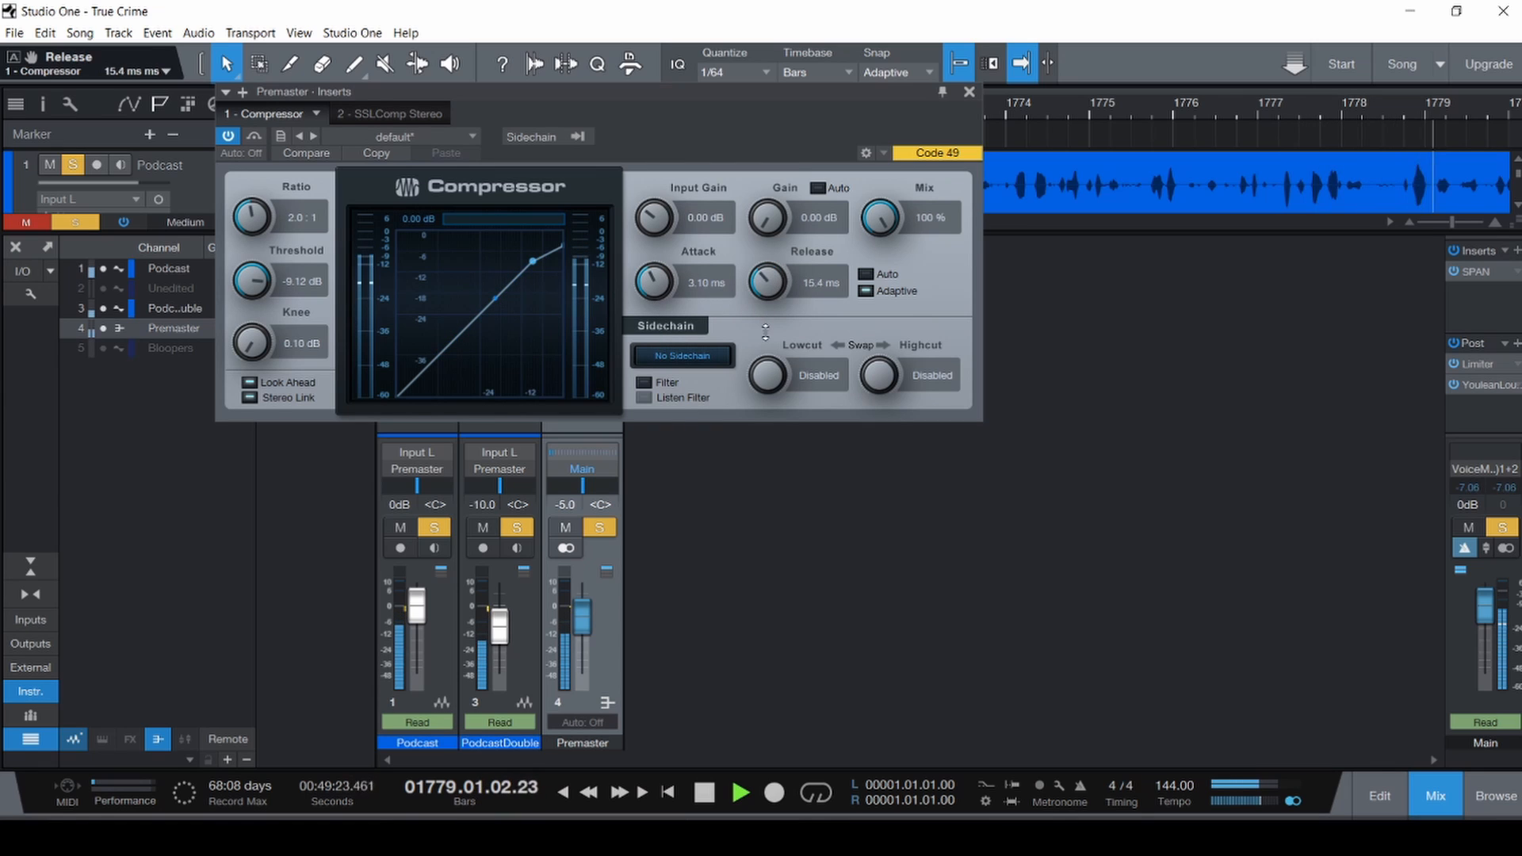
Toggle the Compressor's automatic gain, leave it off, and set the gain to 3.84 dB.
click(817, 189)
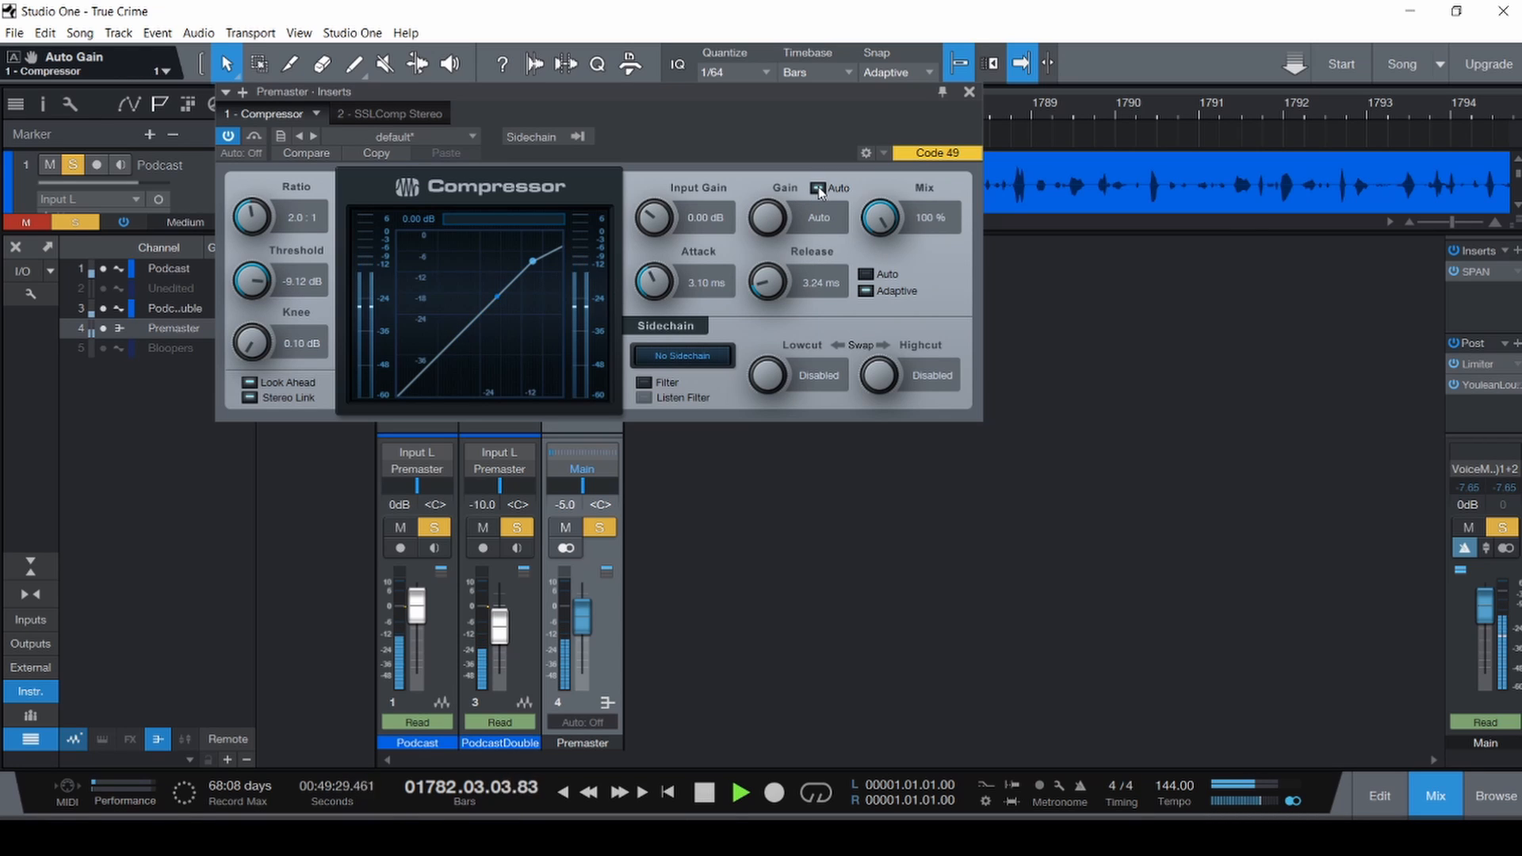
scroll(780, 213, up, 8)
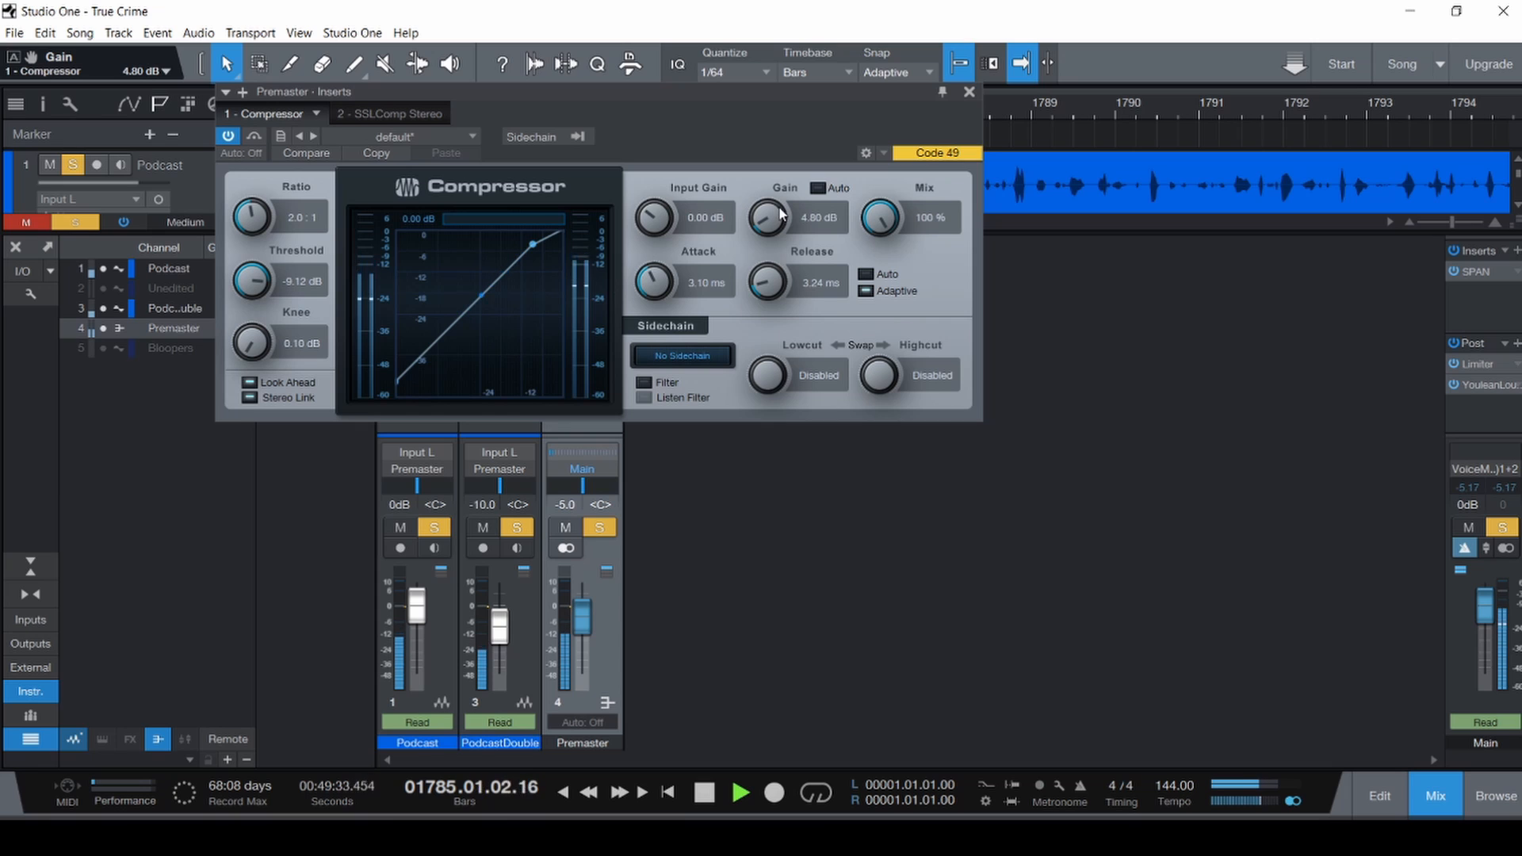
scroll(780, 212, down, 2)
Show the Premaster's SSLComp Stereo, hide the mixer, and play the loud passage around bar 1849.
click(400, 114)
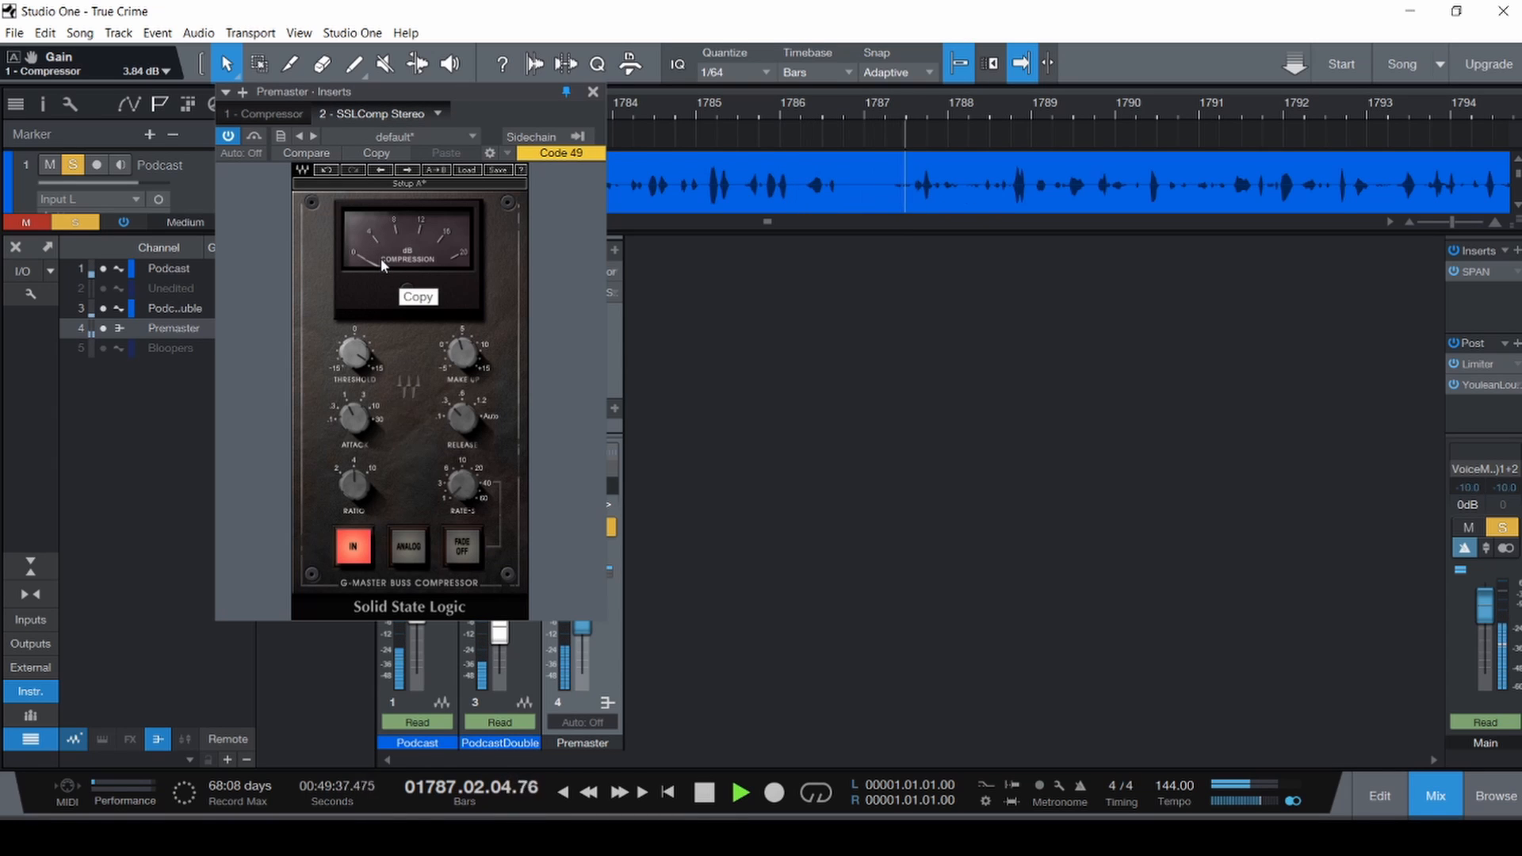
key(F3)
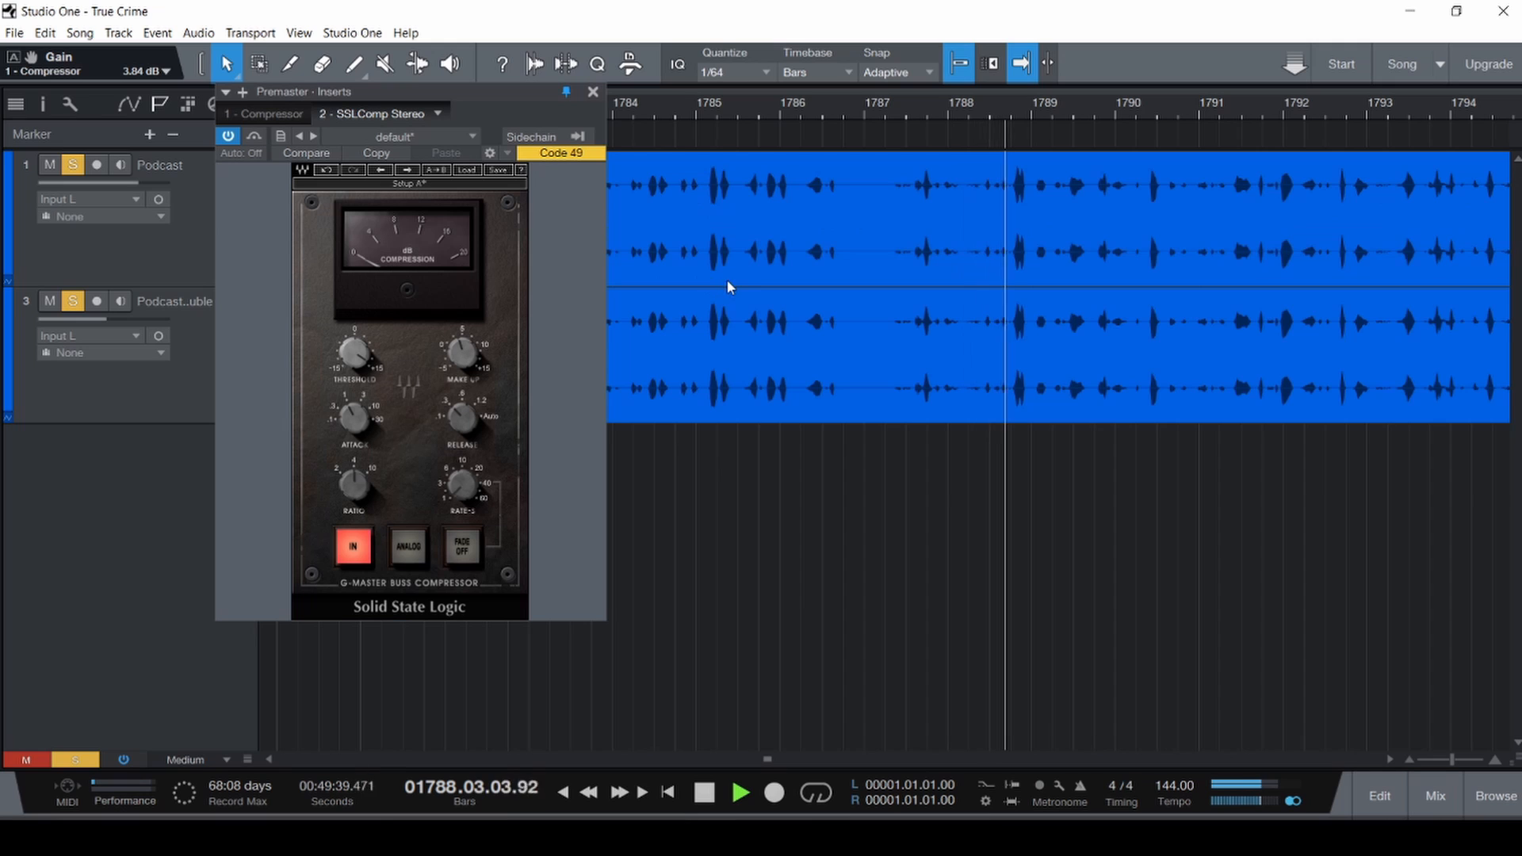
scroll(728, 281, down, 10)
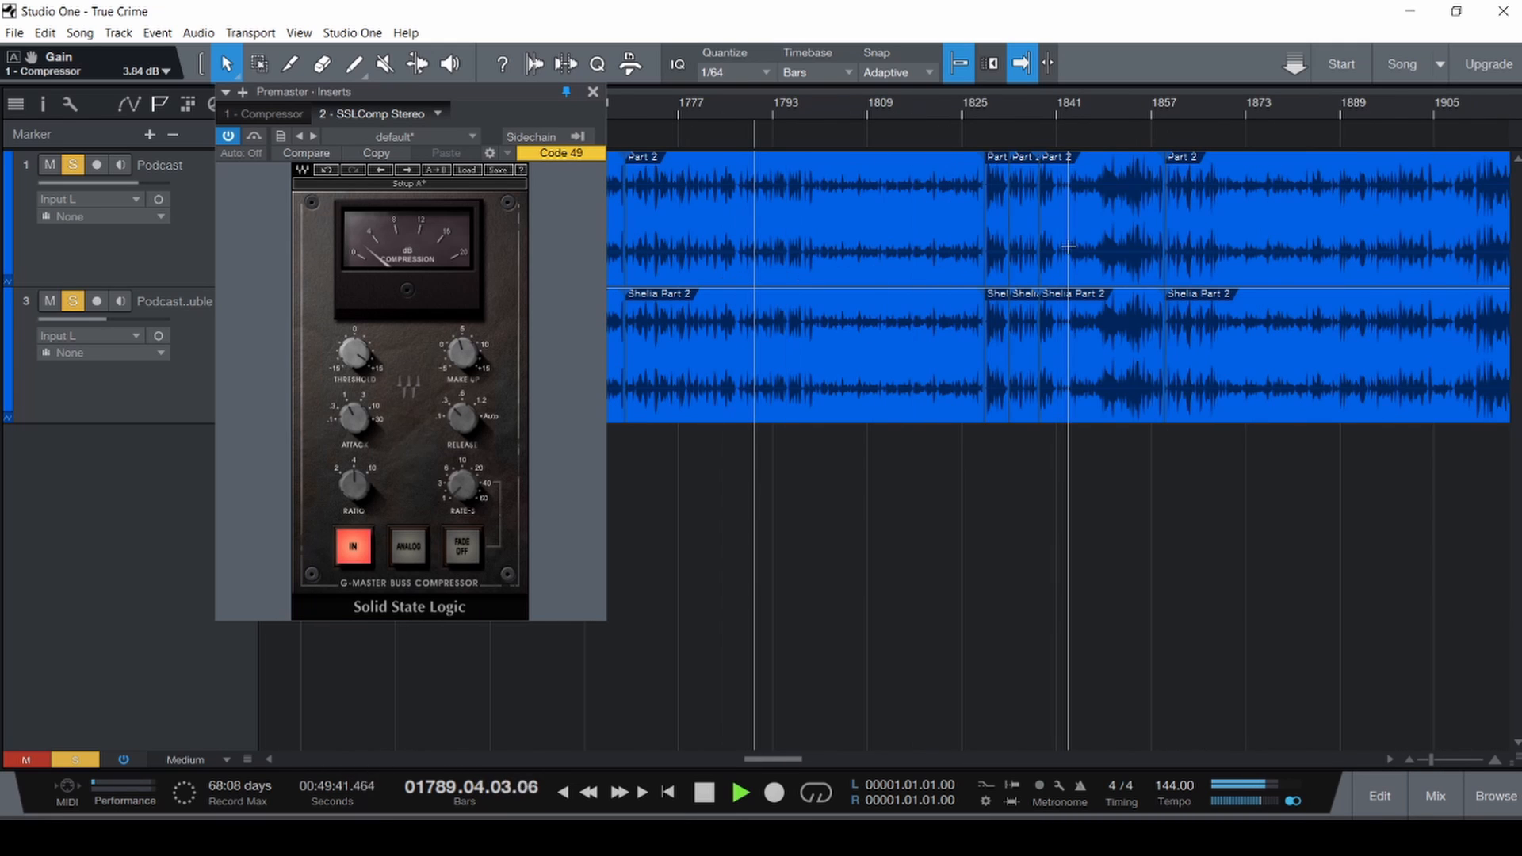
click(1103, 235)
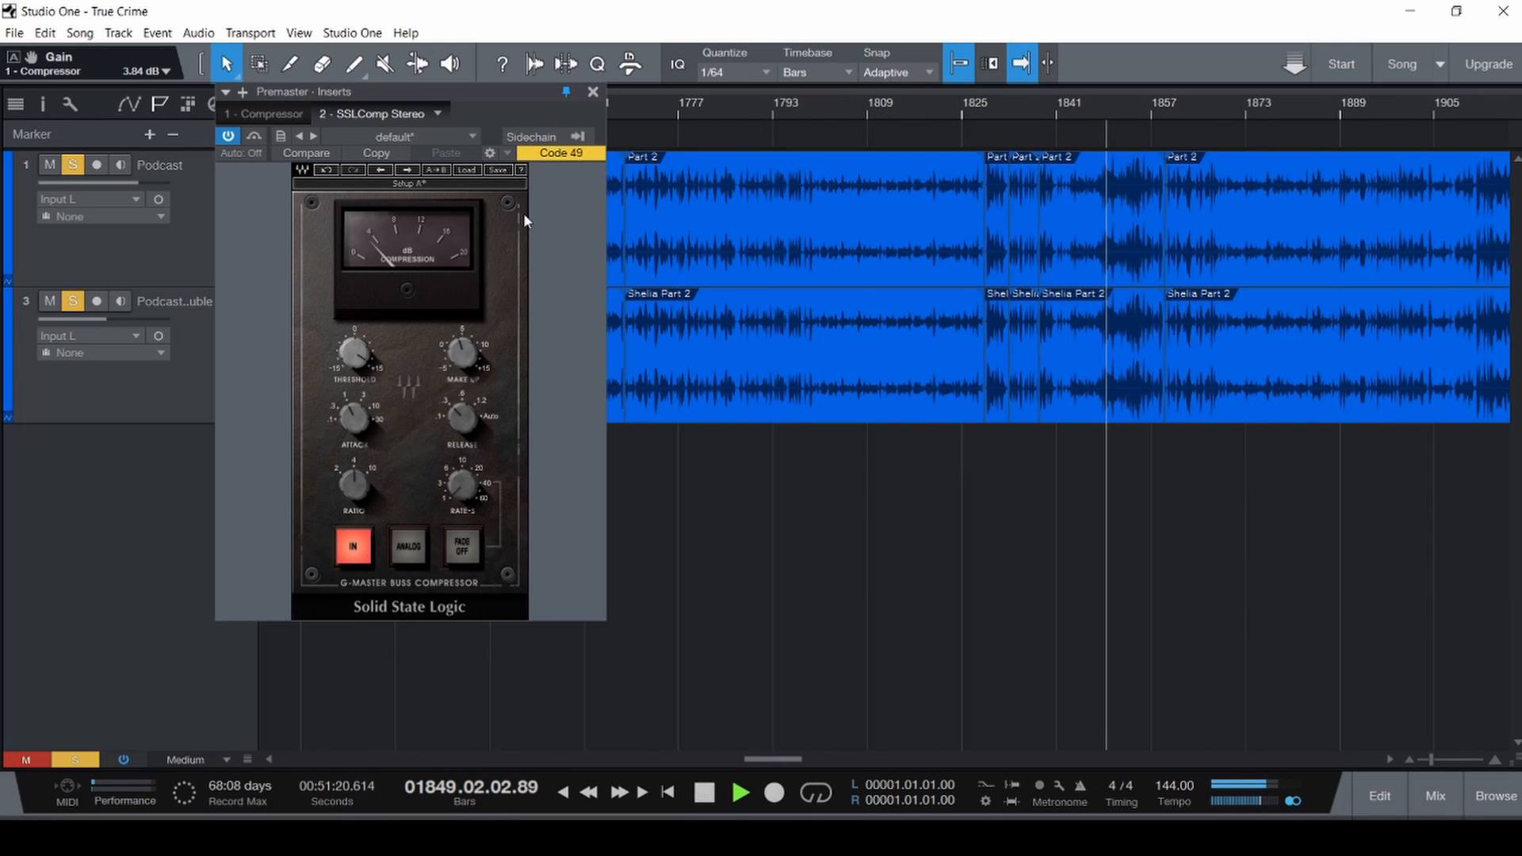
Set the SSL compressor's makeup to 3.9 dB and continue playback at the louder passage around bar 1911.
click(462, 353)
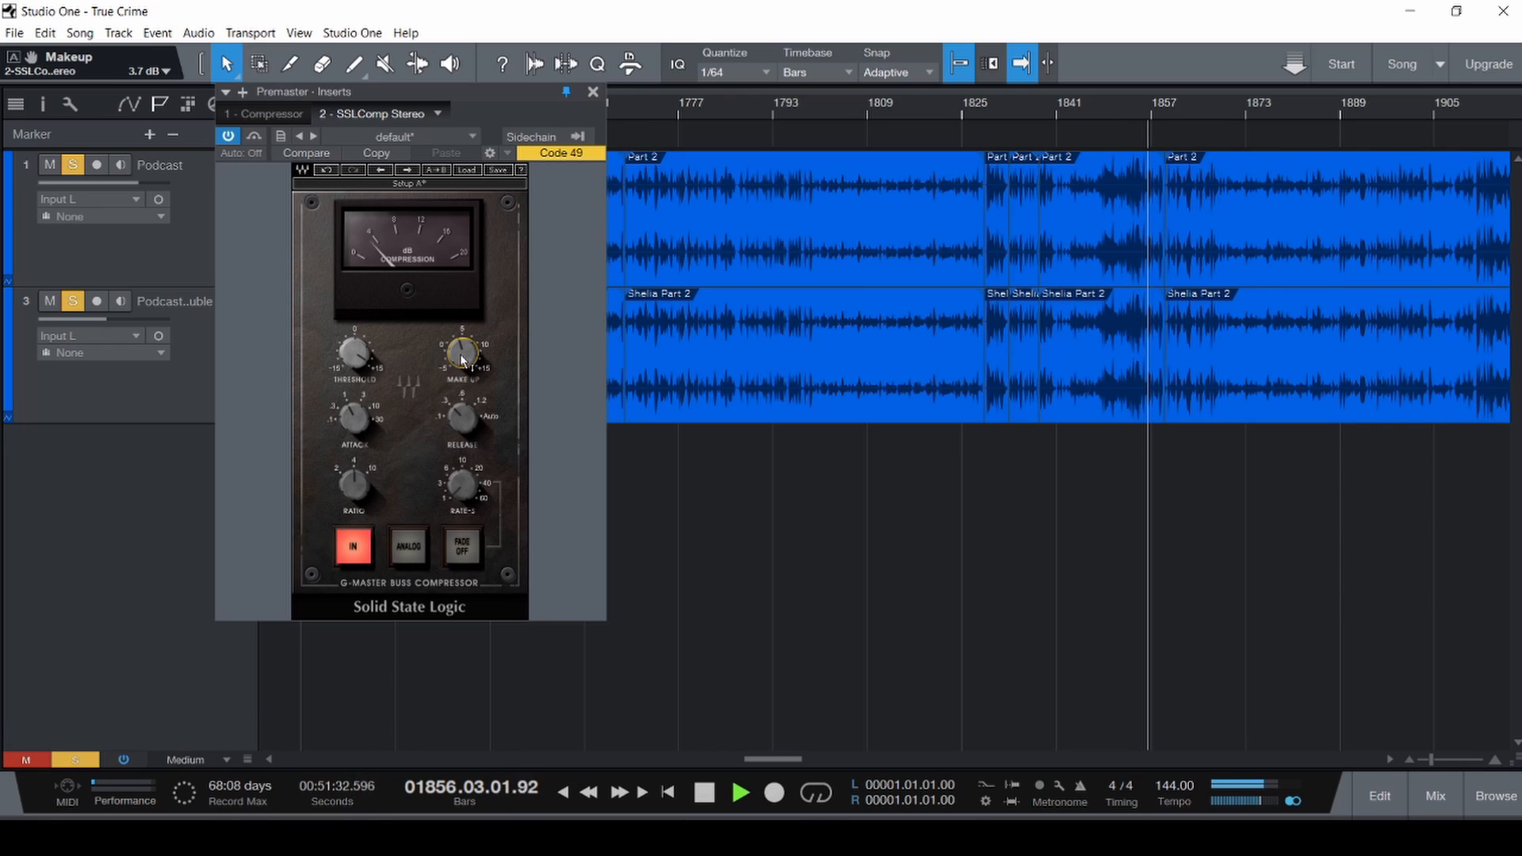
drag(462, 357, 462, 353)
scroll(935, 305, down, 3)
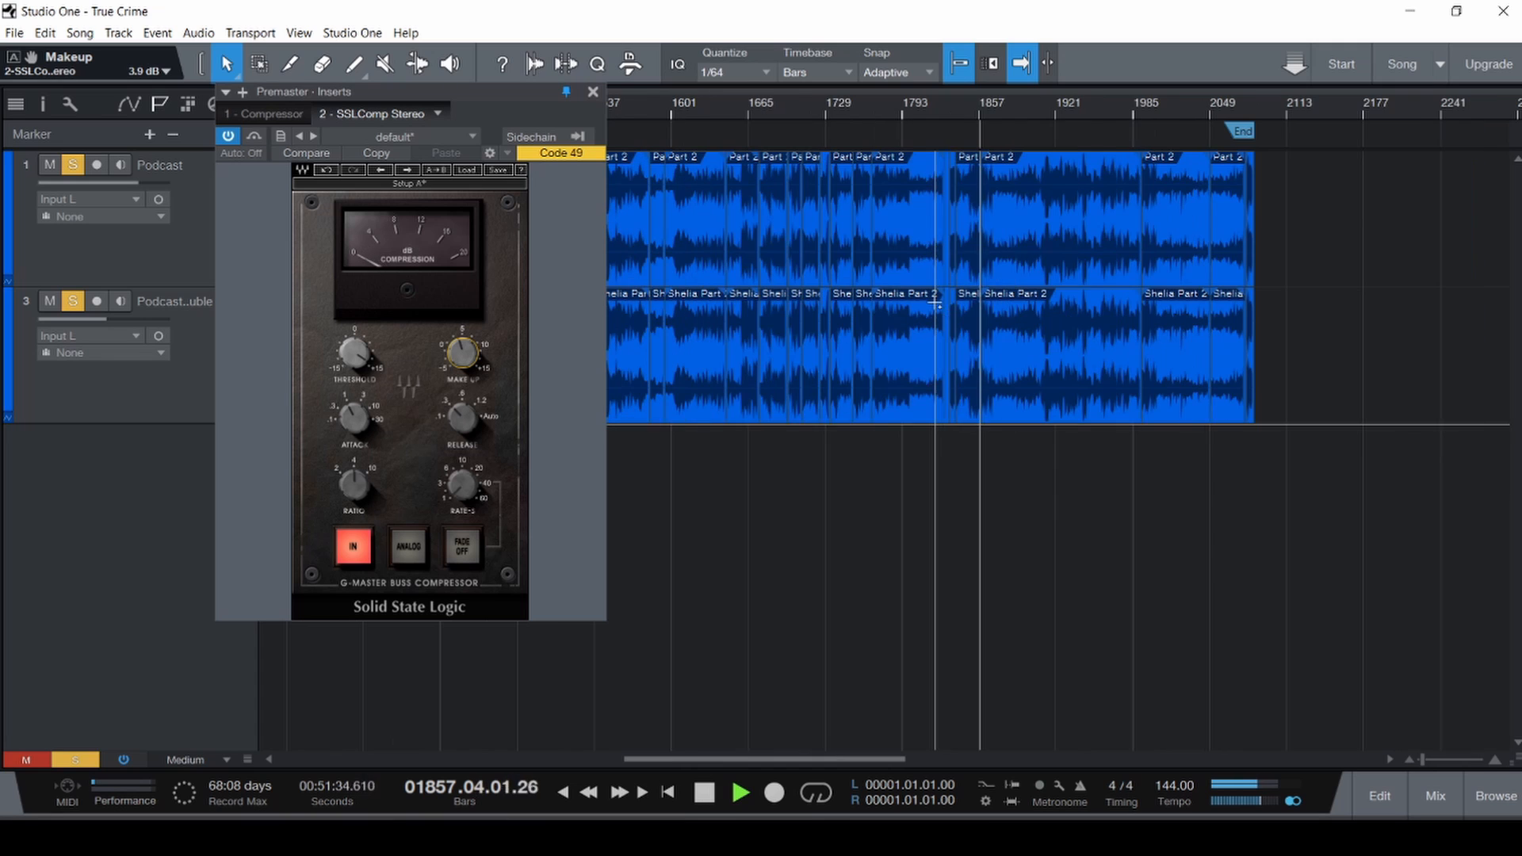
scroll(1044, 251, up, 3)
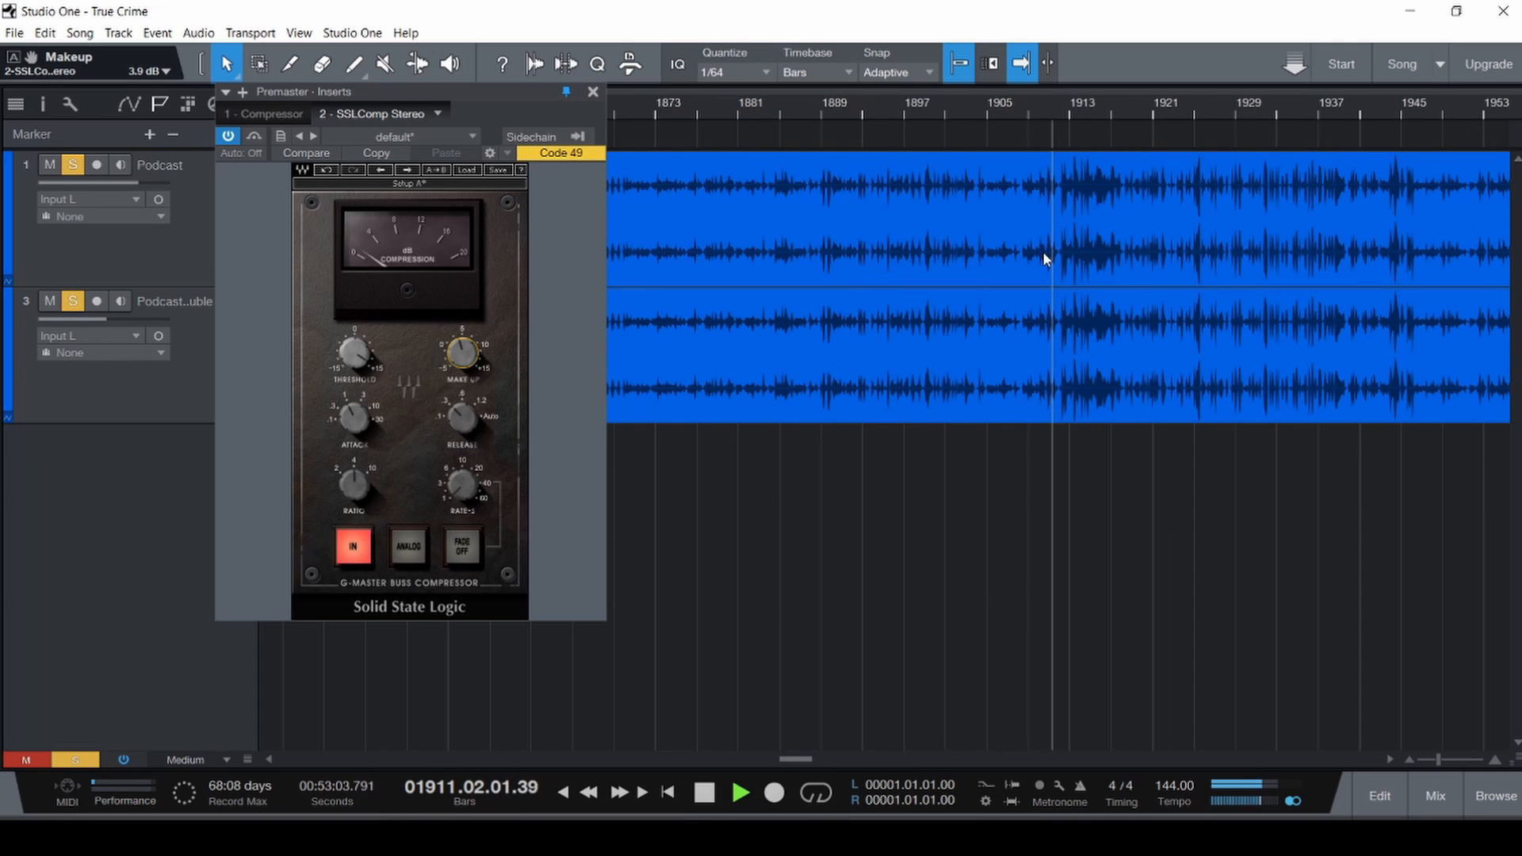
scroll(1043, 254, right, 3)
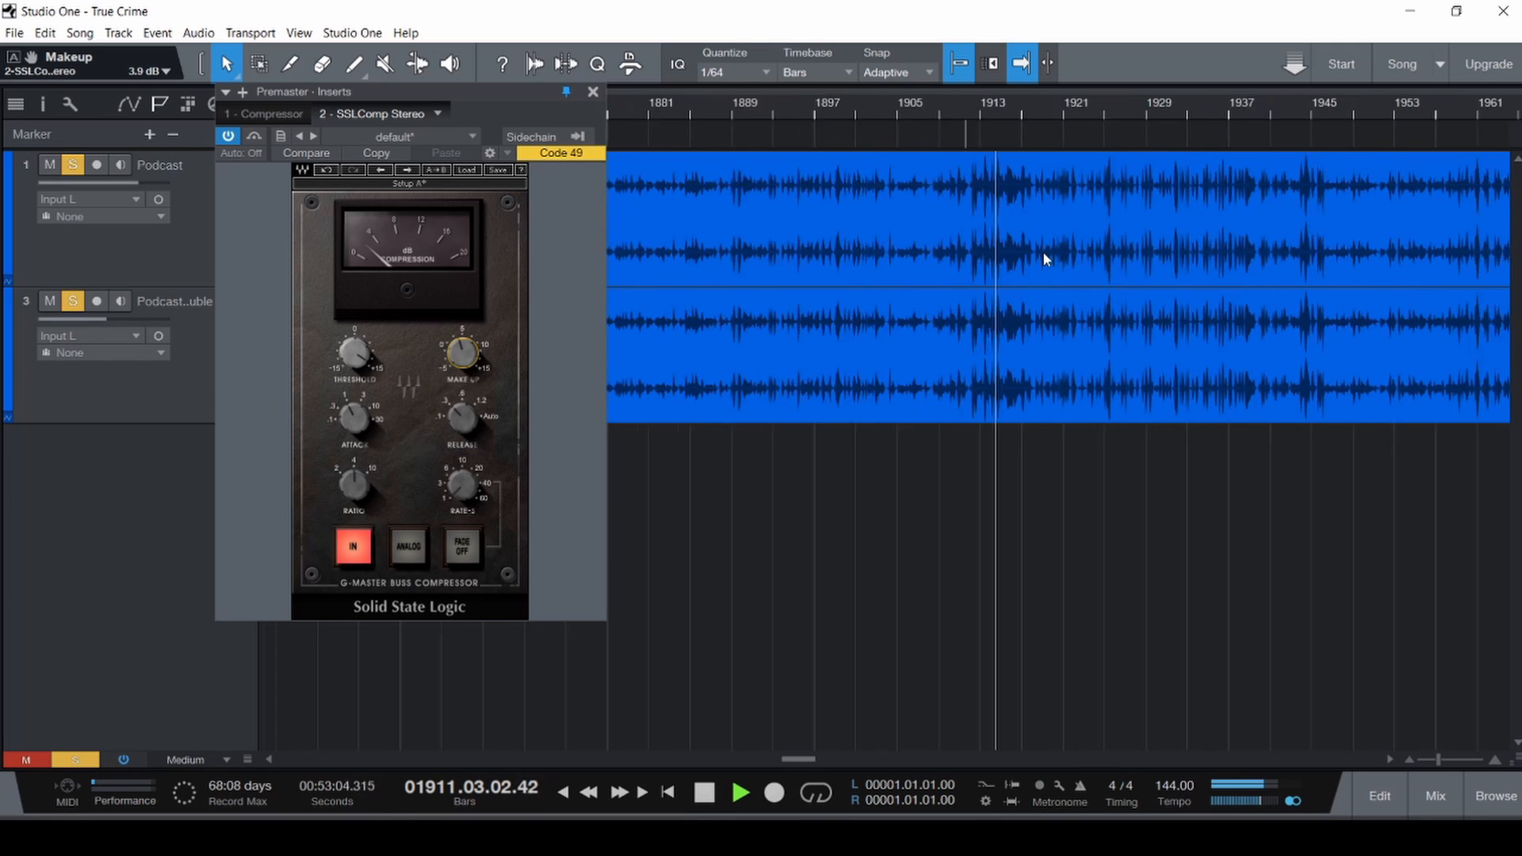
Return to the Premaster's stock Compressor and turn off its Adaptive option.
click(280, 116)
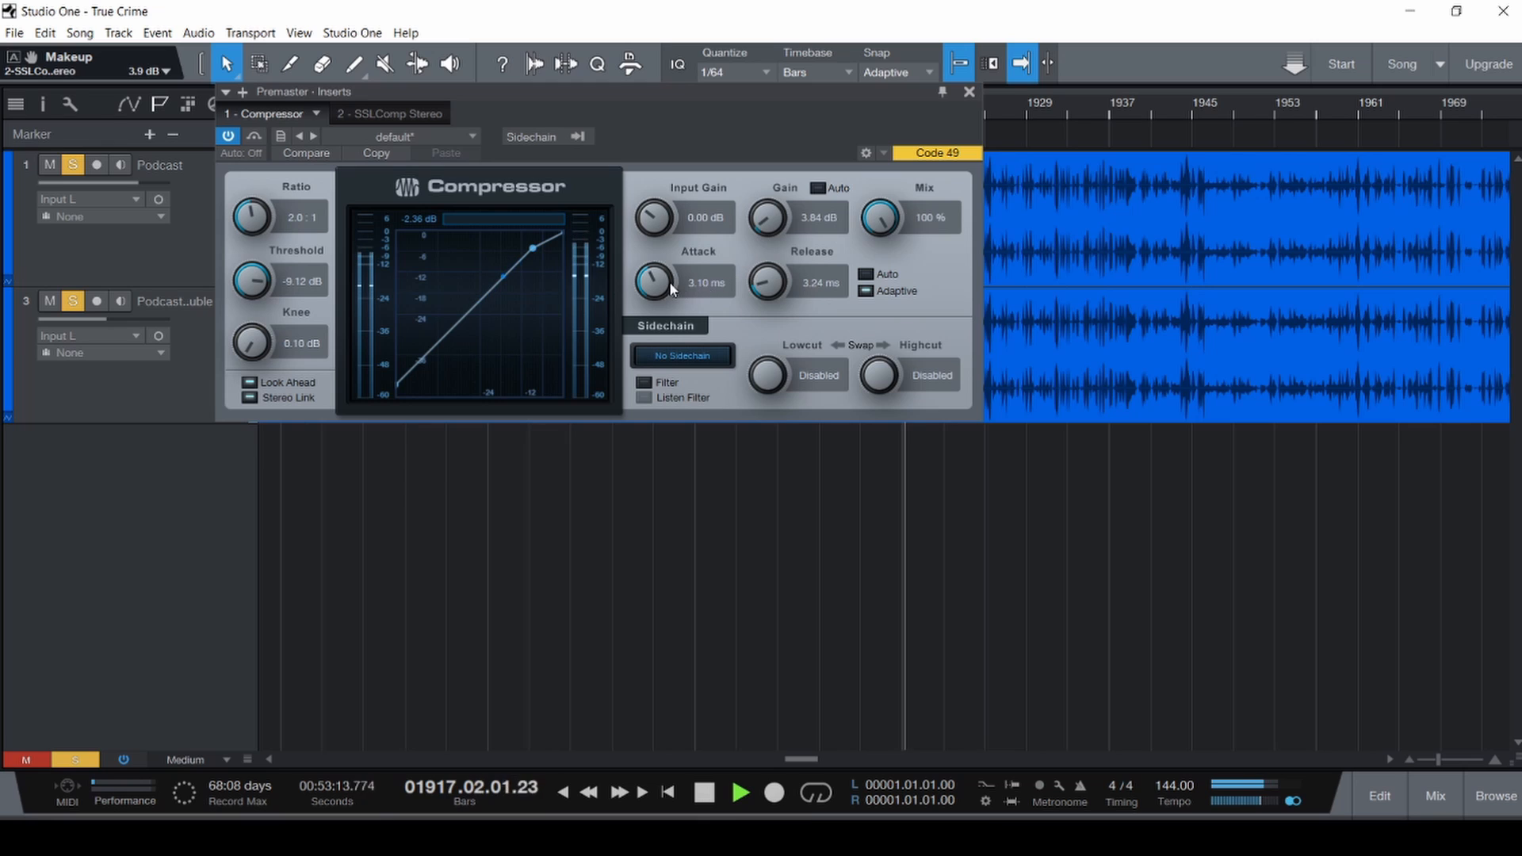
click(864, 292)
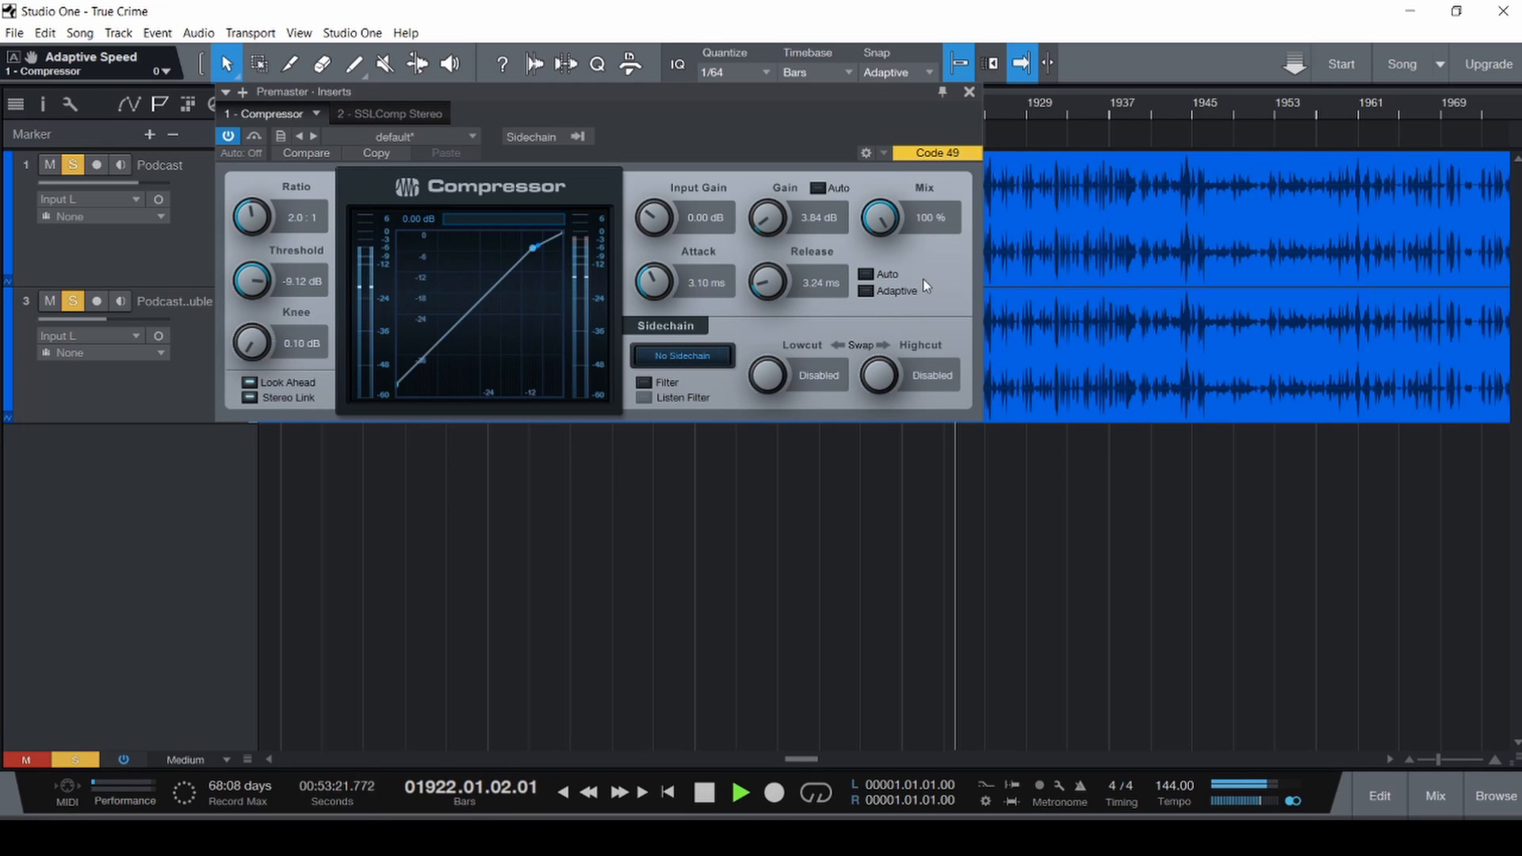
Try a 6.72 dB gain on the stock Compressor, check the SSL's gain-reduction meter, and restore the gain to 3.84 dB.
drag(765, 225, 766, 223)
click(393, 113)
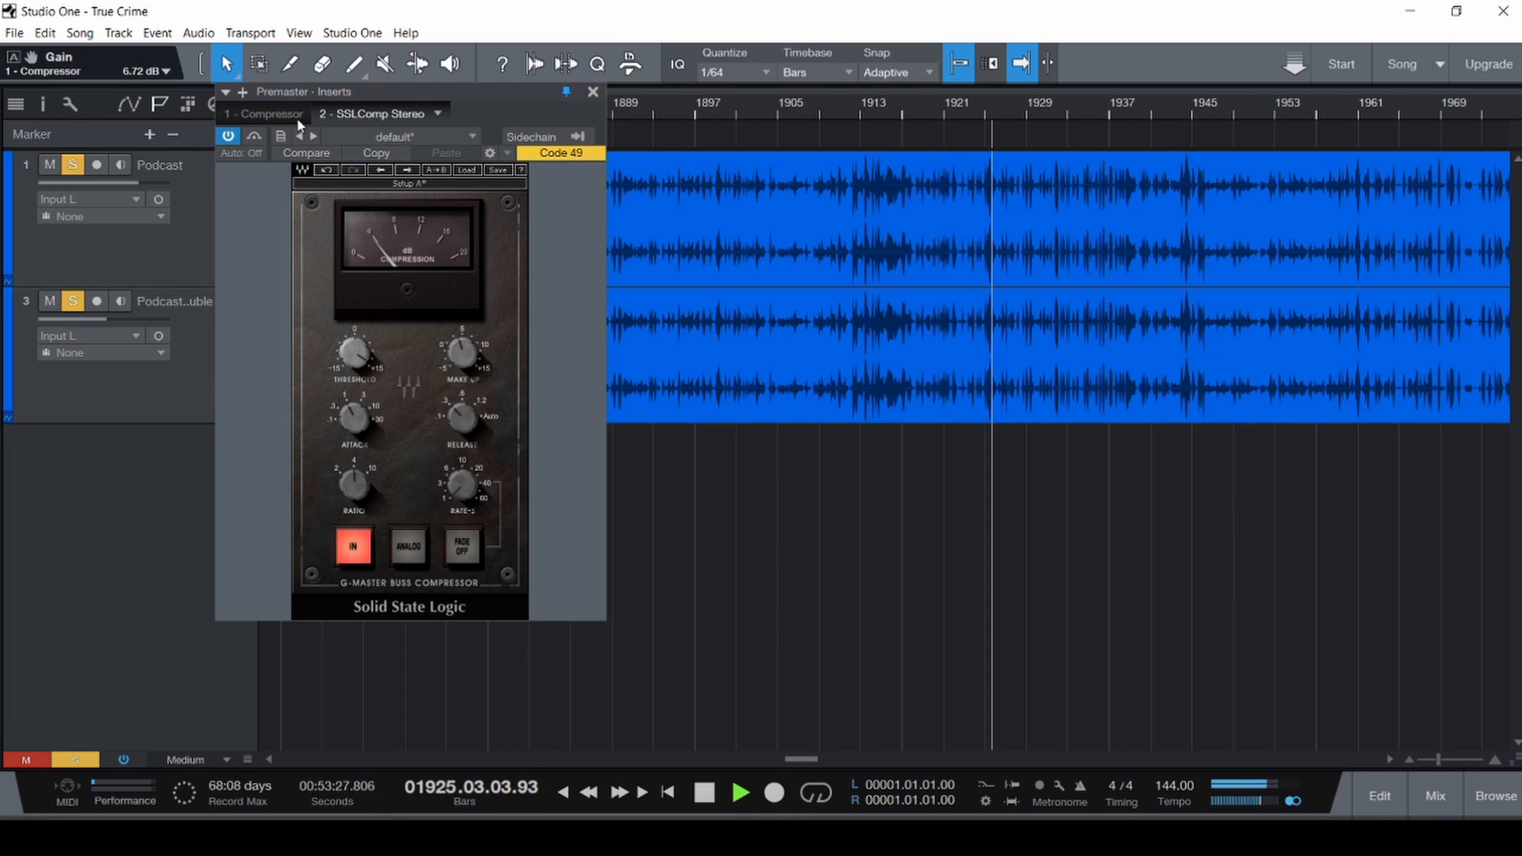
click(261, 113)
drag(786, 225, 780, 221)
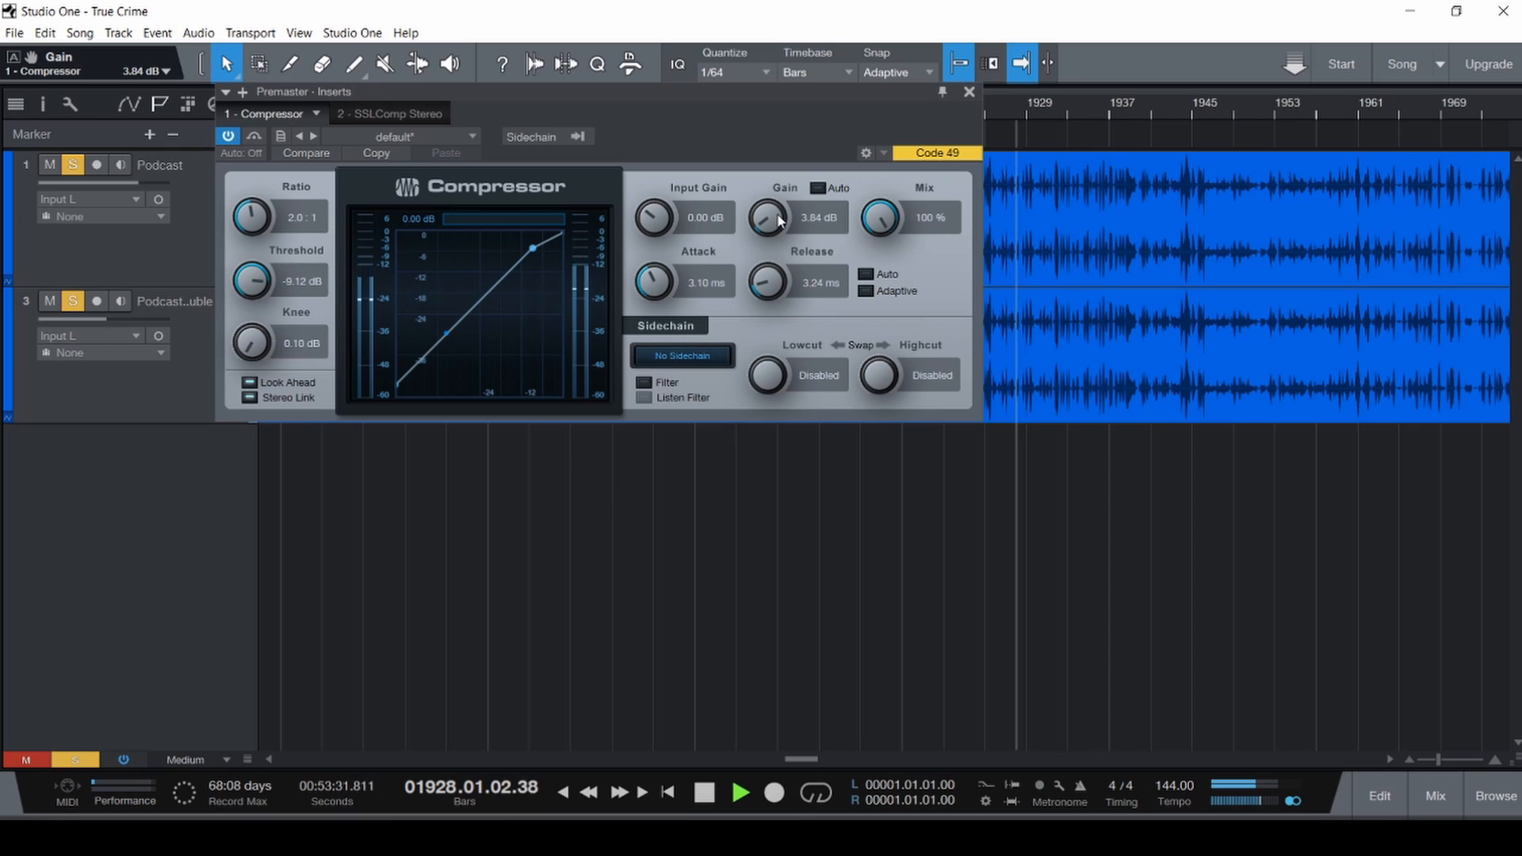
Adjust the Premaster Compressor's gain to 2.88 dB, checking the SSLComp in between.
scroll(780, 221, up, 1)
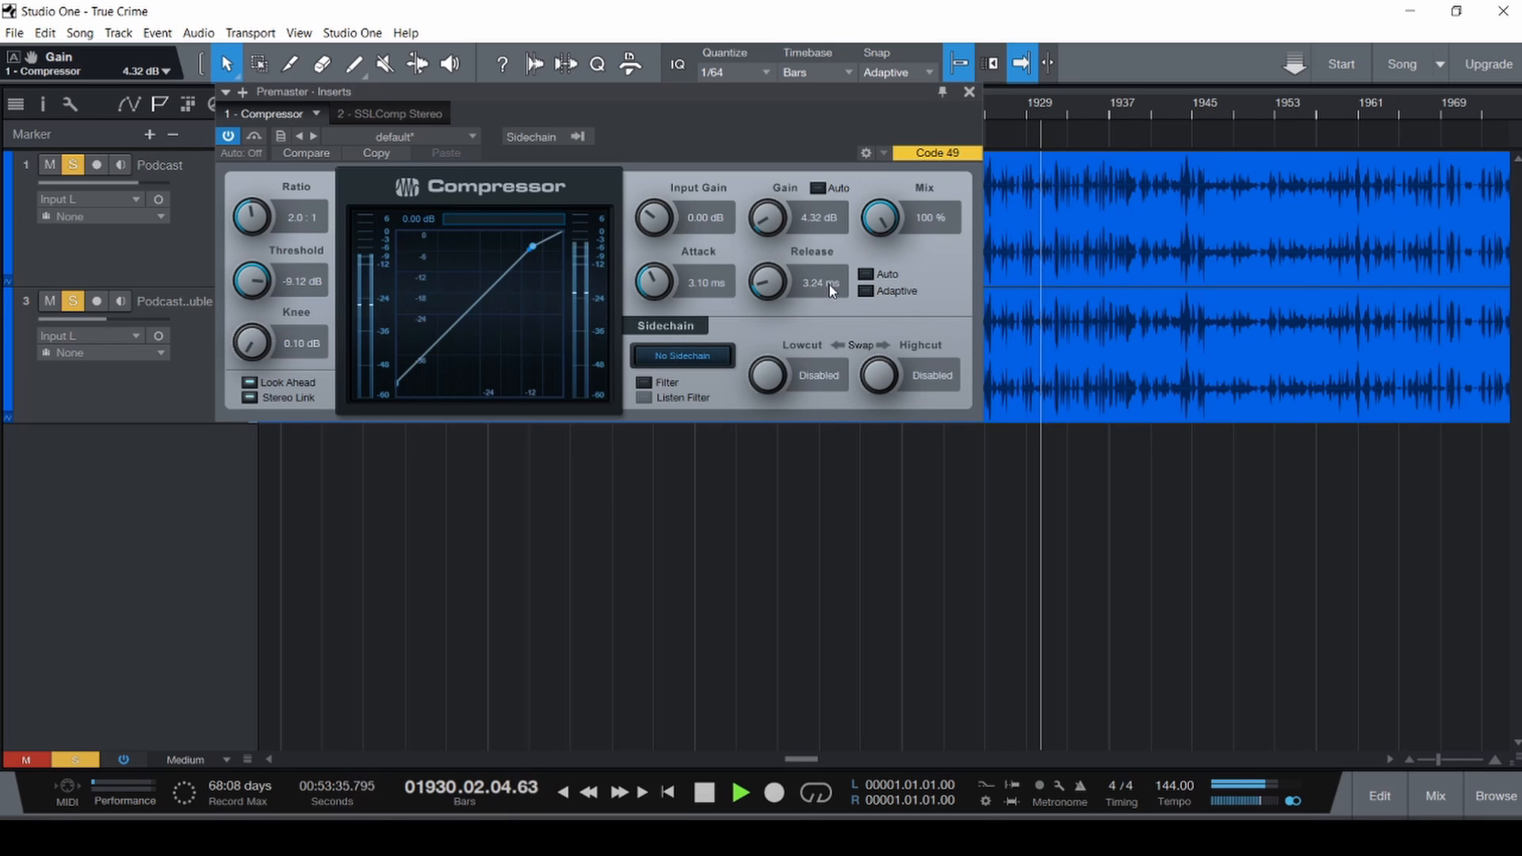
click(404, 115)
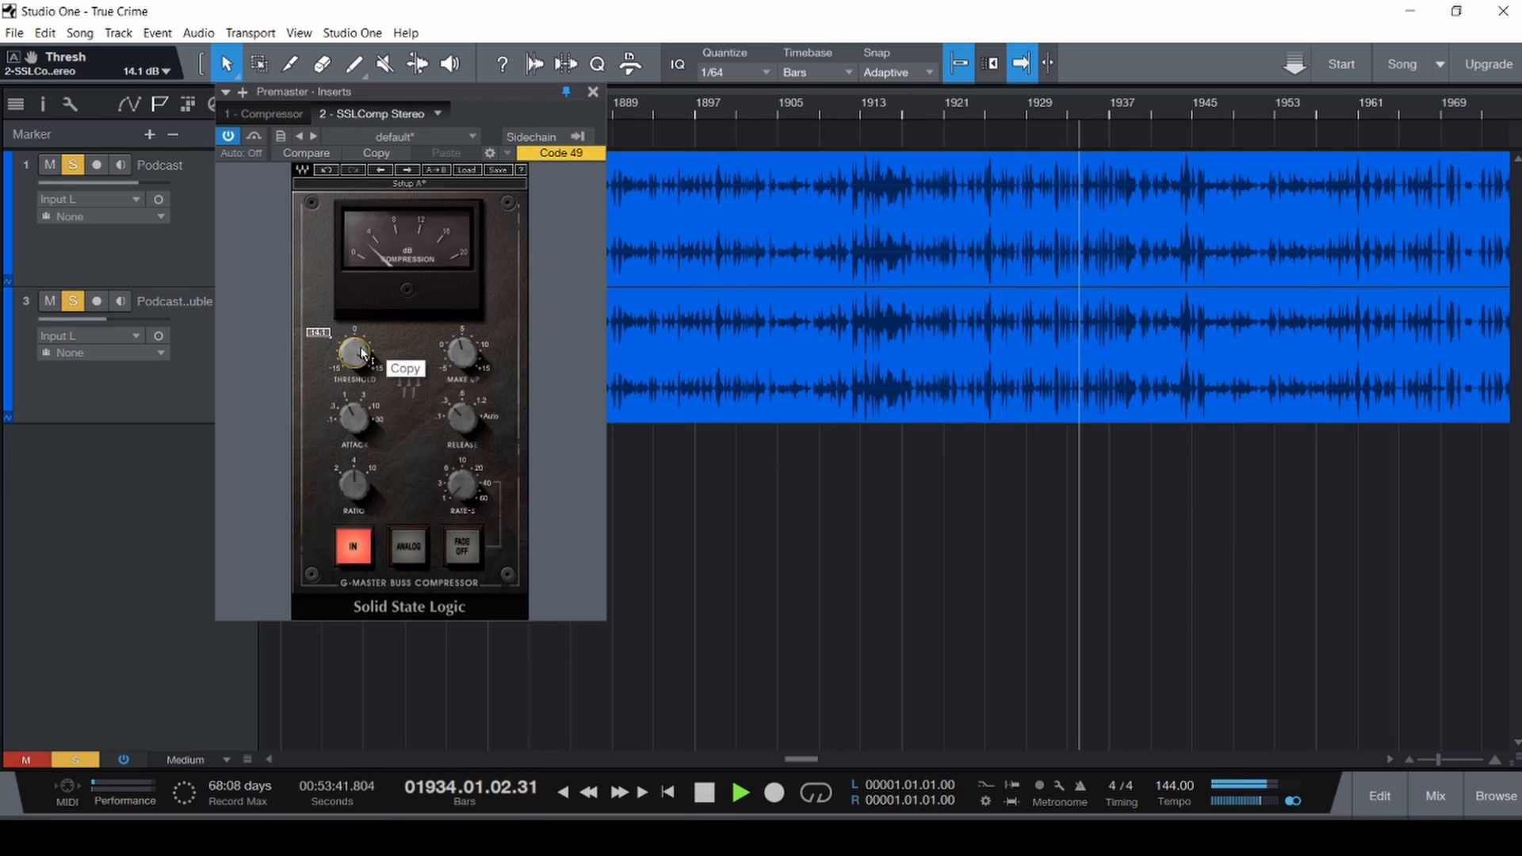
click(274, 115)
drag(765, 217, 764, 222)
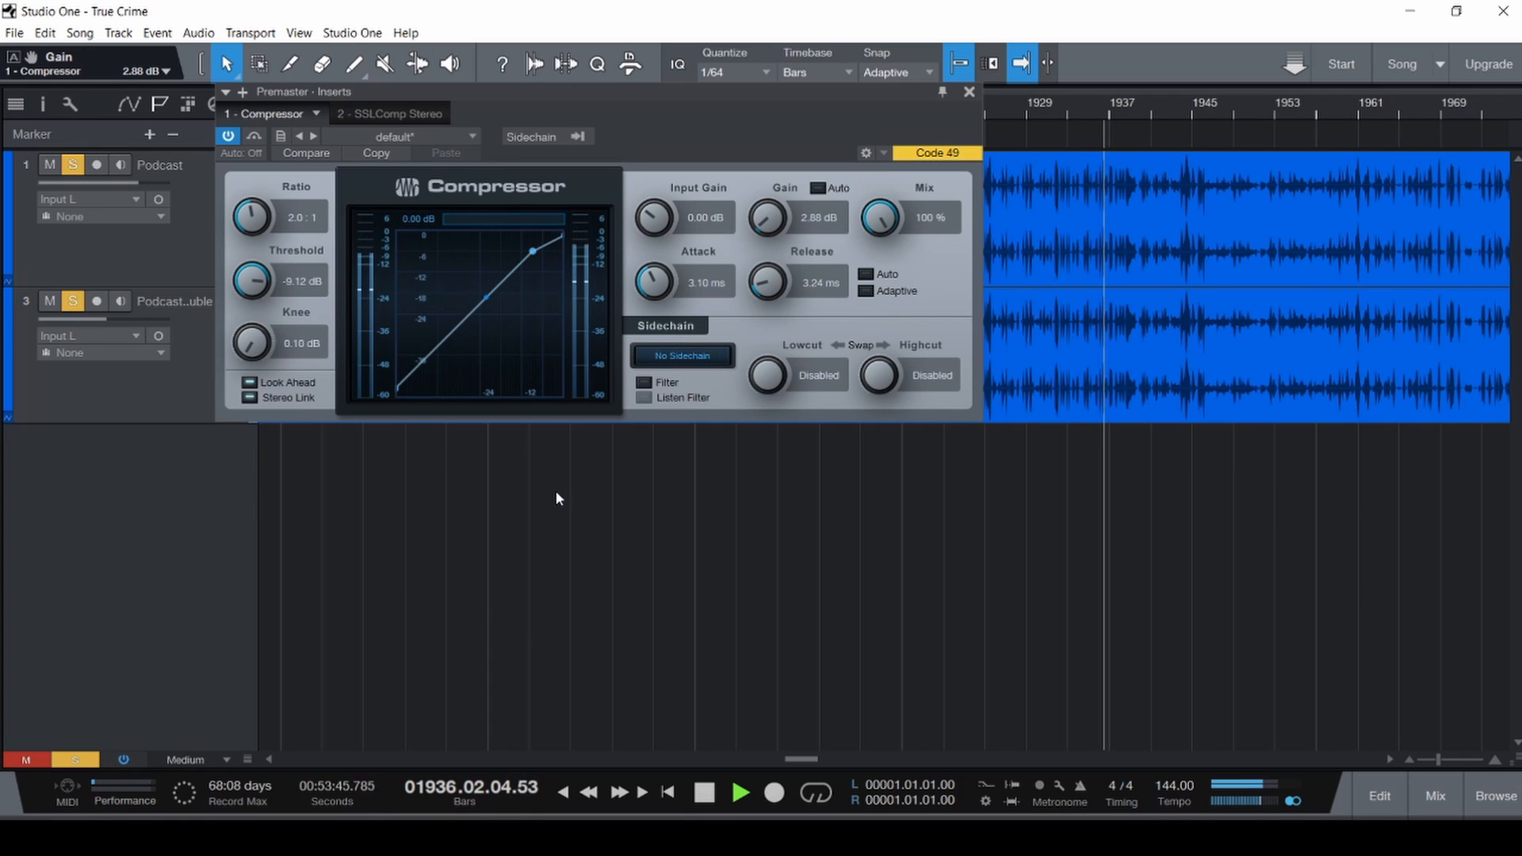
Check the main output's integrated loudness in the Youlean Loudness Meter and close the meter.
key(F3)
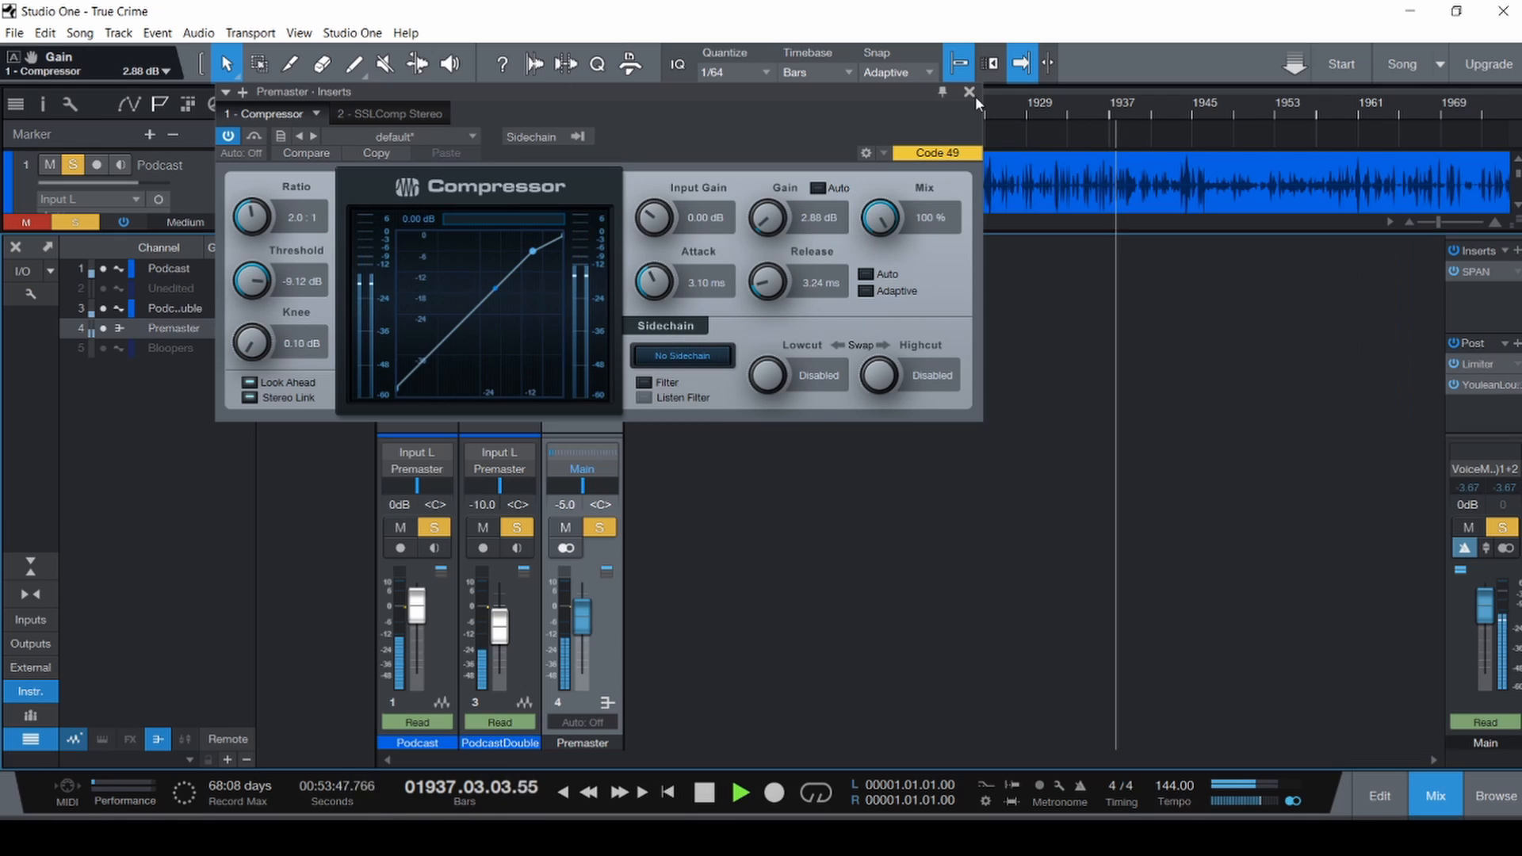
click(1488, 385)
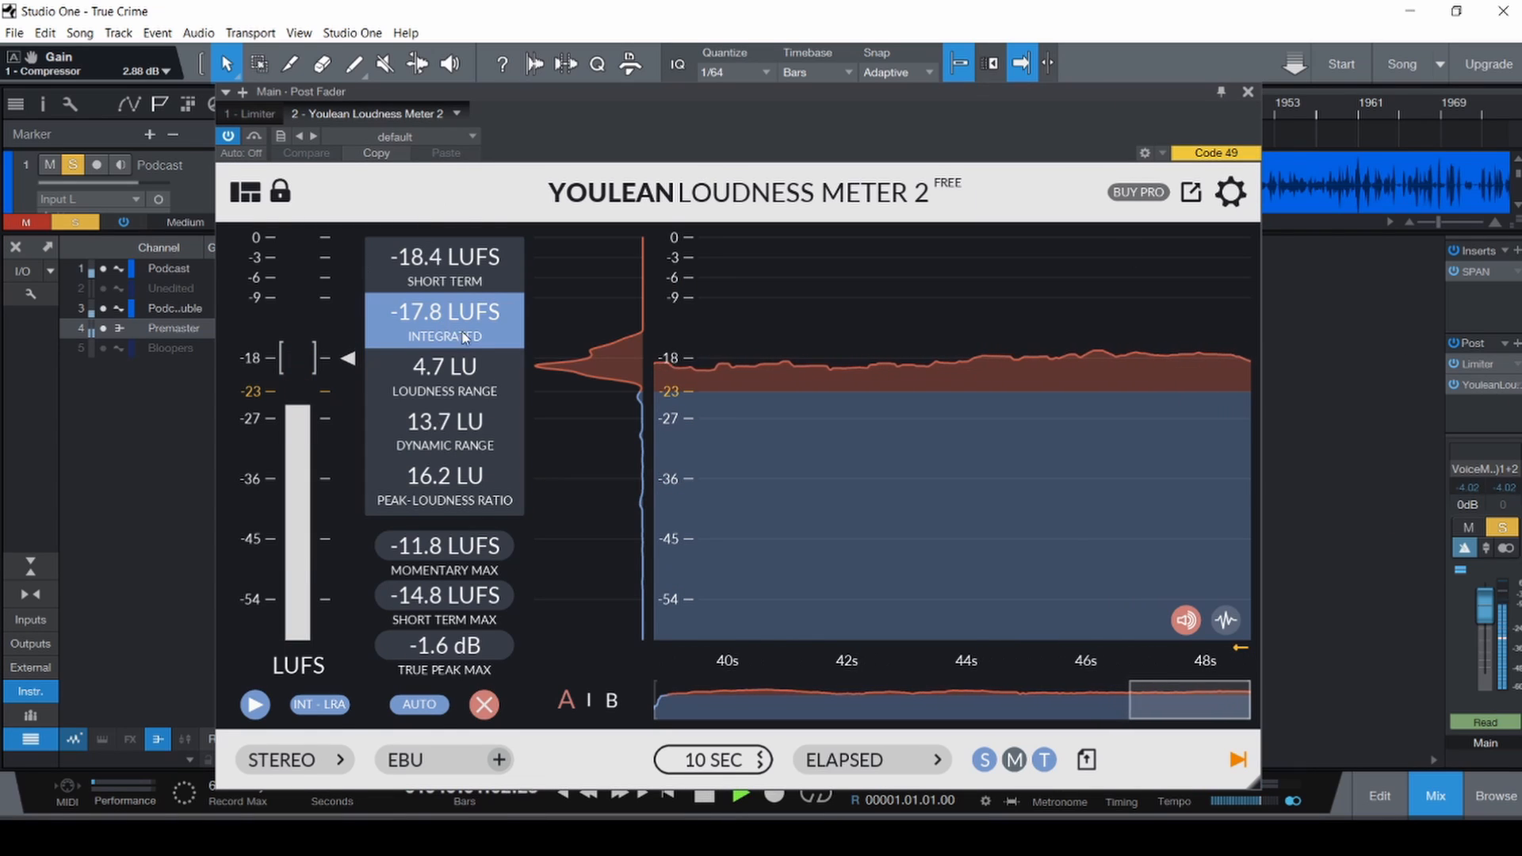
click(1248, 92)
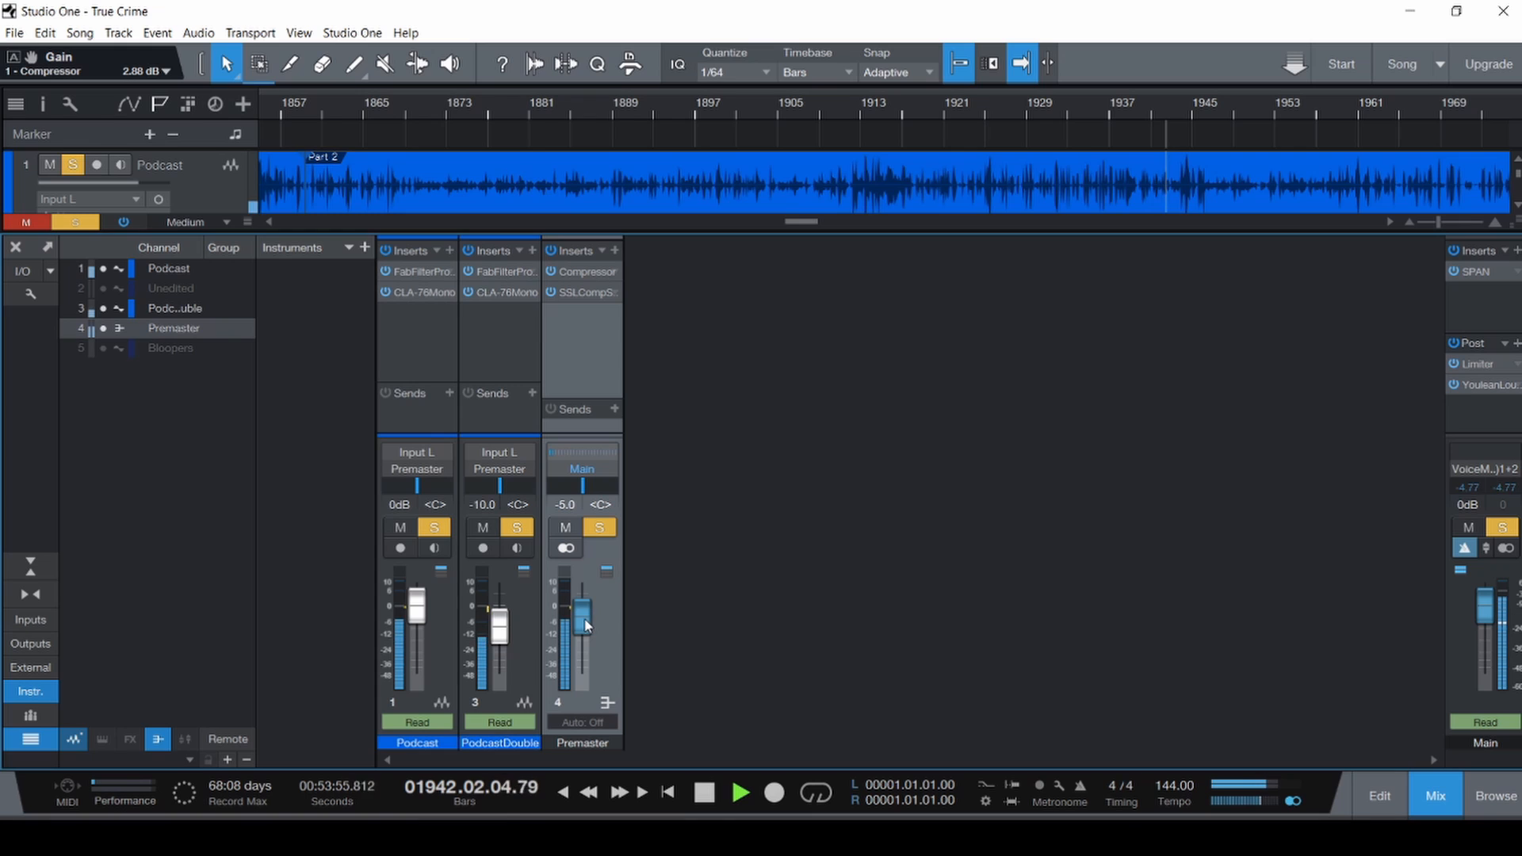
Raise the Premaster channel's volume to 0 dB, with its SSLComp open clear of the Premaster fader.
scroll(585, 623, up, 2)
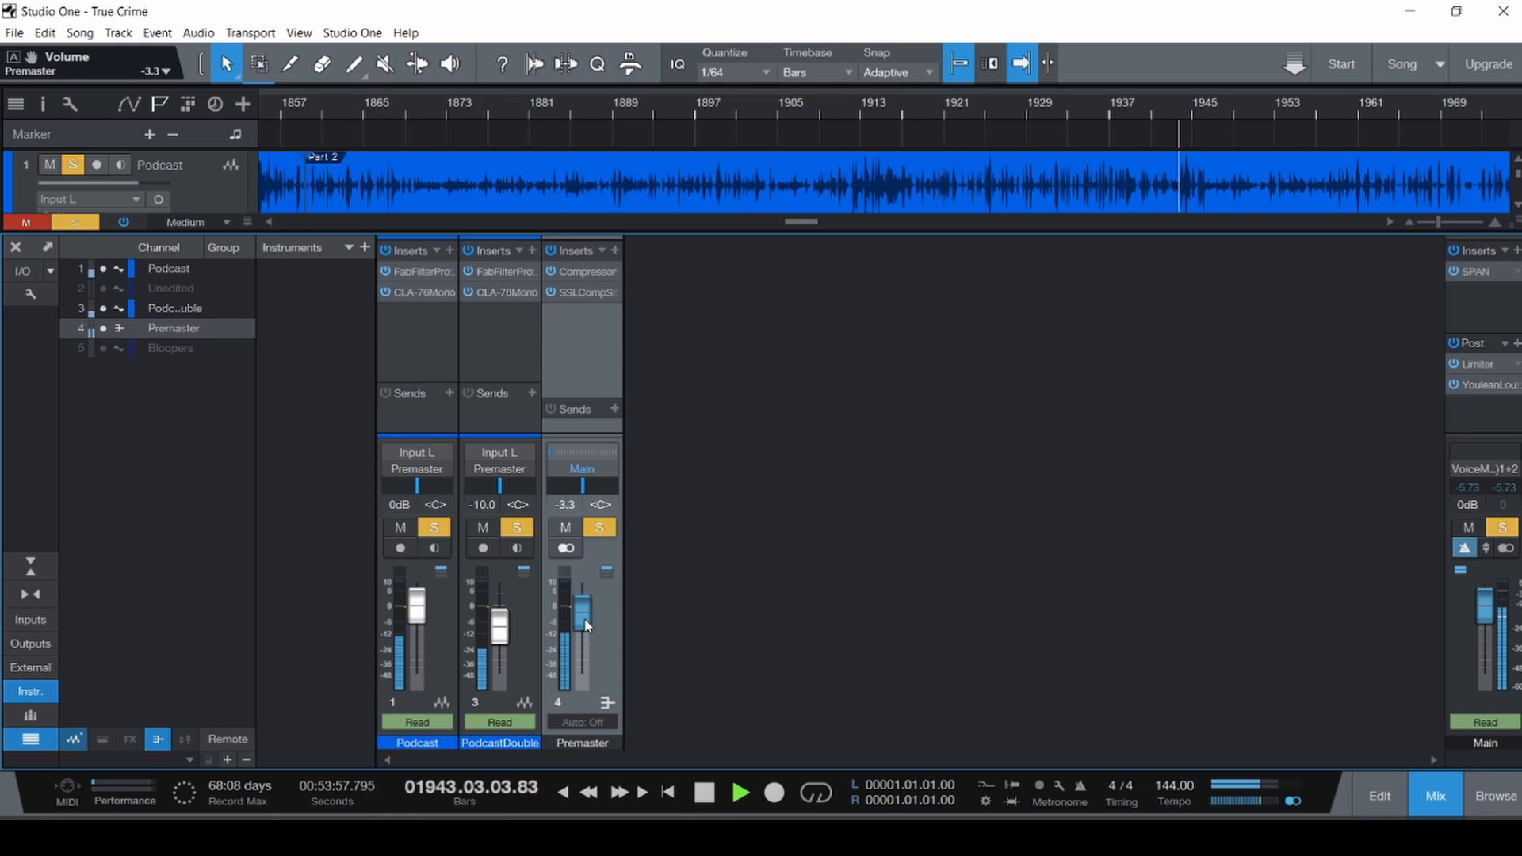
click(588, 293)
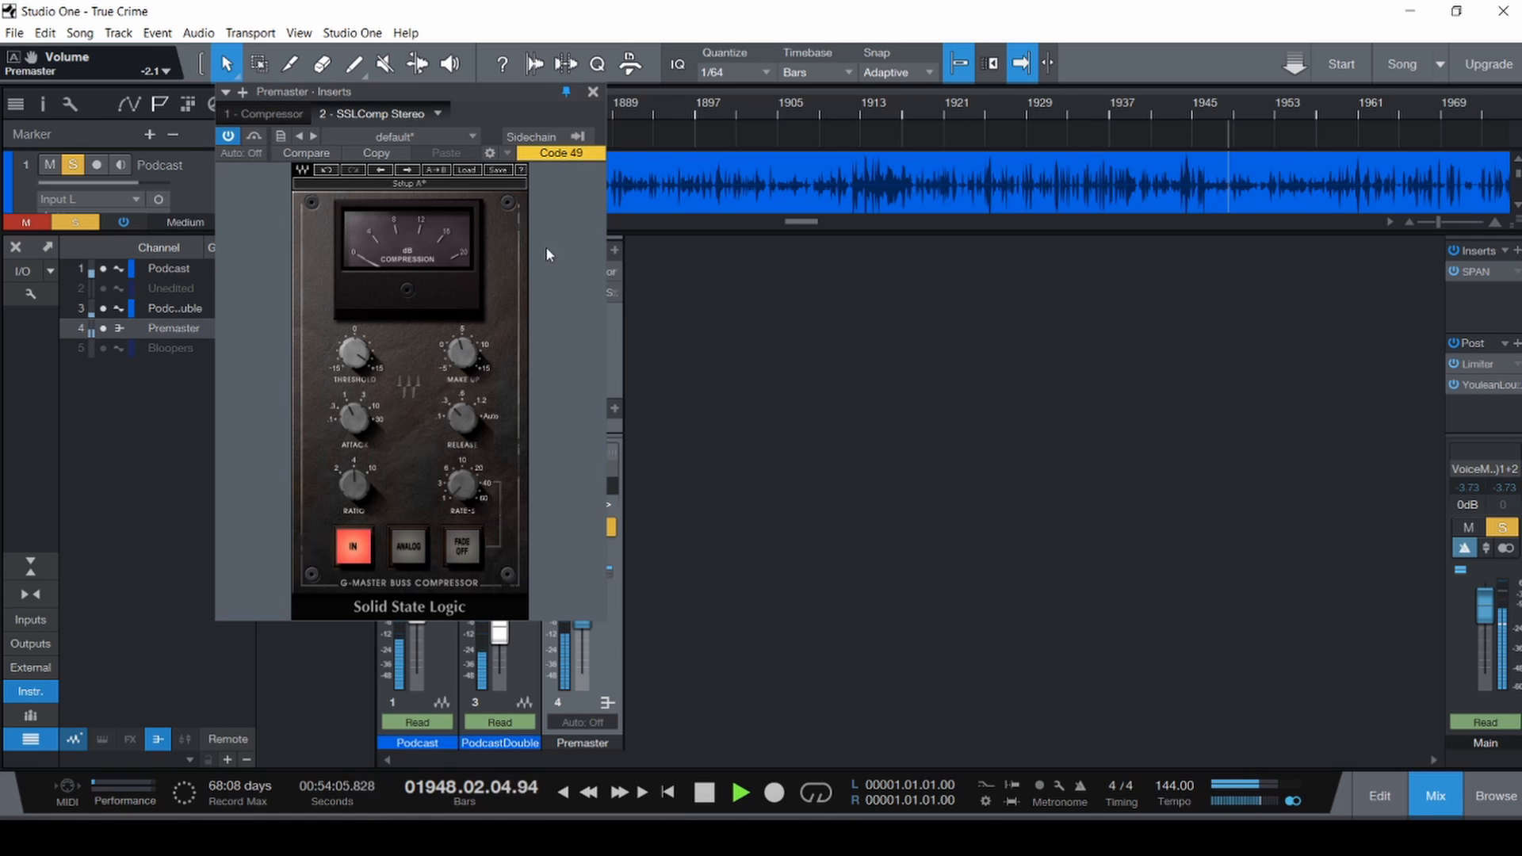
drag(458, 94, 307, 158)
alt+click(581, 607)
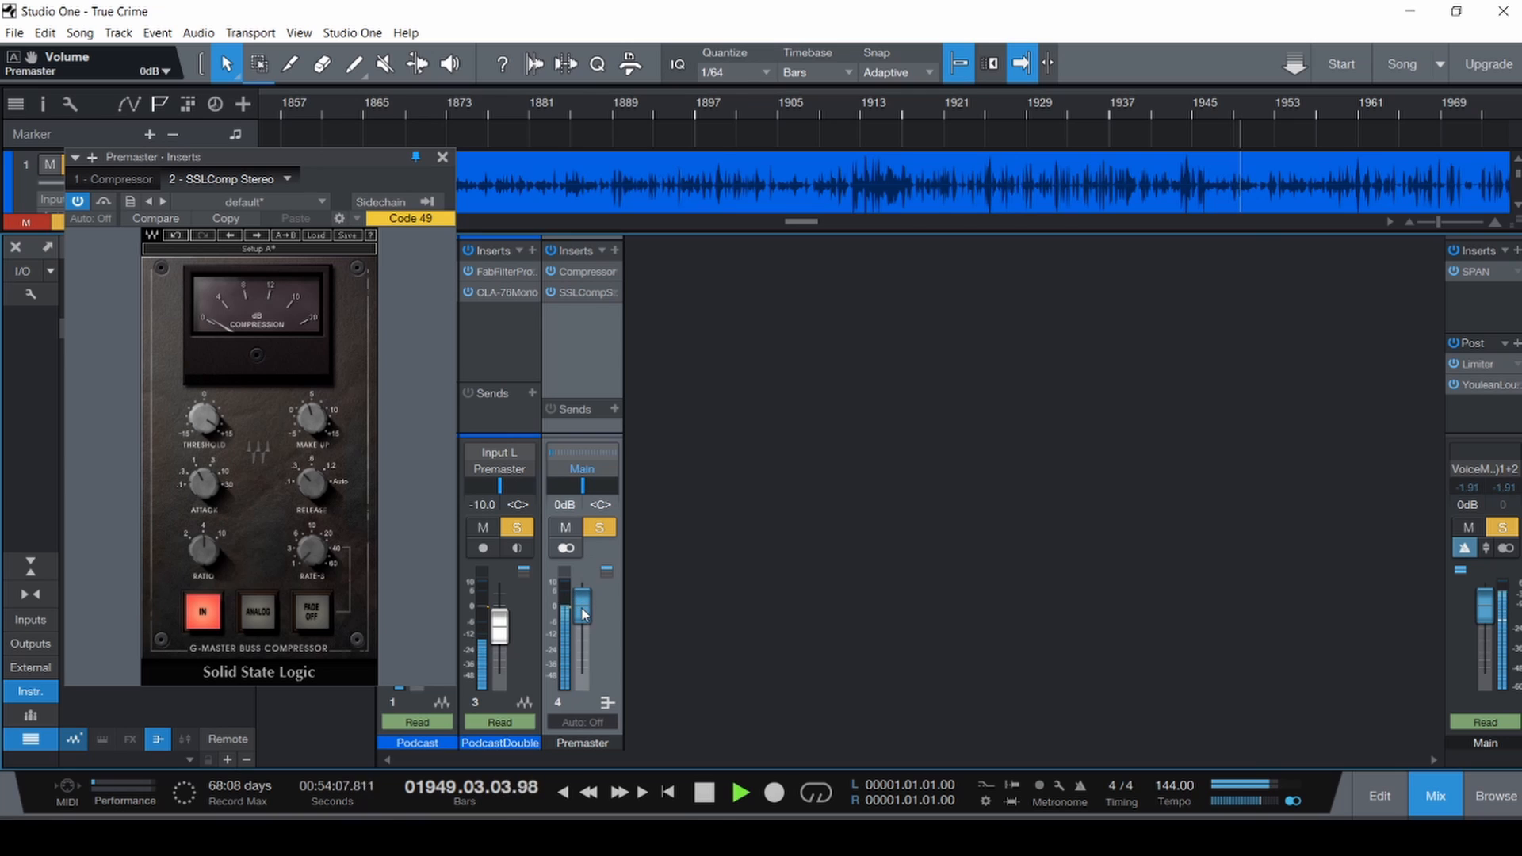
Play the tracks from around bar 1913 and set the Premaster SSLComp's threshold to 15.0 dB.
key(F3)
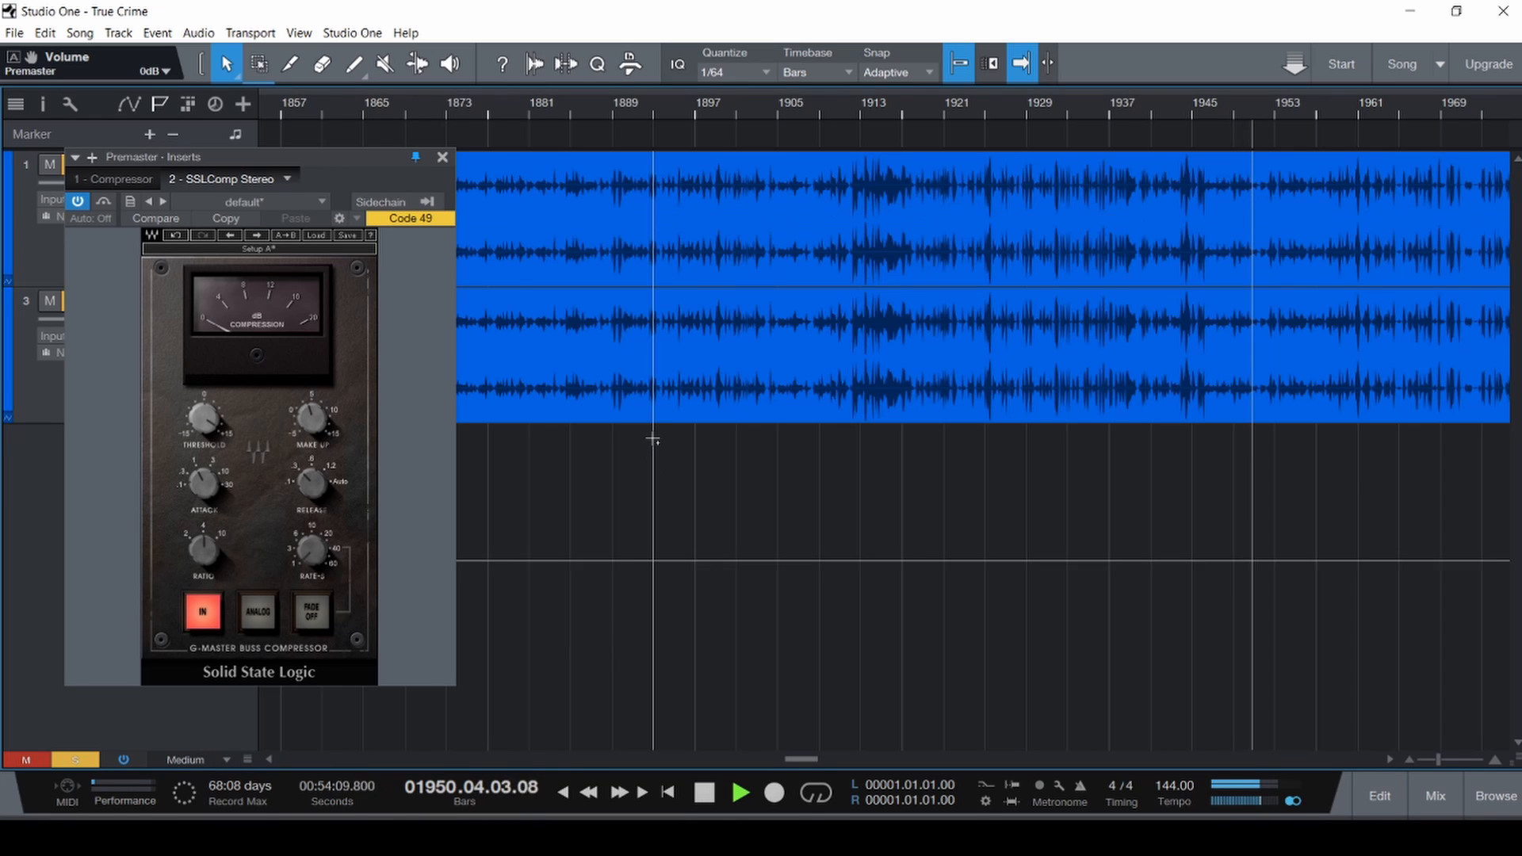
scroll(653, 440, down, 3)
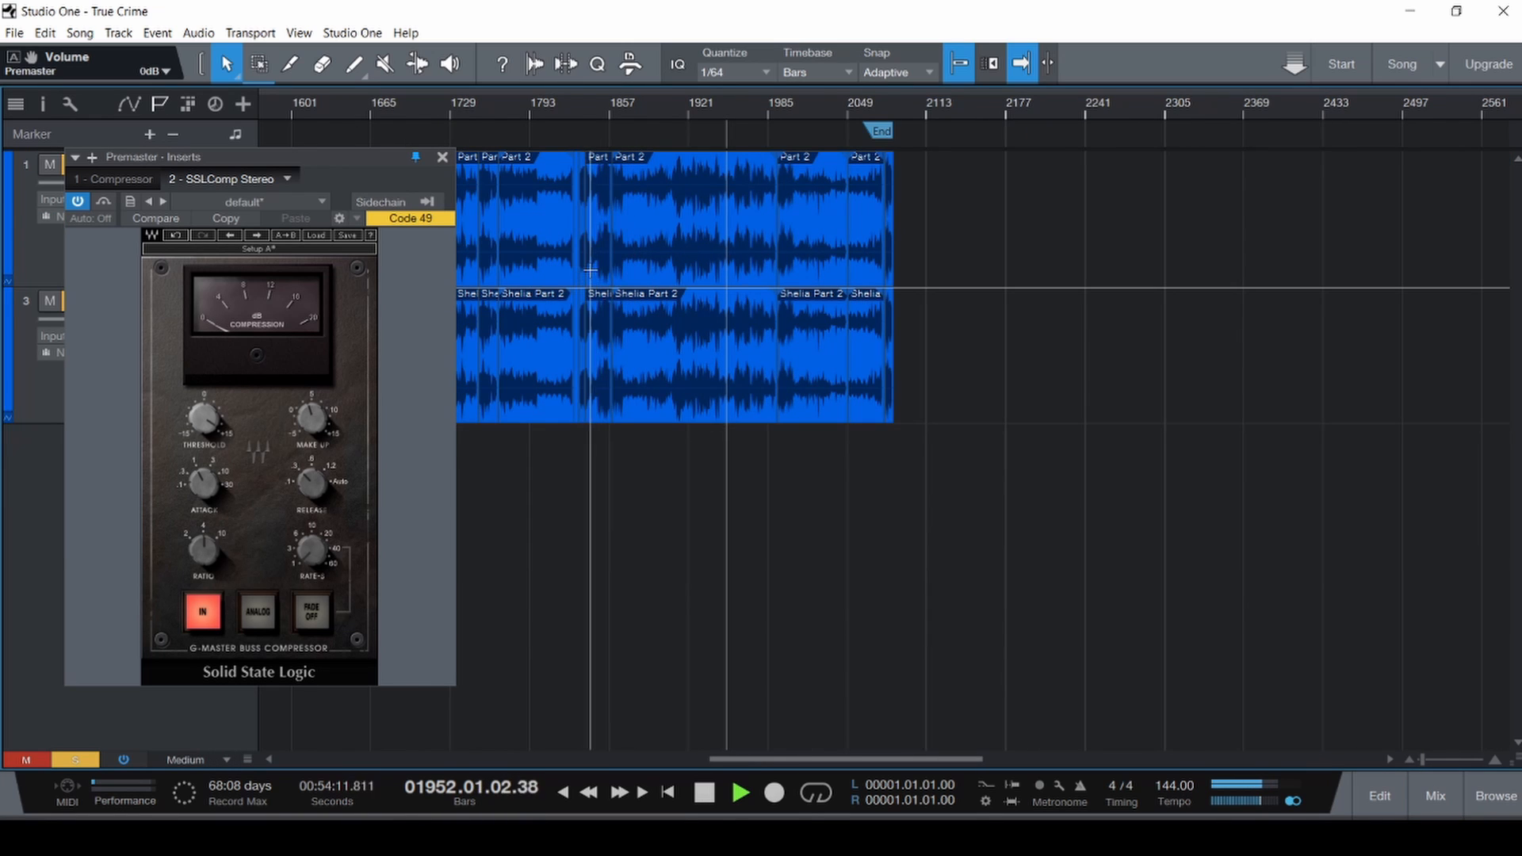
click(675, 252)
scroll(678, 254, up, 6)
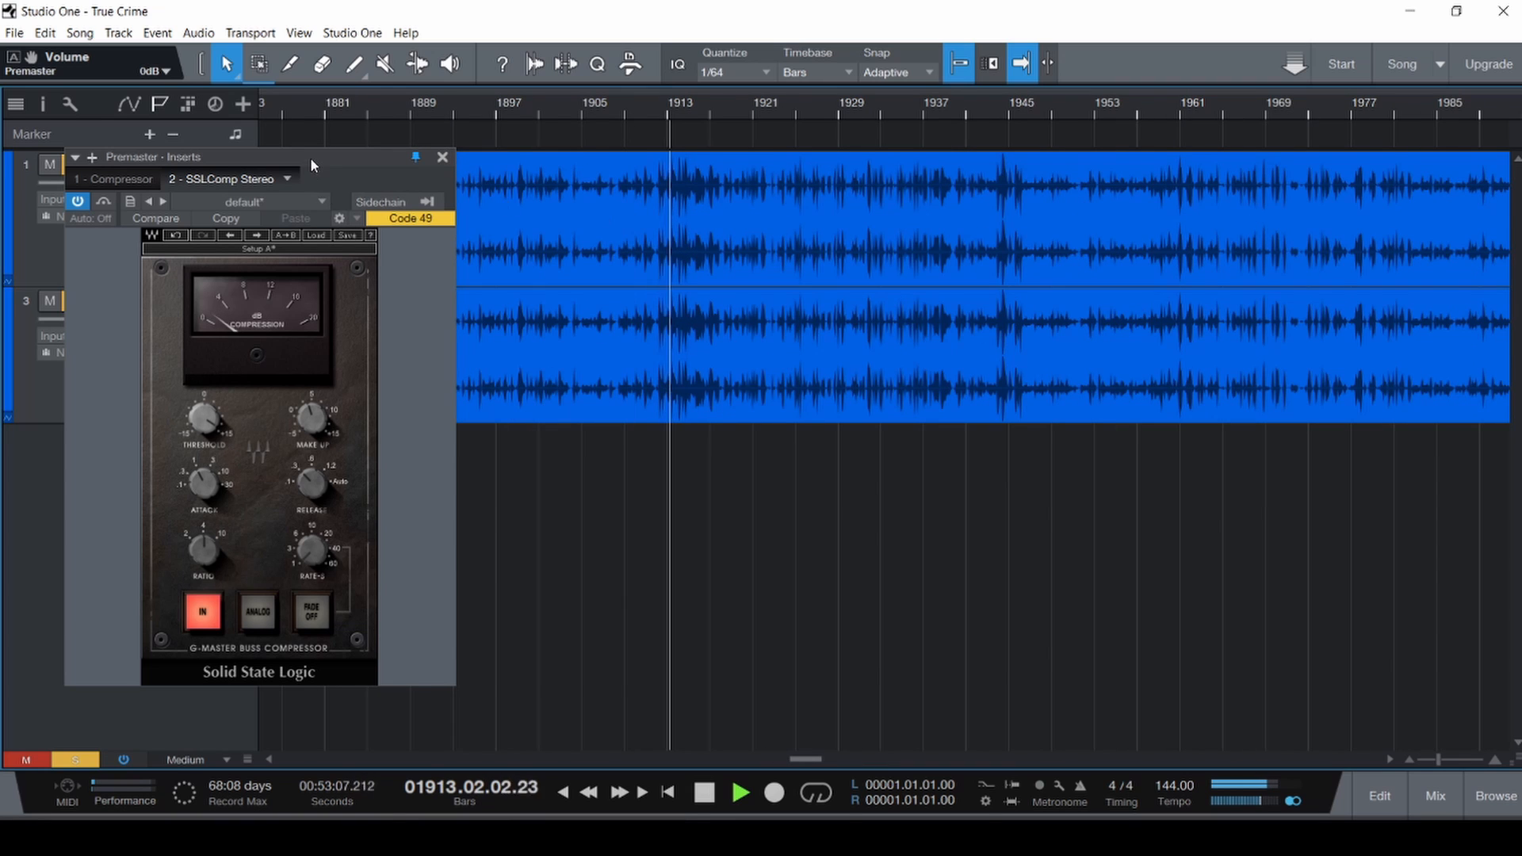
drag(311, 157, 515, 151)
drag(409, 414, 407, 301)
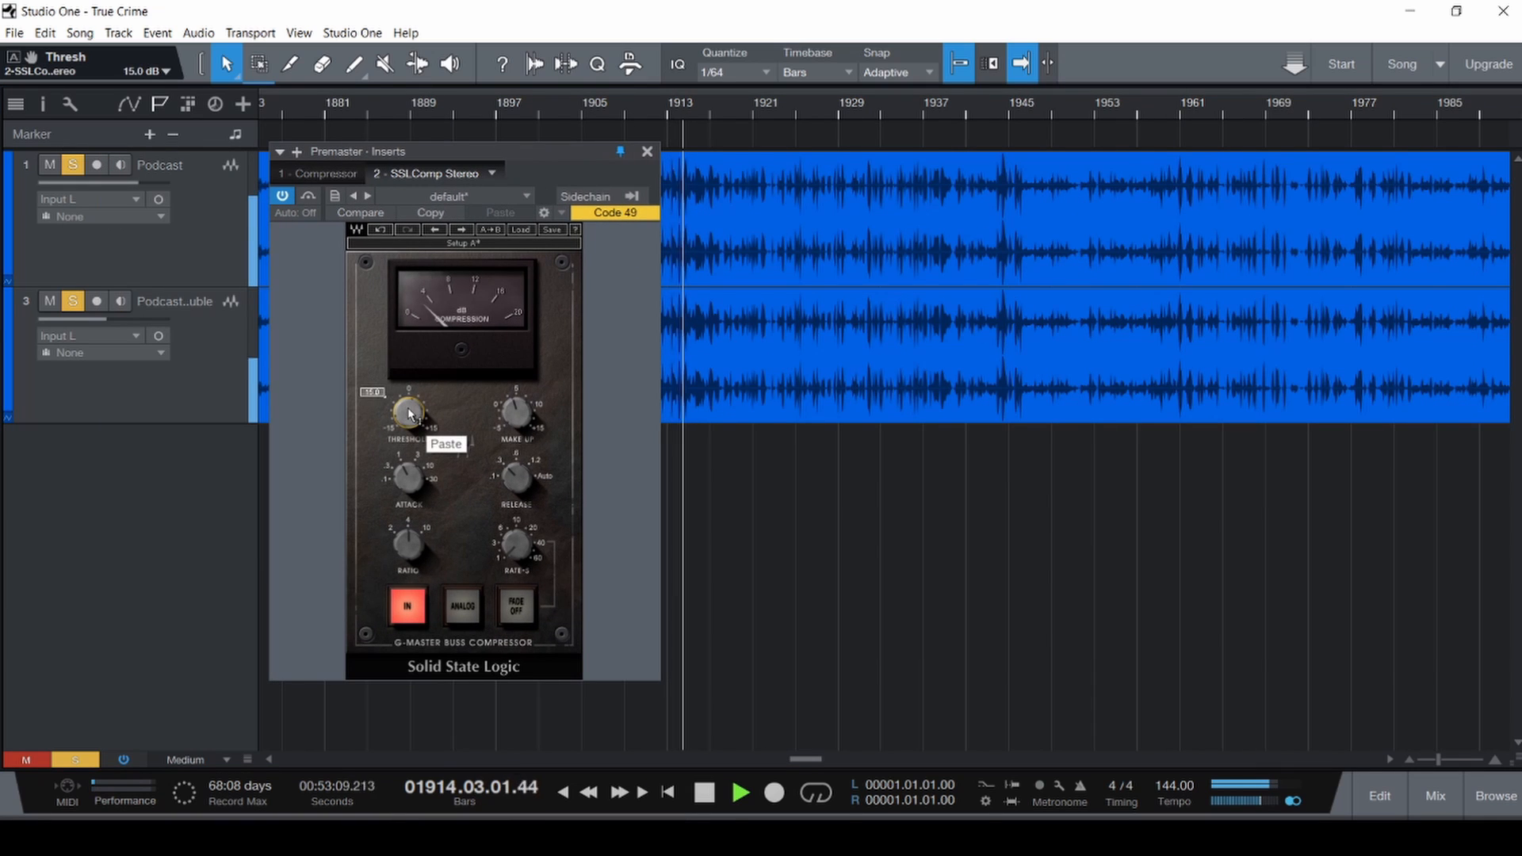
Try the Premaster Compressor's gain at 0.00 dB, check the SSLComp's compression, and return the gain to 2.88 dB.
click(331, 173)
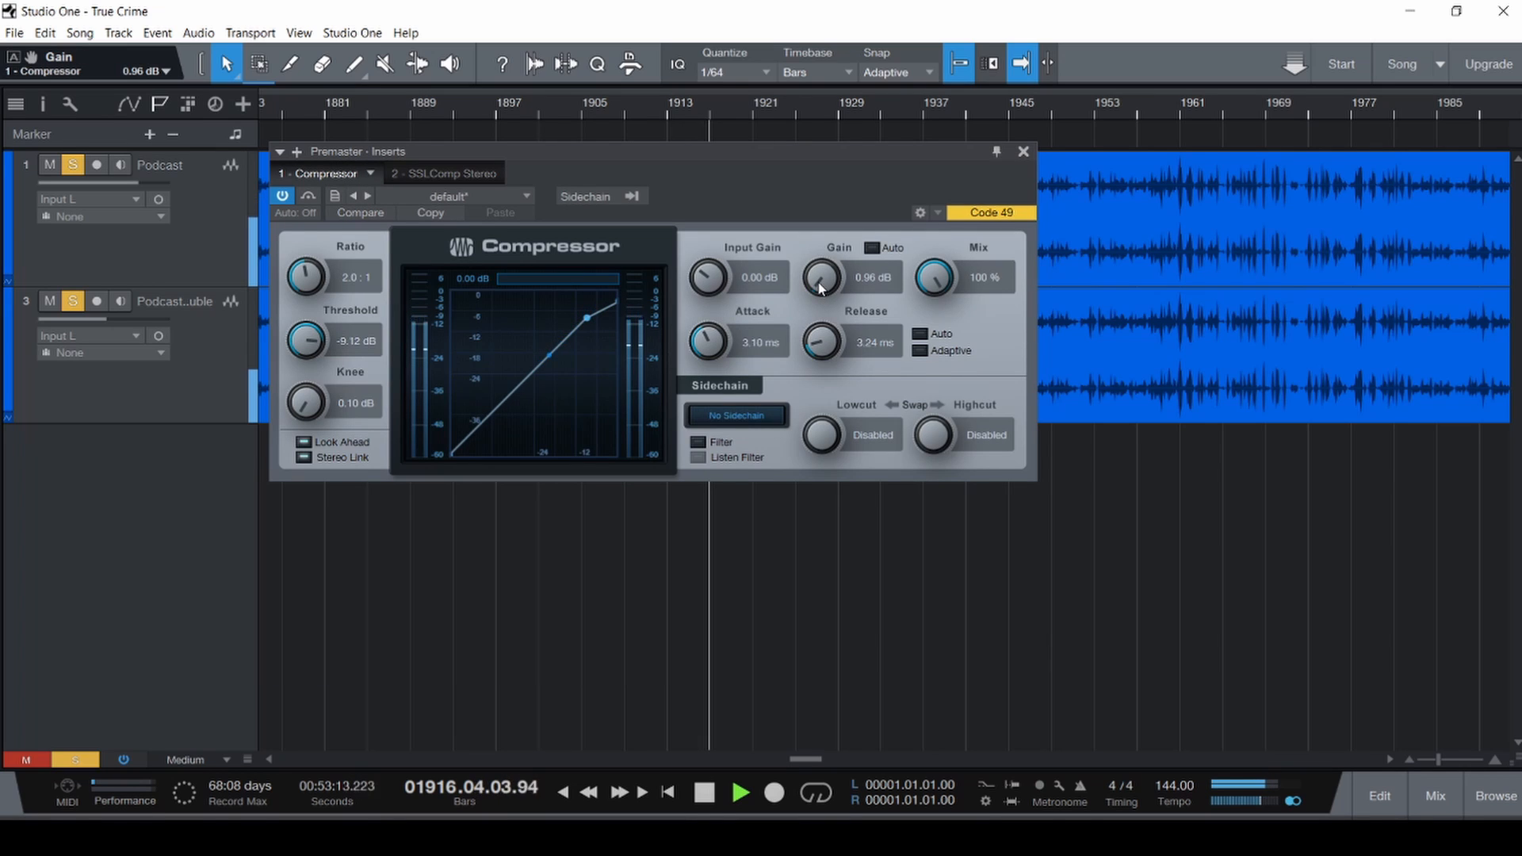
drag(819, 284, 819, 286)
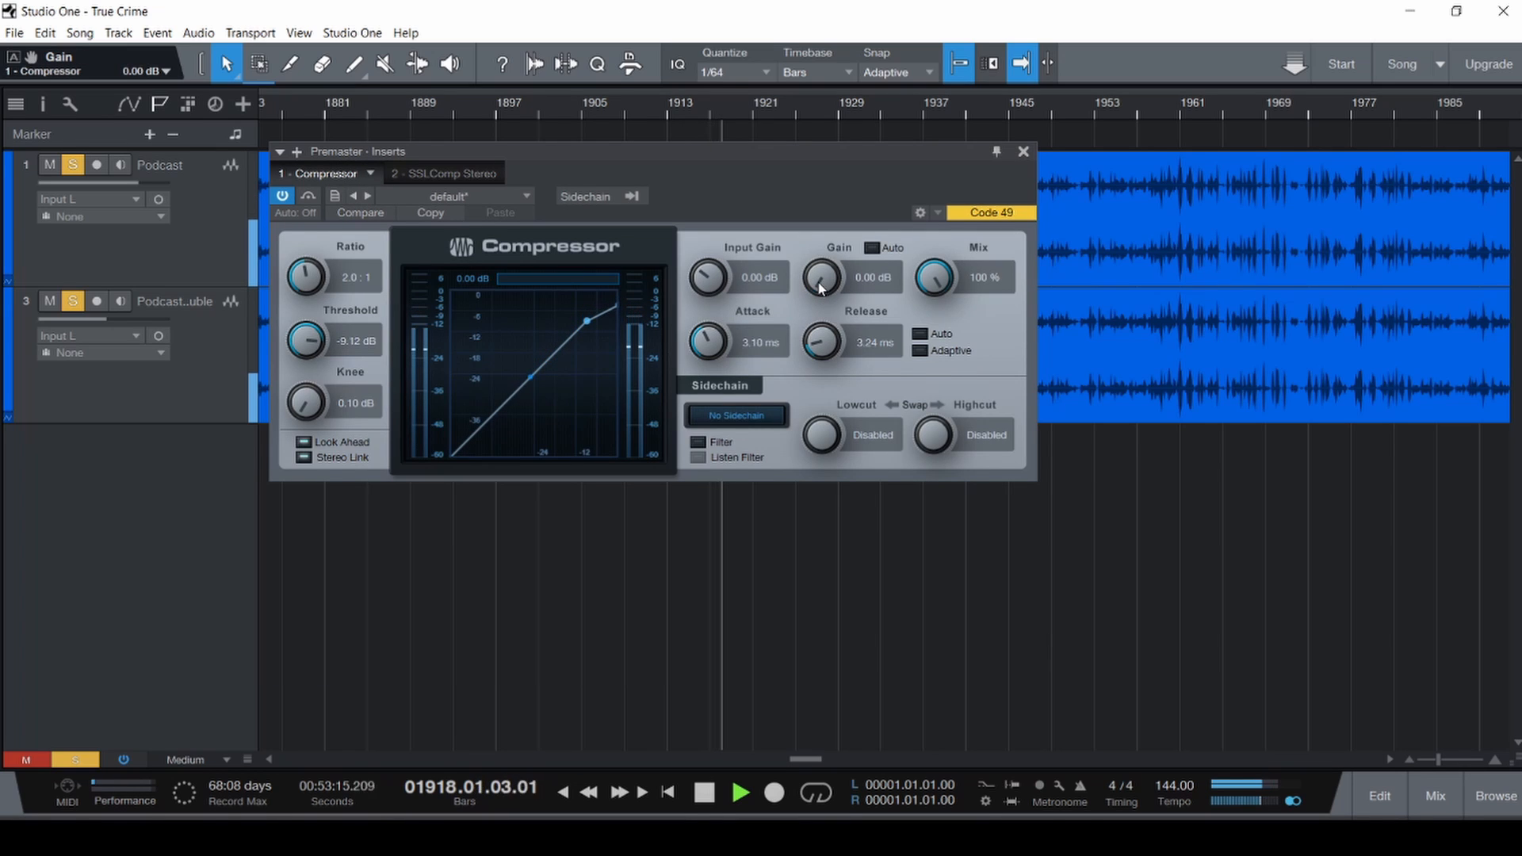
click(448, 174)
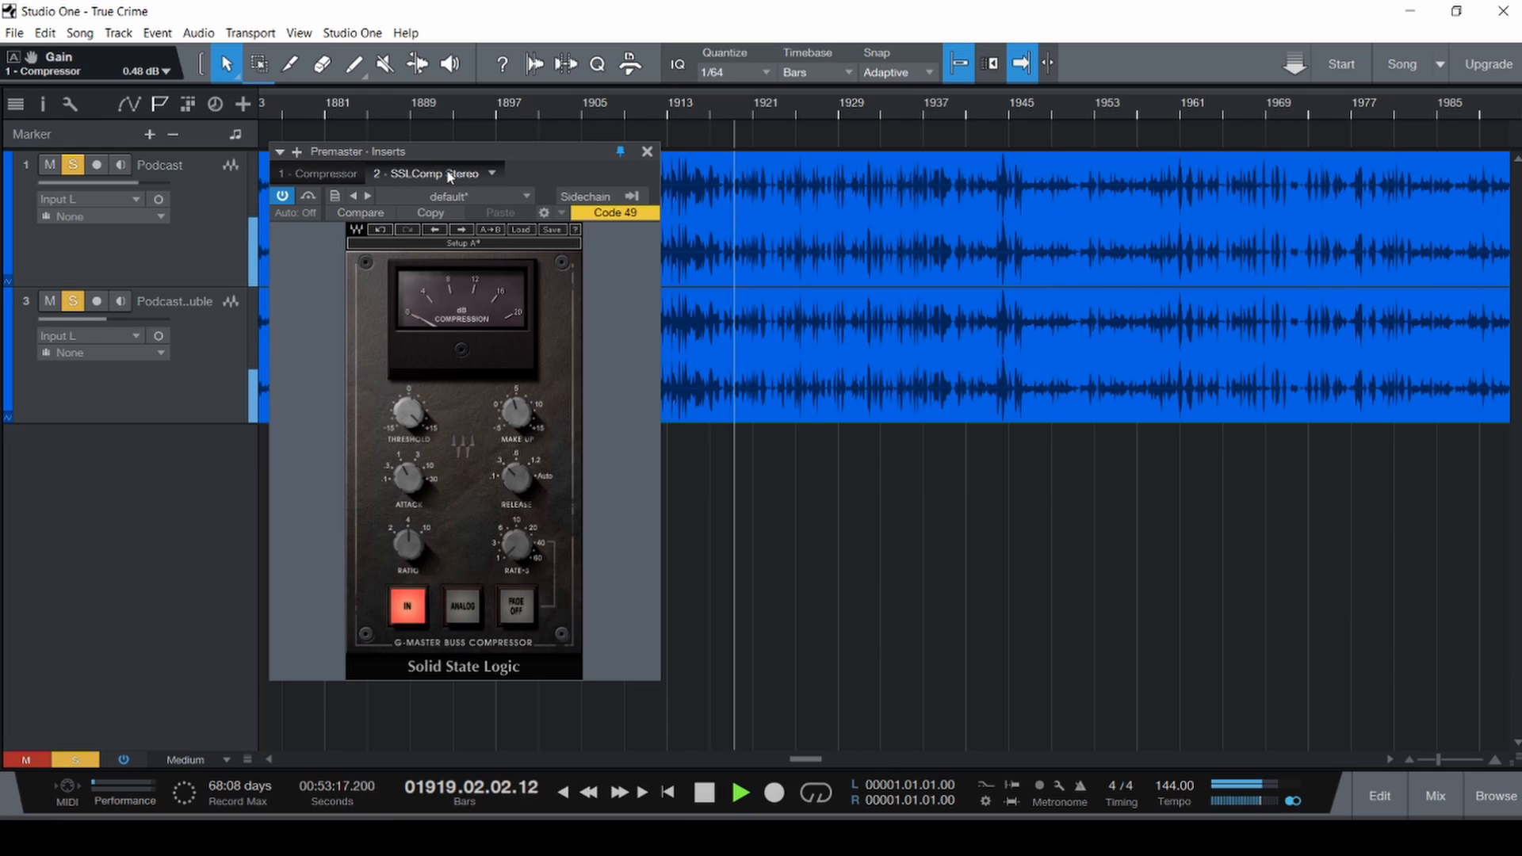
click(319, 174)
drag(819, 284, 820, 285)
Move playback to the louder passage around bar 865, shifting the Compressor window out of the way to reach the tracks.
drag(783, 151, 867, 475)
scroll(648, 317, down, 10)
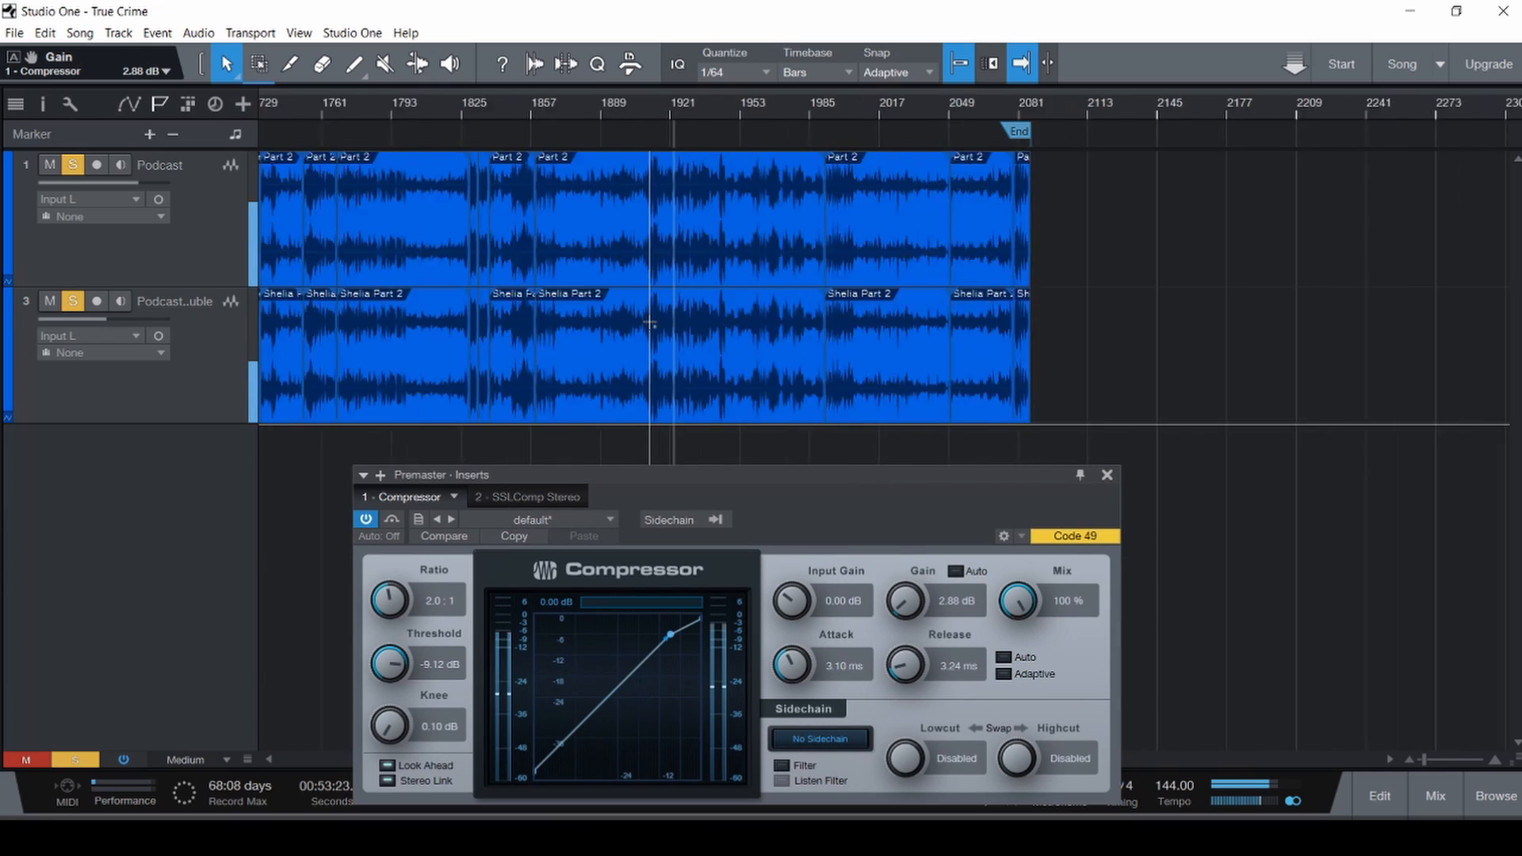
scroll(550, 315, left, 1)
scroll(546, 317, left, 5)
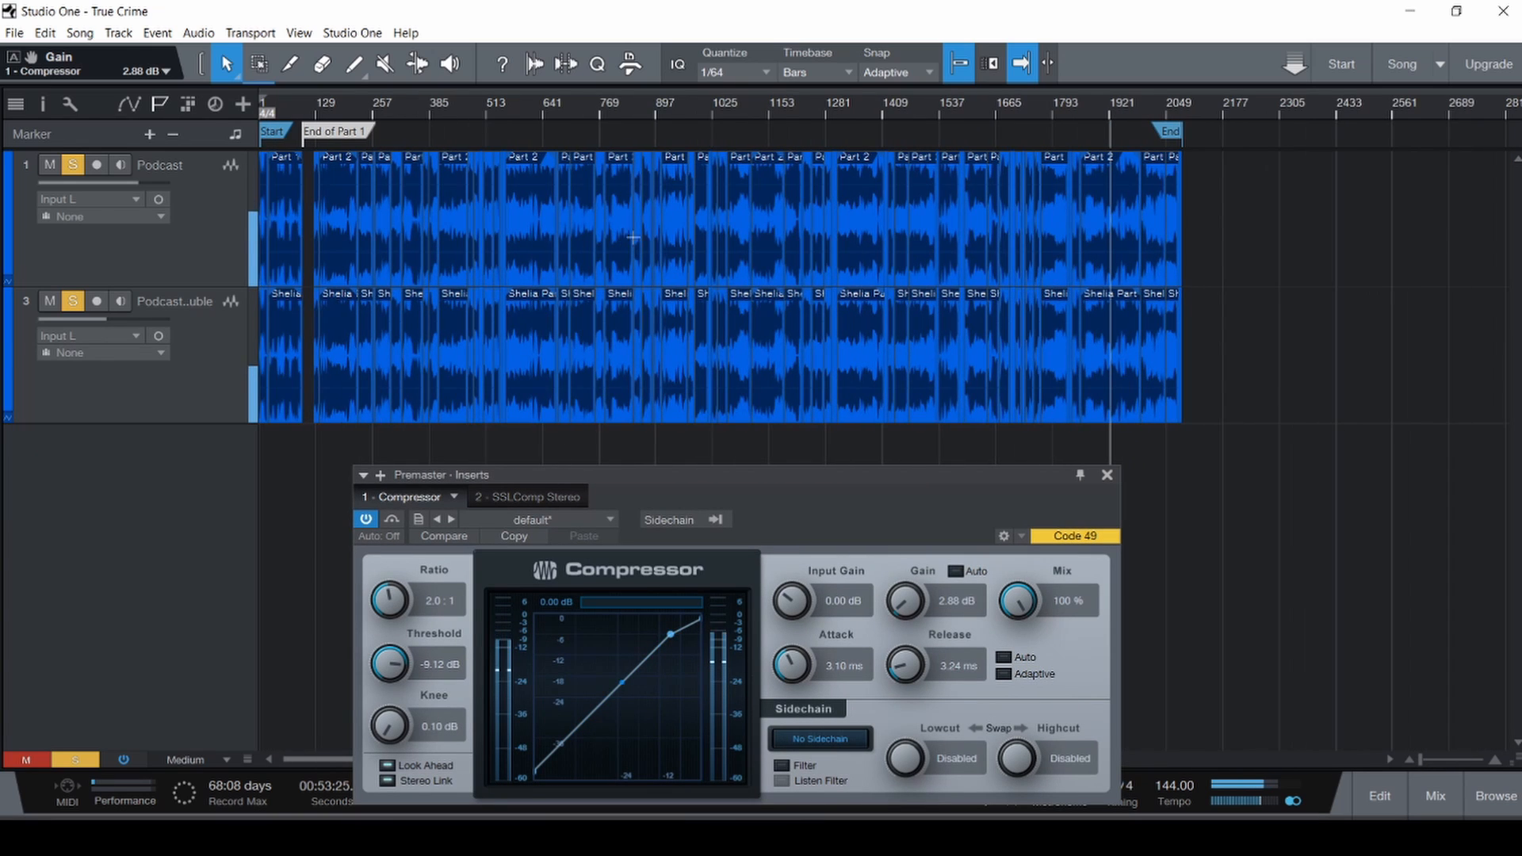
scroll(641, 224, up, 10)
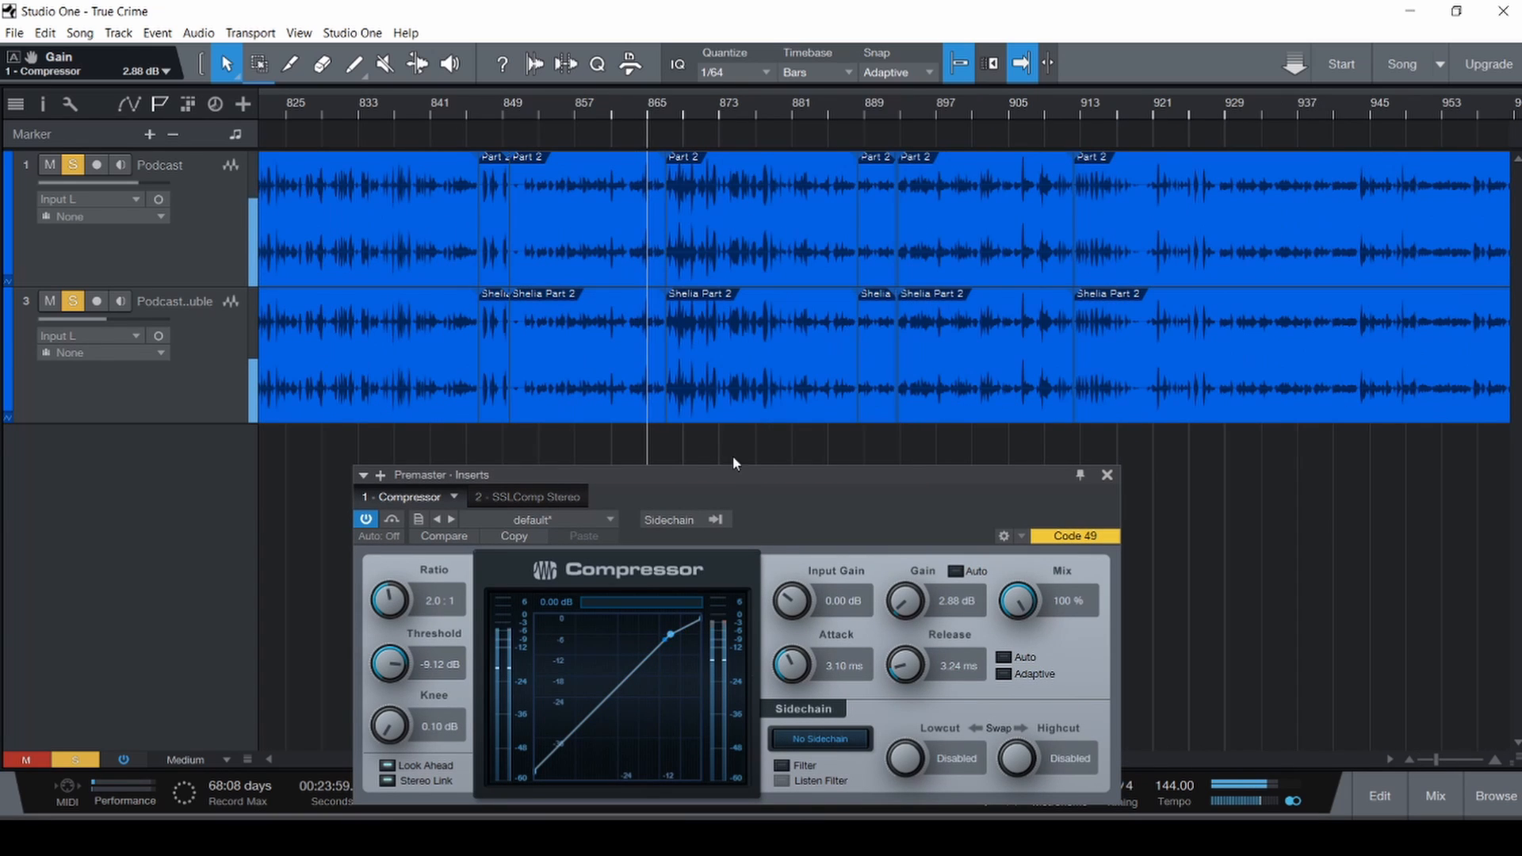
drag(736, 474, 625, 111)
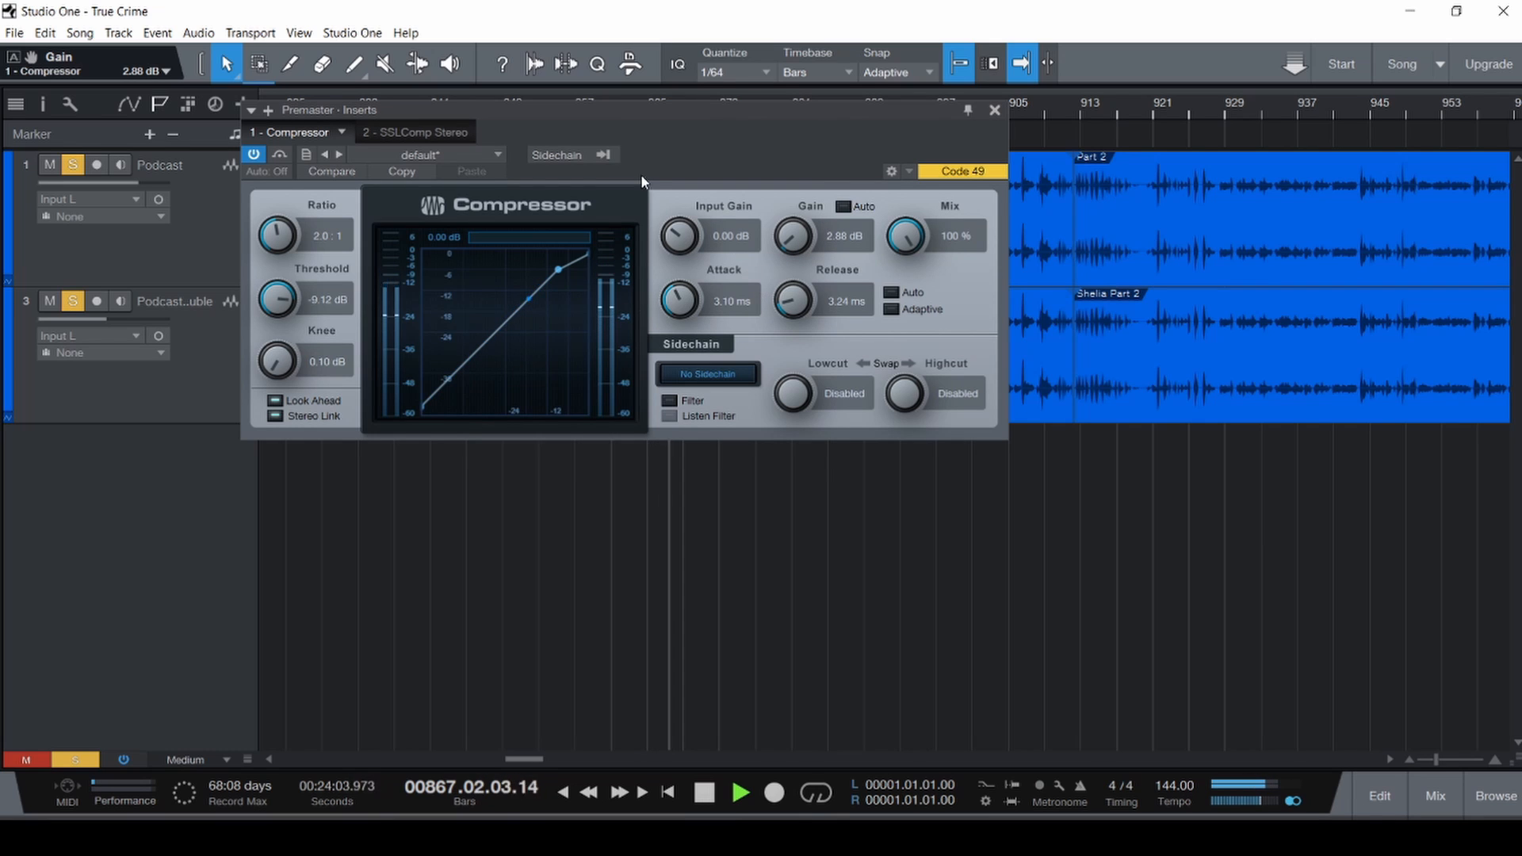
Check the SSLComp, set the Premaster Compressor's gain to 1.92 dB and ratio to 3.5:1, and stop playback.
click(436, 135)
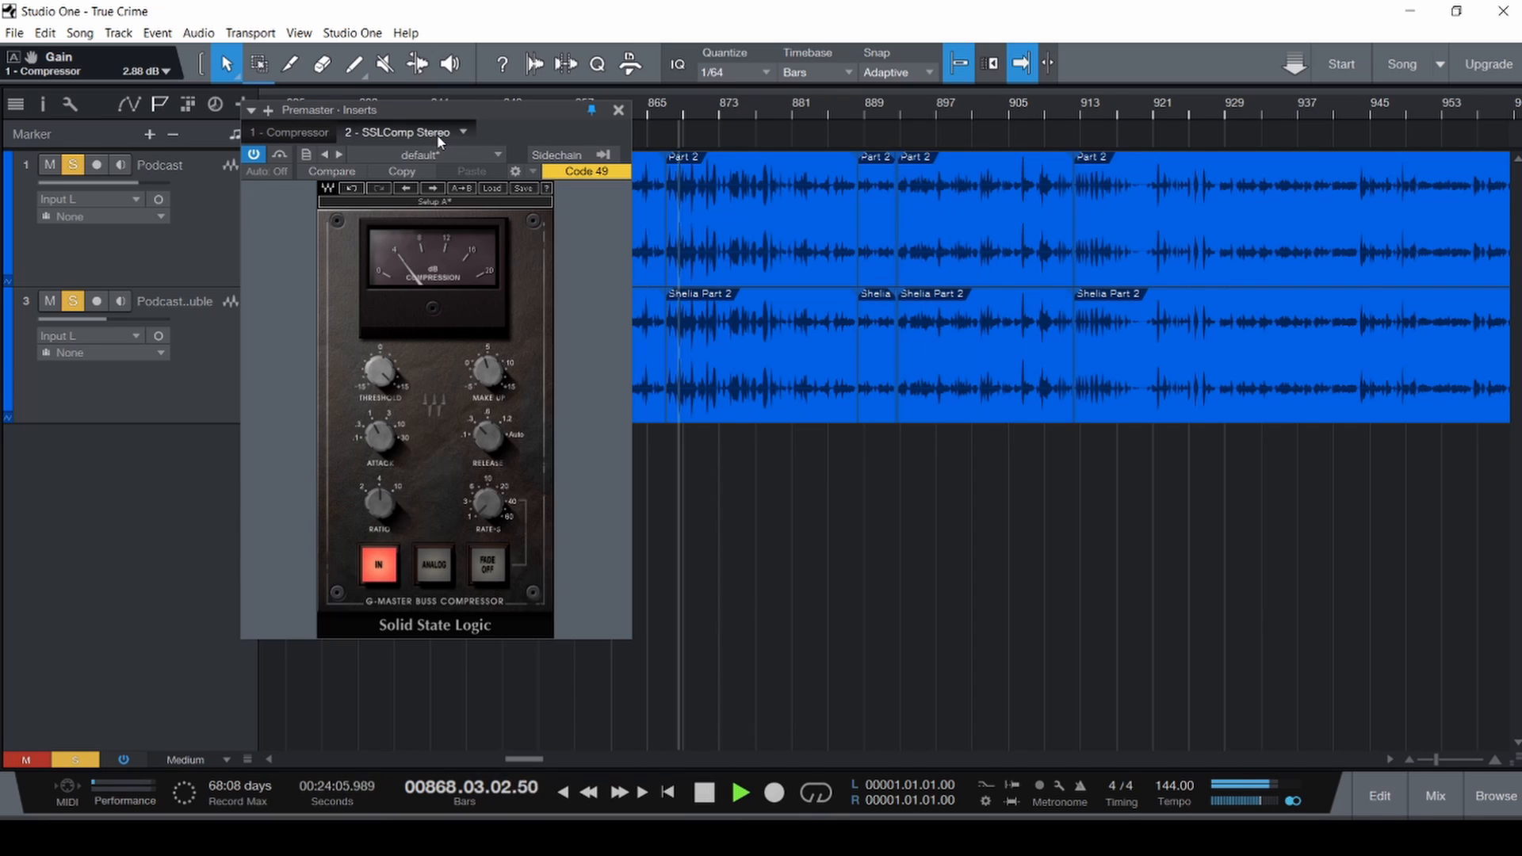
click(298, 134)
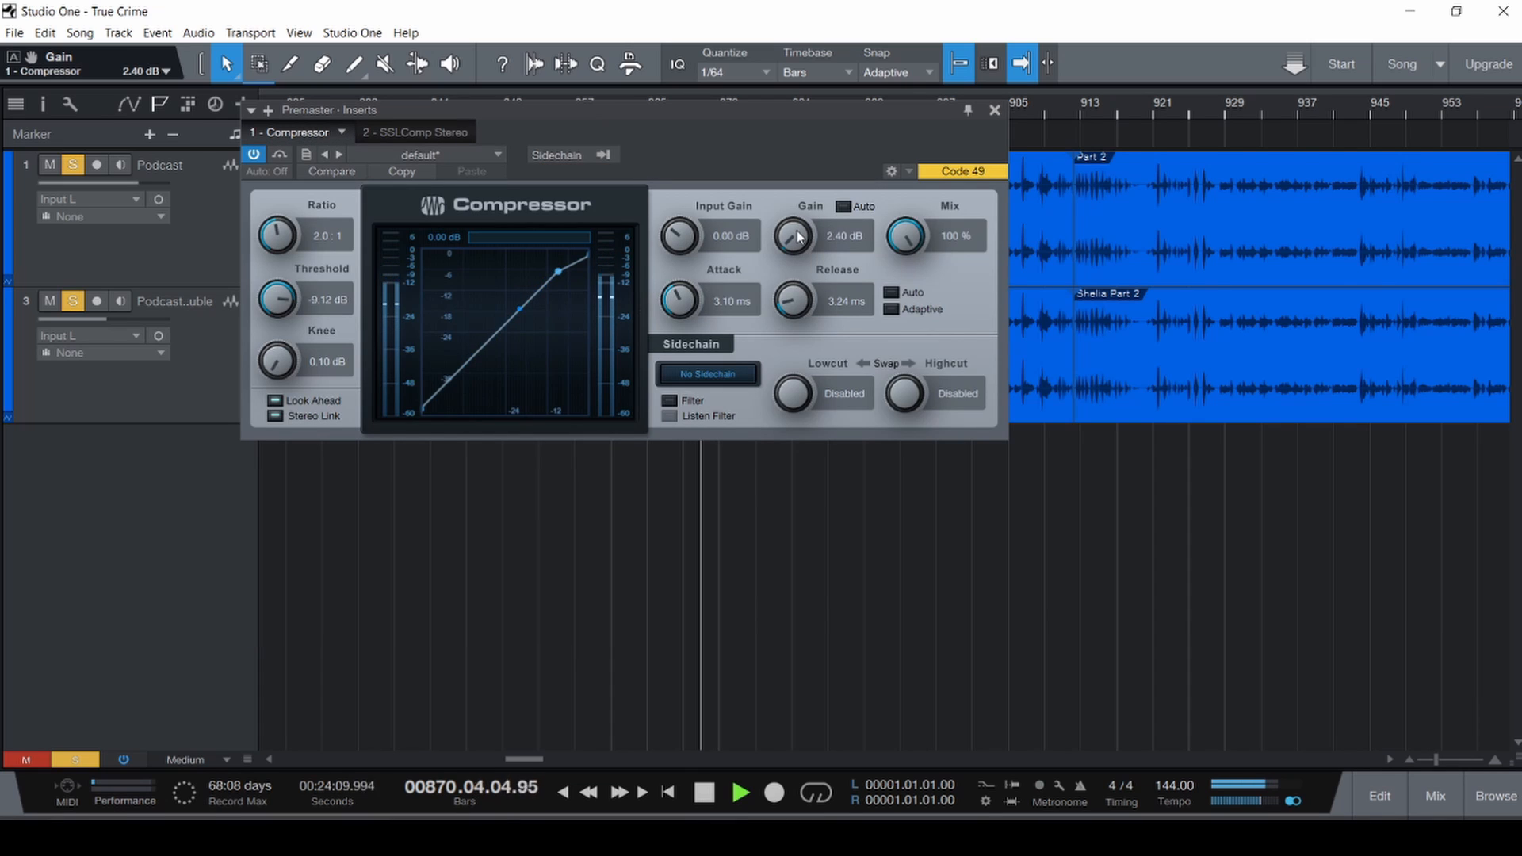
scroll(797, 236, down, 3)
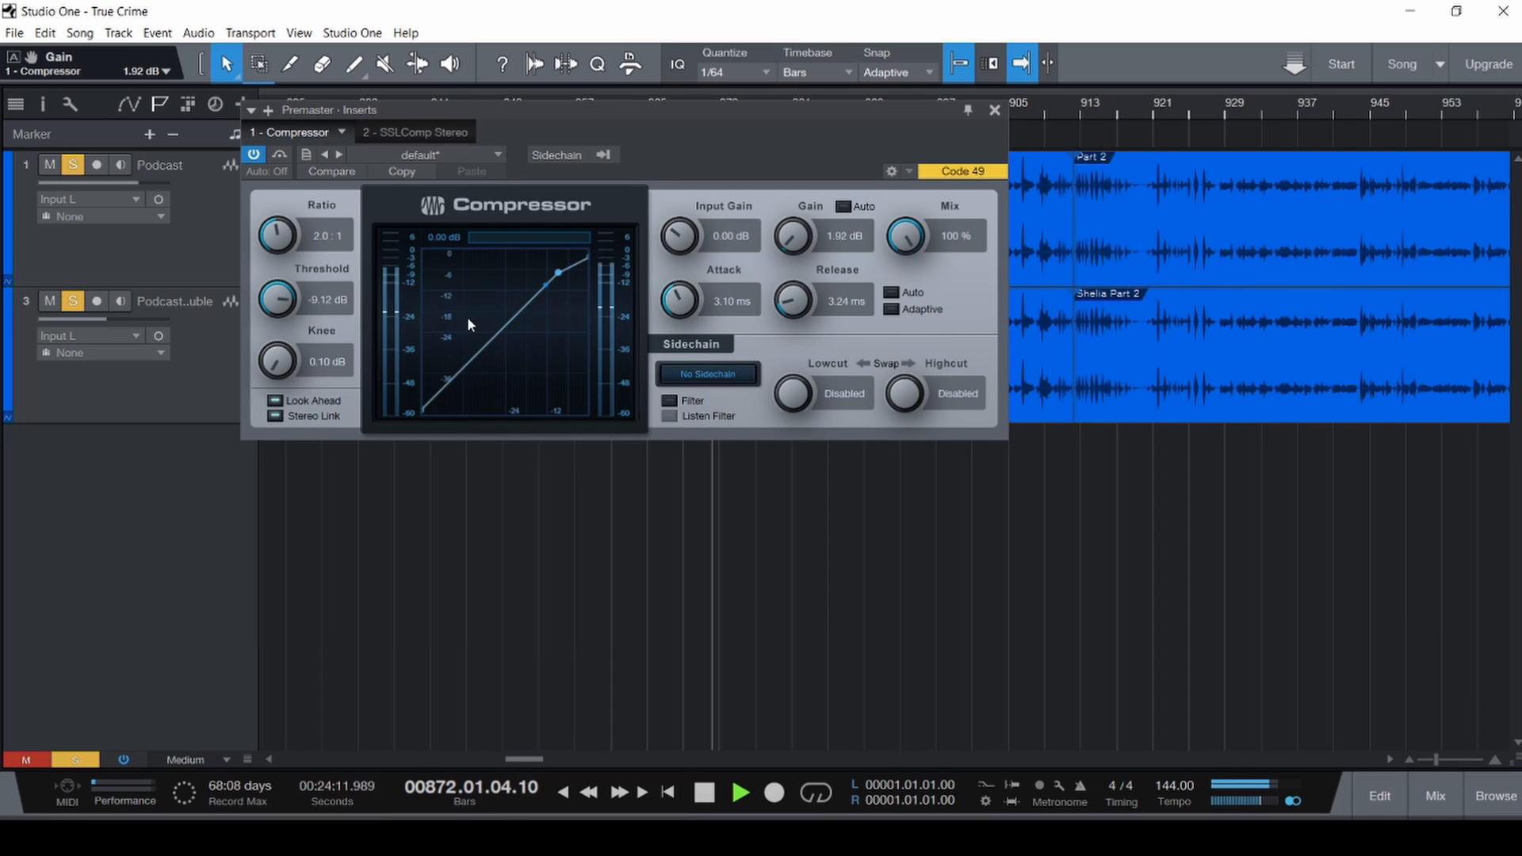
scroll(283, 224, up, 3)
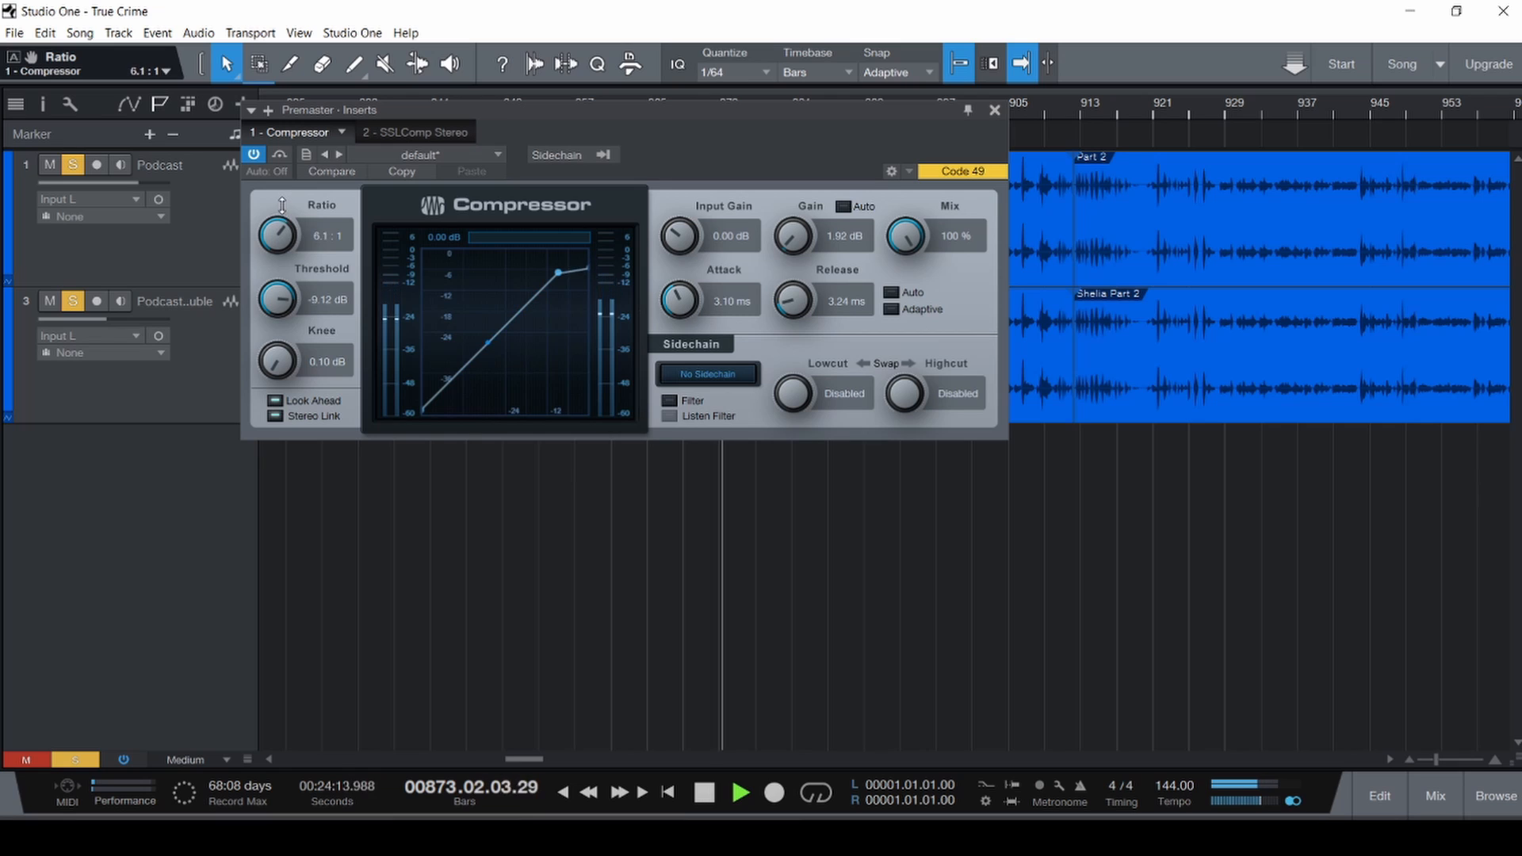
scroll(282, 228, down, 1)
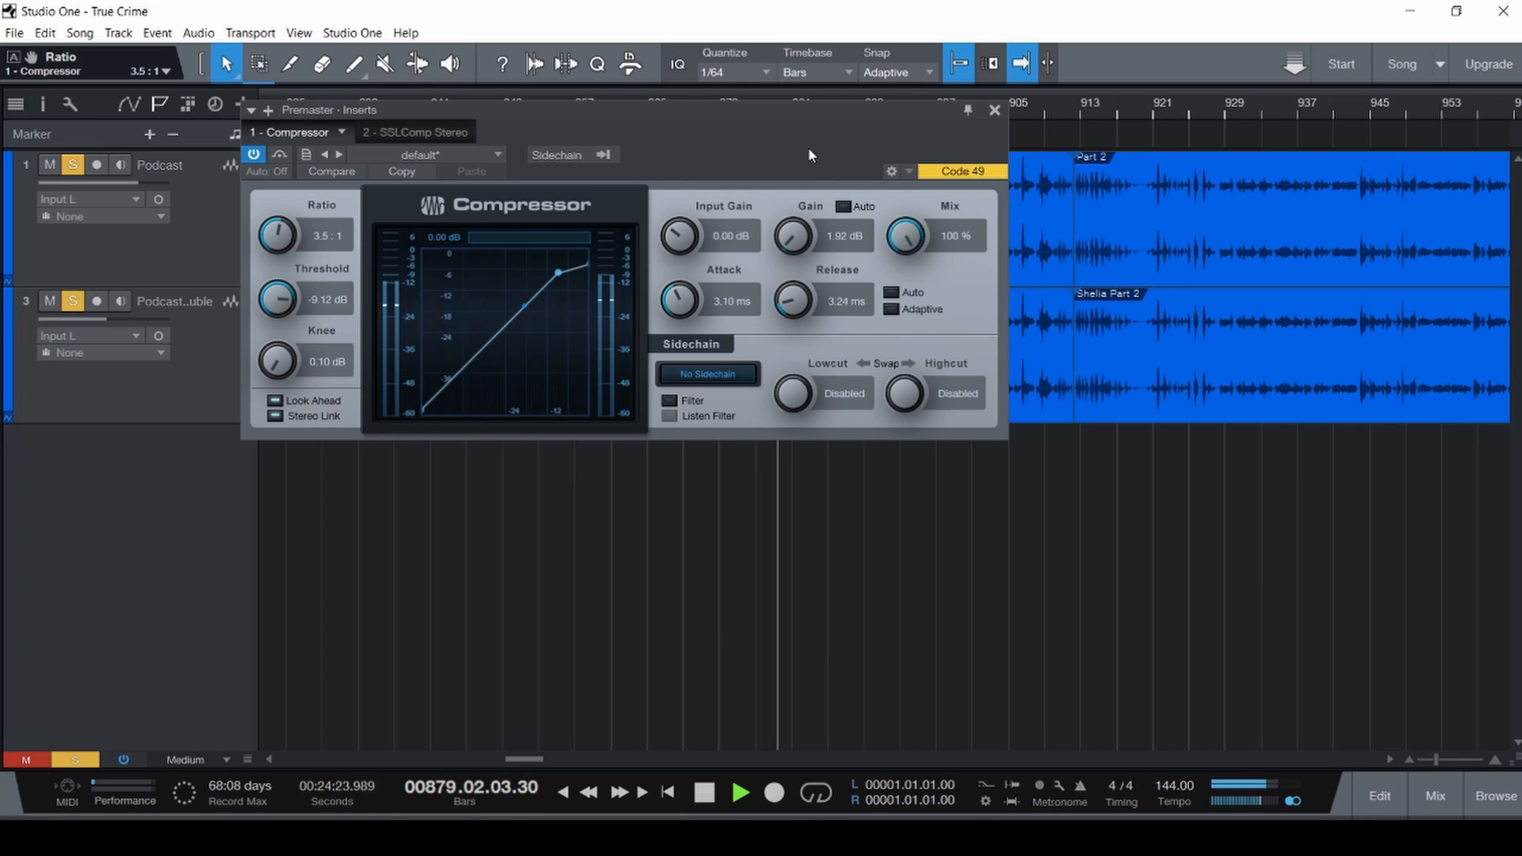
key(space)
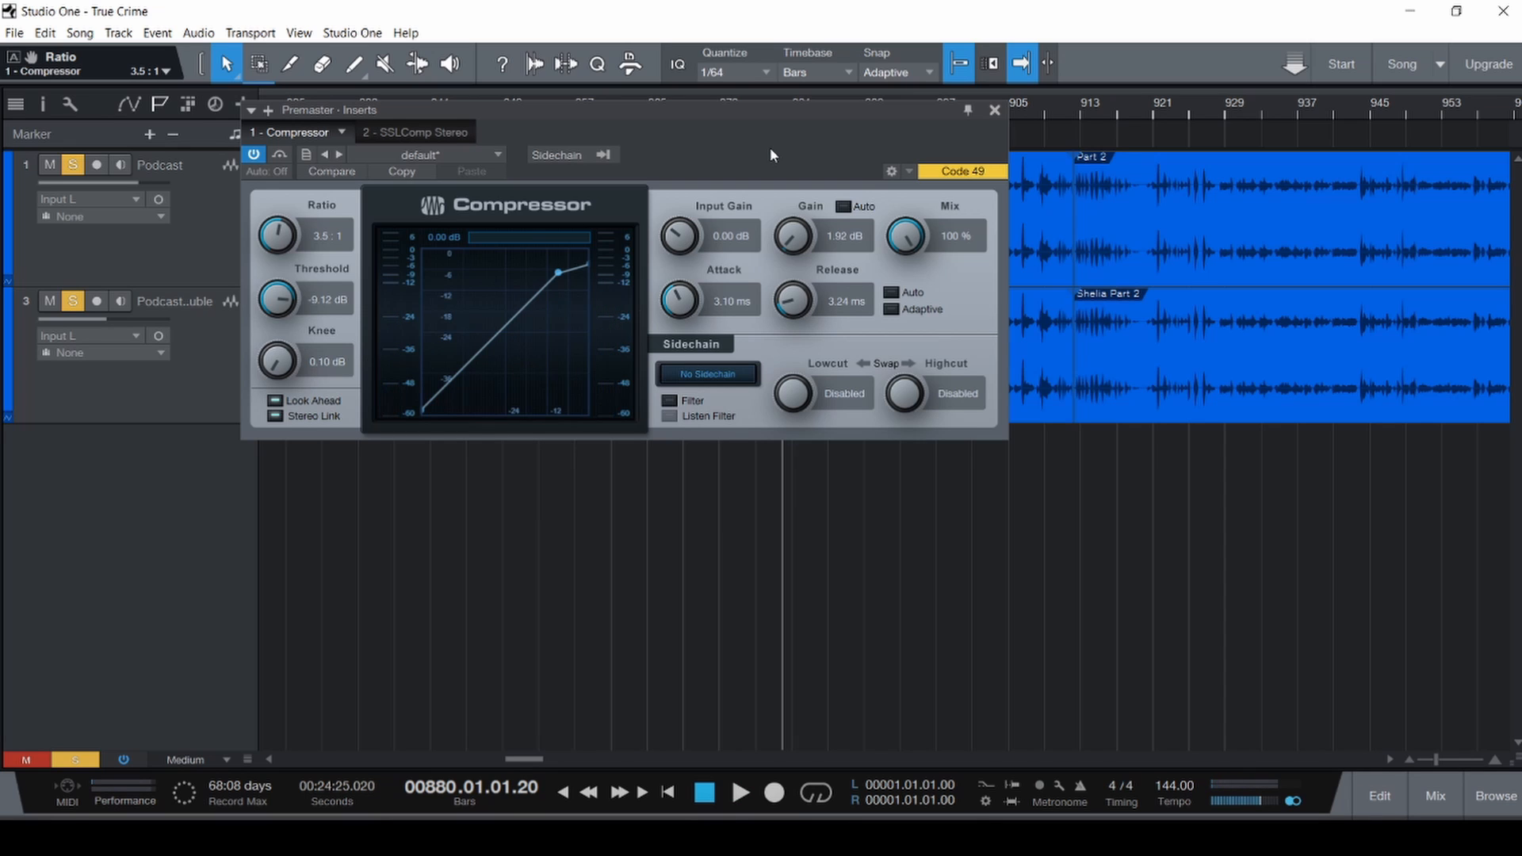
Replay the passage from around bar 876 and measure the main output's loudness with the Youlean Loudness Meter.
click(453, 131)
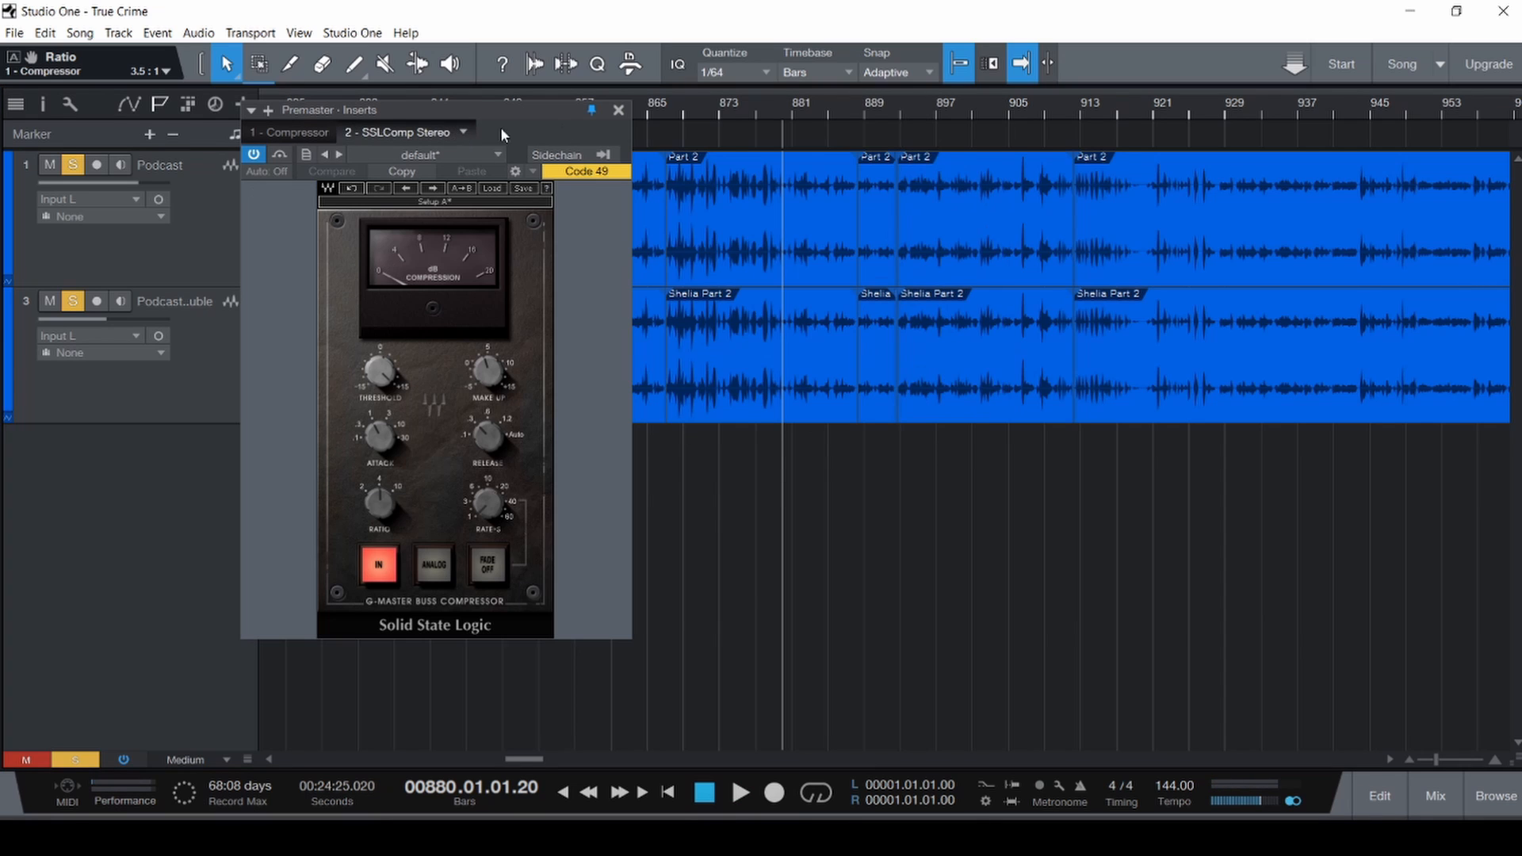
click(745, 623)
key(space)
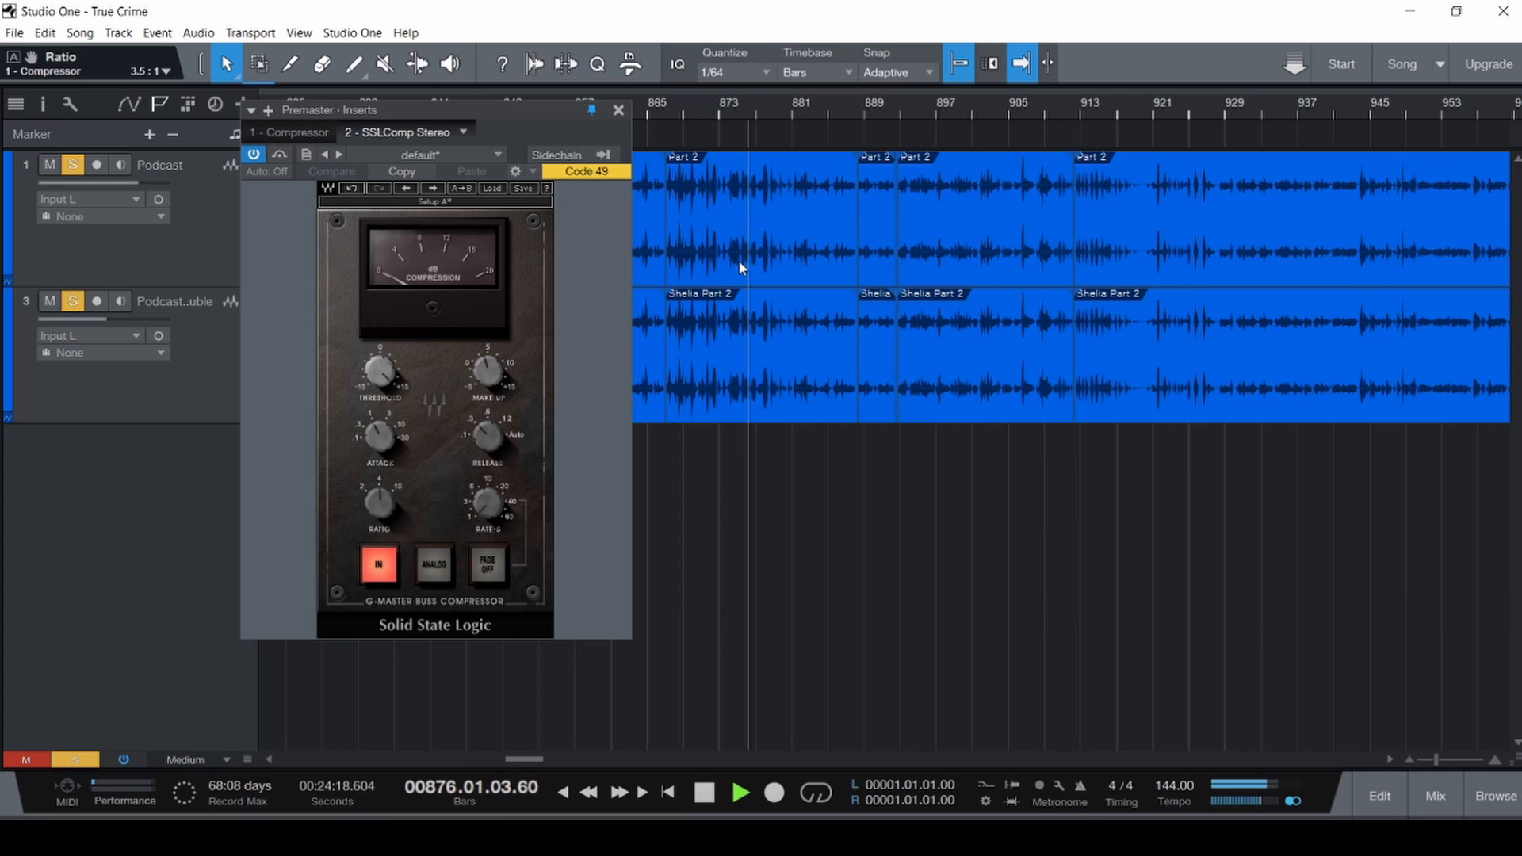
key(F3)
click(1490, 385)
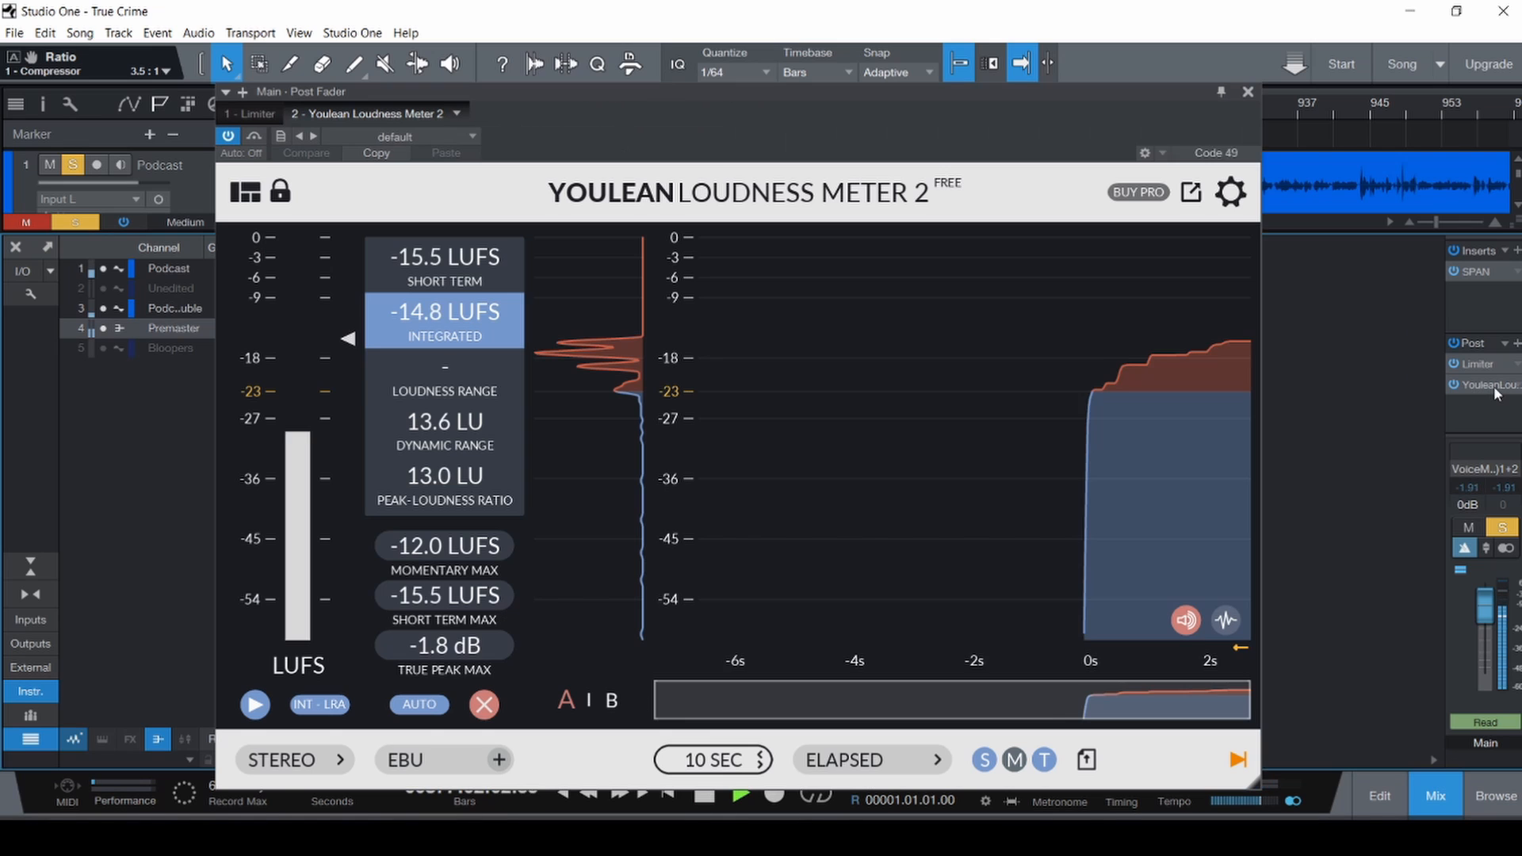
drag(854, 98, 780, 50)
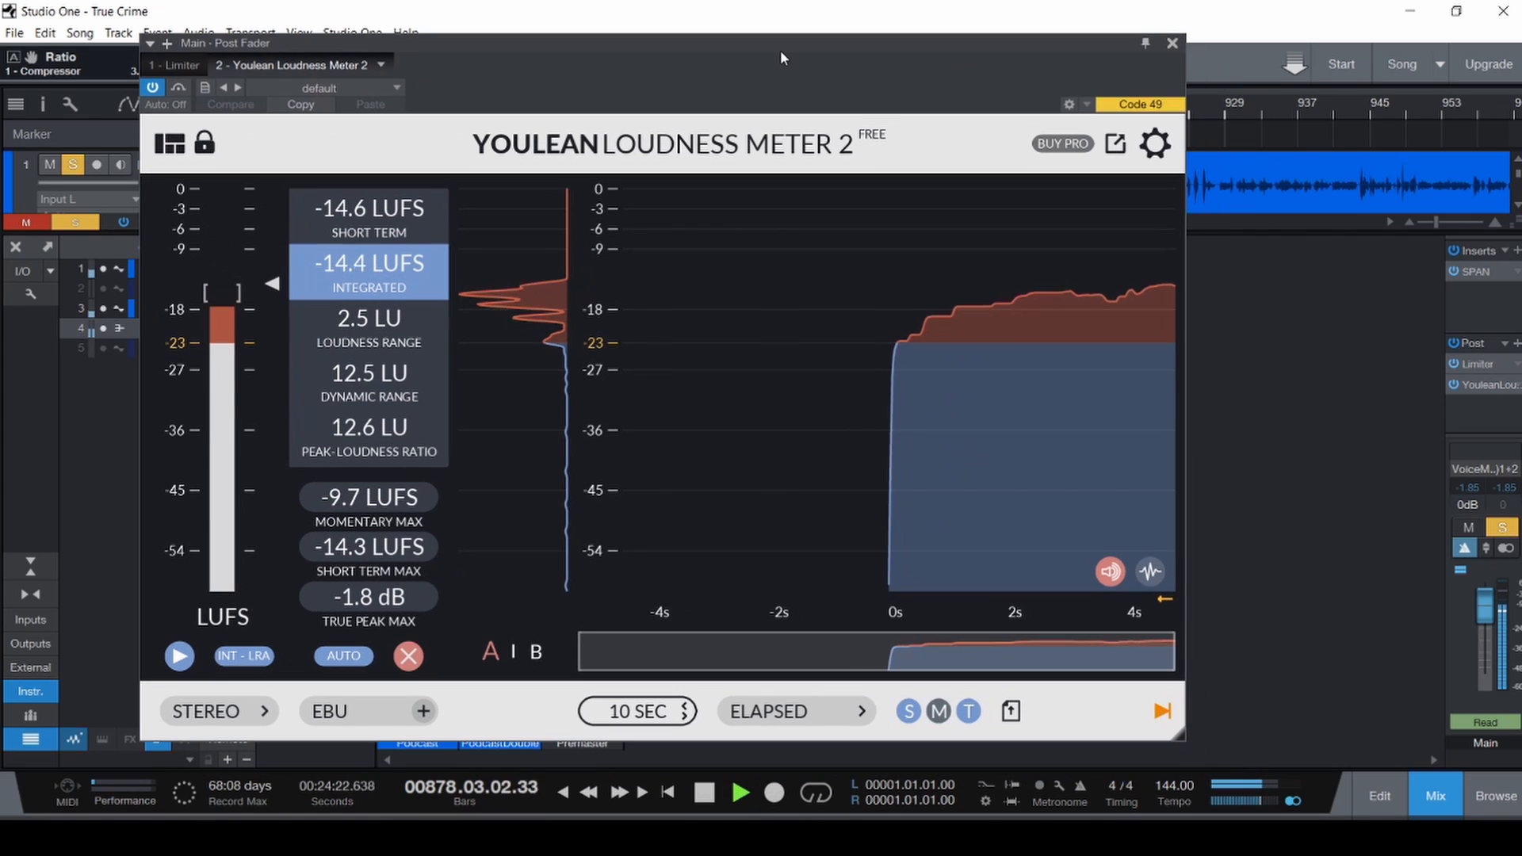
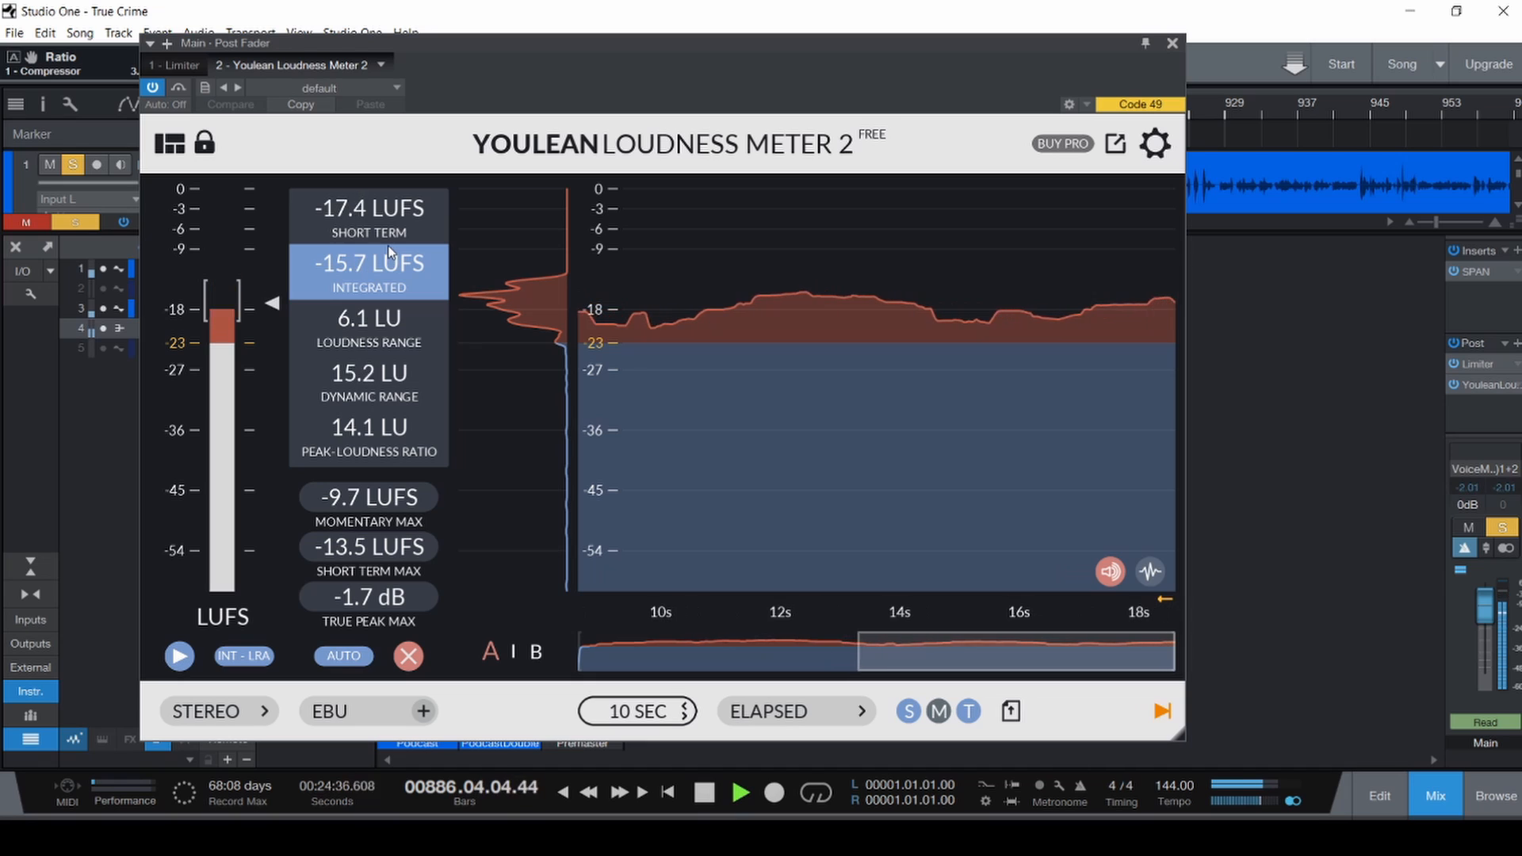
key(space)
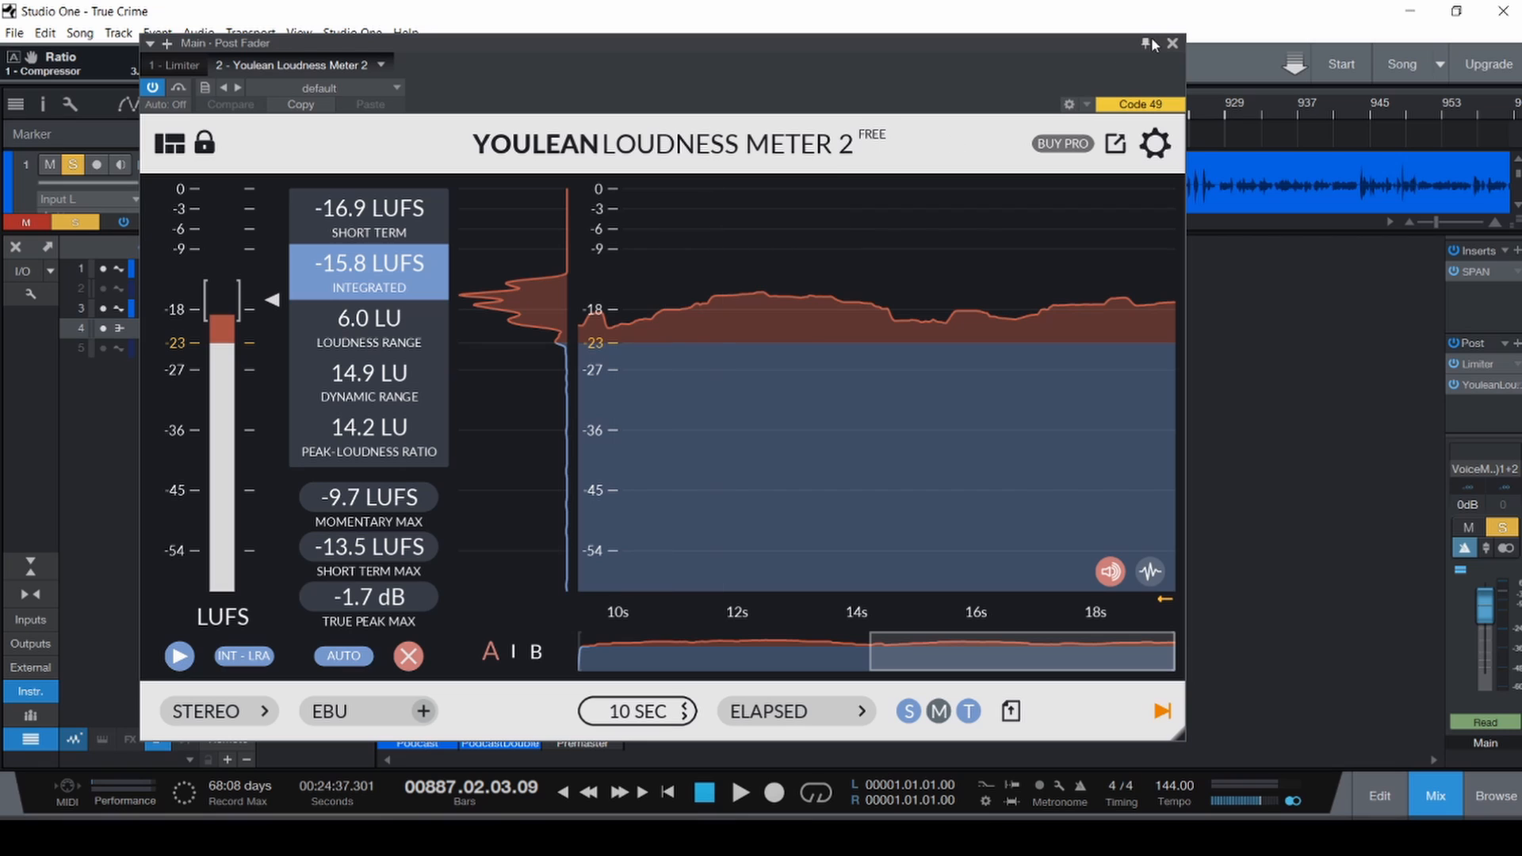
Review the main output's Limiter settings, close it, and move the Premaster SSLComp window clear of the channel strips.
click(179, 65)
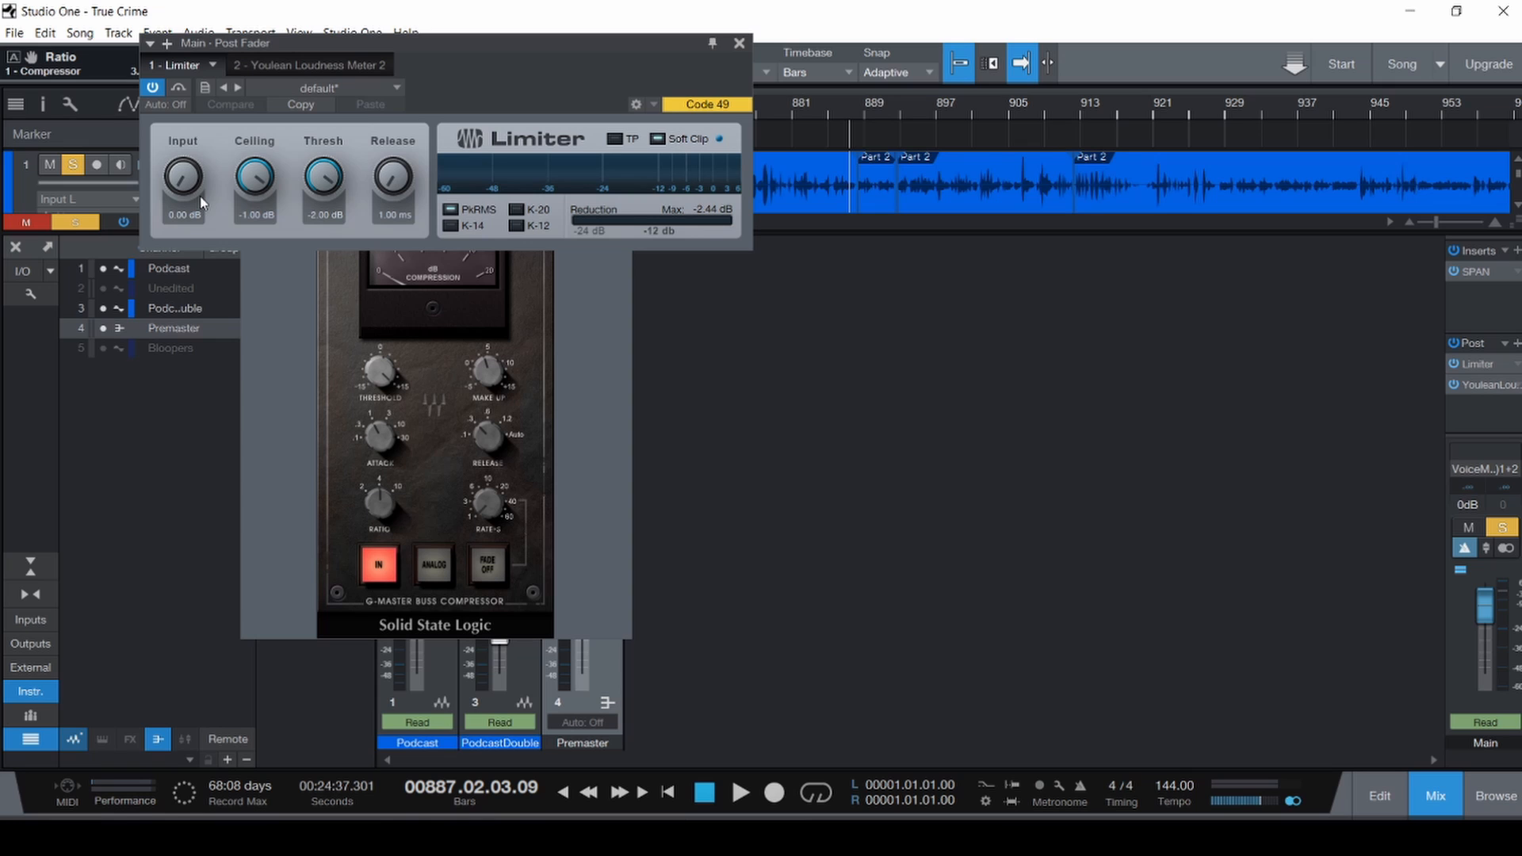
click(738, 46)
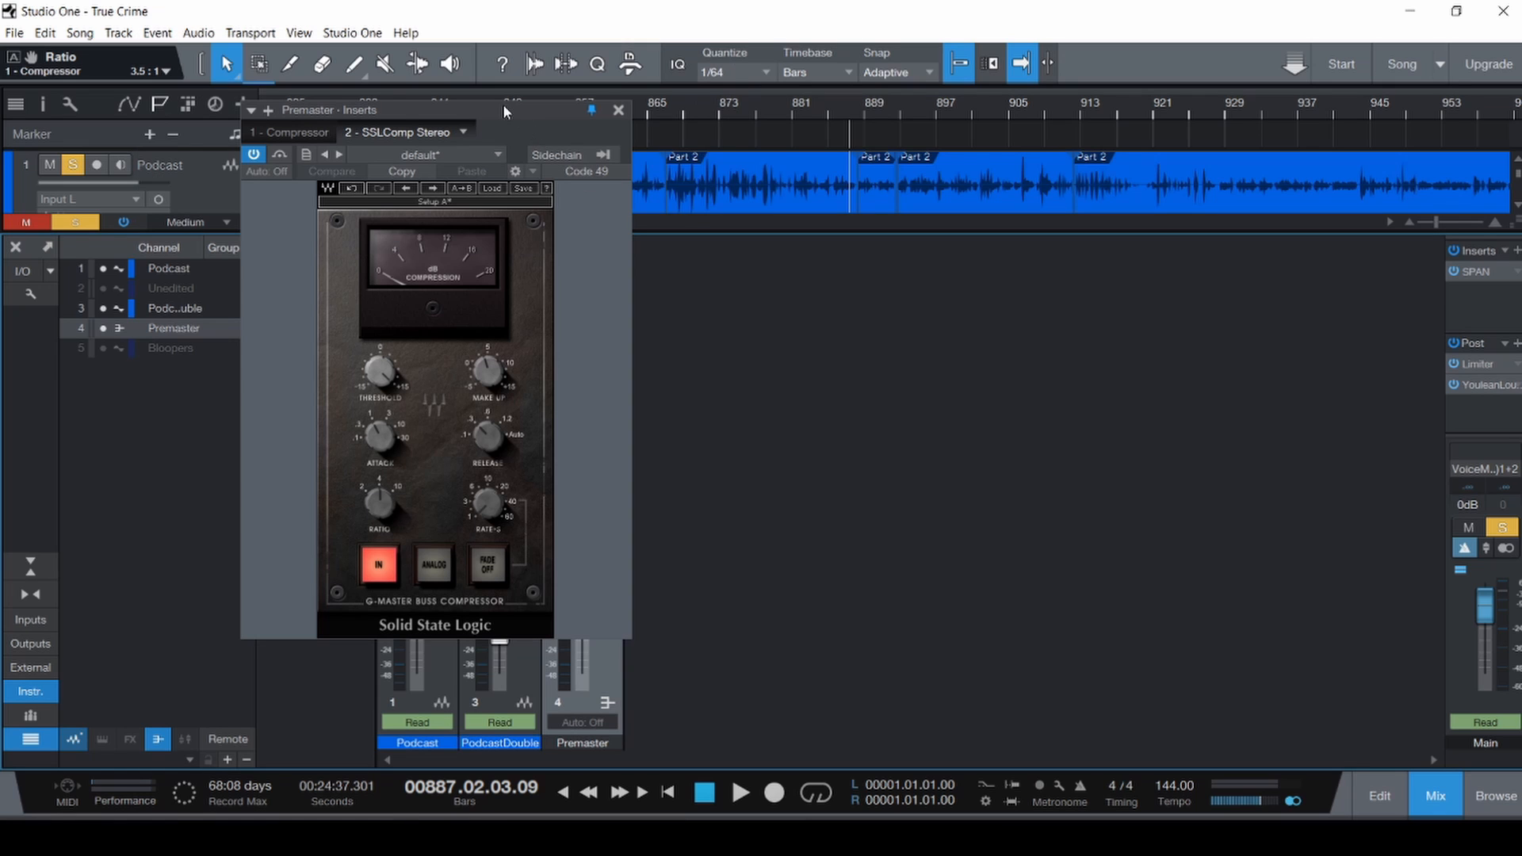
drag(503, 109, 1009, 133)
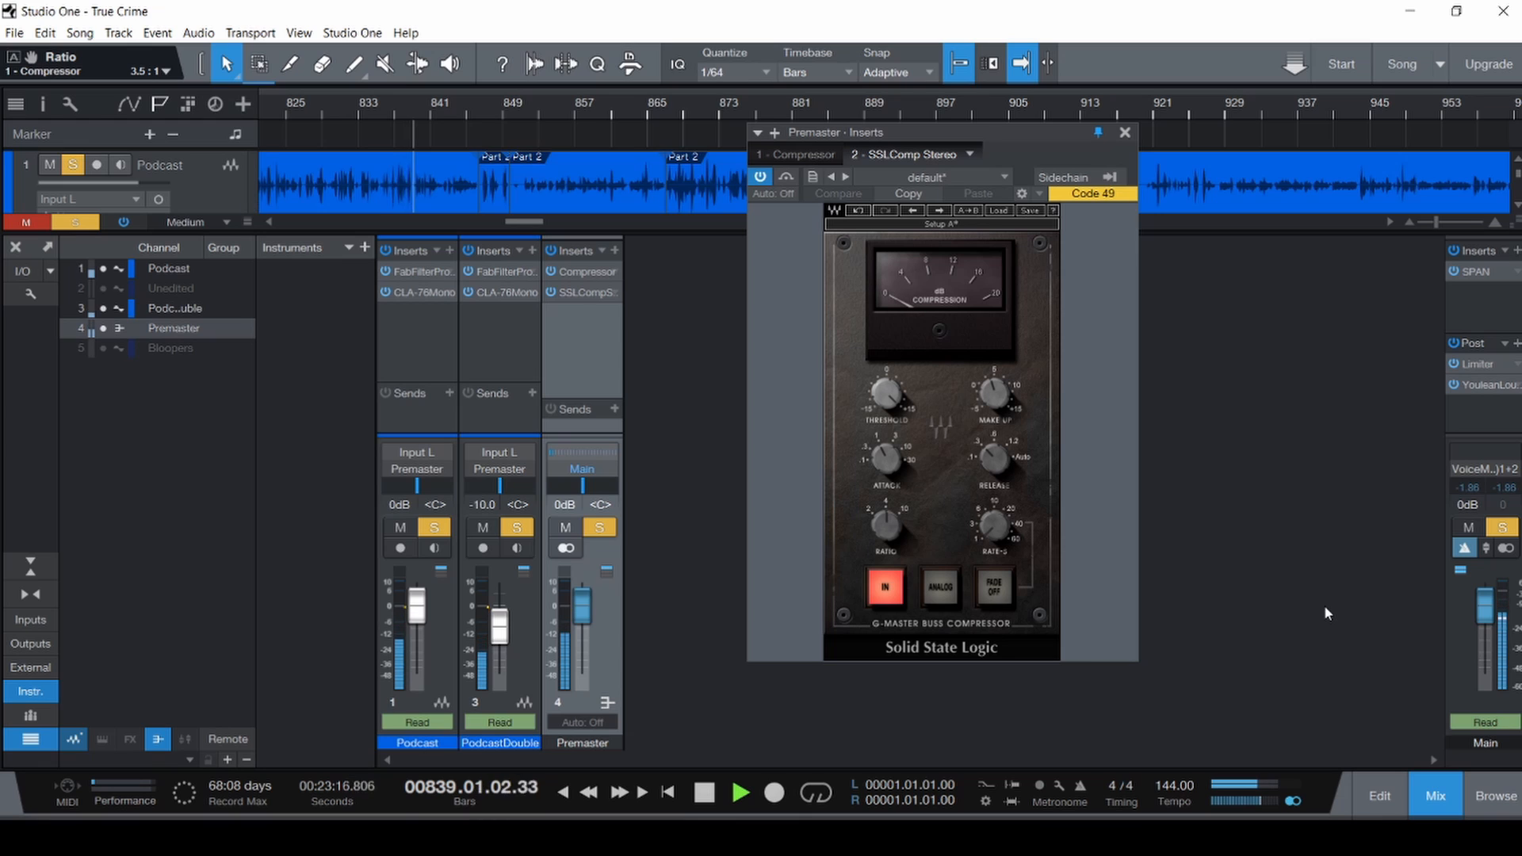
Stop playback, close the SSLComp window, and remove the Compressor insert from the Premaster channel.
key(space)
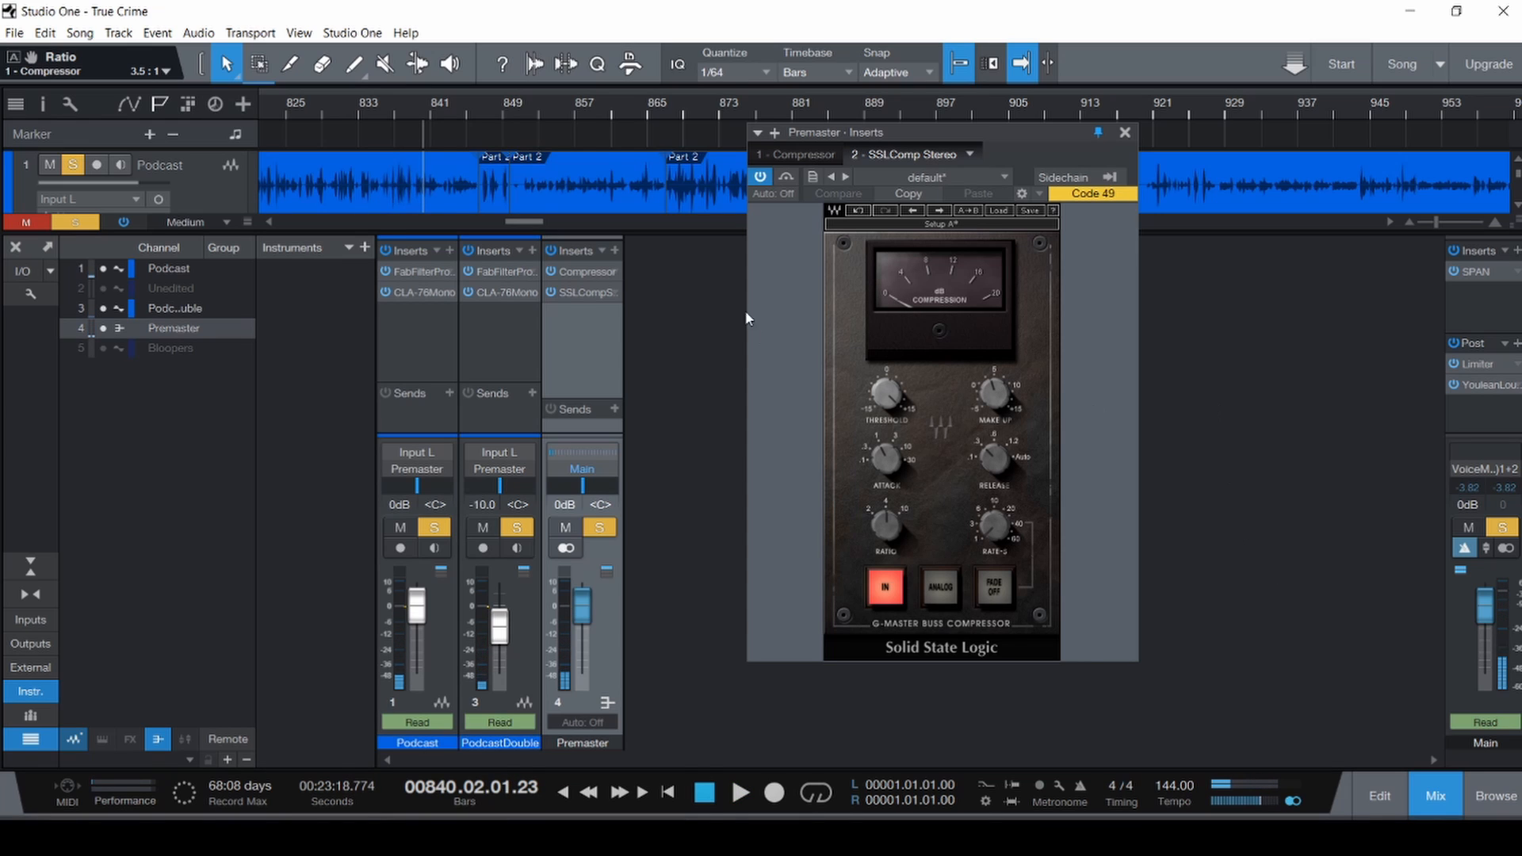
click(1124, 133)
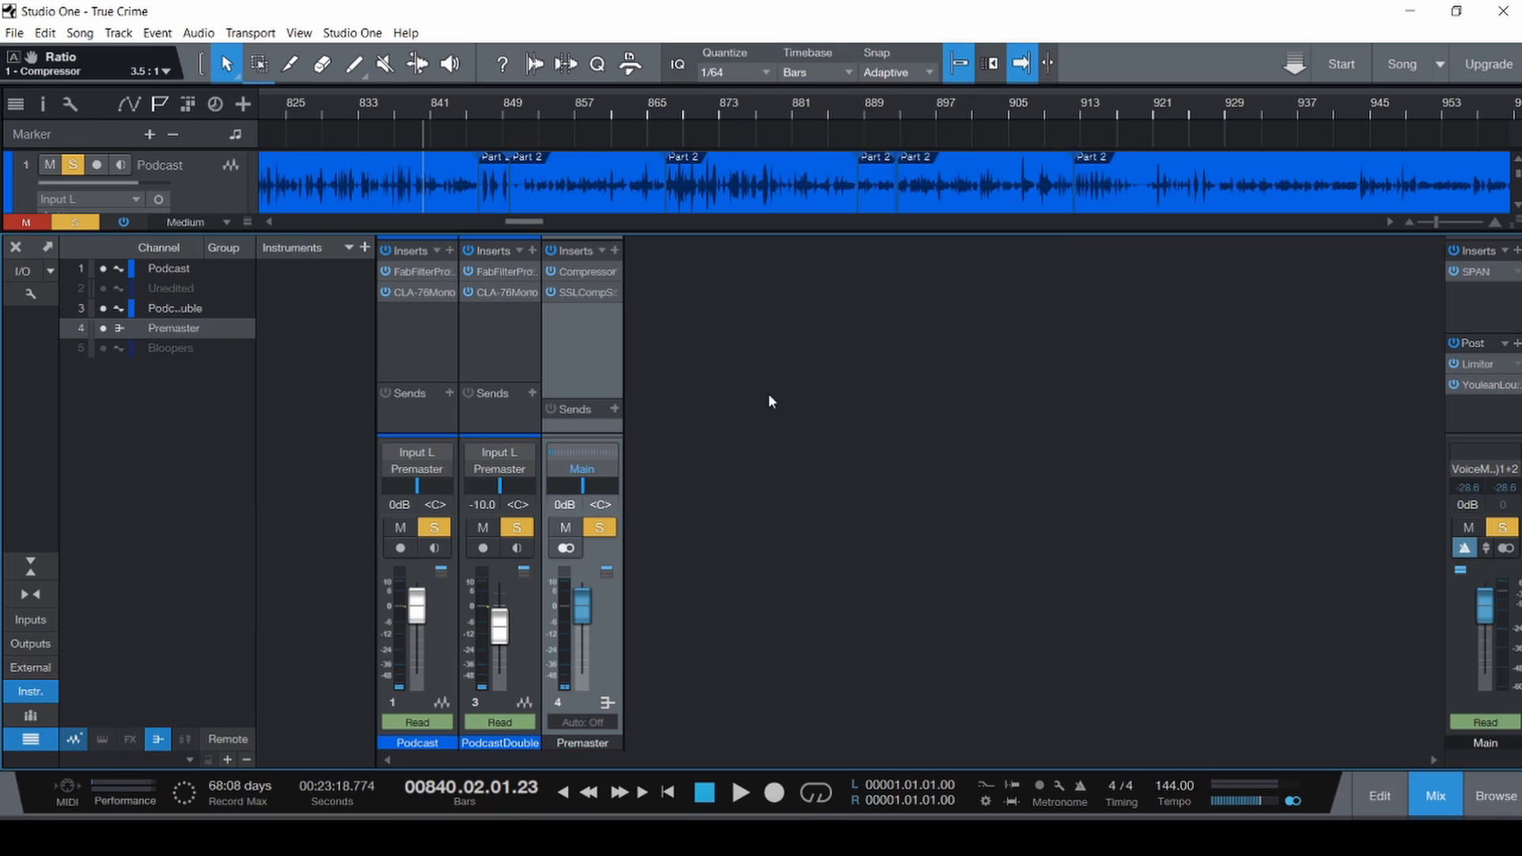
right_click(587, 271)
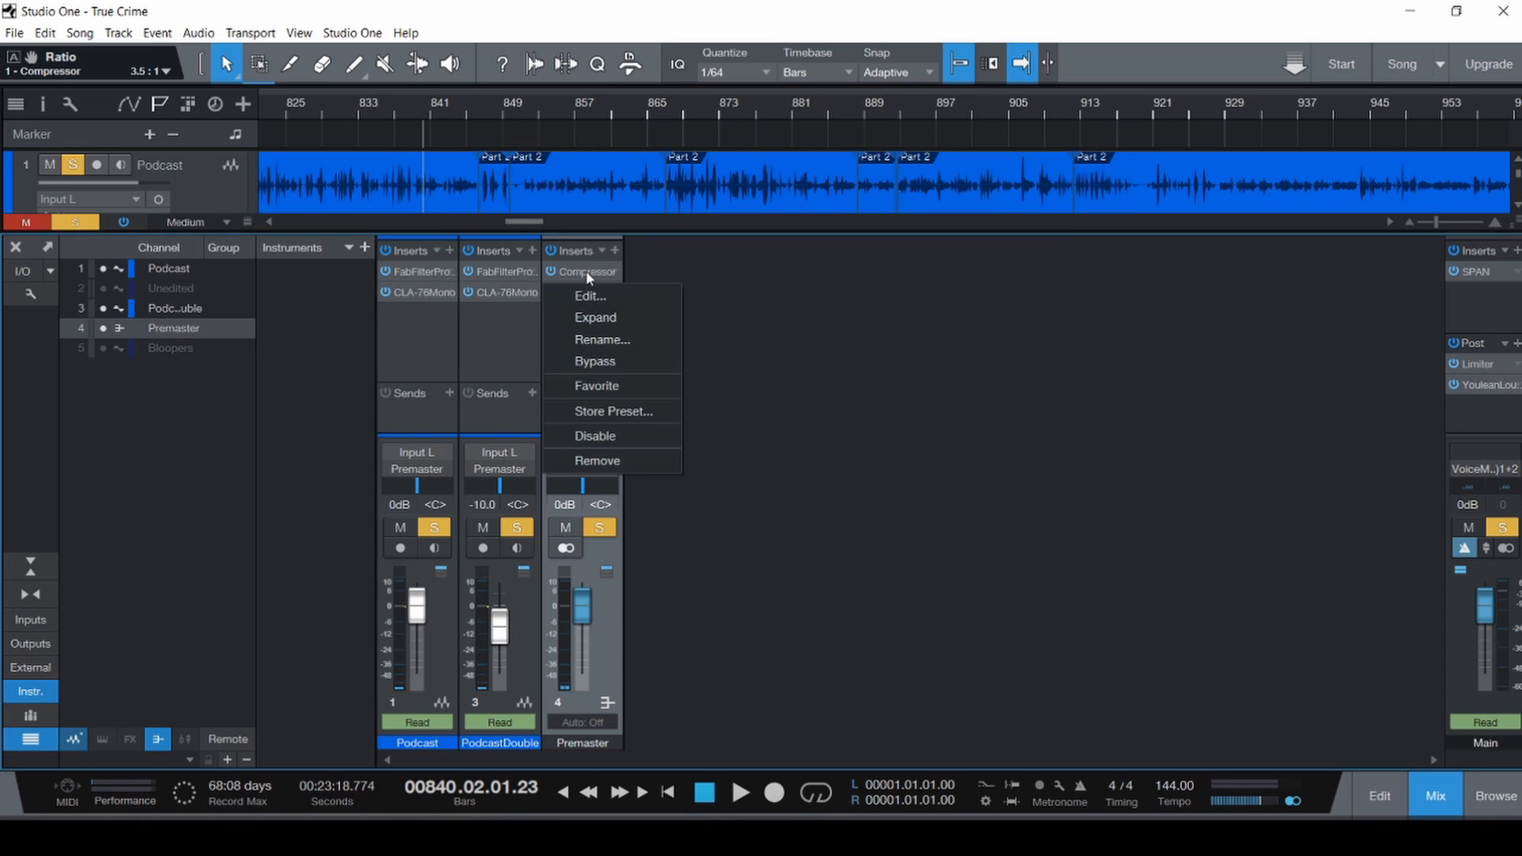
click(631, 458)
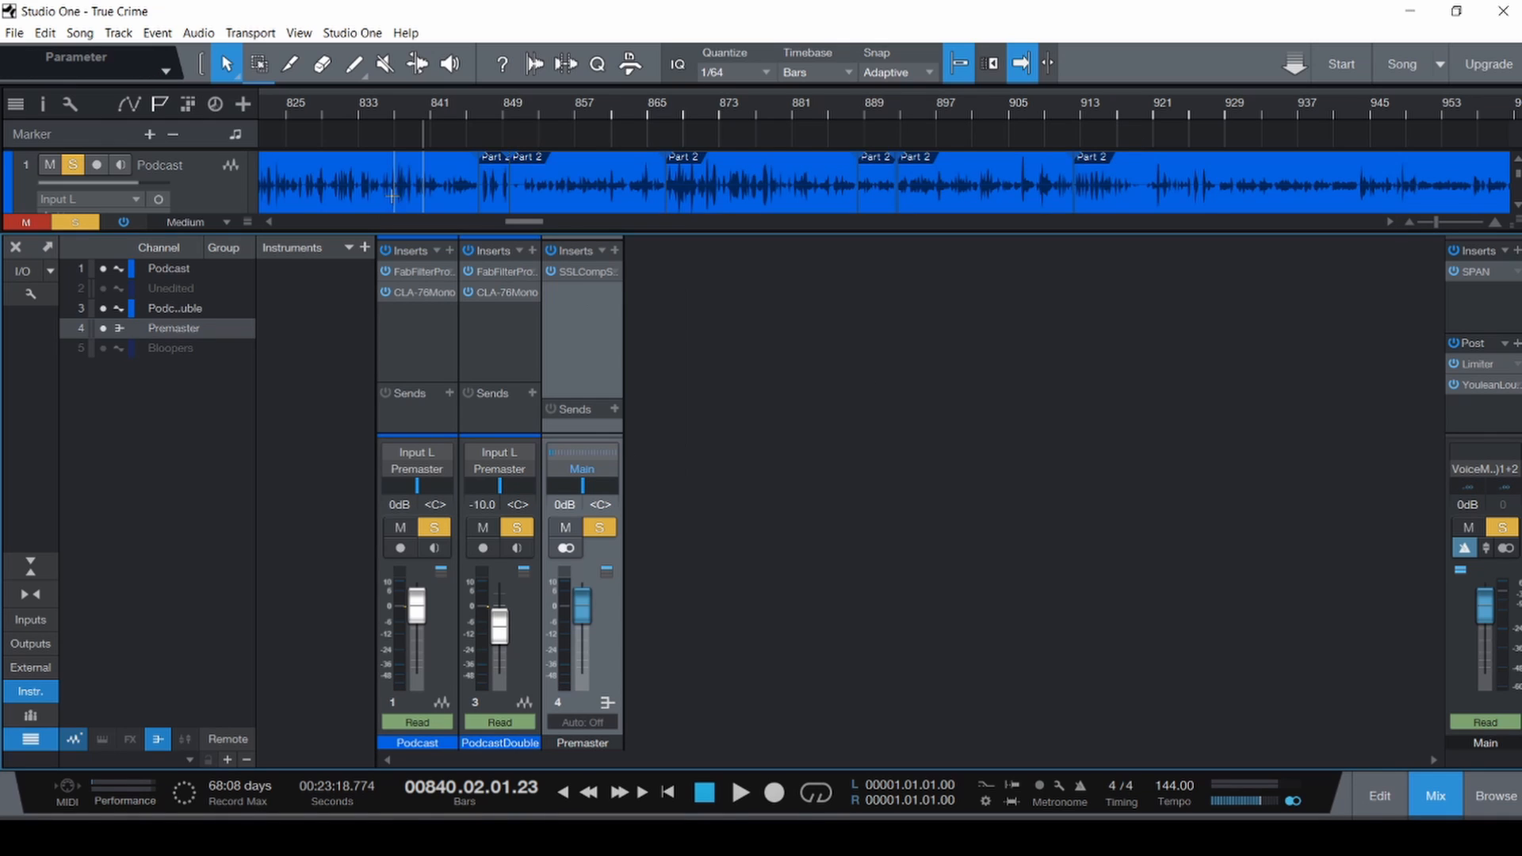
Resume playback, lower the Premaster volume to -2.9 dB, and open its SSLComp insert.
key(space)
drag(584, 608, 584, 615)
click(584, 272)
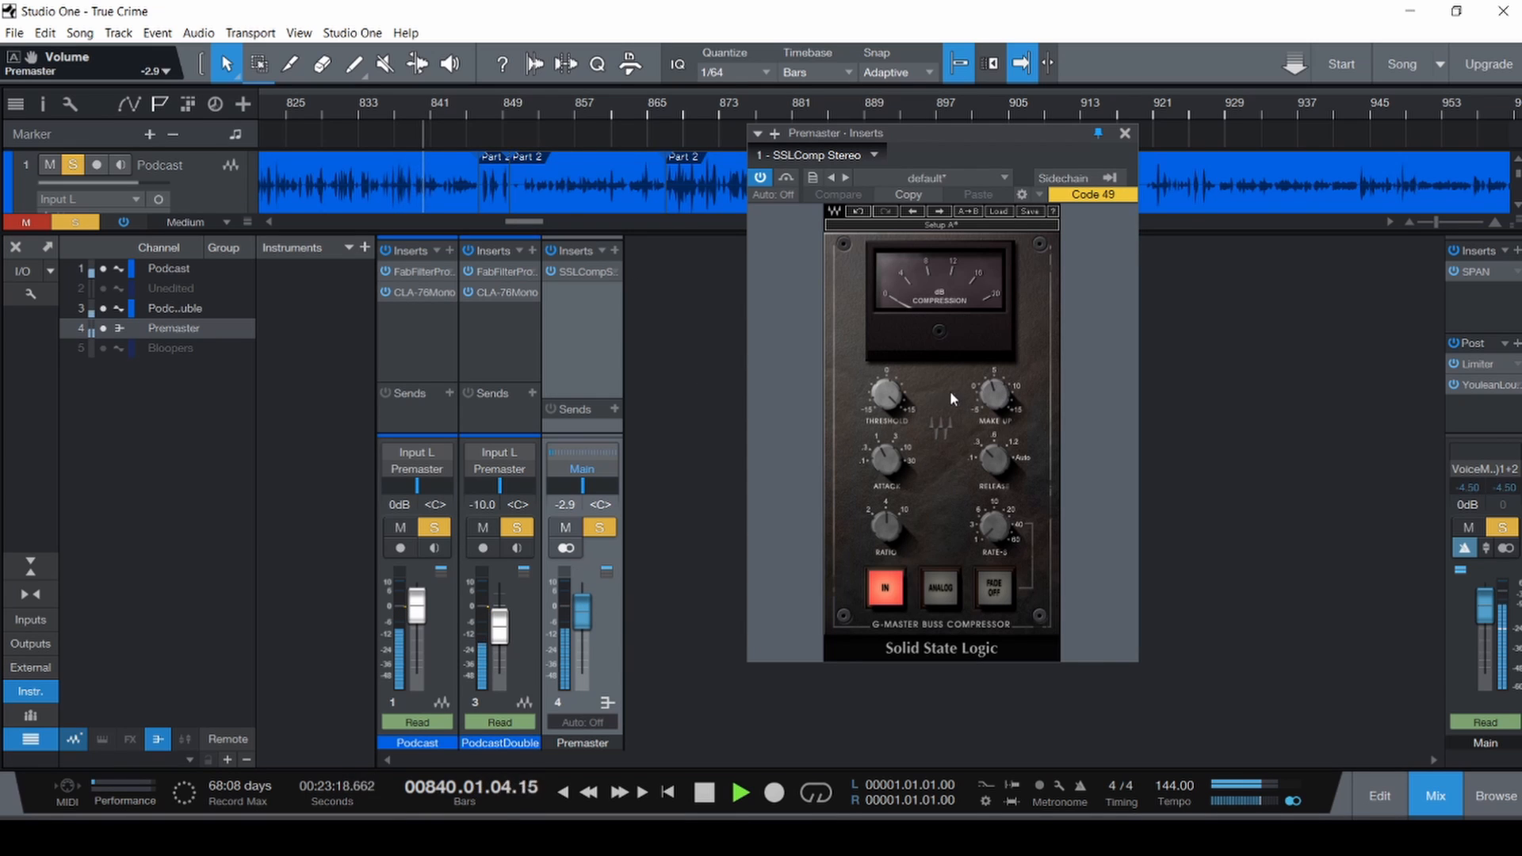
Audition the passages around bars 792 and 634, set the Premaster SSLComp's threshold to 14.9 dB, and close its window.
scroll(420, 182, down, 5)
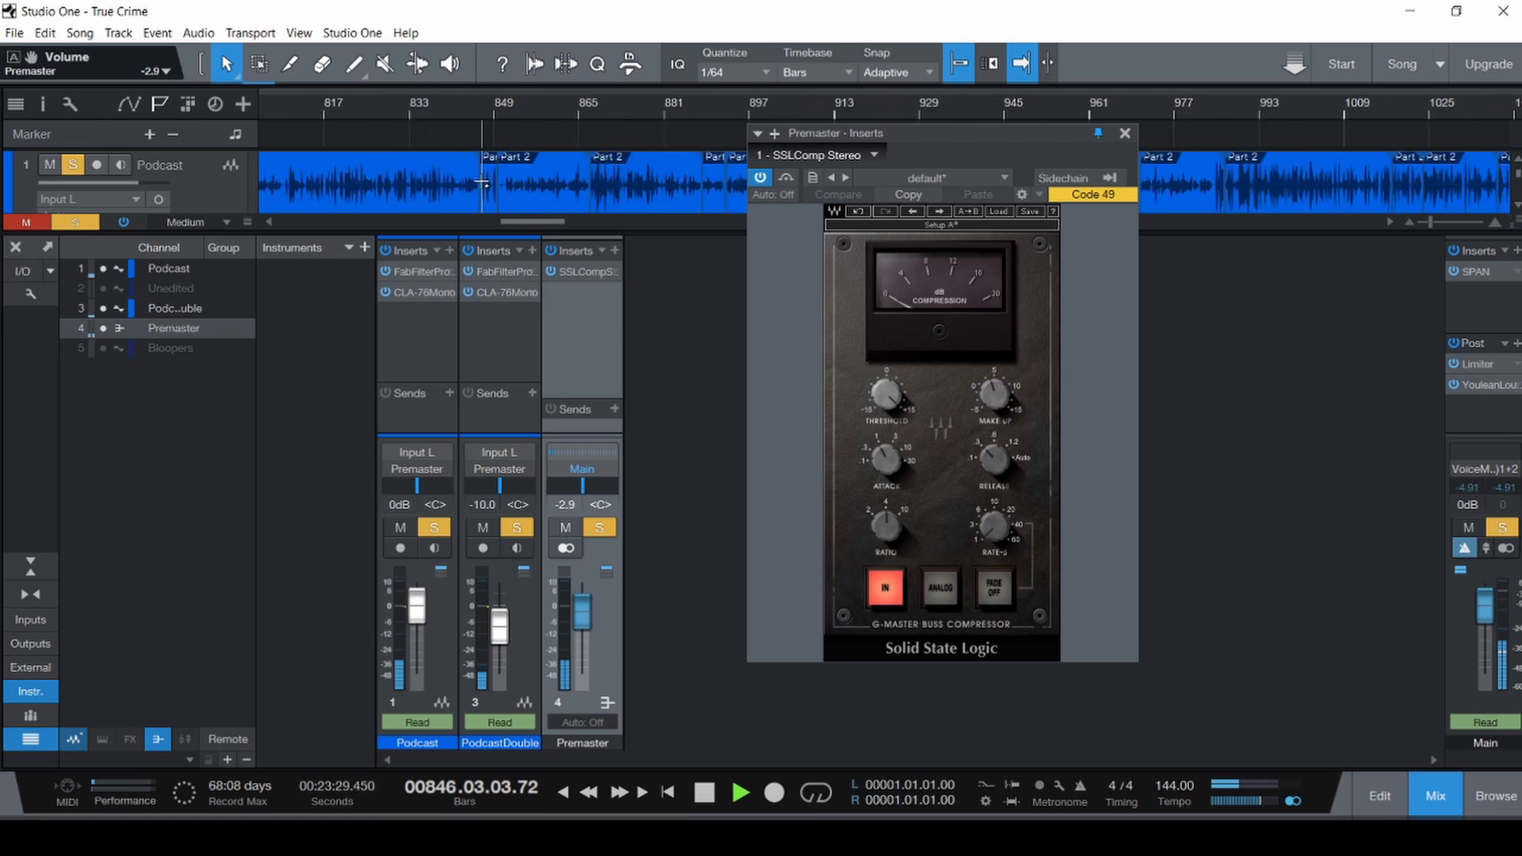
scroll(386, 193, up, 4)
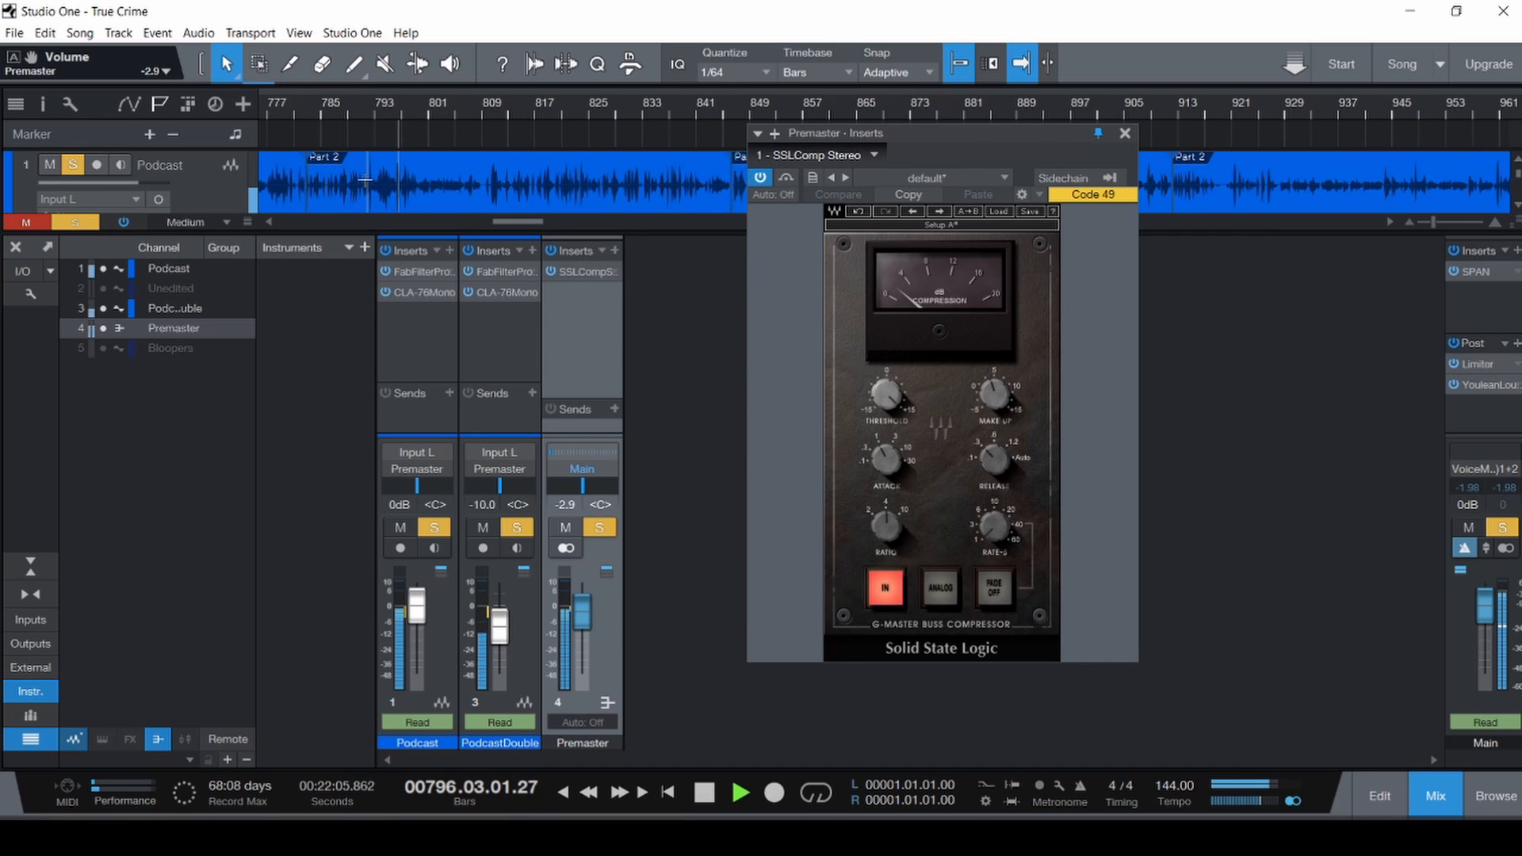
click(371, 180)
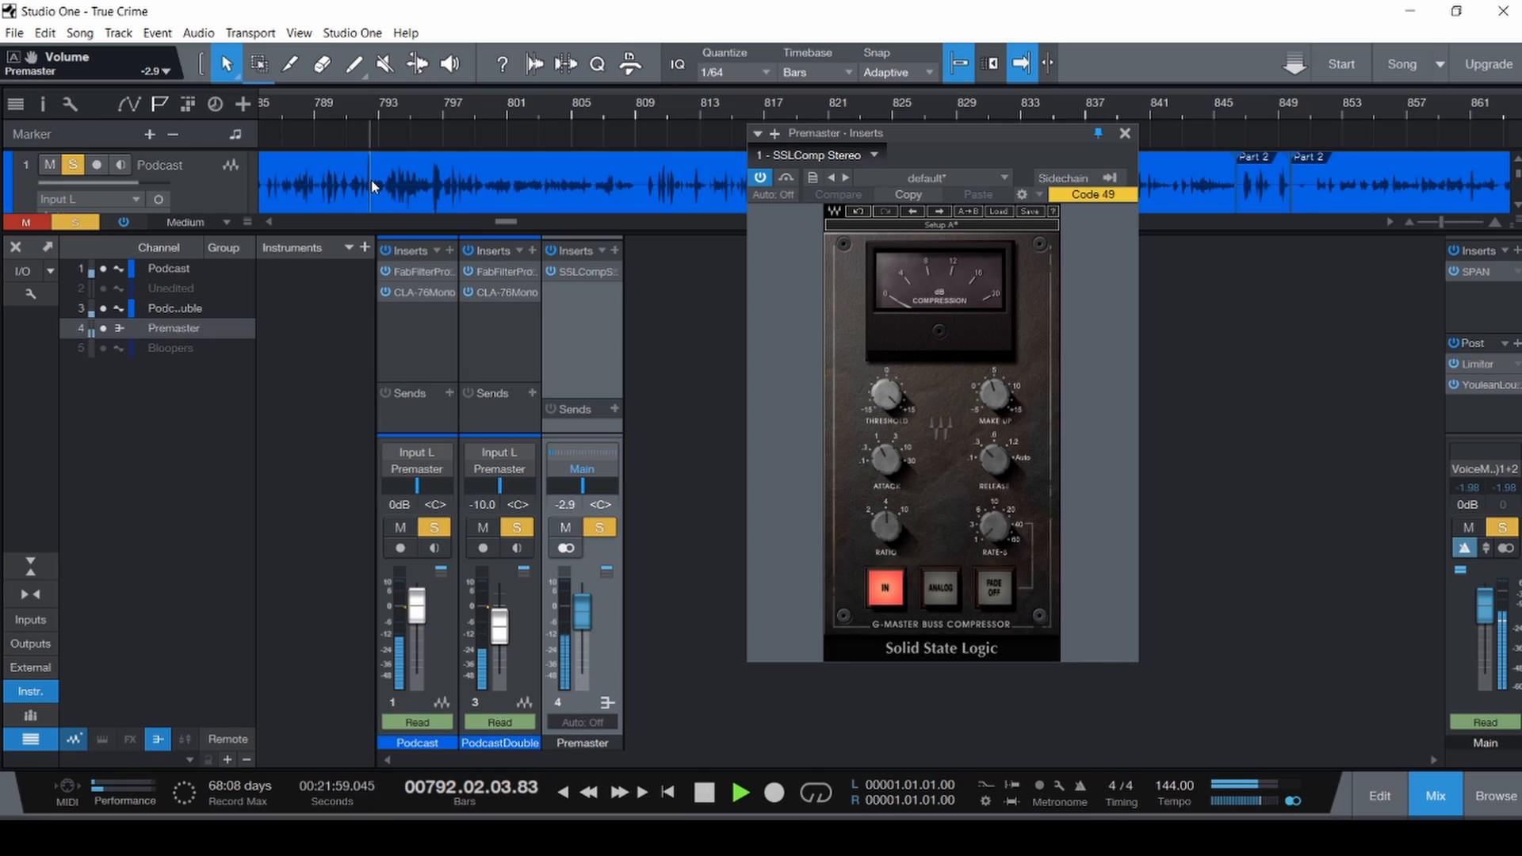
scroll(385, 194, down, 6)
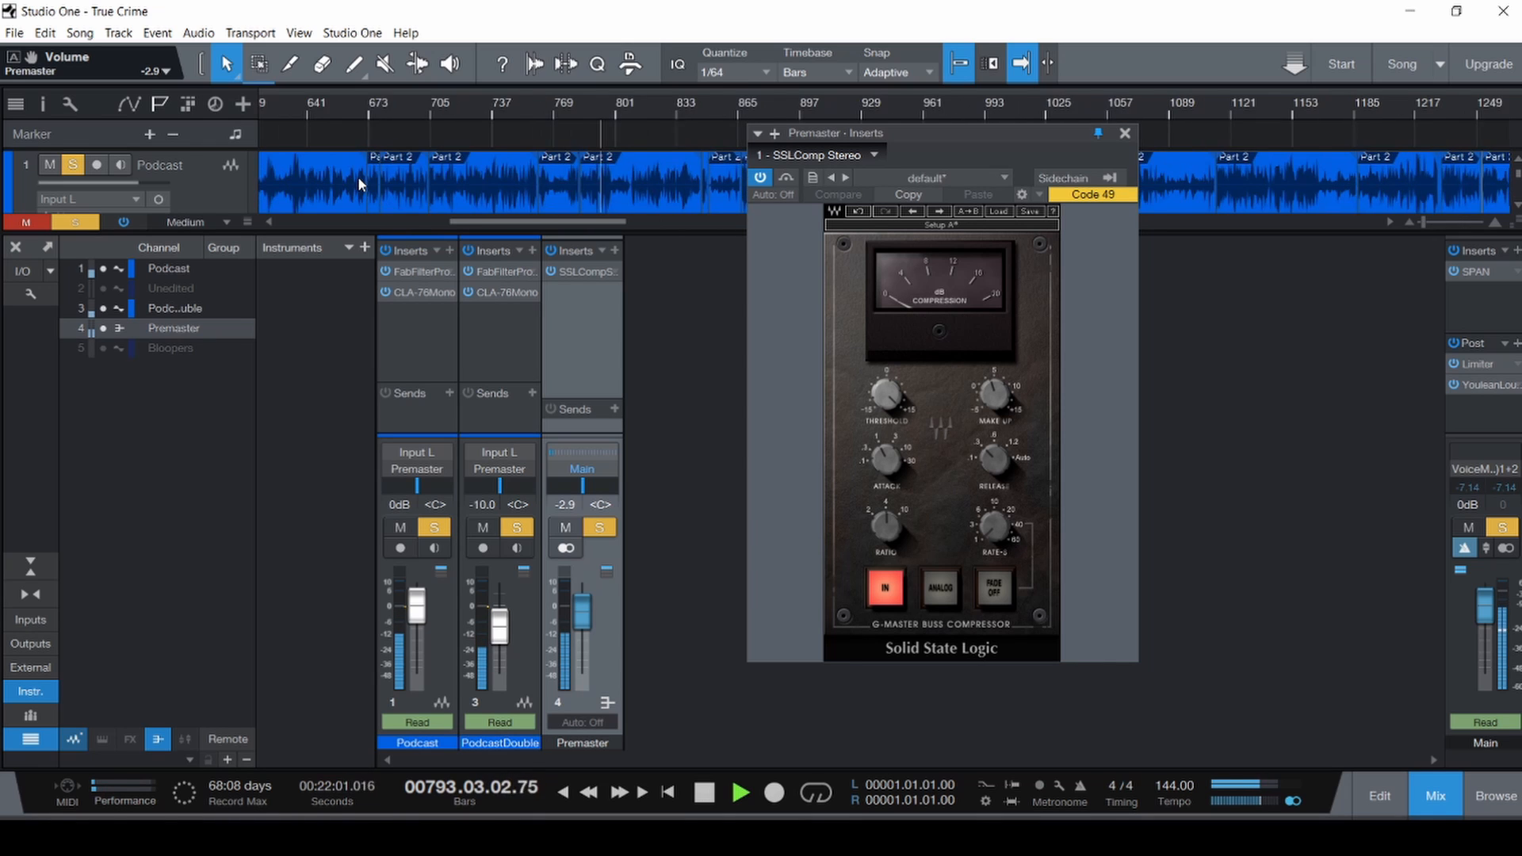
click(441, 181)
scroll(451, 183, up, 6)
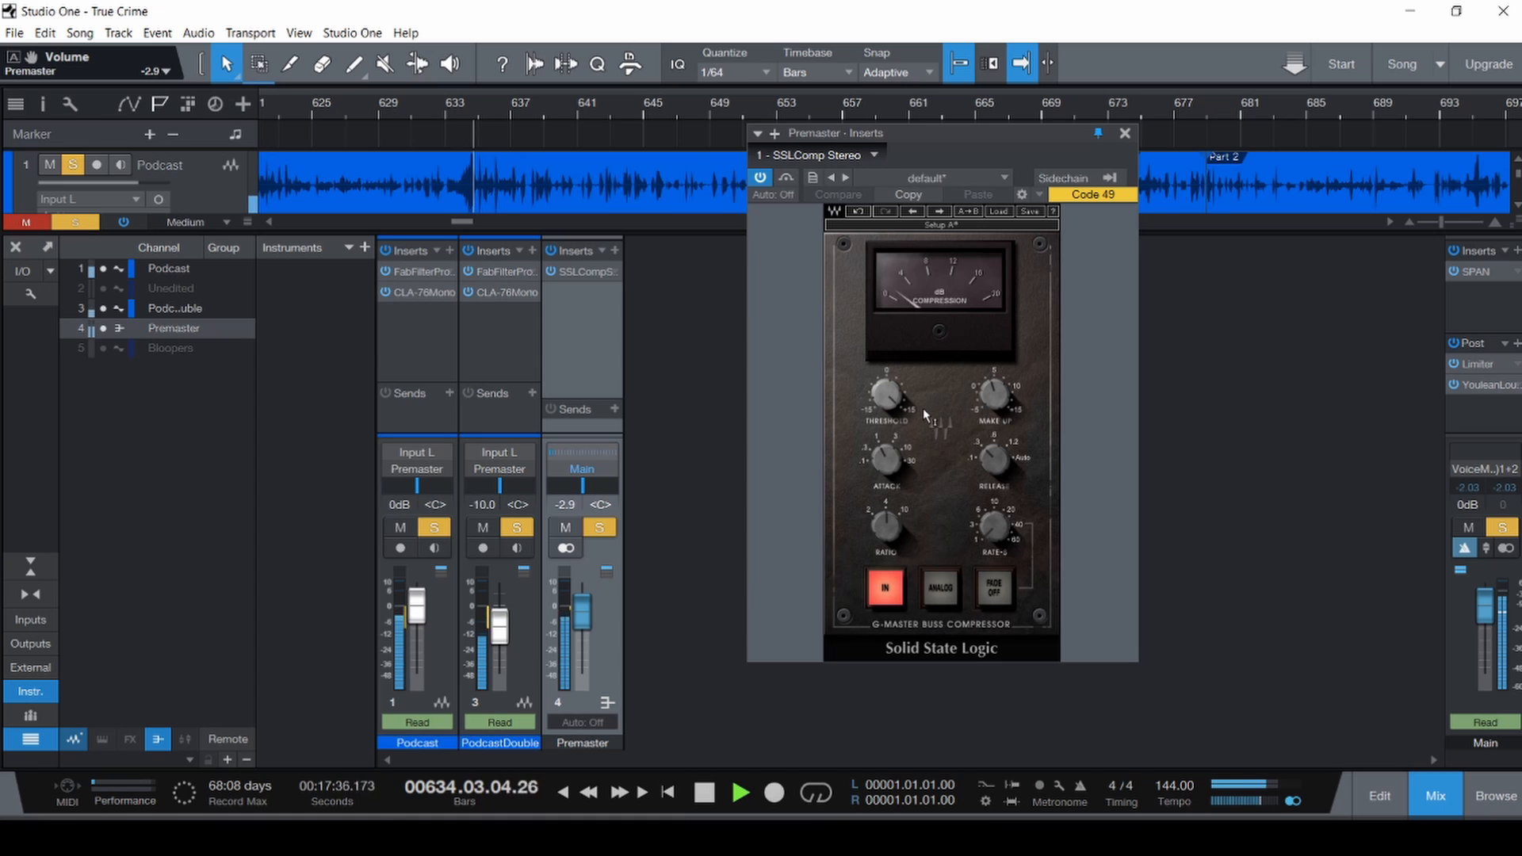
click(886, 394)
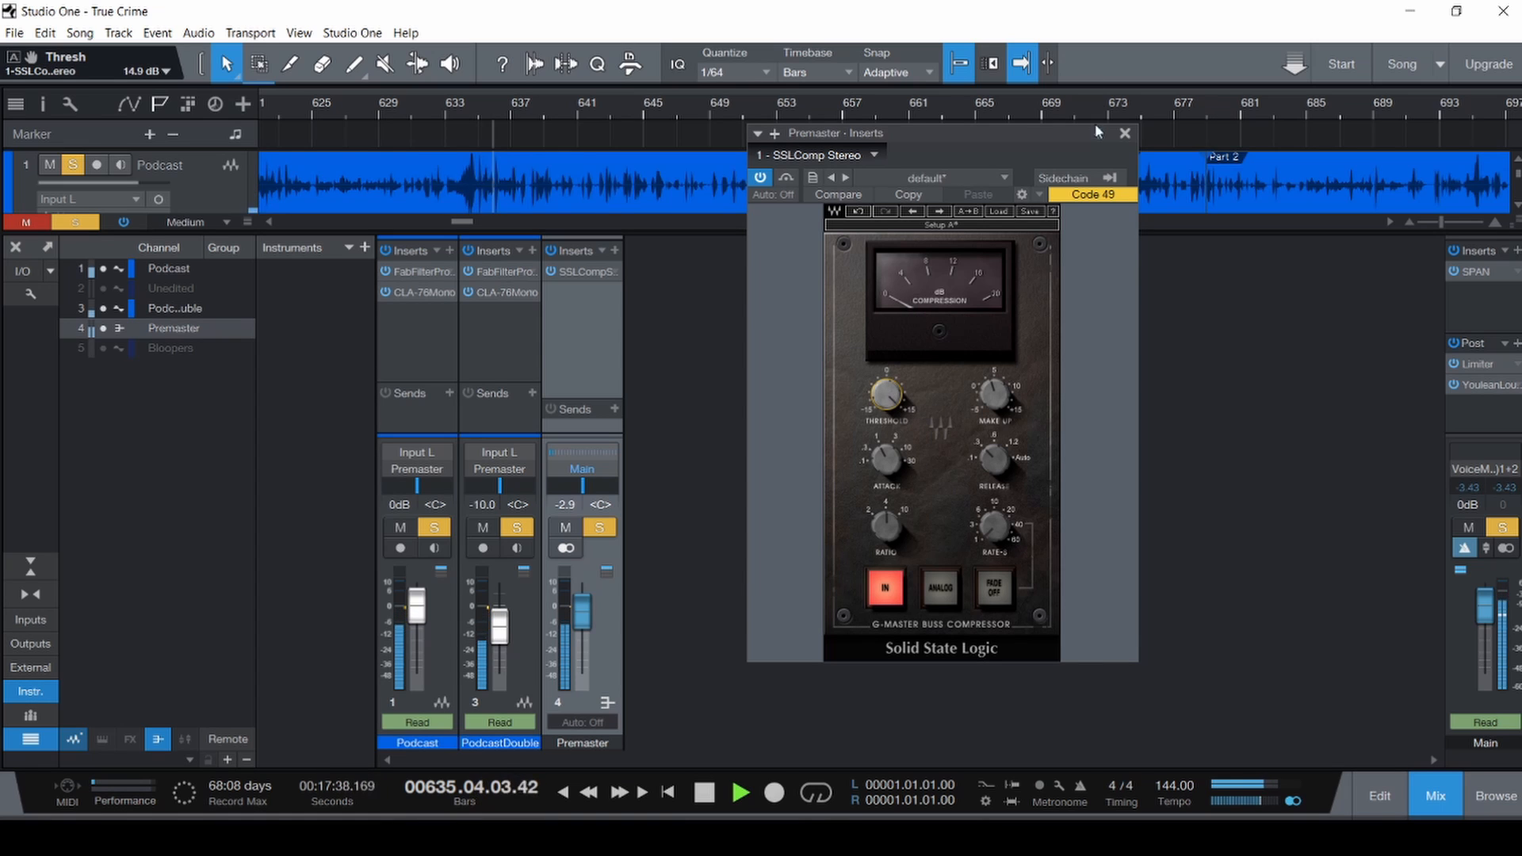
click(1125, 135)
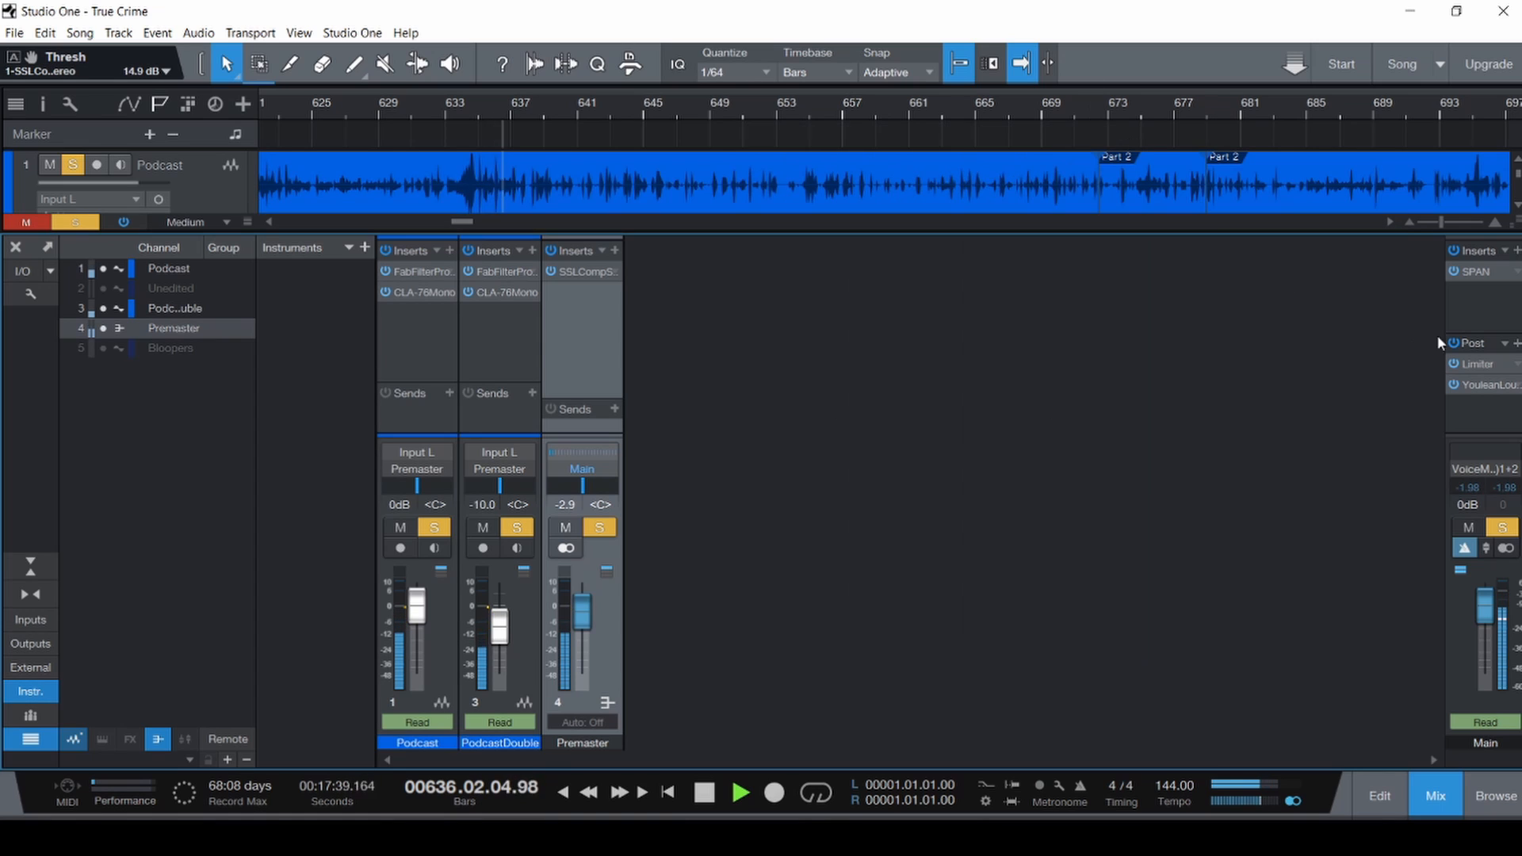
Open the main output's Limiter, reset its maximum reduction reading, and place the Youlean Loudness Meter beside it.
click(1494, 364)
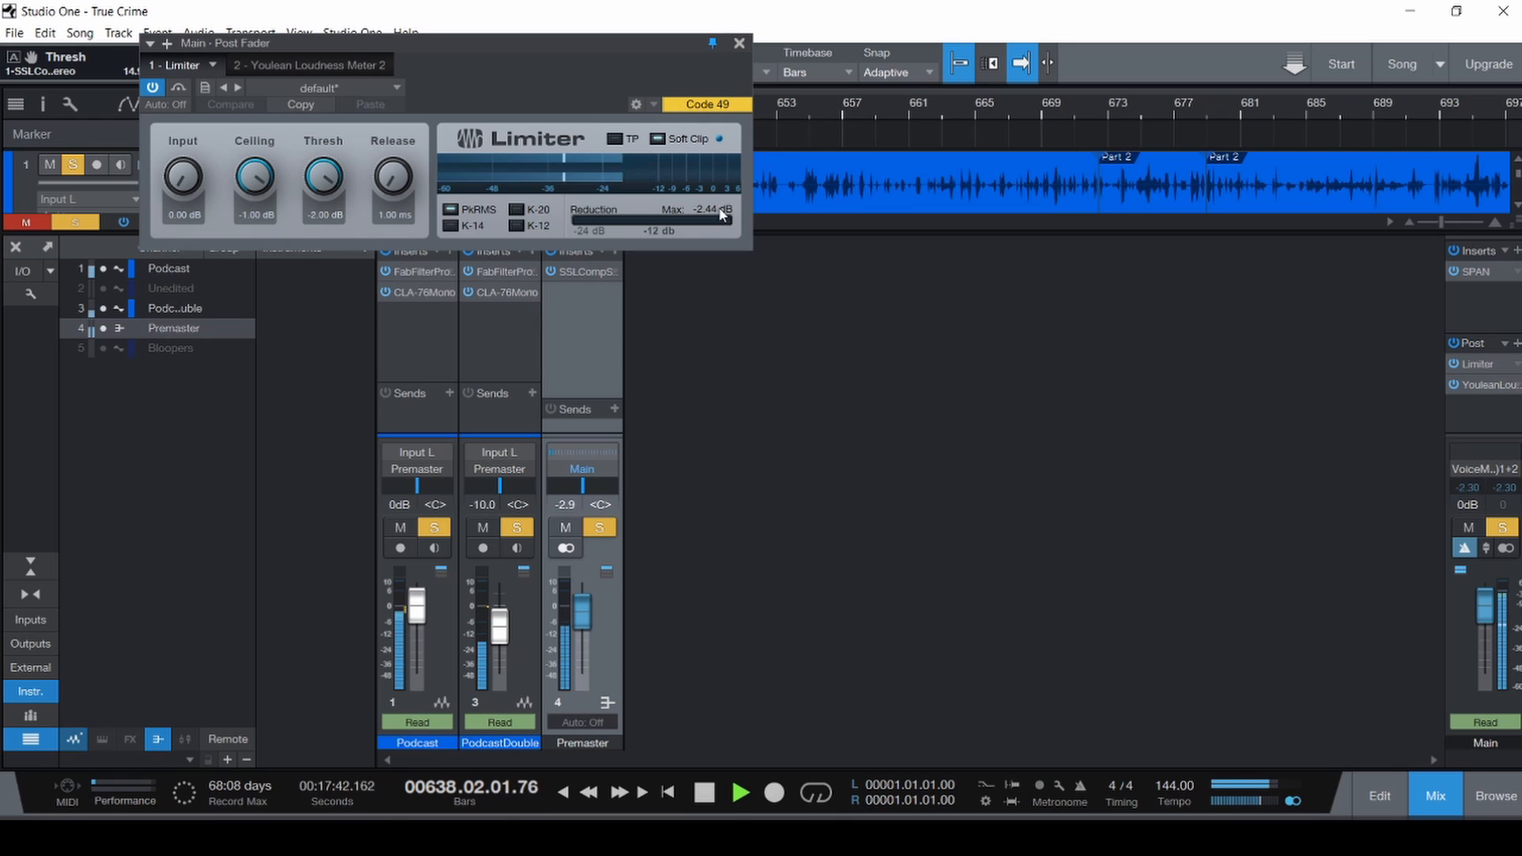
click(721, 212)
drag(633, 49, 534, 75)
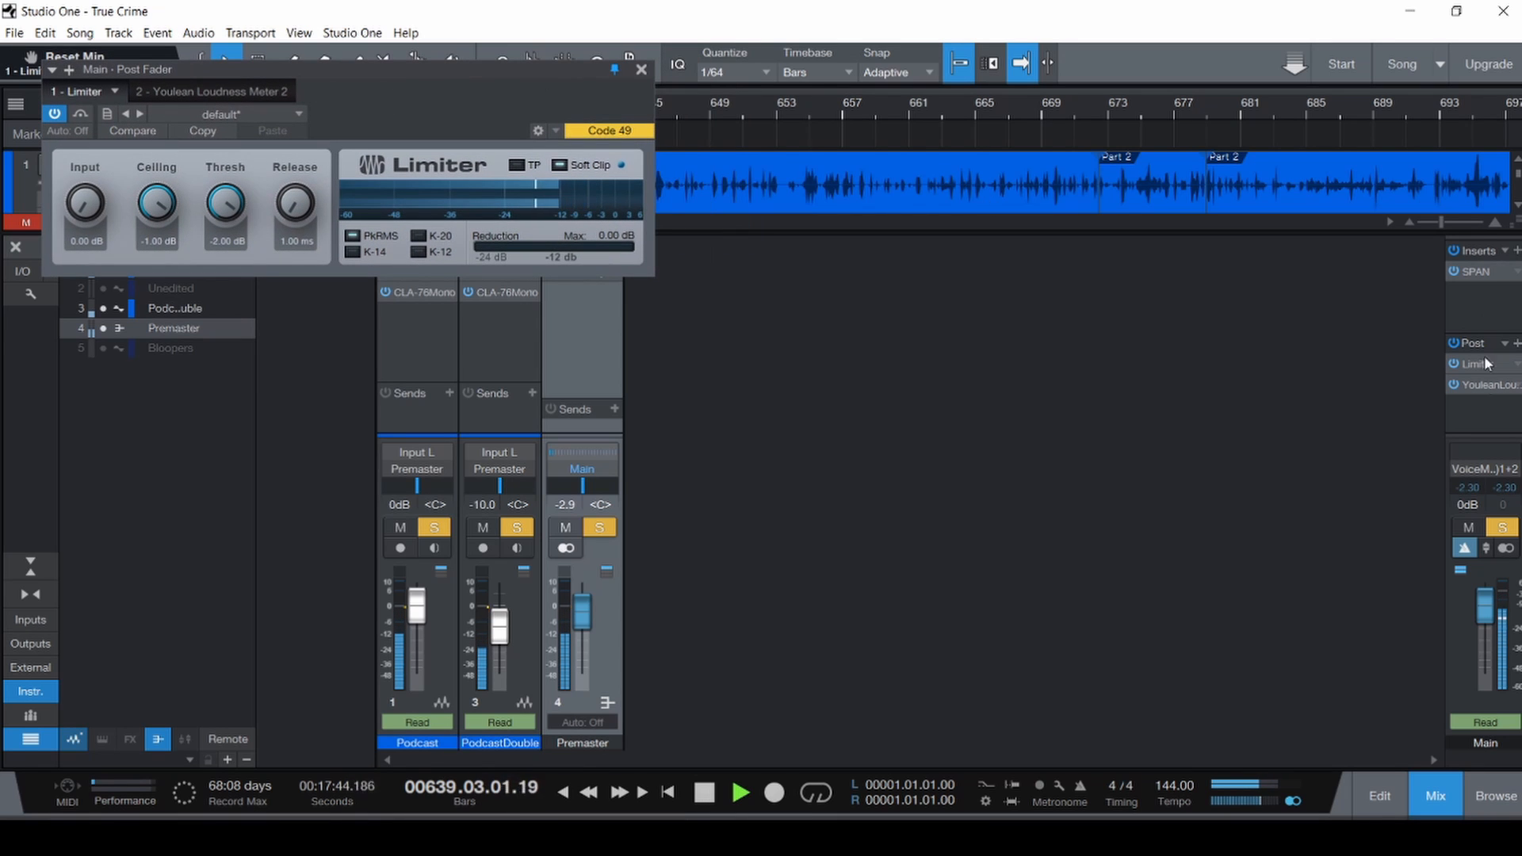
click(1484, 383)
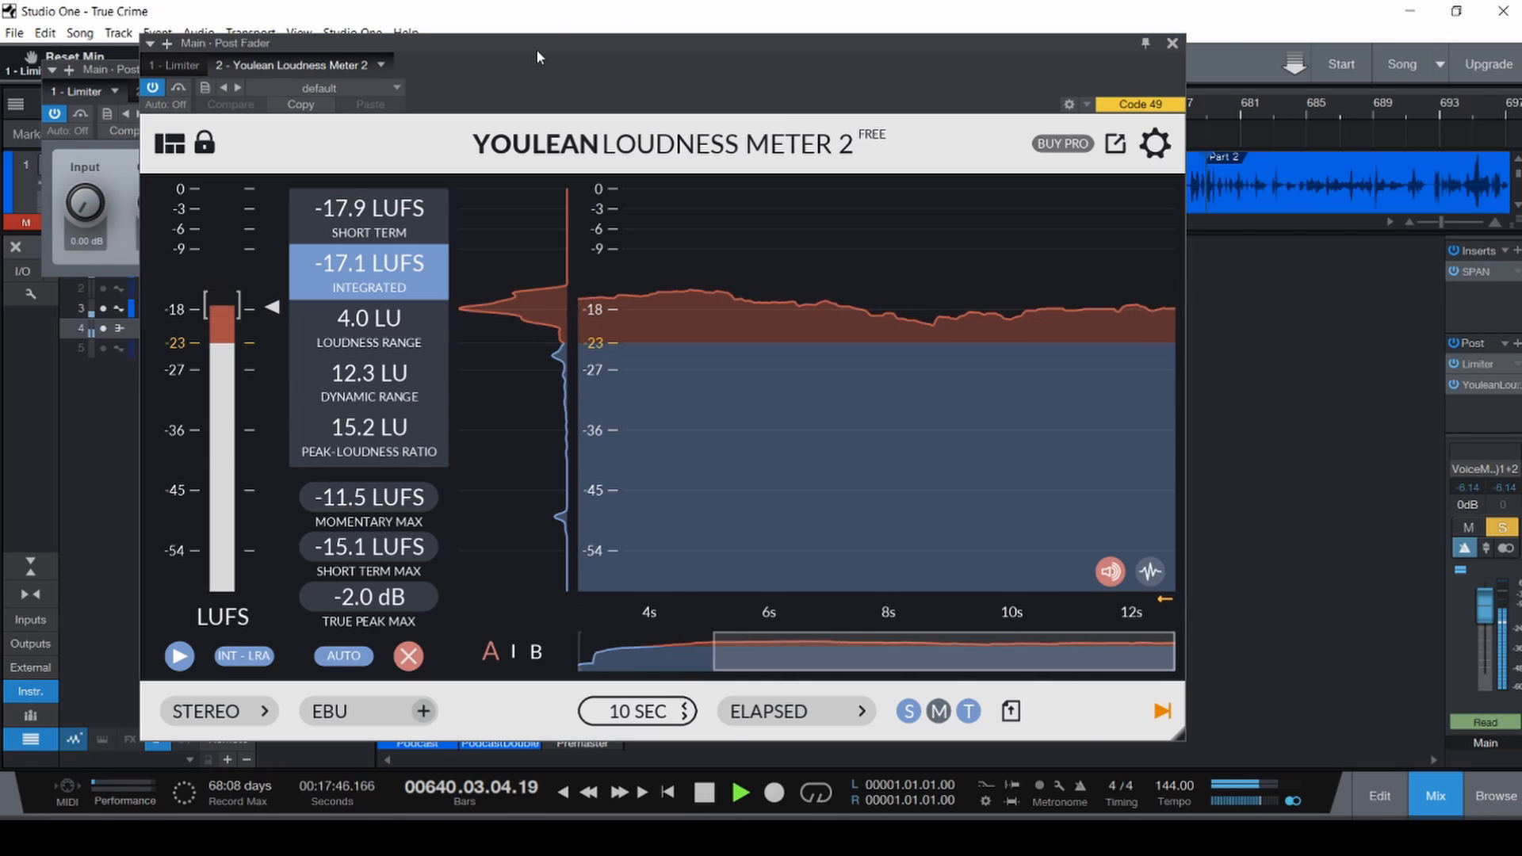
drag(536, 49, 1109, 19)
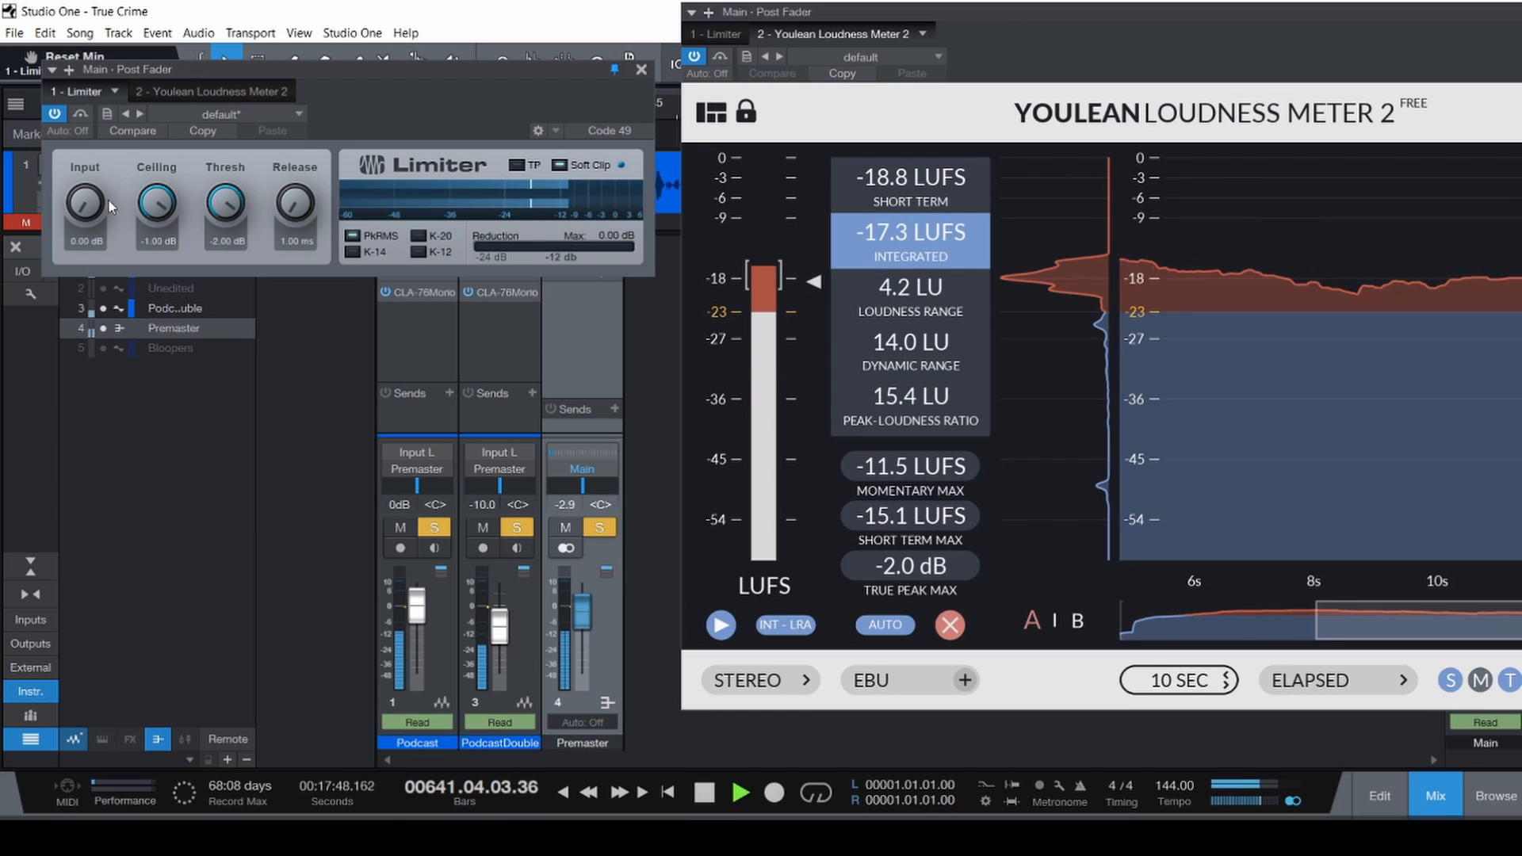
Raise the main Limiter's input gain to 2.62 dB and close the Youlean Loudness Meter window.
drag(79, 214, 102, 121)
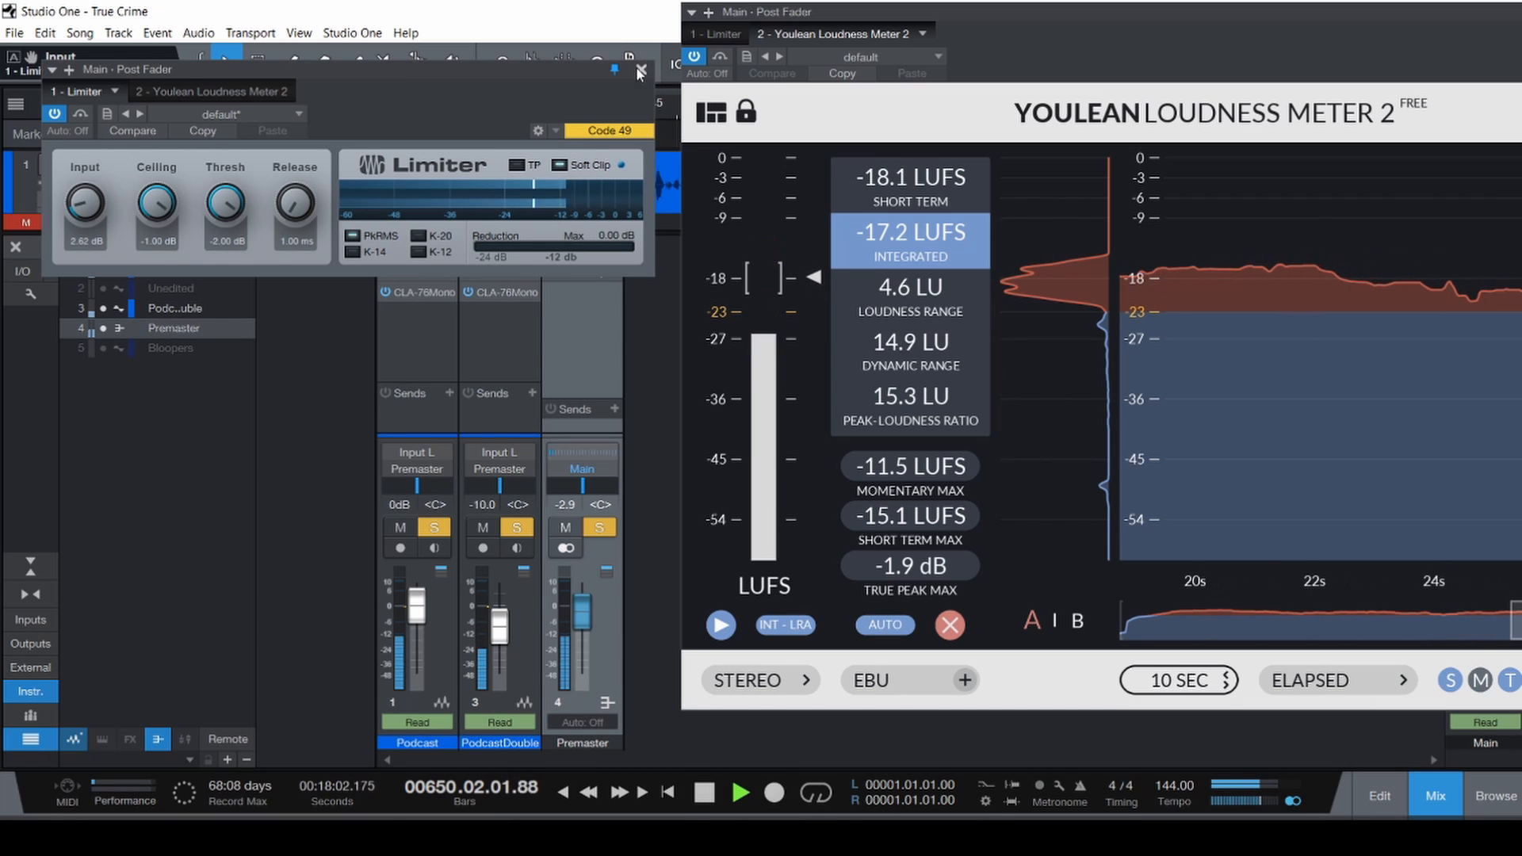
drag(872, 30, 369, 78)
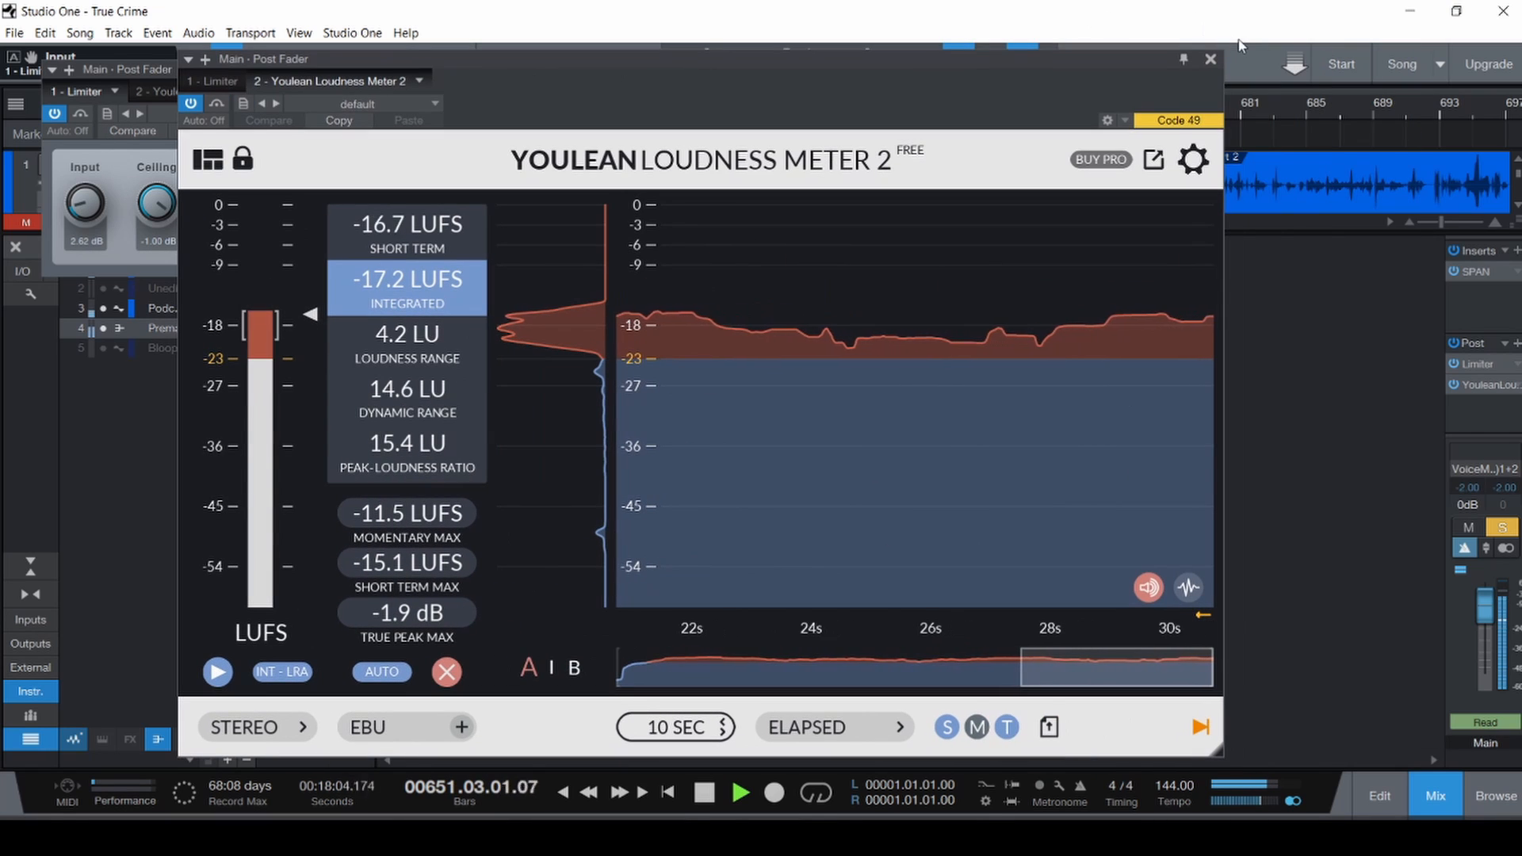
click(1210, 60)
Hide the mix console and move playback to the passage around bar 510 in the arrangement.
key(F3)
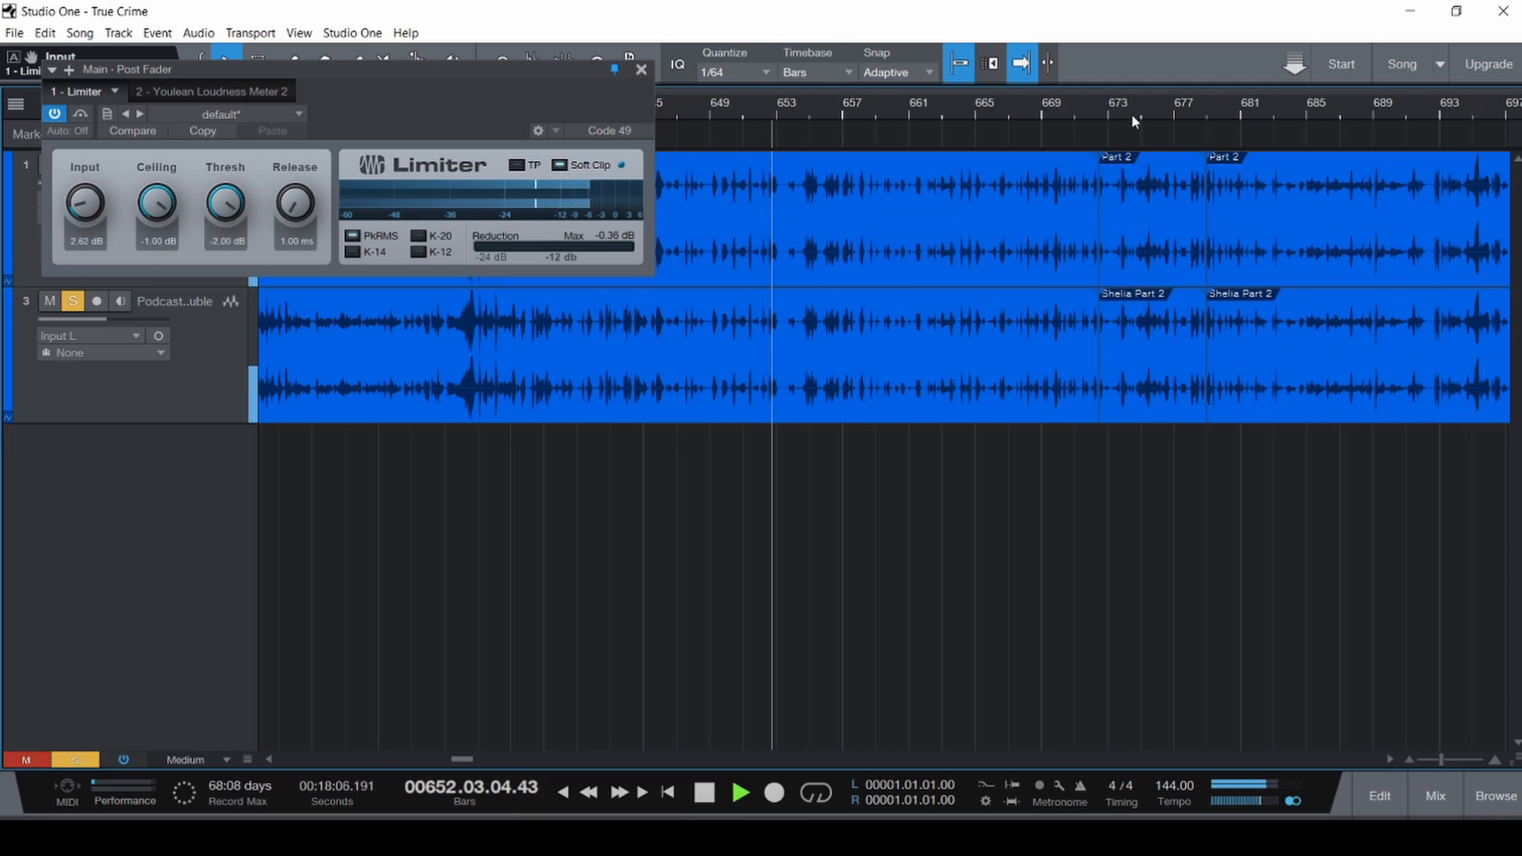
scroll(789, 364, down, 4)
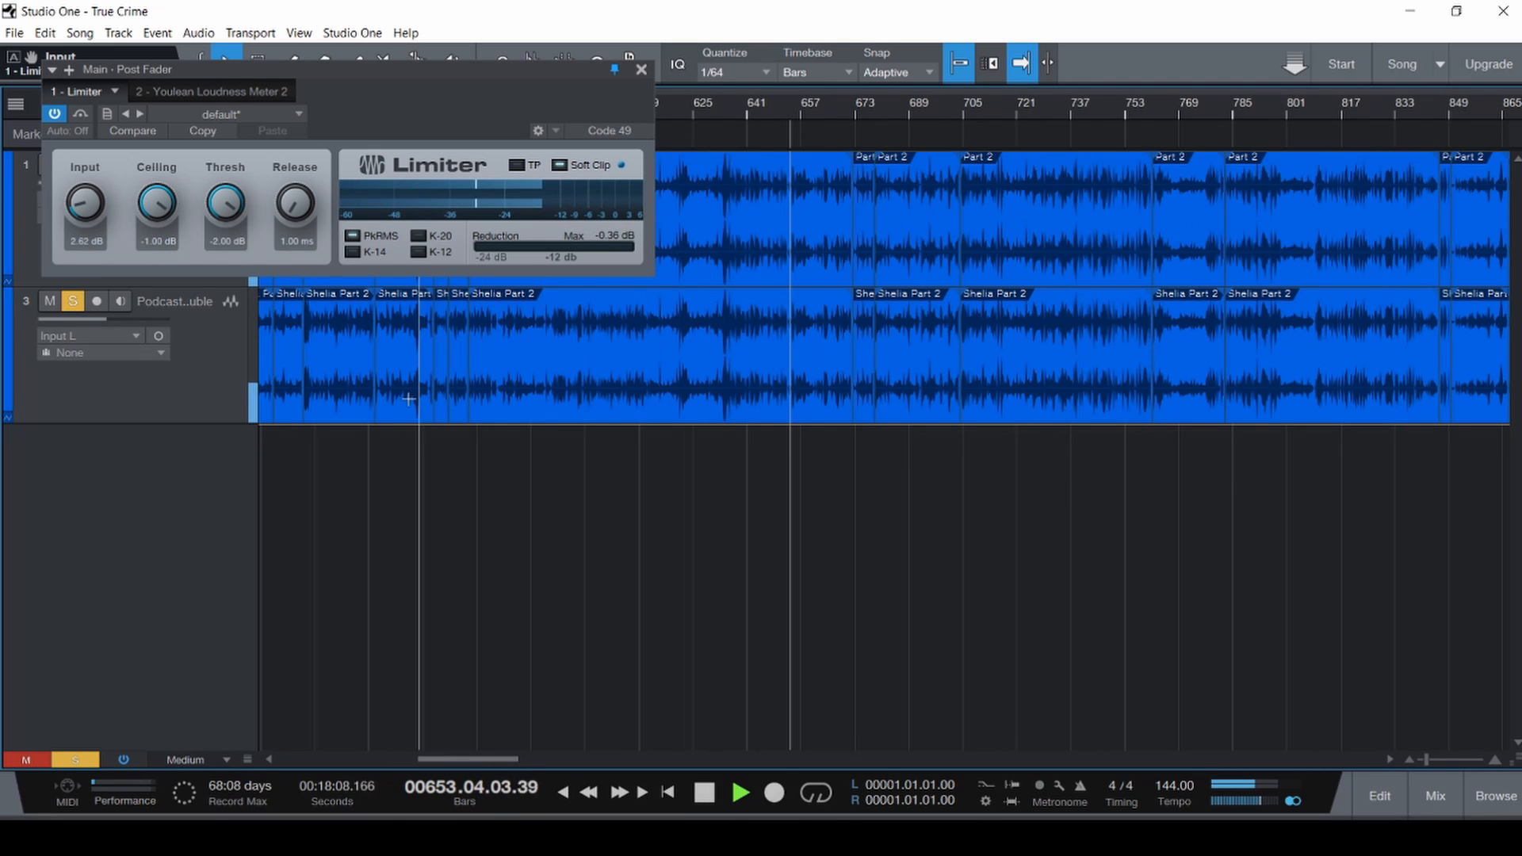
click(307, 387)
scroll(308, 387, up, 4)
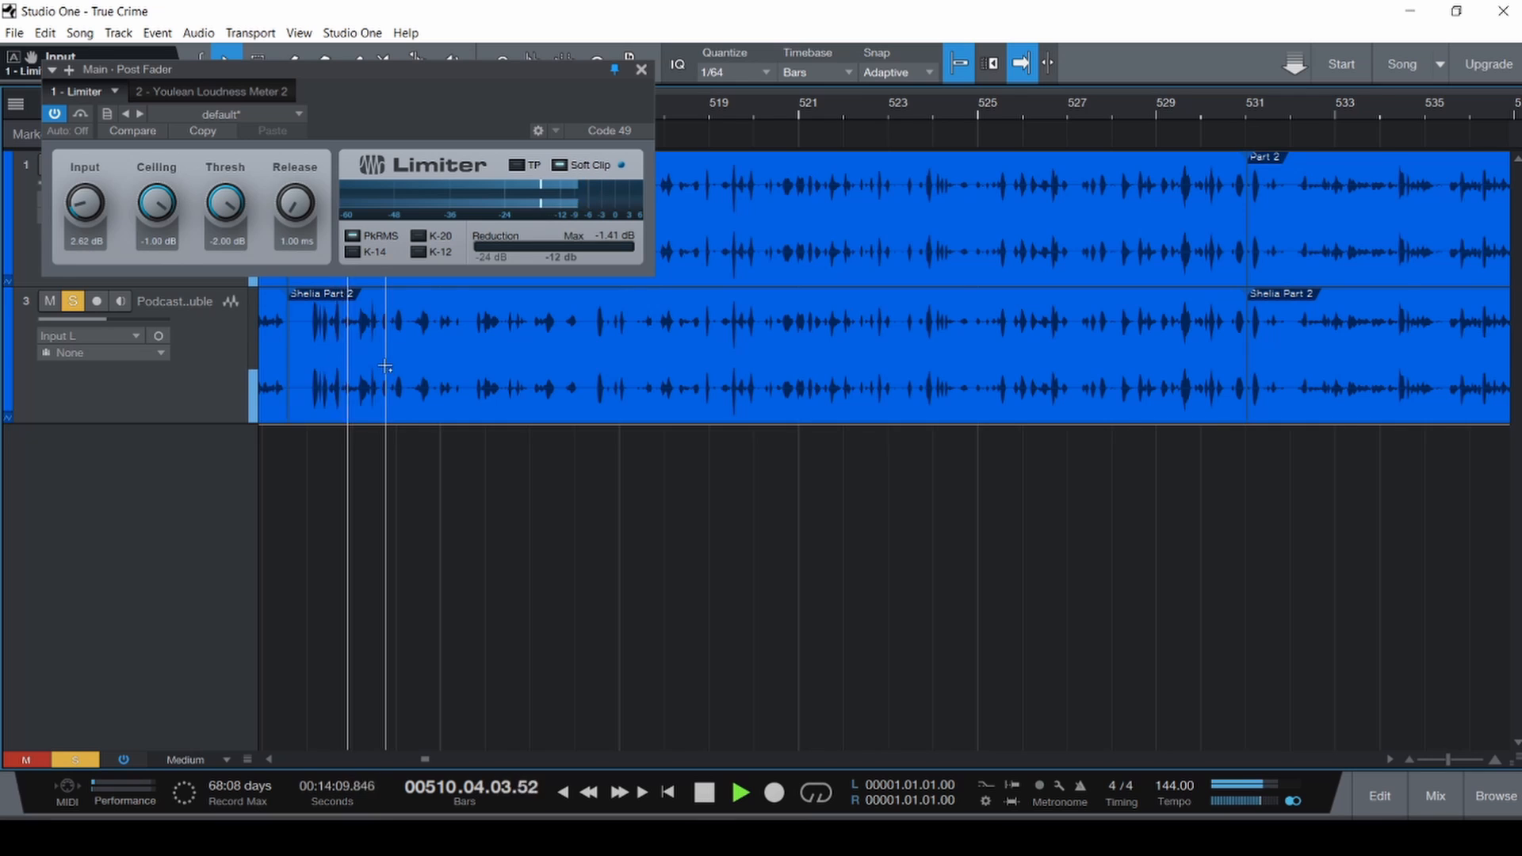
Audition the loud passage around bars 363 to 366, resetting the Limiter's maximum reduction reading and replaying from bar 365.
scroll(673, 377, down, 5)
scroll(680, 378, left, 5)
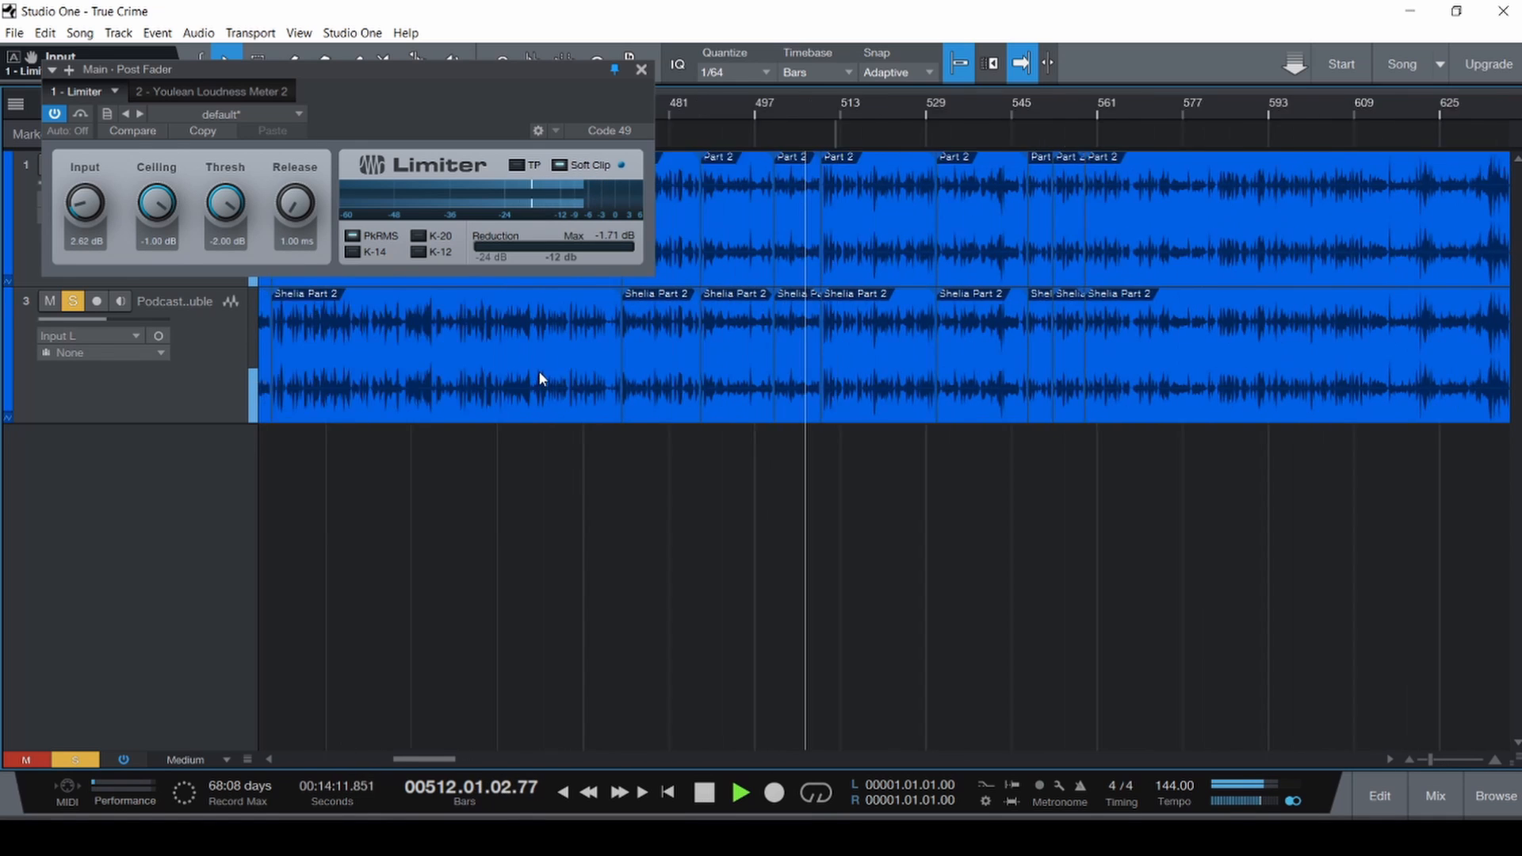
key(ctrl+space)
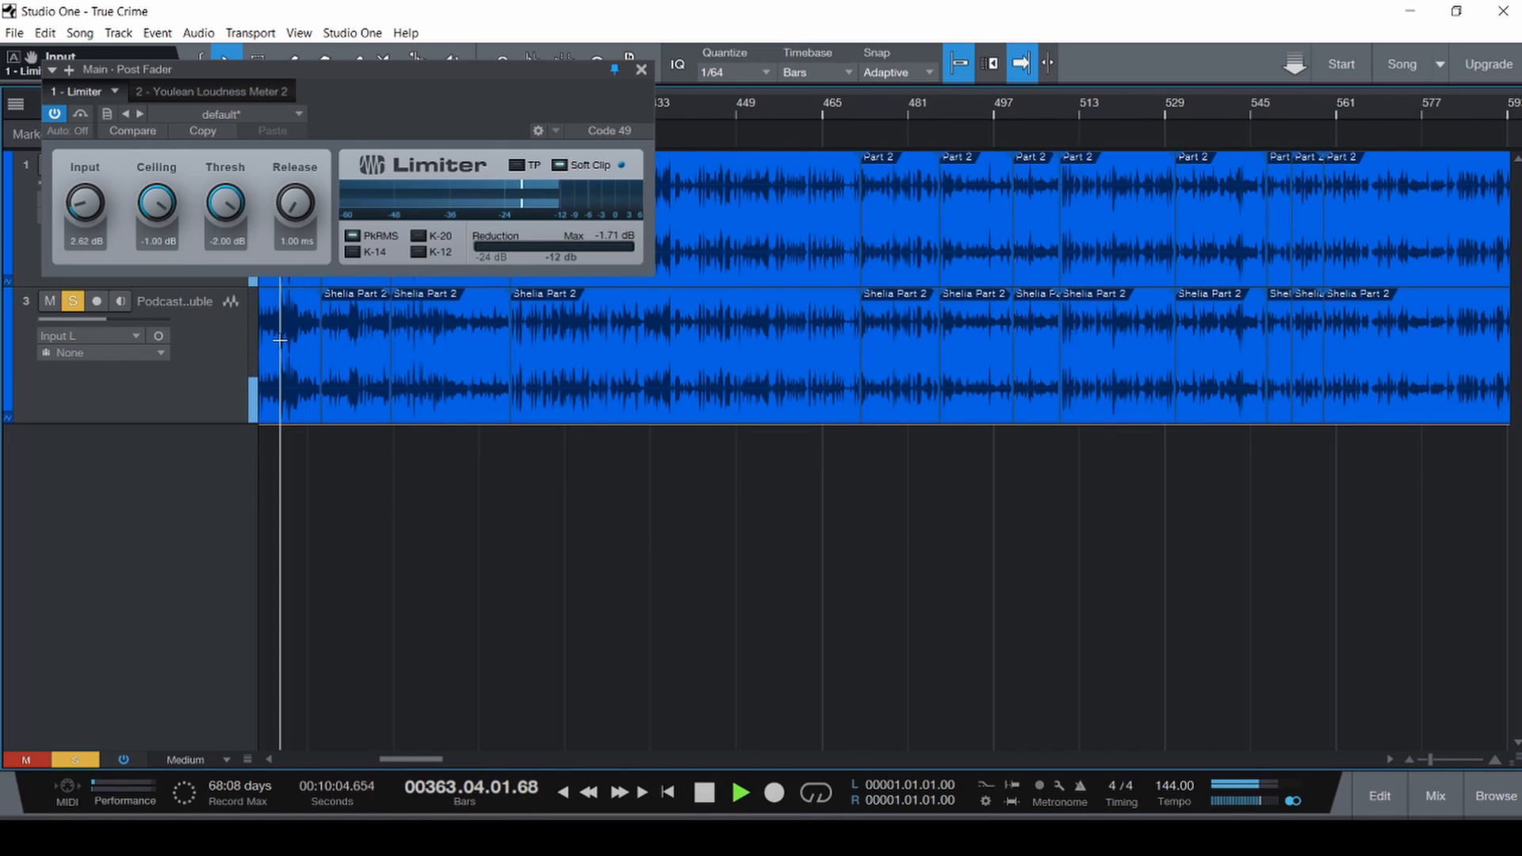
scroll(279, 340, up, 6)
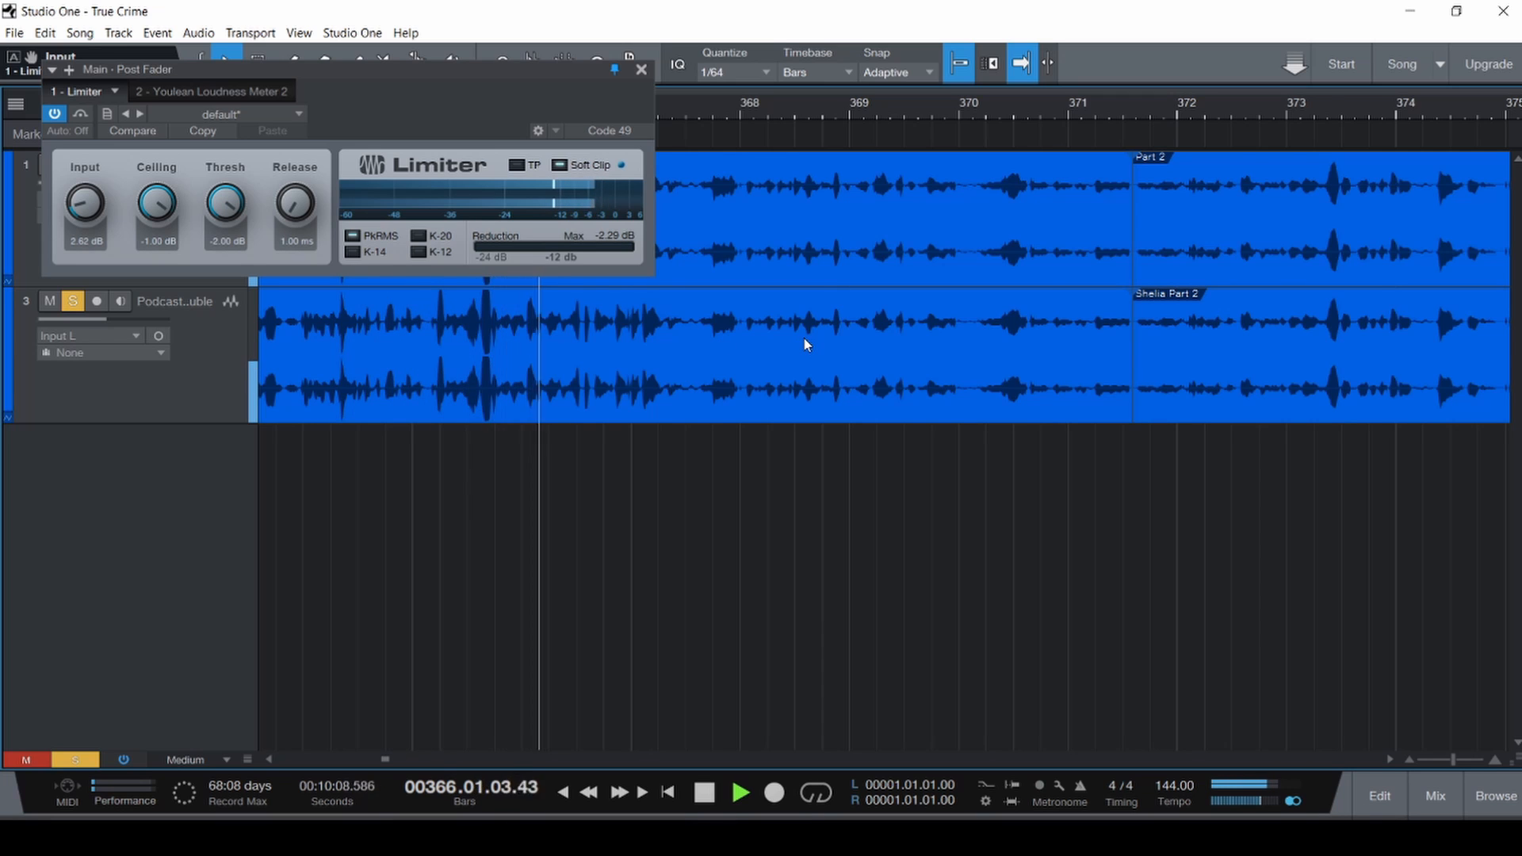
click(609, 230)
click(413, 336)
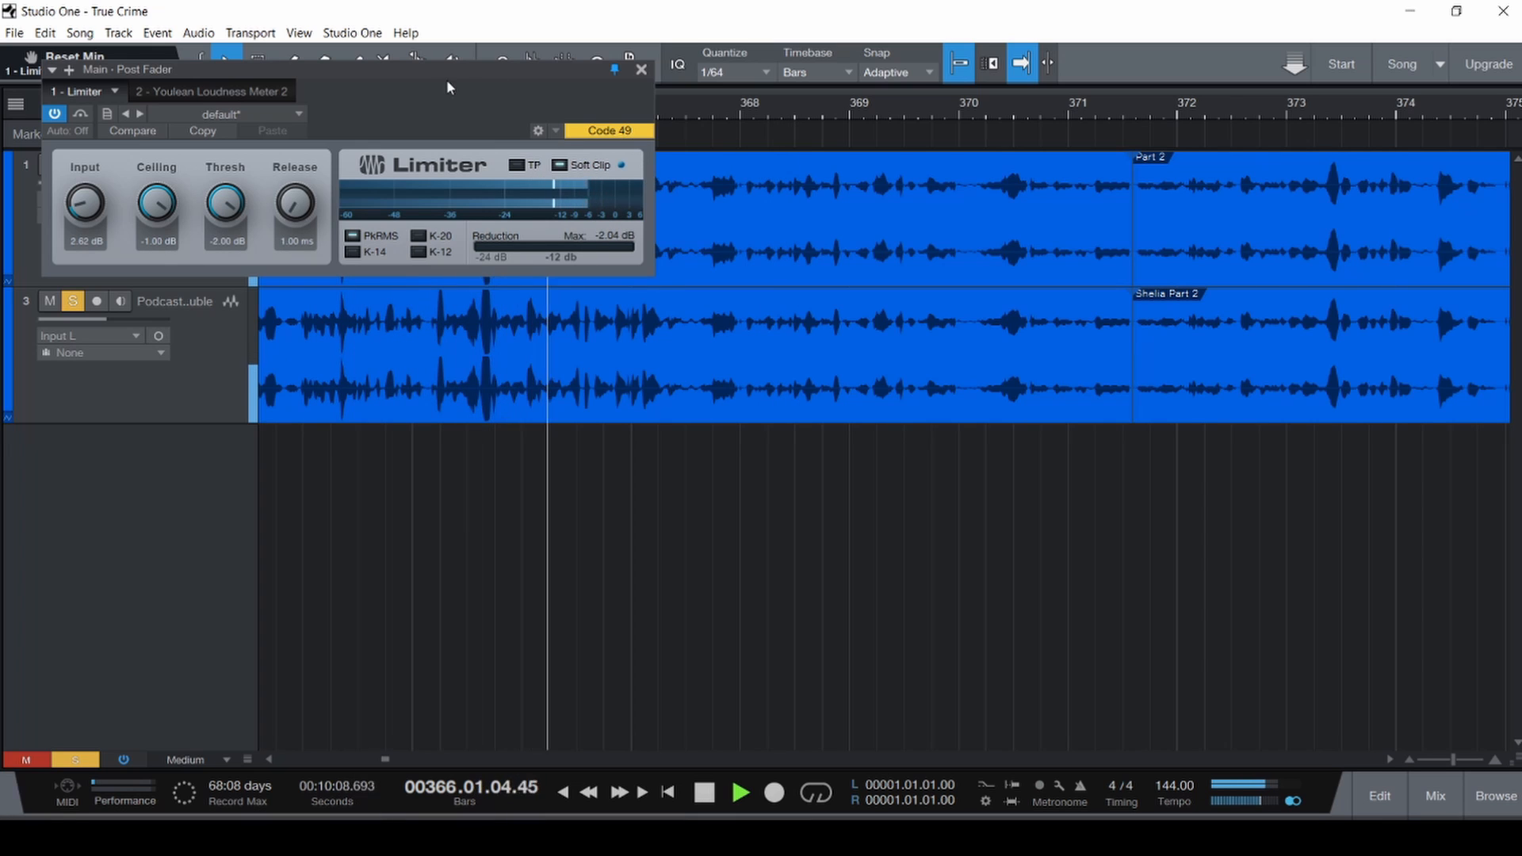
Measure the loud passage with the Youlean Loudness Meter, close the meter, and stop playback.
click(211, 91)
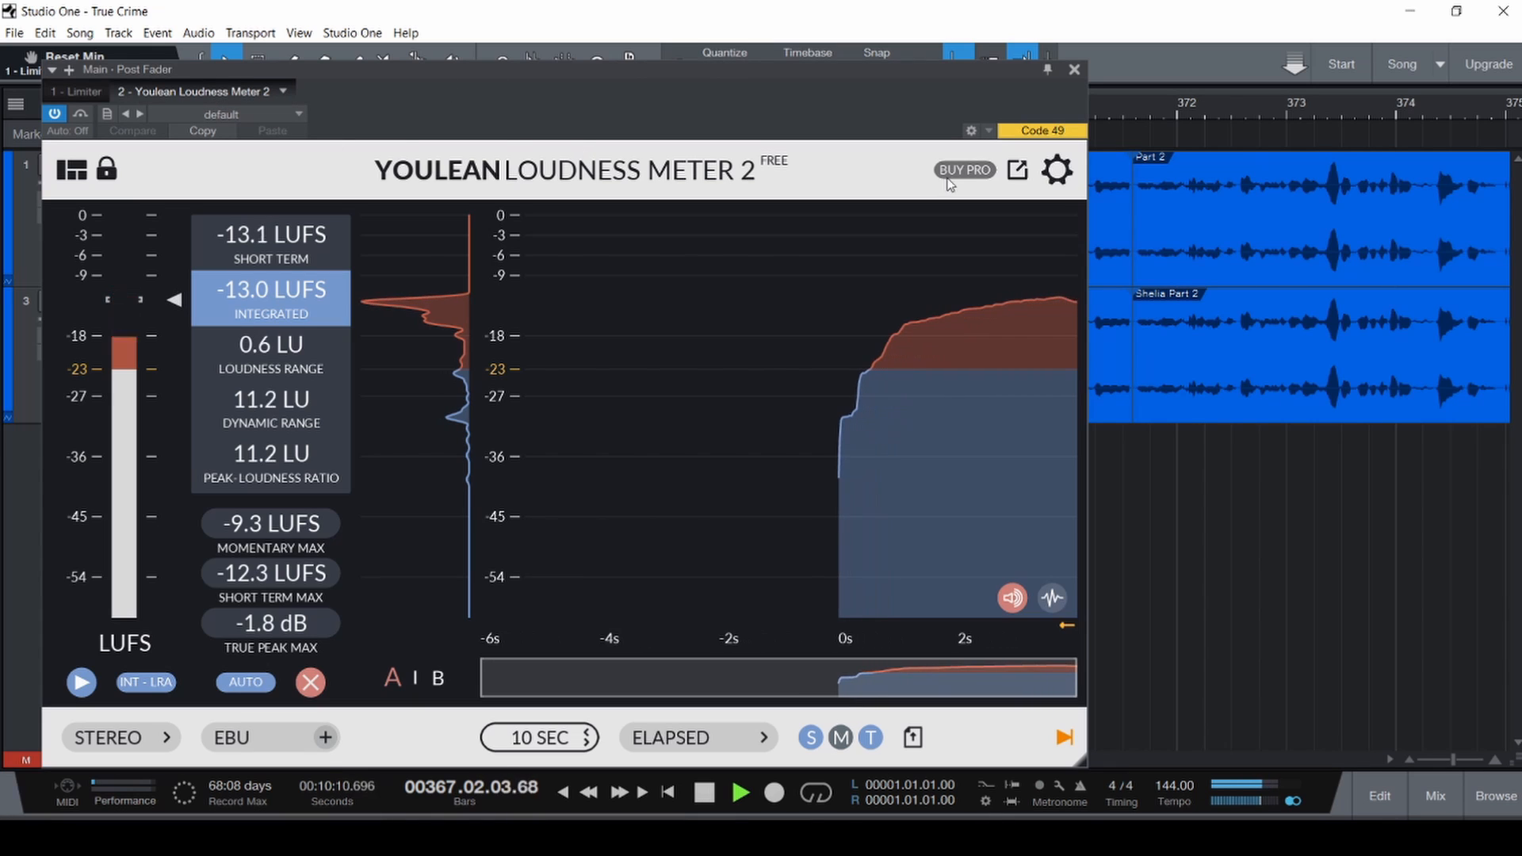
click(1076, 69)
key(space)
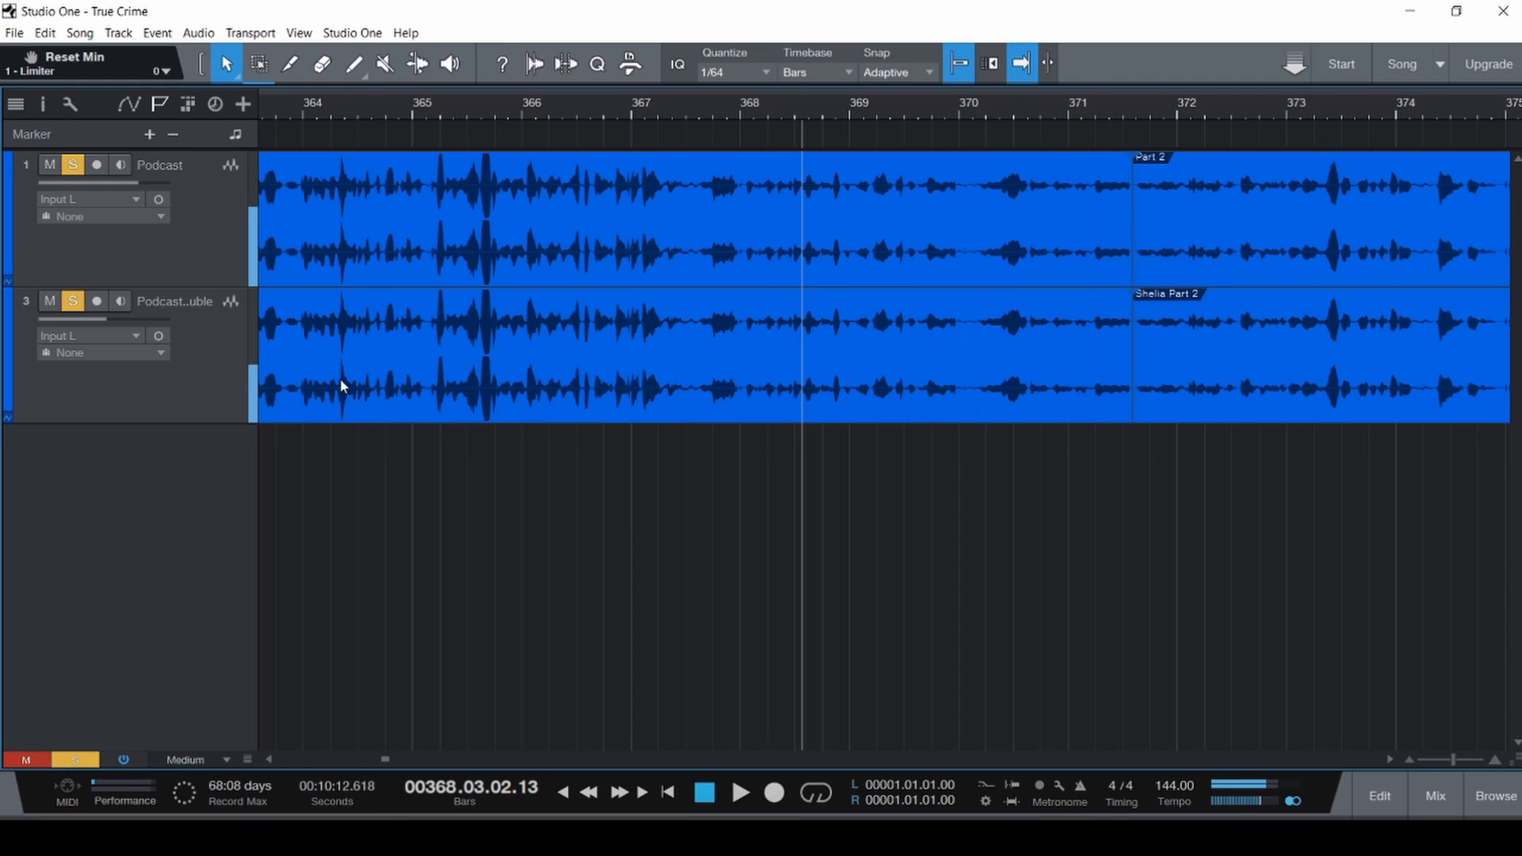
Bring back the mix console, reopen the main output's Limiter, and set its input gain to 1.27 dB.
key(F3)
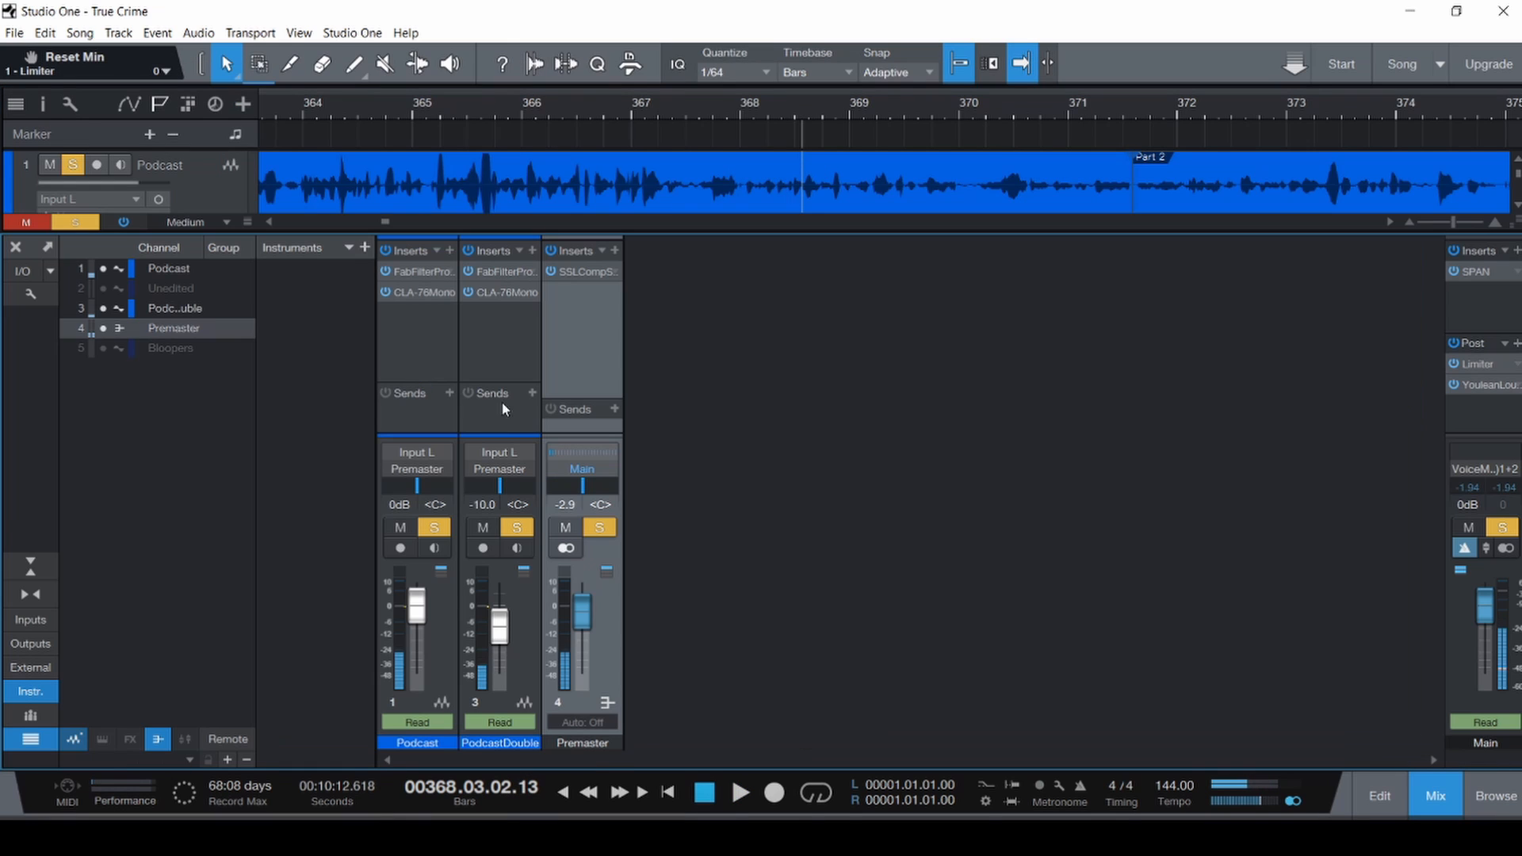
click(1479, 363)
drag(87, 208, 145, 229)
Open the Podcast track in the audio editor, play from around bar 124, and close the editor again.
key(F2)
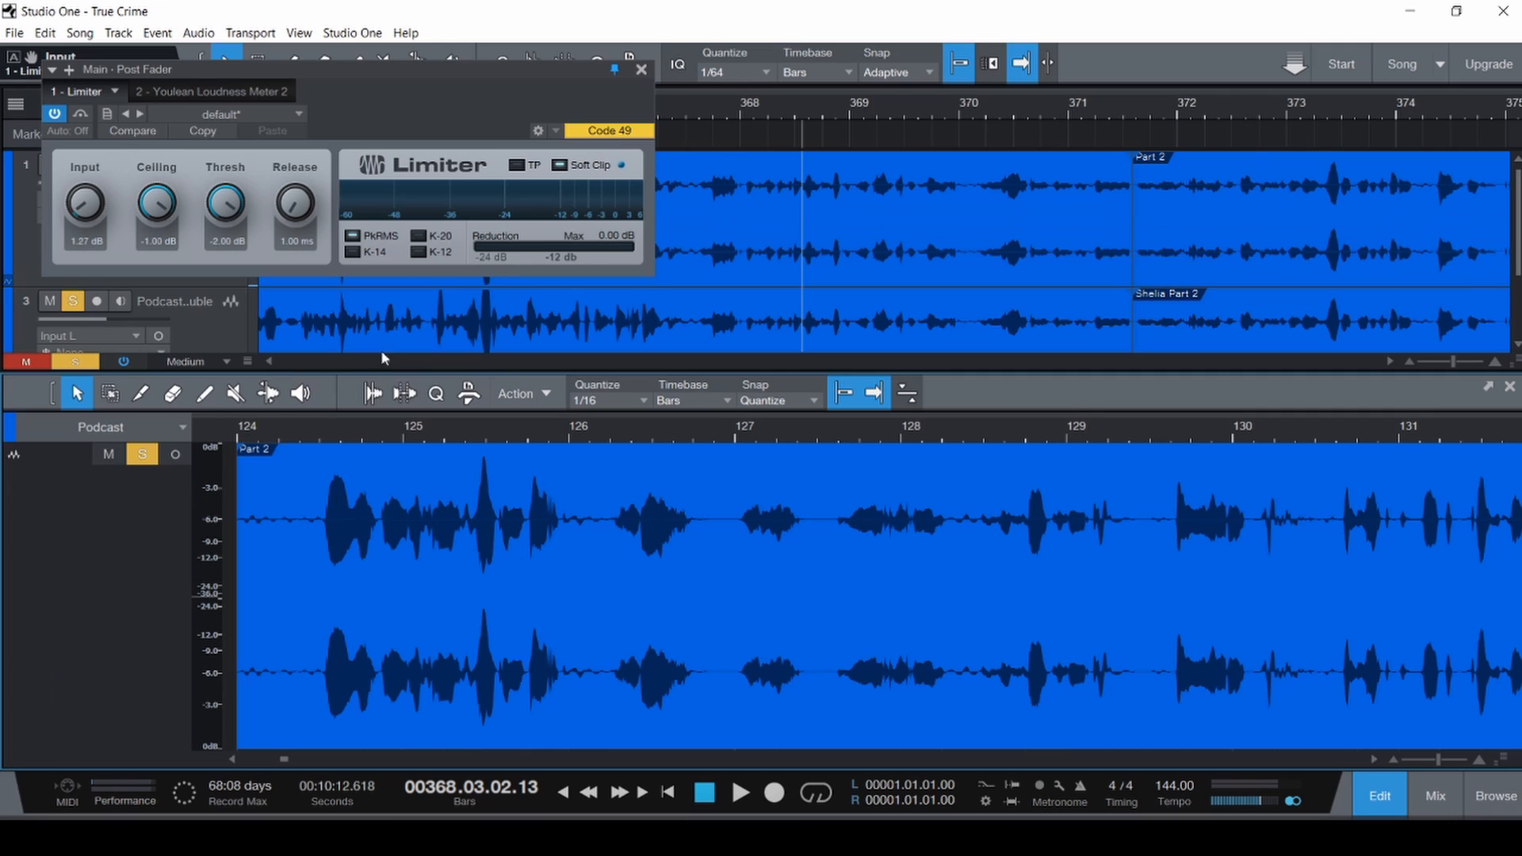
click(302, 514)
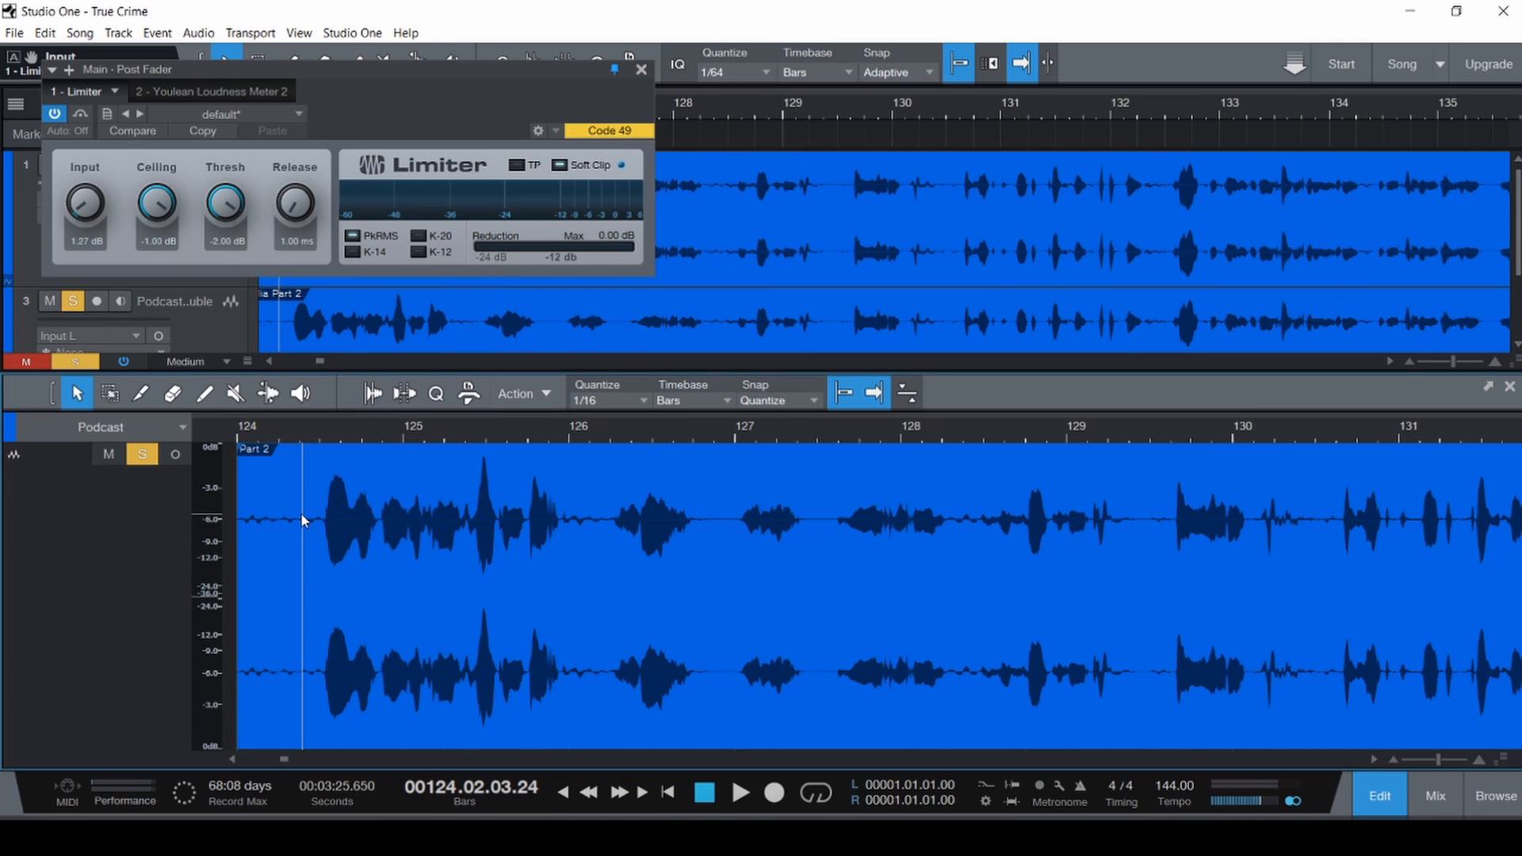
key(space)
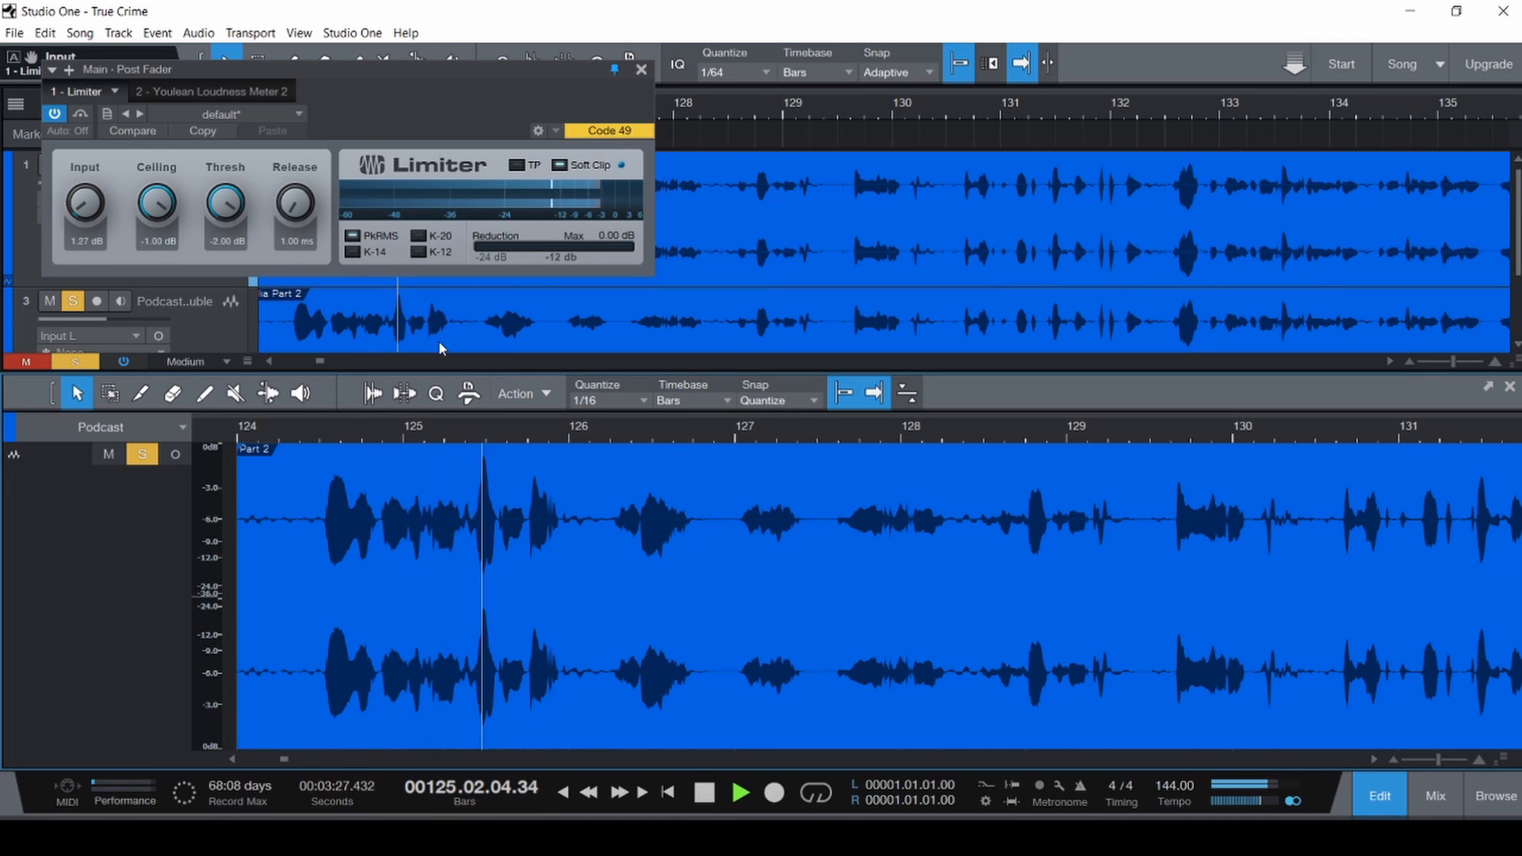
key(F2)
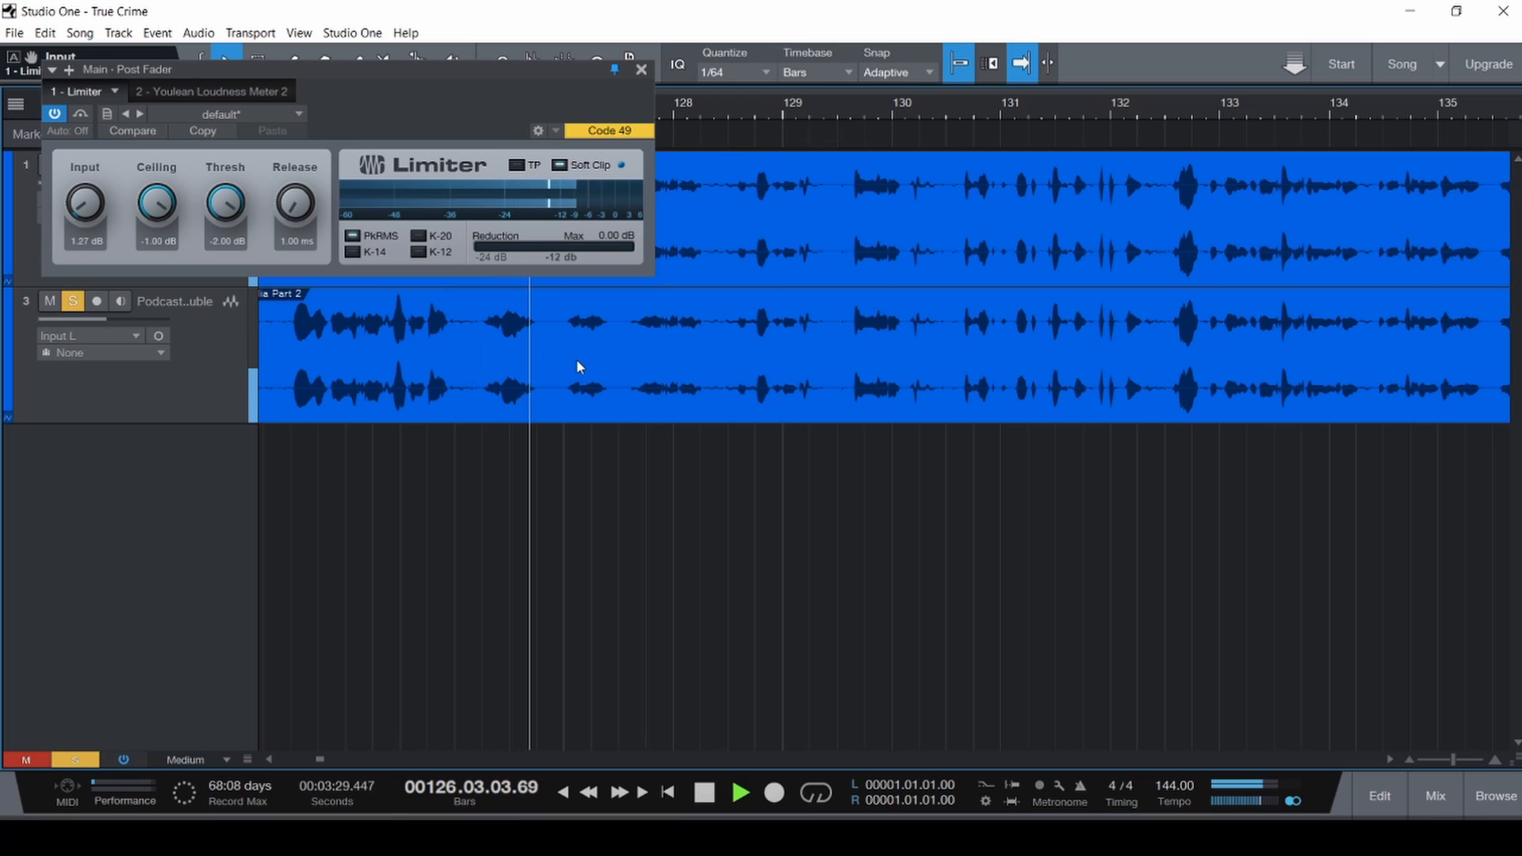
Audition the section from around bar 139 and measure the main output's loudness with the Youlean Loudness Meter.
scroll(577, 365, down, 6)
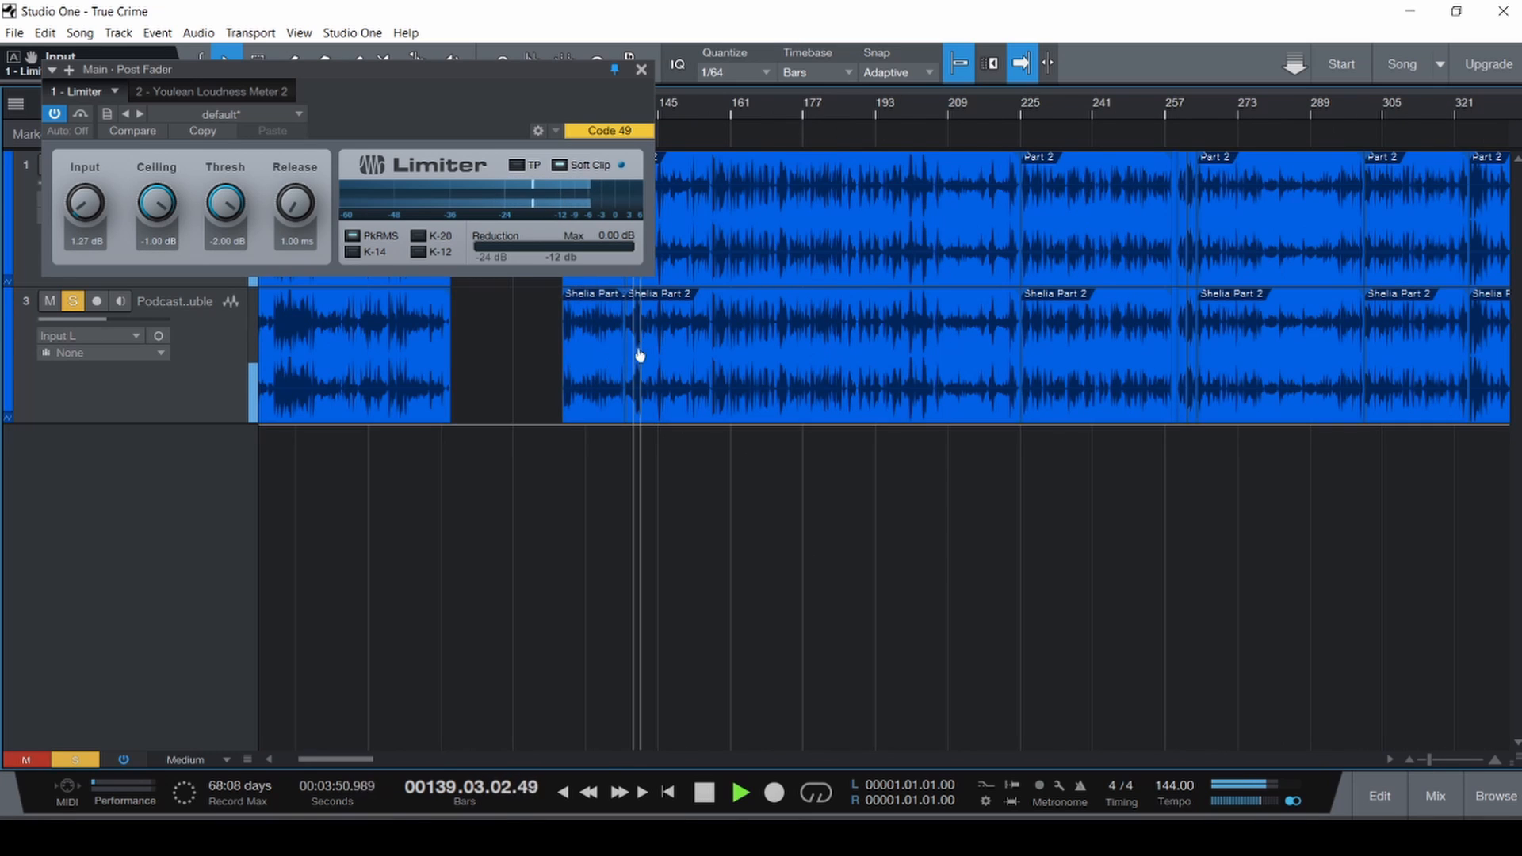
scroll(636, 349, up, 6)
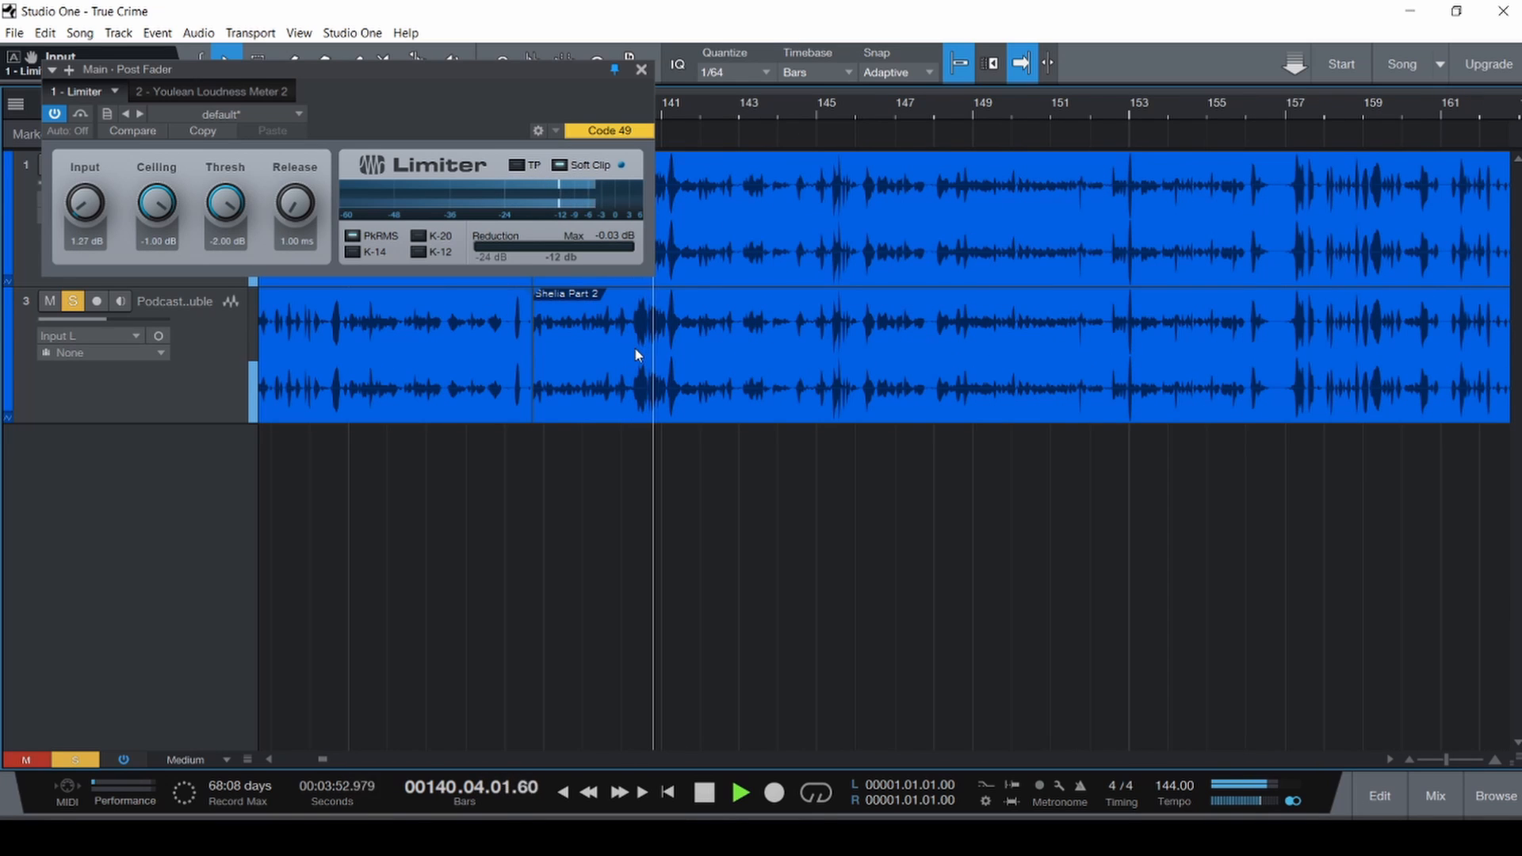
click(252, 90)
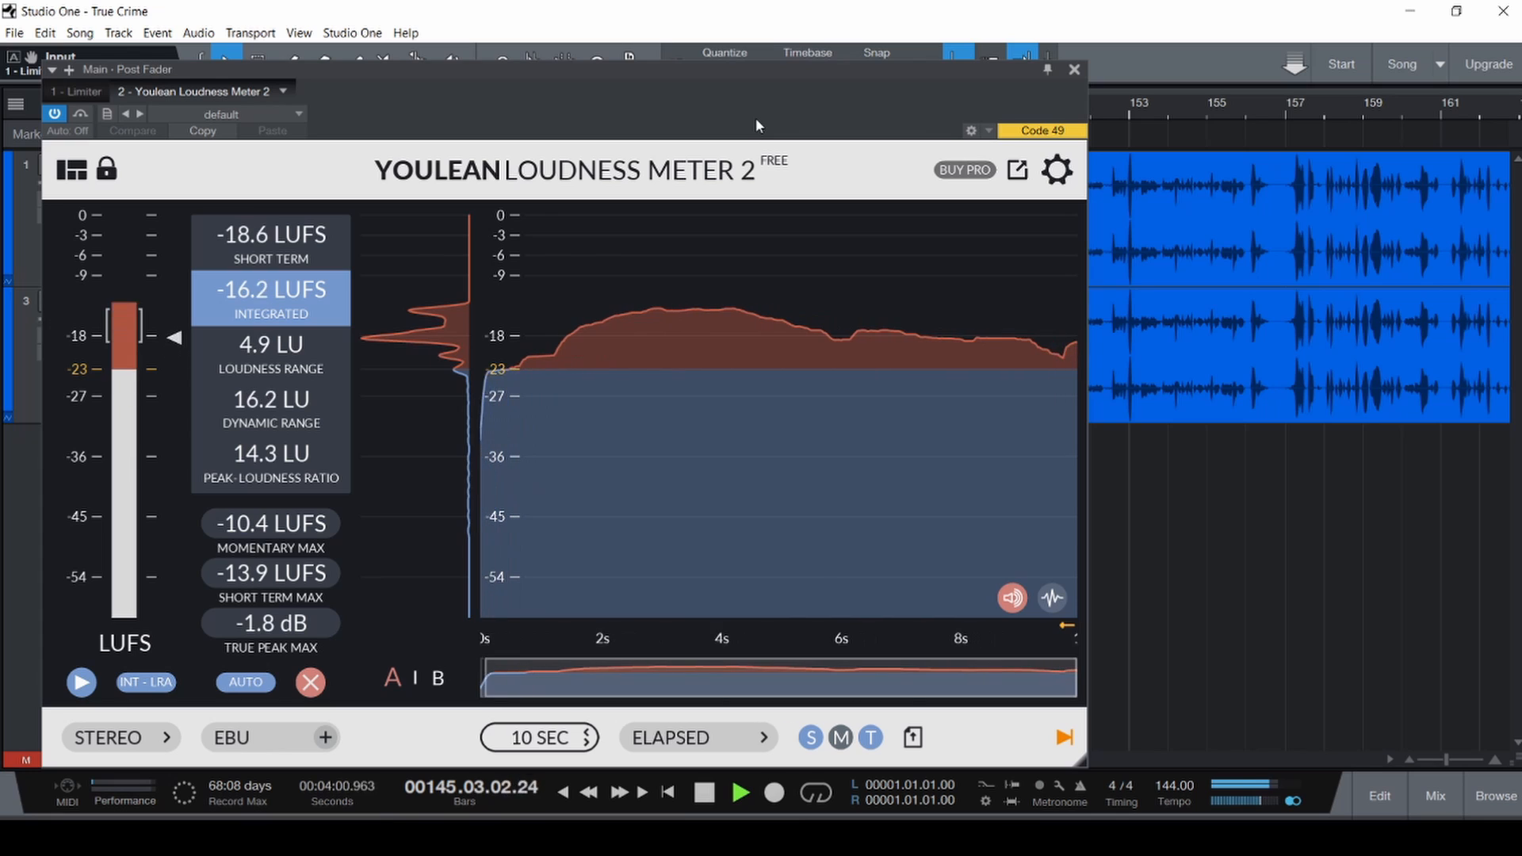
Stop playback and close the main output's Youlean Loudness Meter.
key(space)
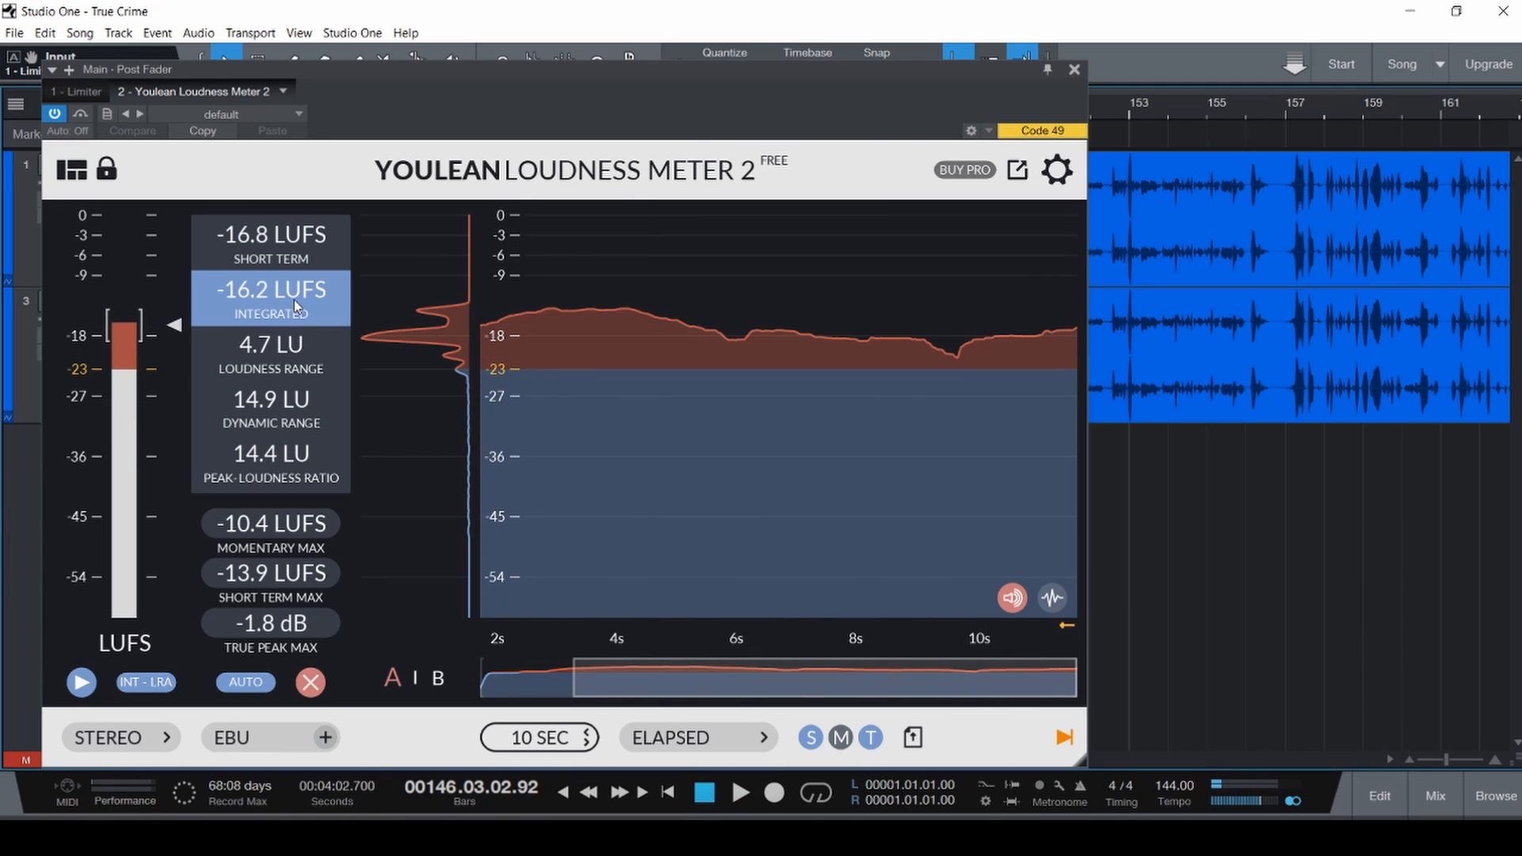
click(1072, 73)
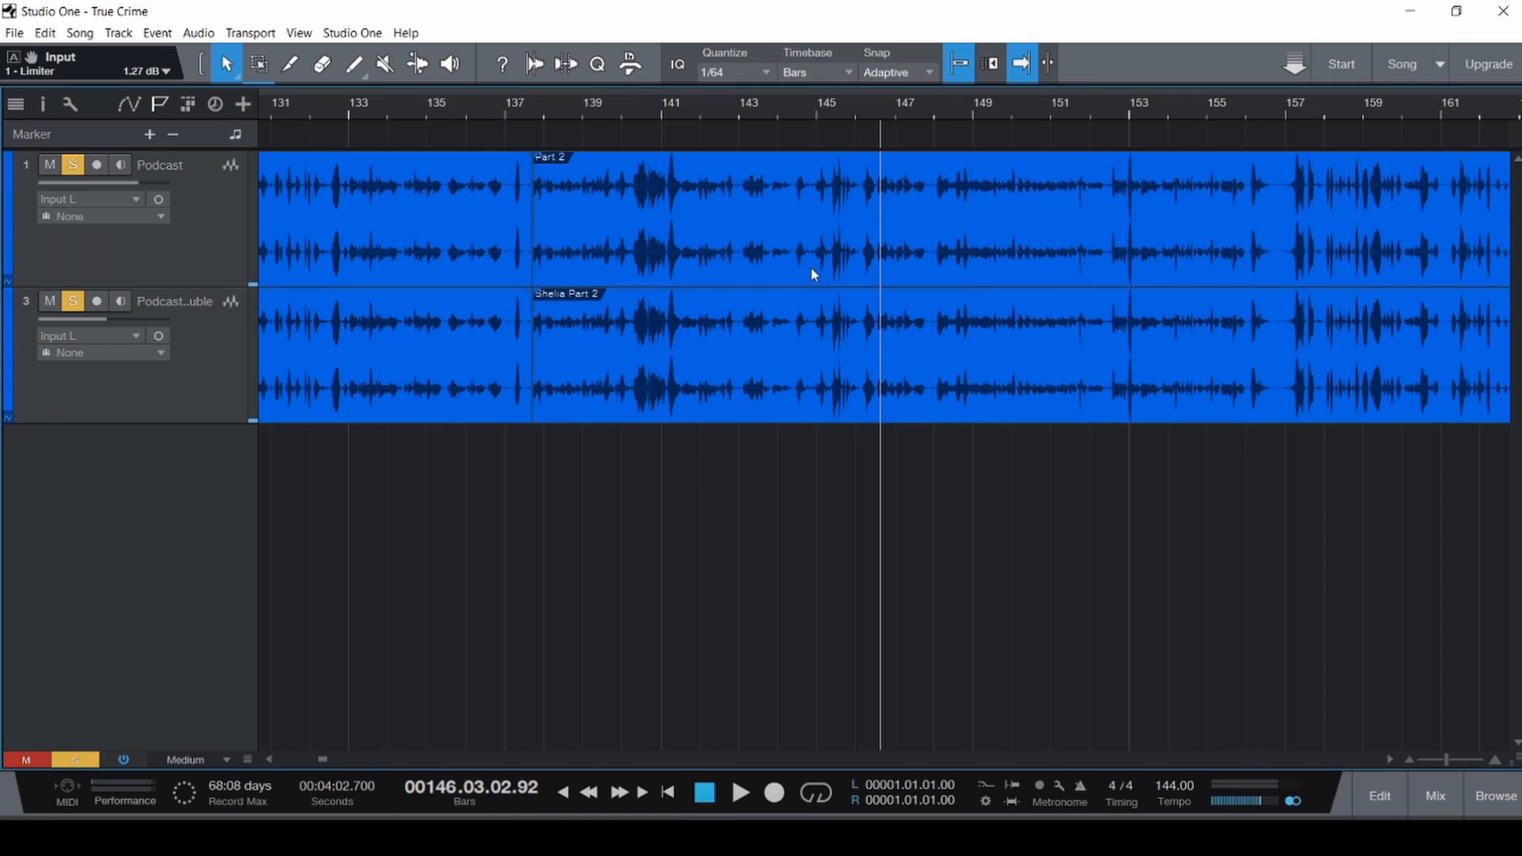
Add one mono audio track named Sound FX below the podcast tracks, using Input L and the Main output.
scroll(796, 301, down, 10)
scroll(796, 301, down, 5)
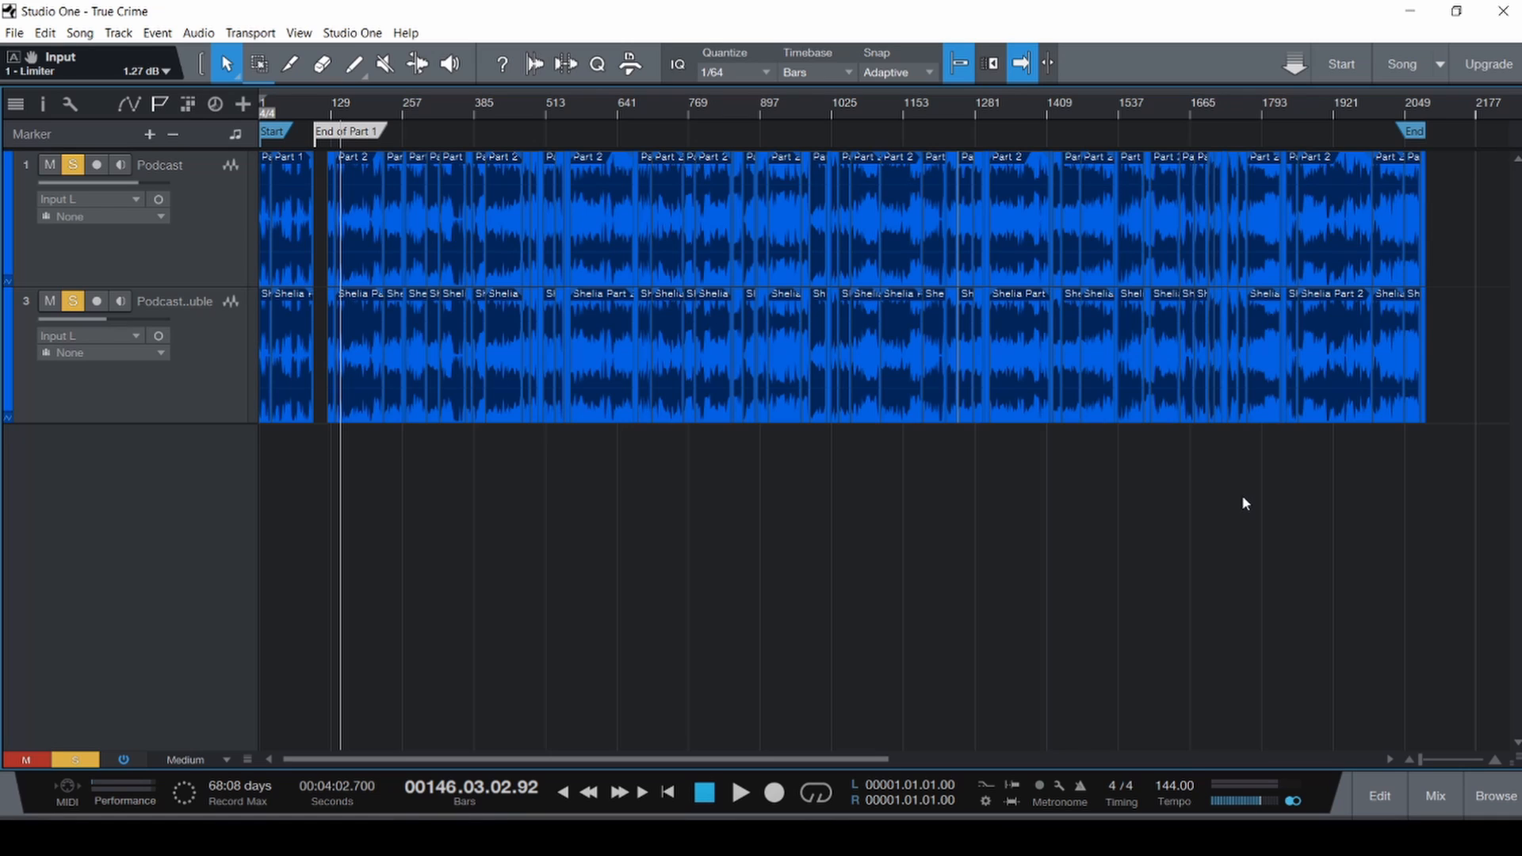
key(t)
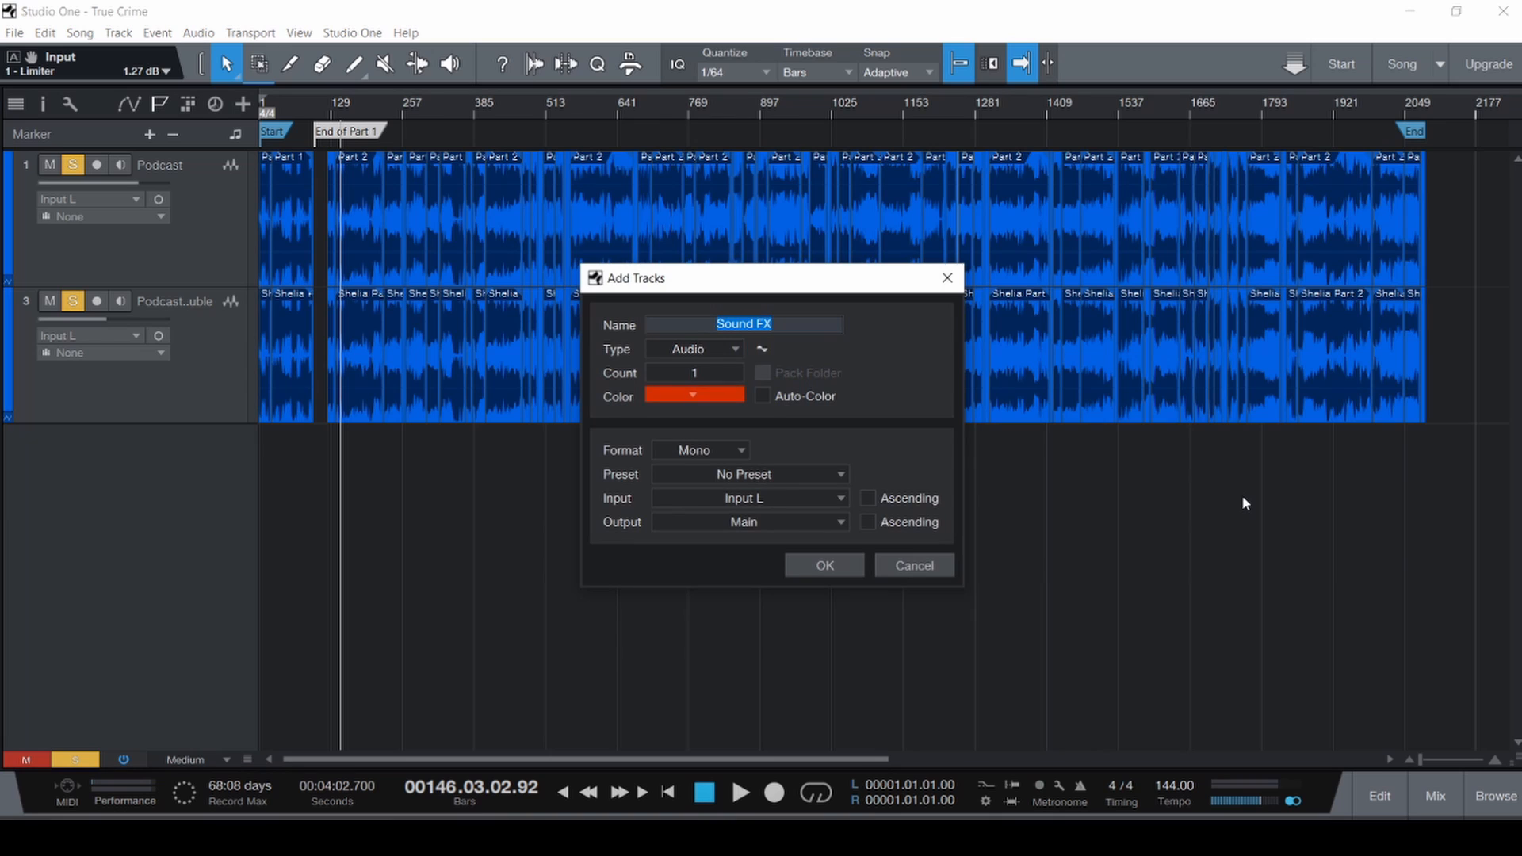
key(Return)
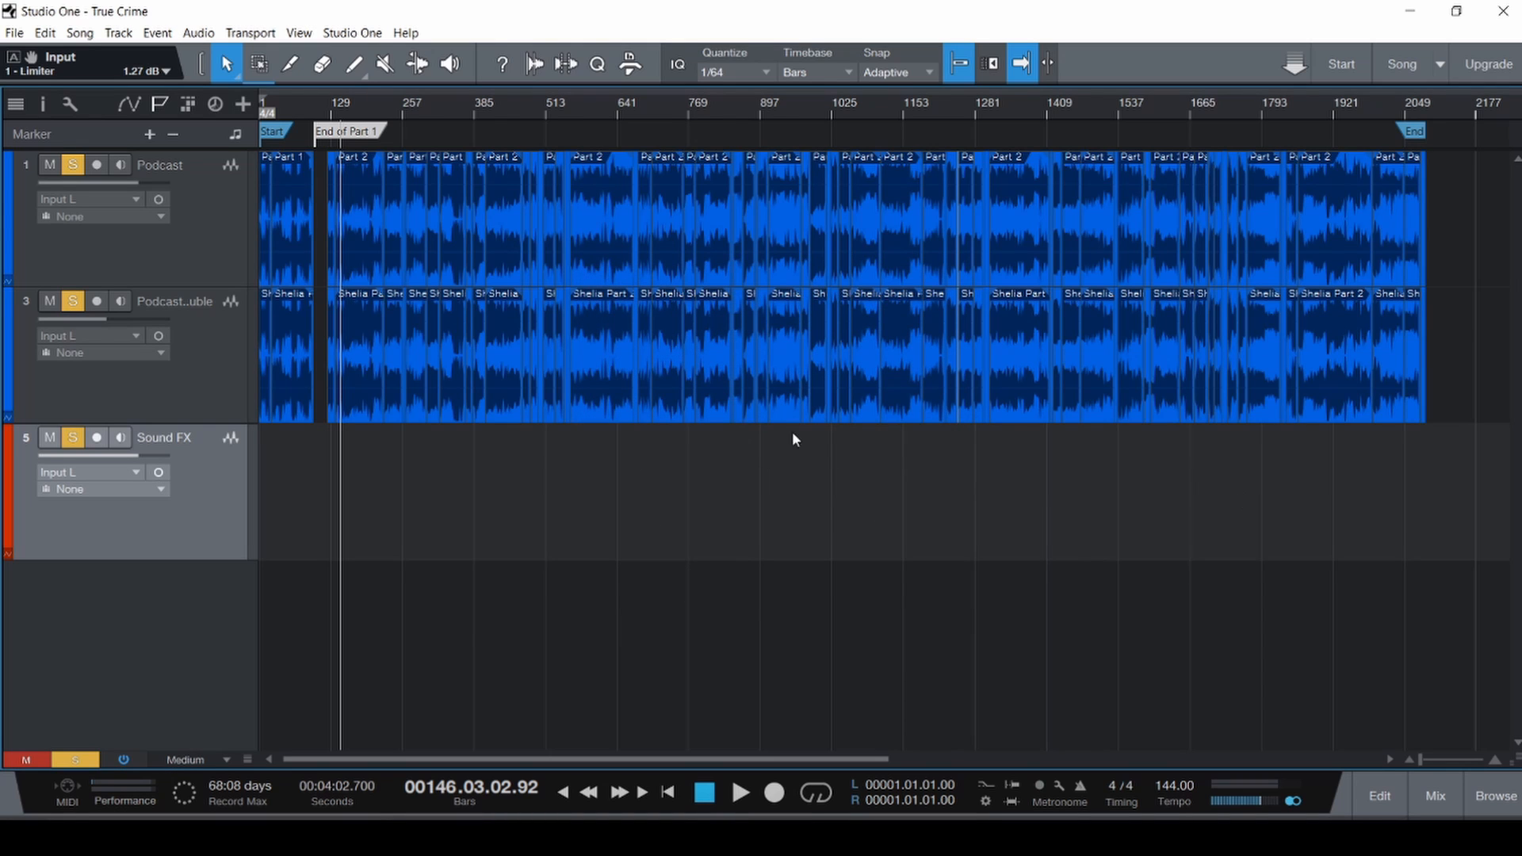
Import Desert Birds-03 from the Desert Birds folder in Sound Samples and place it on the Sound FX track at about bar 487.
key(ctrl+shift+o)
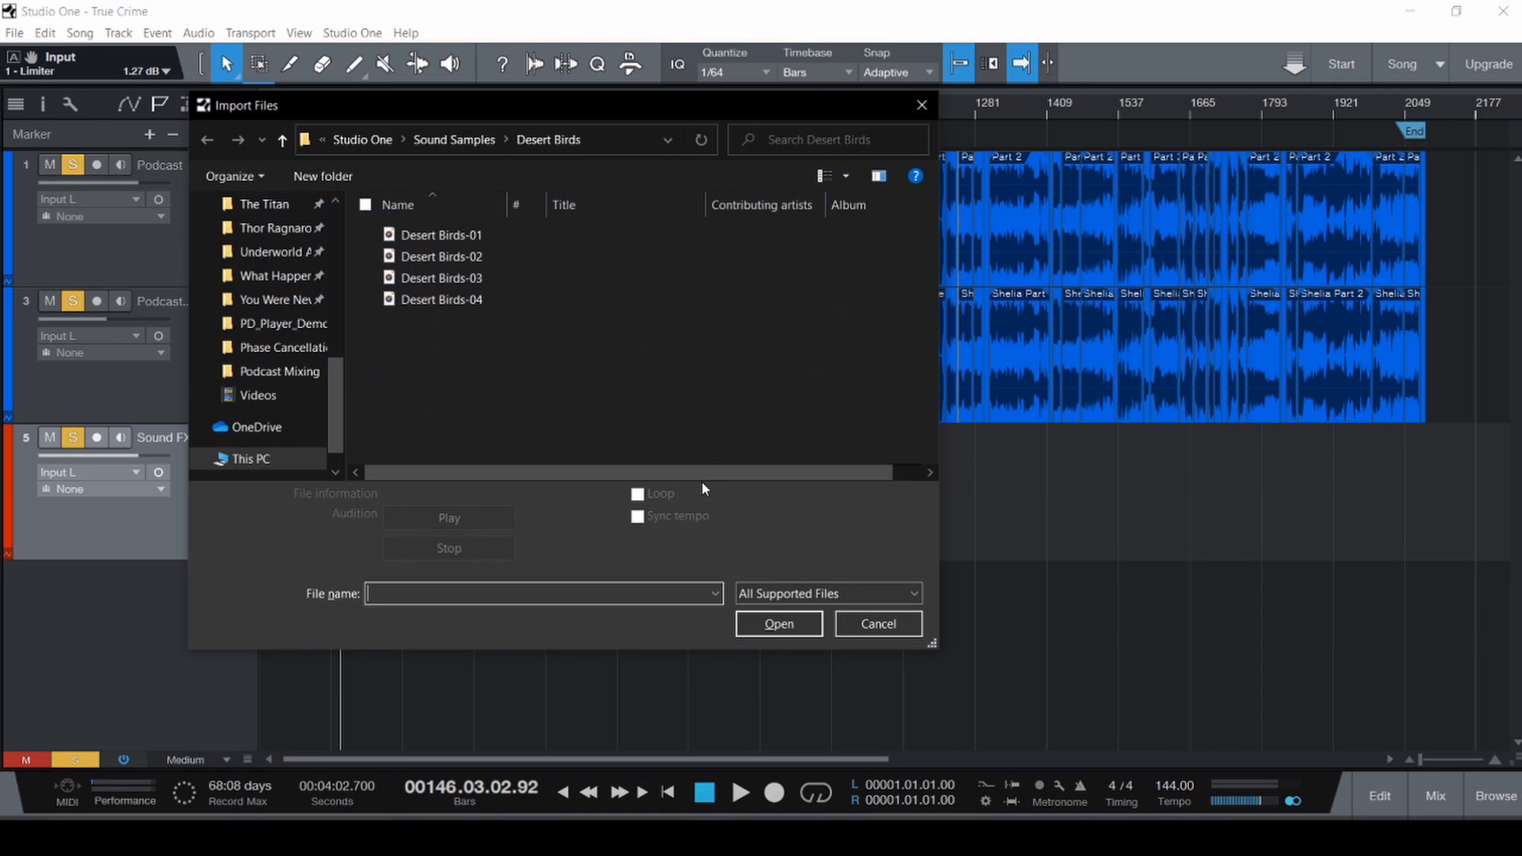
click(438, 140)
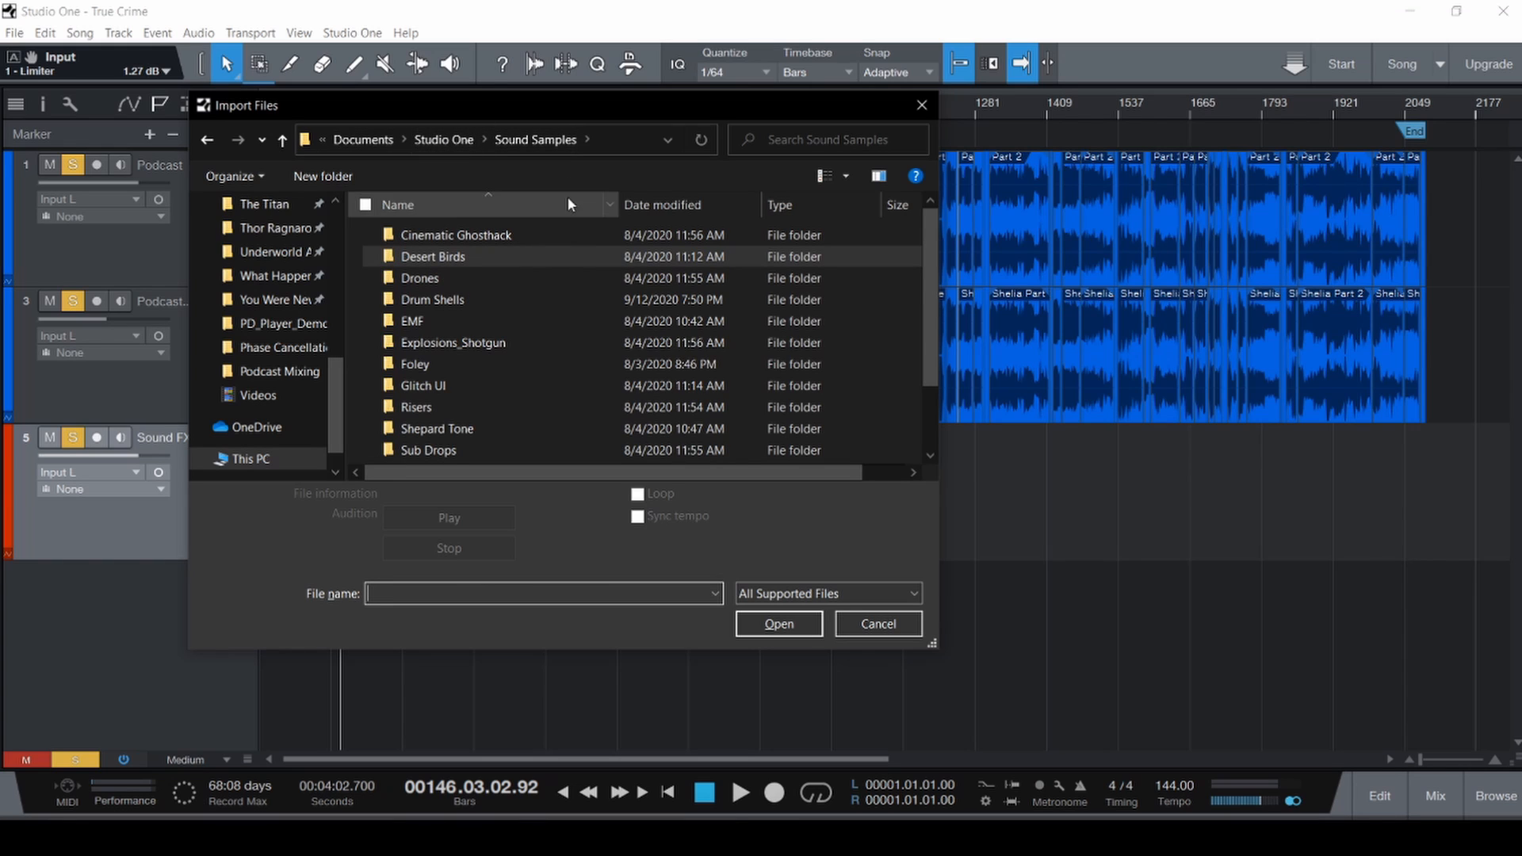
scroll(558, 302, down, 2)
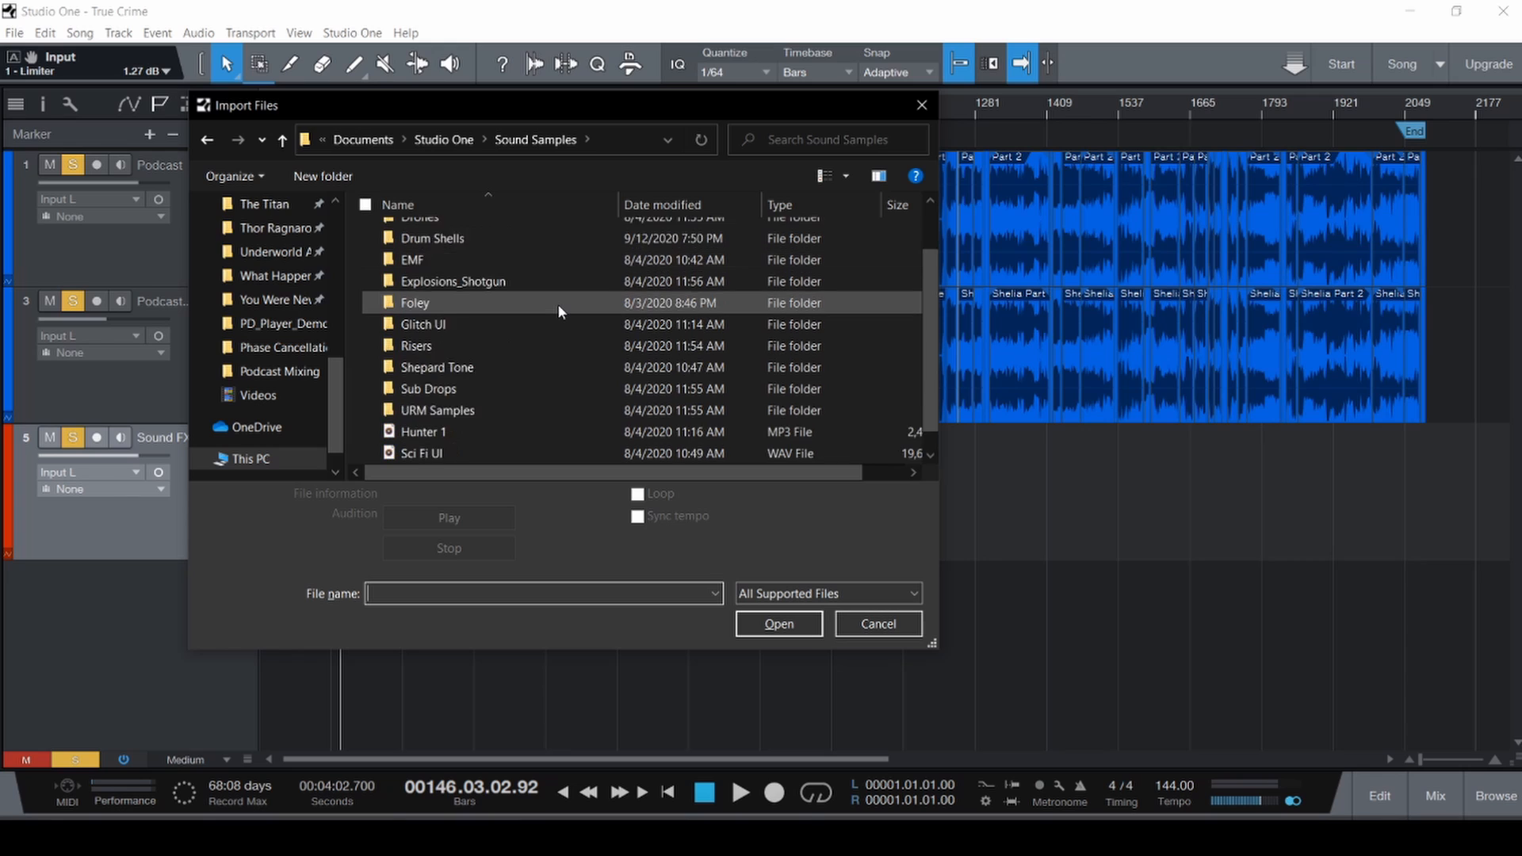
scroll(561, 303, up, 2)
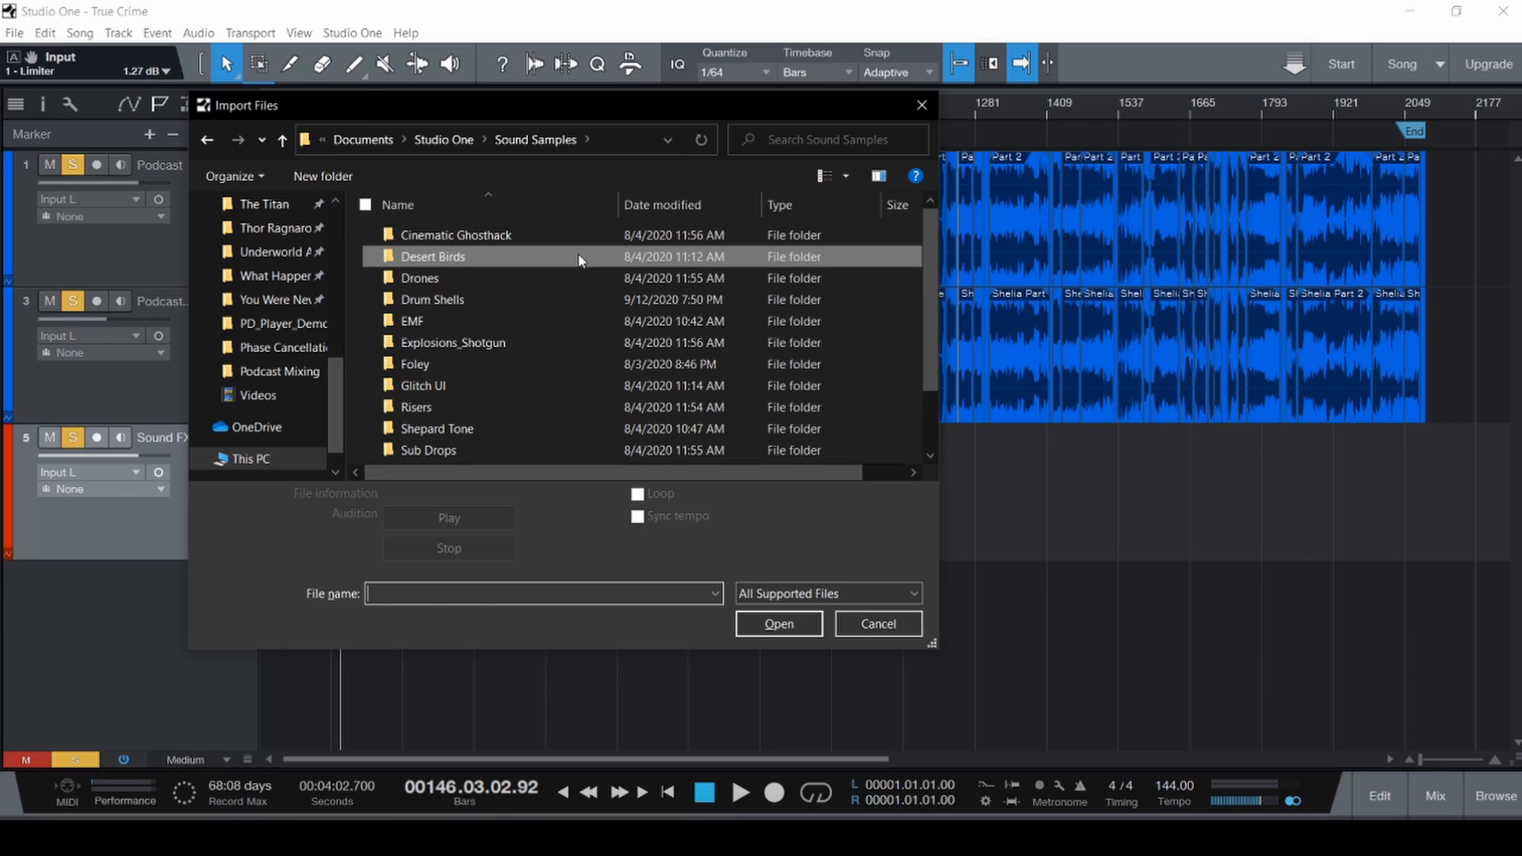
click(568, 362)
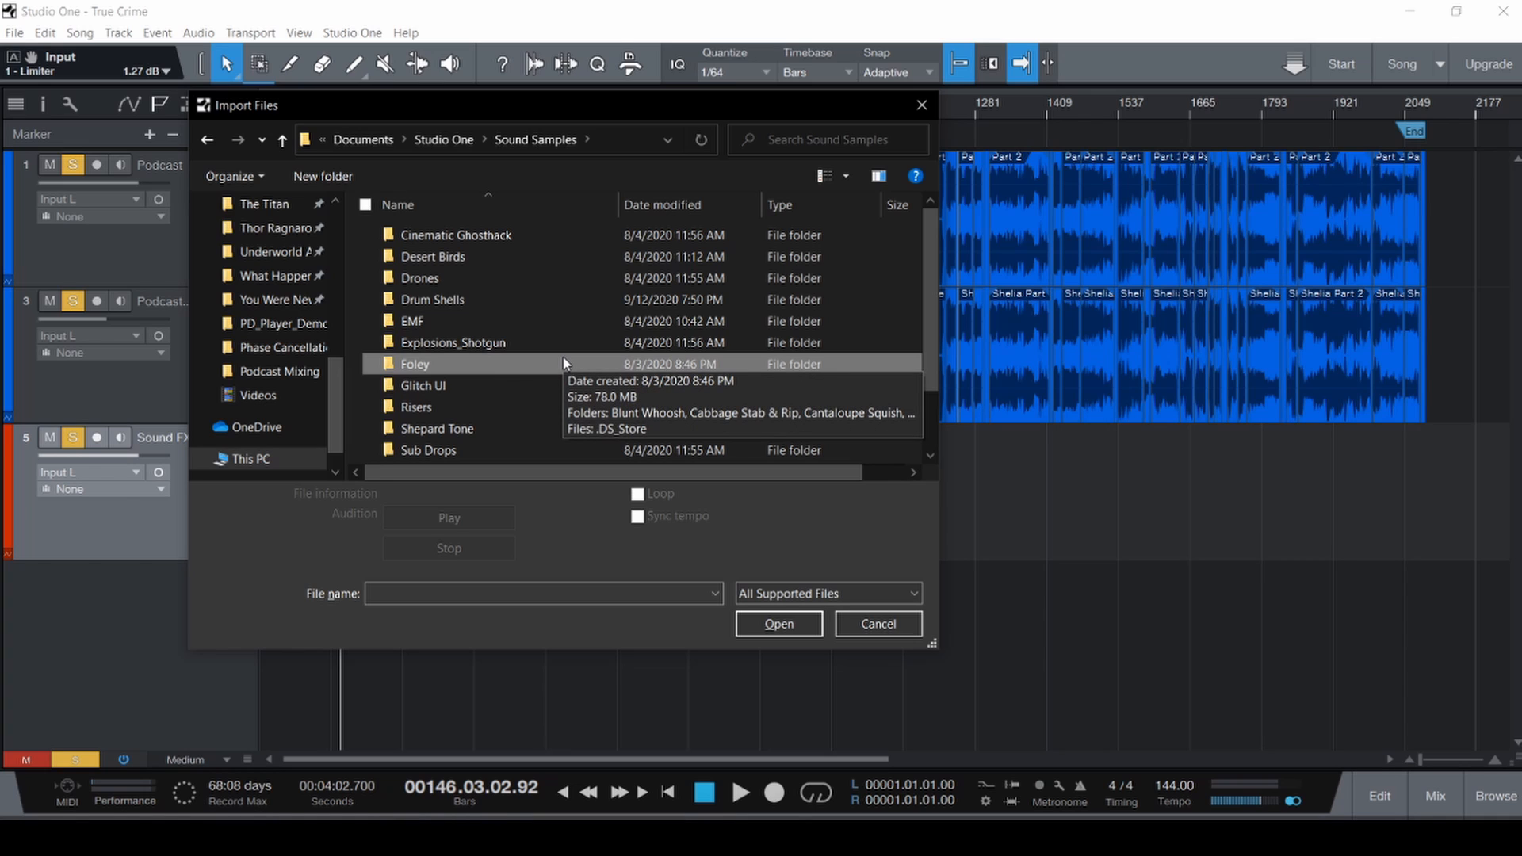
click(523, 257)
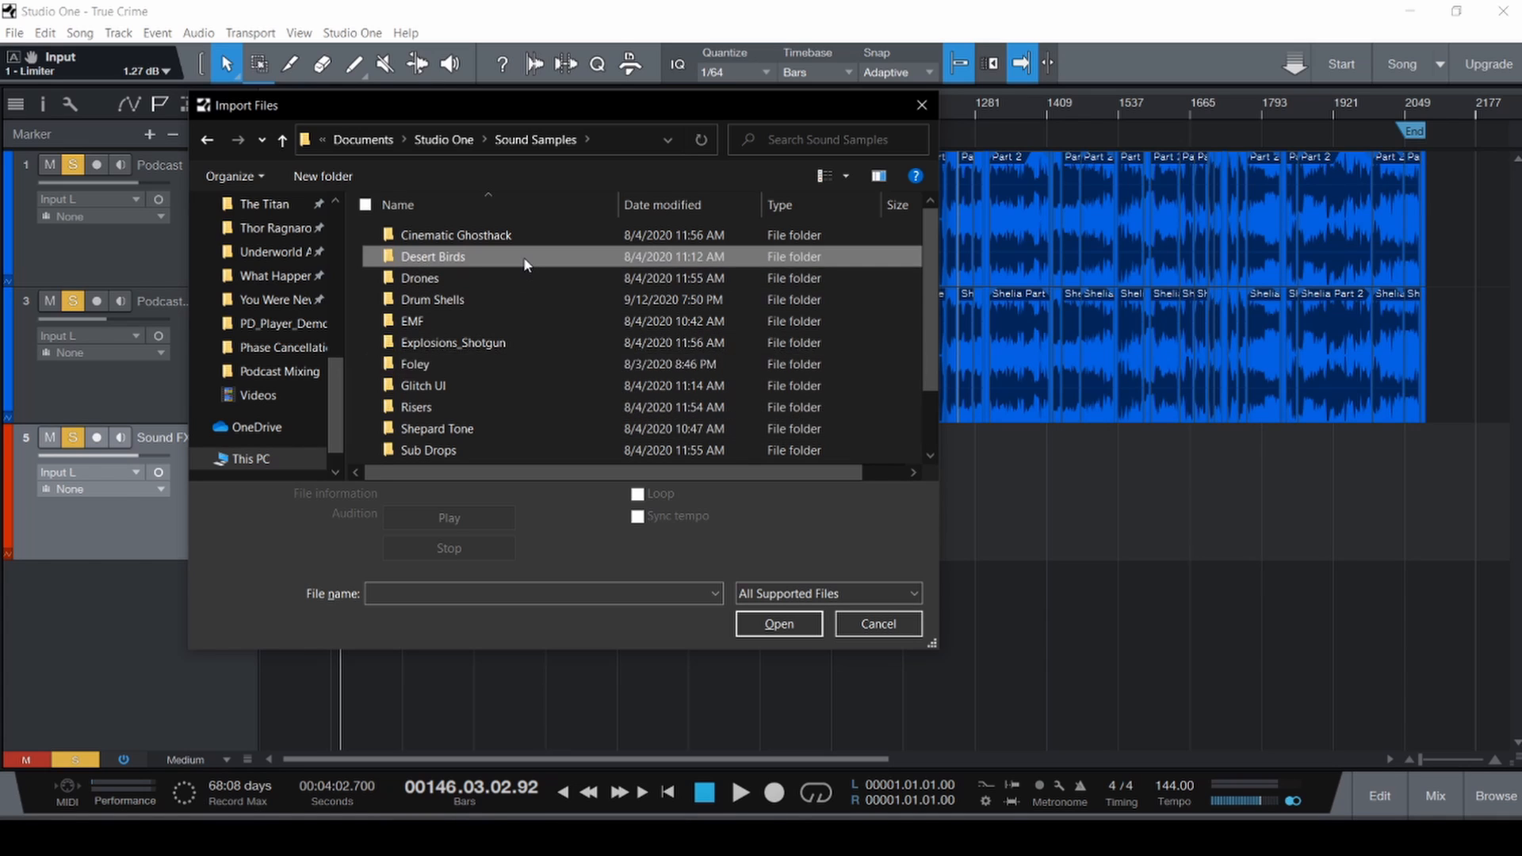
double_click(523, 257)
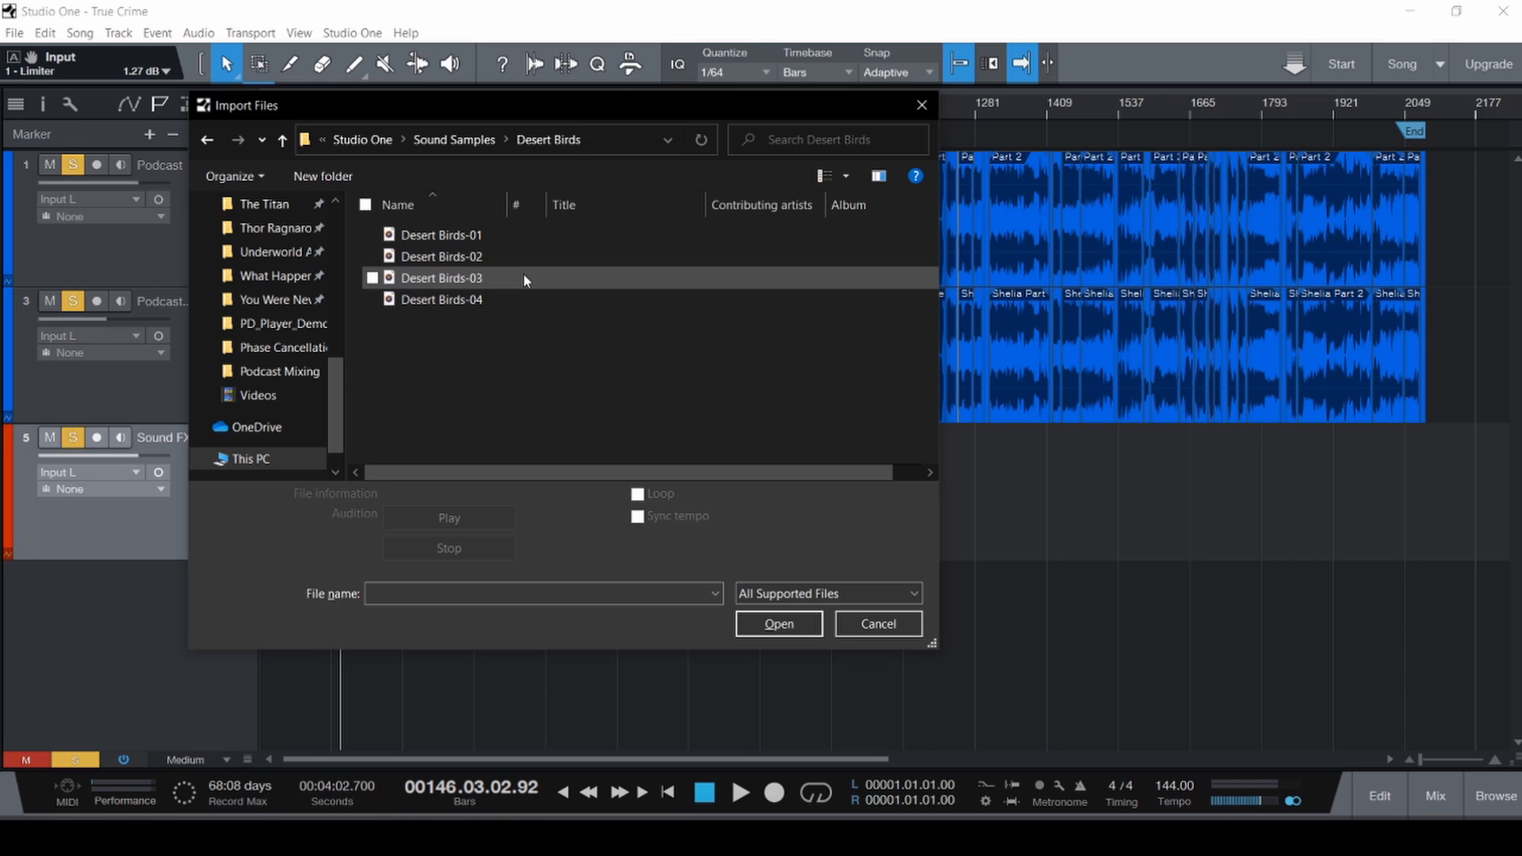
click(523, 276)
double_click(523, 276)
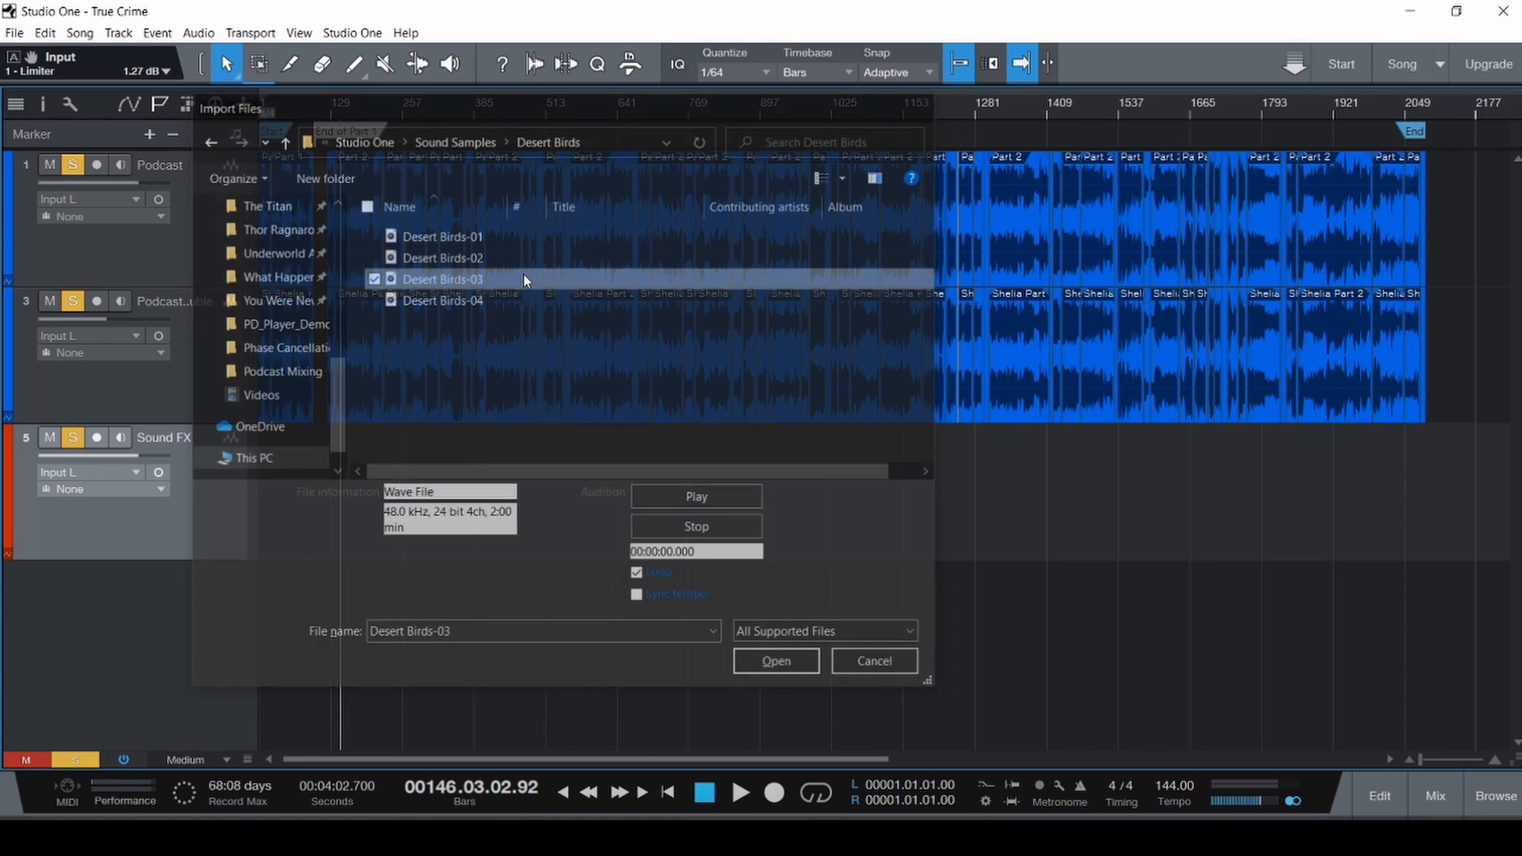
drag(354, 535, 539, 529)
scroll(539, 529, up, 5)
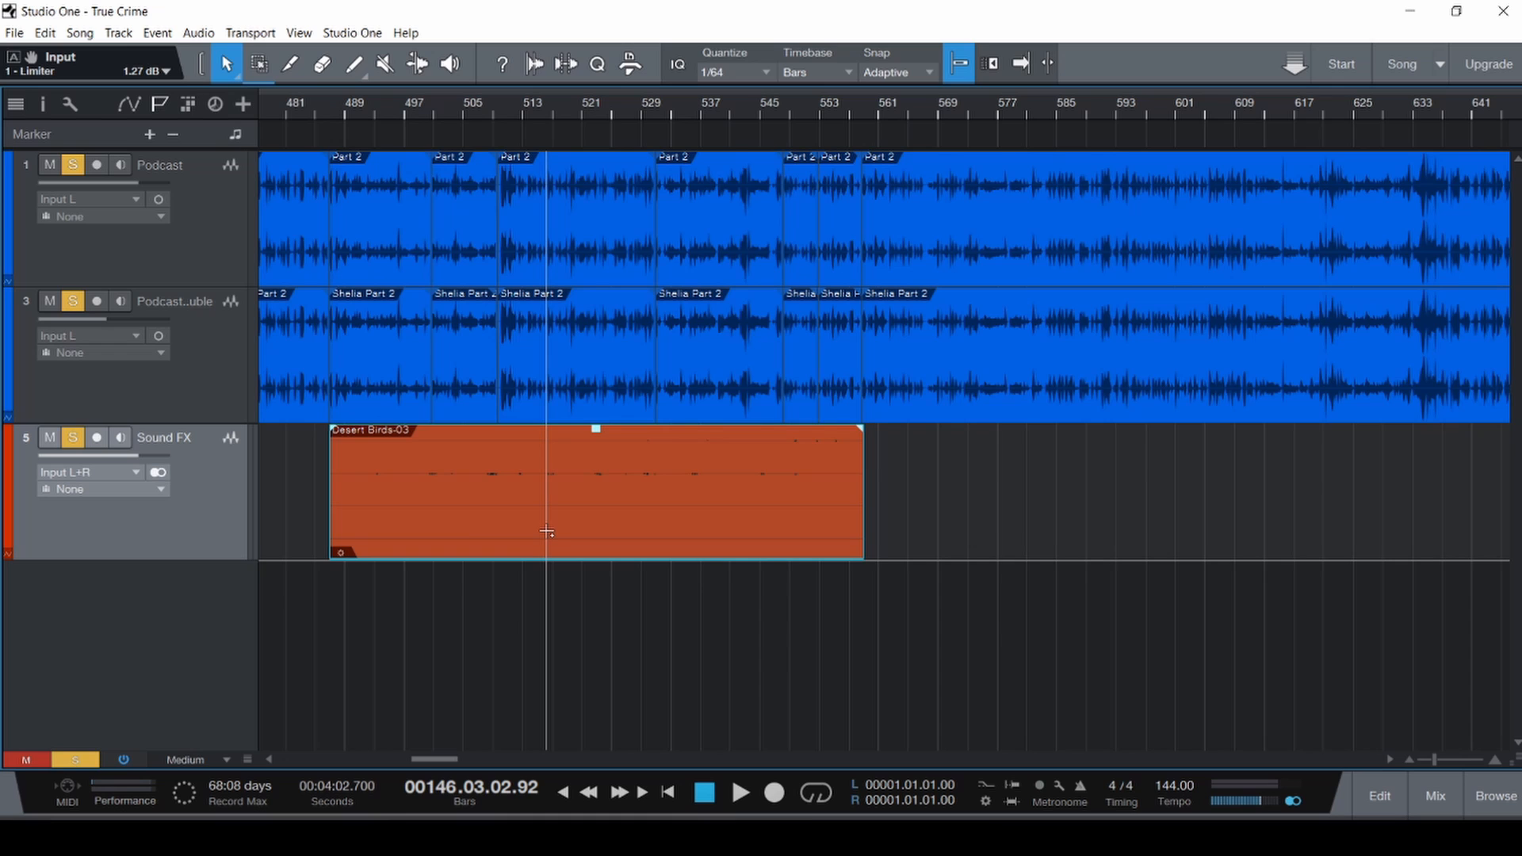
Clear all track solos and mutes and save the song.
key(ctrl+shift+s)
key(ctrl+shift+m)
key(ctrl+s)
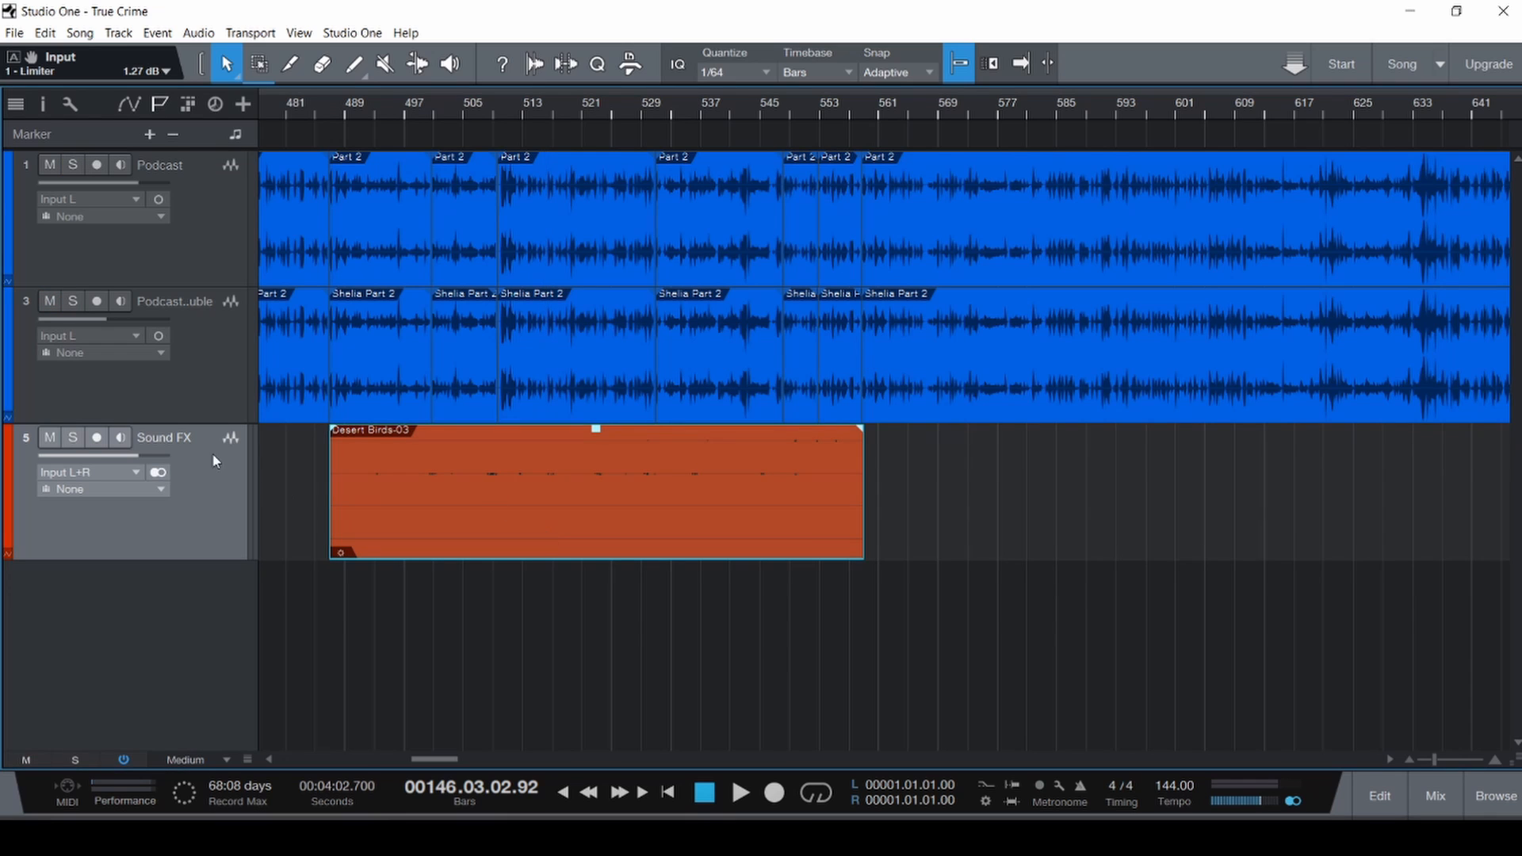
Solo the Sound FX track and play the Desert Birds-03 clip from just before its start, around bar 485.
click(72, 437)
scroll(317, 503, up, 3)
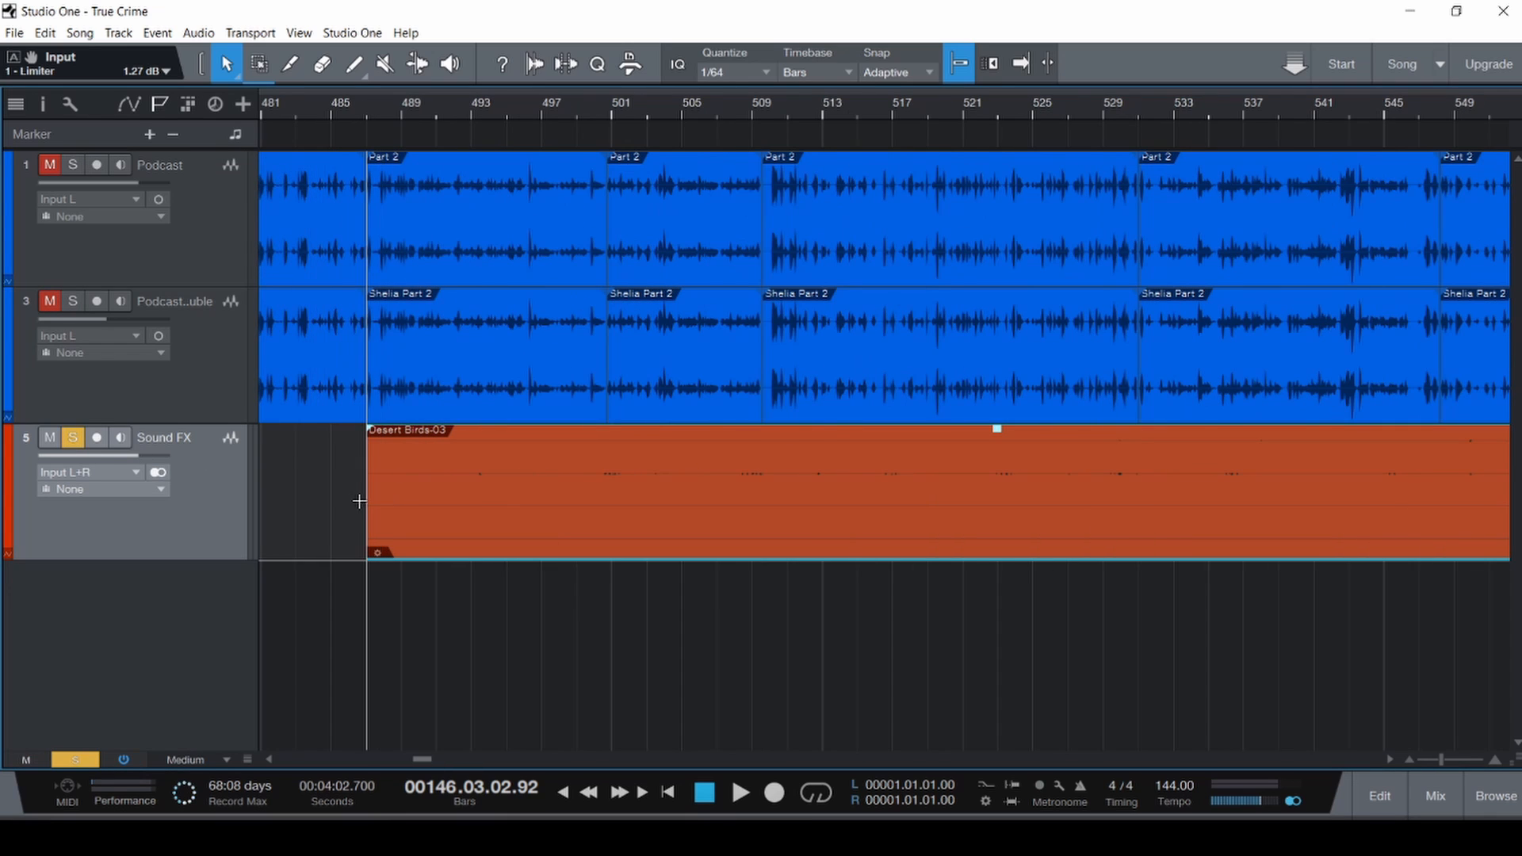
click(341, 506)
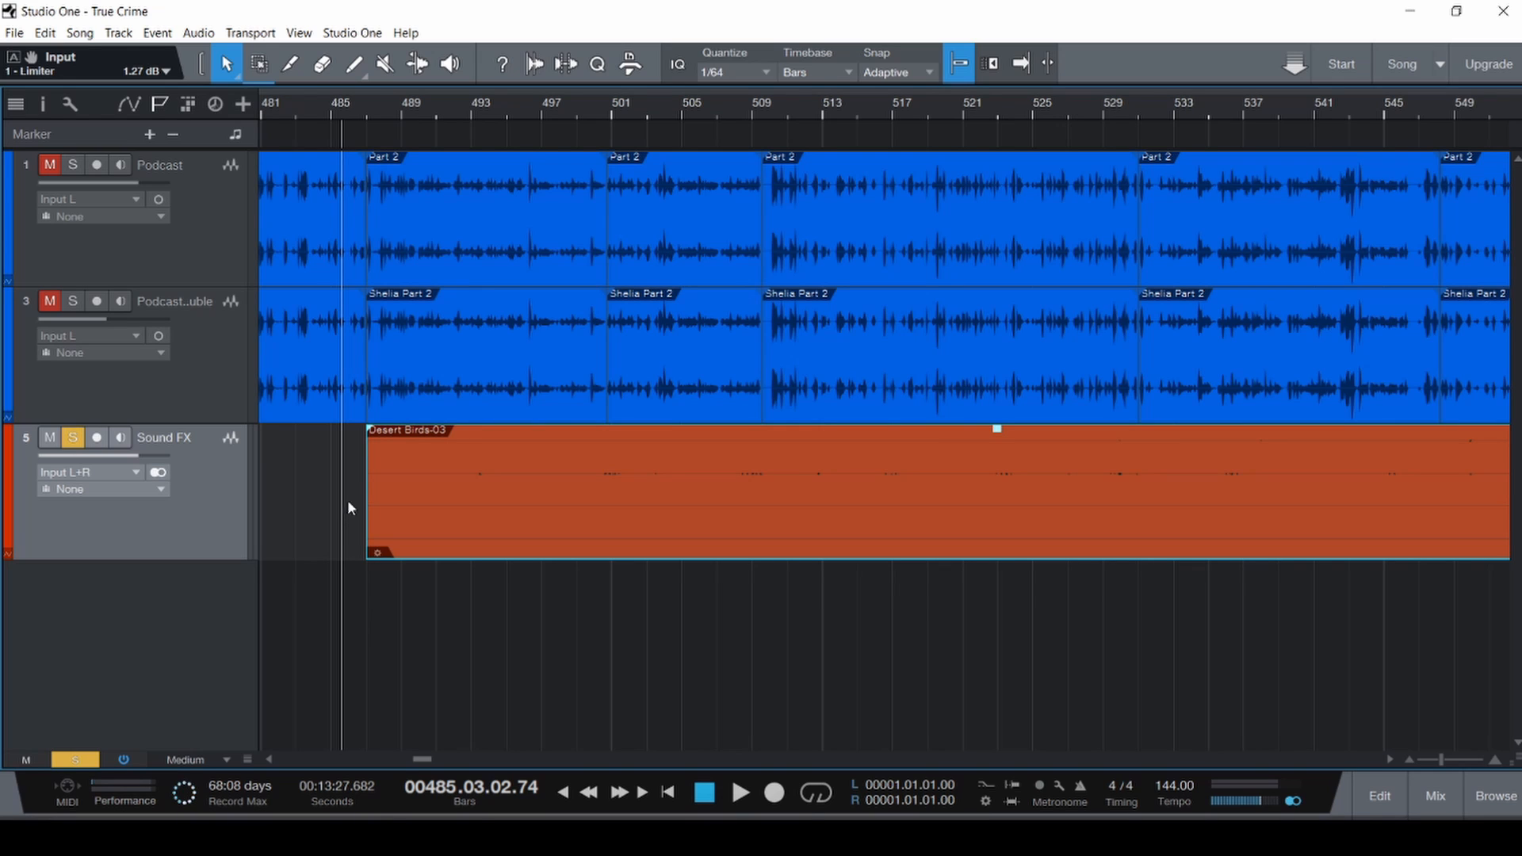
key(space)
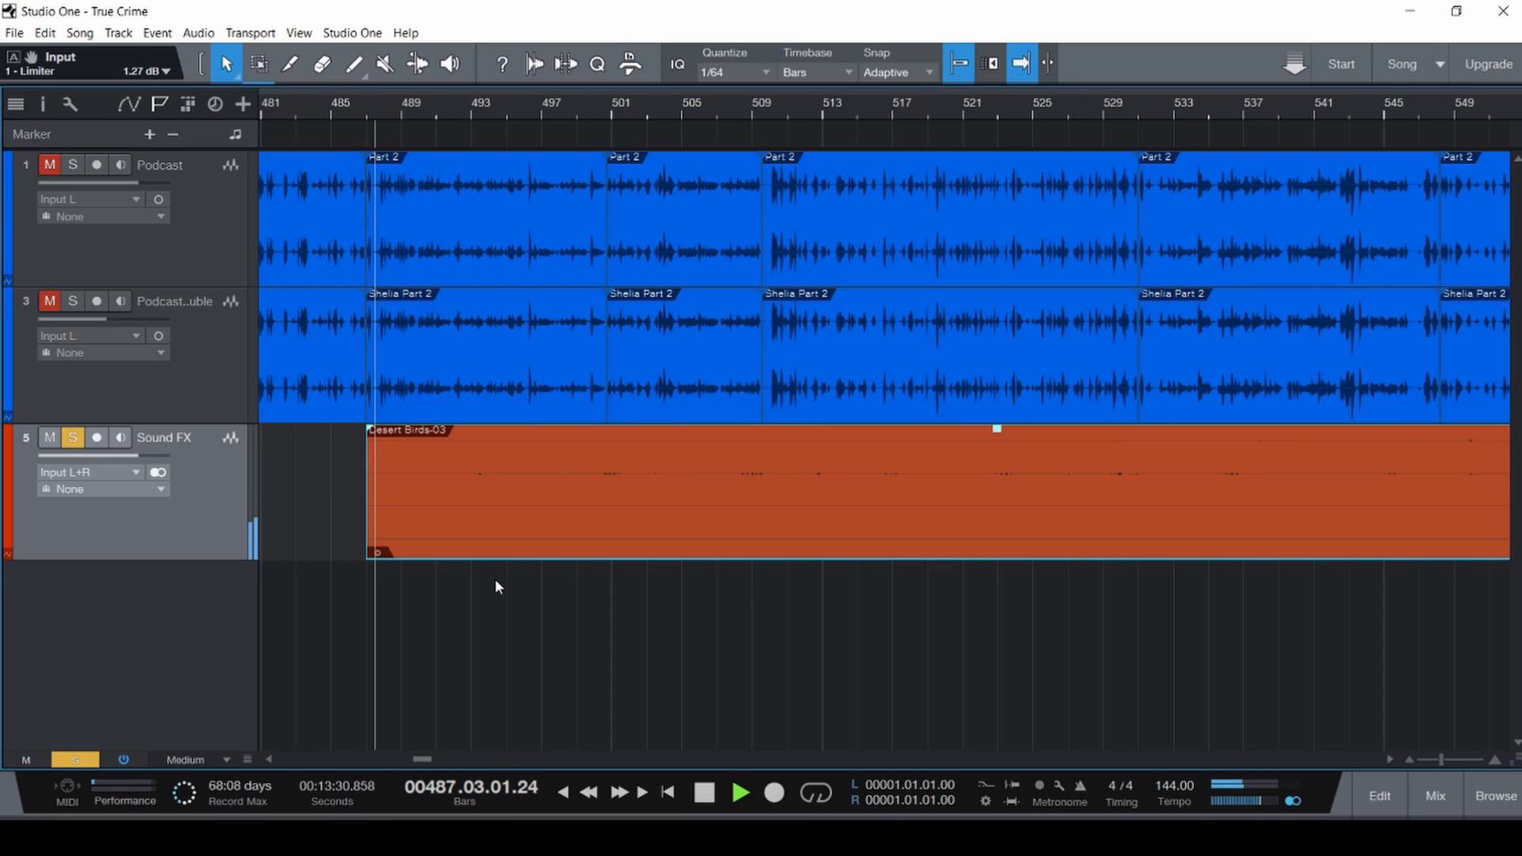
Insert FabFilter Pro-Q 3 on the Sound FX channel and examine the bird clip's frequency spectrum before stopping playback.
key(F3)
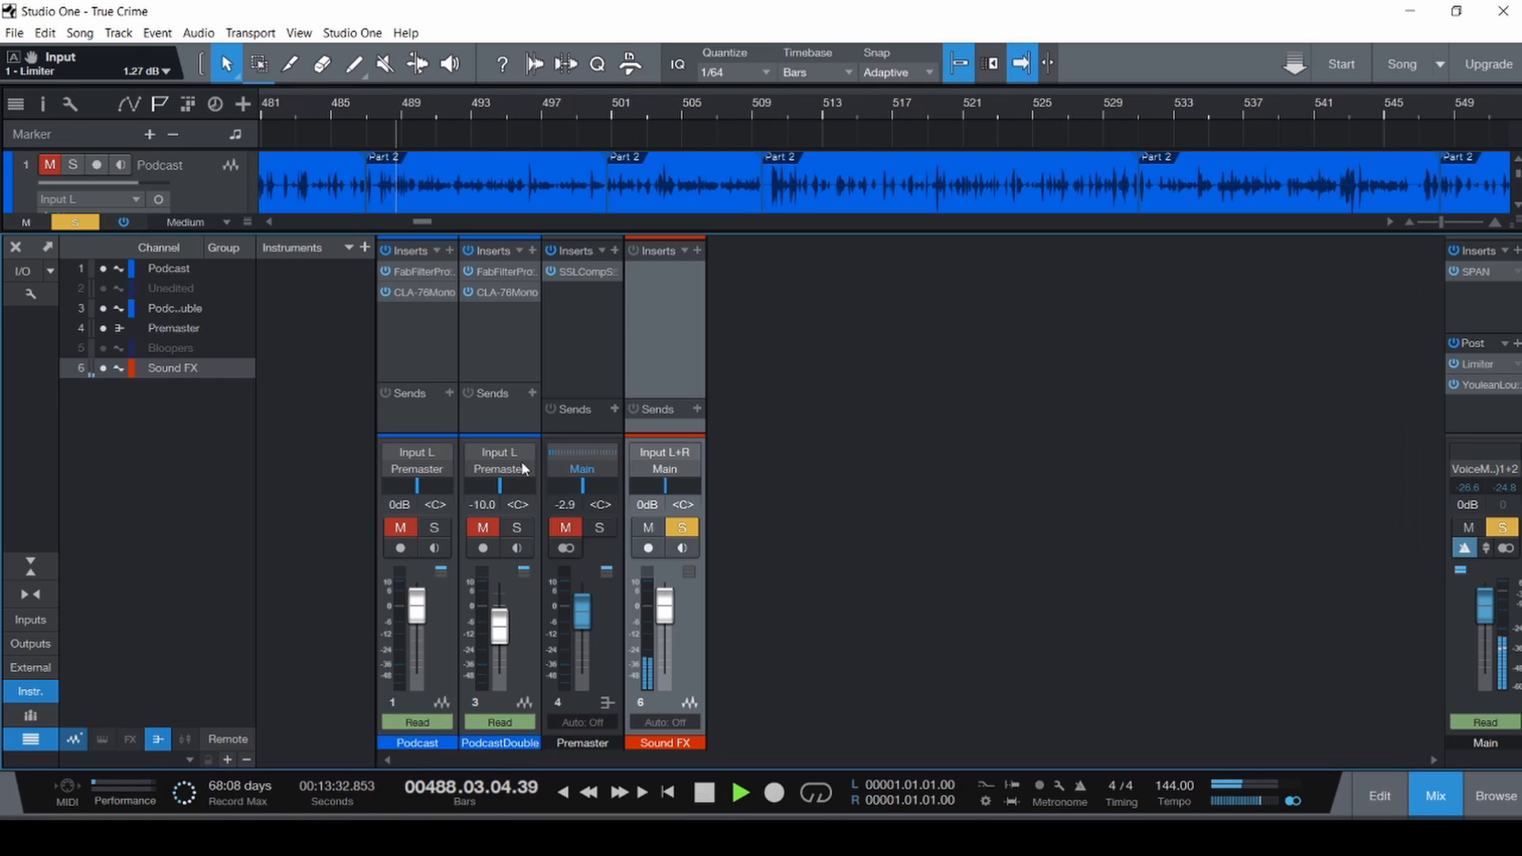
click(696, 277)
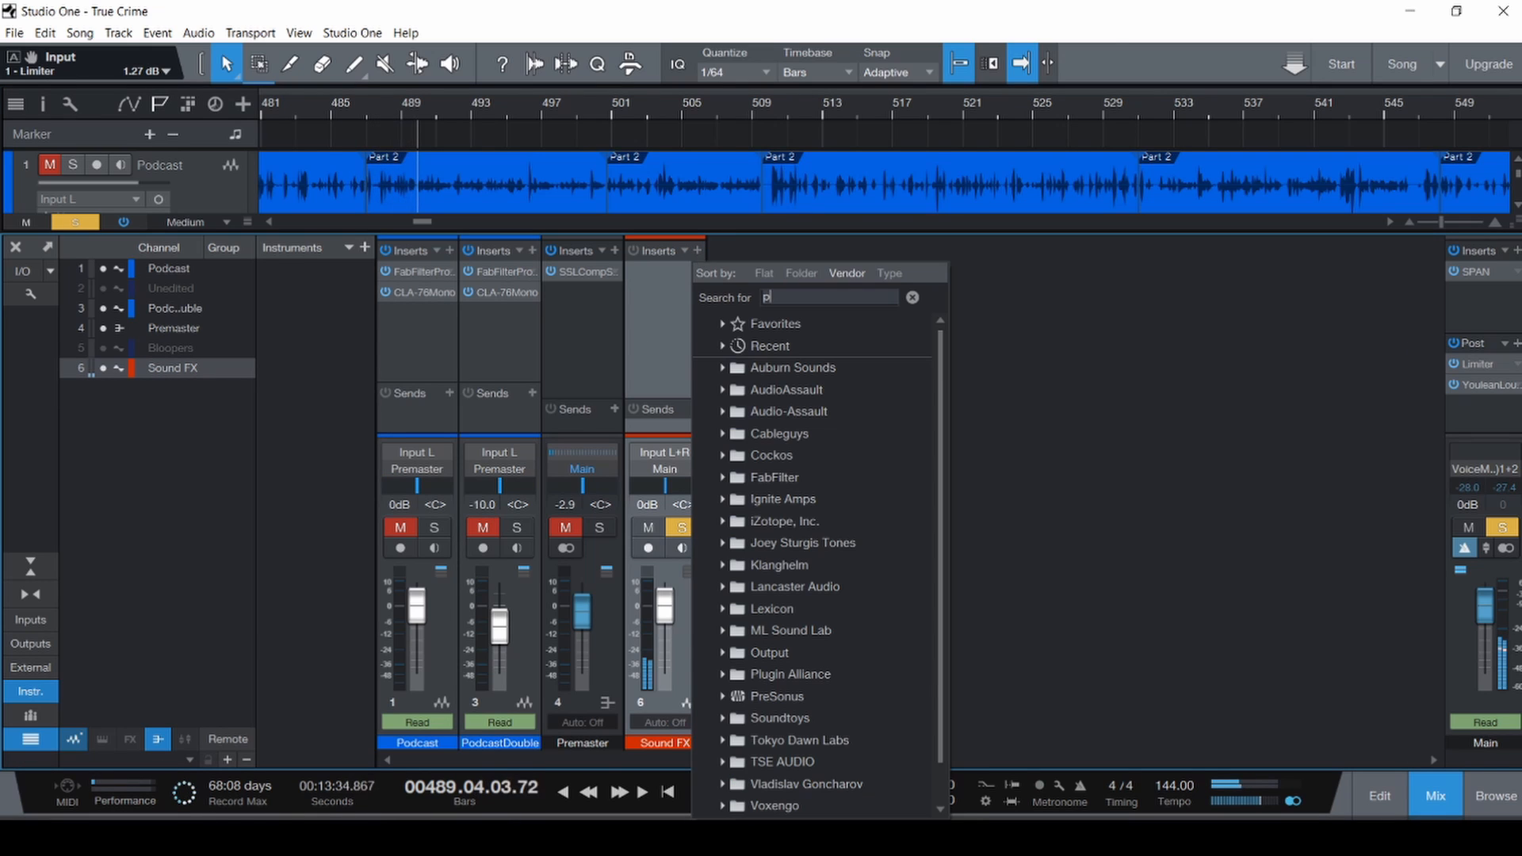
text(pro)
key(Down)
key(Down)
key(Down)
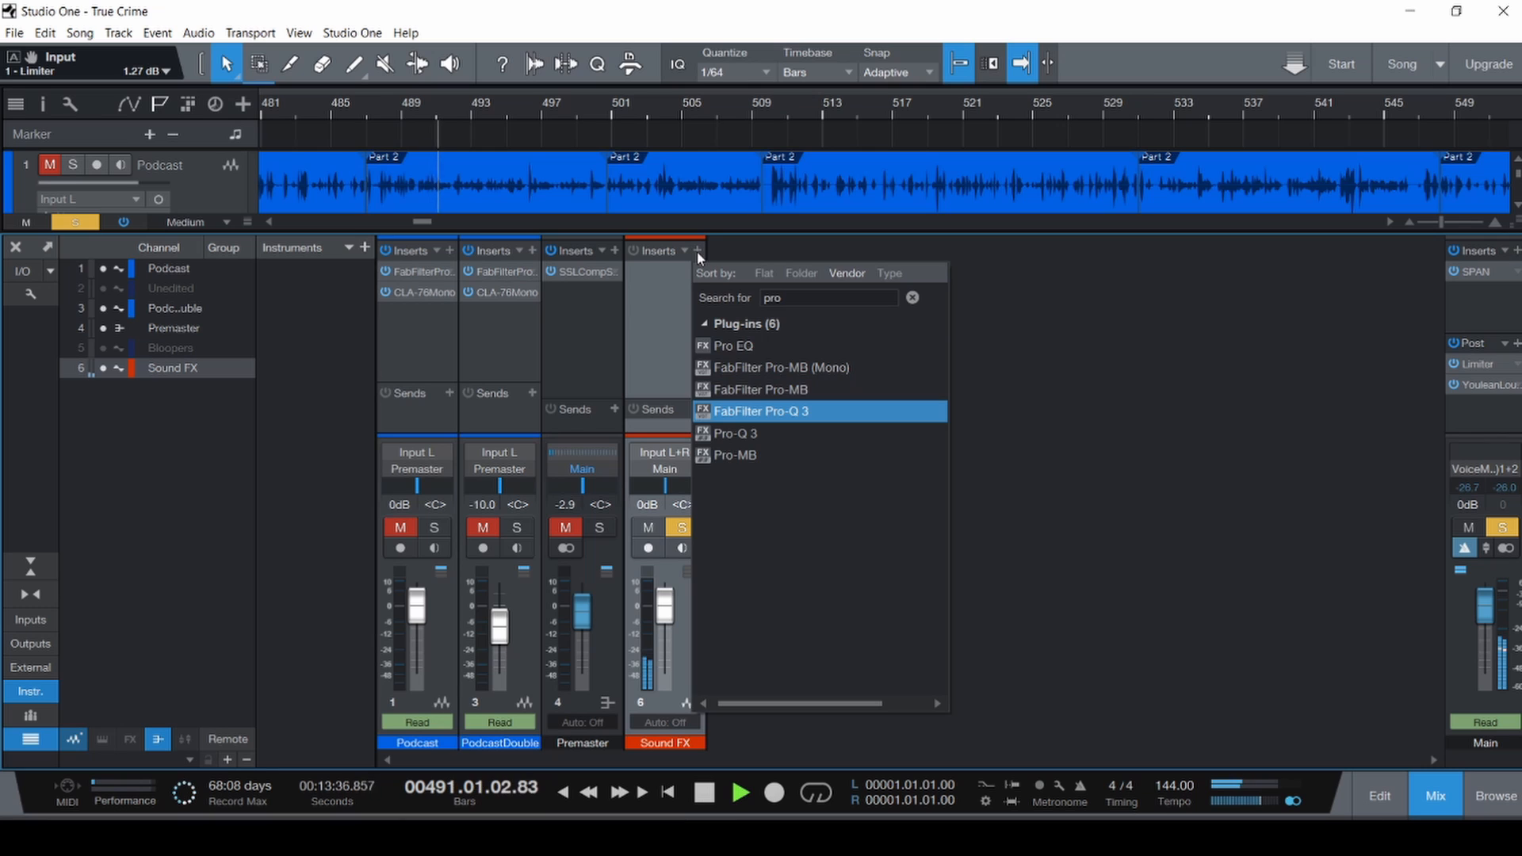
key(Return)
drag(547, 82, 769, 78)
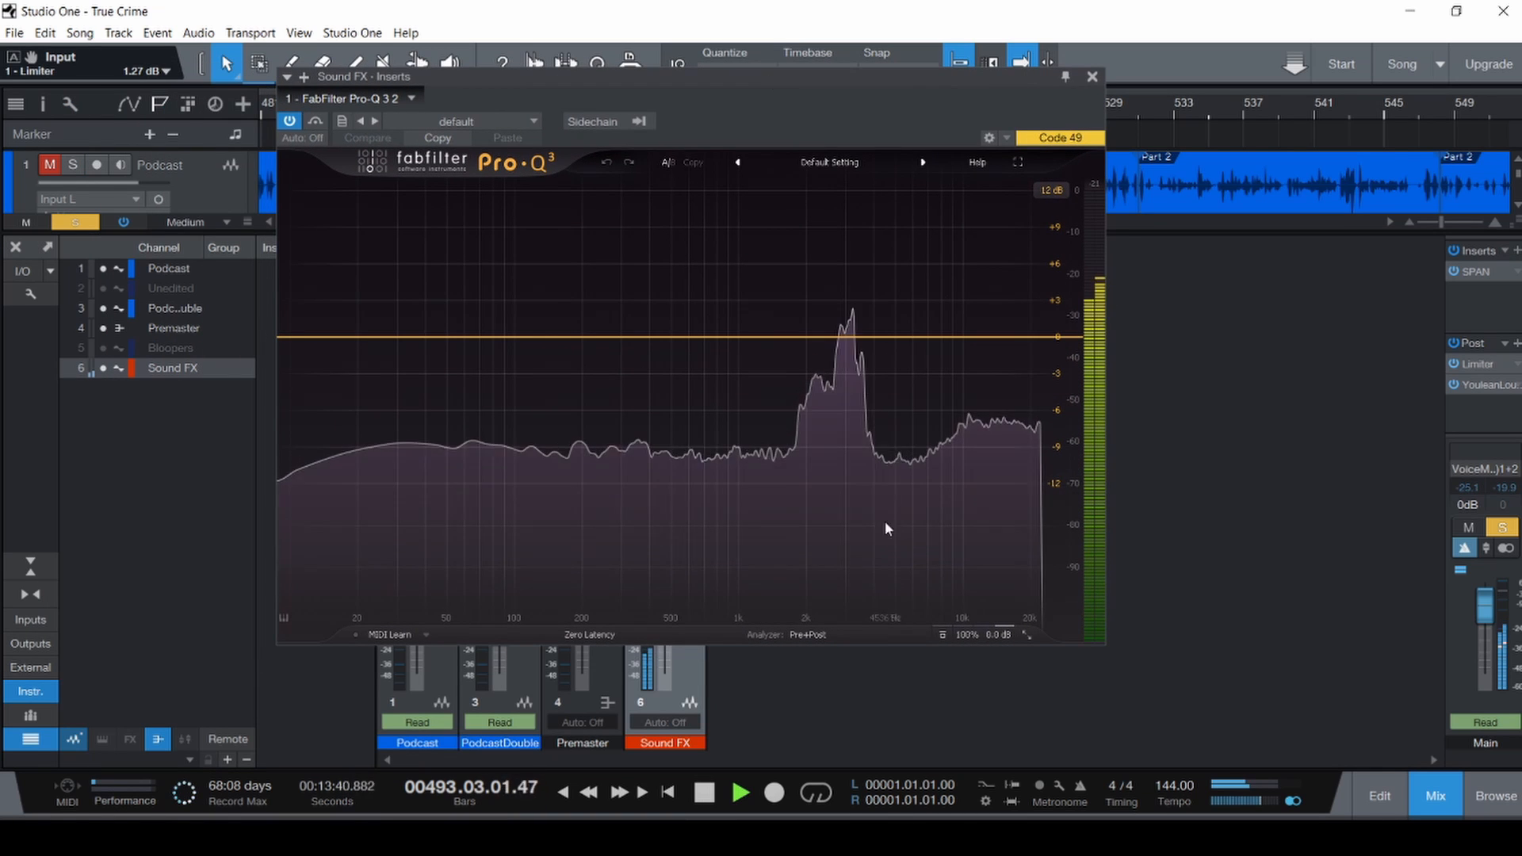
mouse_move(846, 558)
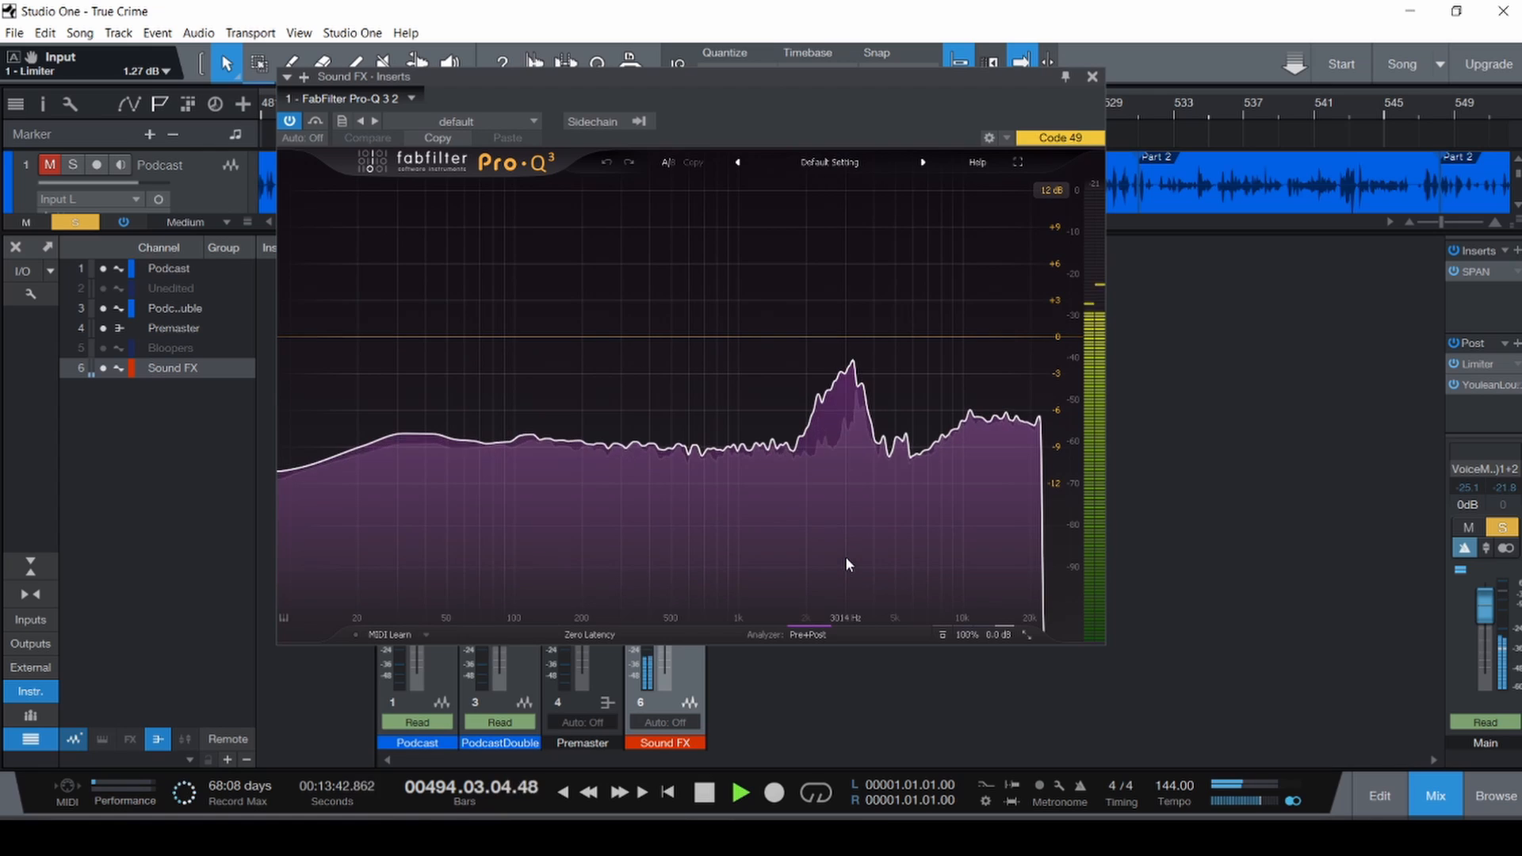
key(space)
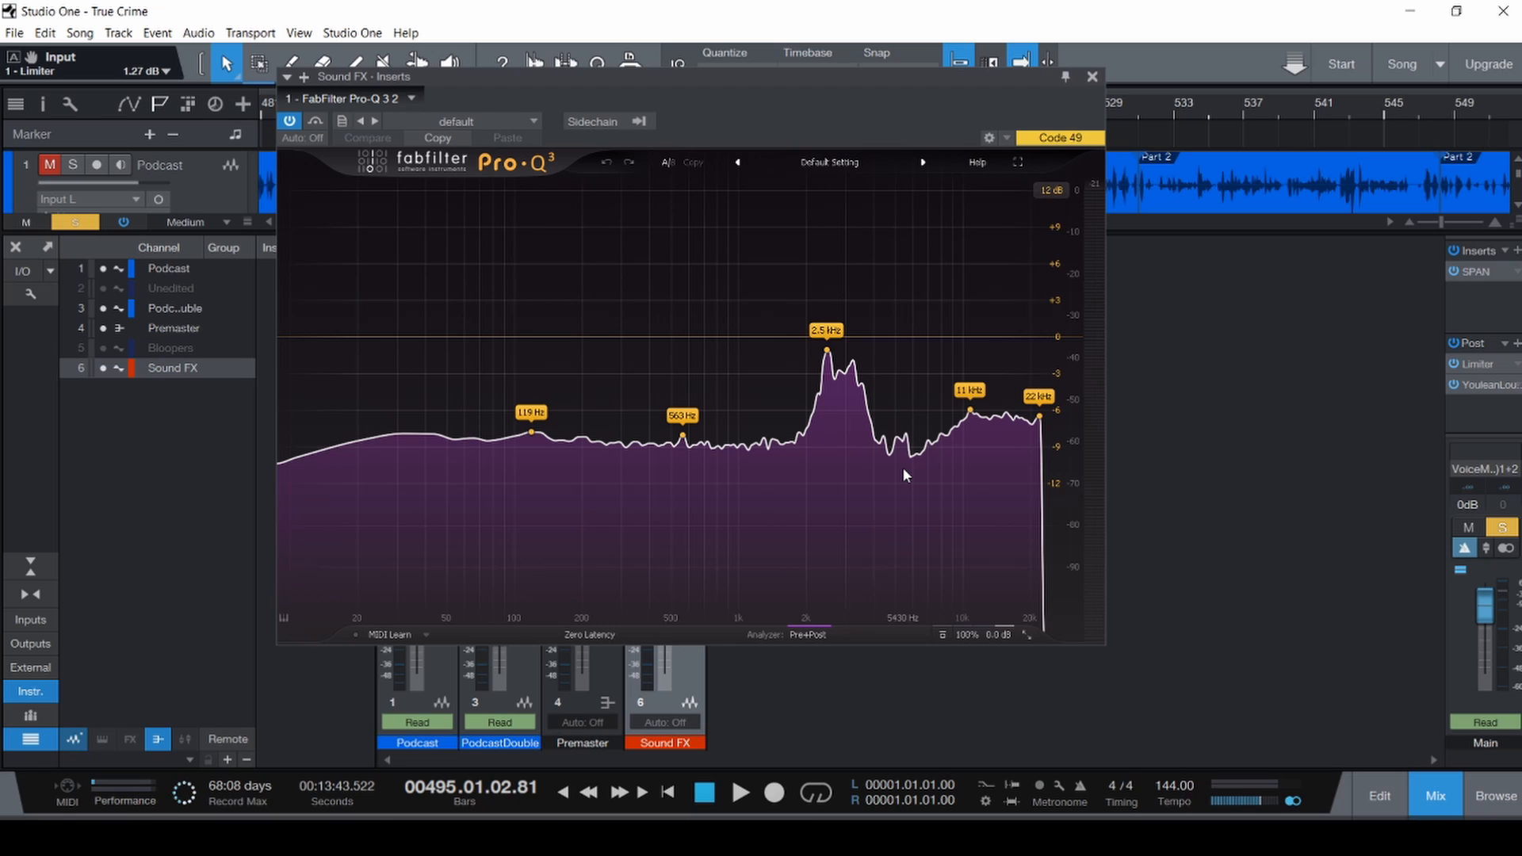
Resume playback and add a 24 dB/oct low cut at about 2559 Hz in Pro-Q 3, with its Q reset to 1.
key(space)
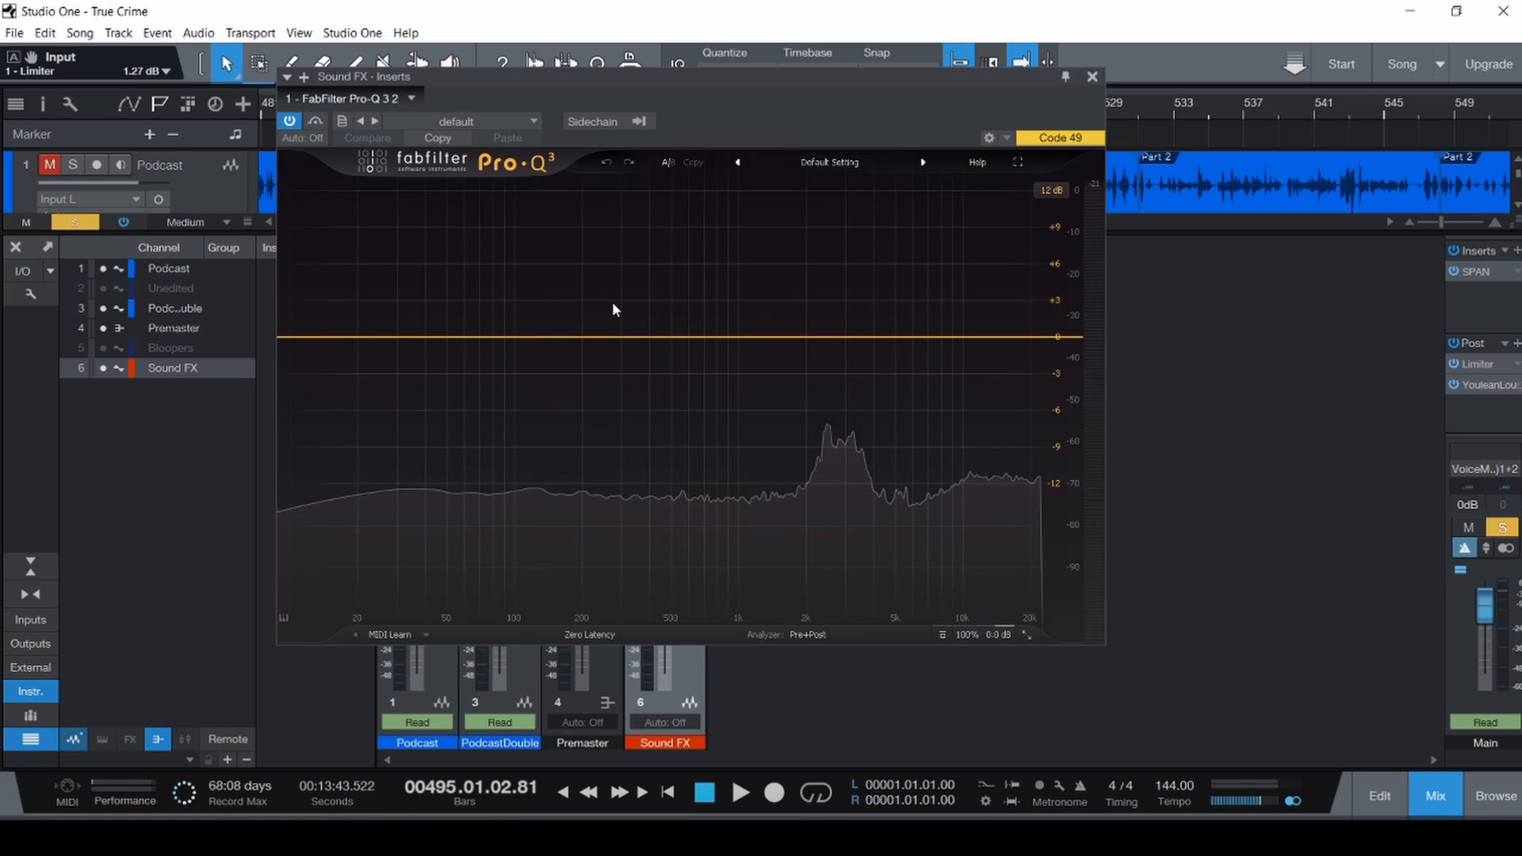
drag(309, 339, 830, 331)
click(787, 317)
click(808, 393)
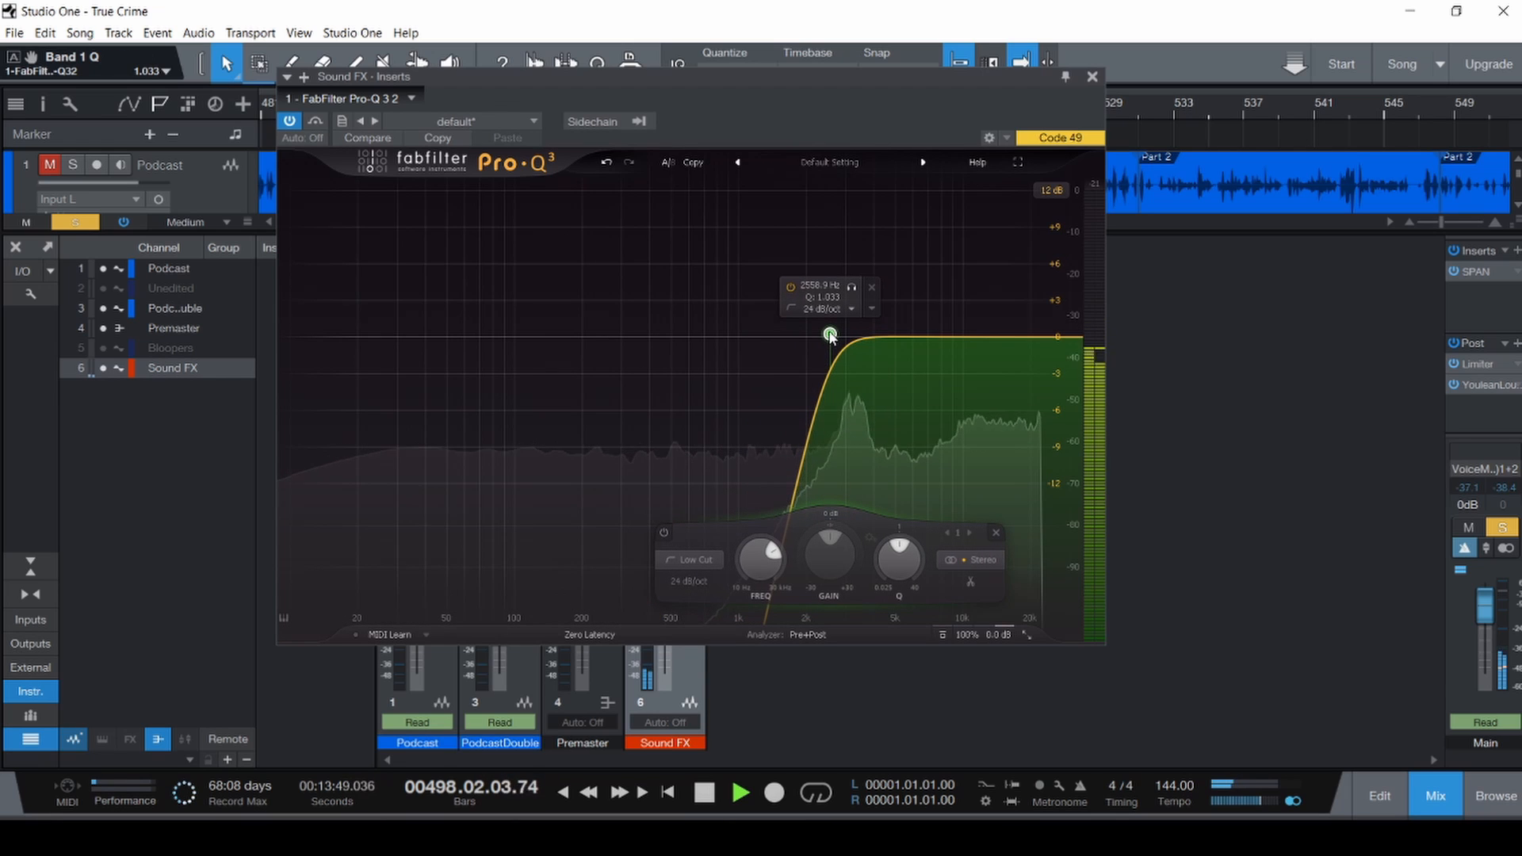
ctrl+click(899, 558)
Add a 24 dB/oct high cut at about 3852 Hz with its Q reset to 1, and save the song.
drag(1062, 338, 868, 336)
click(992, 312)
click(1004, 388)
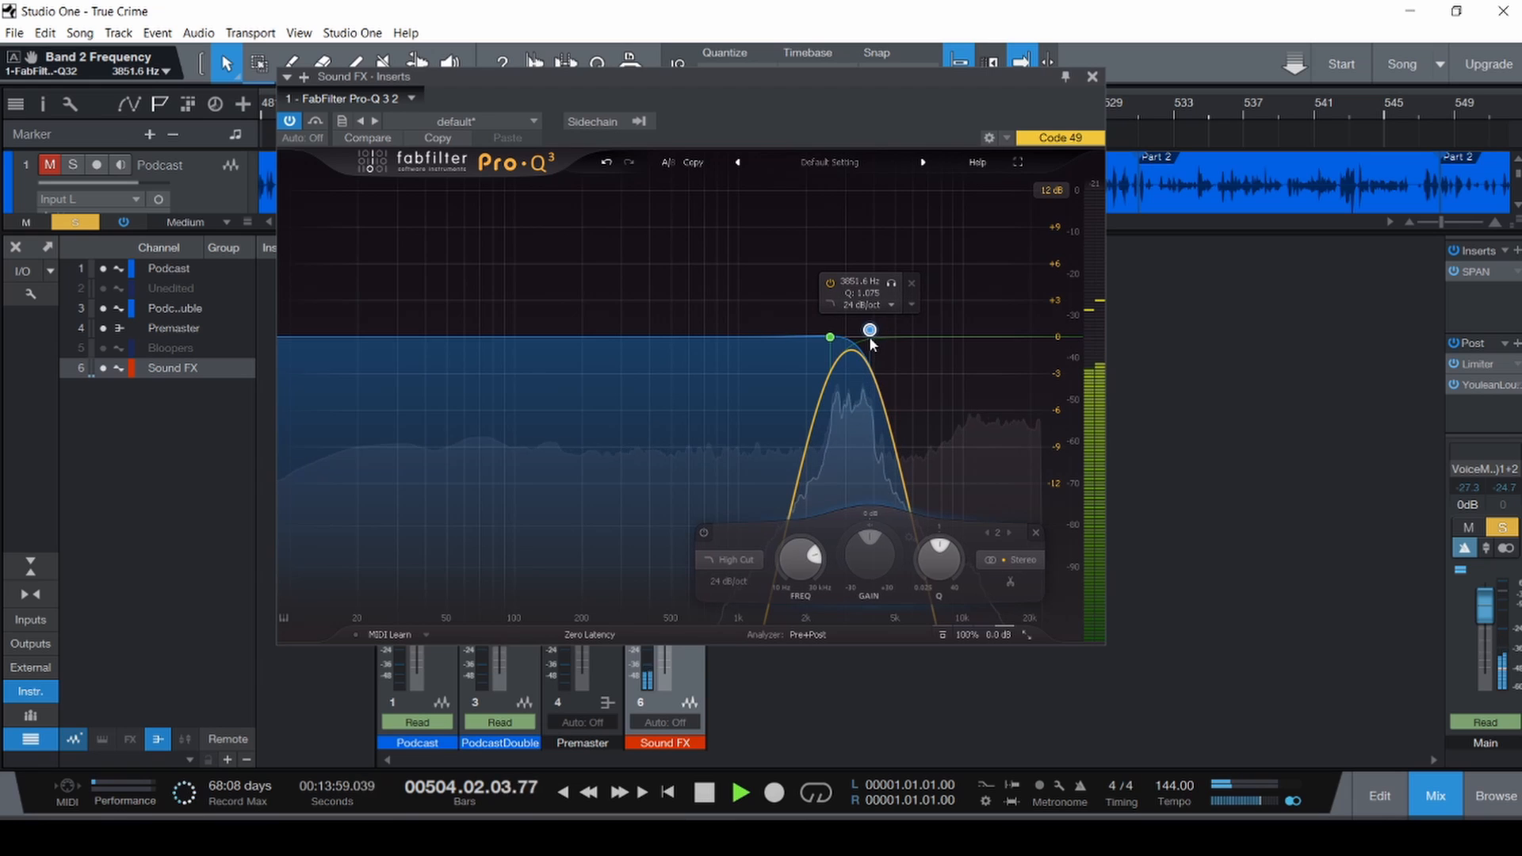
double_click(951, 571)
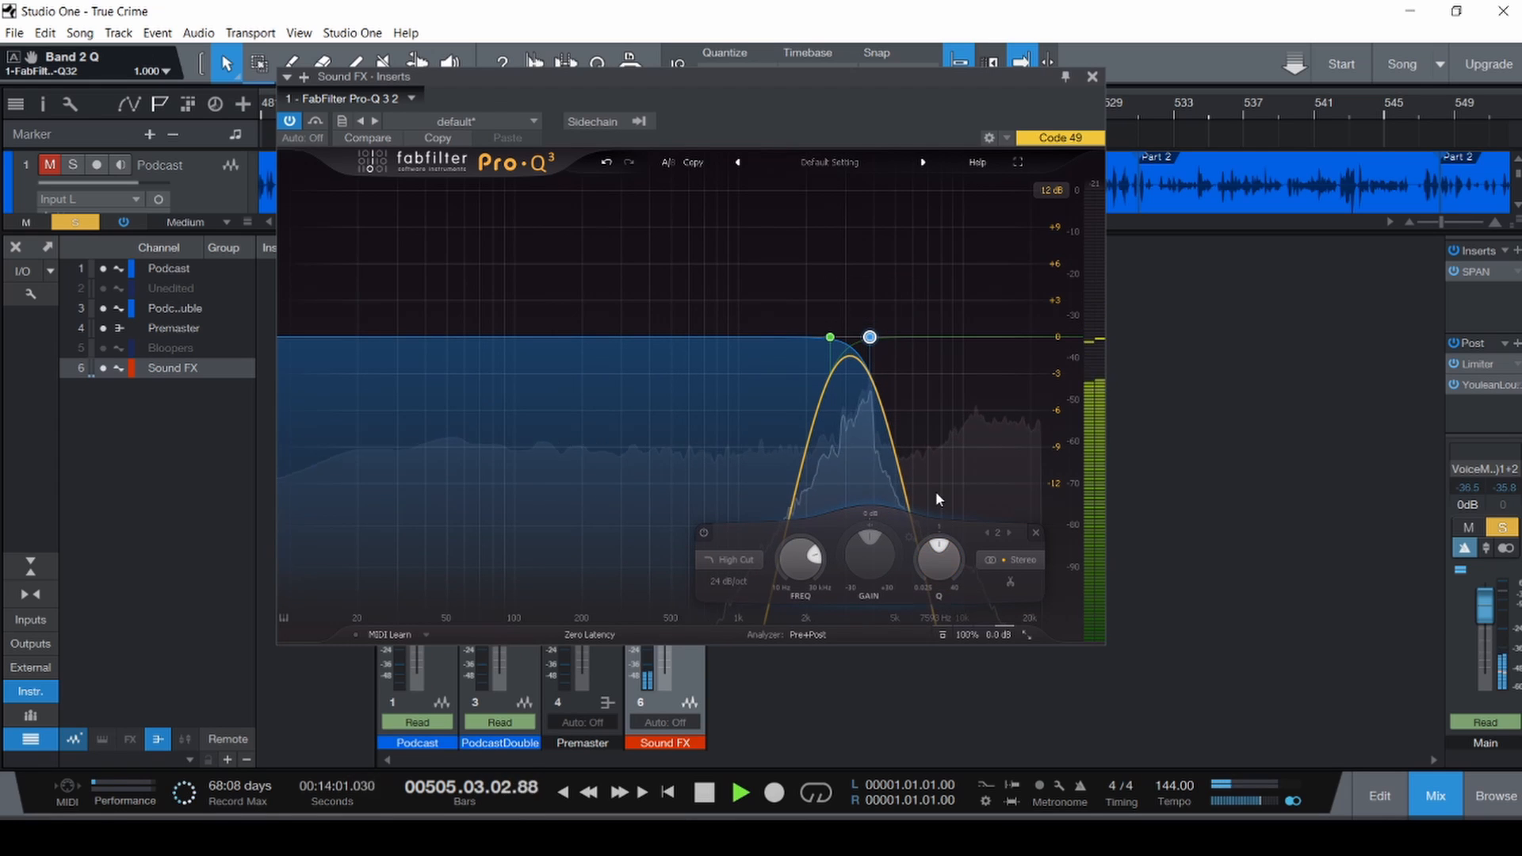
key(ctrl+s)
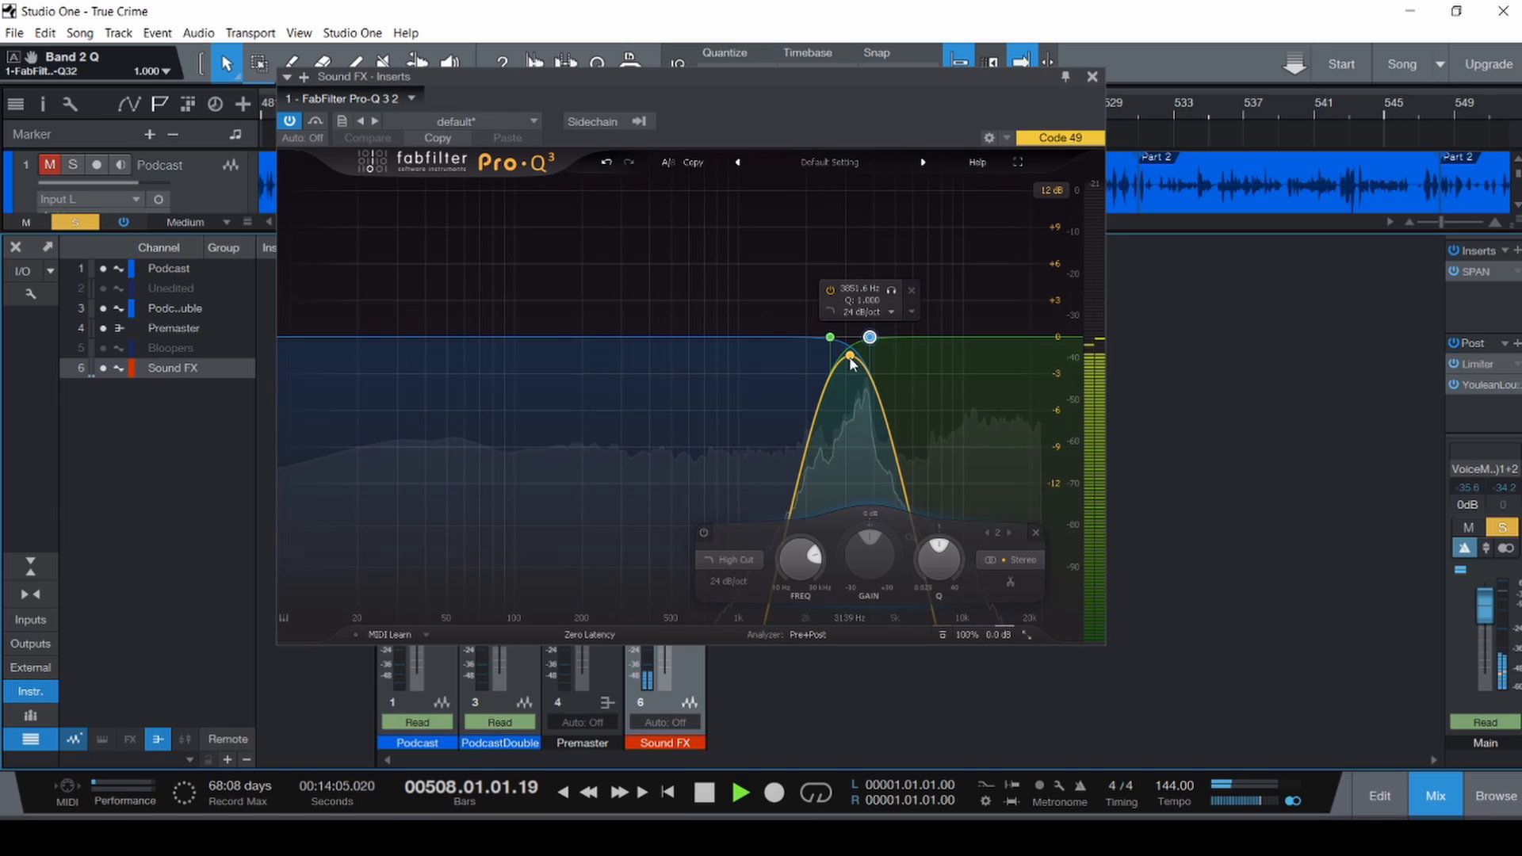
Lower the low cut band's frequency to about 2436 Hz.
click(830, 337)
drag(822, 334, 823, 333)
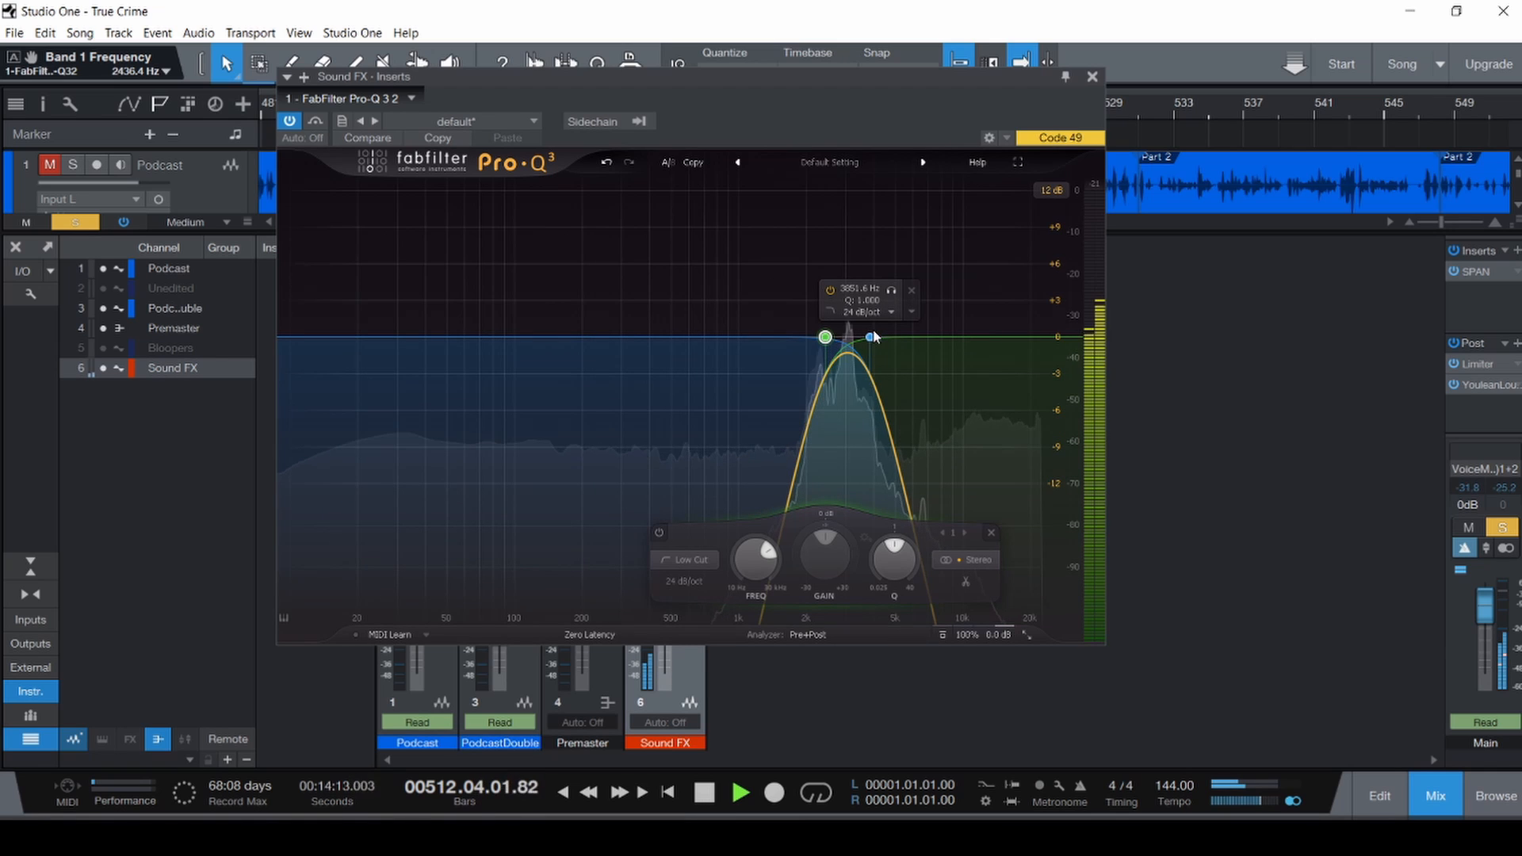
Audition the high cut and low cut bands individually in solo, and bypass Pro-Q 3 to compare the unfiltered bird sound.
click(890, 291)
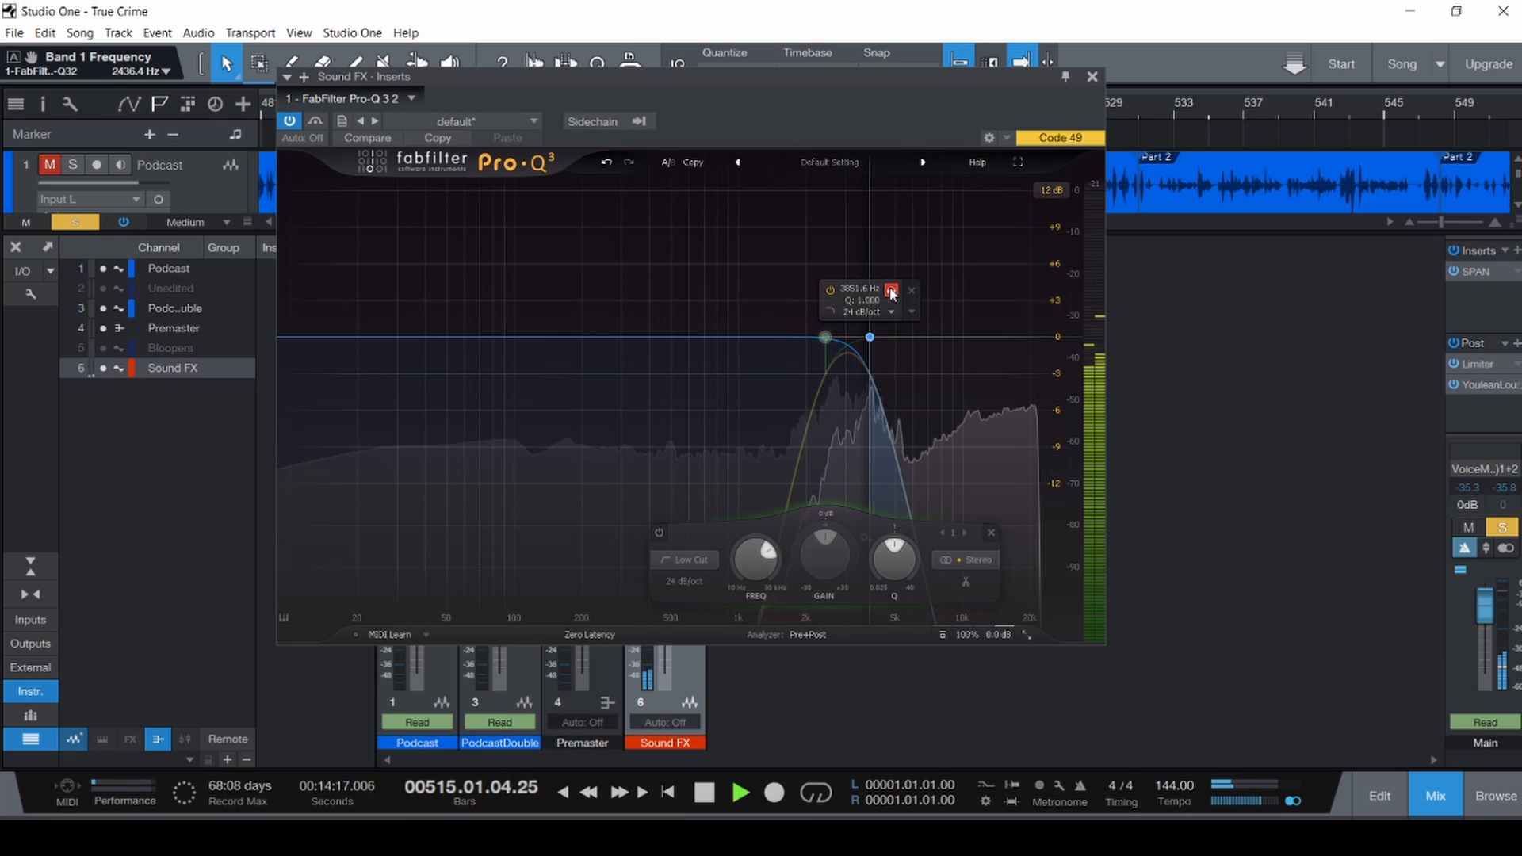
click(891, 291)
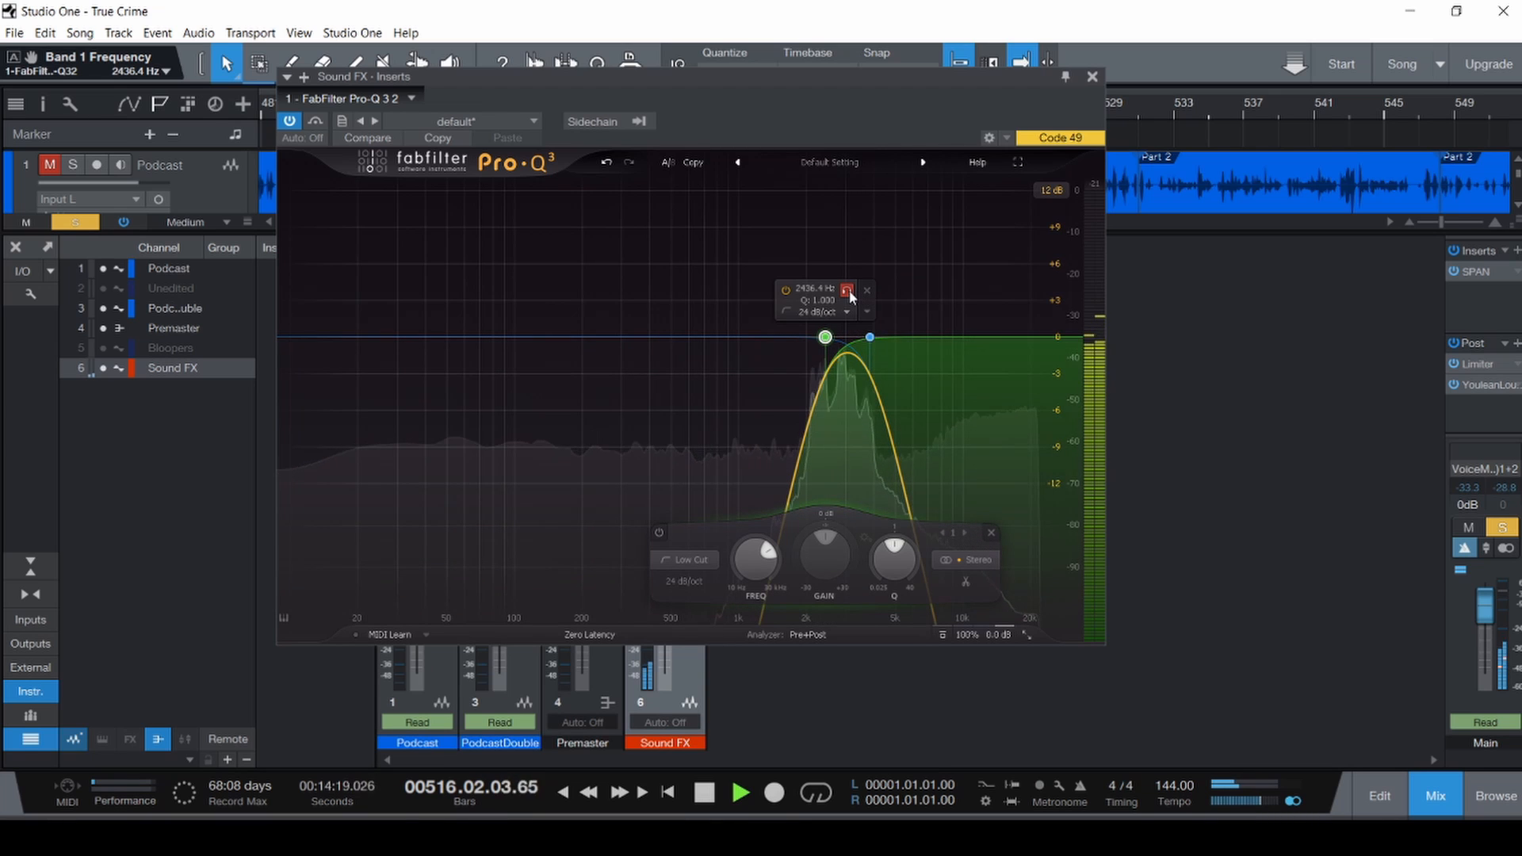
click(847, 291)
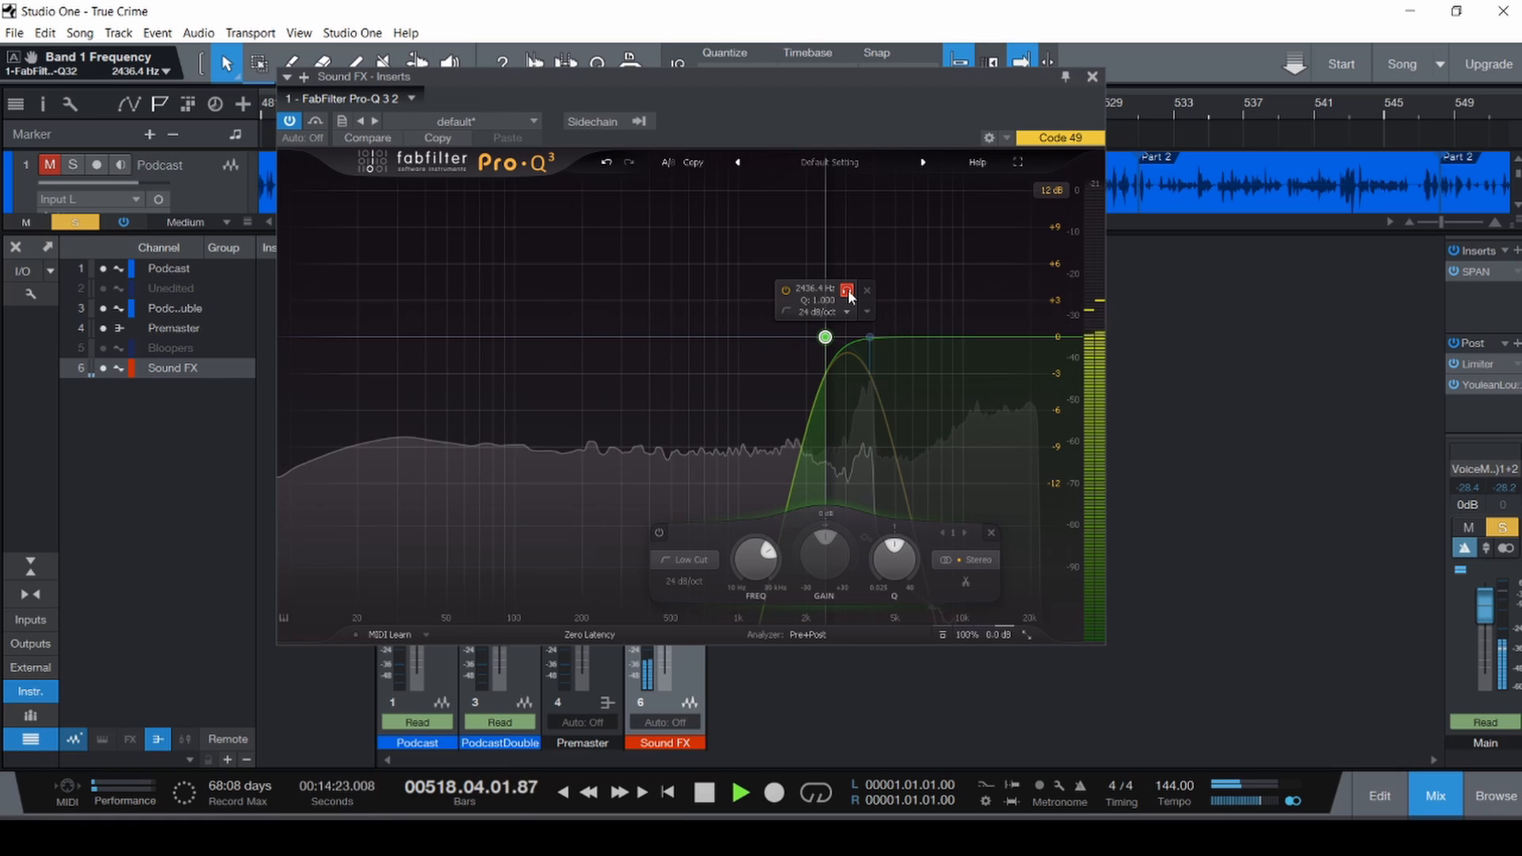
click(847, 291)
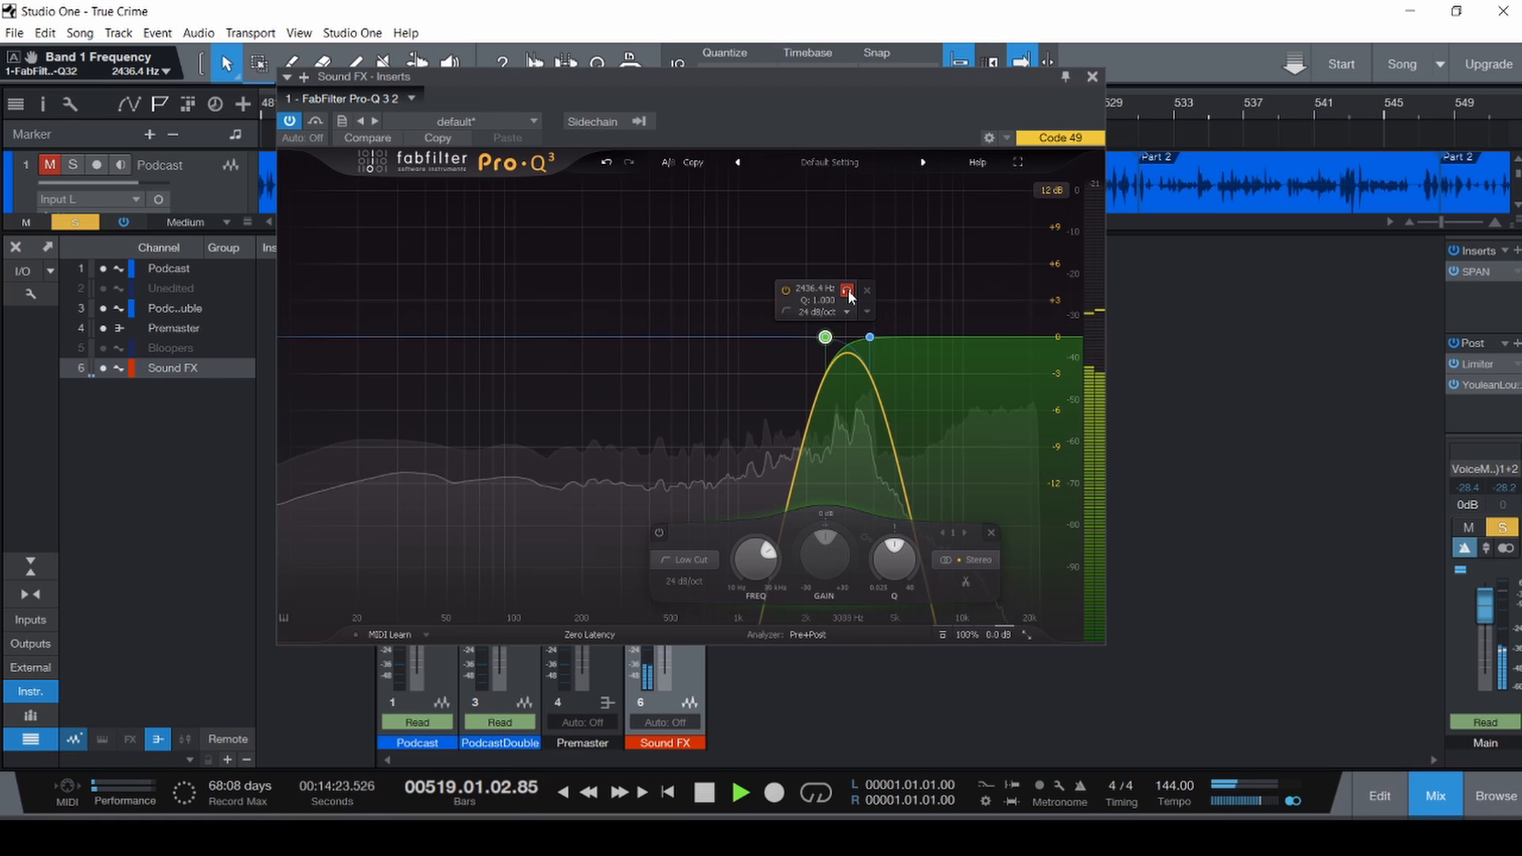
click(315, 122)
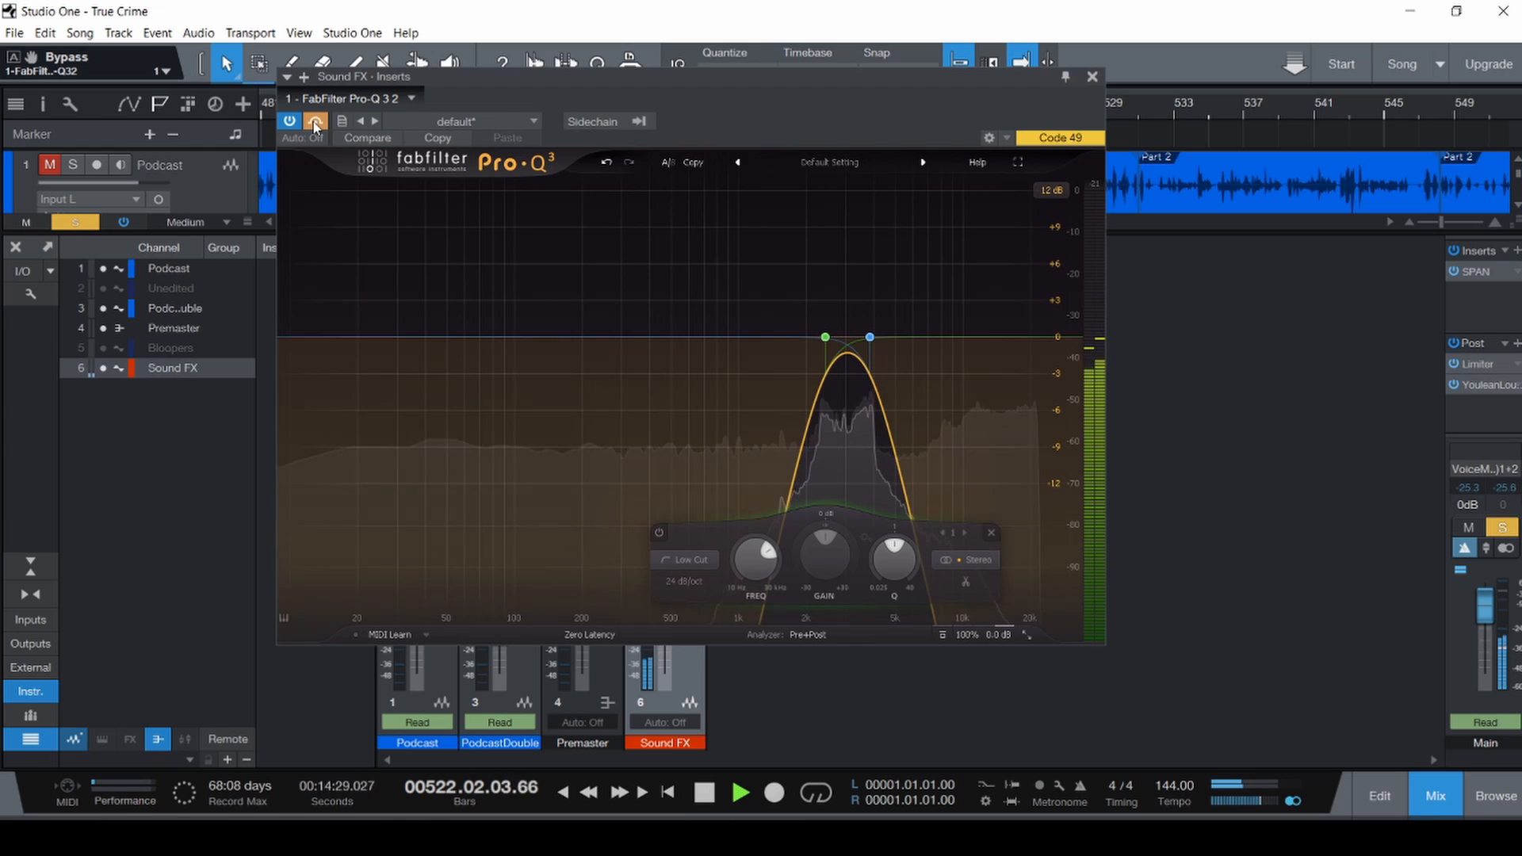
Take Pro-Q 3 out of bypass, stop playback, and return from the plug-in and mixer to the full arrangement.
click(315, 123)
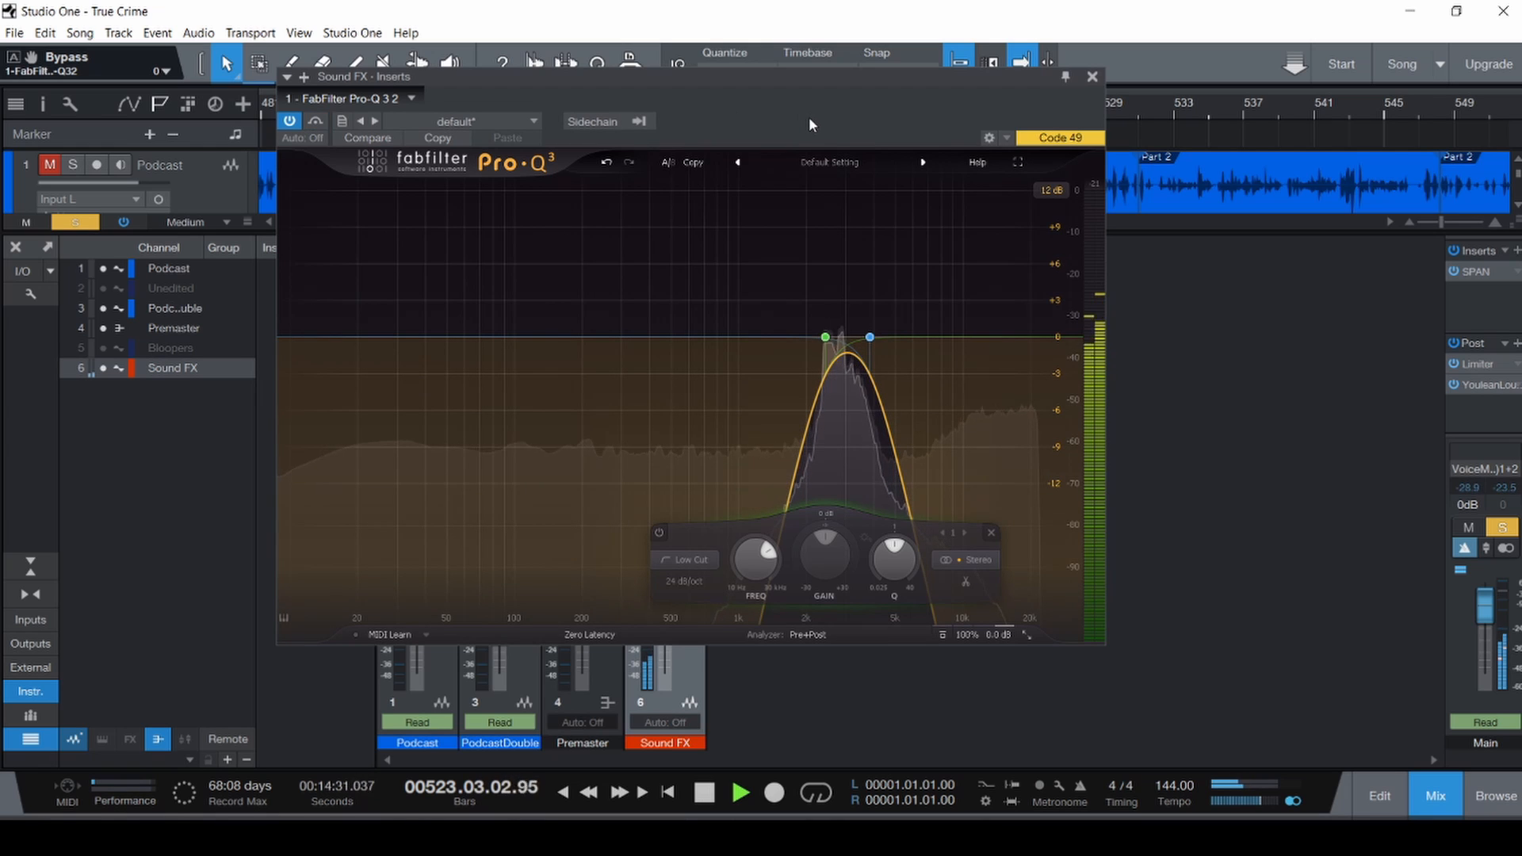
key(space)
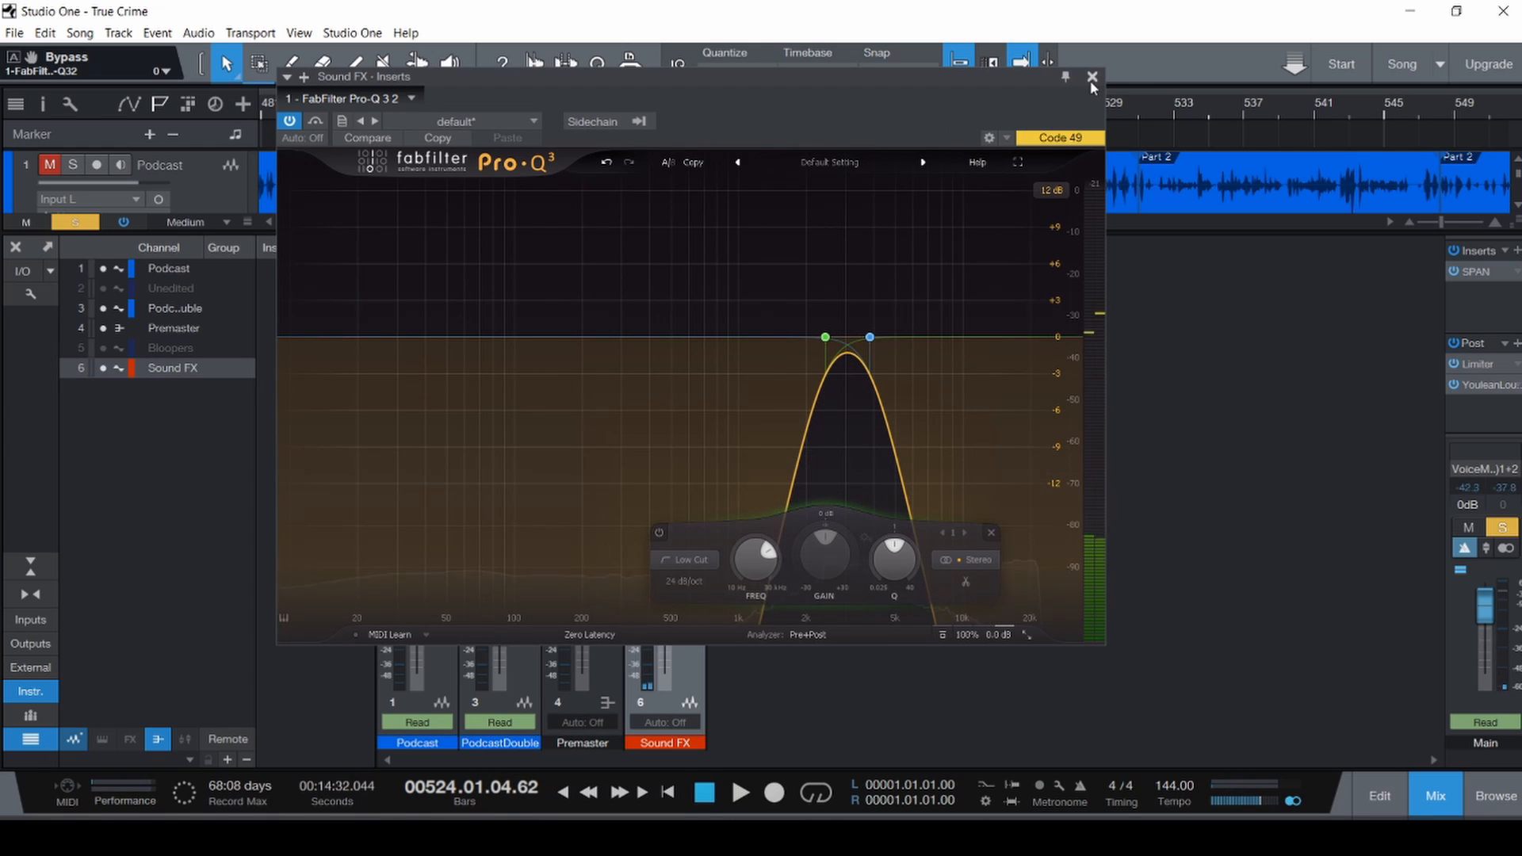
click(1092, 76)
key(F3)
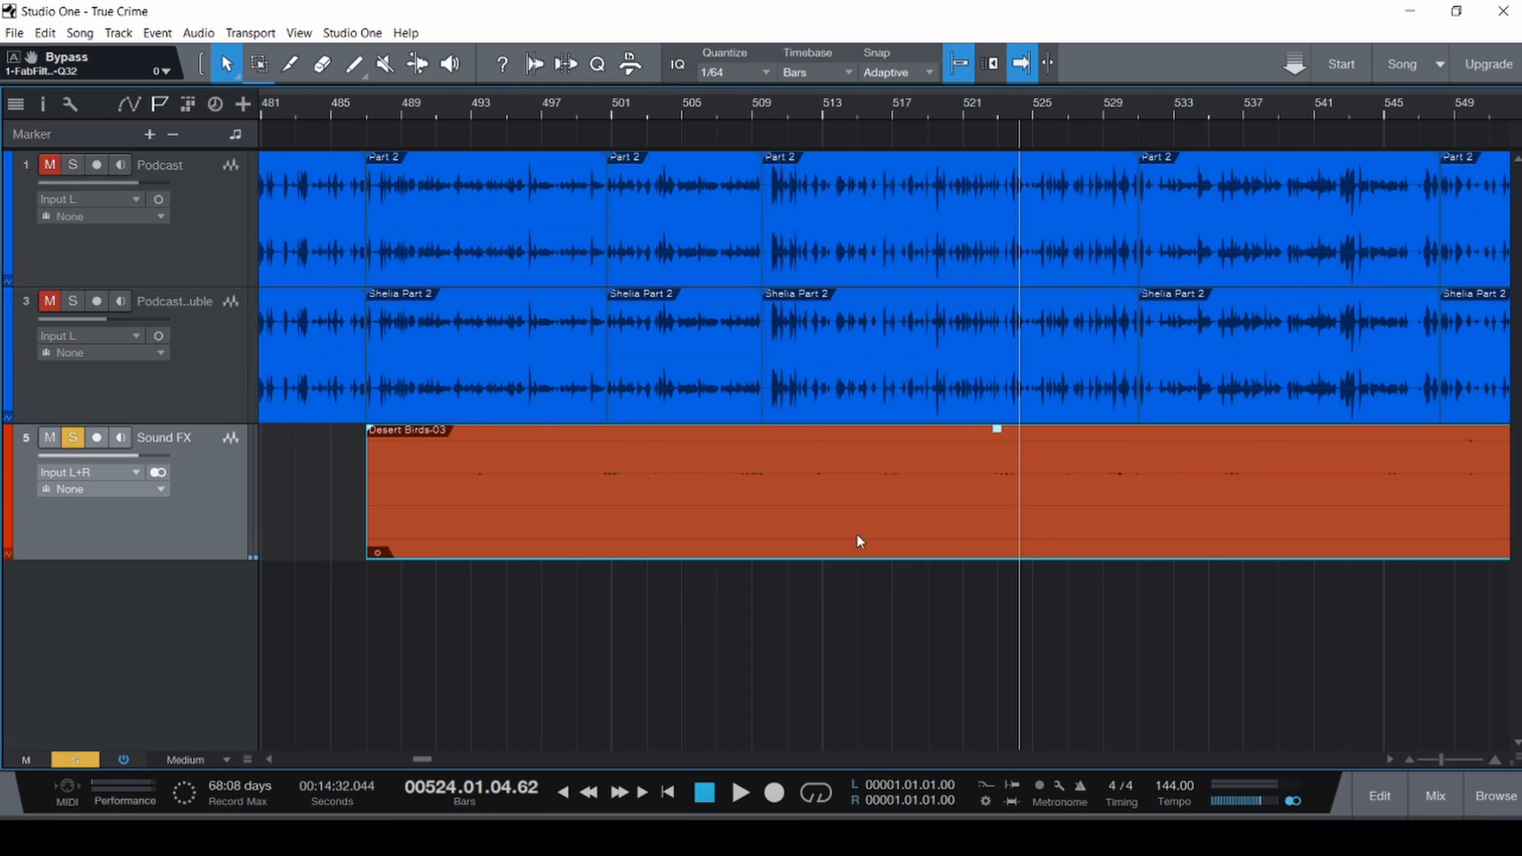
Solo both podcast tracks alongside Sound FX and play from just before the Desert Birds-03 event, at about bar 486.
click(359, 469)
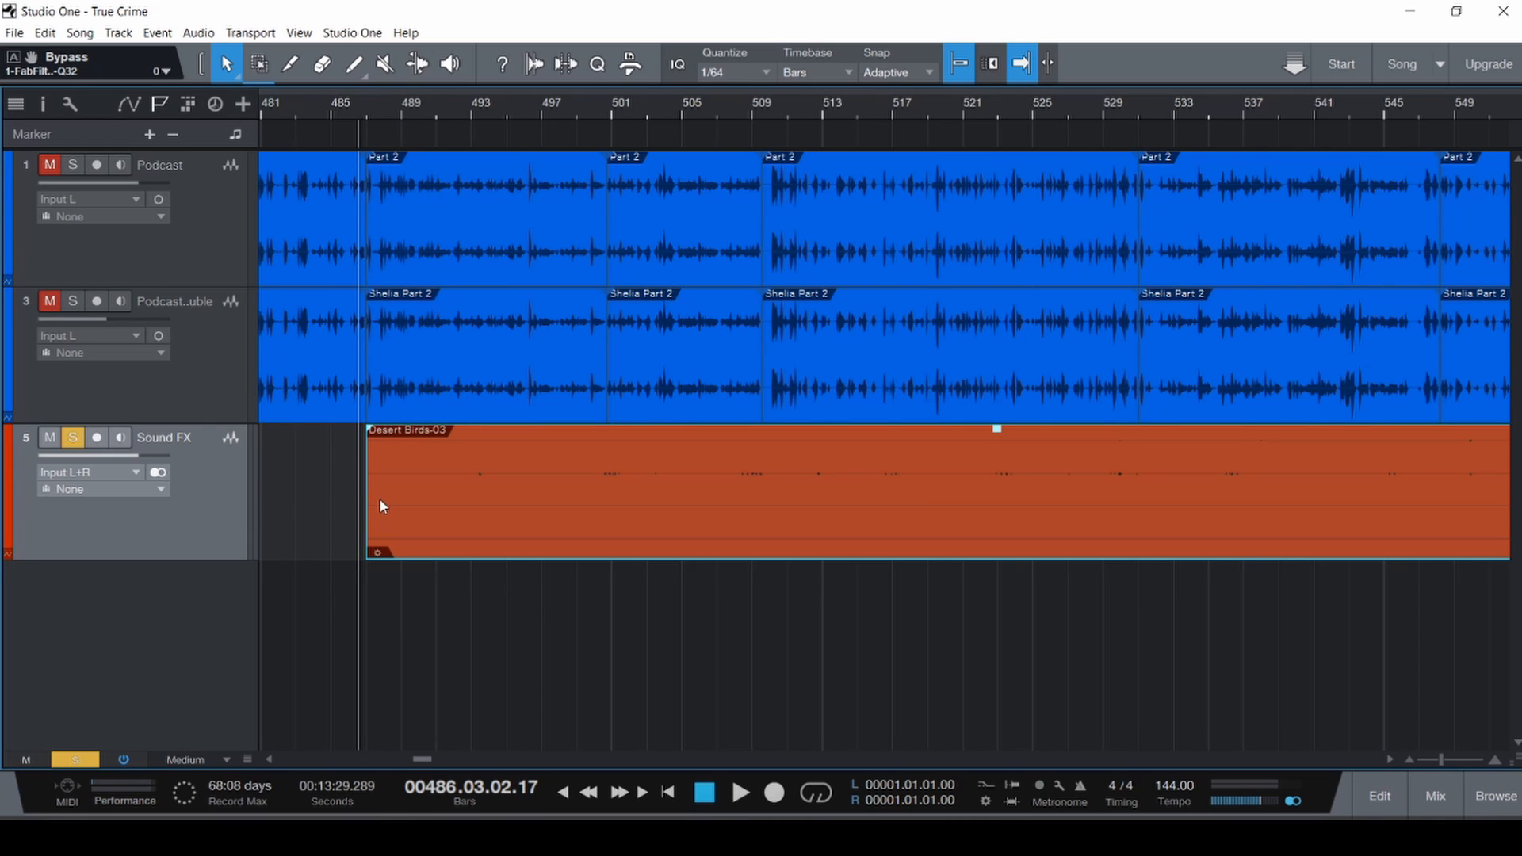
scroll(379, 498, down, 4)
scroll(381, 501, up, 4)
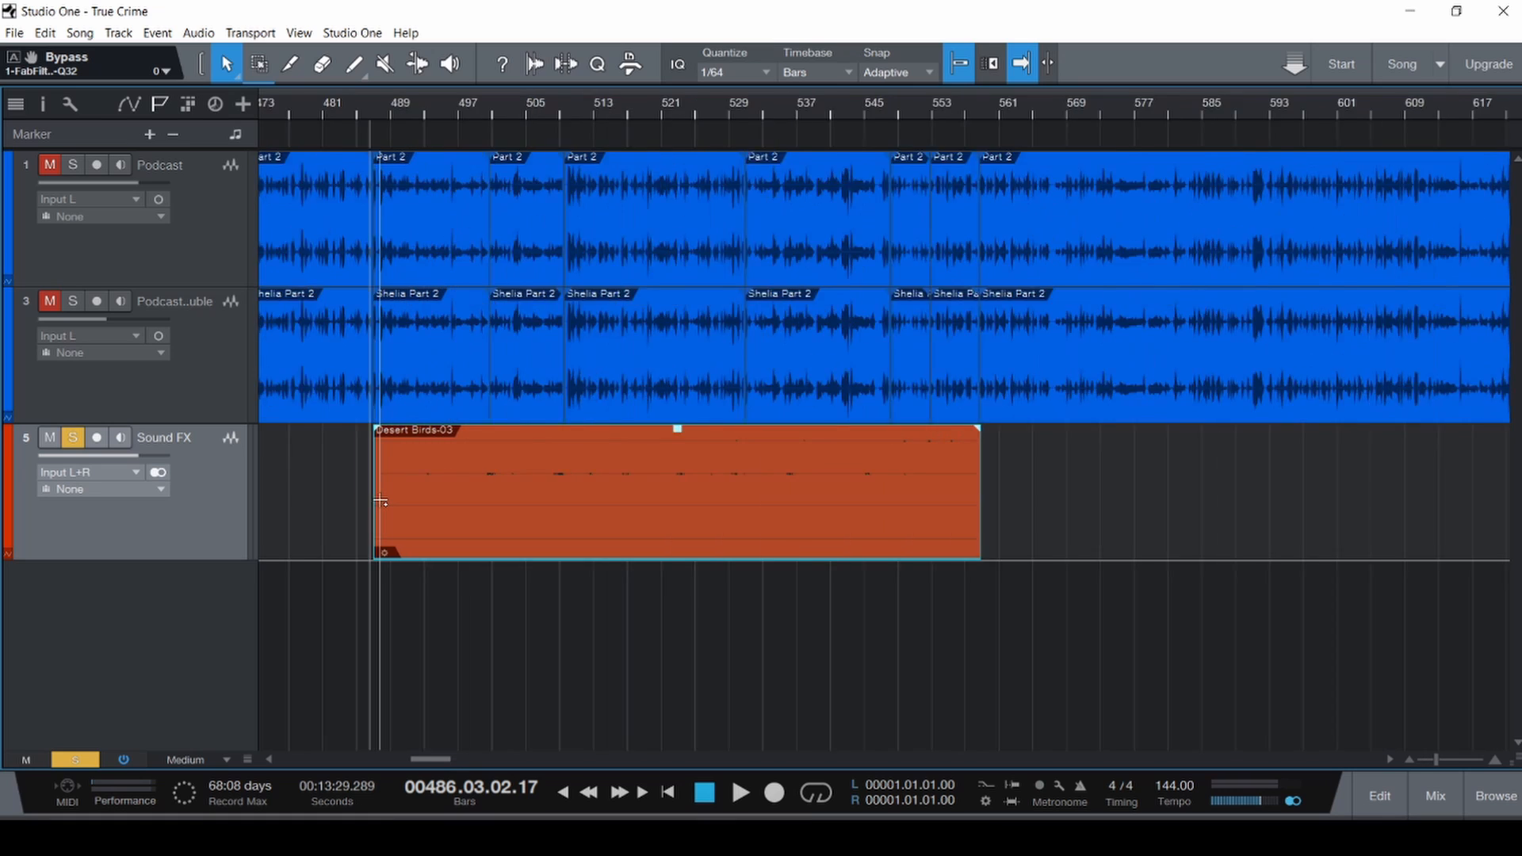
click(346, 487)
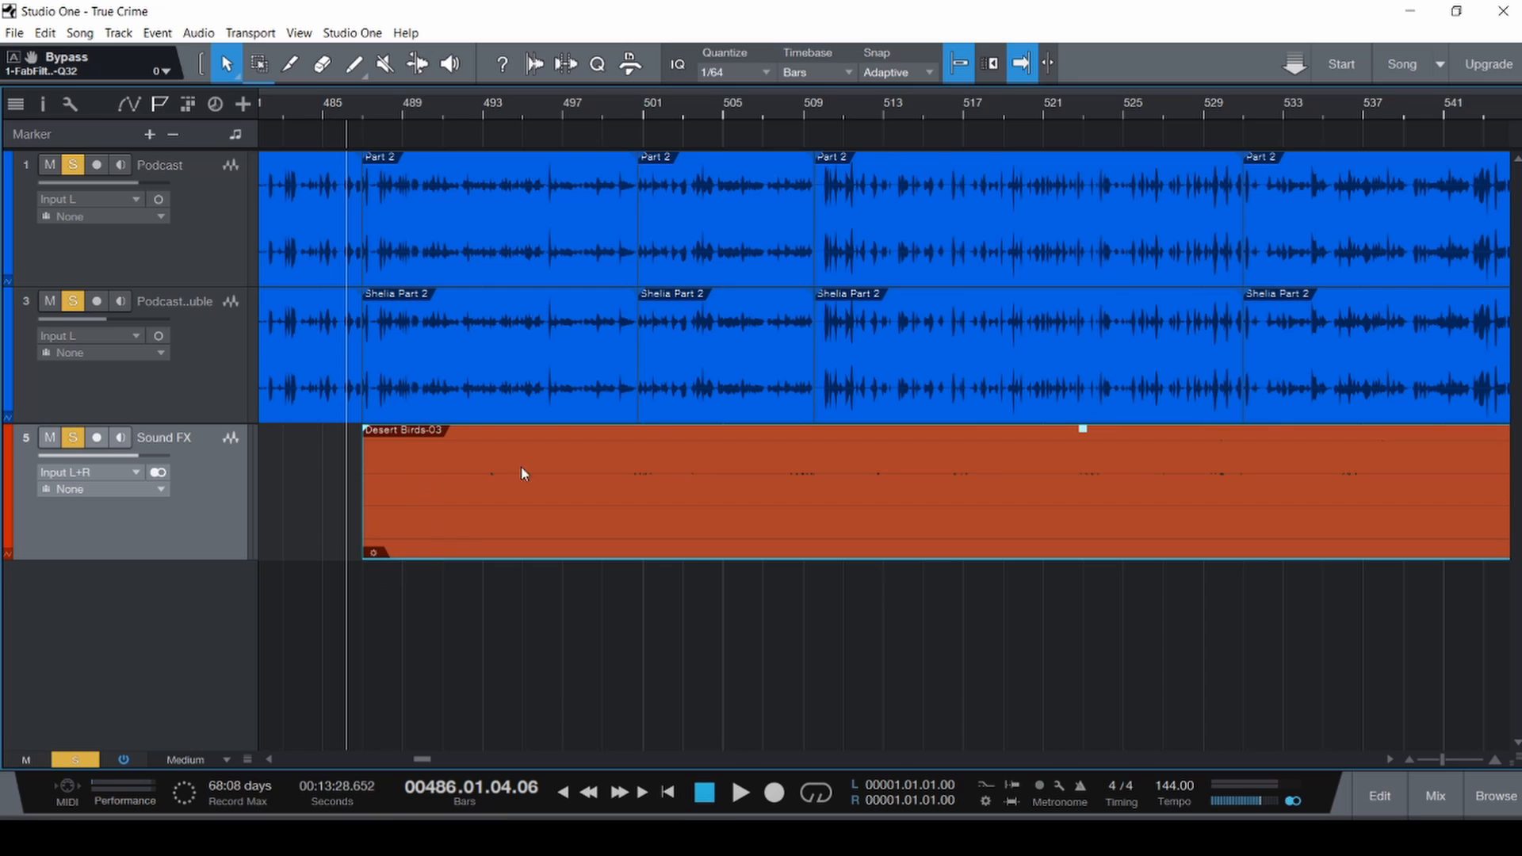
key(space)
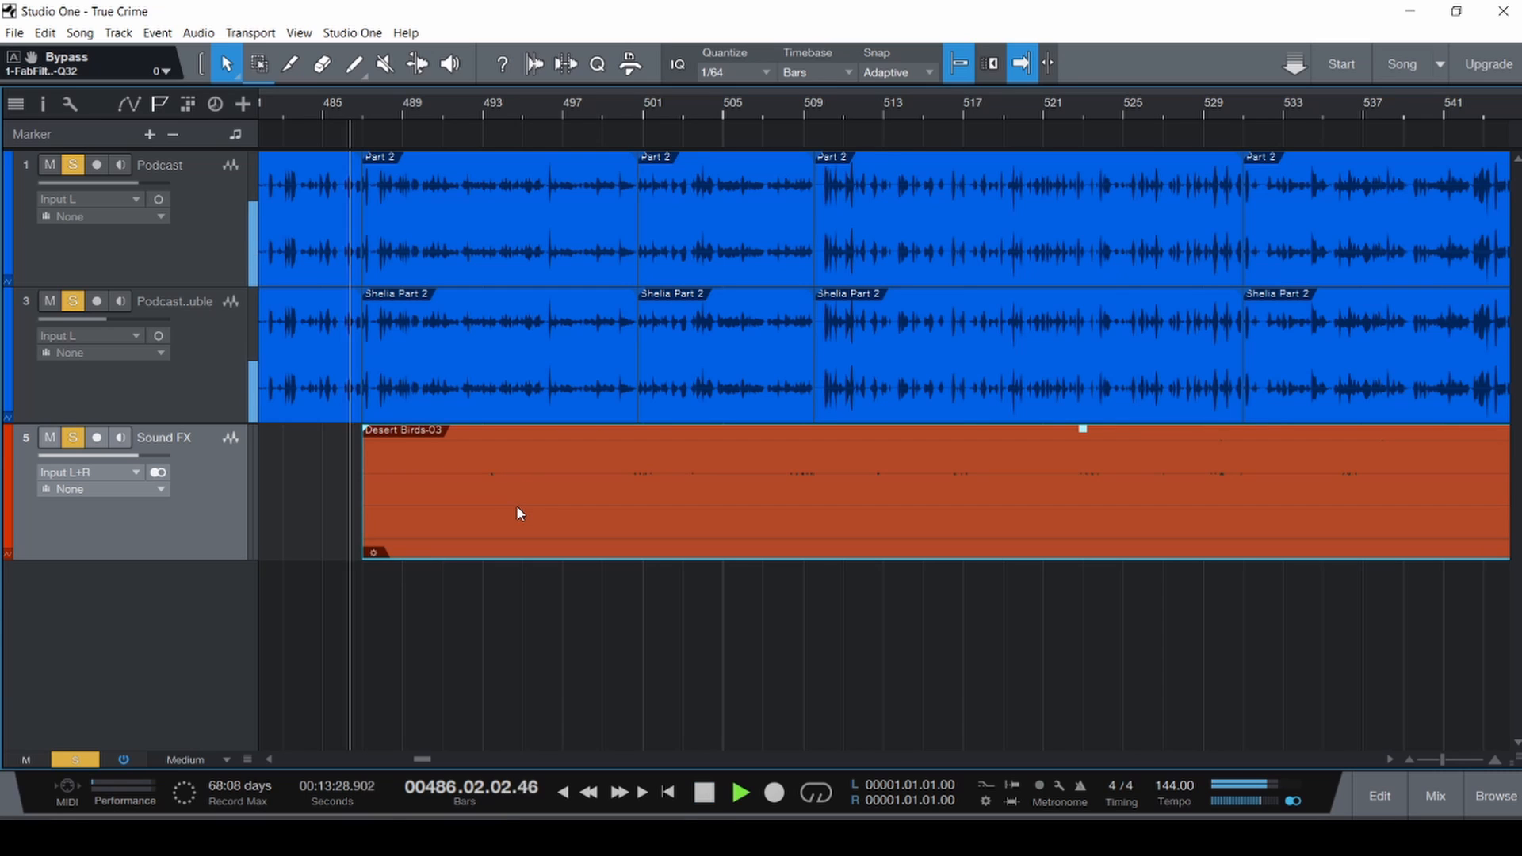
Raise the output level of Pro-Q 3 on the Sound FX channel to +1 dB during playback, and stop.
key(F3)
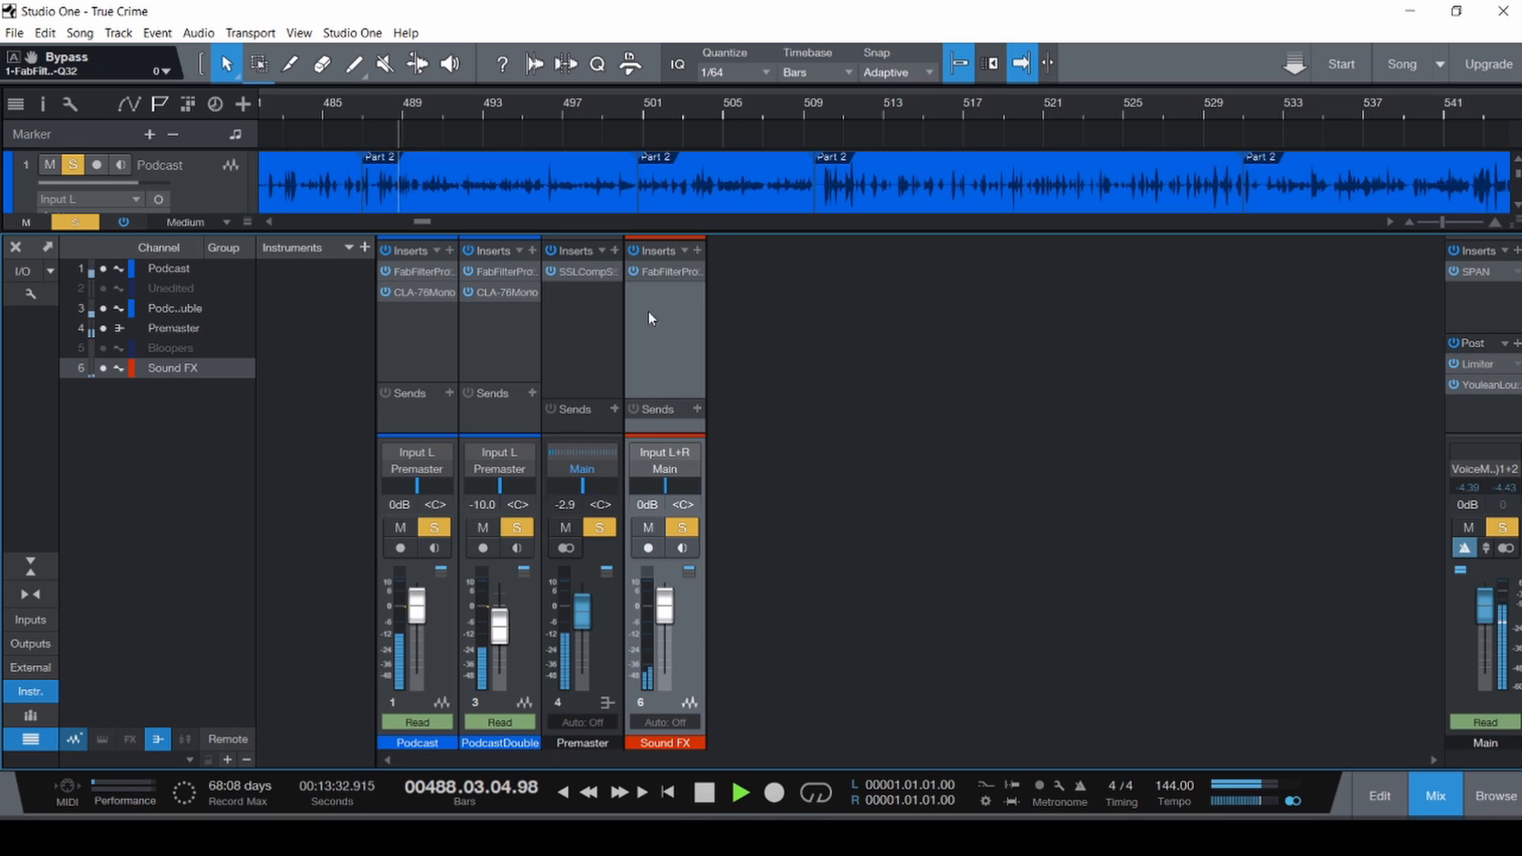
click(663, 272)
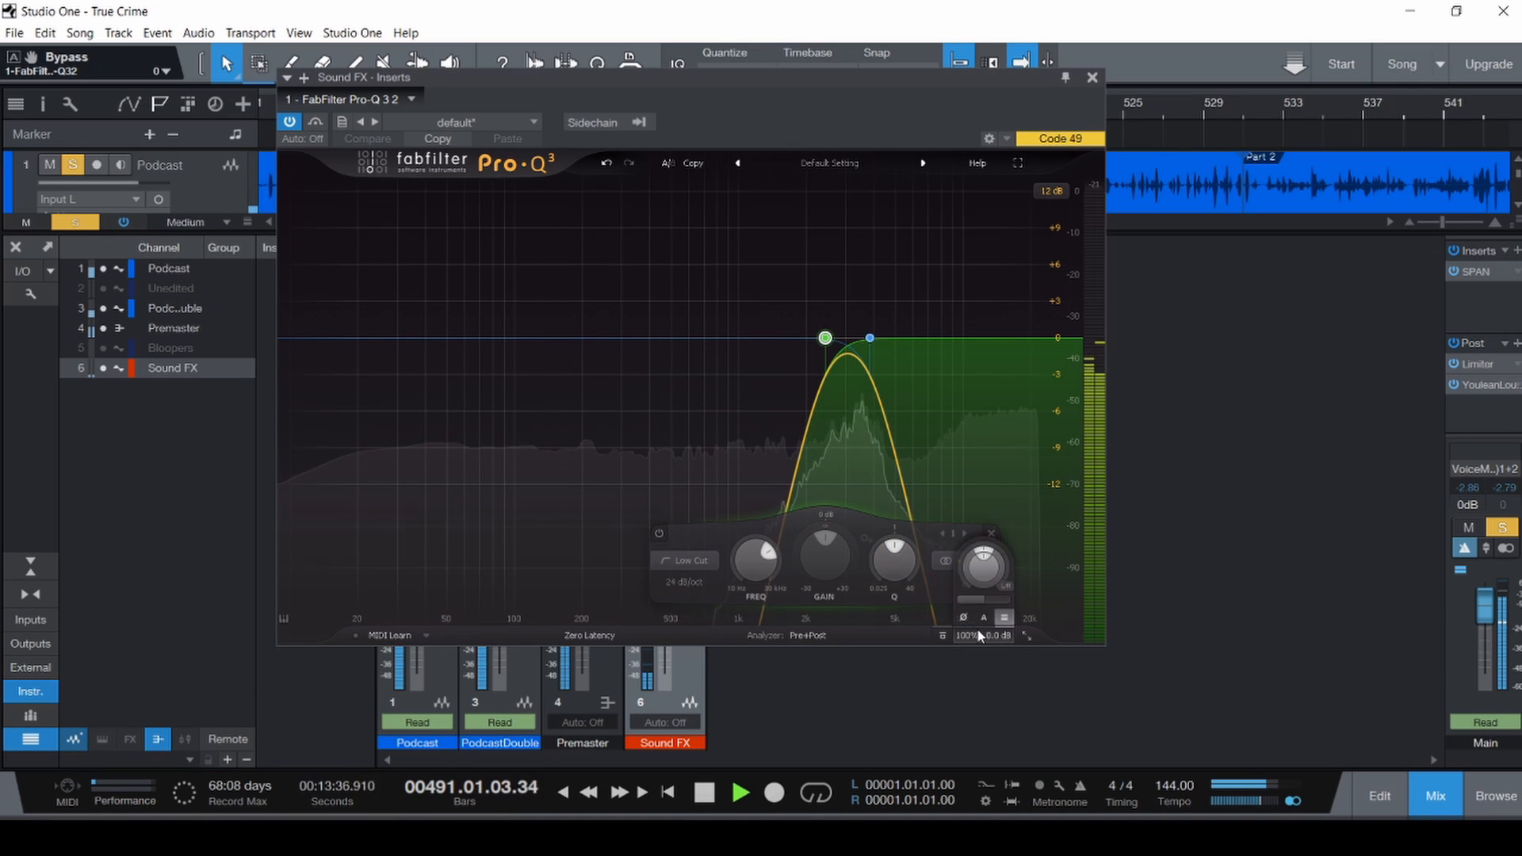
mouse_move(989, 635)
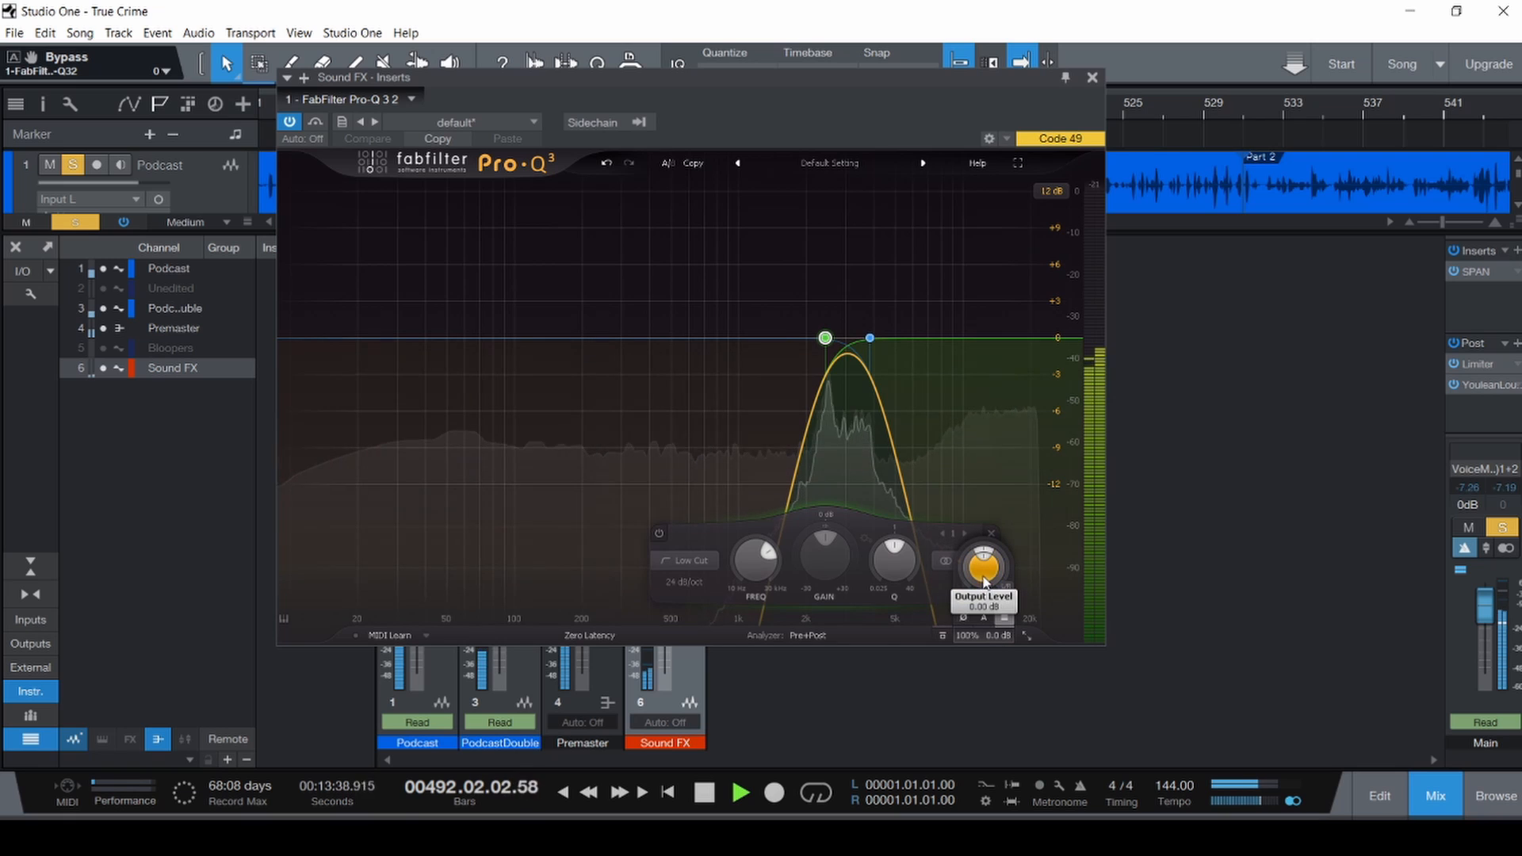
mouse_move(983, 567)
mouse_down()
mouse_move(980, 552)
mouse_move(983, 569)
mouse_up()
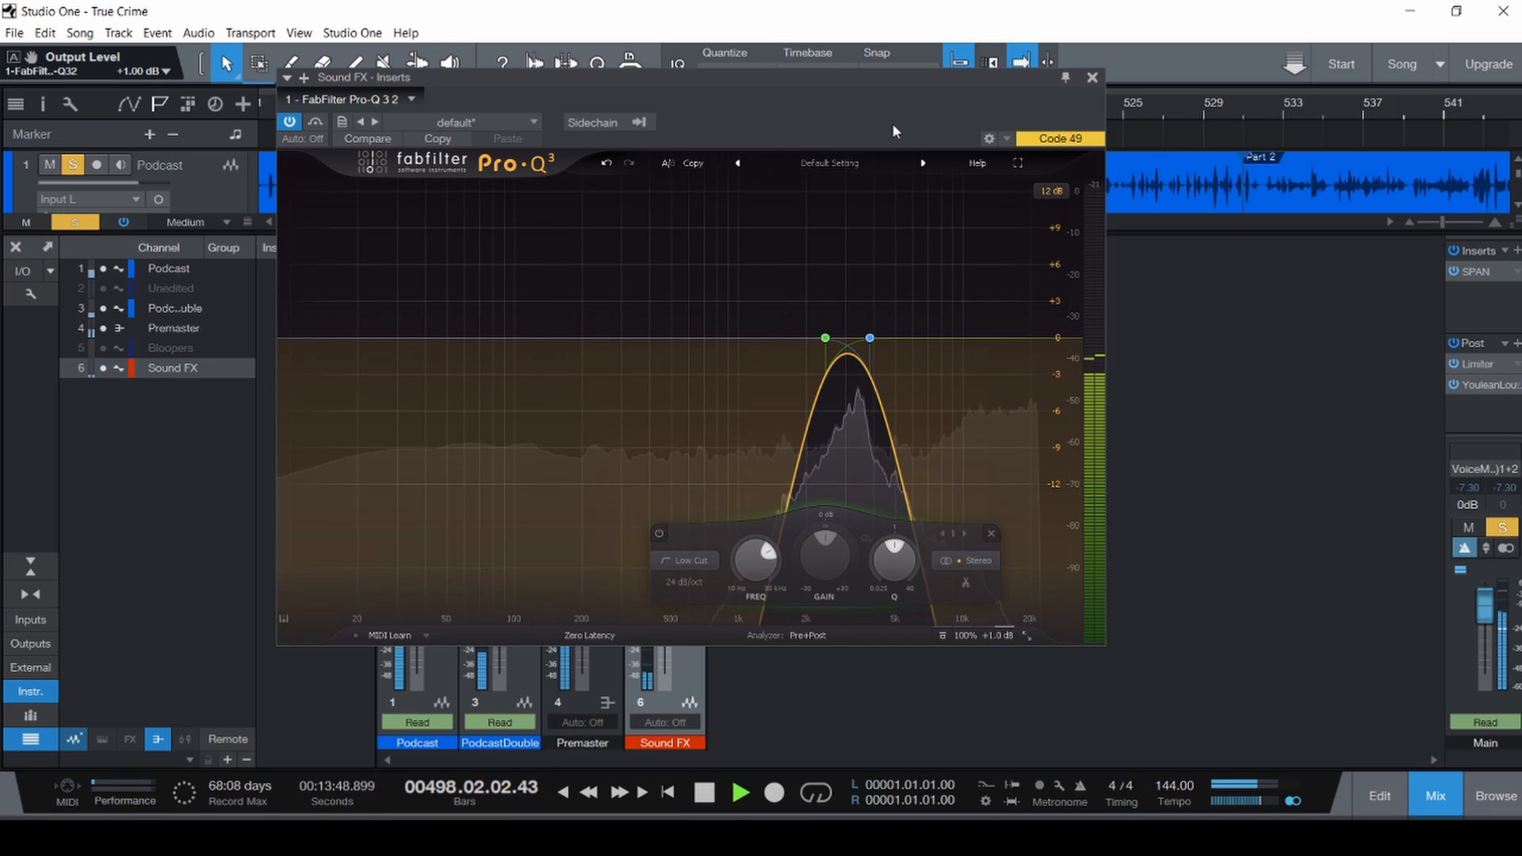
key(space)
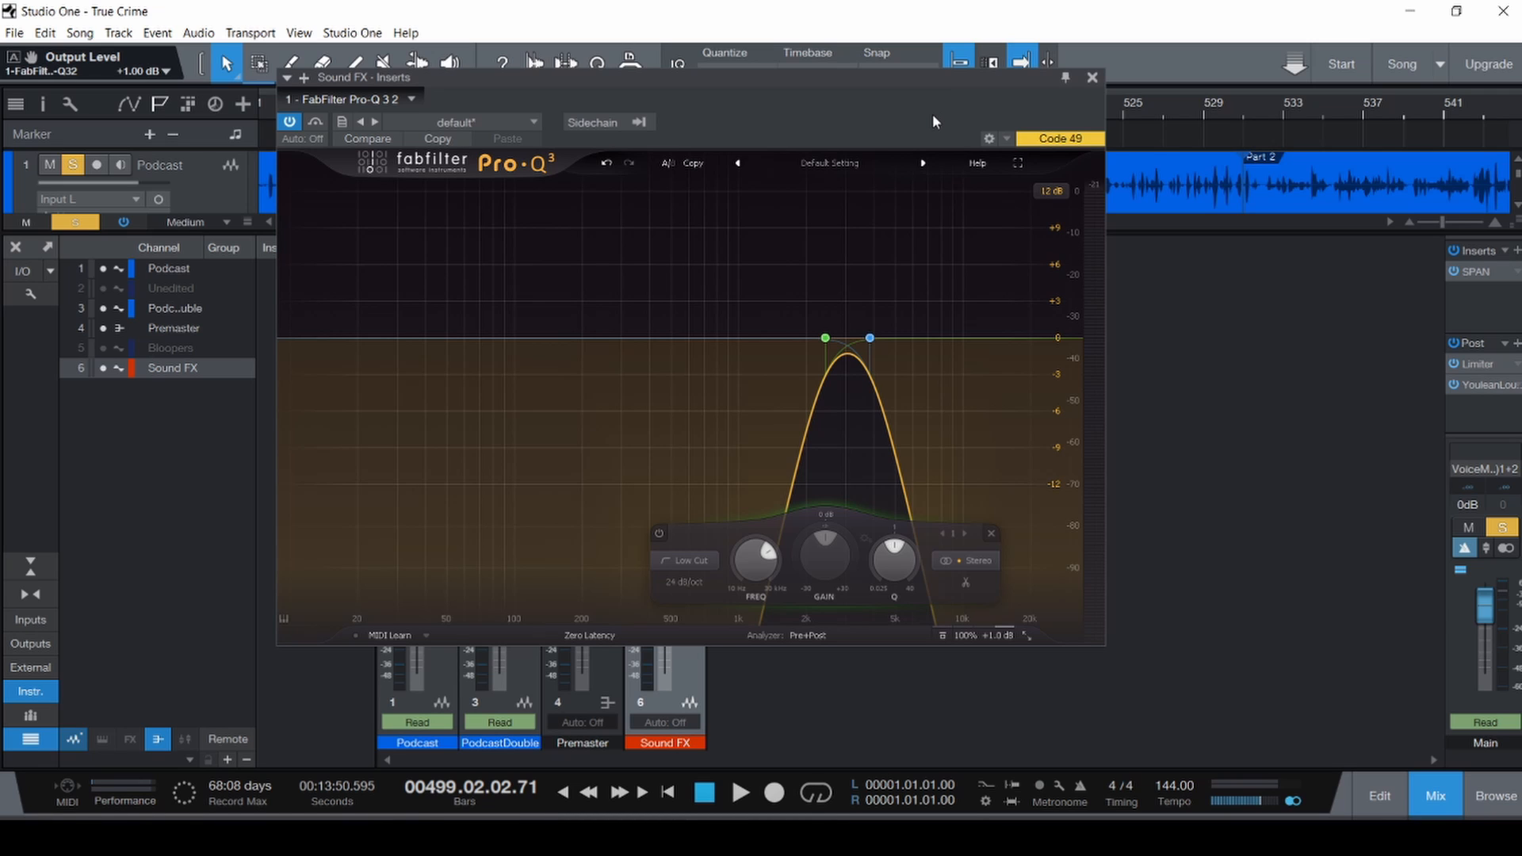
Resume playback and bypass Pro-Q 3 to hear the unfiltered birds under the podcast voices.
key(space)
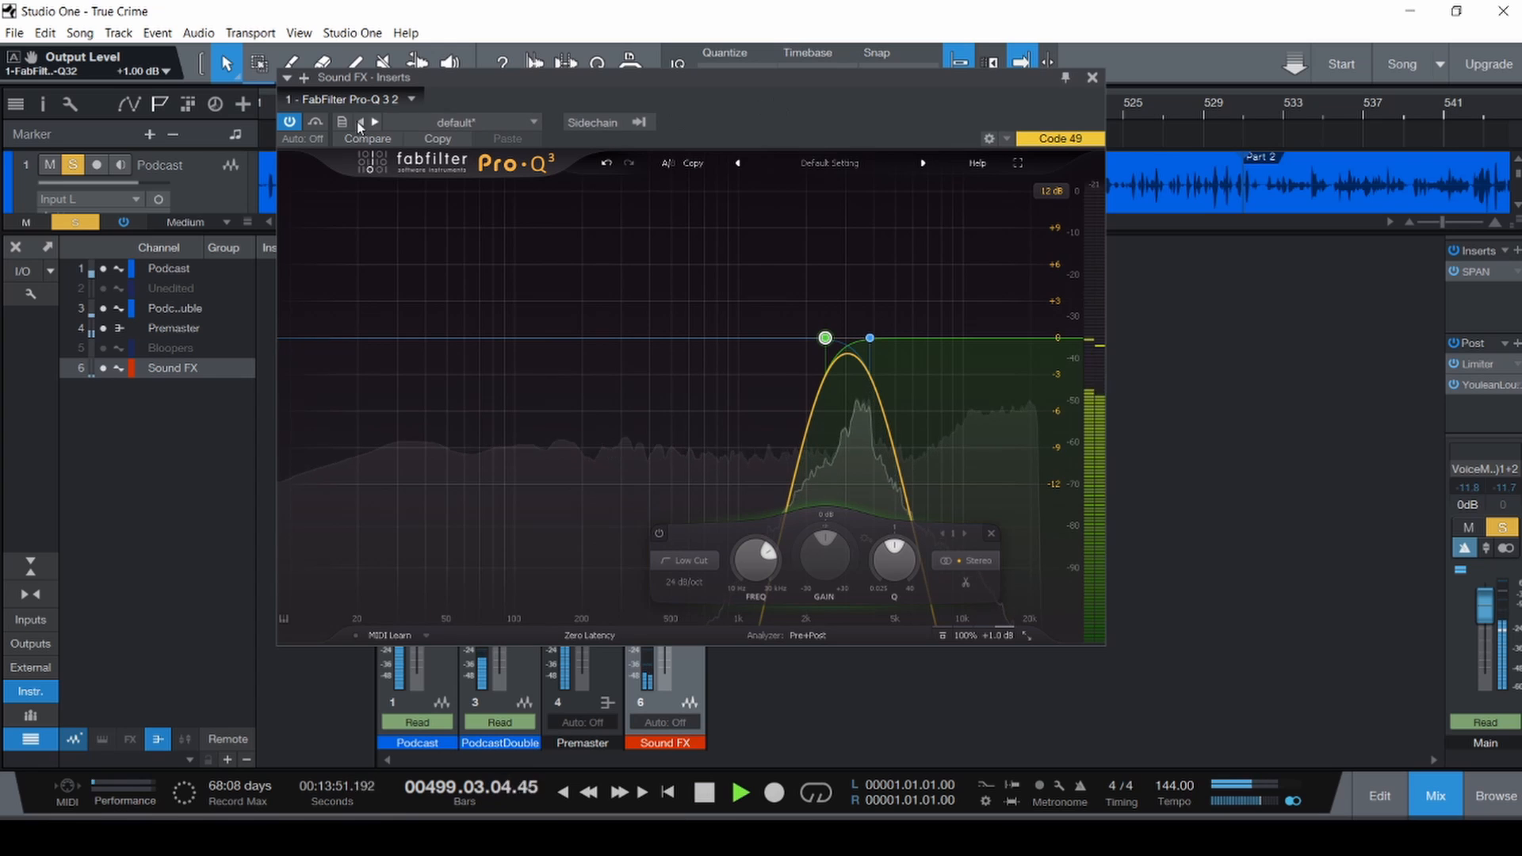
click(316, 122)
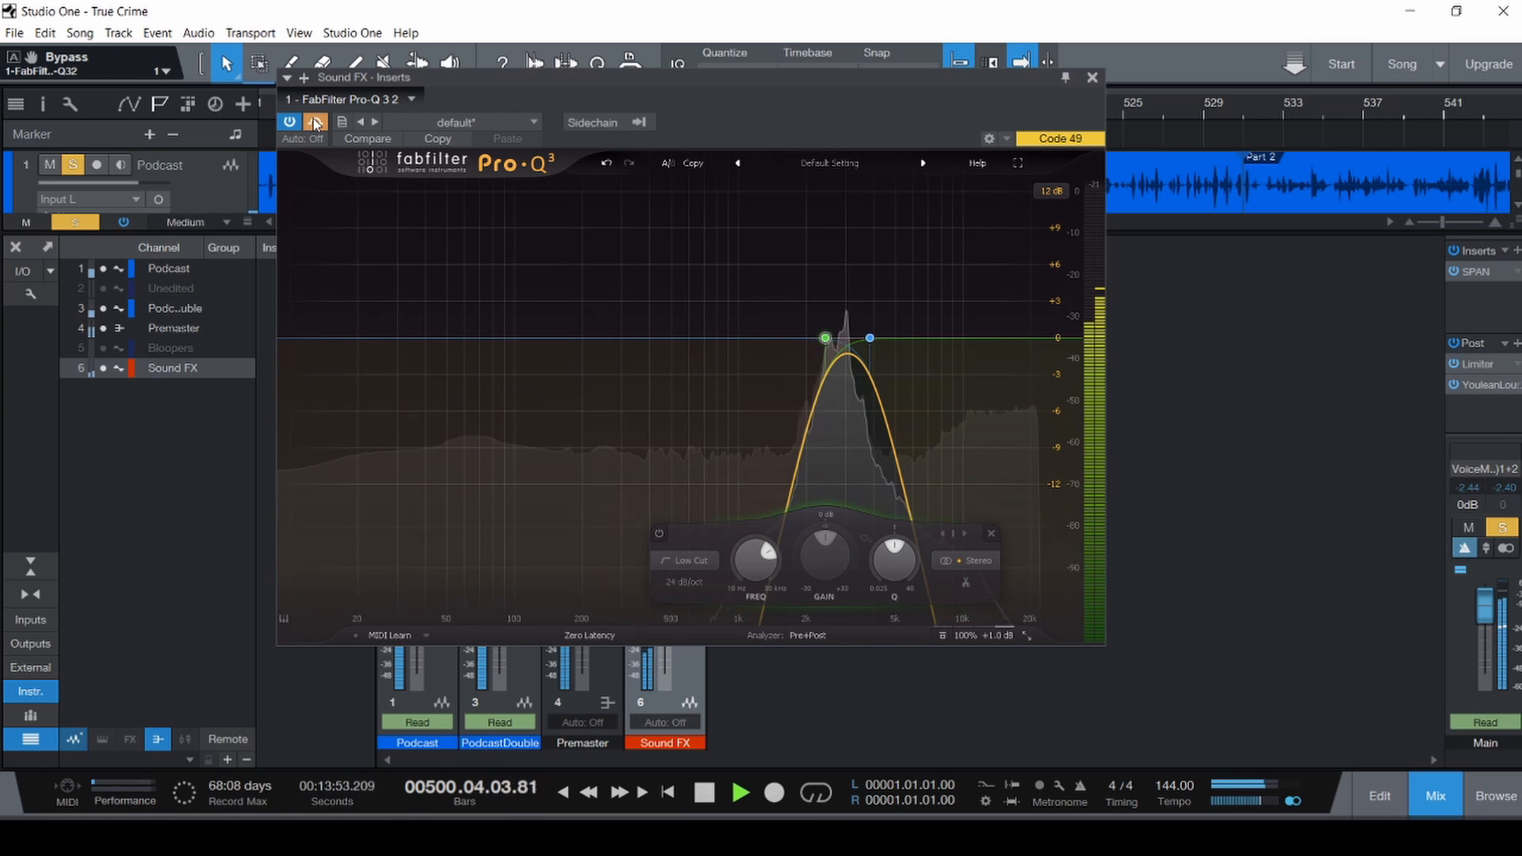
key(space)
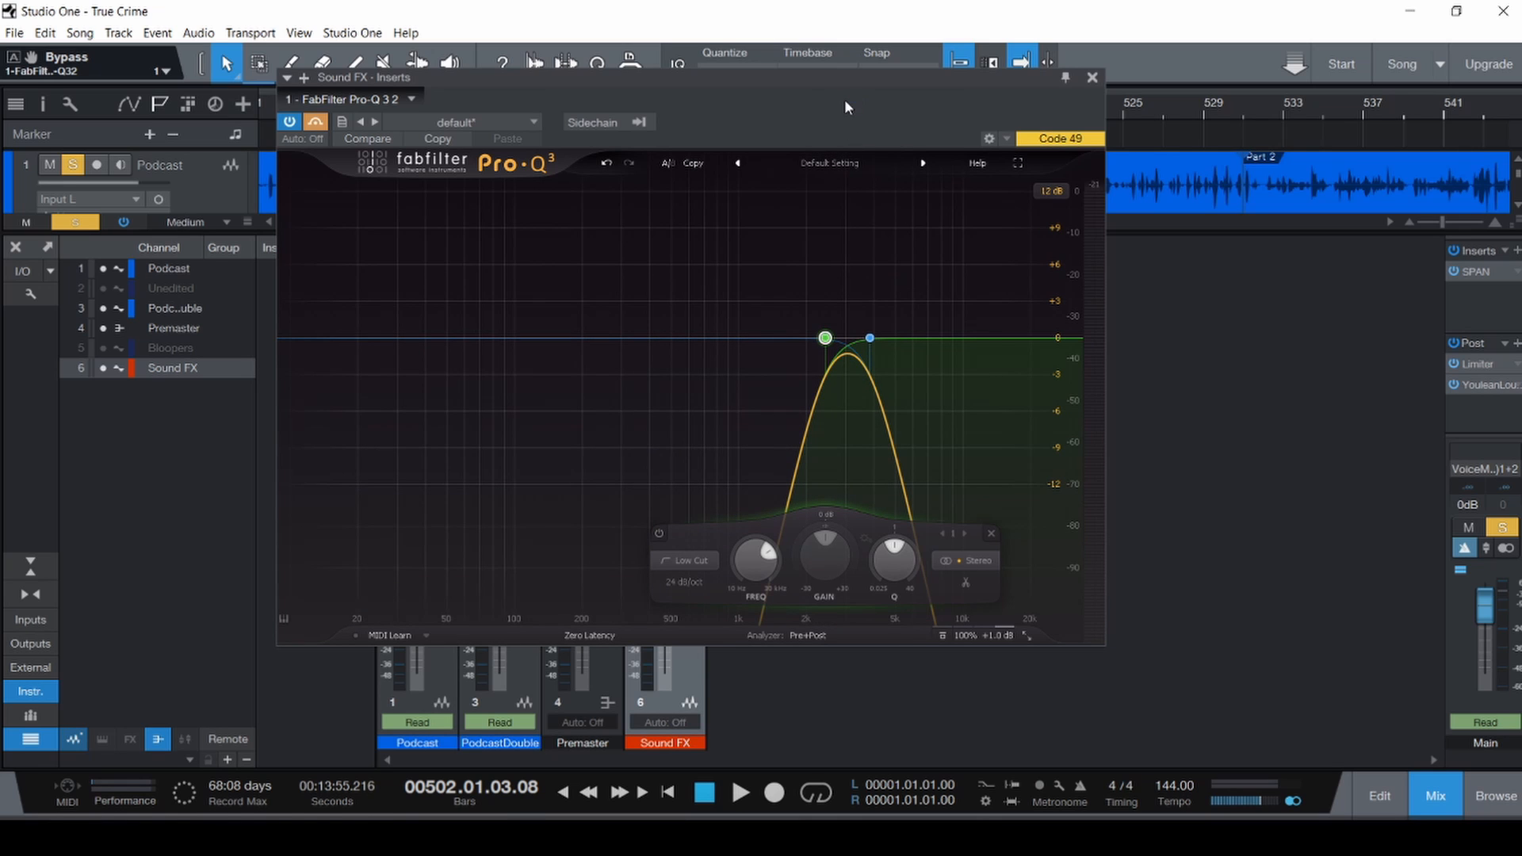
Play from about bar 485 and switch Pro-Q 3's bypass off, on and off to compare how the birds enter under the voices.
drag(812, 73, 896, 178)
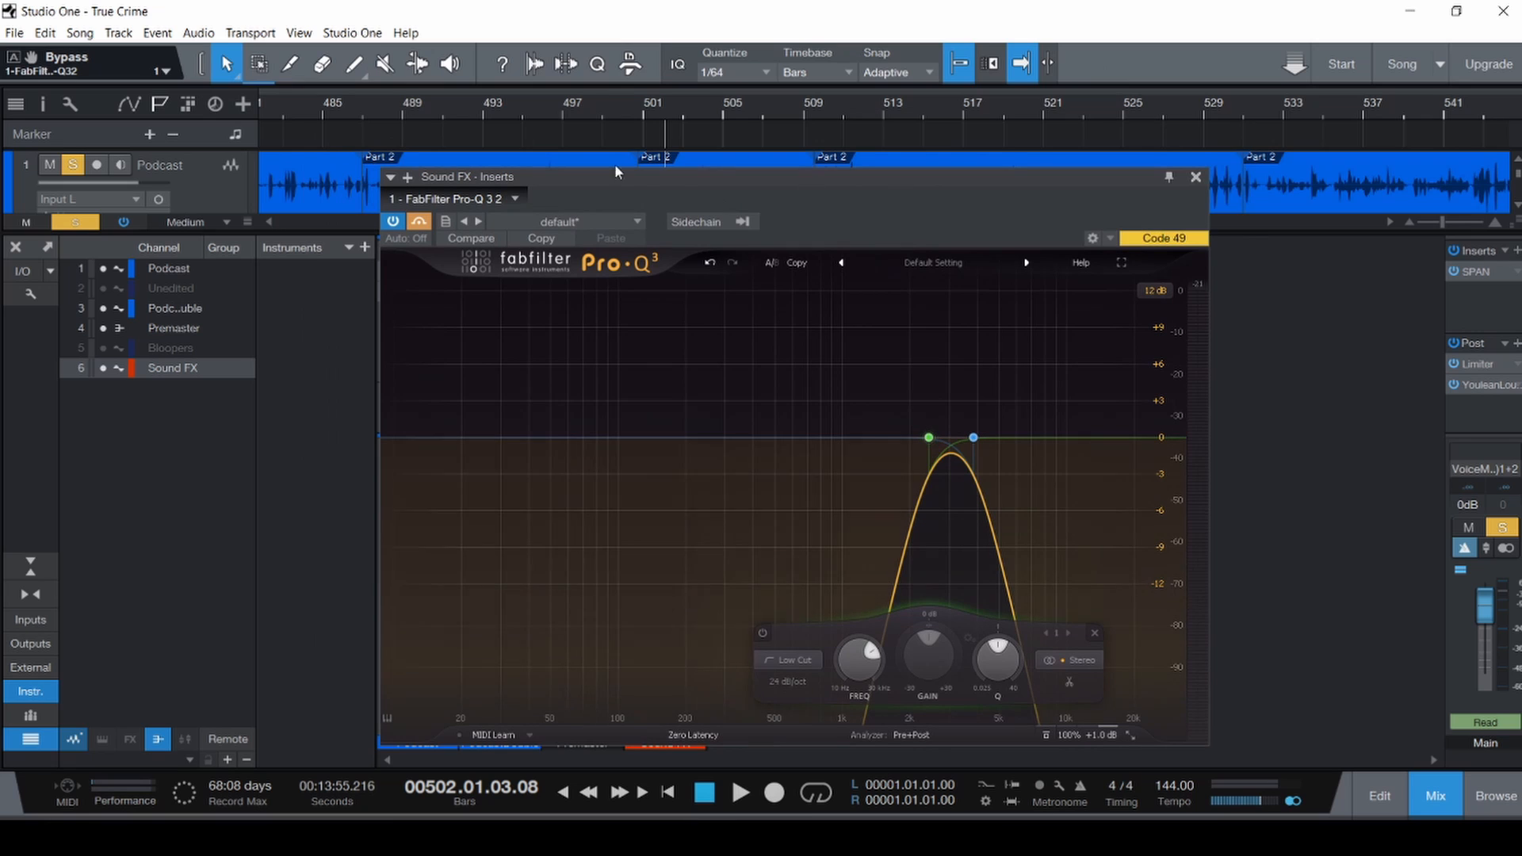
click(324, 178)
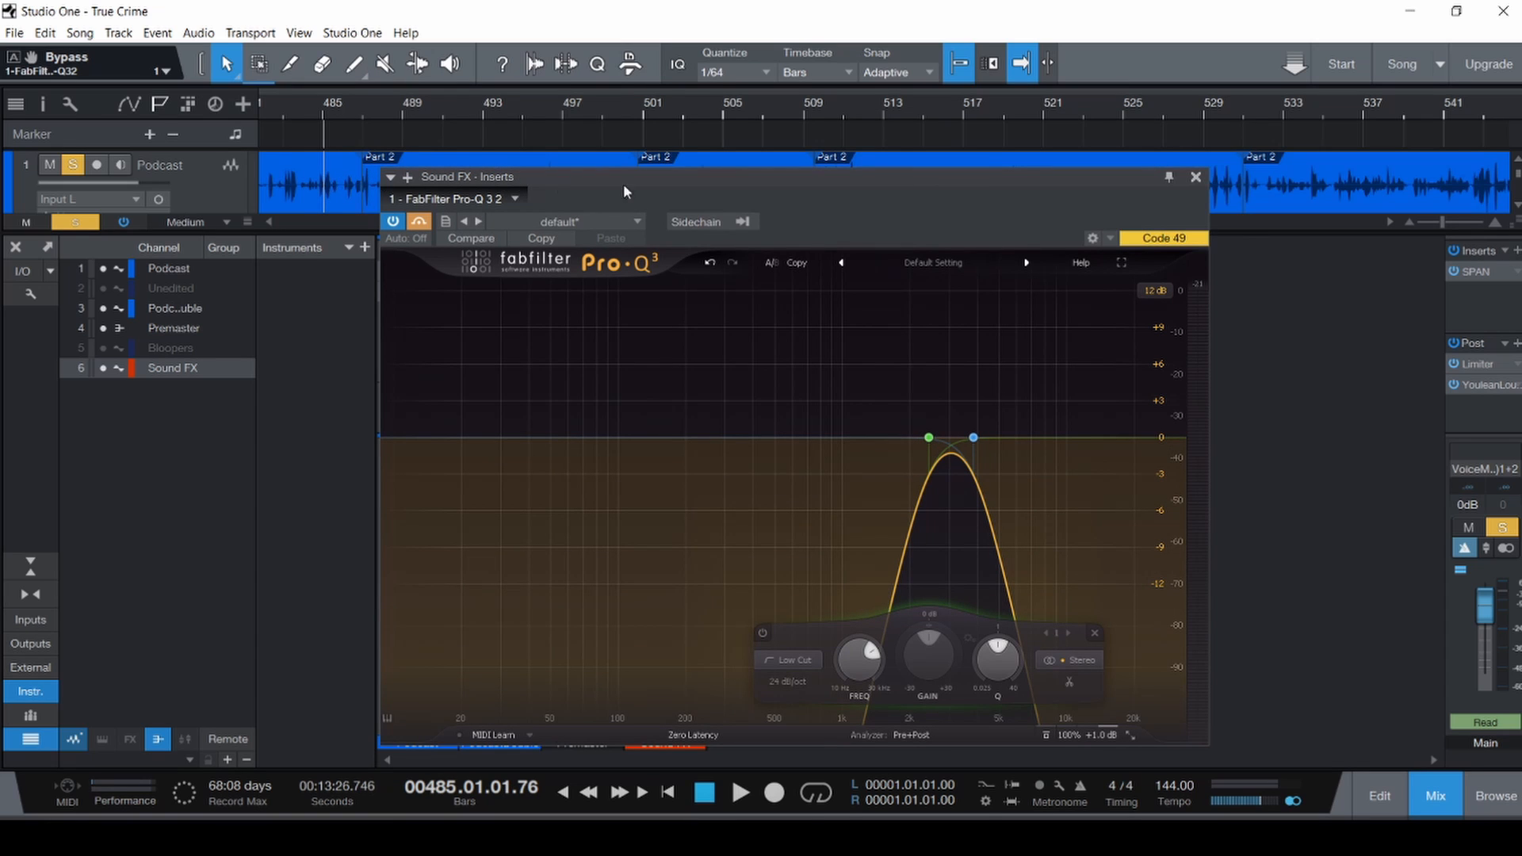
drag(694, 178, 697, 148)
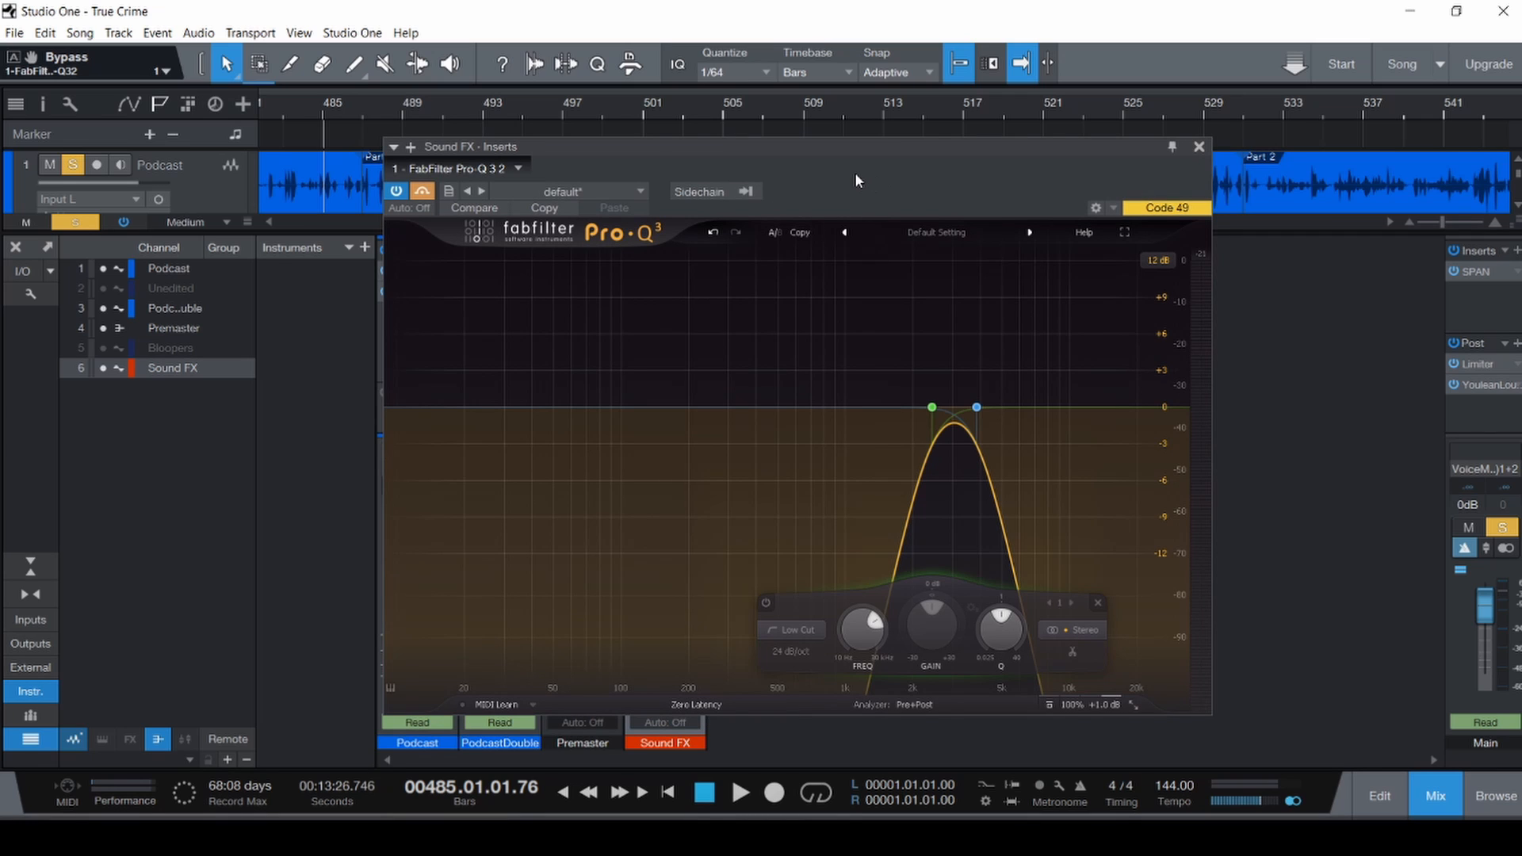
drag(847, 143, 846, 119)
key(space)
click(423, 160)
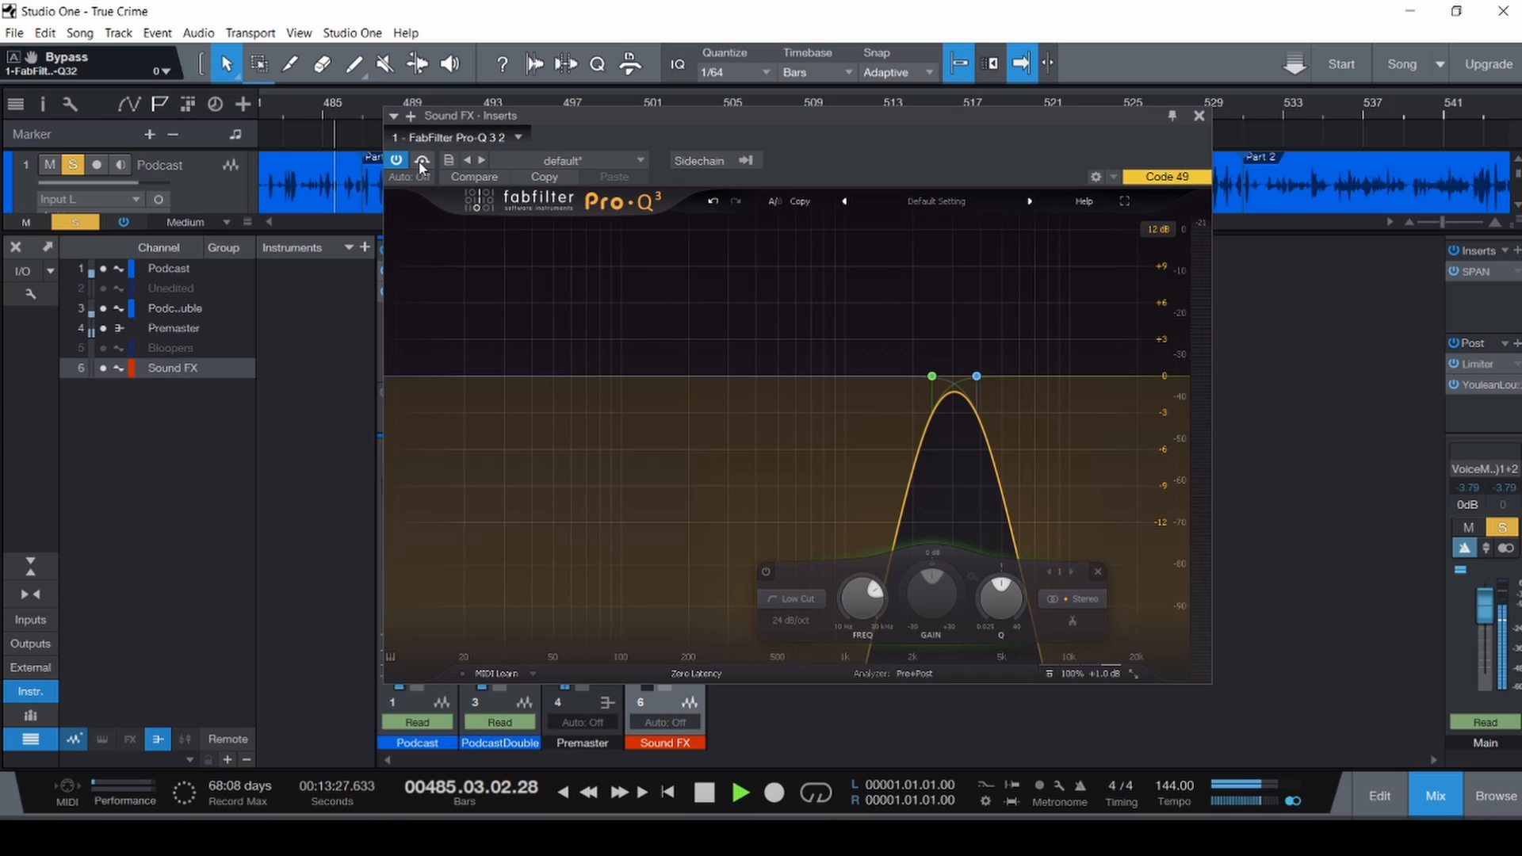
key(F3)
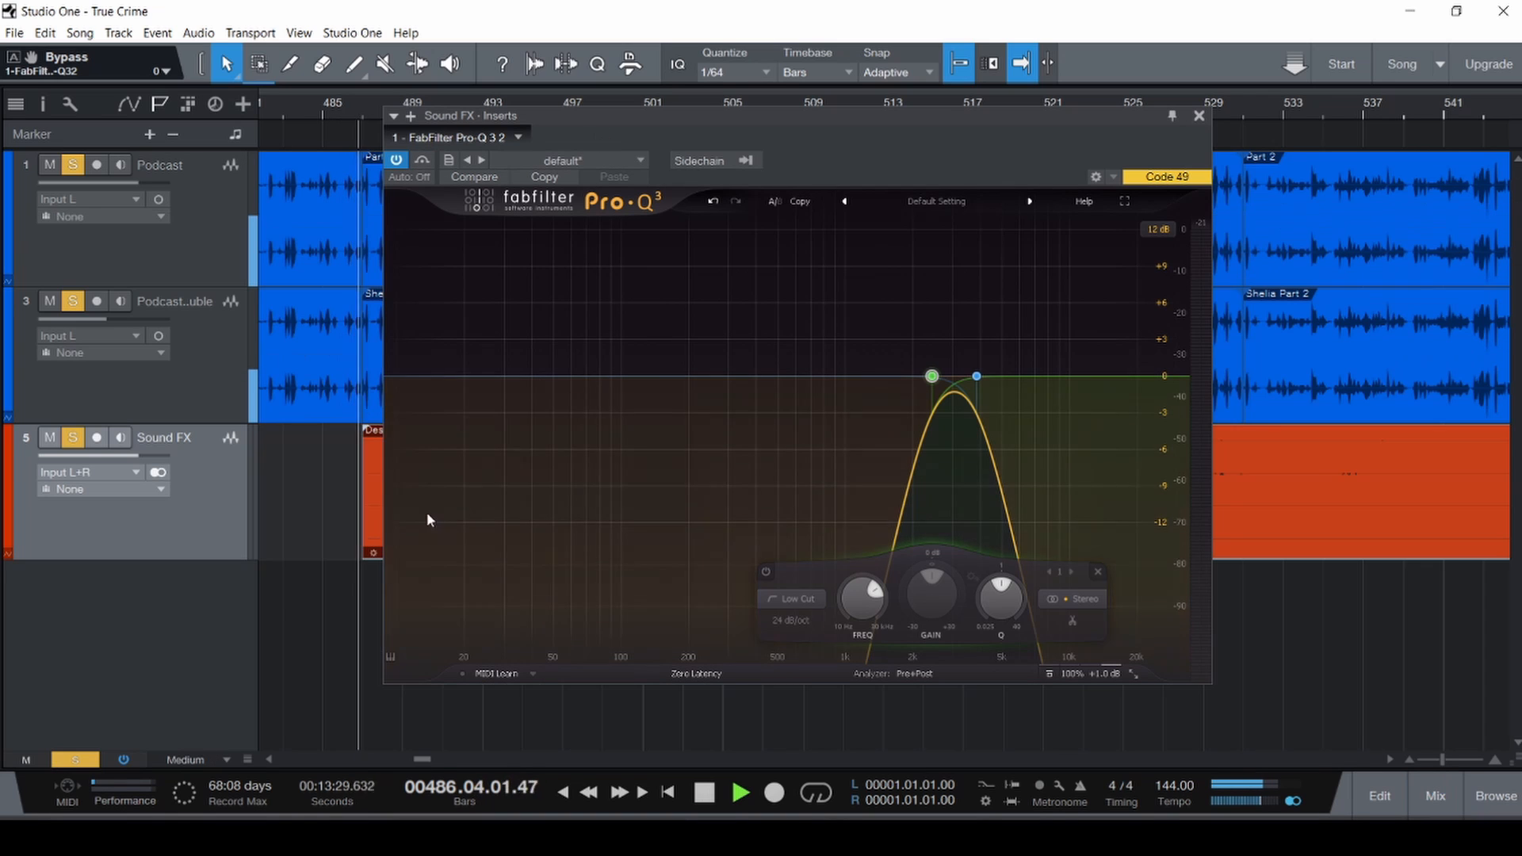
click(422, 159)
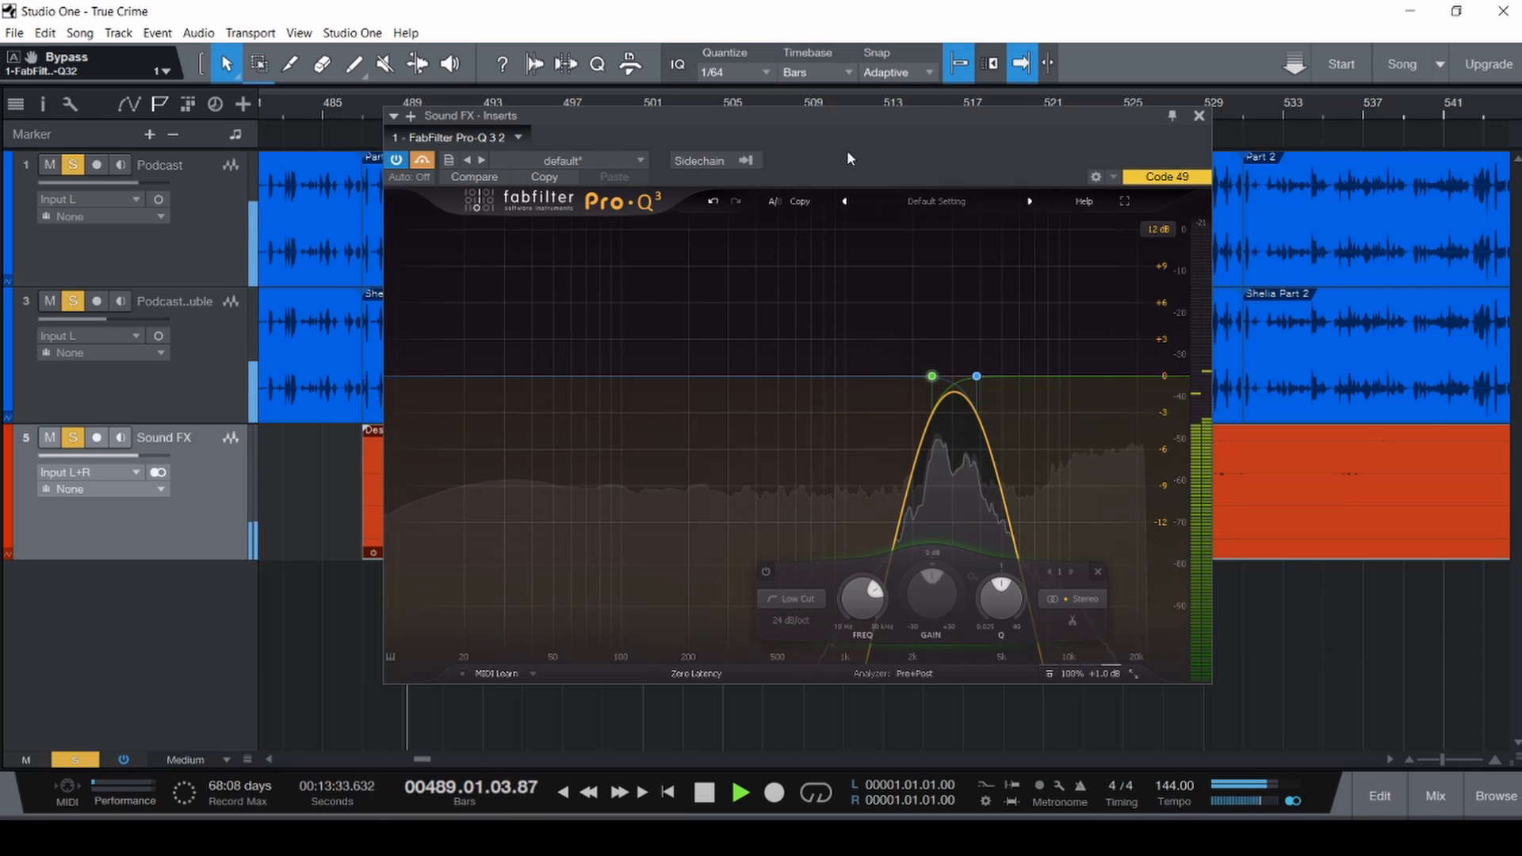
click(423, 159)
key(space)
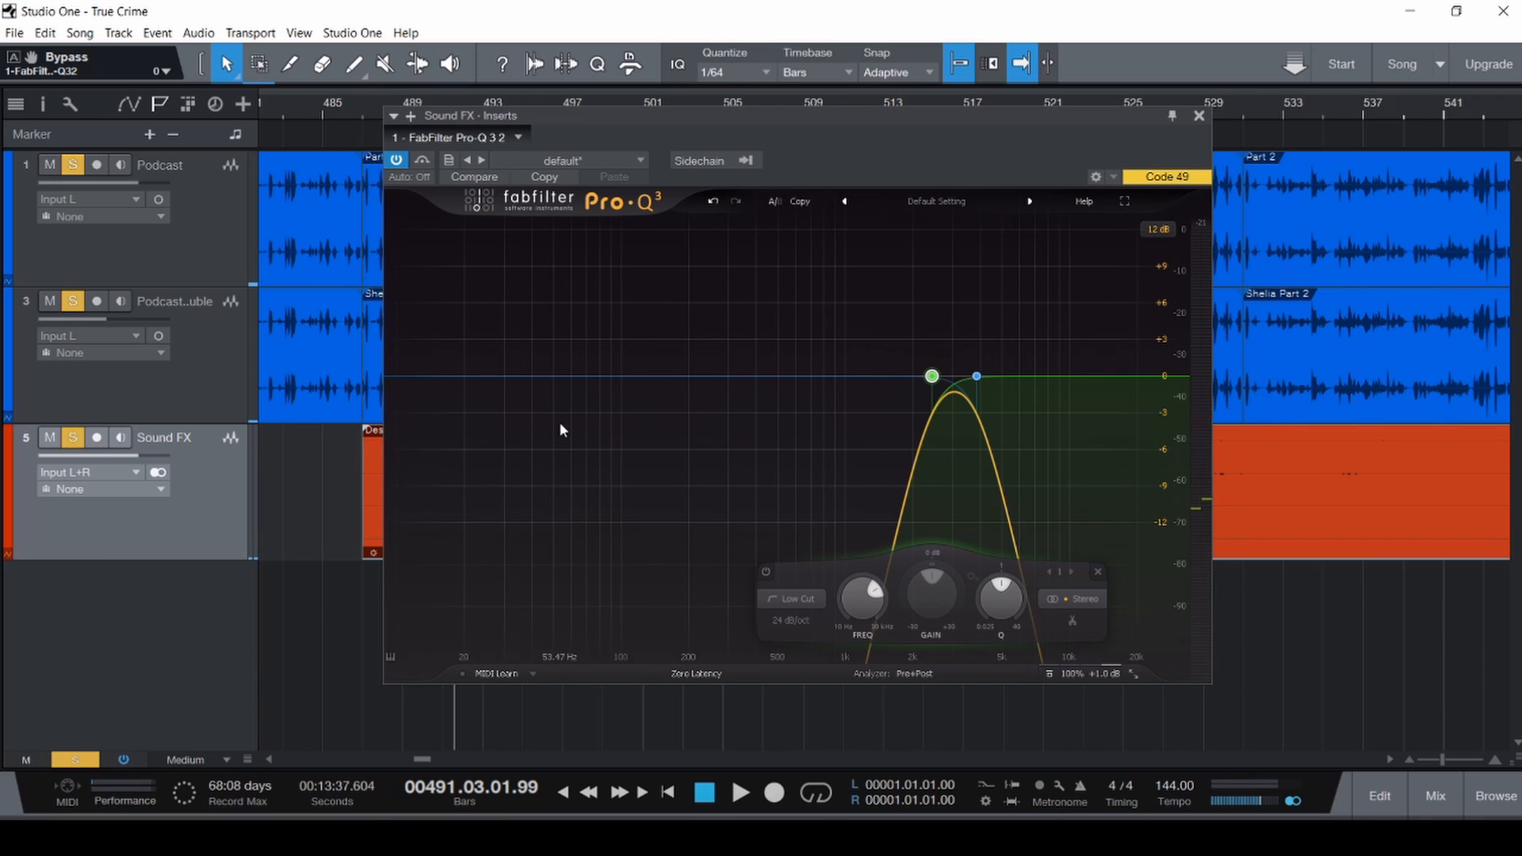
Replay the lead-in to the Desert Birds-03 event with Pro-Q 3 bypassed to hear its unfiltered entry.
drag(640, 116, 758, 292)
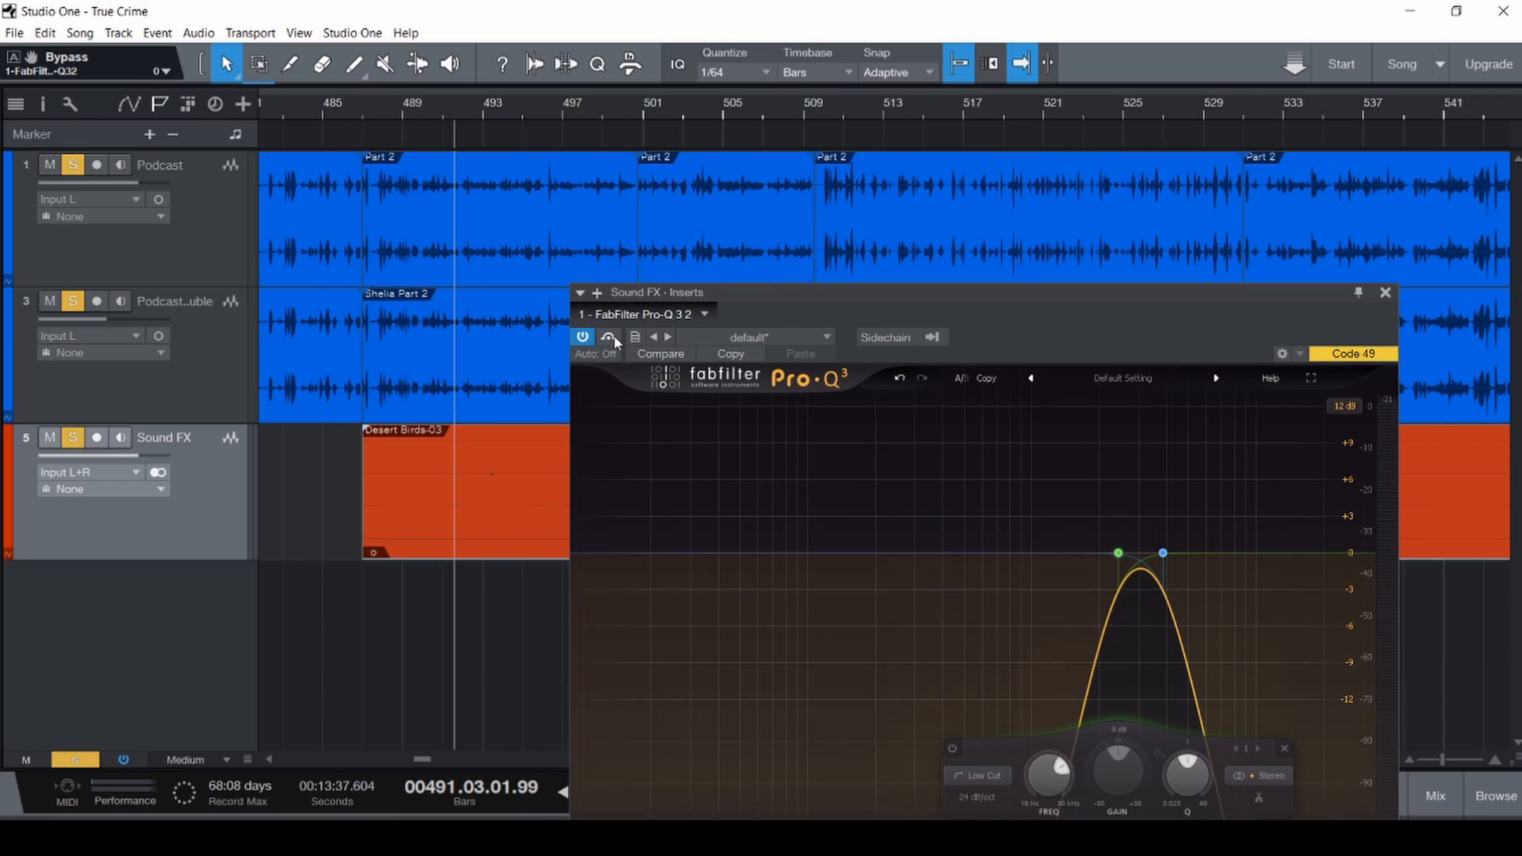
key(ctrl+space)
click(343, 482)
key(space)
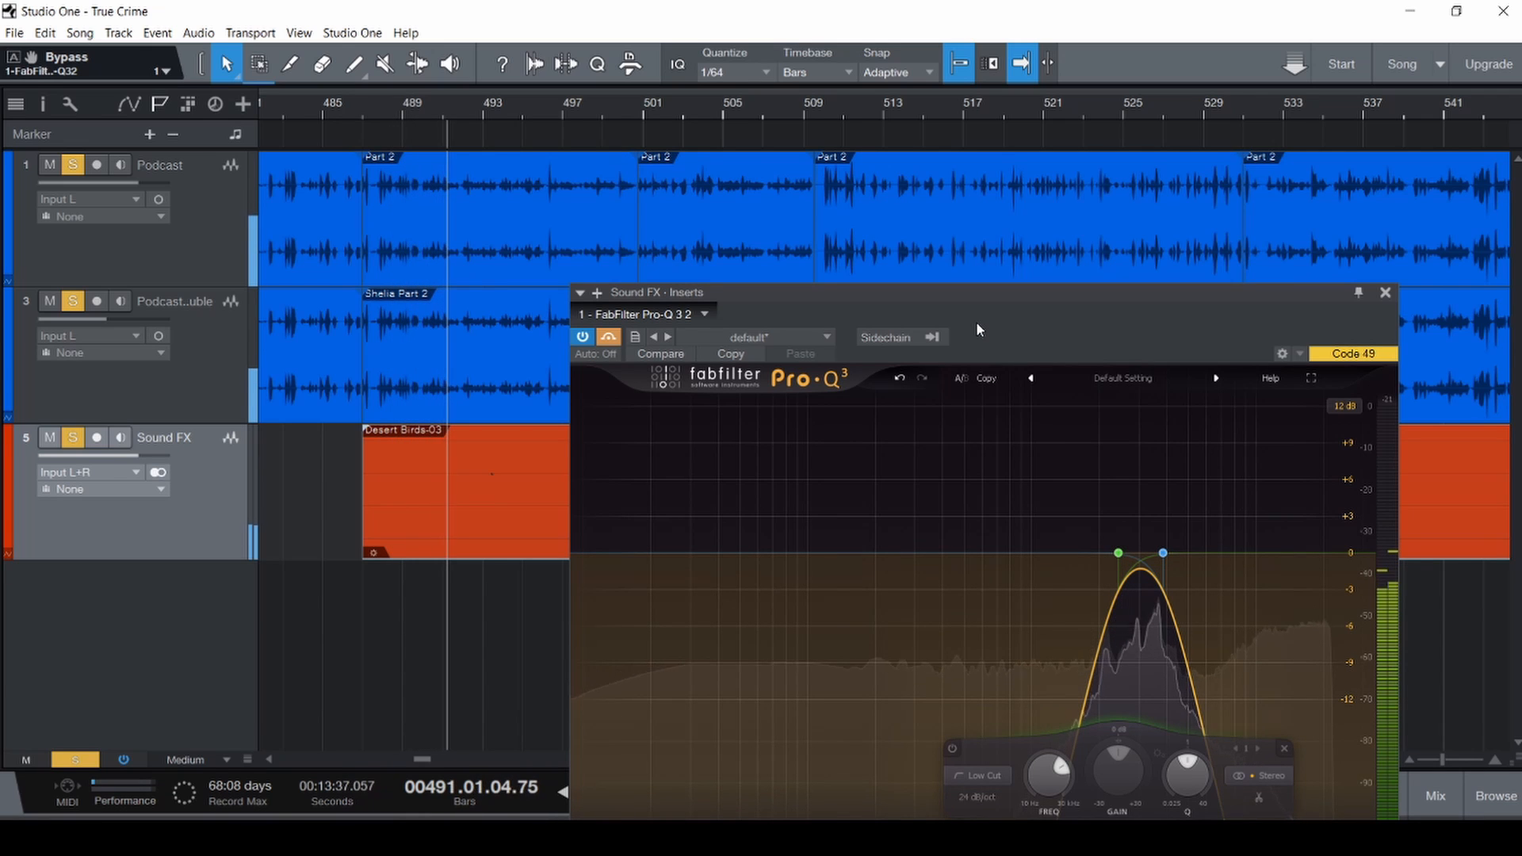
Add a fade-in about one bar long to the start of the Desert Birds-03 event.
drag(974, 298, 862, 182)
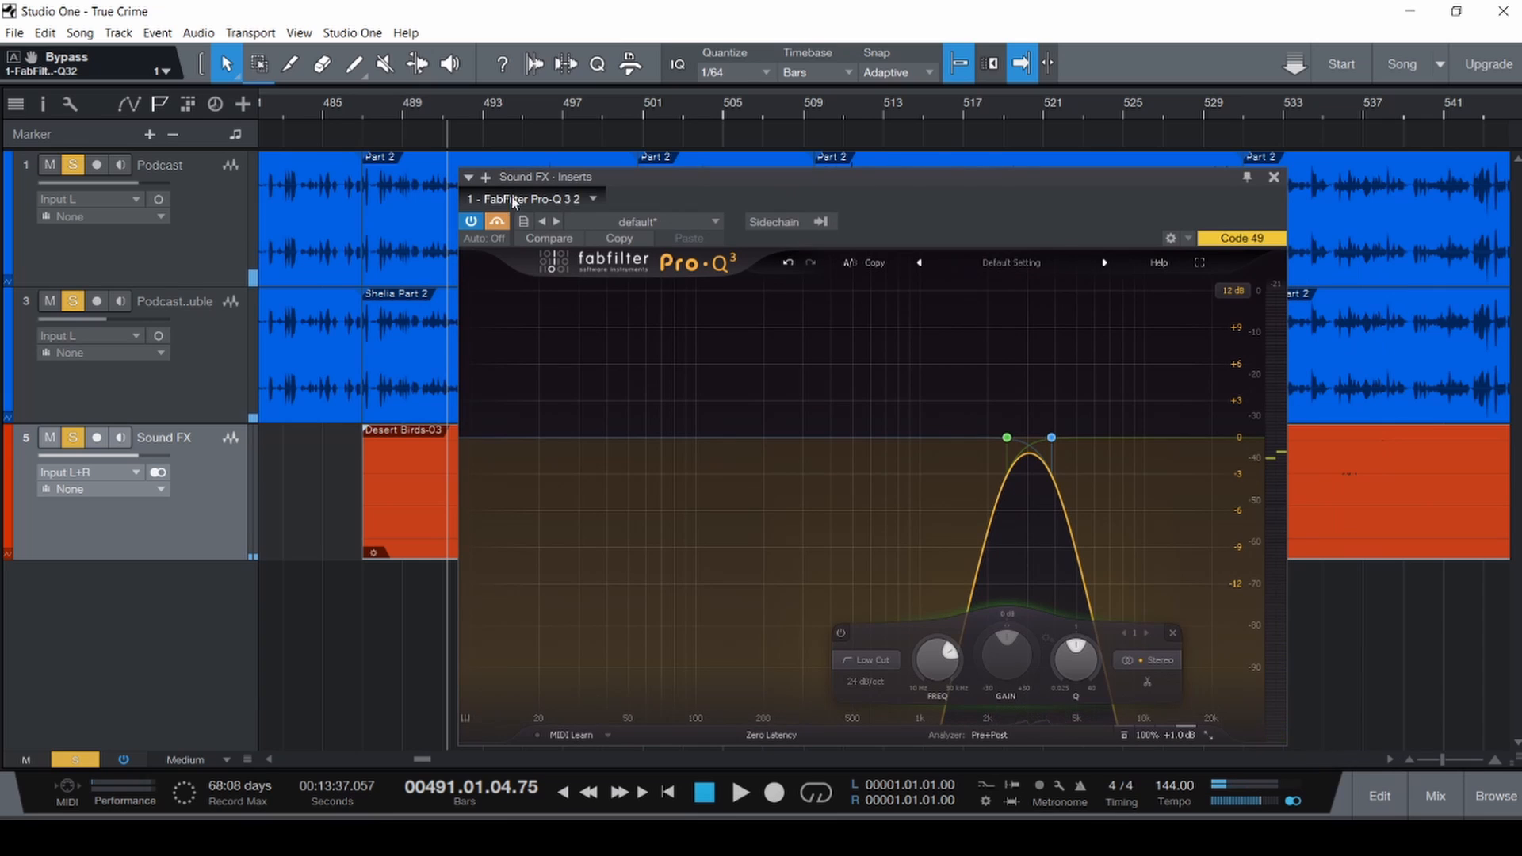
scroll(368, 515, up, 5)
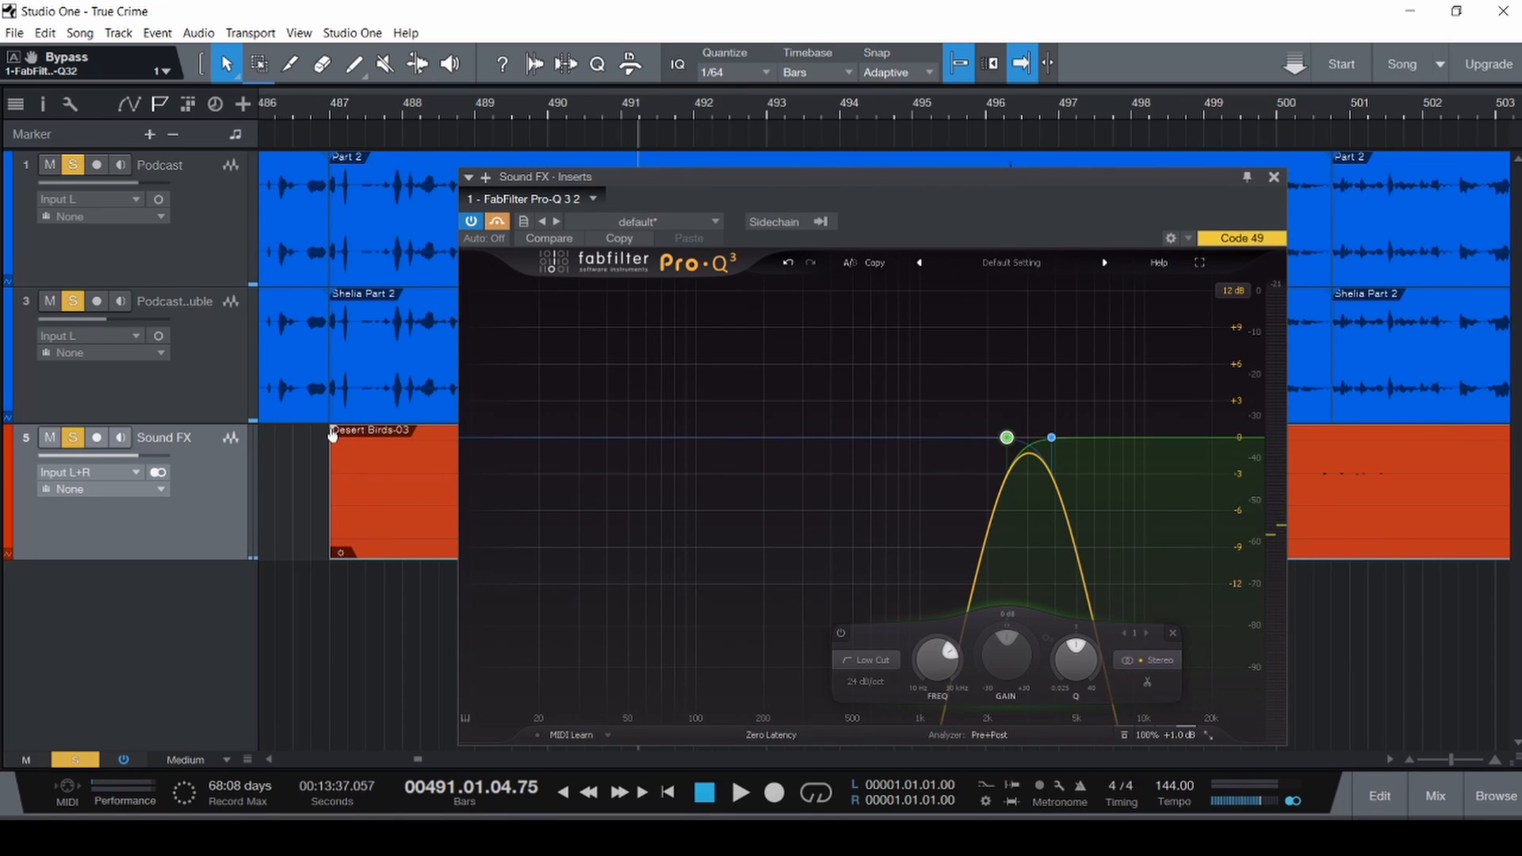
drag(332, 435, 413, 437)
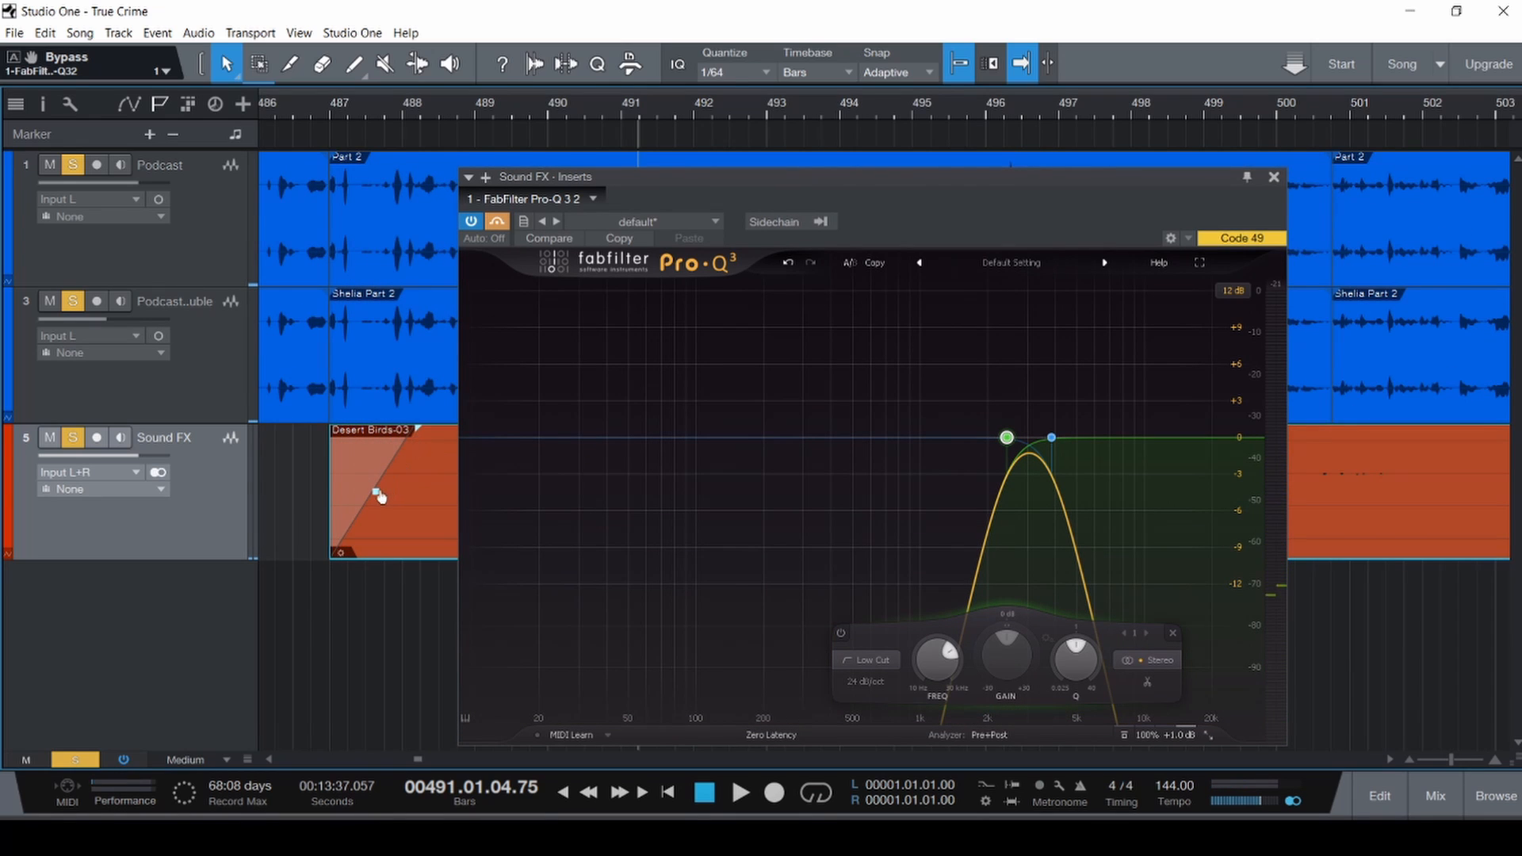
Audition the faded start of the bird sound, first with Pro-Q 3 bypassed and again with it active.
click(319, 499)
key(space)
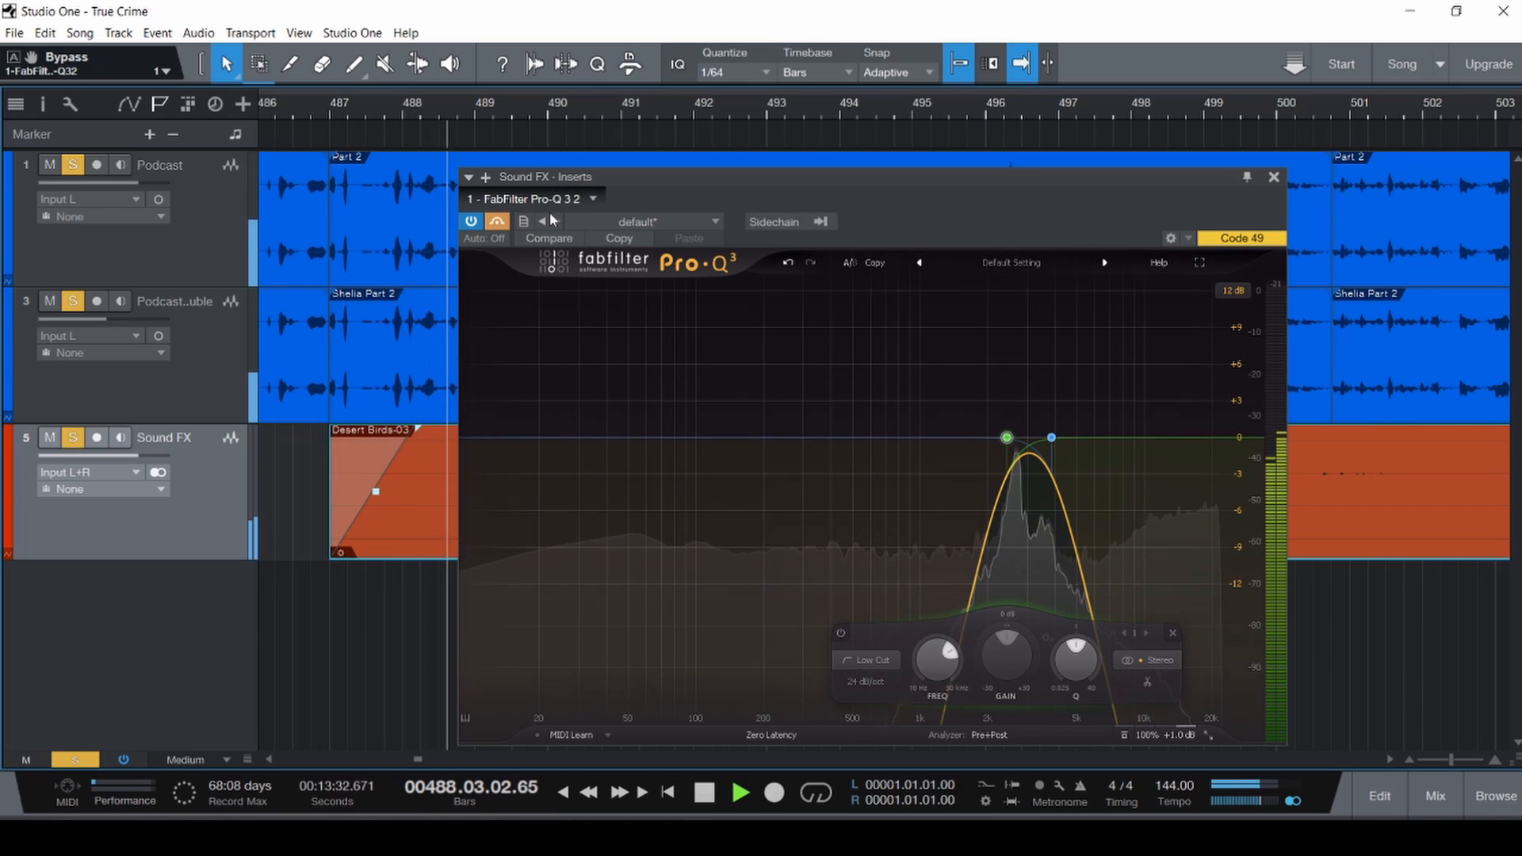
click(498, 222)
click(320, 471)
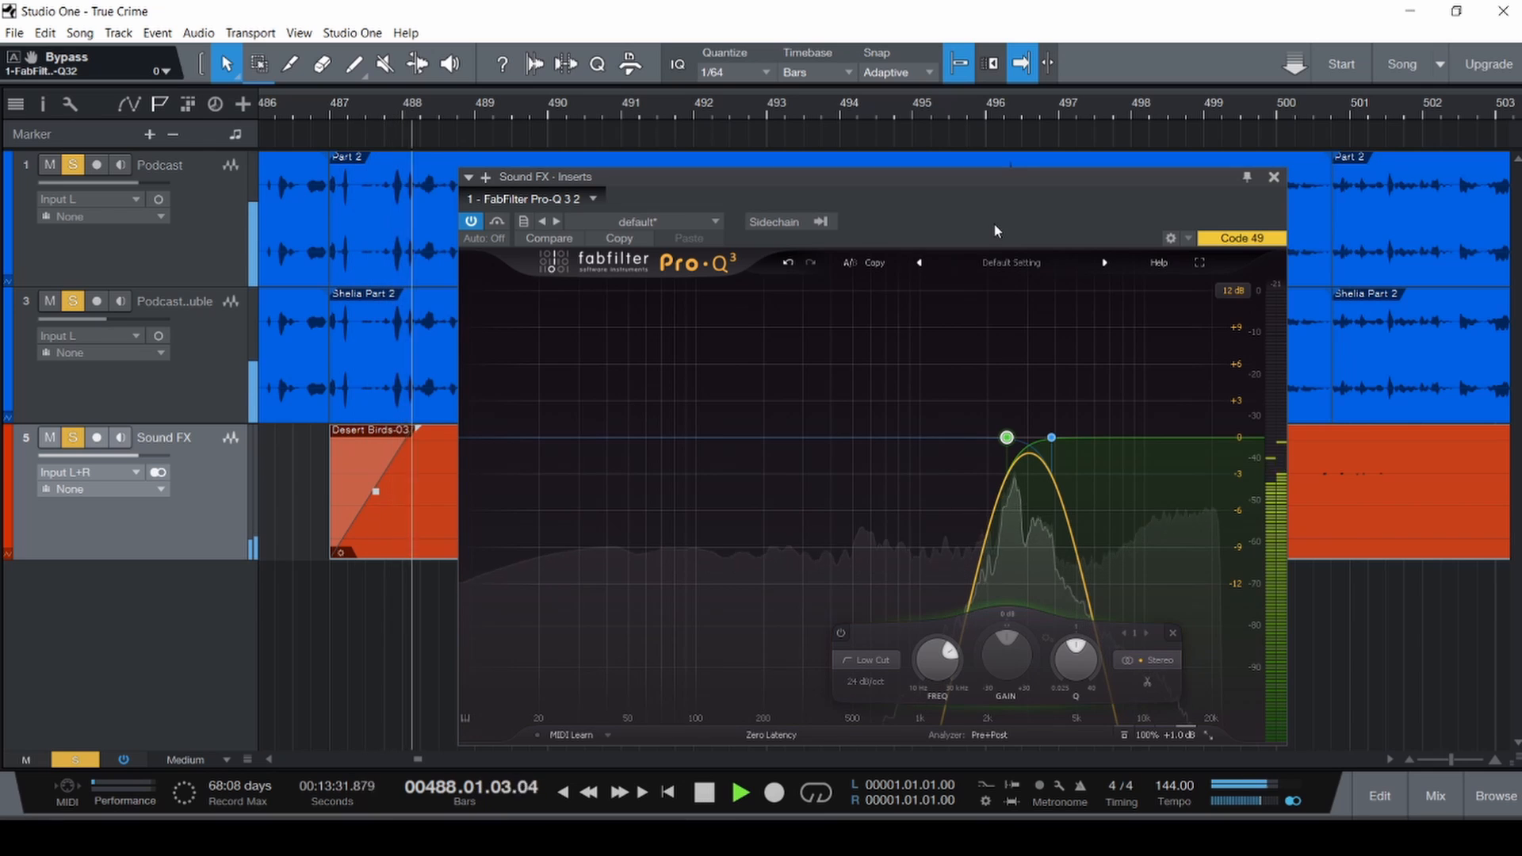
key(space)
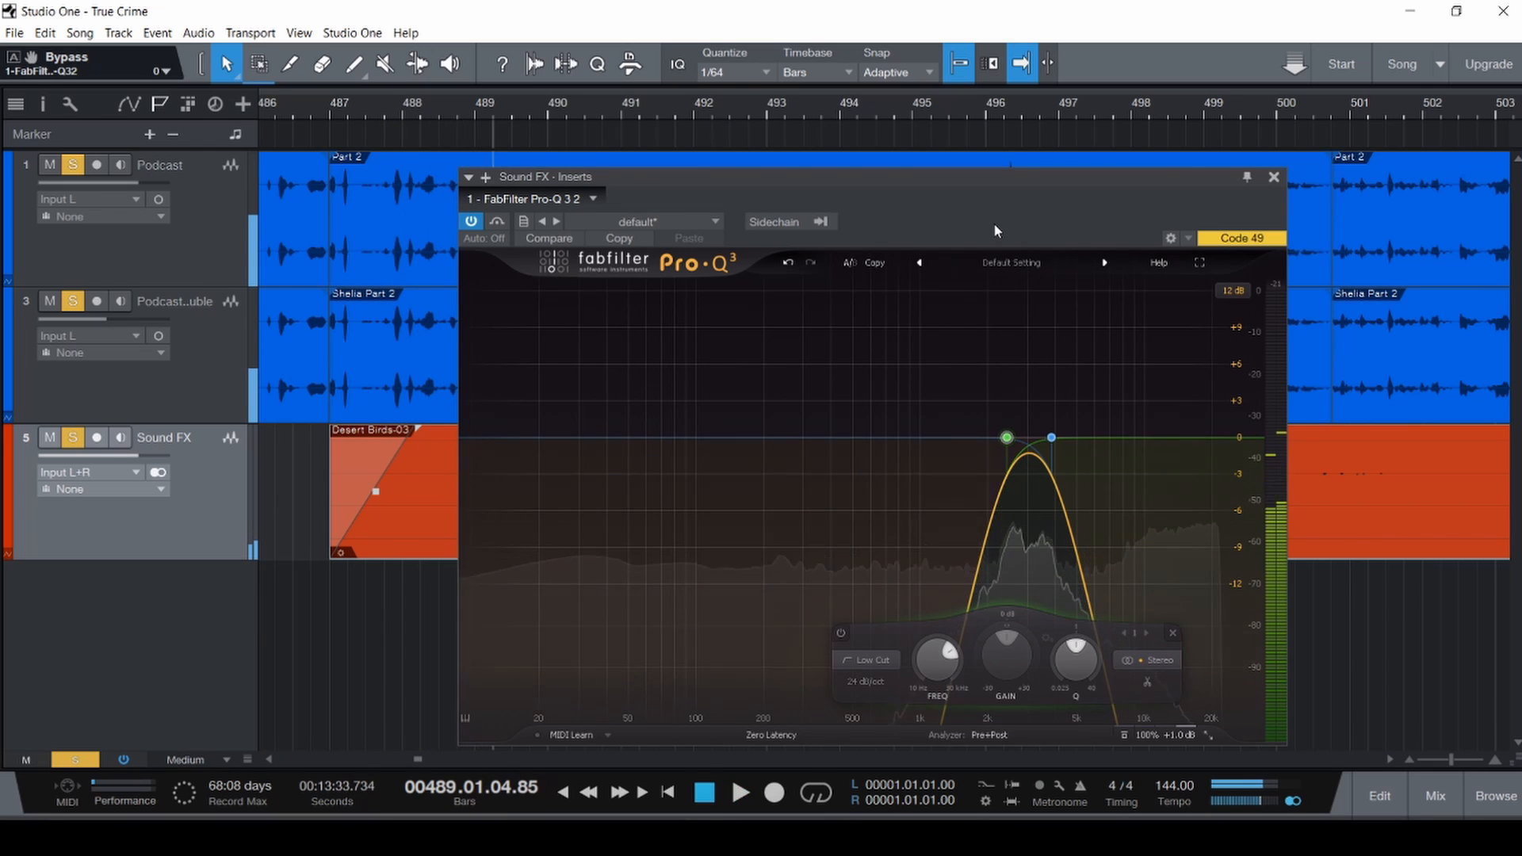
Close the Pro-Q 3 window and delete the Desert Birds-03 event from the Sound FX track.
click(1268, 181)
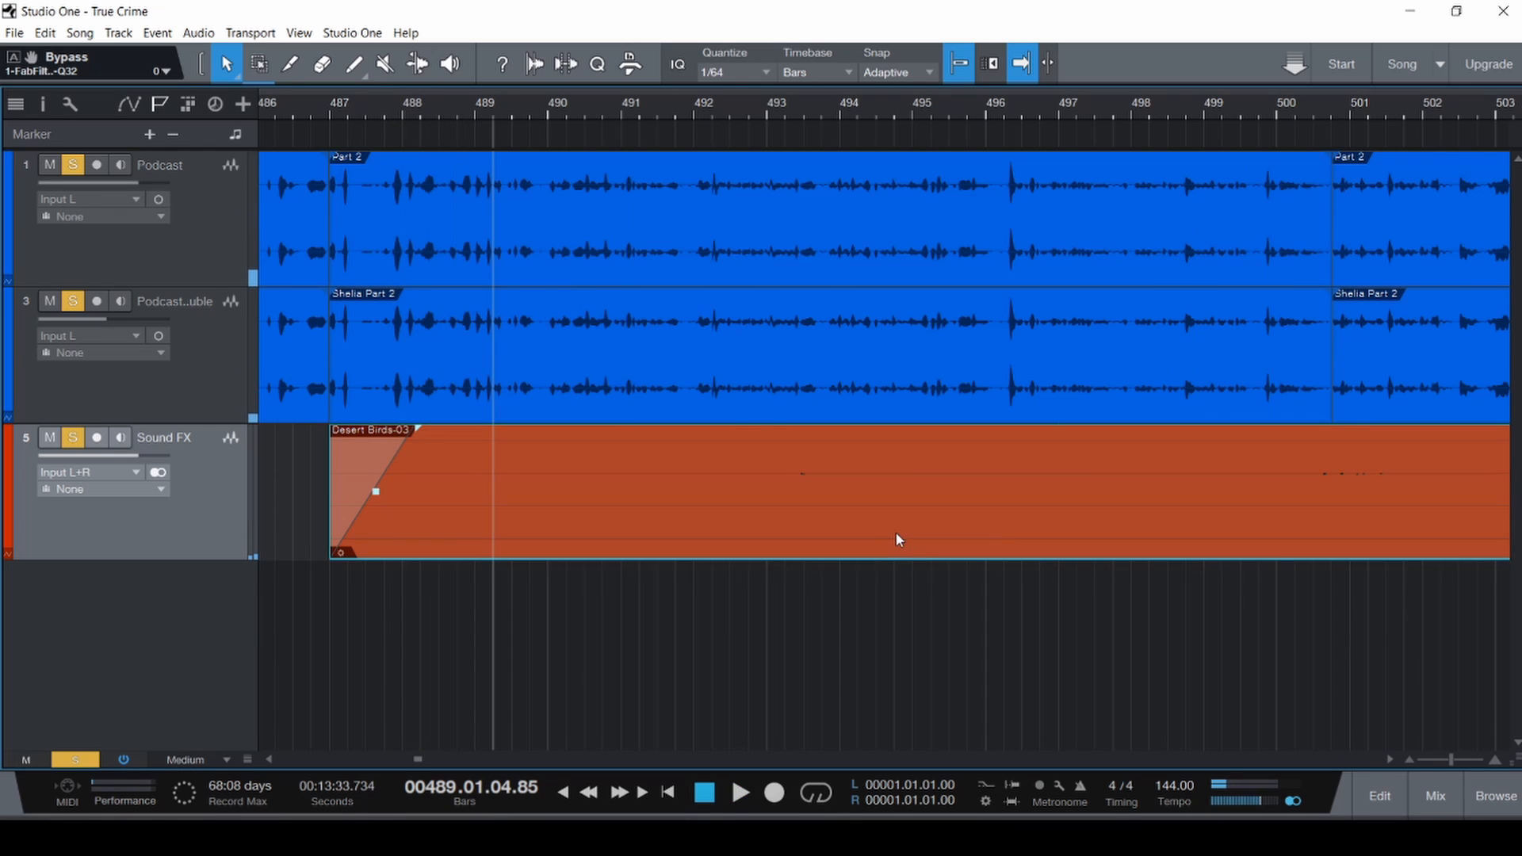
key(Delete)
Import the Tense_C riser from the Risers > Ghosthack sample folder onto the Sound FX track.
key(ctrl+i)
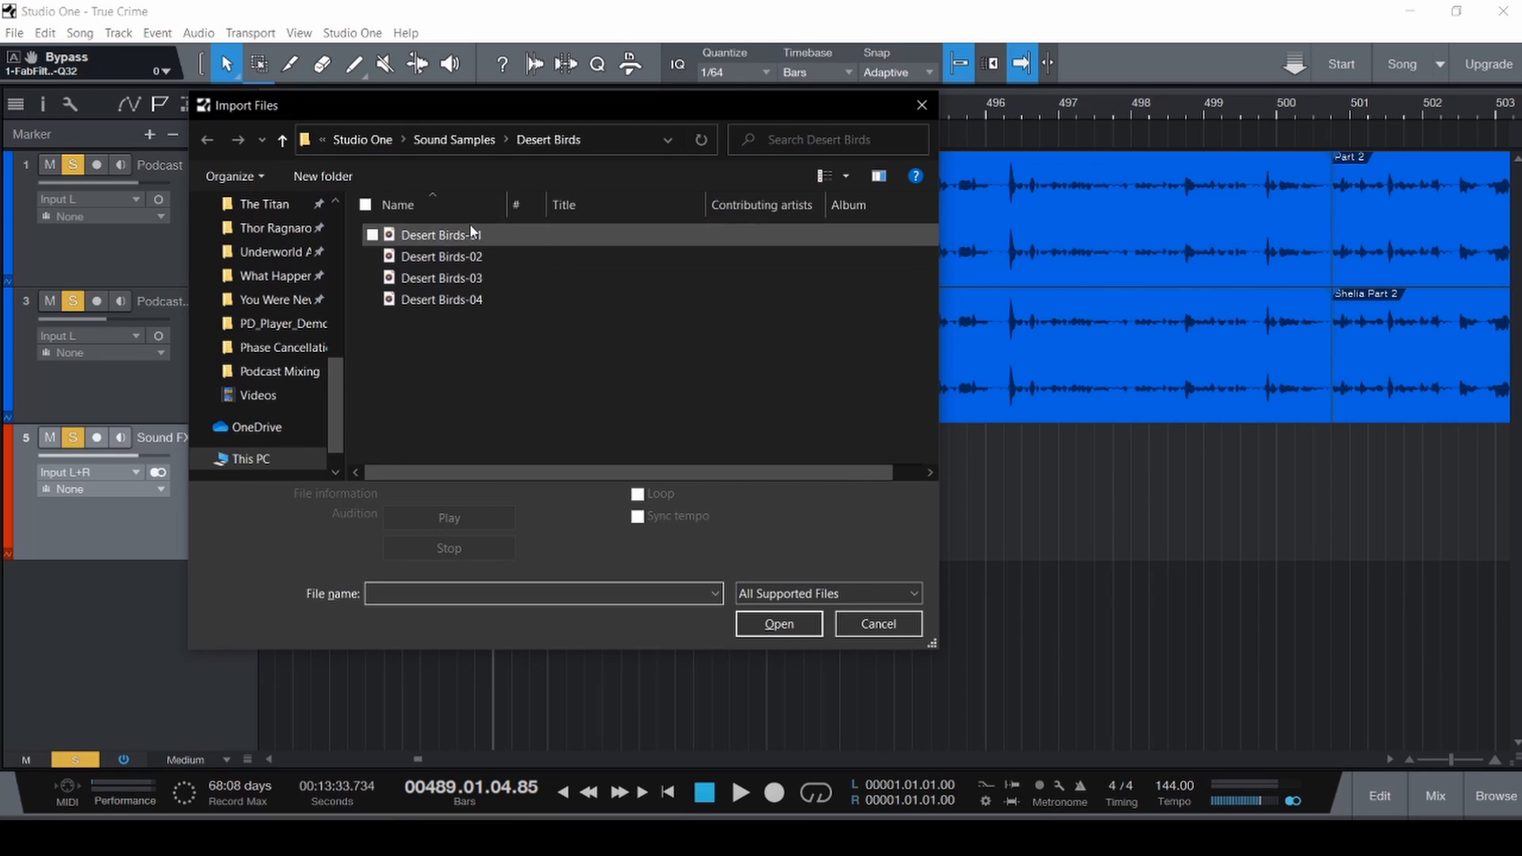
click(442, 142)
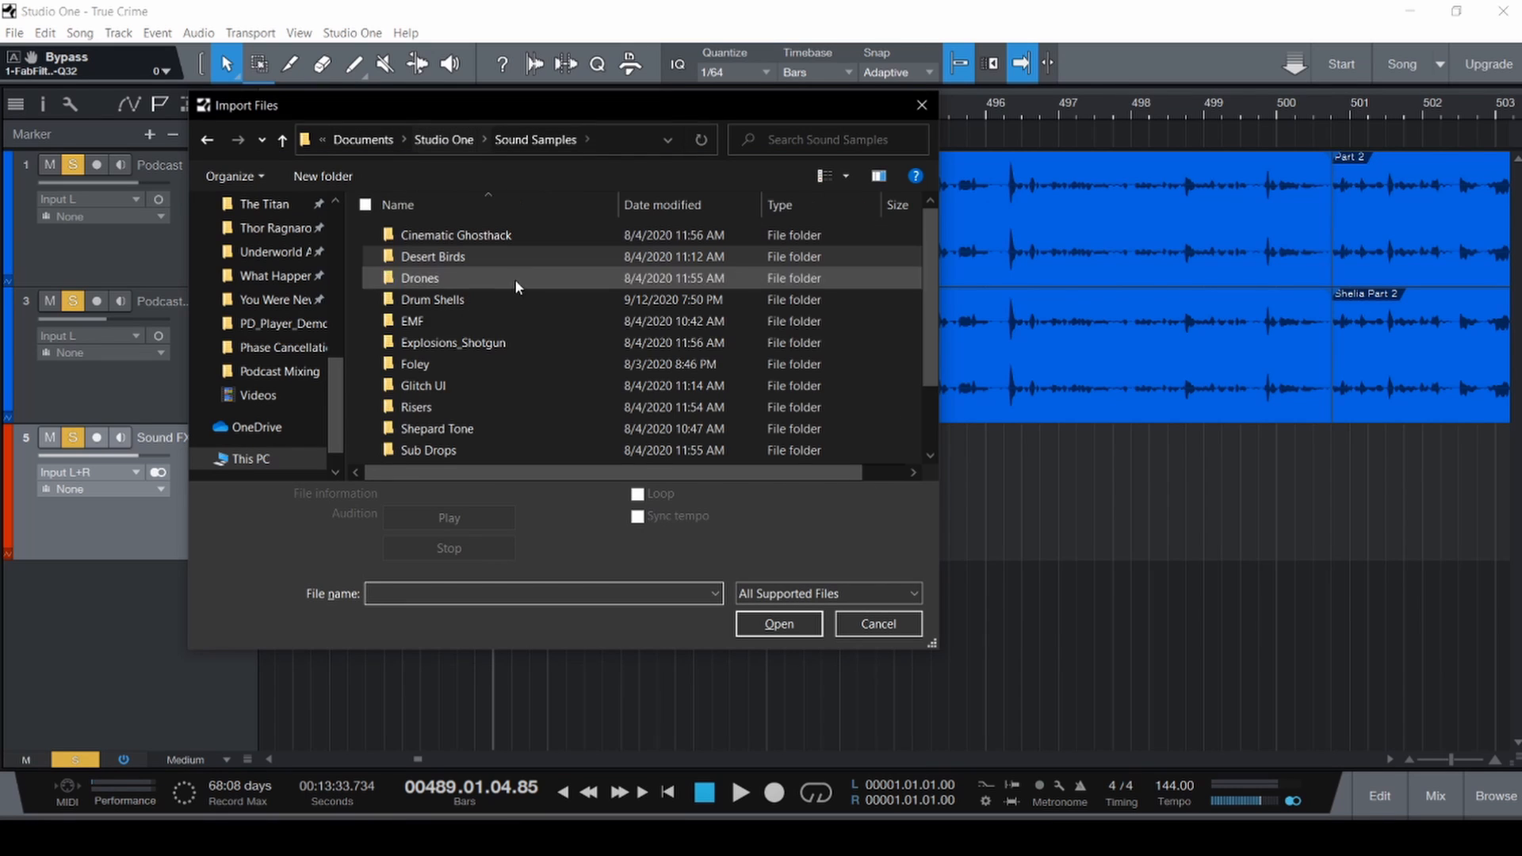
double_click(459, 404)
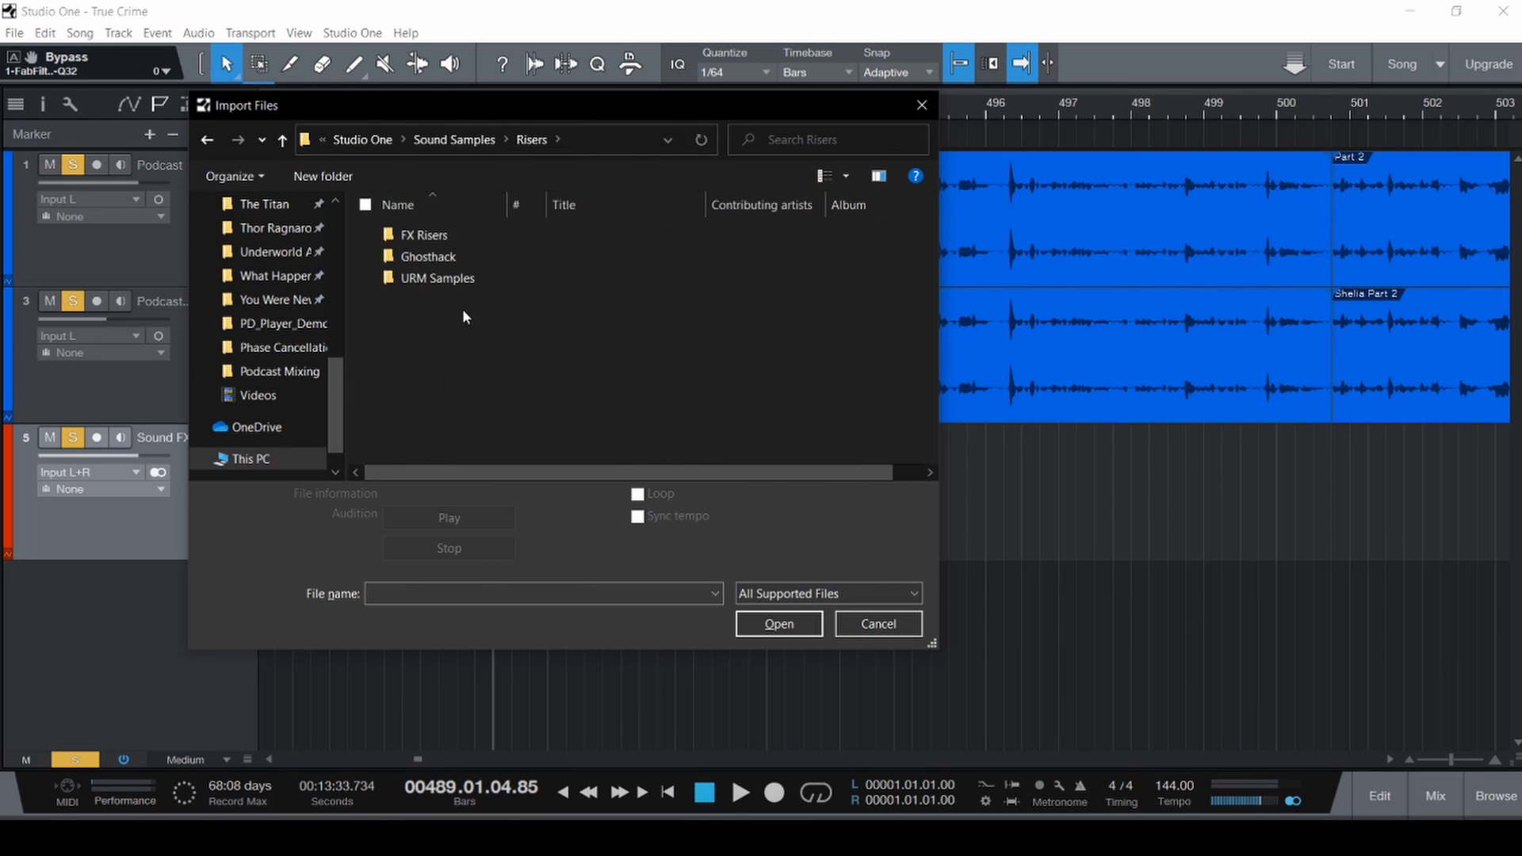
double_click(458, 255)
scroll(459, 261, down, 4)
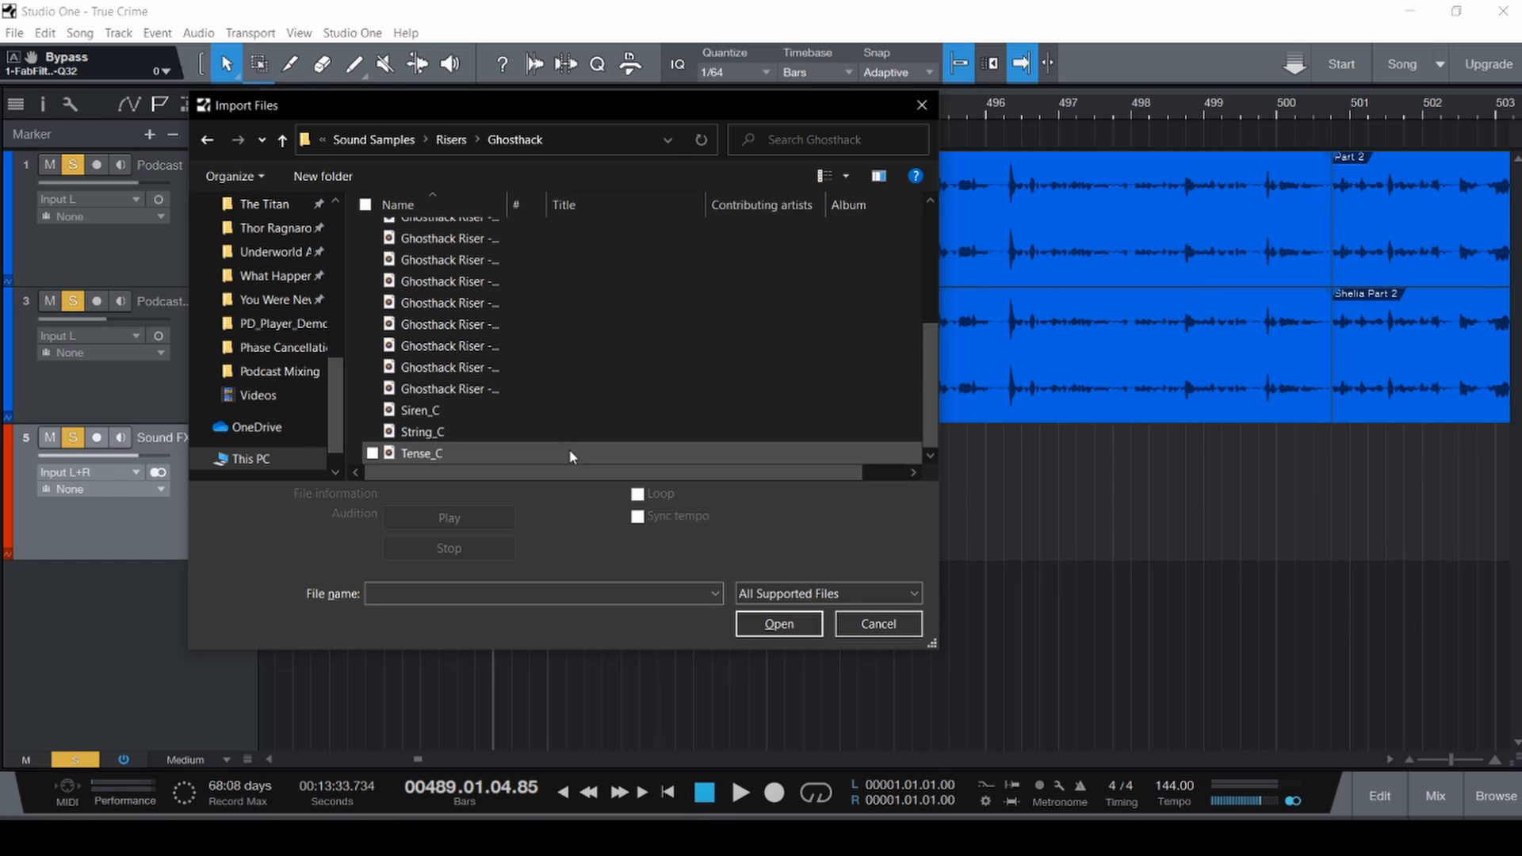
click(570, 454)
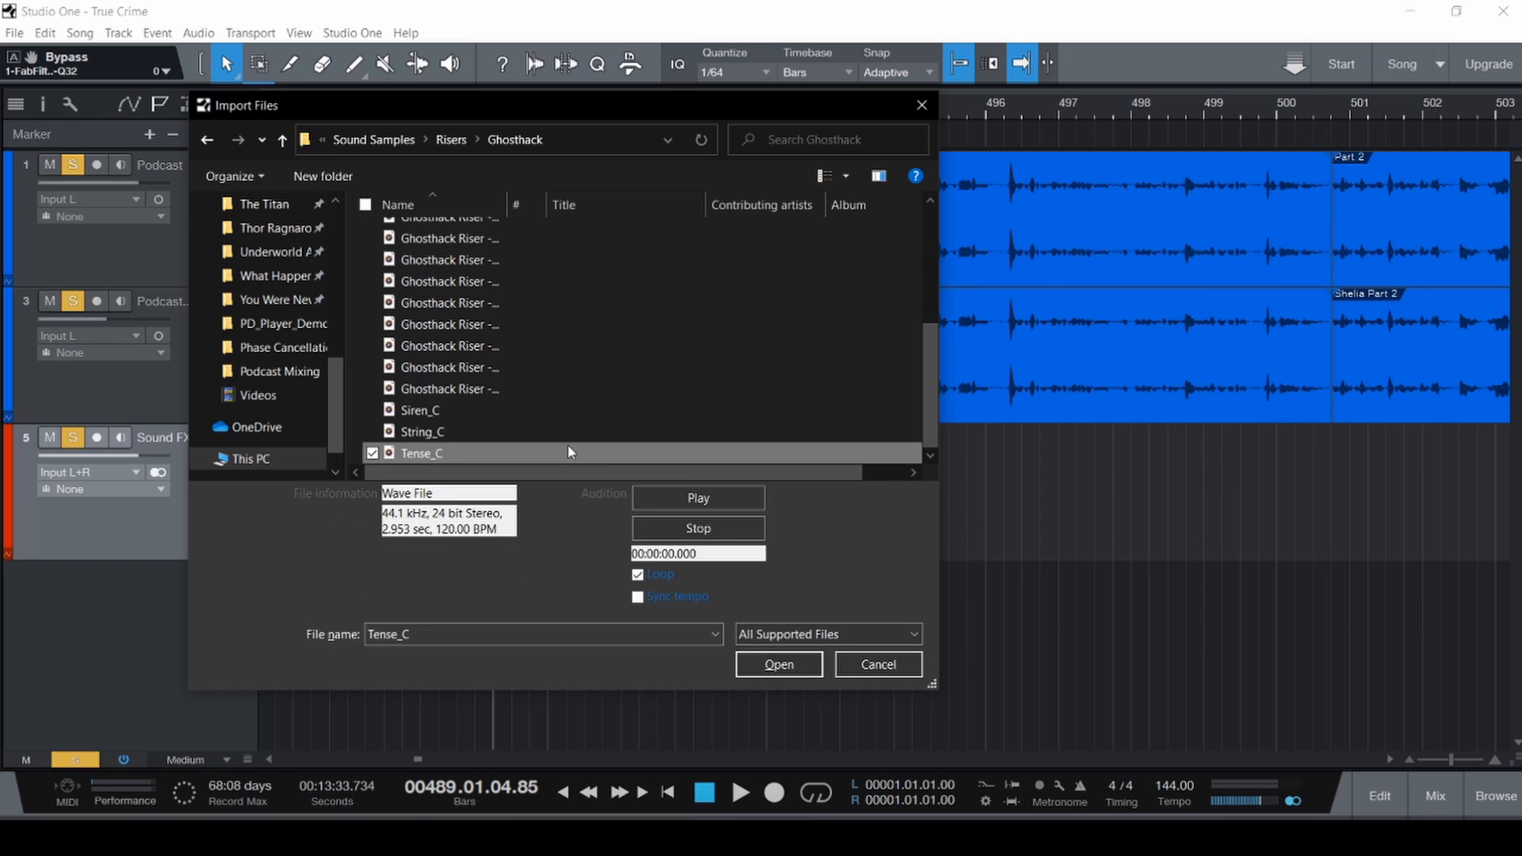
double_click(567, 452)
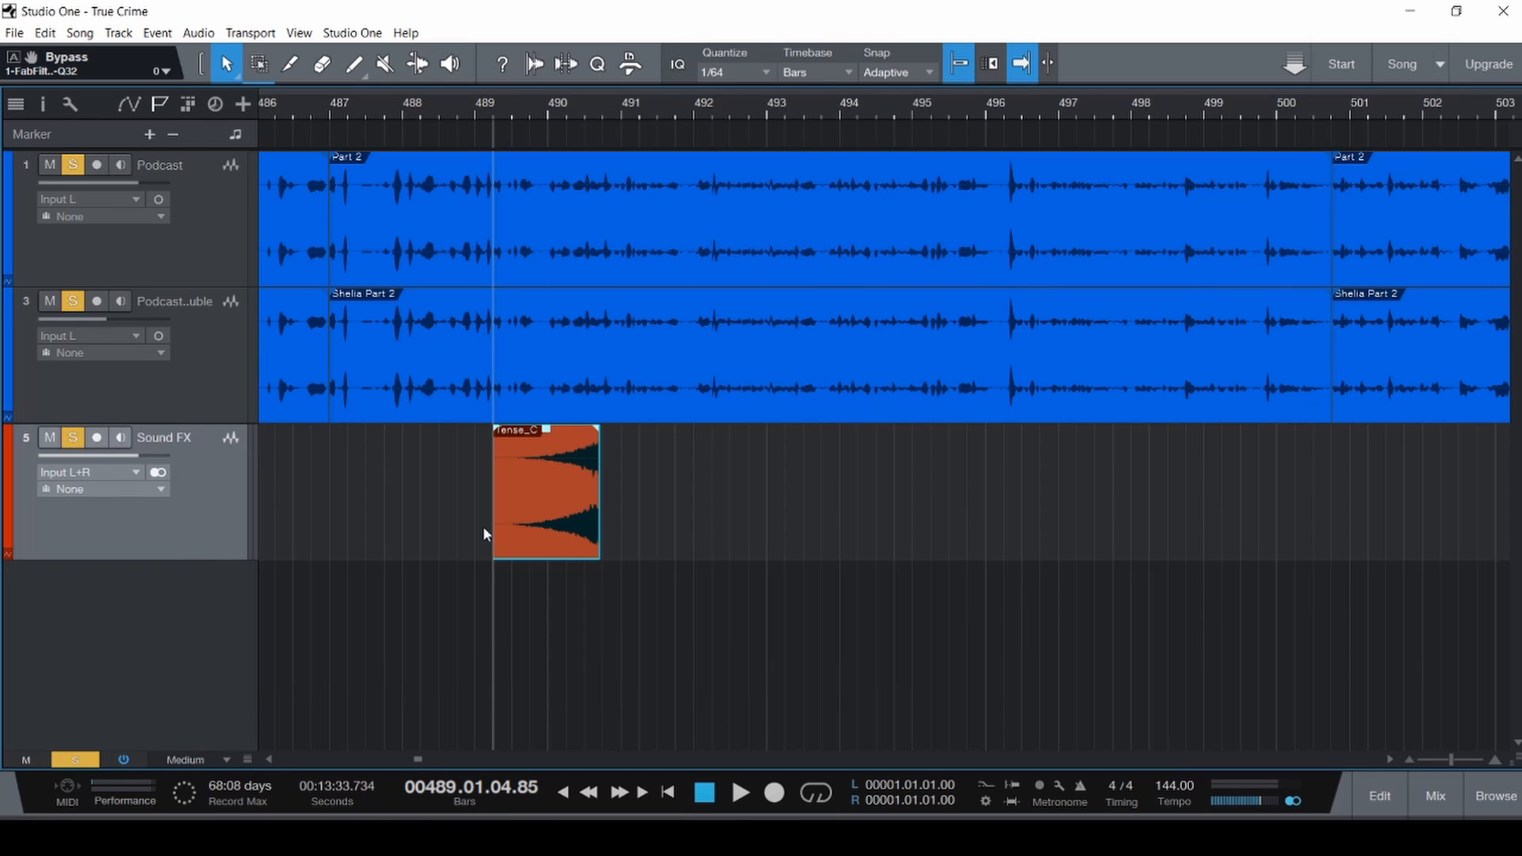
Mute the Podcast and Podcast double tracks and audition the Tense_C riser alone.
click(49, 304)
click(52, 168)
scroll(478, 441, up, 4)
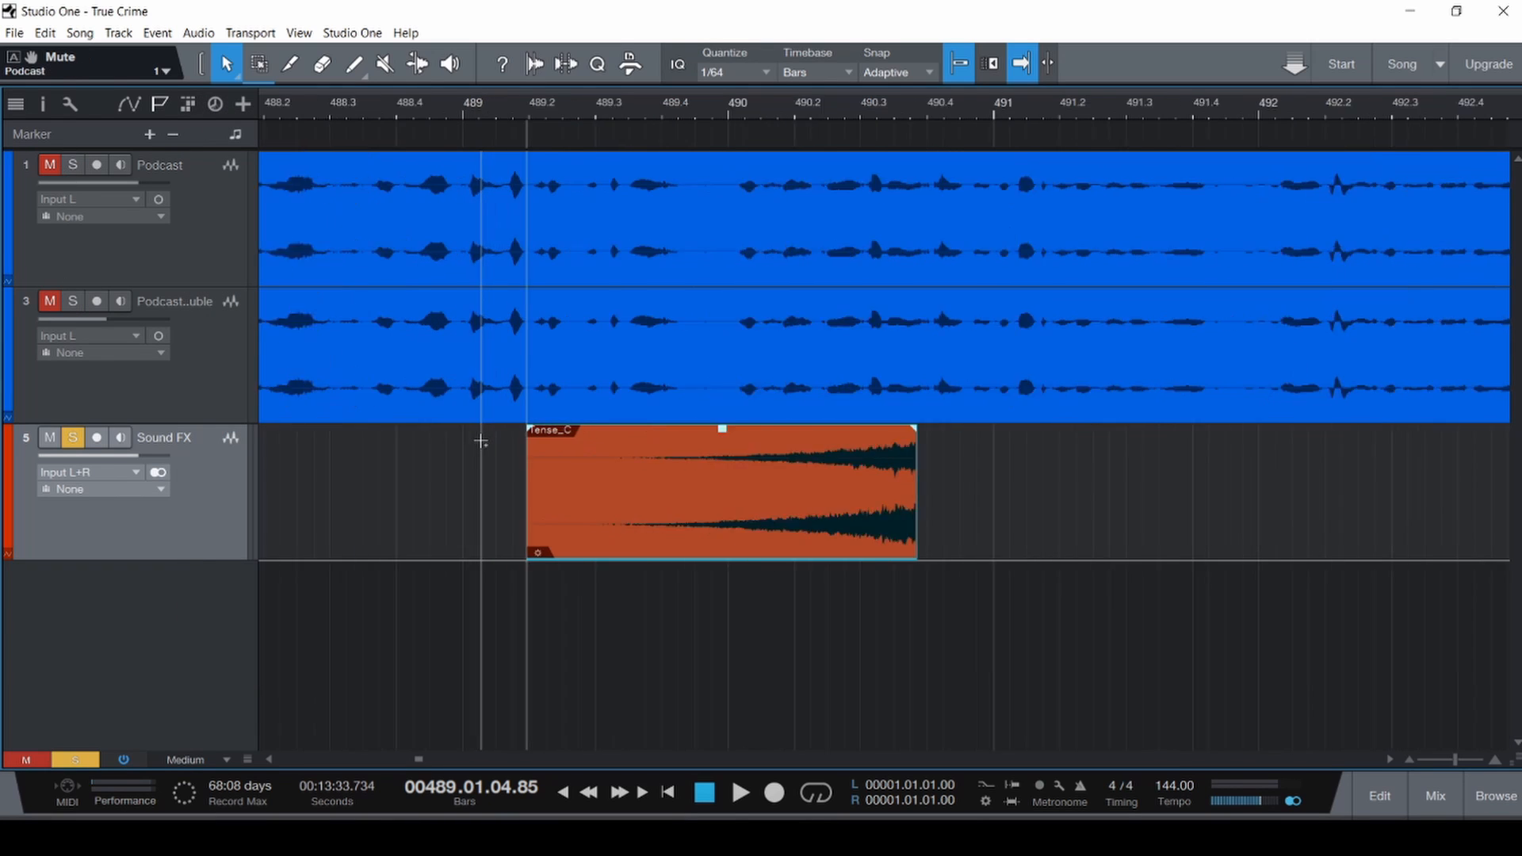
key(space)
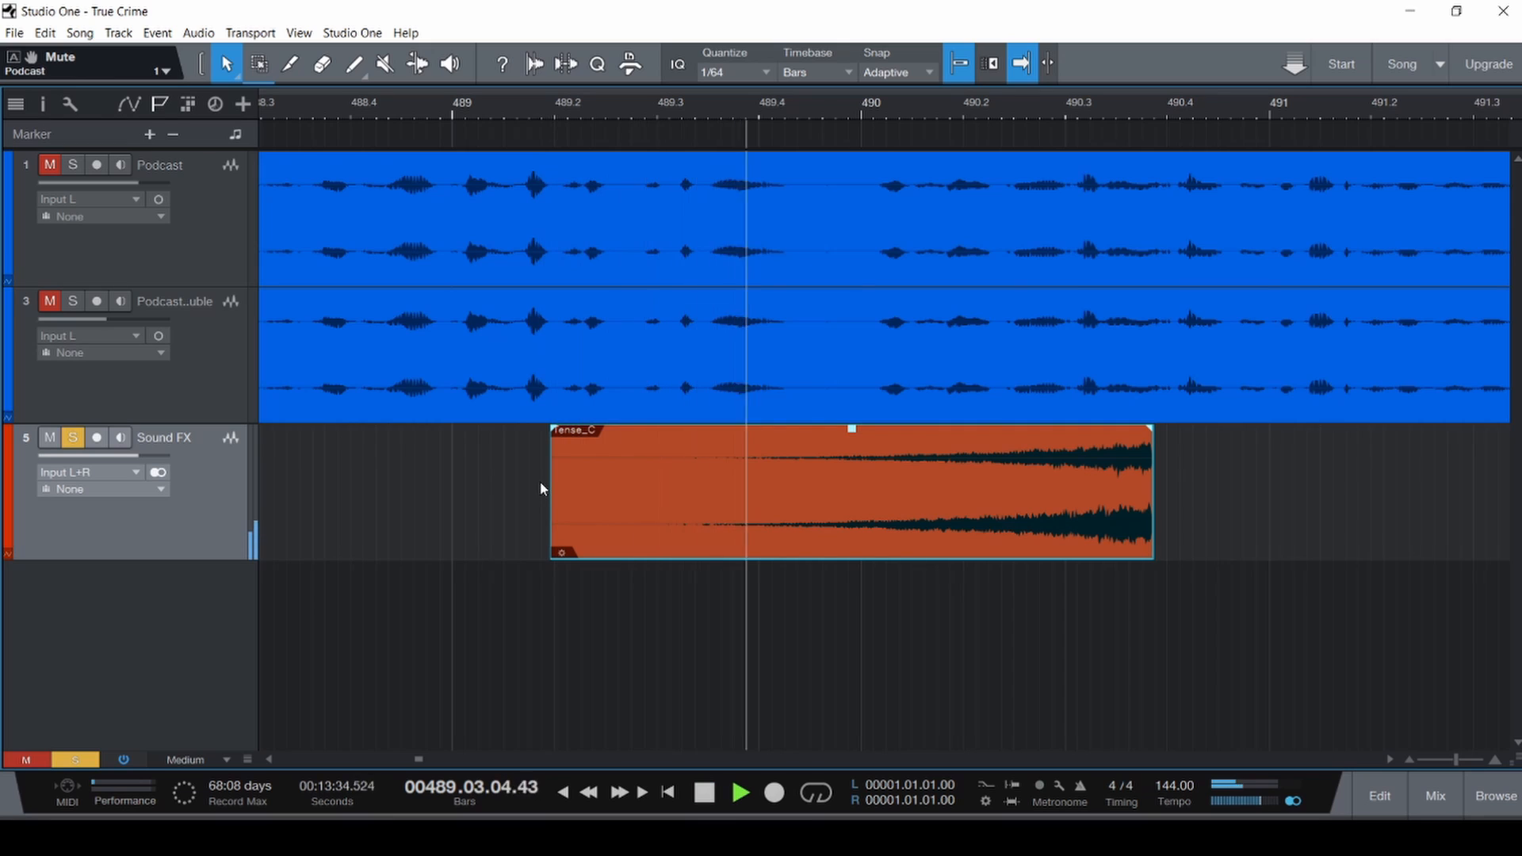
key(space)
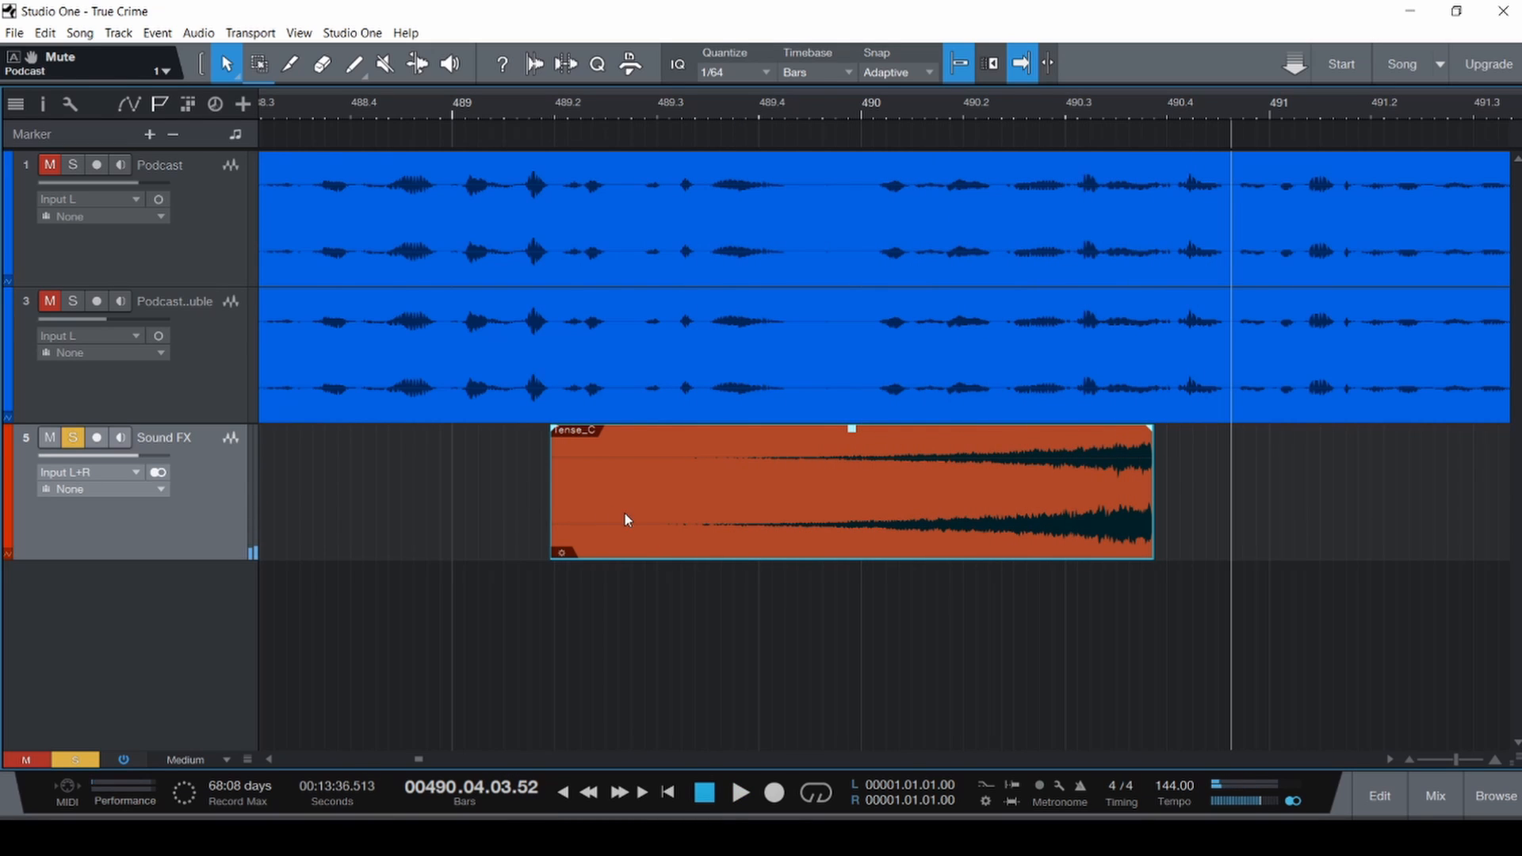
Delete the Tense_C event and import the String_C riser from the Ghosthack folder in its place.
key(Delete)
key(ctrl+i)
scroll(526, 373, down, 3)
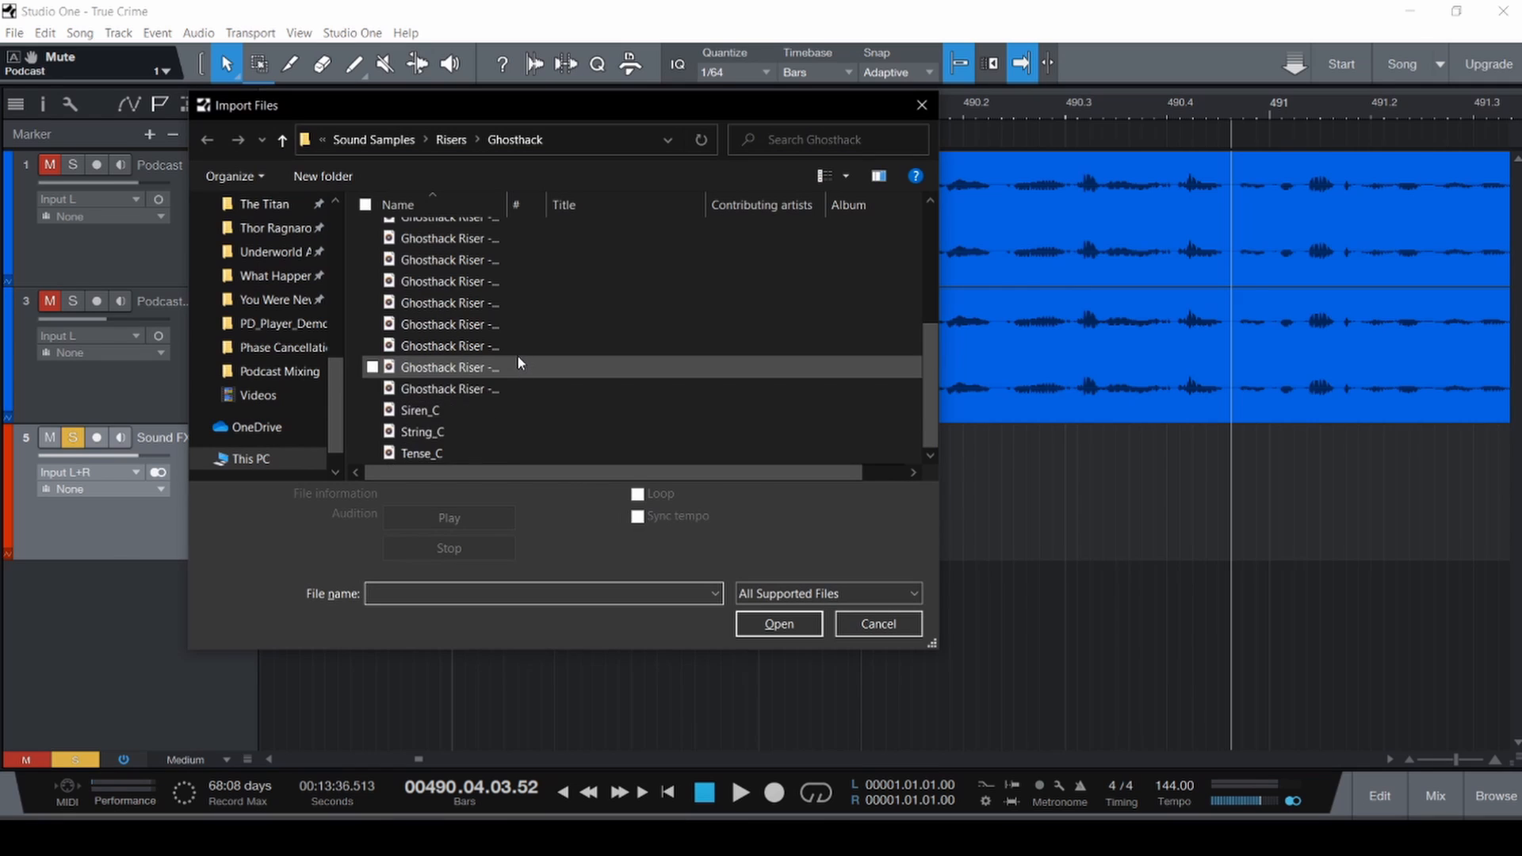
click(515, 428)
double_click(514, 430)
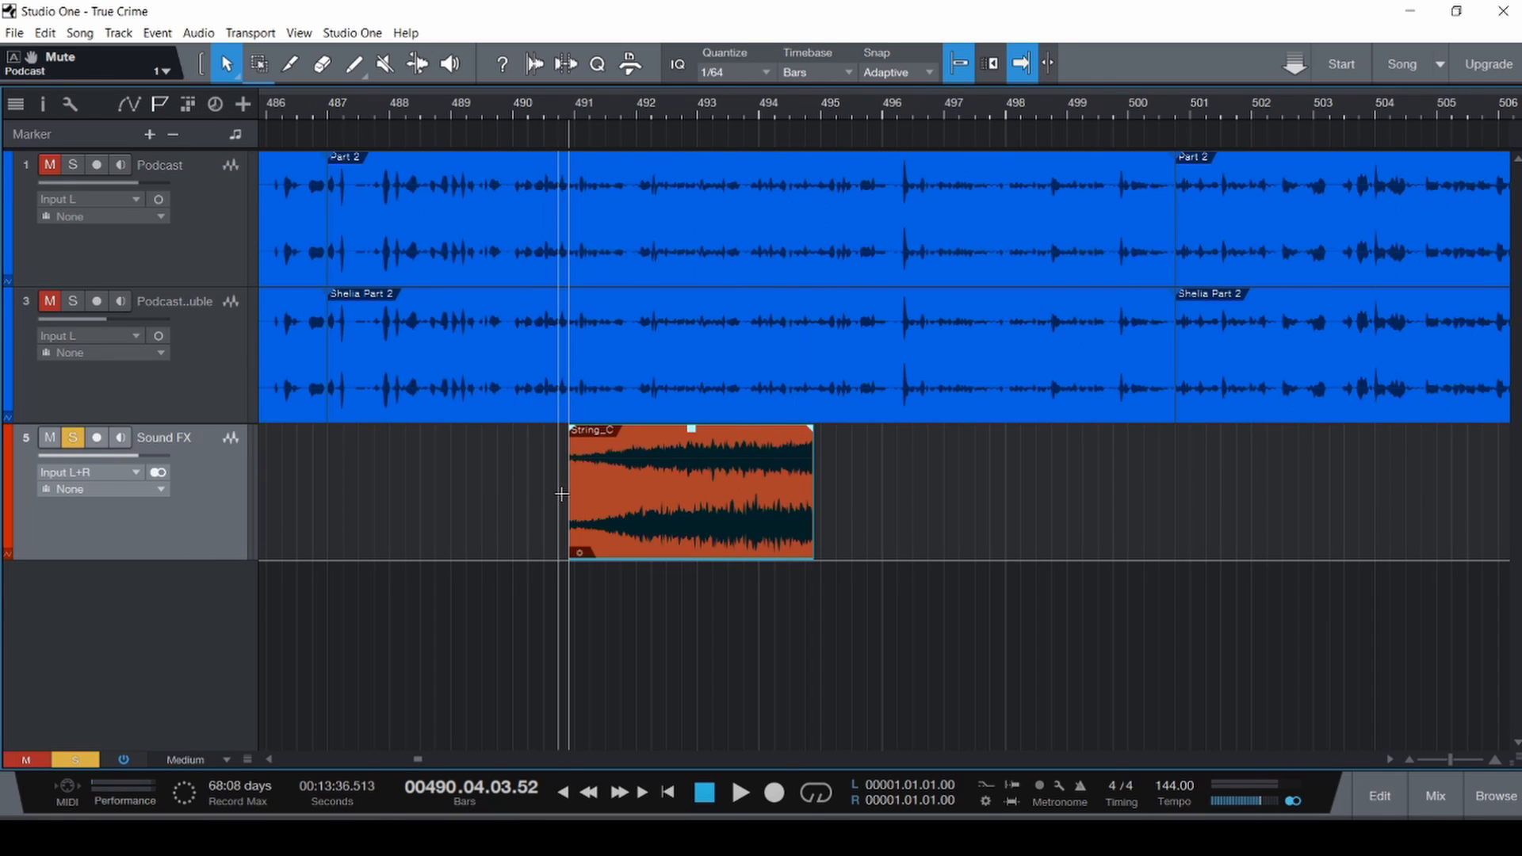
Play the String_C riser through to its end.
key(space)
scroll(650, 515, up, 2)
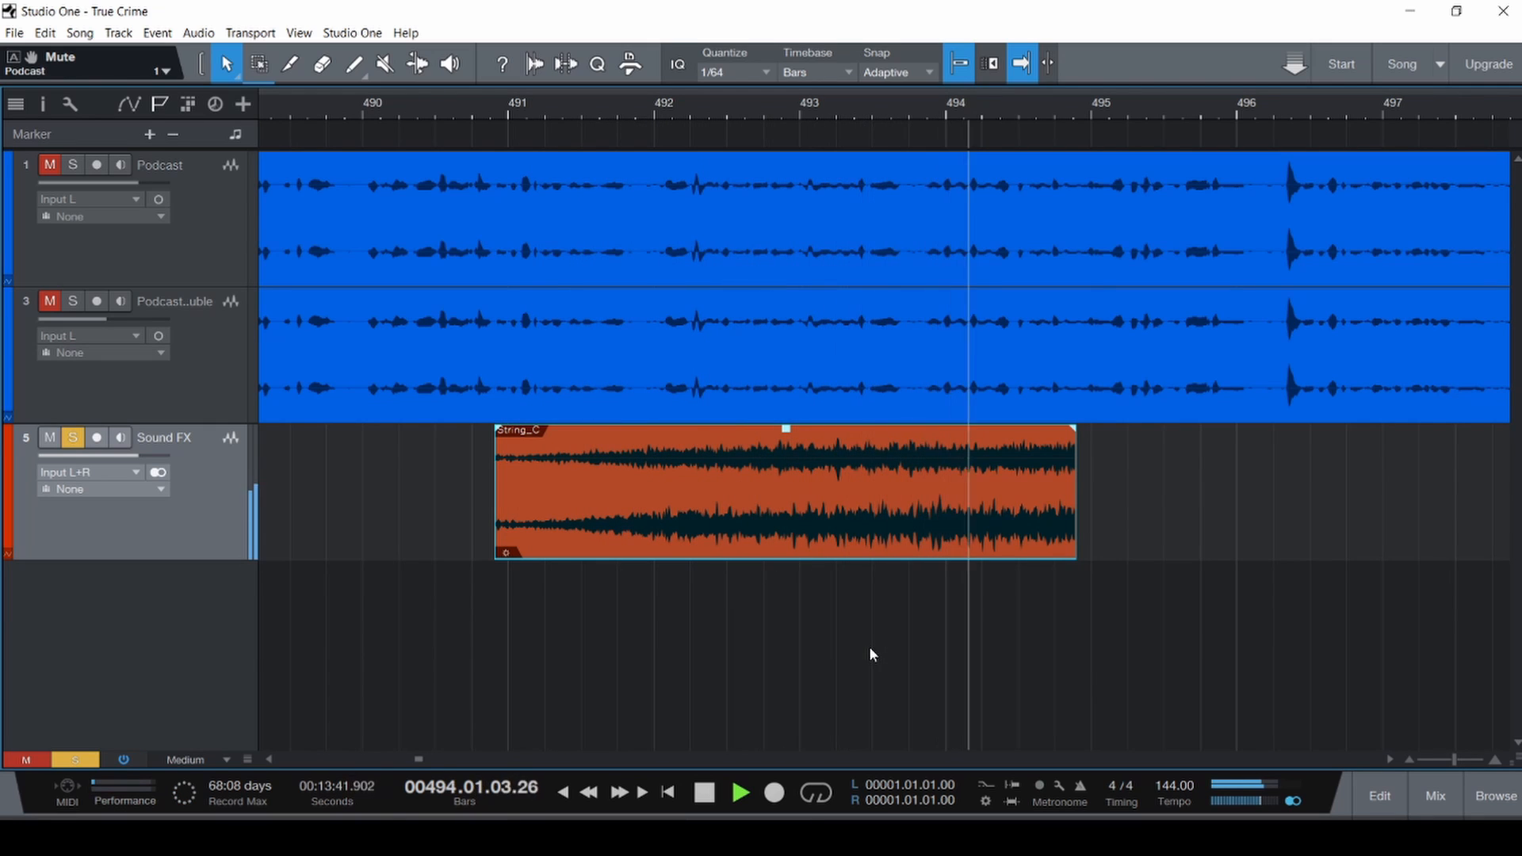
key(space)
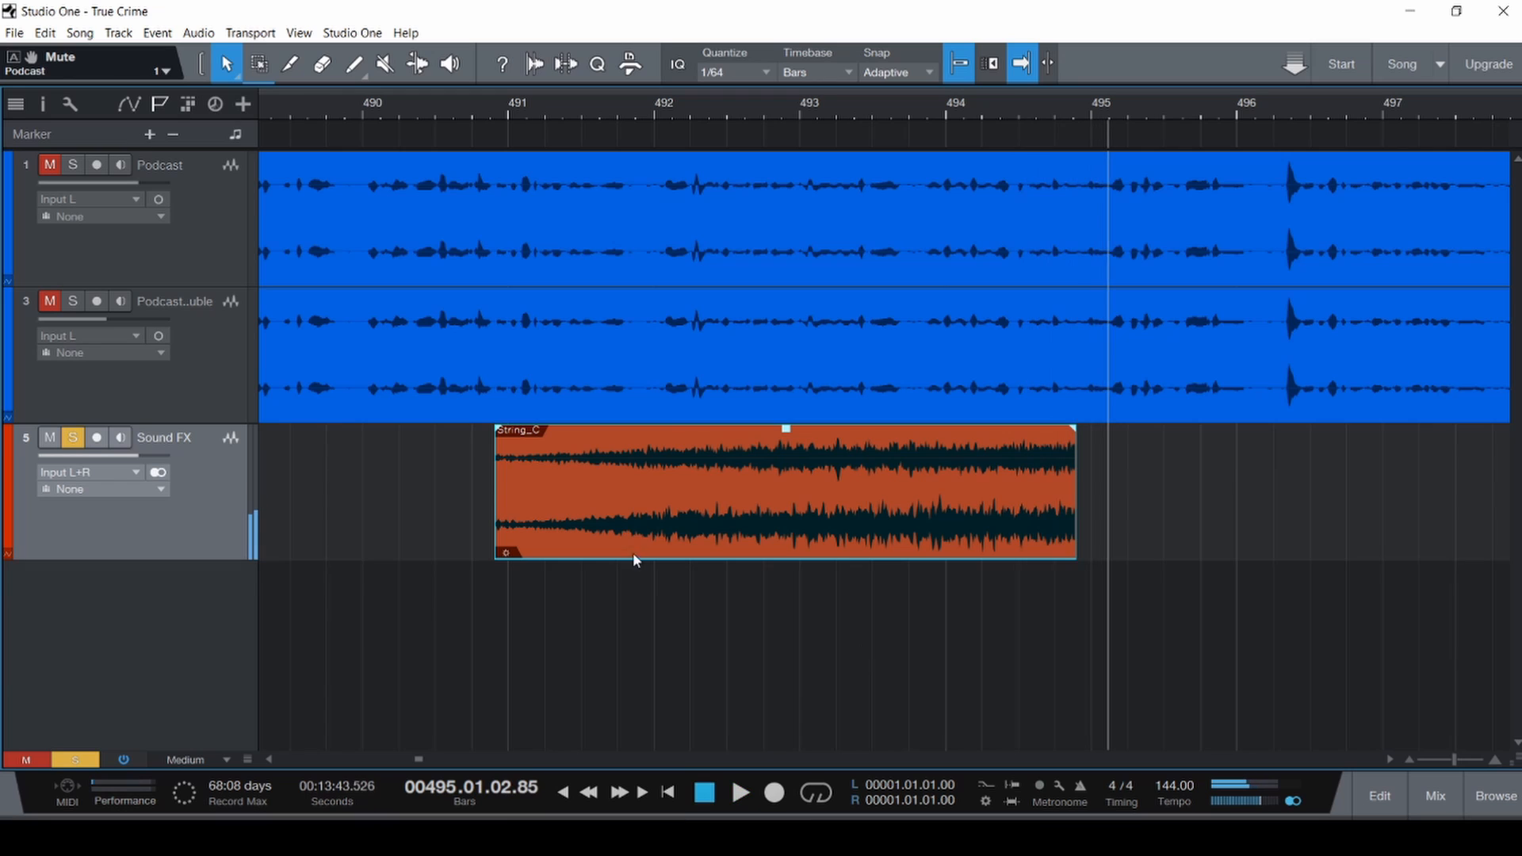
Remove the FabFilter Pro-Q 3 insert from the Sound FX channel.
click(485, 498)
key(F3)
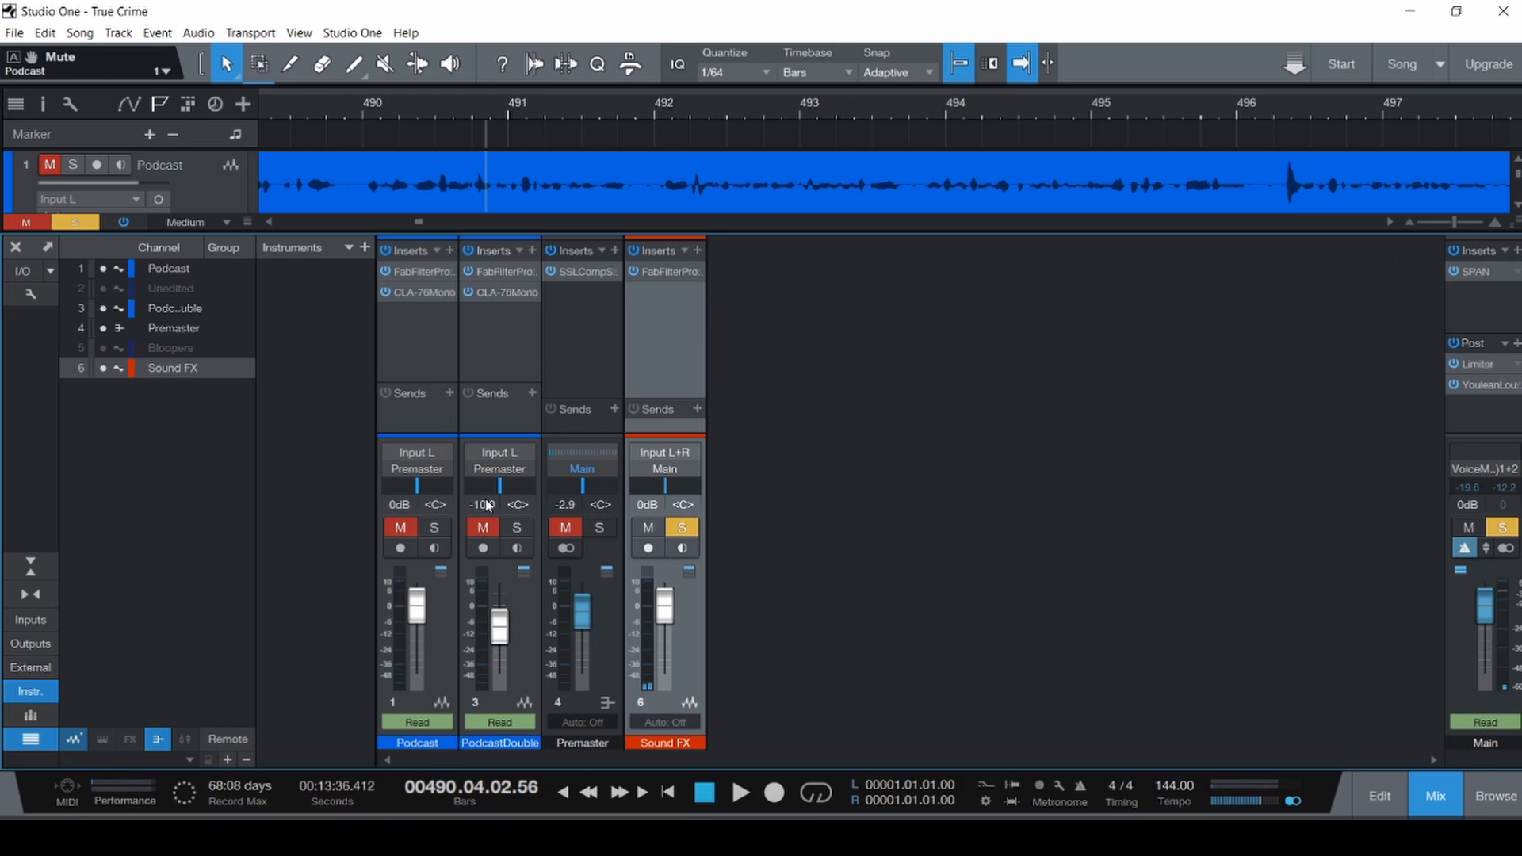
right_click(658, 275)
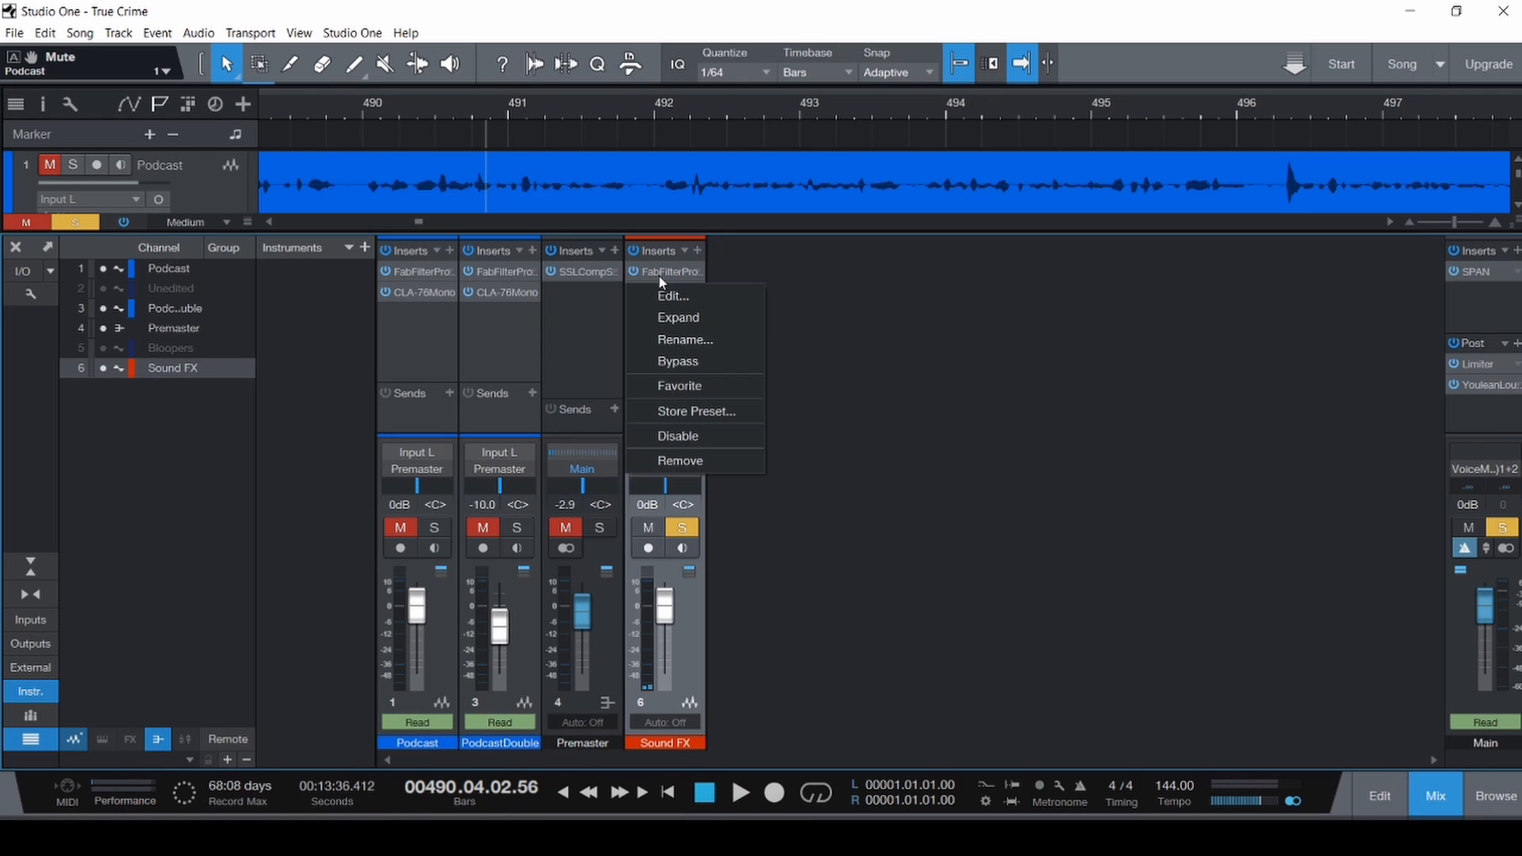
click(690, 456)
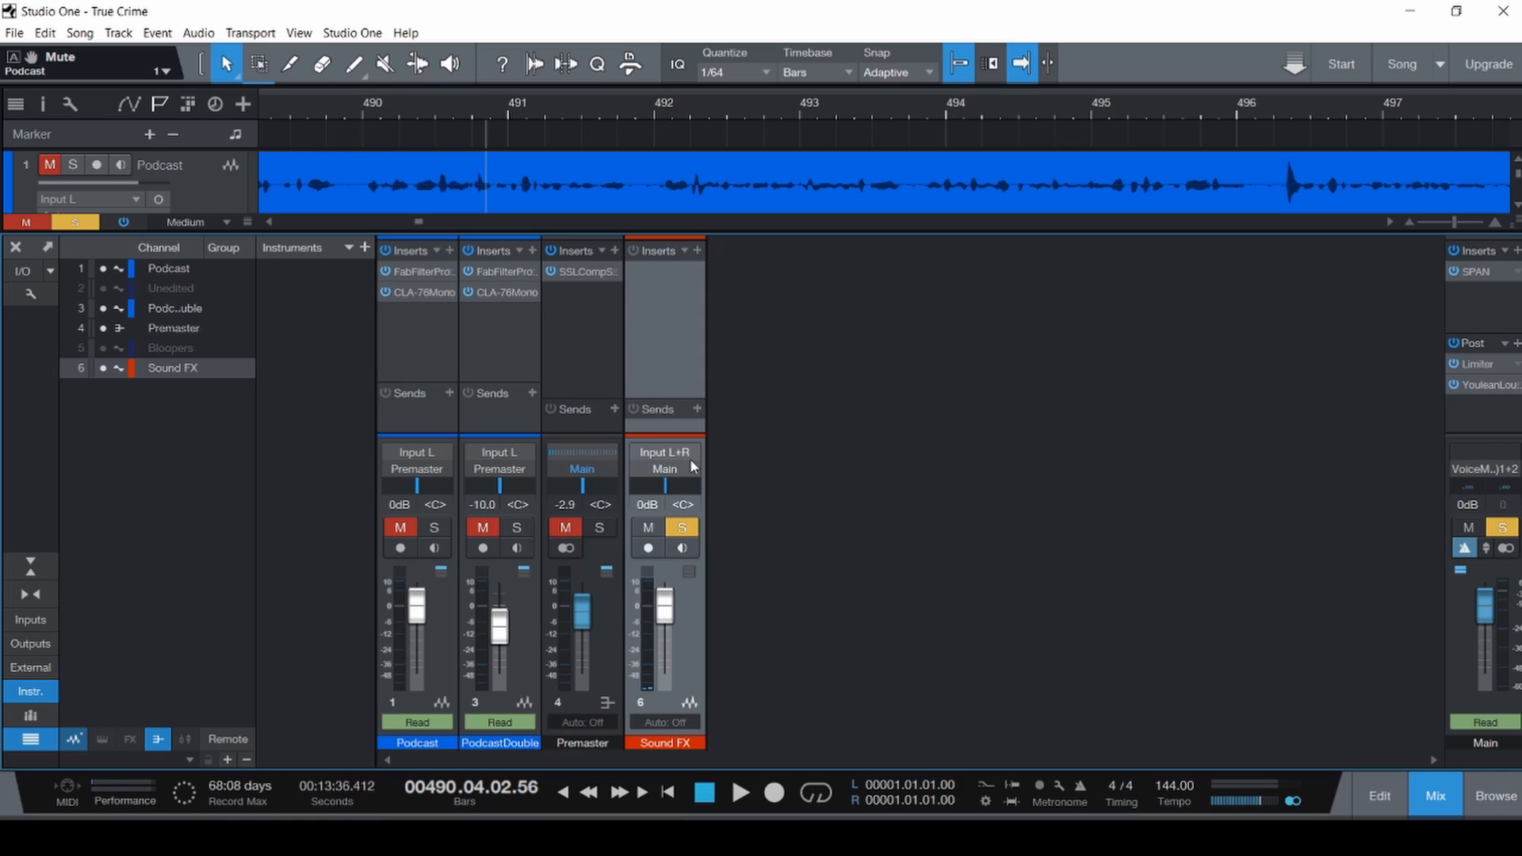
key(F3)
Replay the String_C riser from just before its start without any inserts on its channel.
click(476, 481)
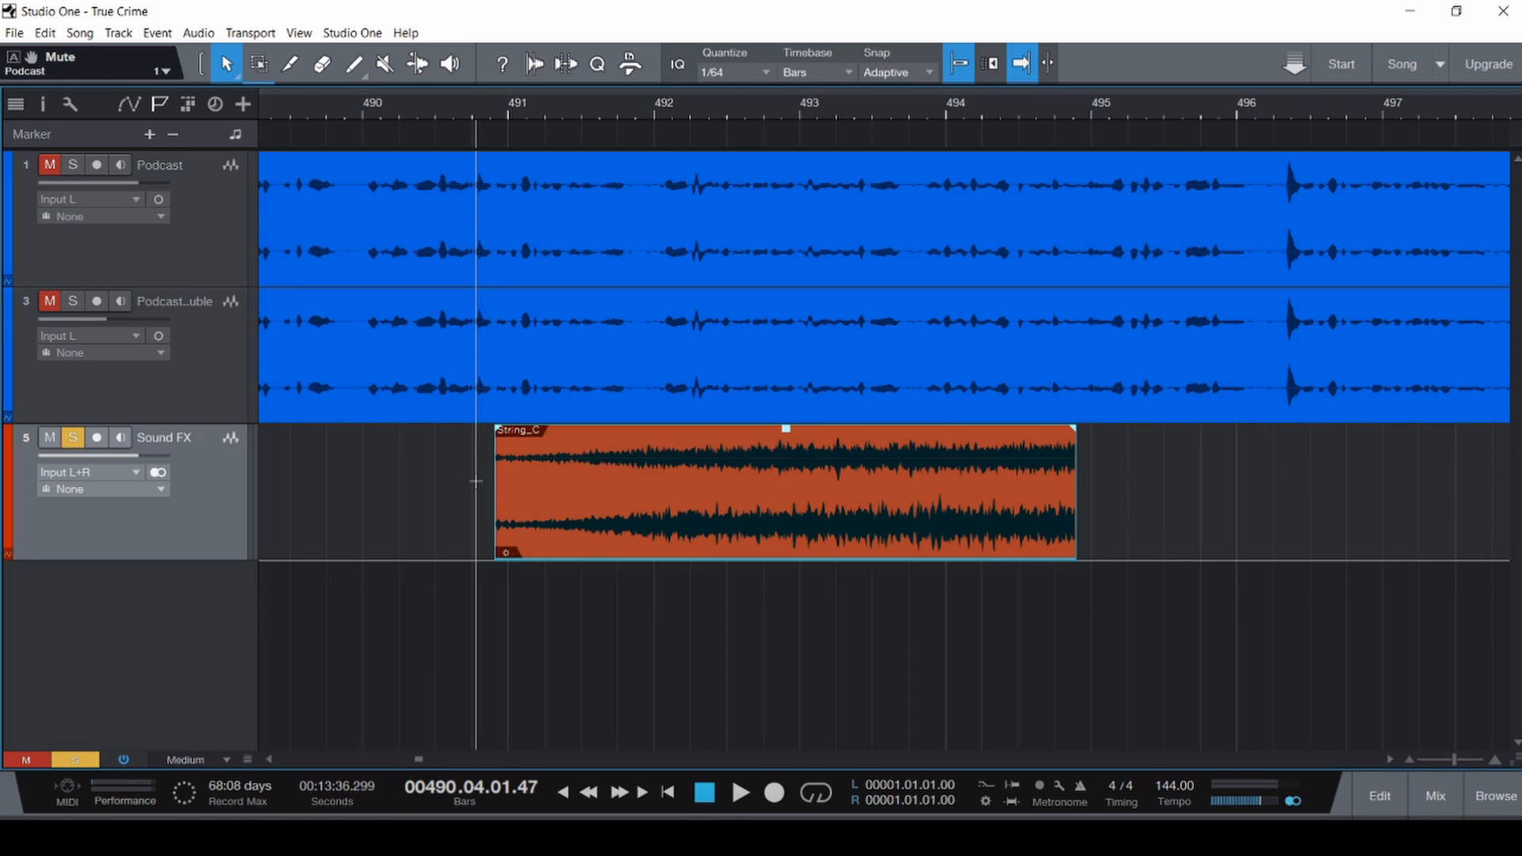
key(space)
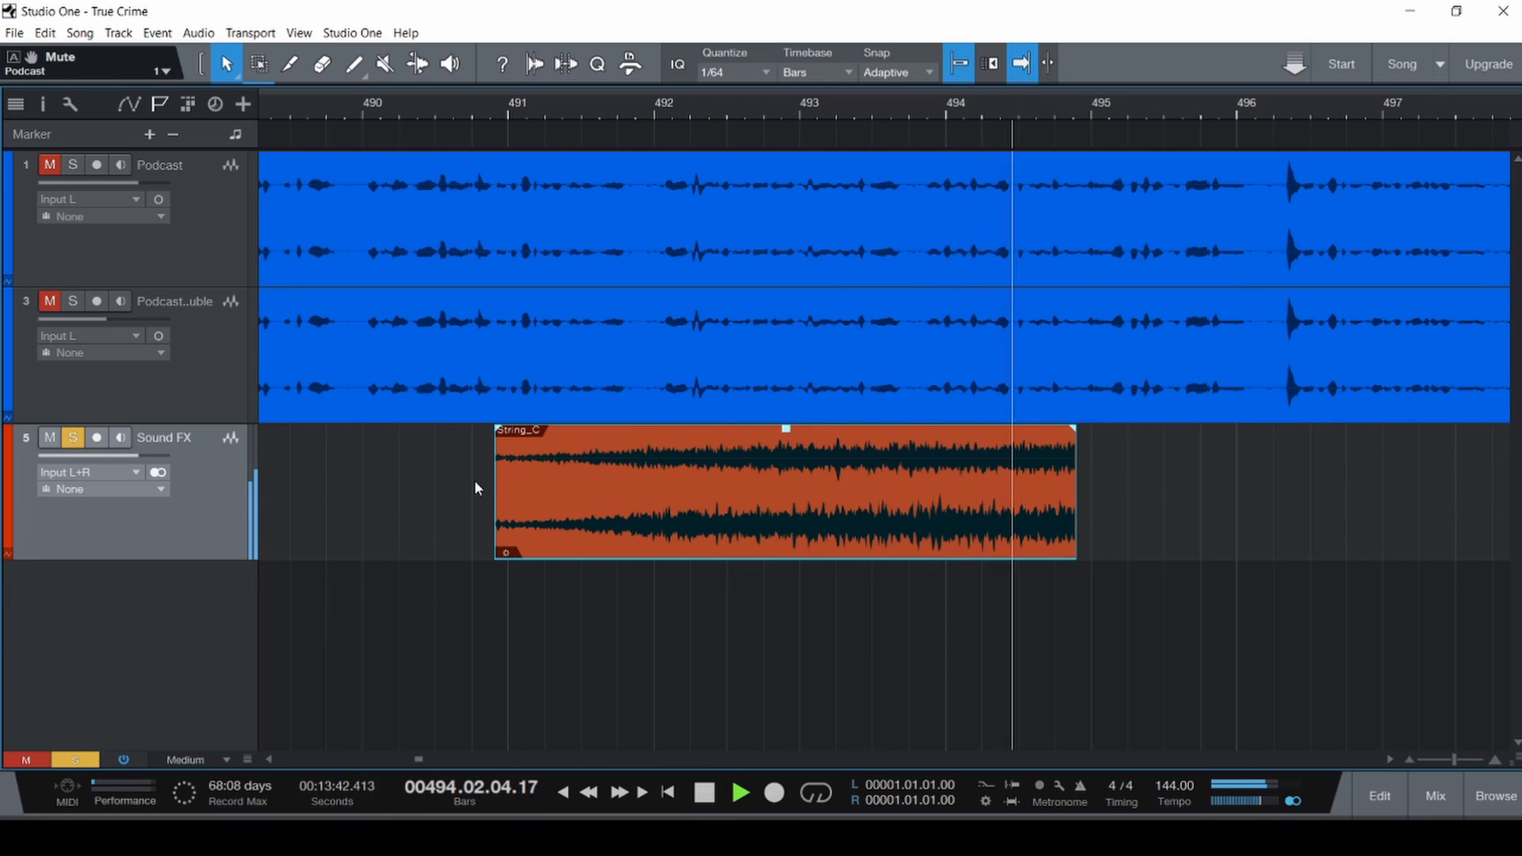
key(space)
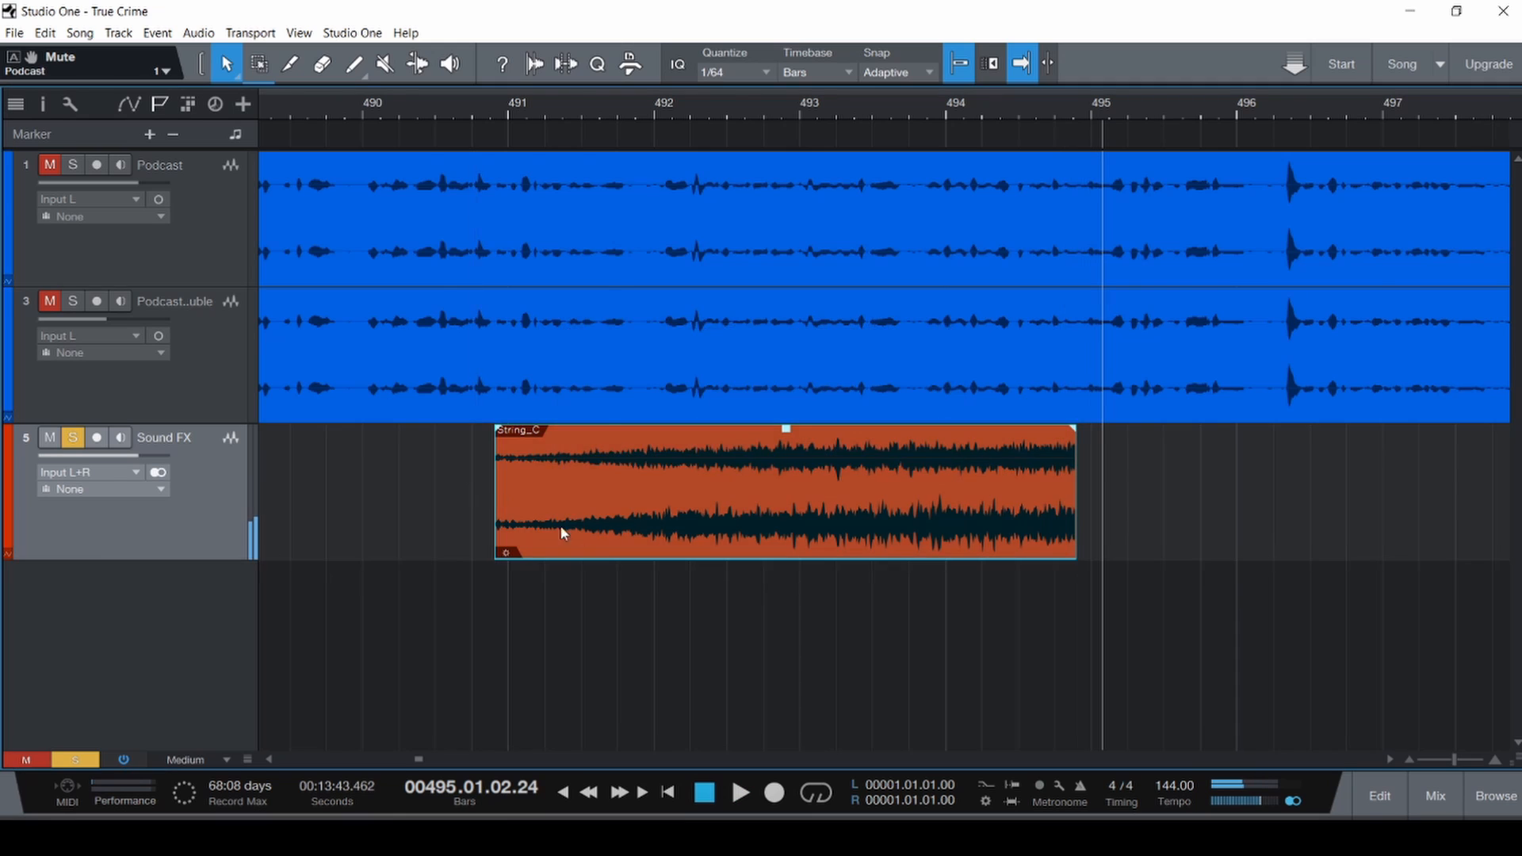
Insert FabFilter Pro-MB (Mono) on the Sound FX channel and reposition its window over the arrangement.
scroll(605, 535, down, 5)
scroll(692, 532, up, 2)
key(F3)
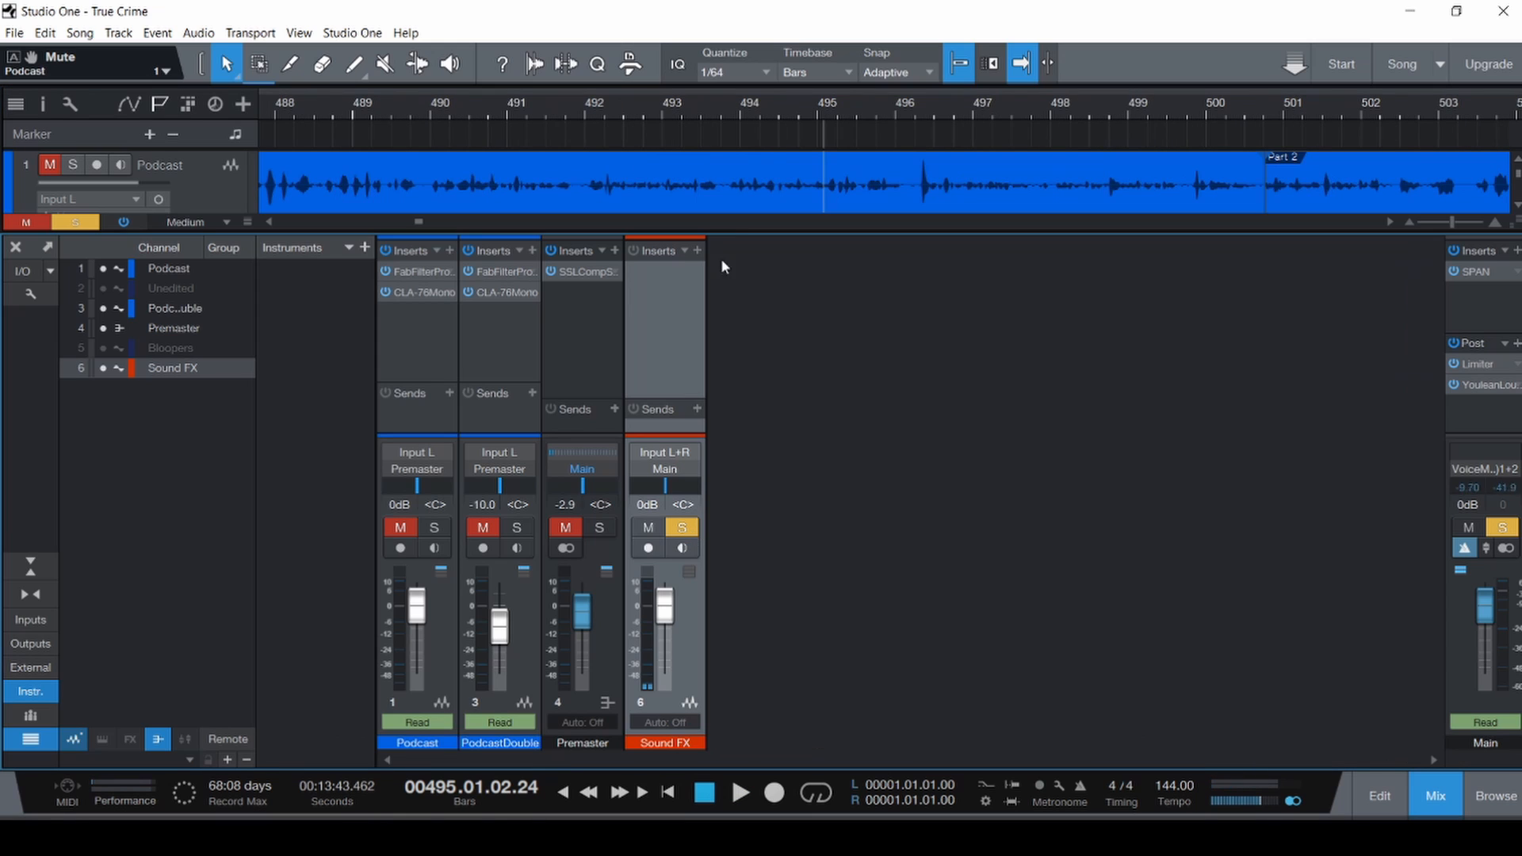
click(699, 250)
text(mb)
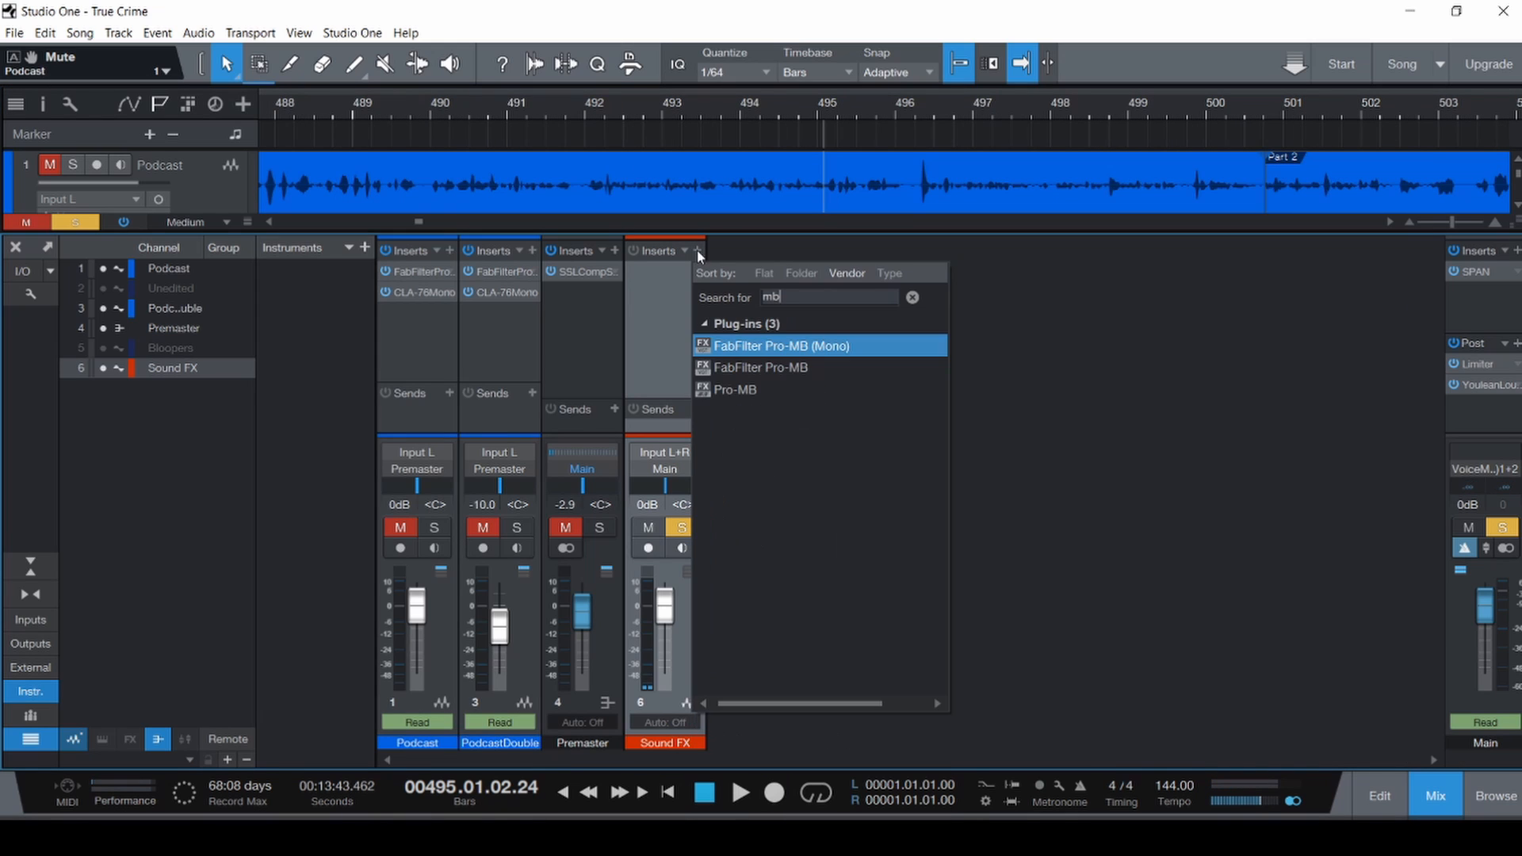
key(Return)
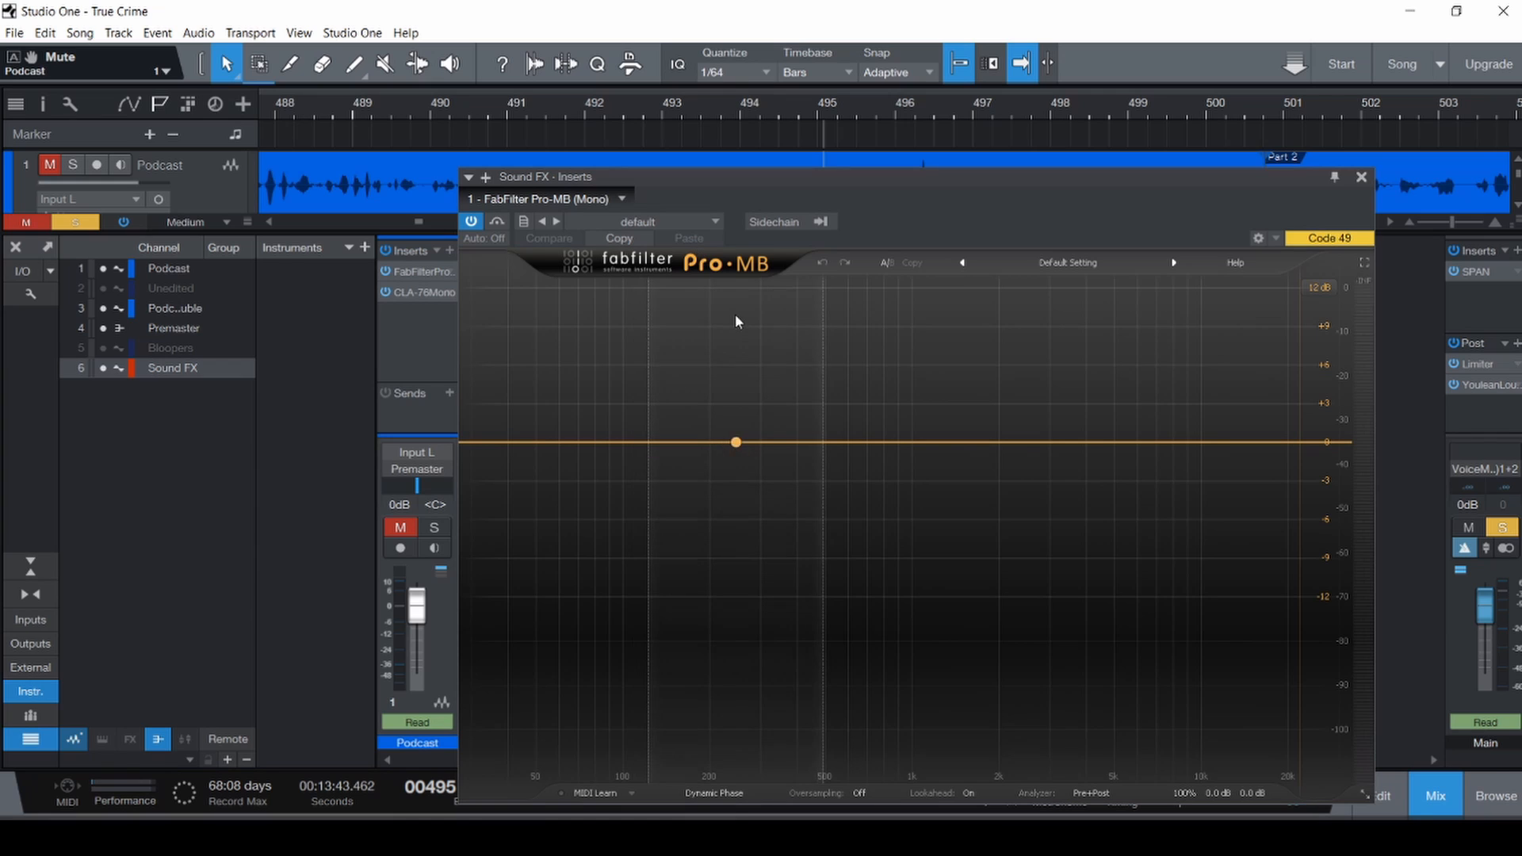
key(F3)
drag(803, 180, 627, 147)
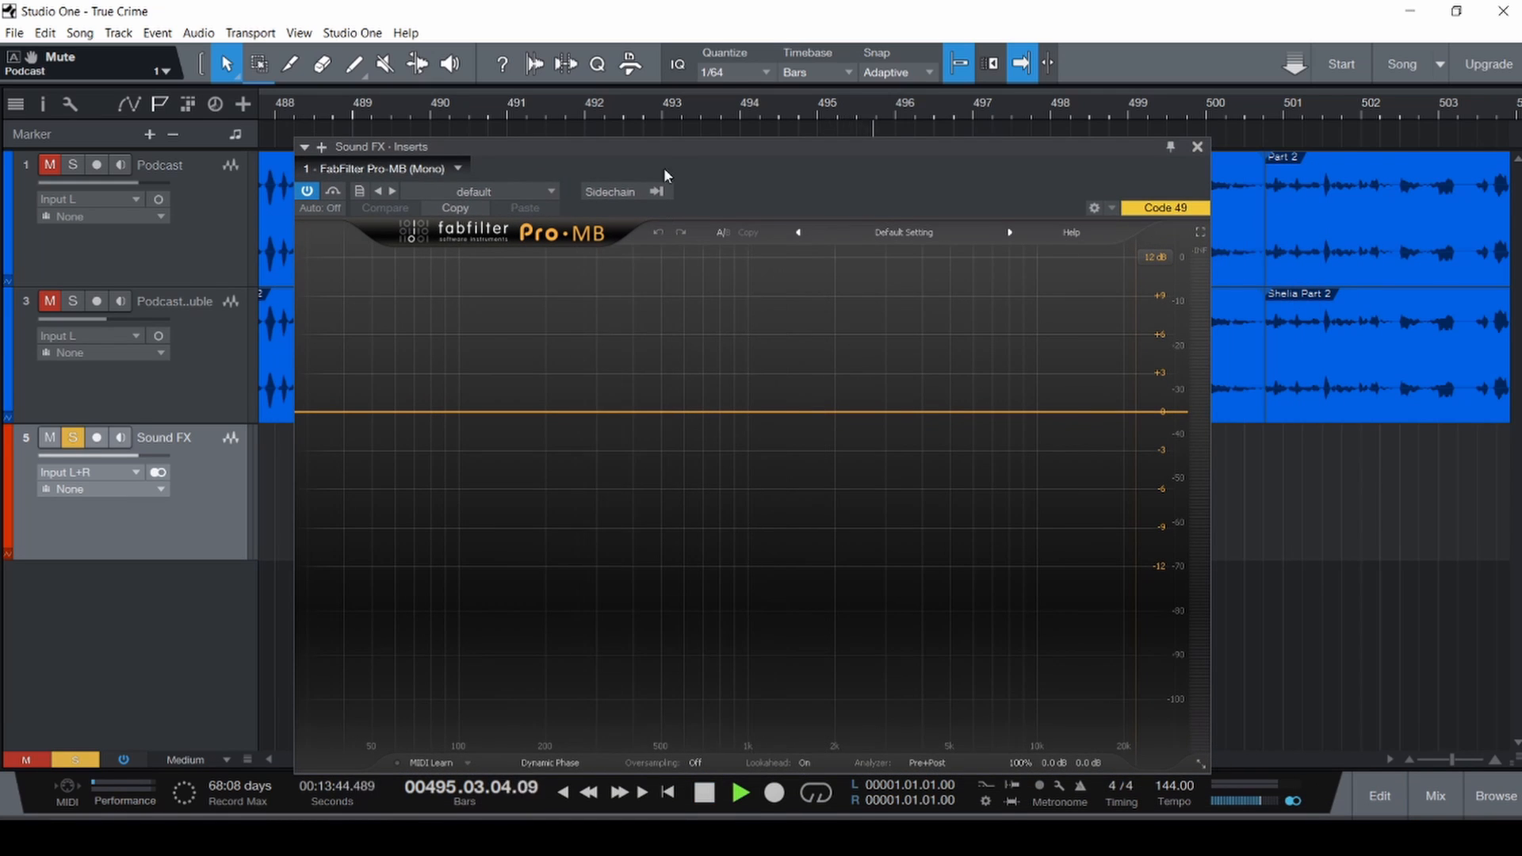
drag(663, 168, 895, 143)
Add a Pro-MB compression band, extend its high crossover to about 14.9 kHz and set its threshold to about -12.2 dB.
click(986, 370)
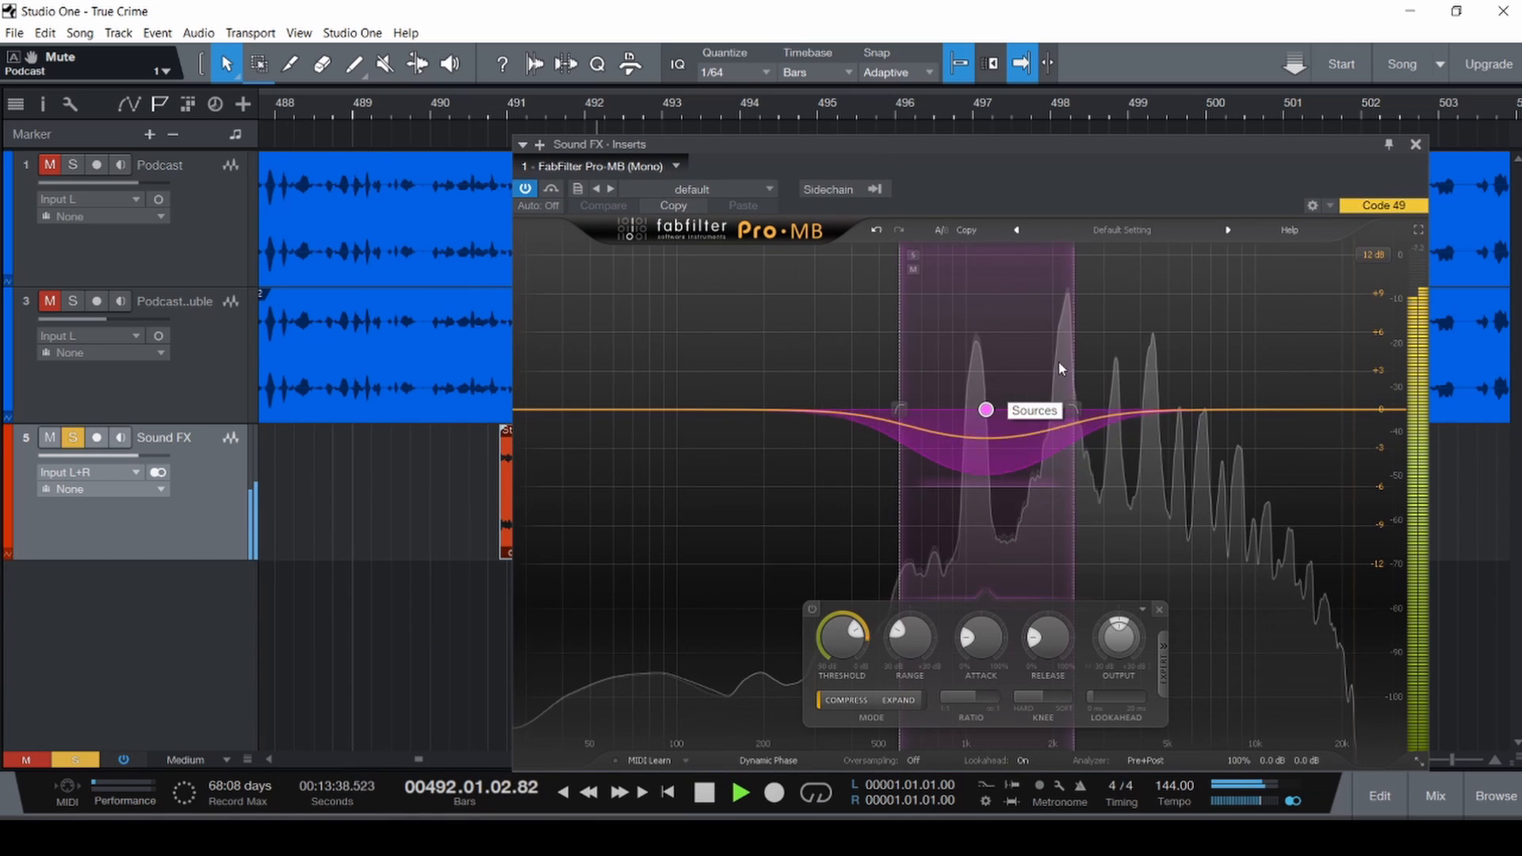
drag(1110, 369, 1308, 371)
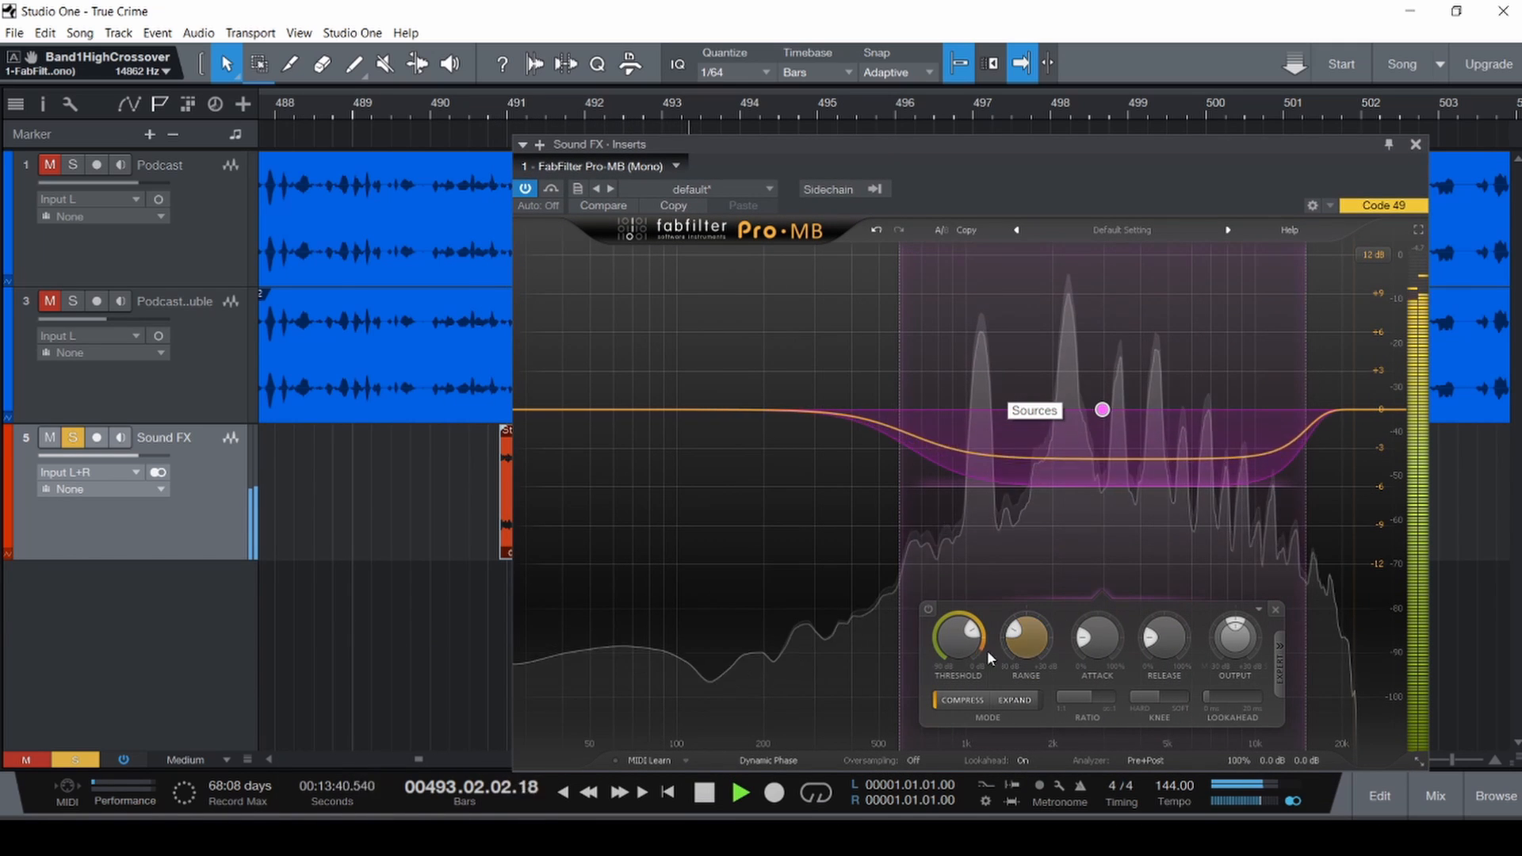
drag(970, 639, 972, 629)
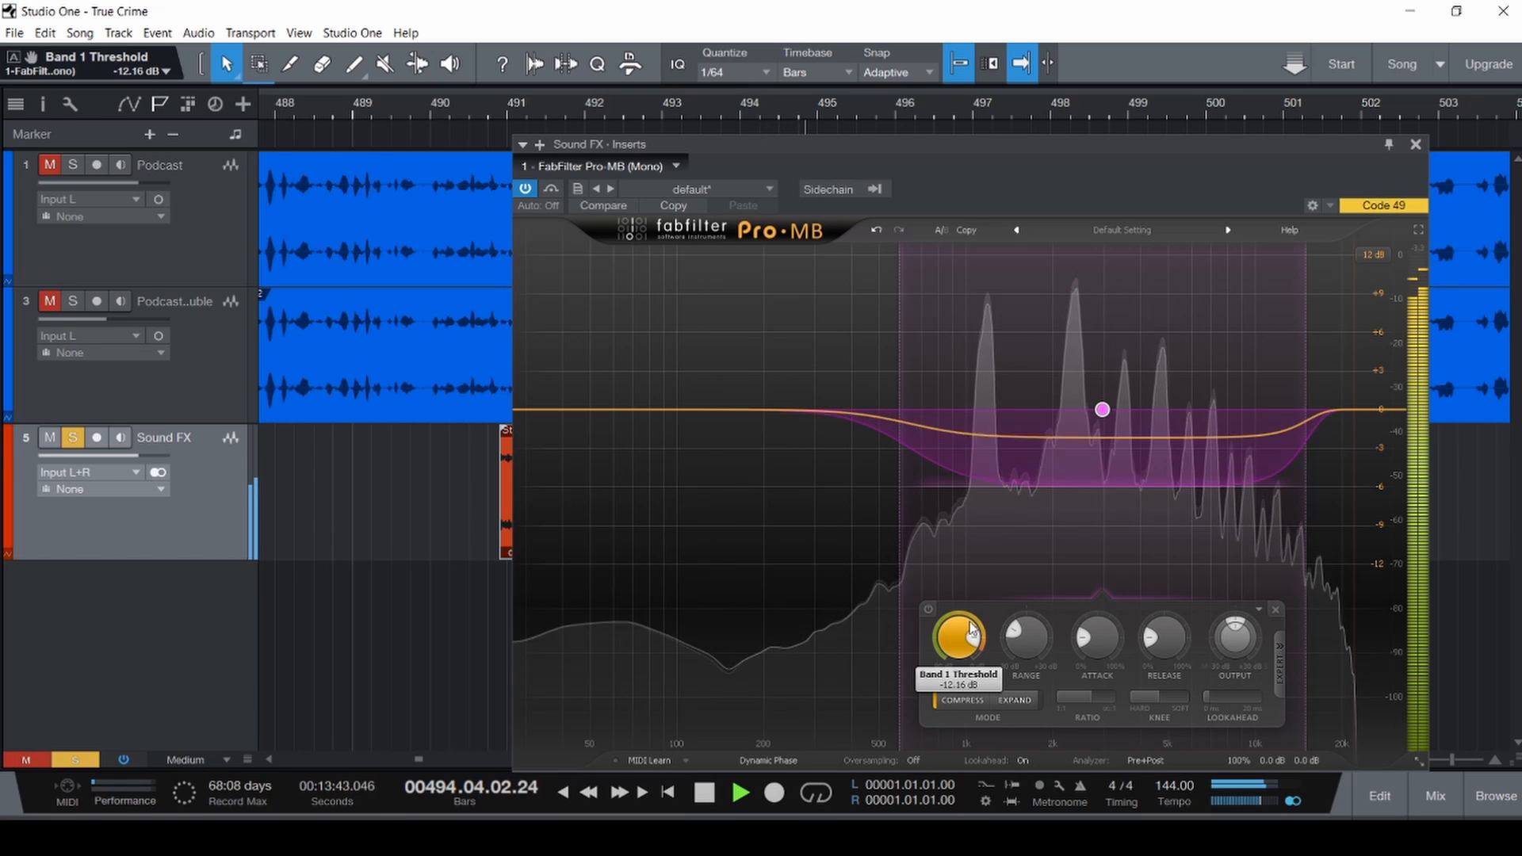
Replay the riser through Pro-MB with the compression band soloed and unsoloed, and close the plug-in window.
click(489, 446)
click(912, 259)
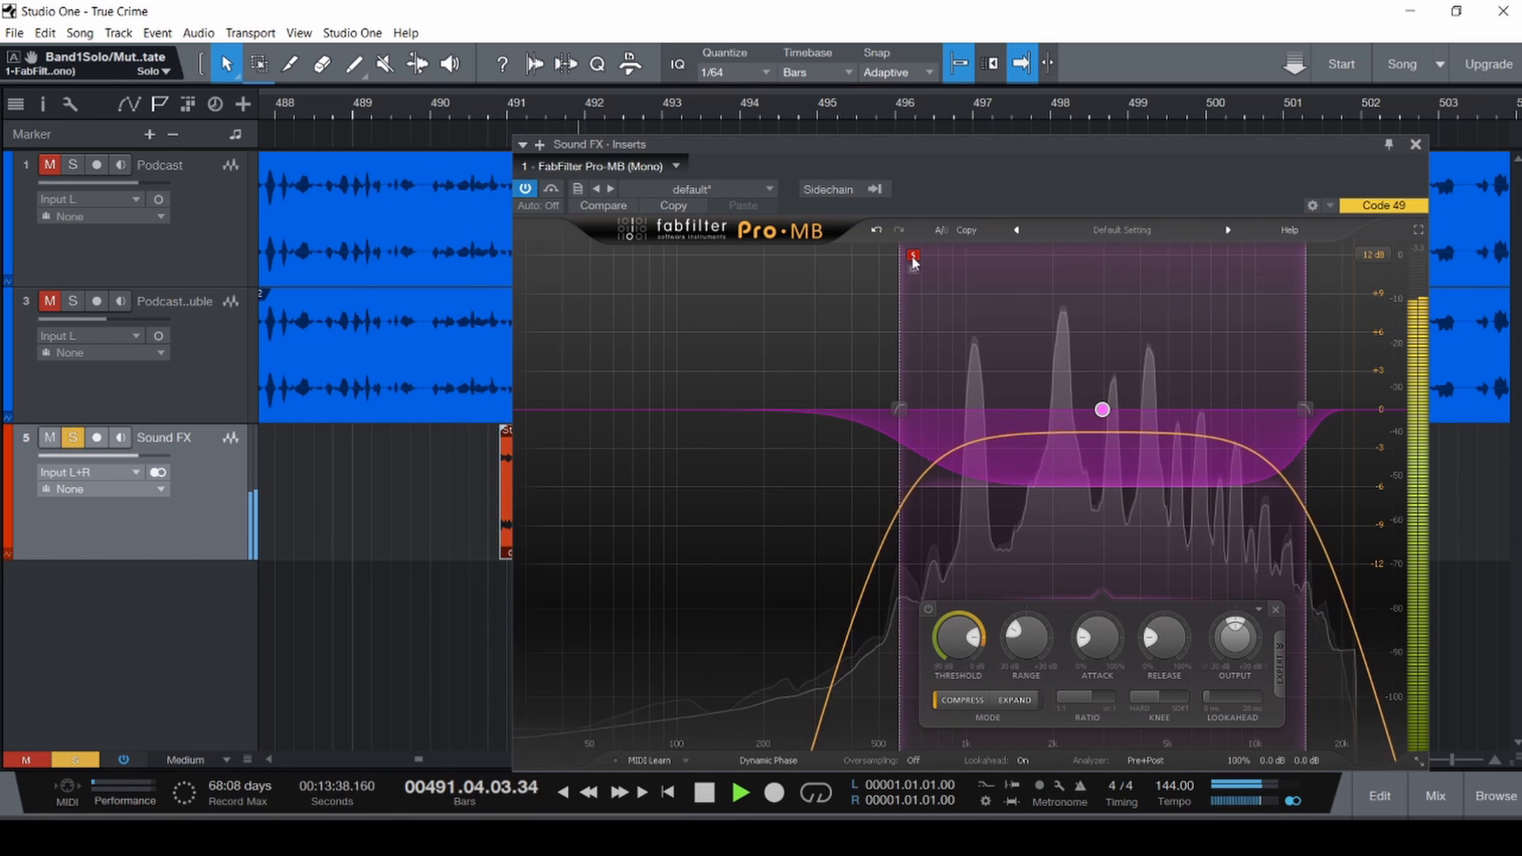
click(911, 260)
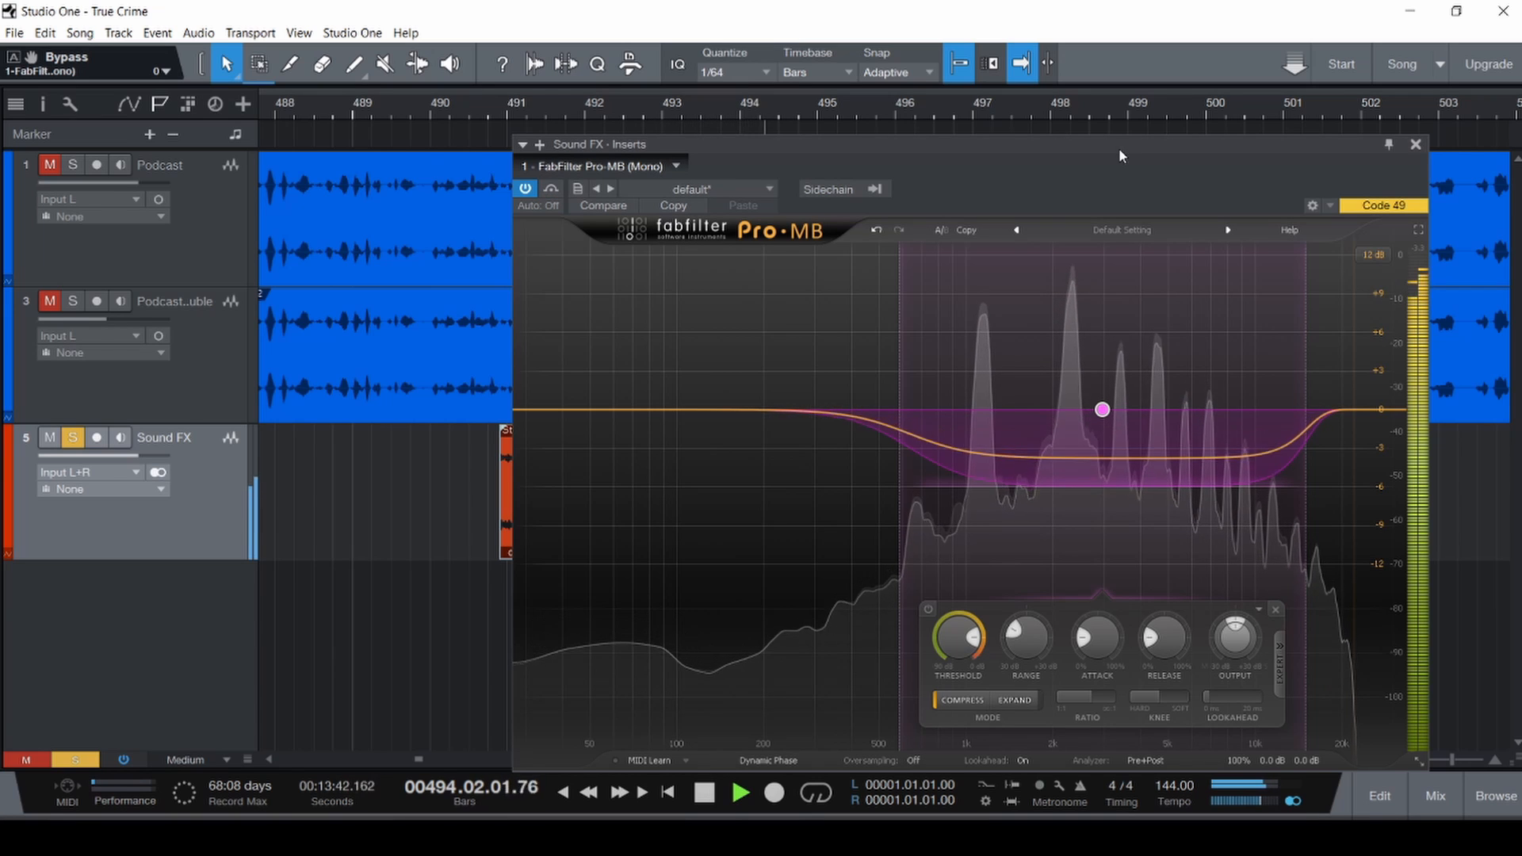
key(space)
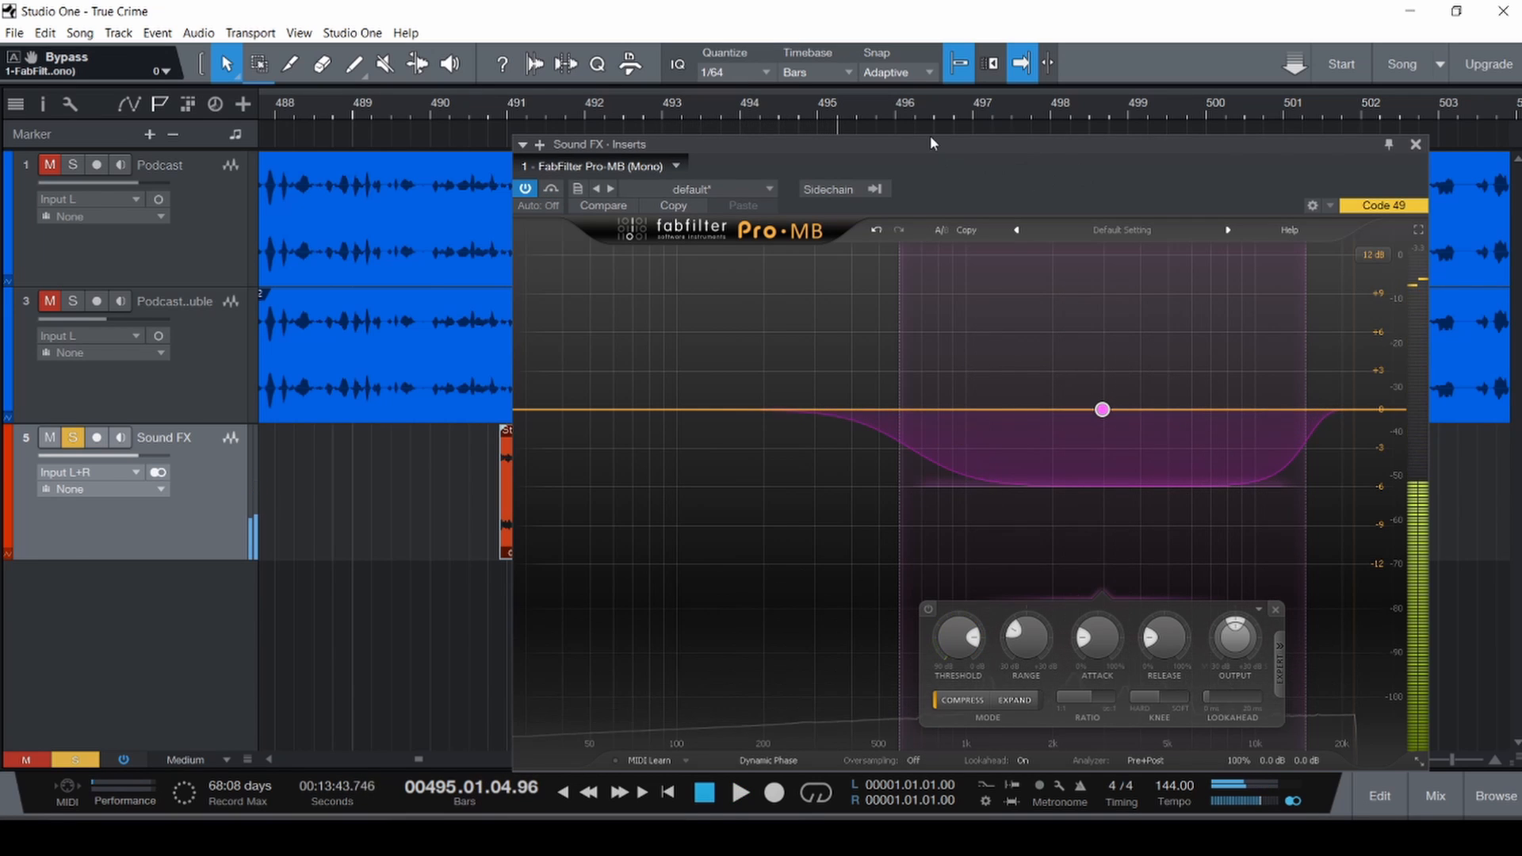
drag(924, 148, 640, 131)
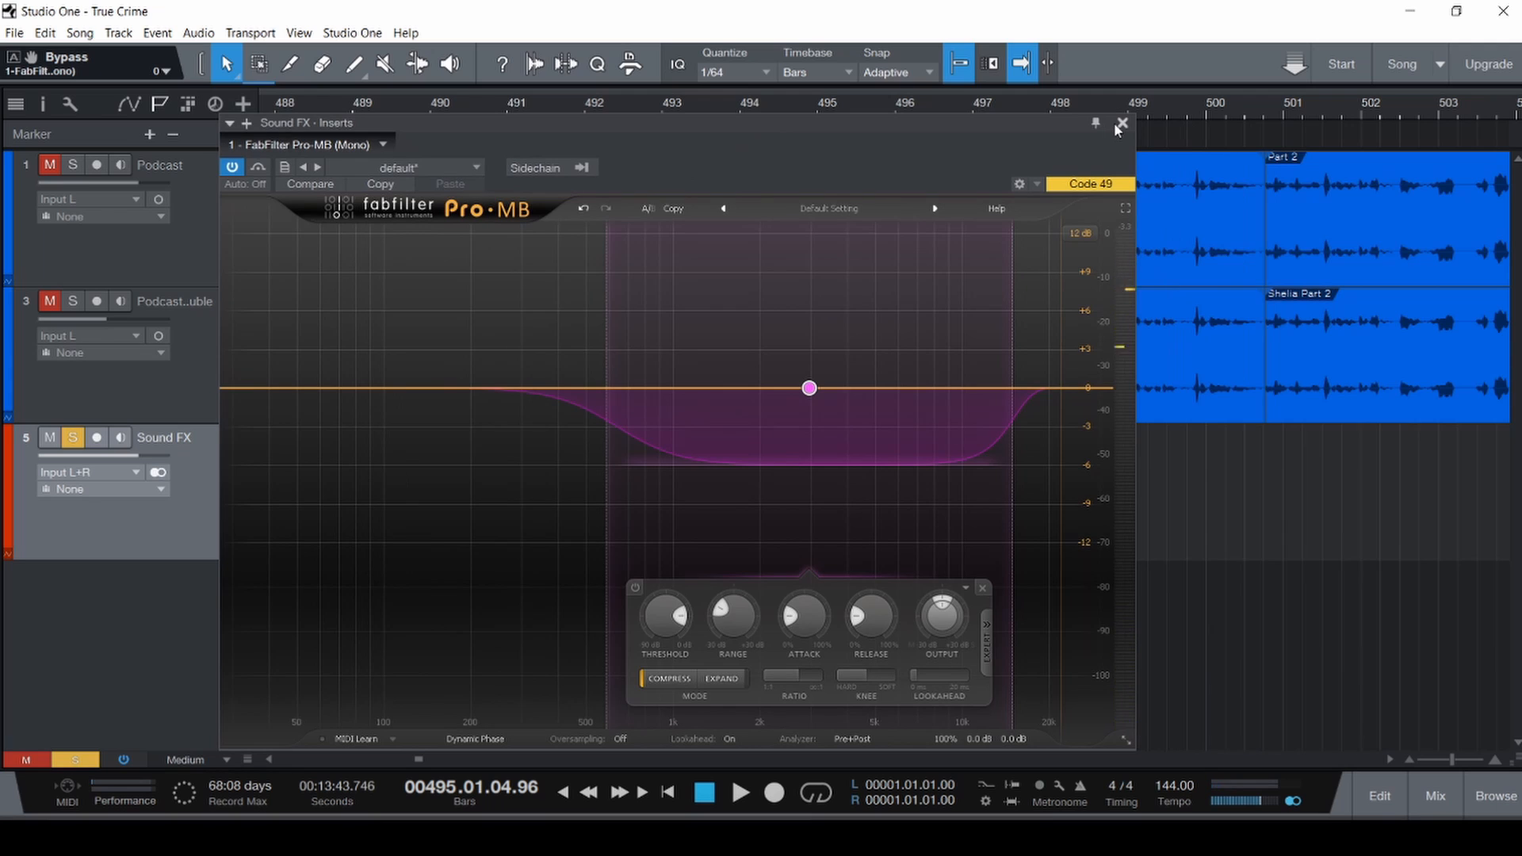
click(1121, 124)
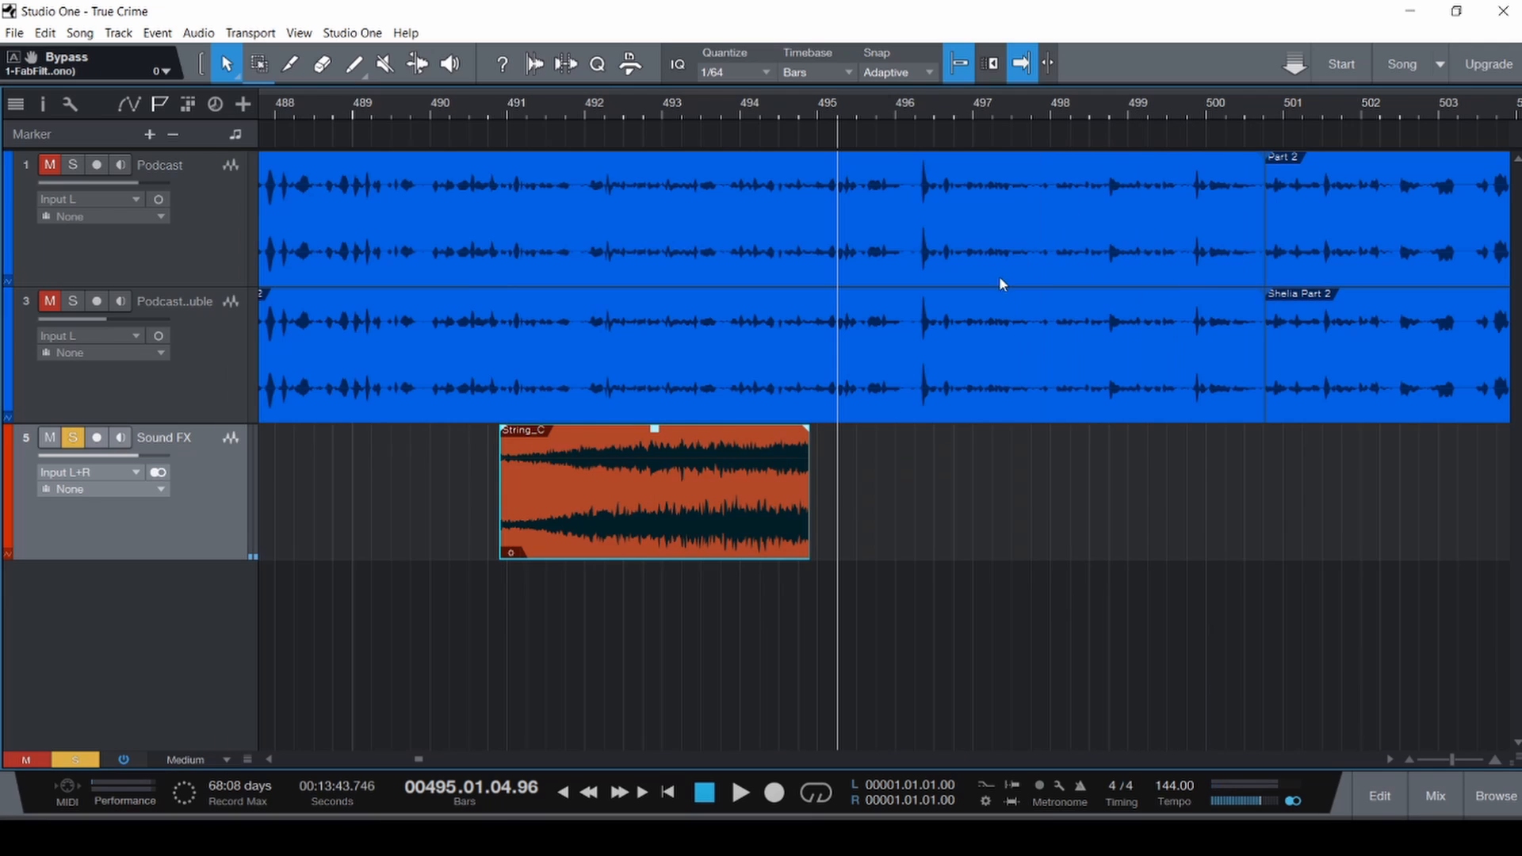
Import Impact 7 from the Impacts folder in Cinematic Ghosthack onto the Sound FX track at the playhead.
click(845, 598)
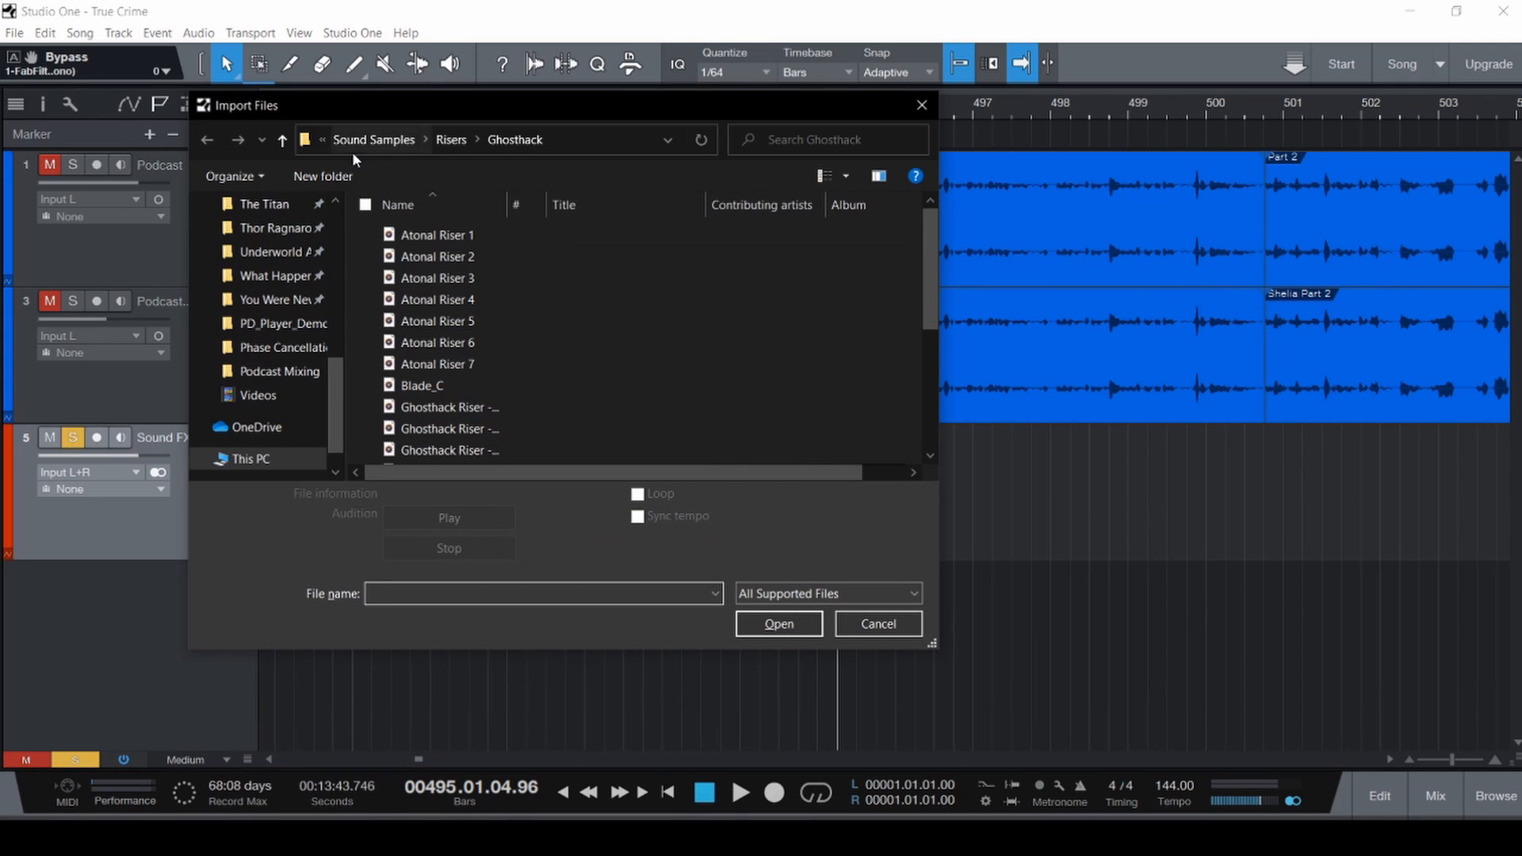
click(398, 141)
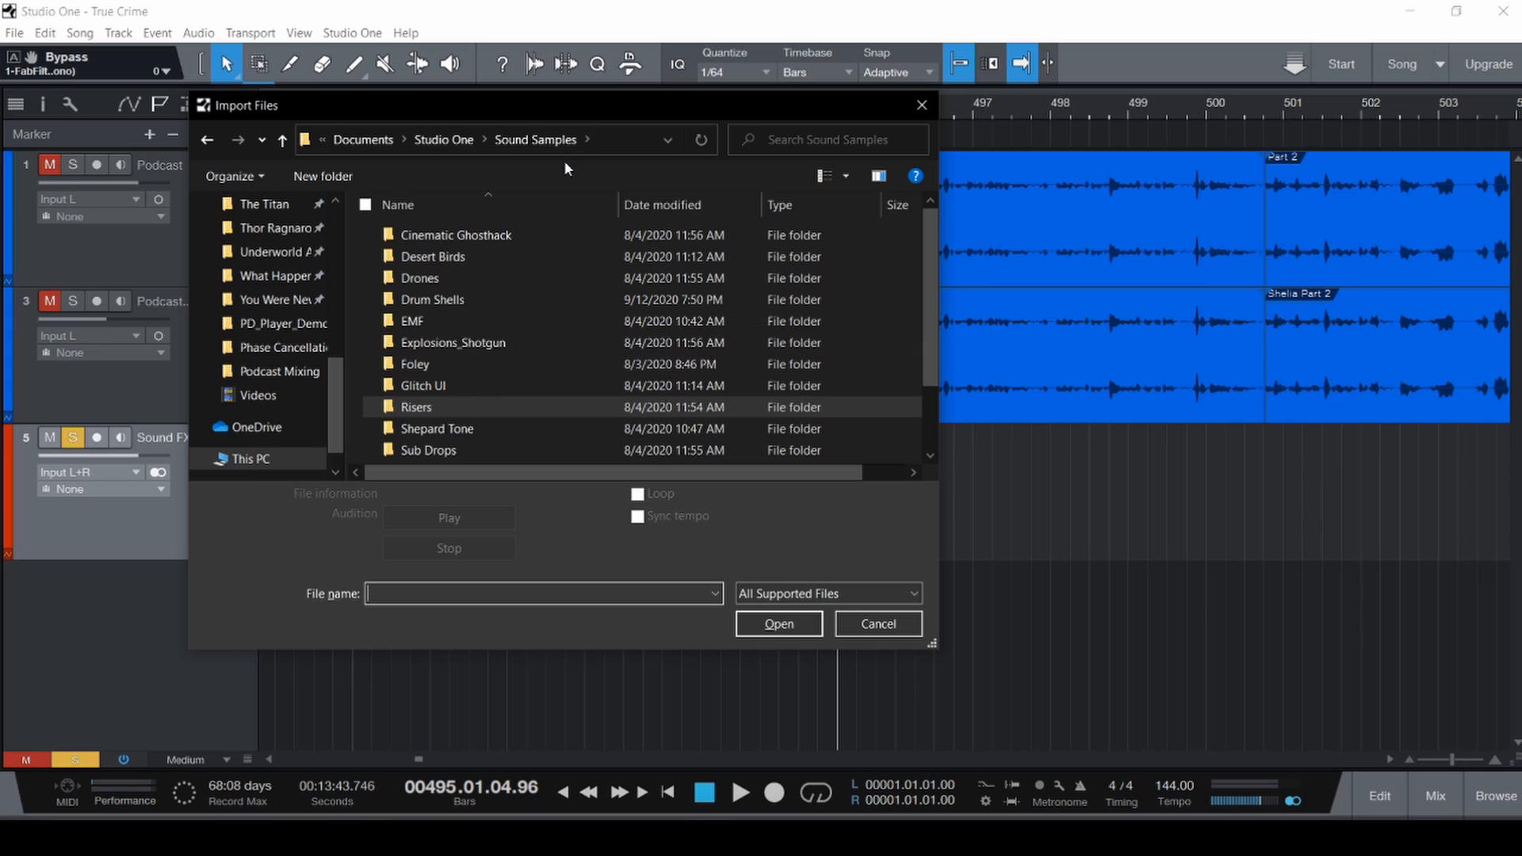
double_click(521, 238)
scroll(521, 240, down, 2)
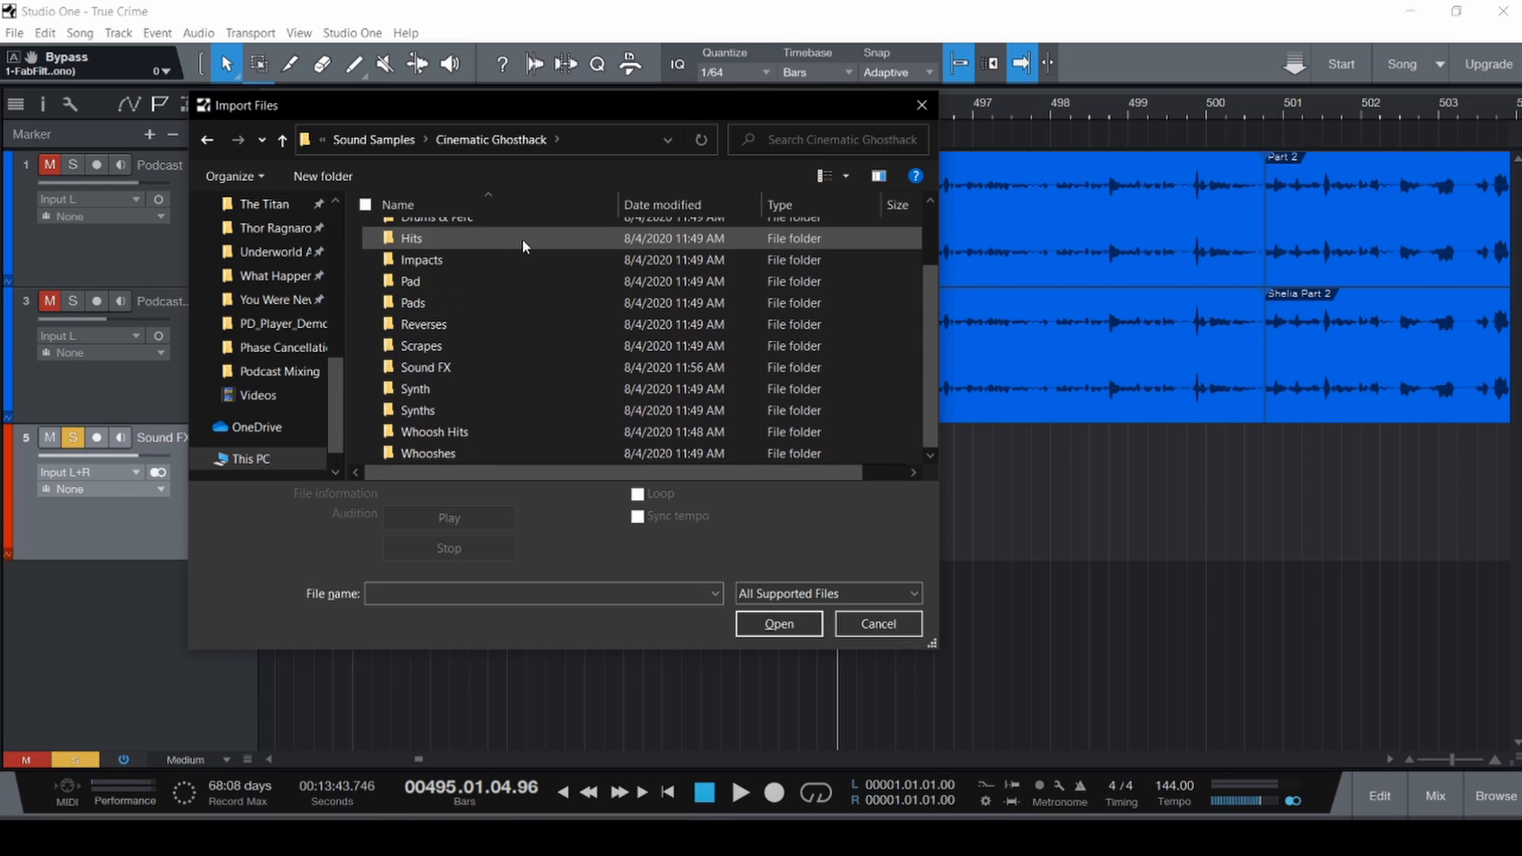
double_click(450, 263)
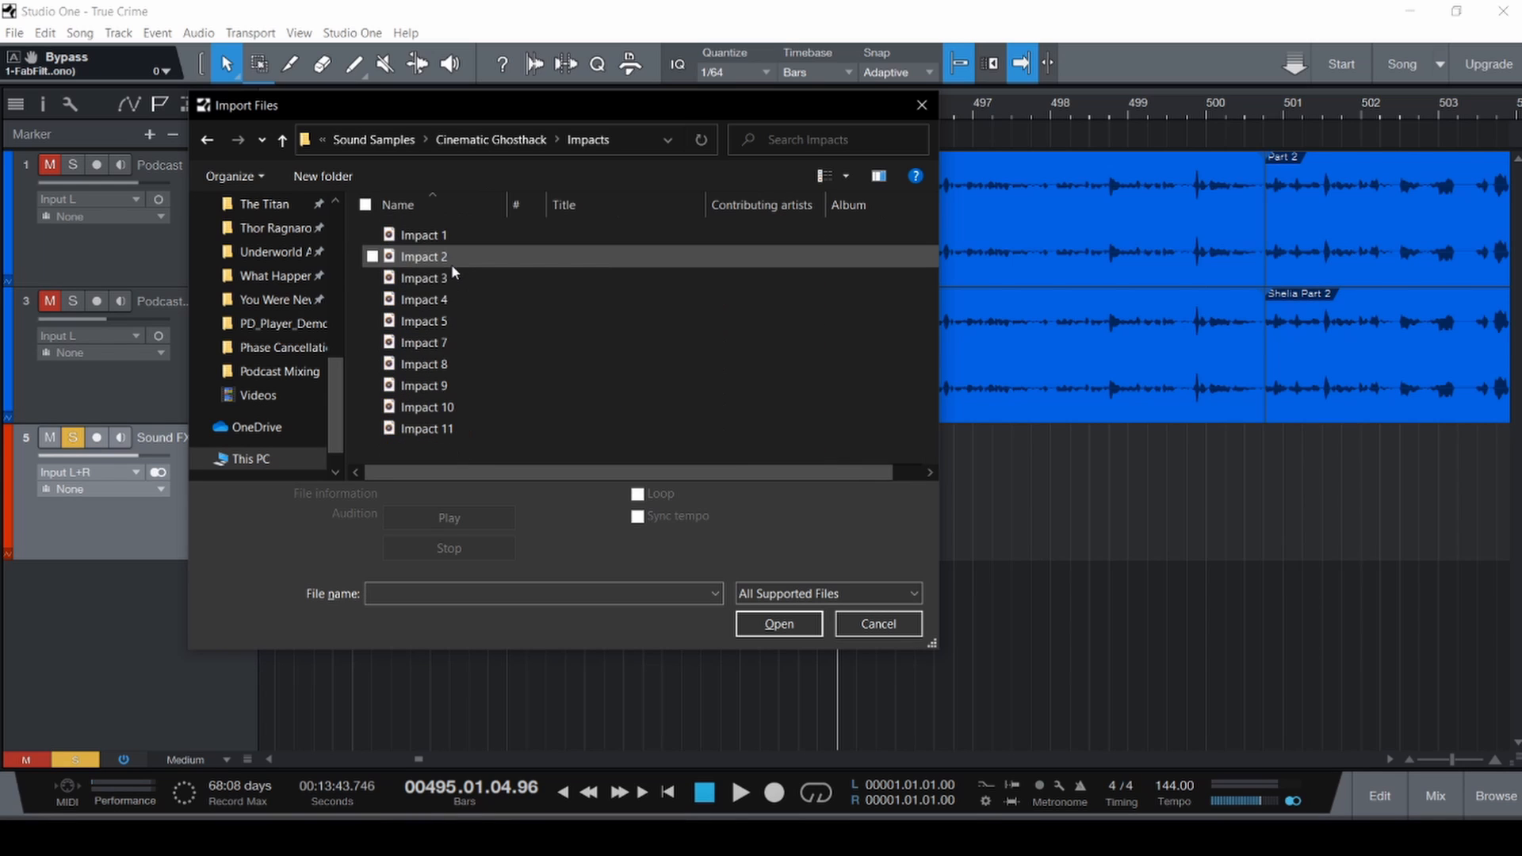
click(476, 345)
double_click(476, 346)
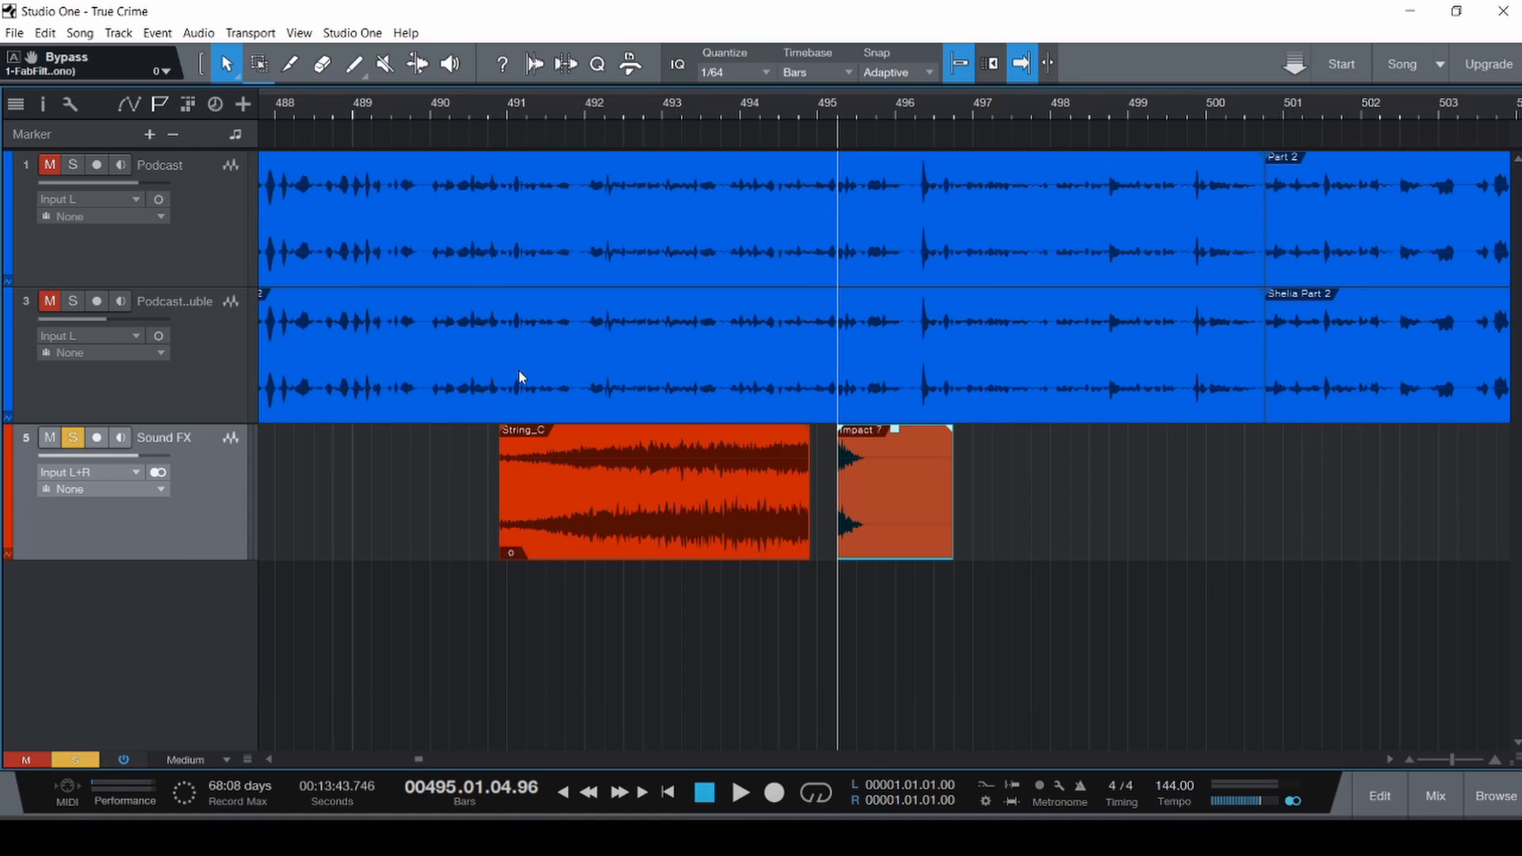
Check the Sound FX channel's inserts in the mixer and play the Impact 7 event from its start.
scroll(858, 561, up, 6)
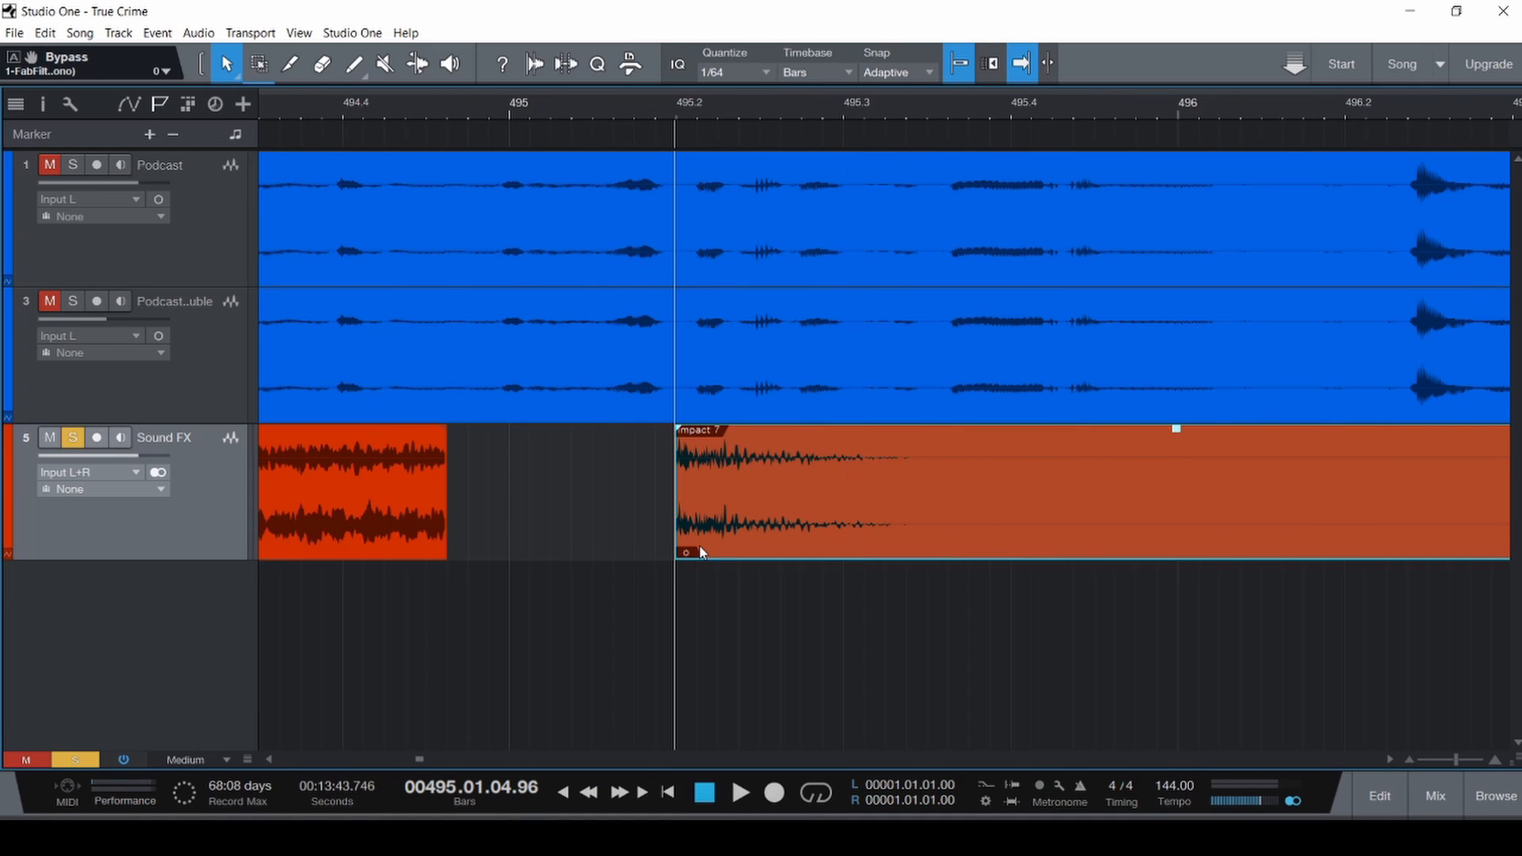
key(F3)
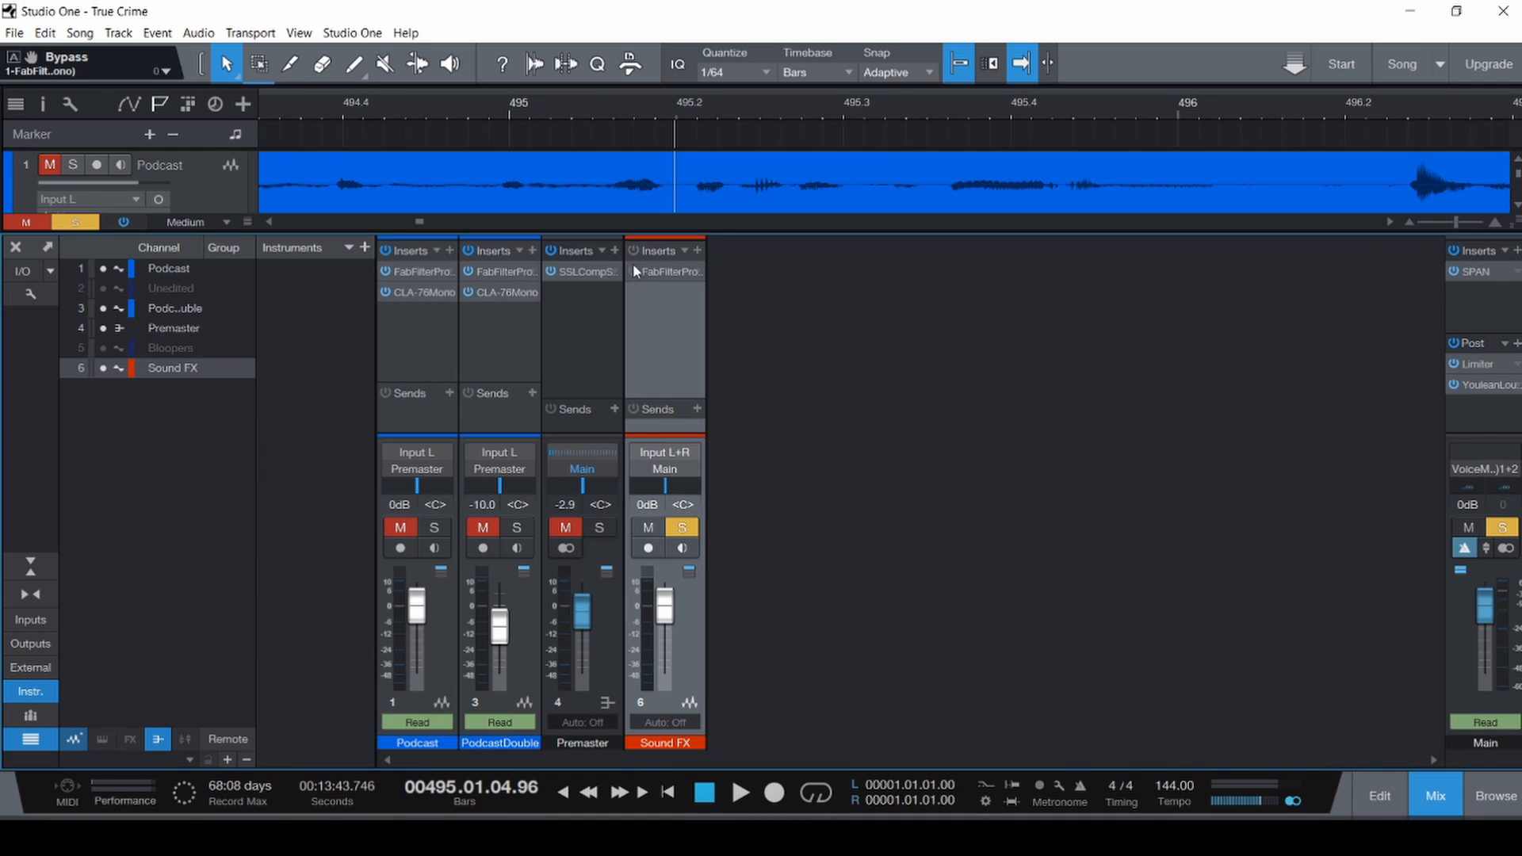
key(F3)
key(ctrl+space)
key(space)
scroll(615, 498, down, 6)
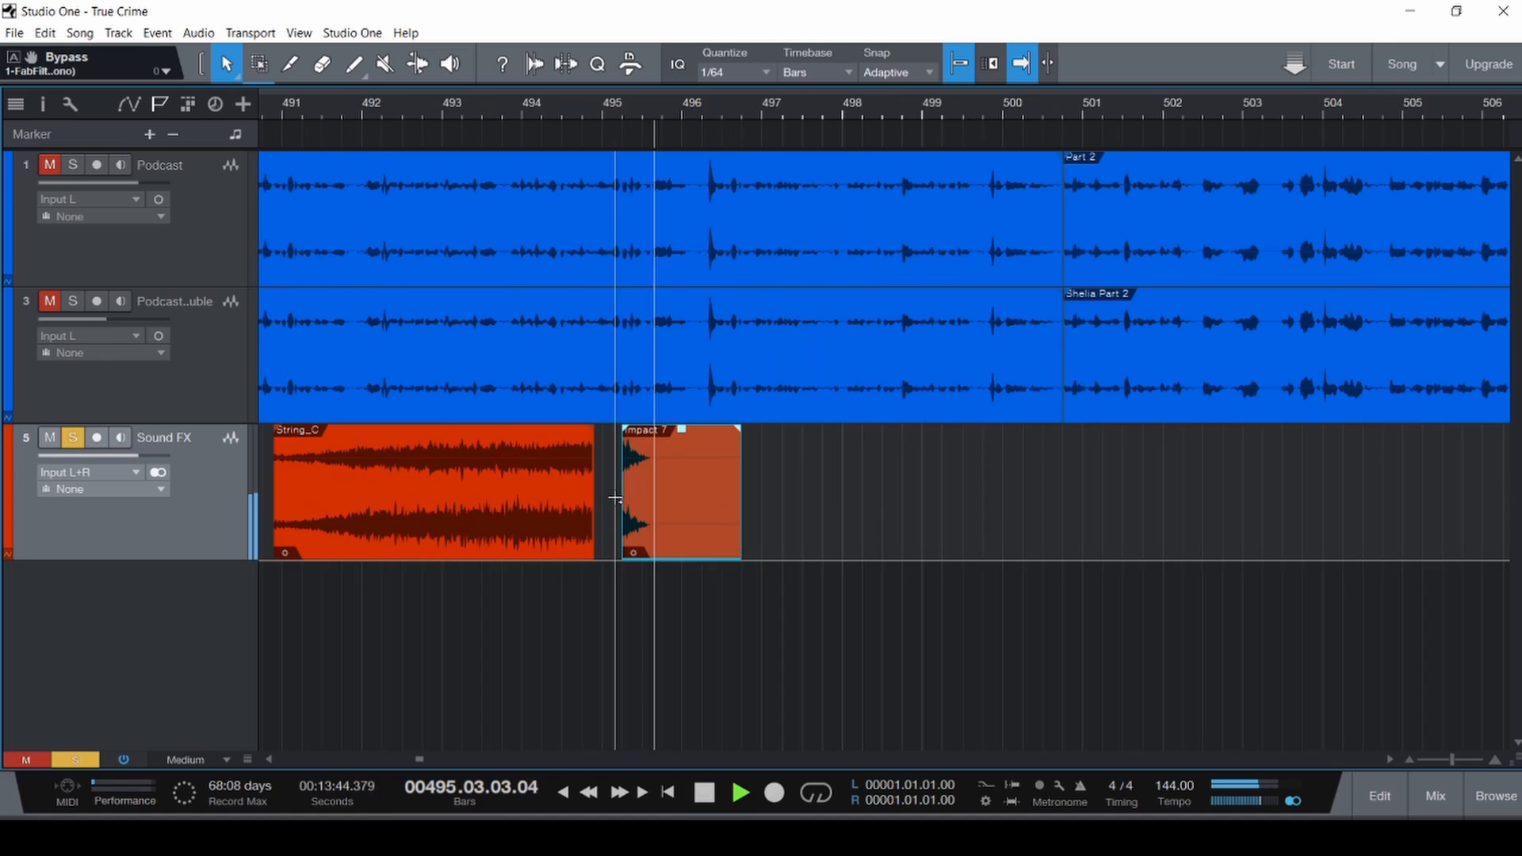
key(ctrl+space)
key(space)
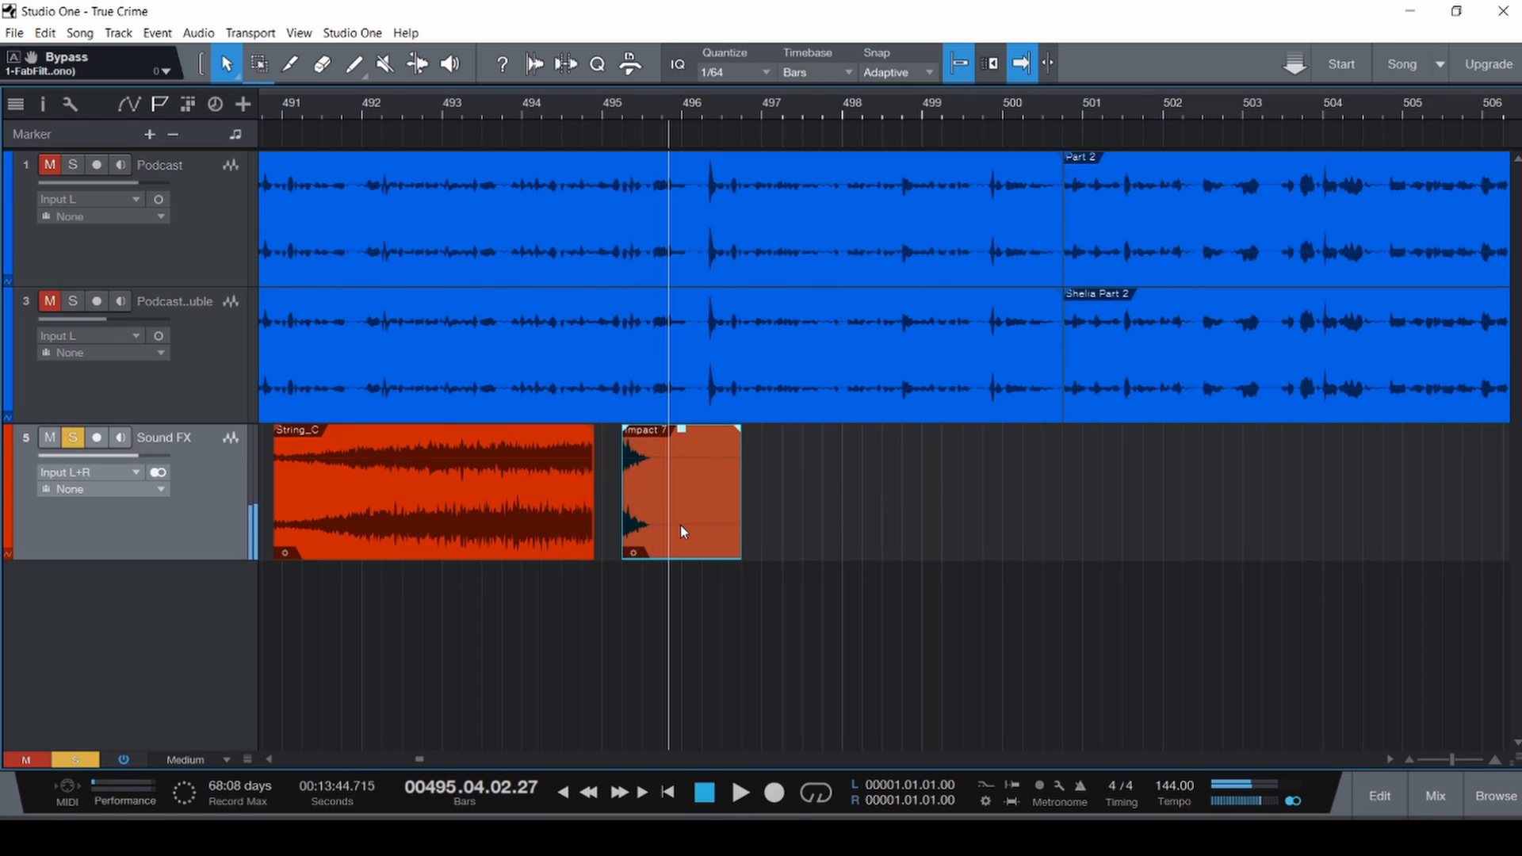
Delete the Impact 7 event, import Impact 10 at the playhead on the Sound FX track and play it.
key(Delete)
key(ctrl+i)
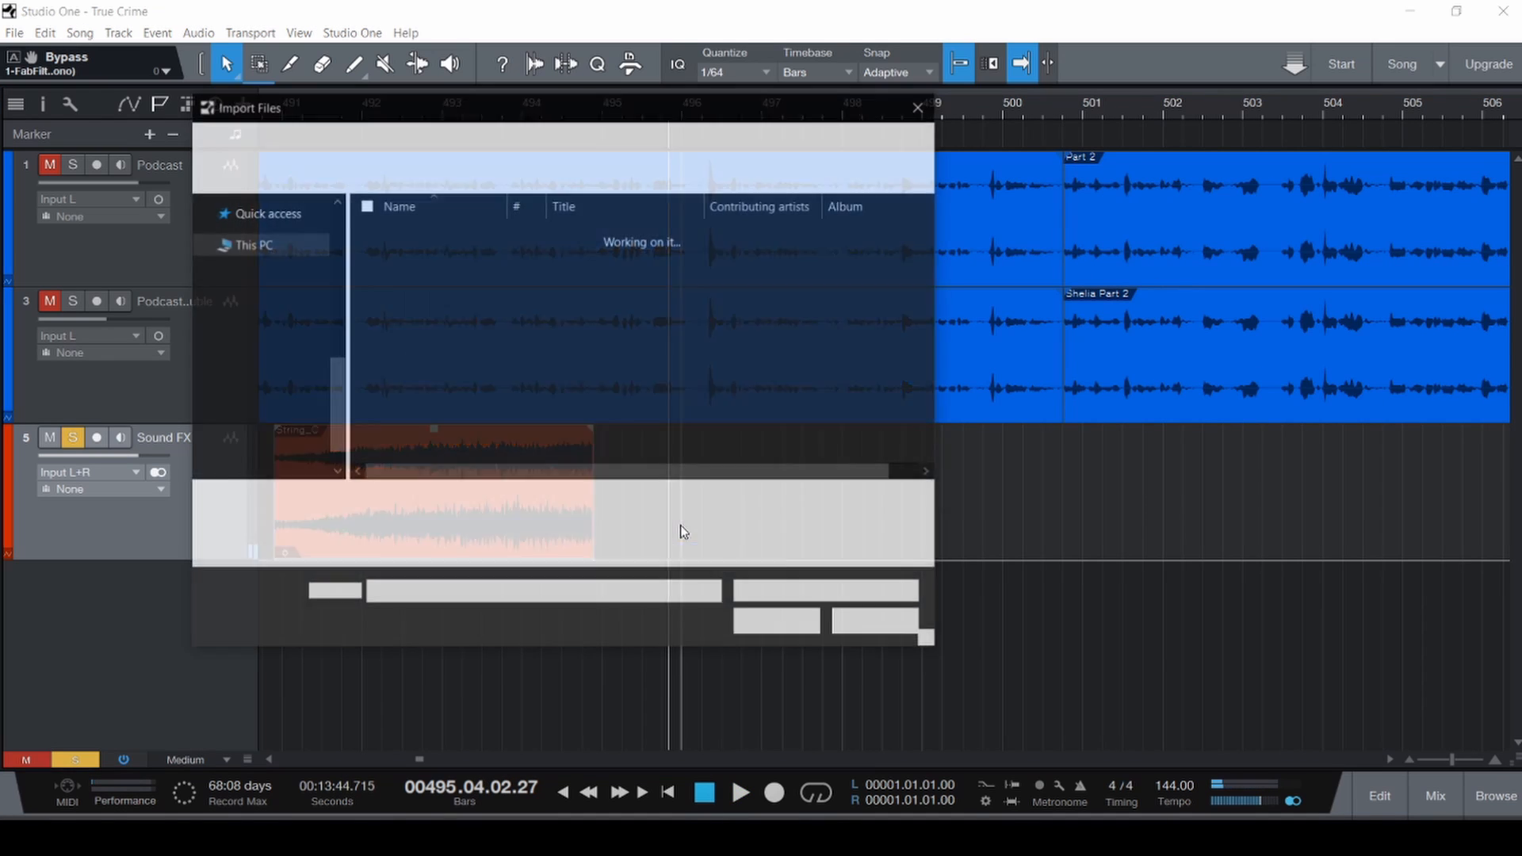
click(479, 407)
double_click(479, 407)
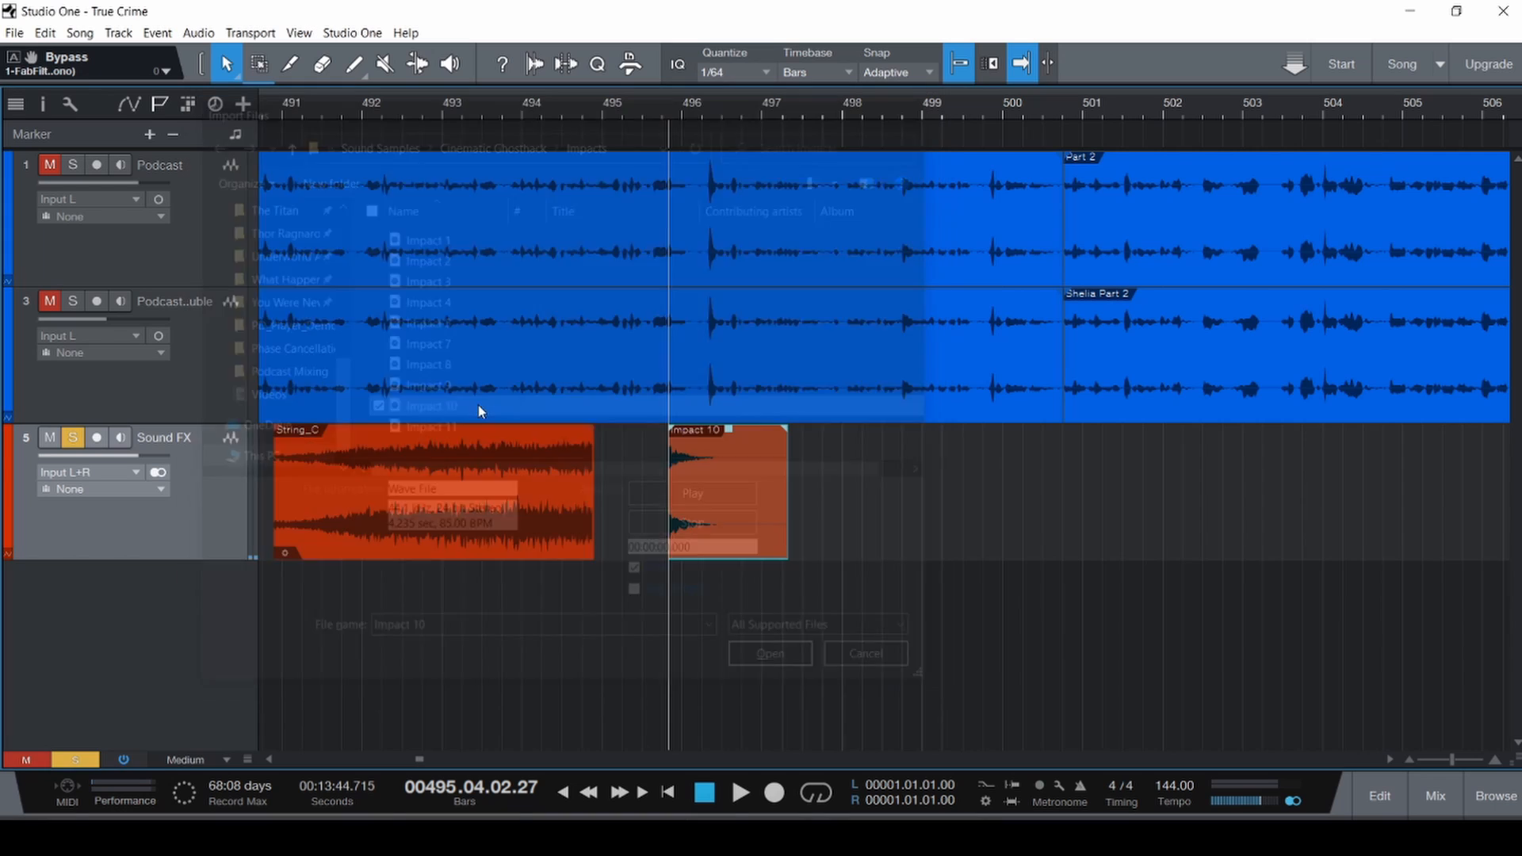
key(space)
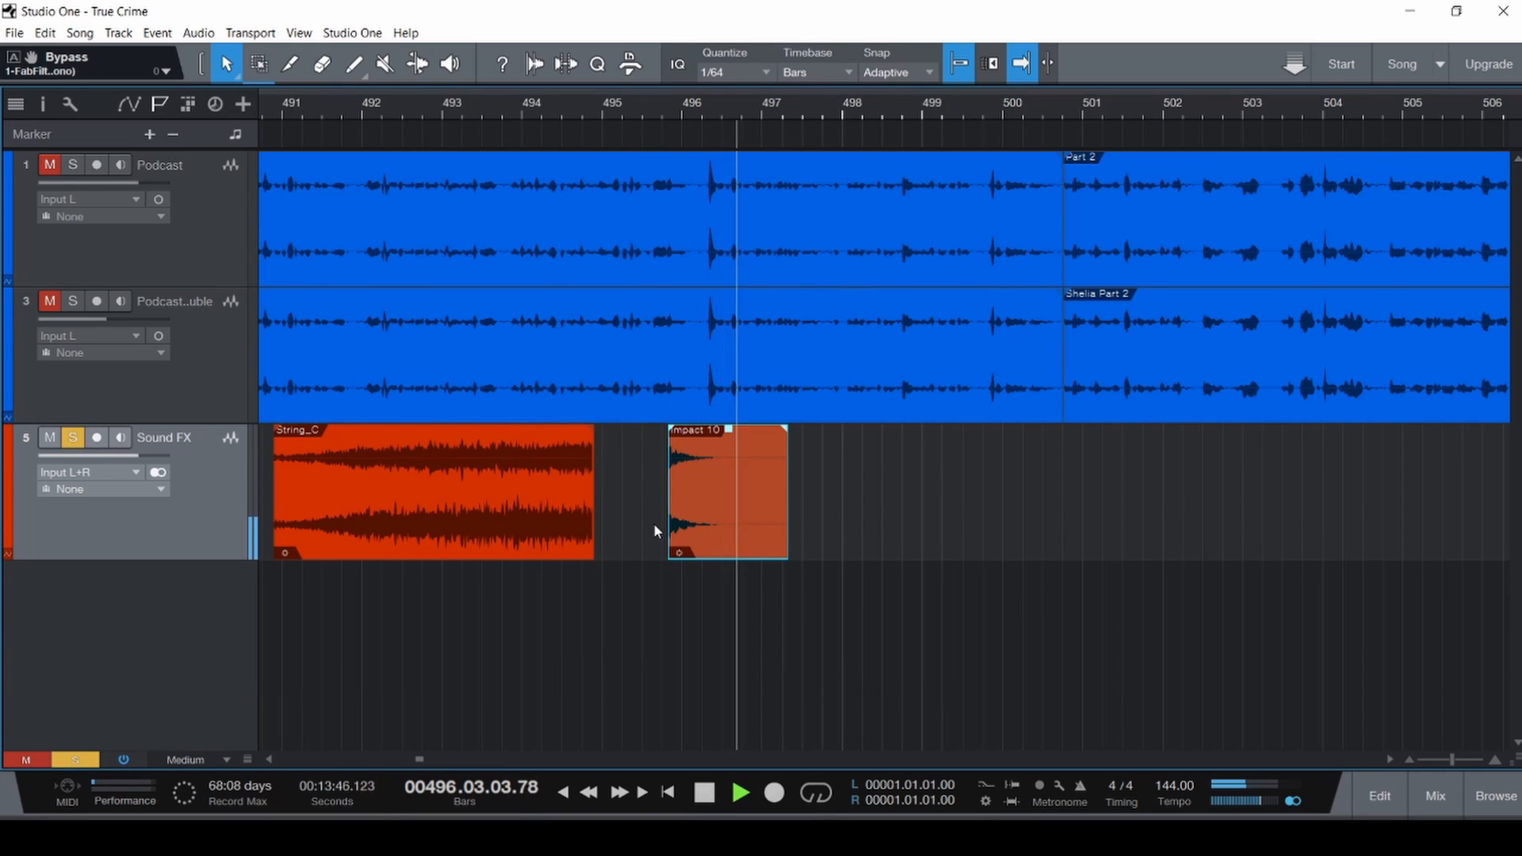
key(space)
Move Impact 10 to its own new track at bar 495 and shift the String_C riser to end at that point.
click(654, 521)
click(693, 528)
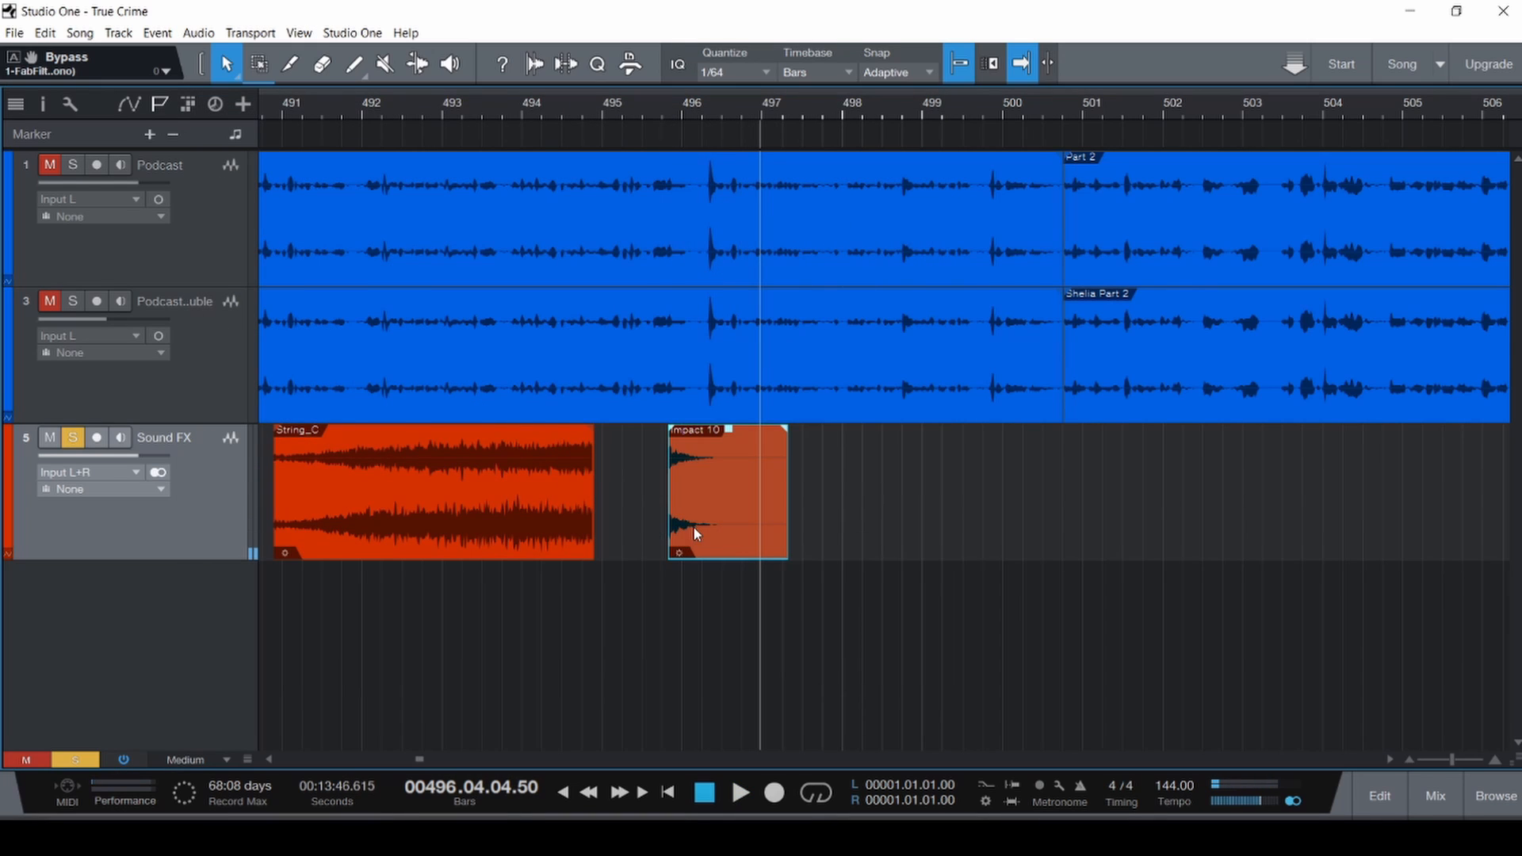
drag(724, 546, 670, 658)
scroll(561, 577, up, 8)
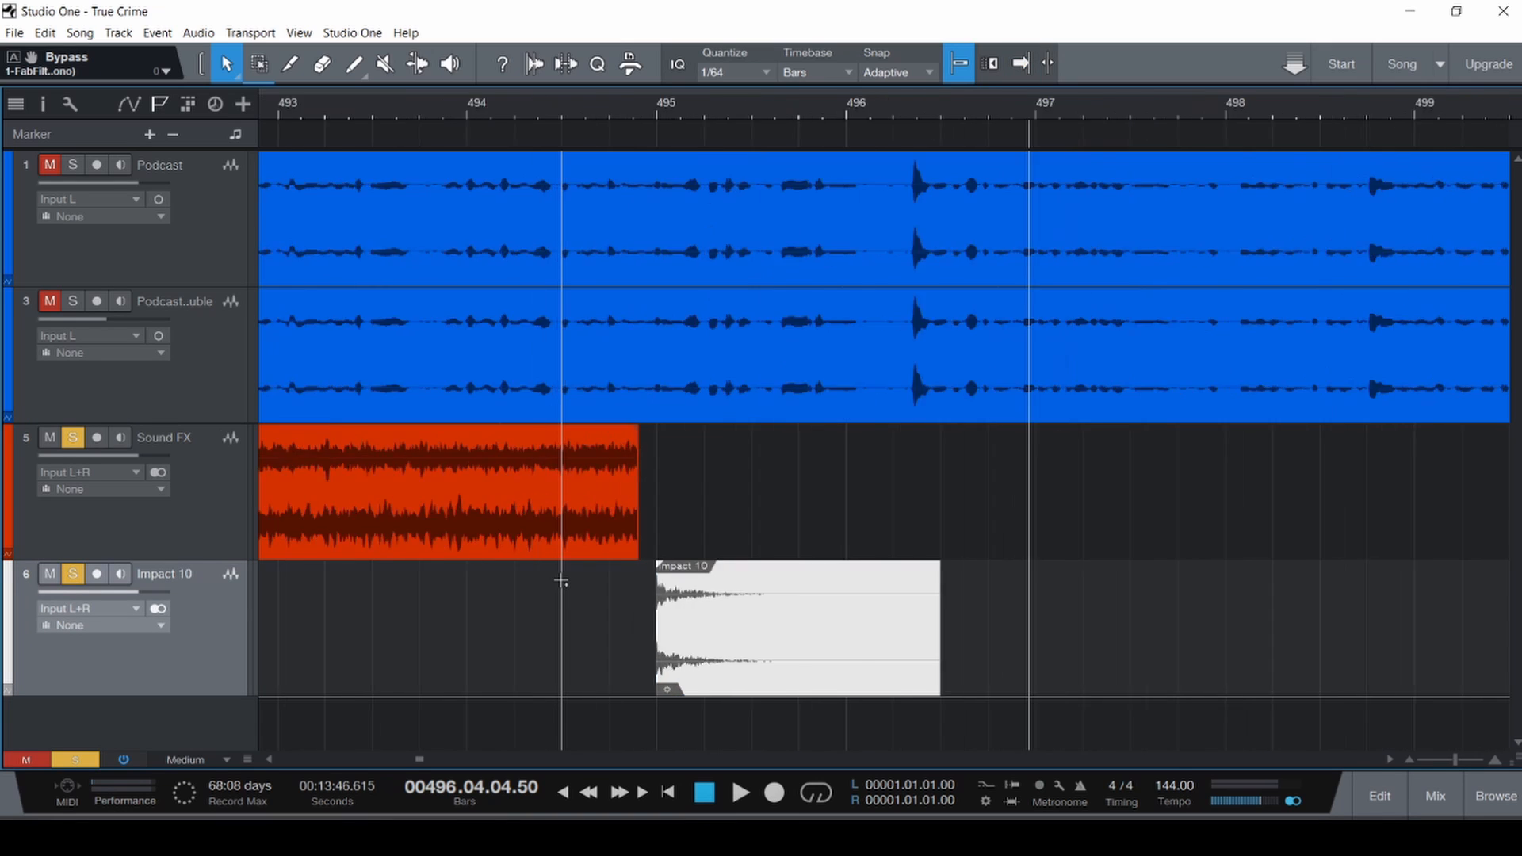
drag(924, 534, 1024, 539)
scroll(1090, 607, down, 7)
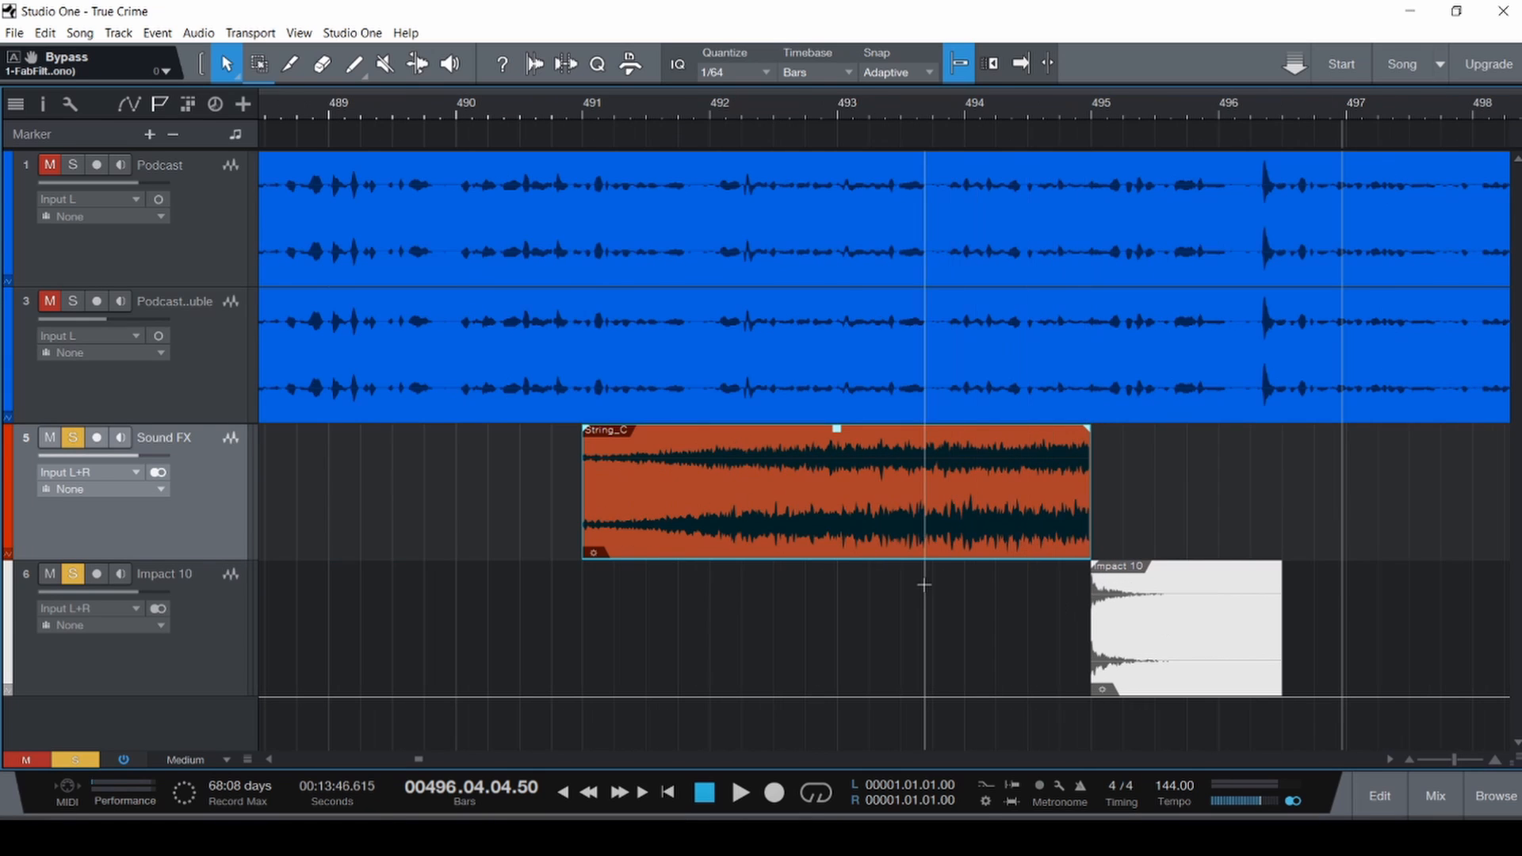
Play the String_C riser into the Impact 10 hit to hear the transition.
key(ctrl+space)
key(space)
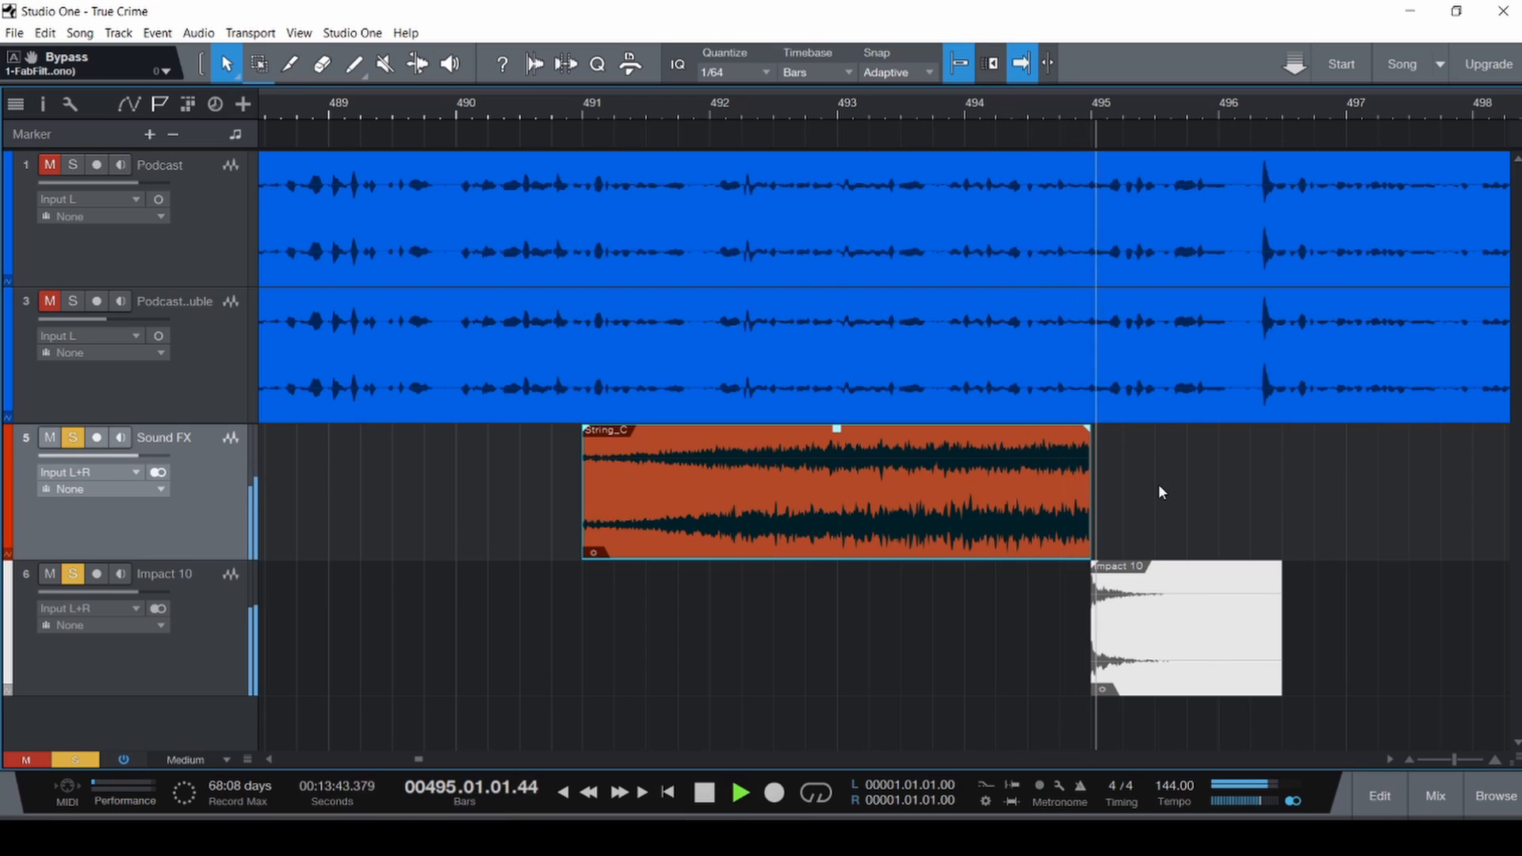
key(space)
Re-enable the Sound FX channel's inserts and set the Sound FX and Impact 10 channel volumes to -7 dB.
key(F3)
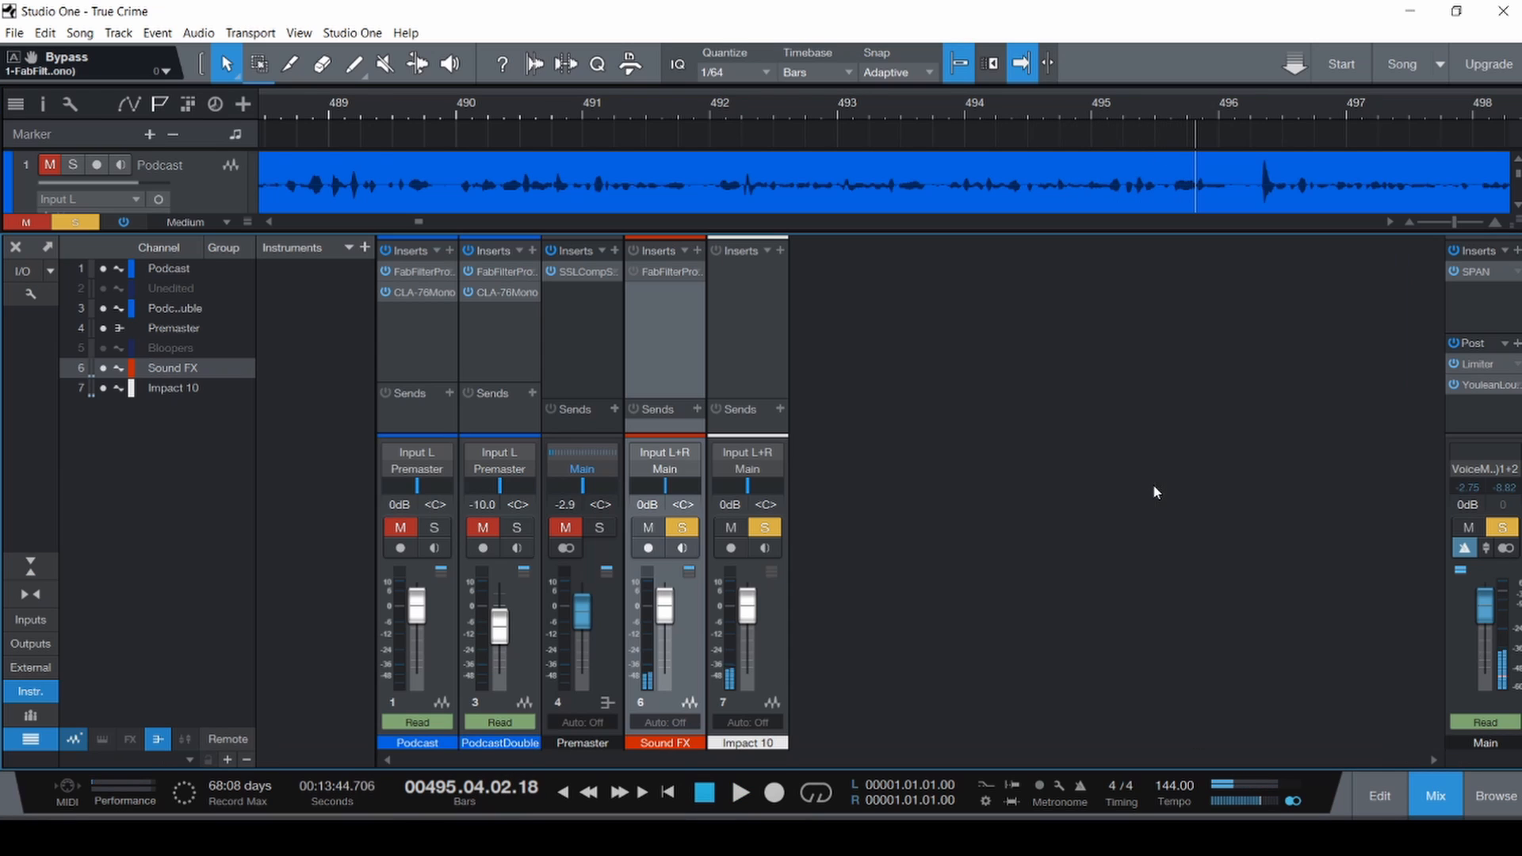
shift+click(769, 645)
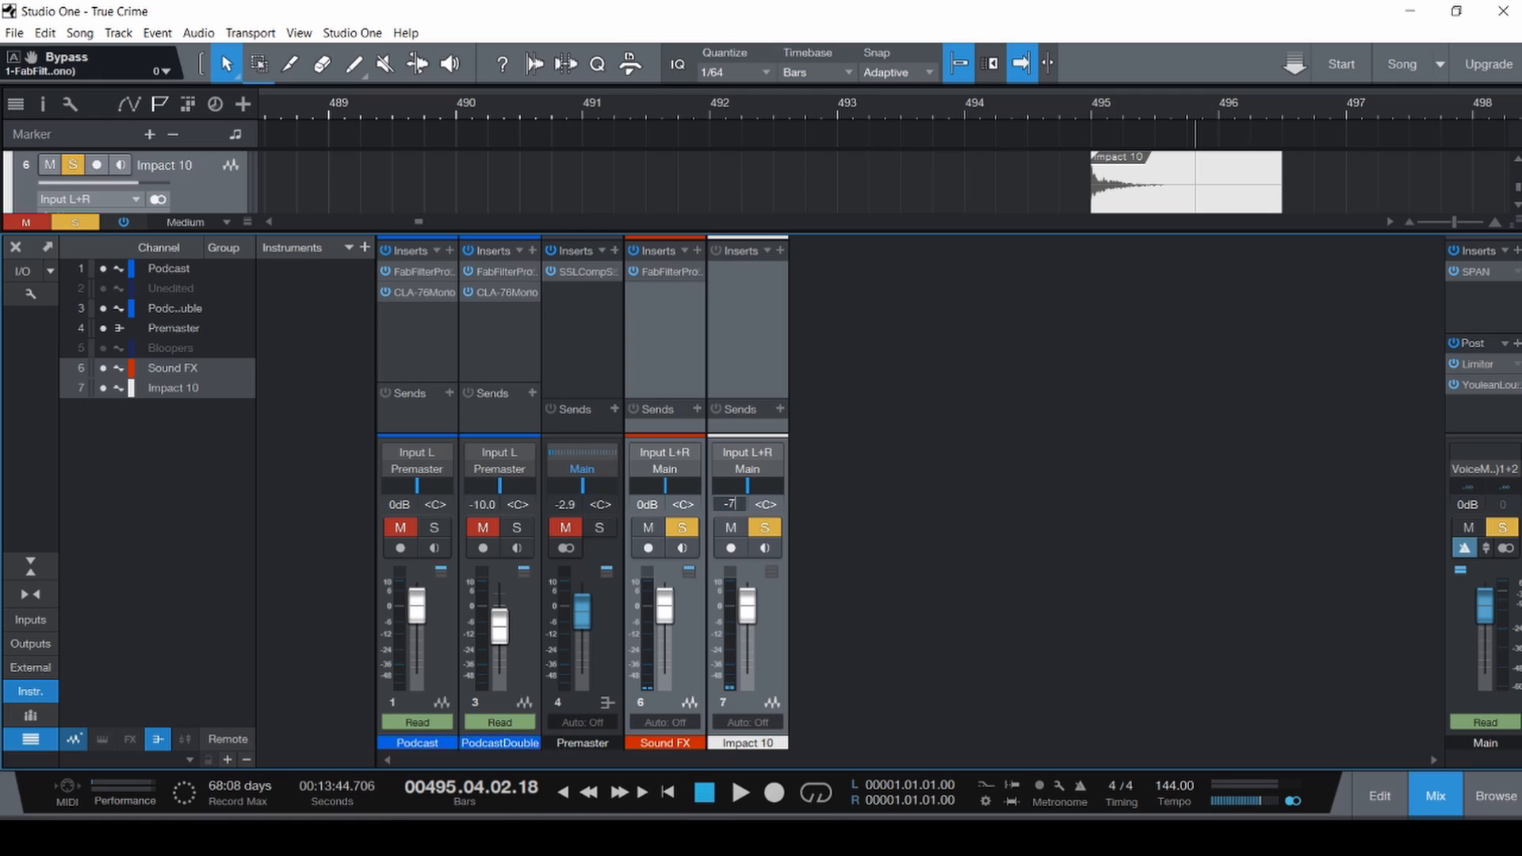
key(Return)
key(F3)
Replay the riser and impact at the lowered channel volumes and deselect the riser event.
key(ctrl+space)
key(space)
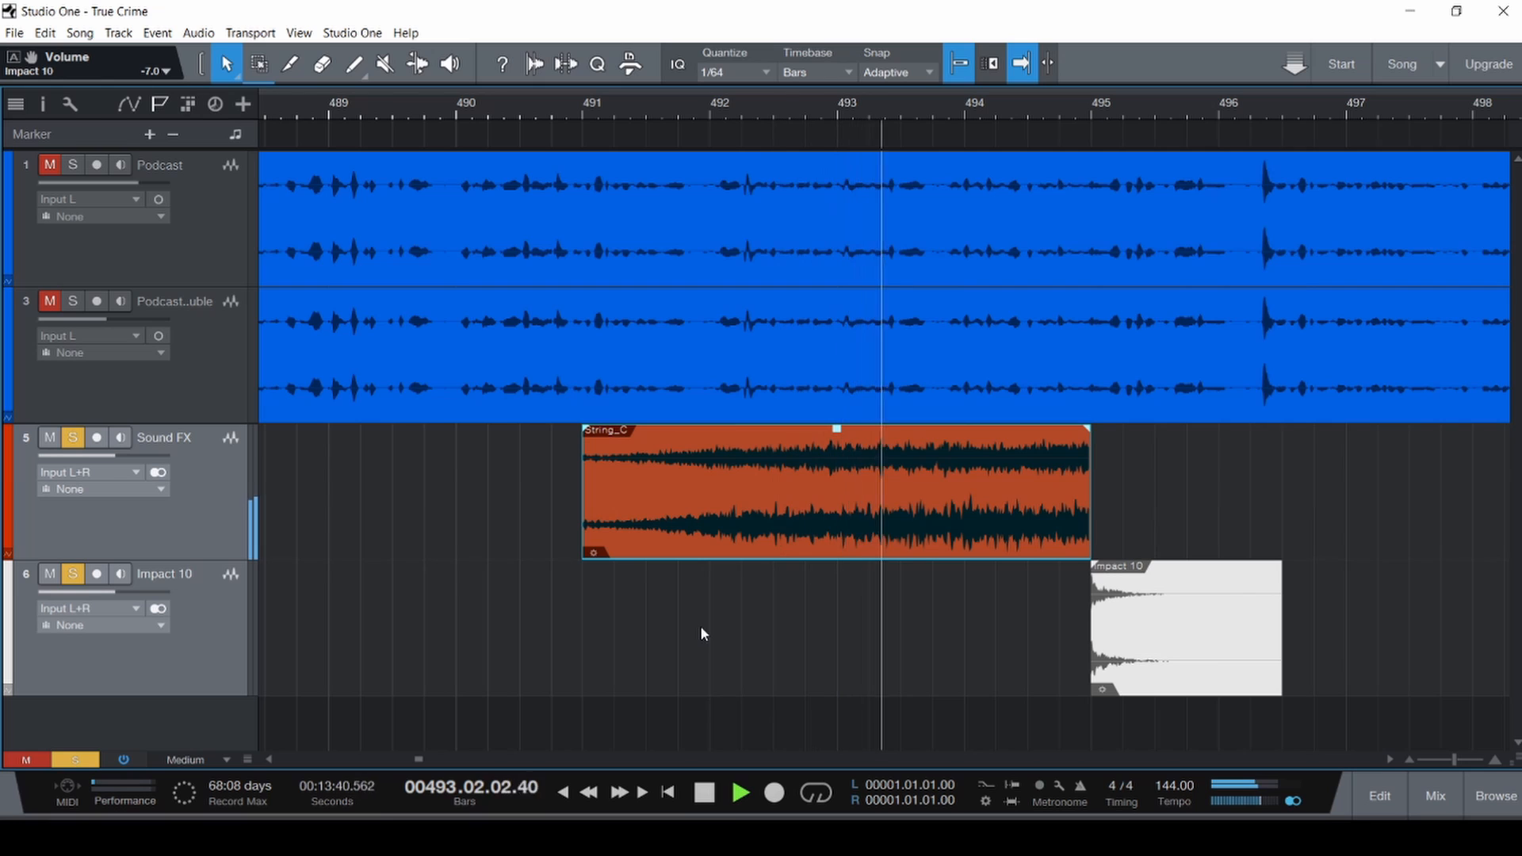
key(space)
click(887, 629)
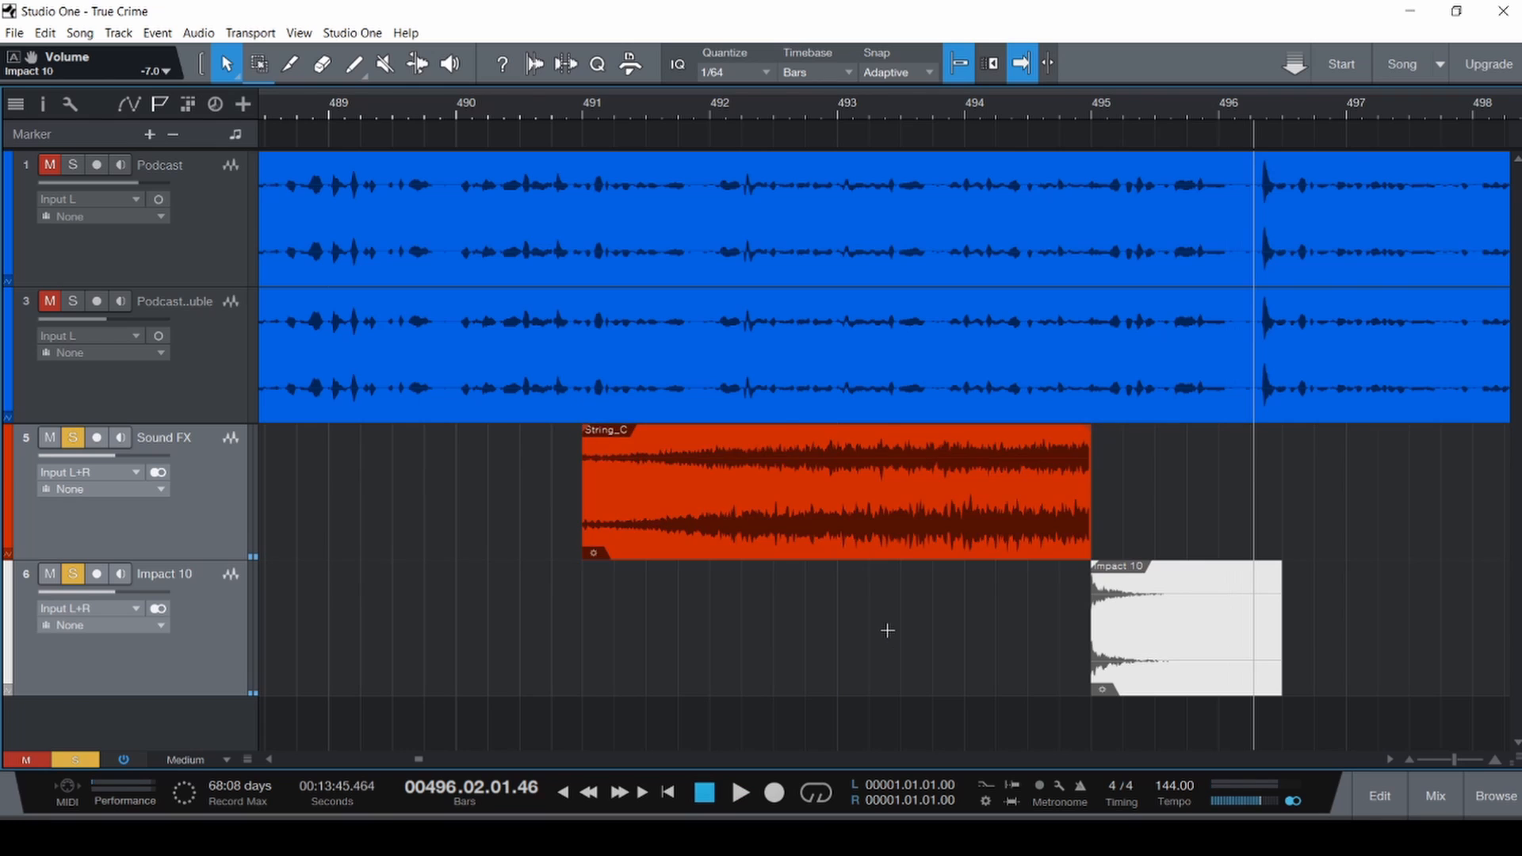
Add a mono audio track named Sub Drop below the Impact 10 track.
scroll(886, 630, down, 5)
scroll(1110, 626, up, 4)
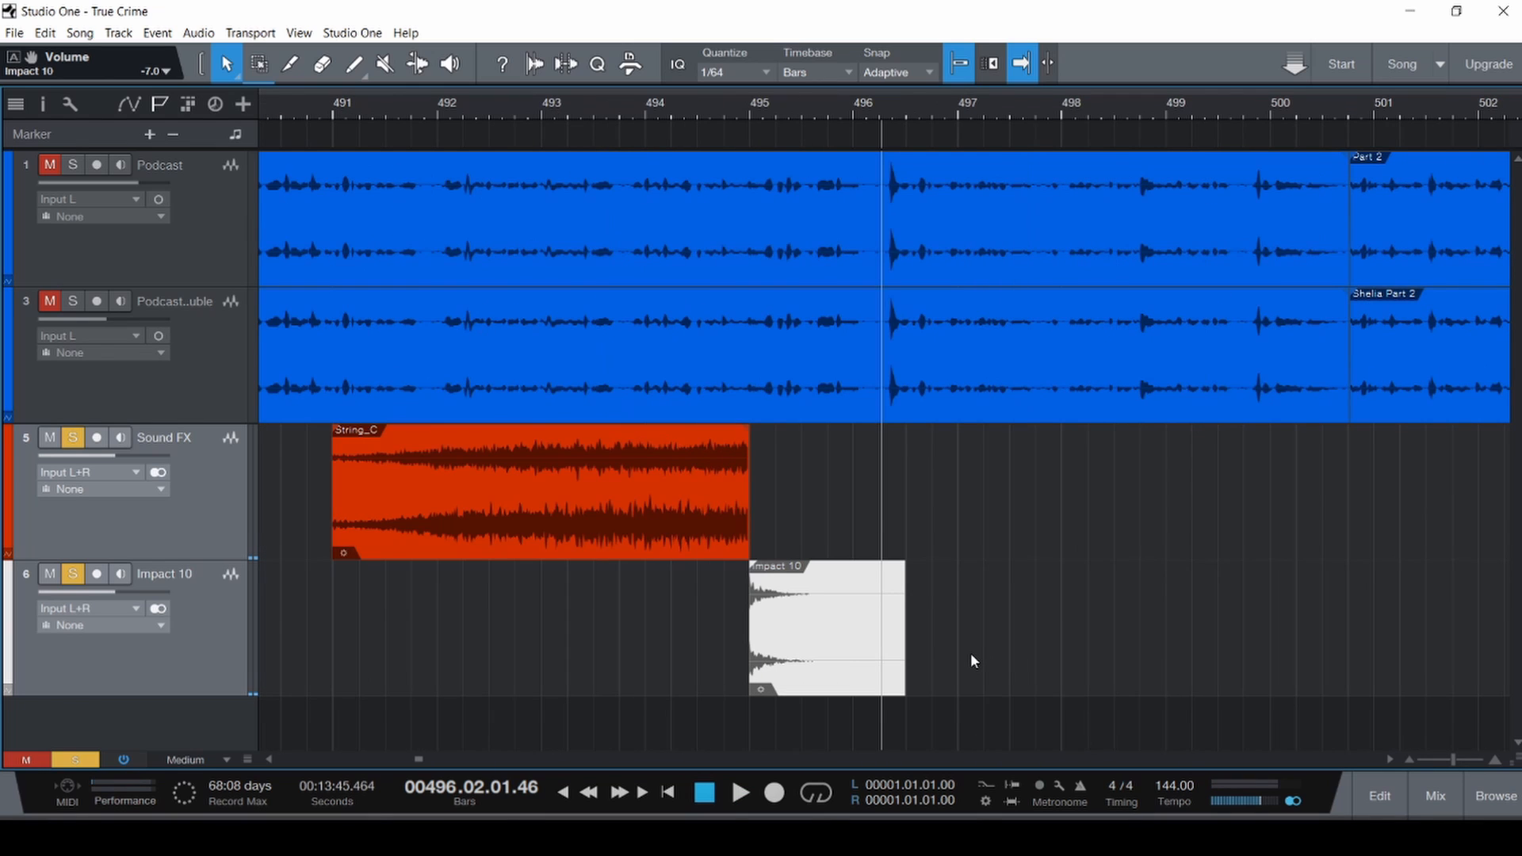
key(t)
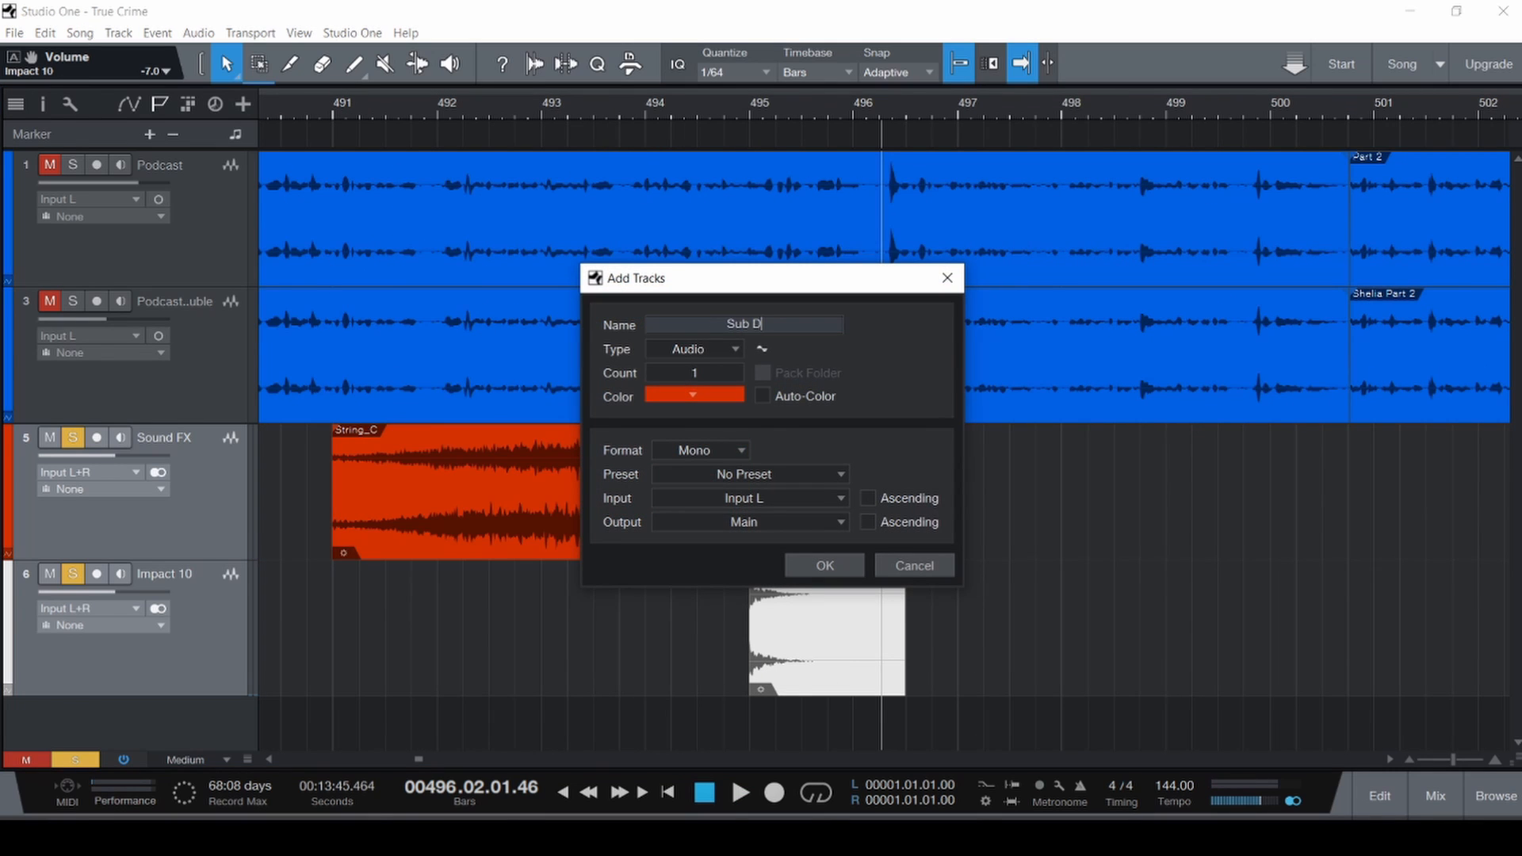
key(Return)
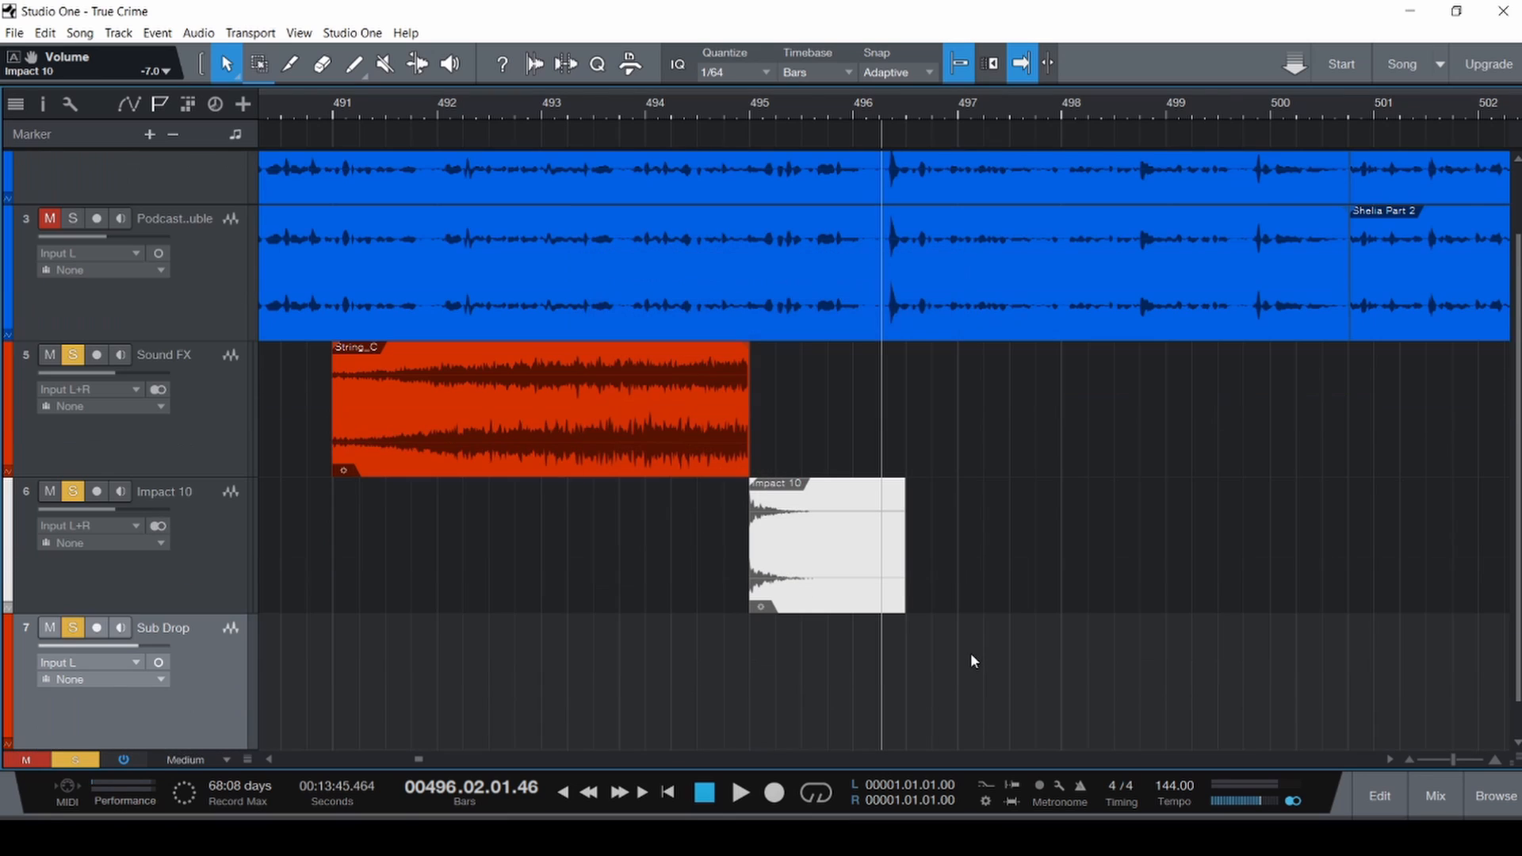
Import 55hz(A) Short from the Saturated folder in Sub Drops onto the Sub Drop track.
key(ctrl+i)
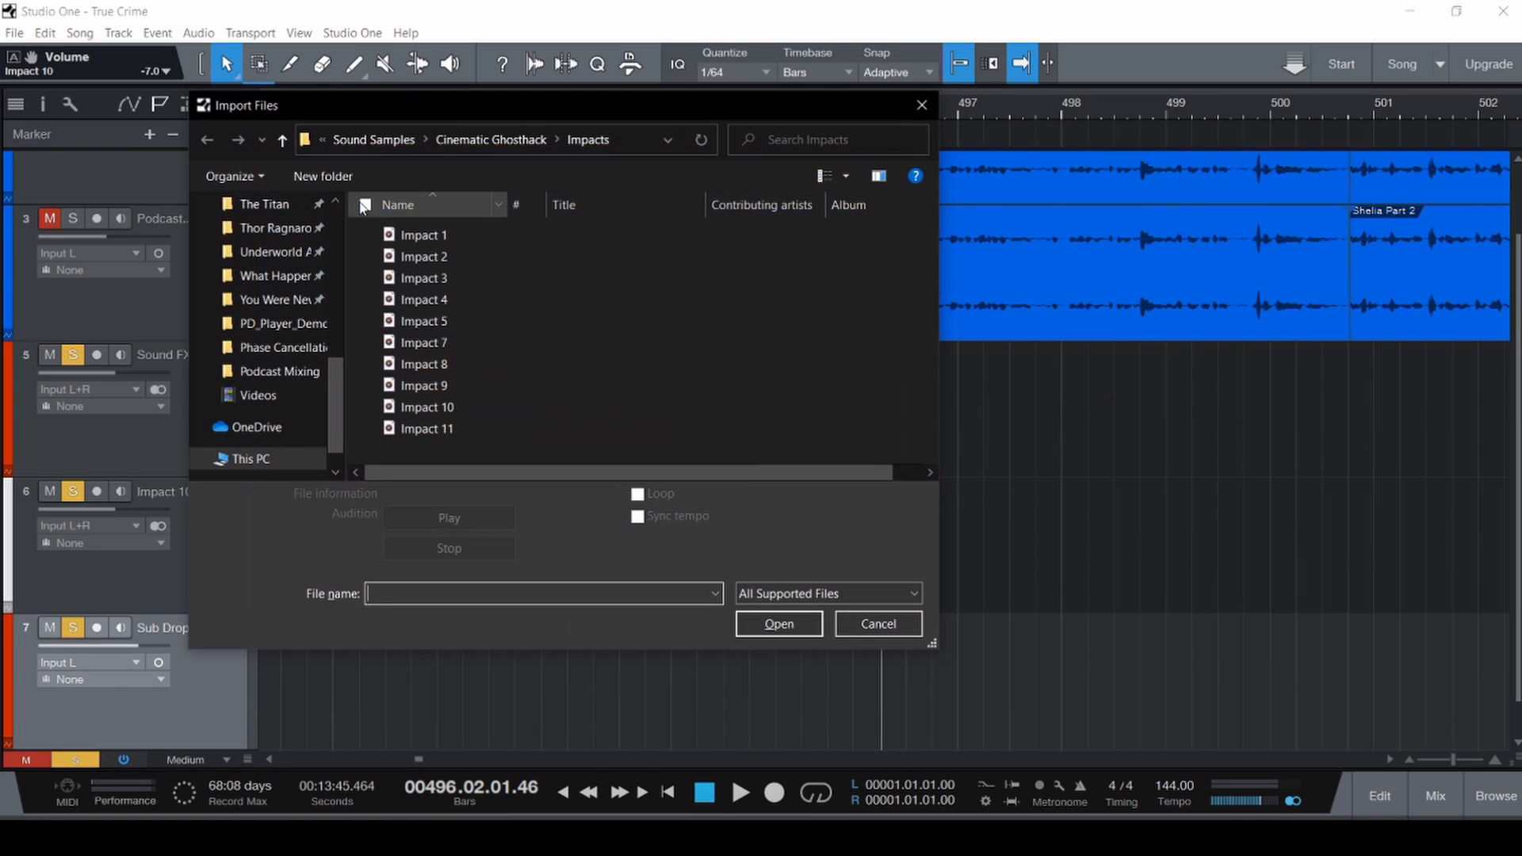
click(398, 140)
scroll(475, 317, down, 1)
double_click(464, 365)
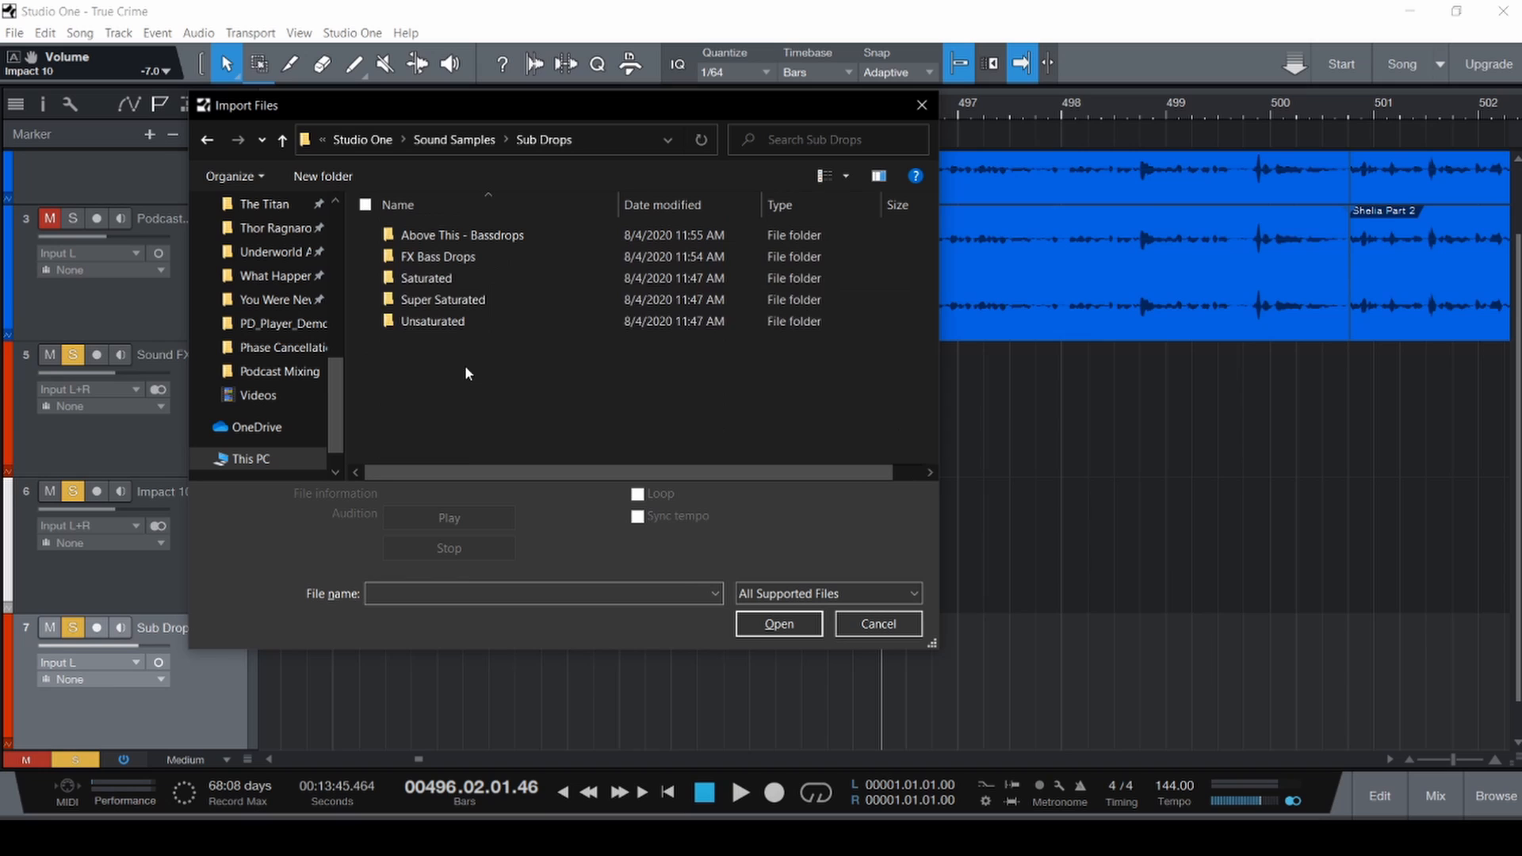
double_click(455, 277)
click(452, 279)
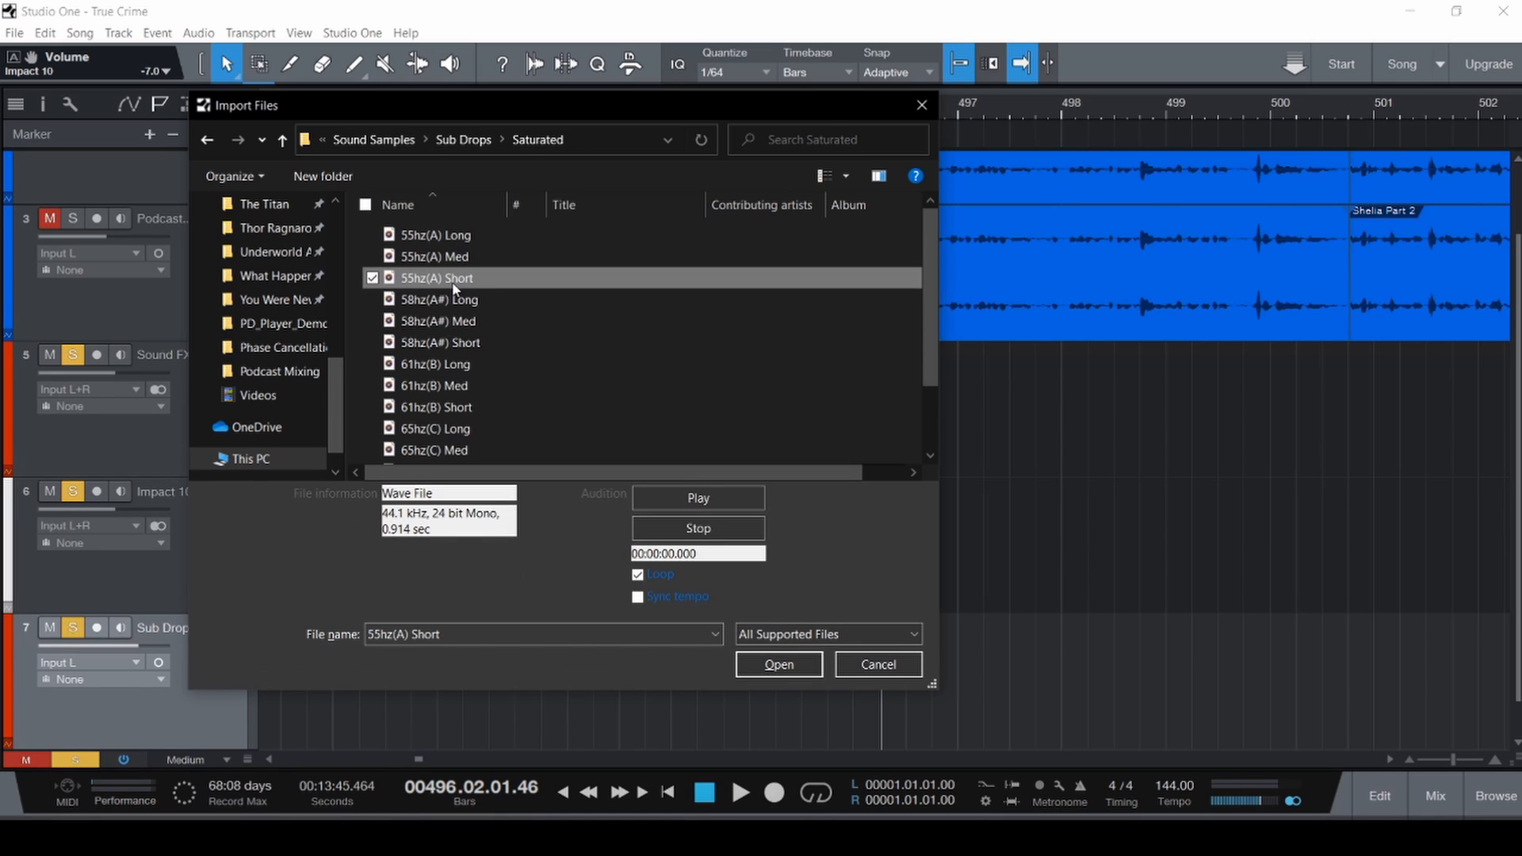
double_click(452, 279)
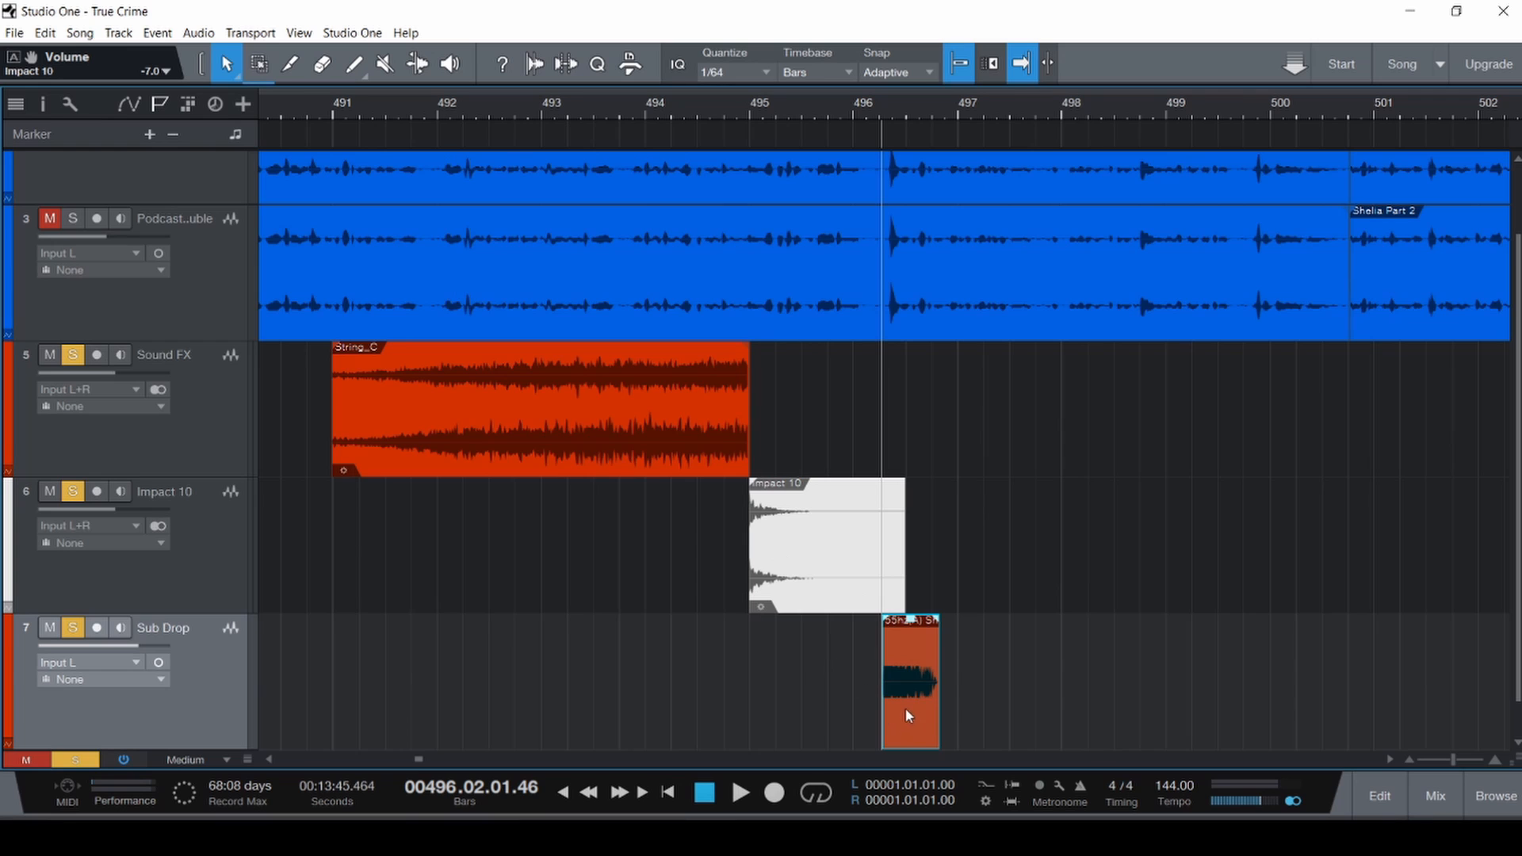
Move the 55hz(A) Short event to bar 495 so it starts together with the Impact 10 event.
drag(905, 707, 772, 702)
scroll(772, 703, up, 5)
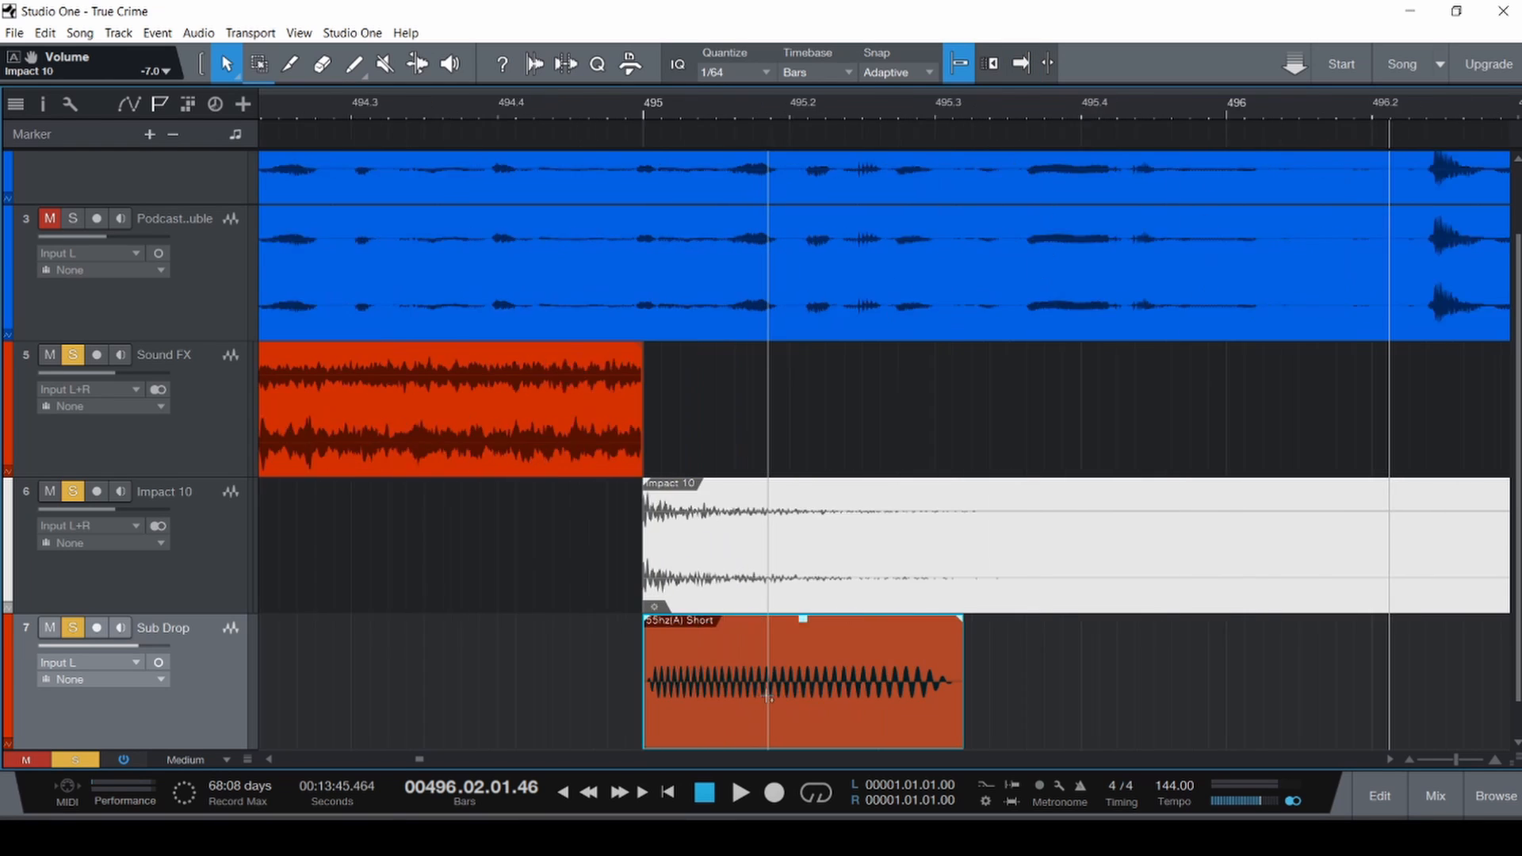
scroll(767, 696, up, 8)
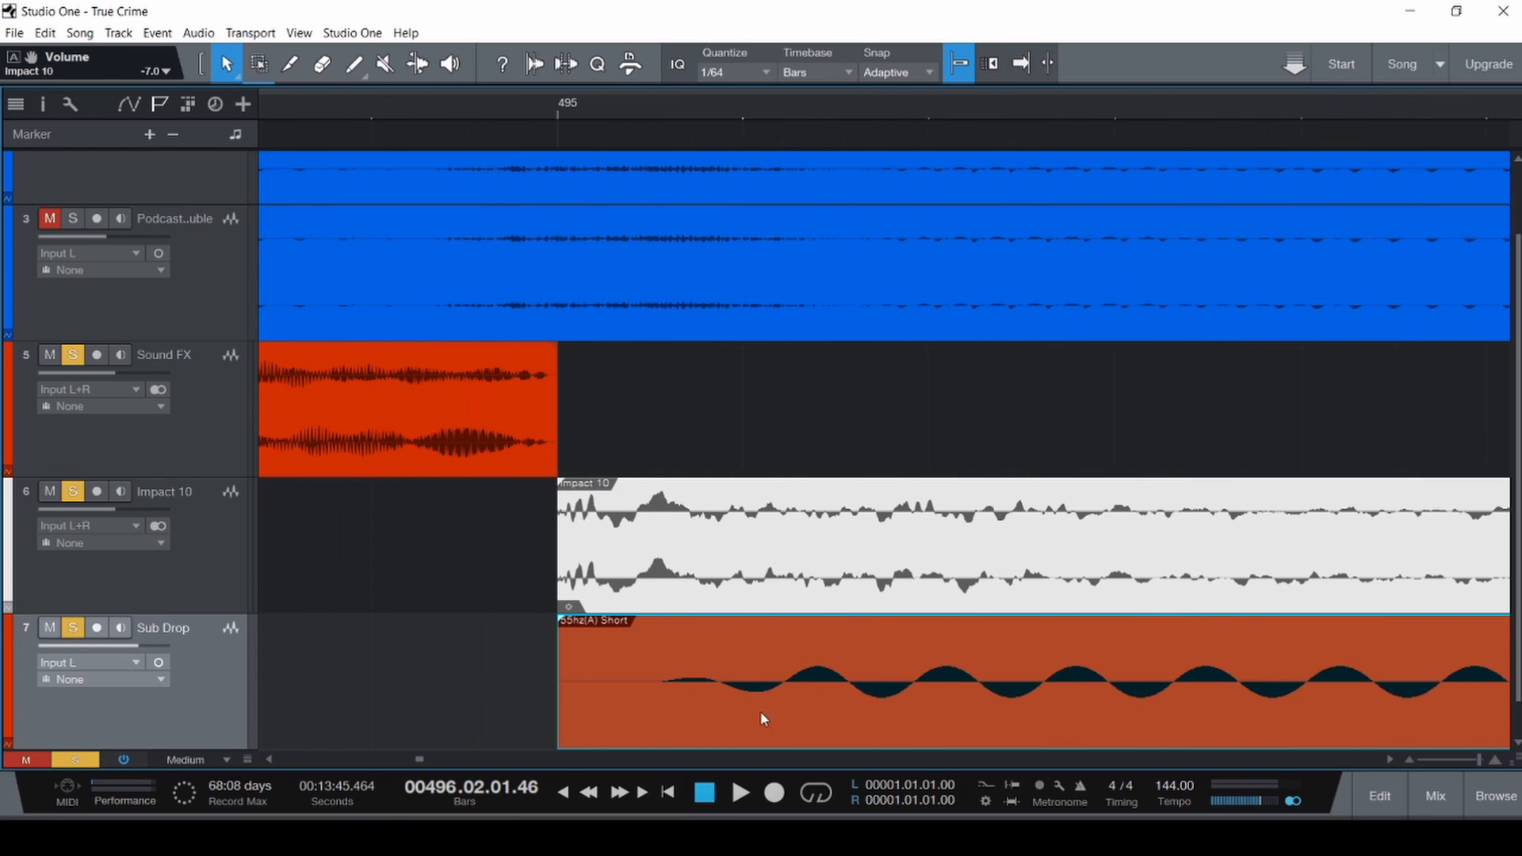
Nudge the 55hz(A) Short event slightly earlier so its waveform onset lines up with the start of Impact 10.
drag(761, 713, 671, 718)
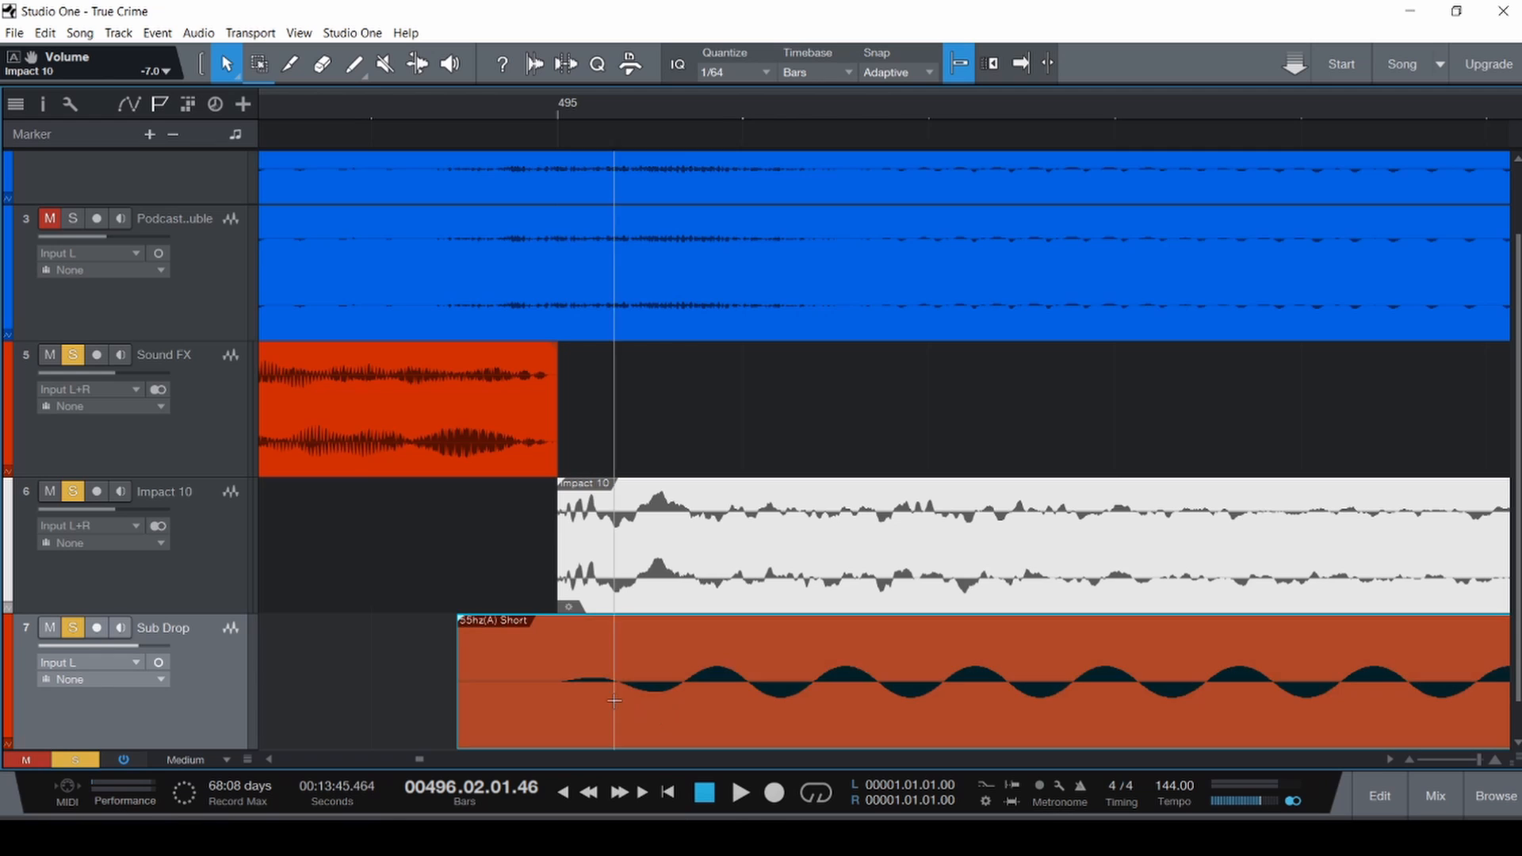
scroll(385, 638, up, 6)
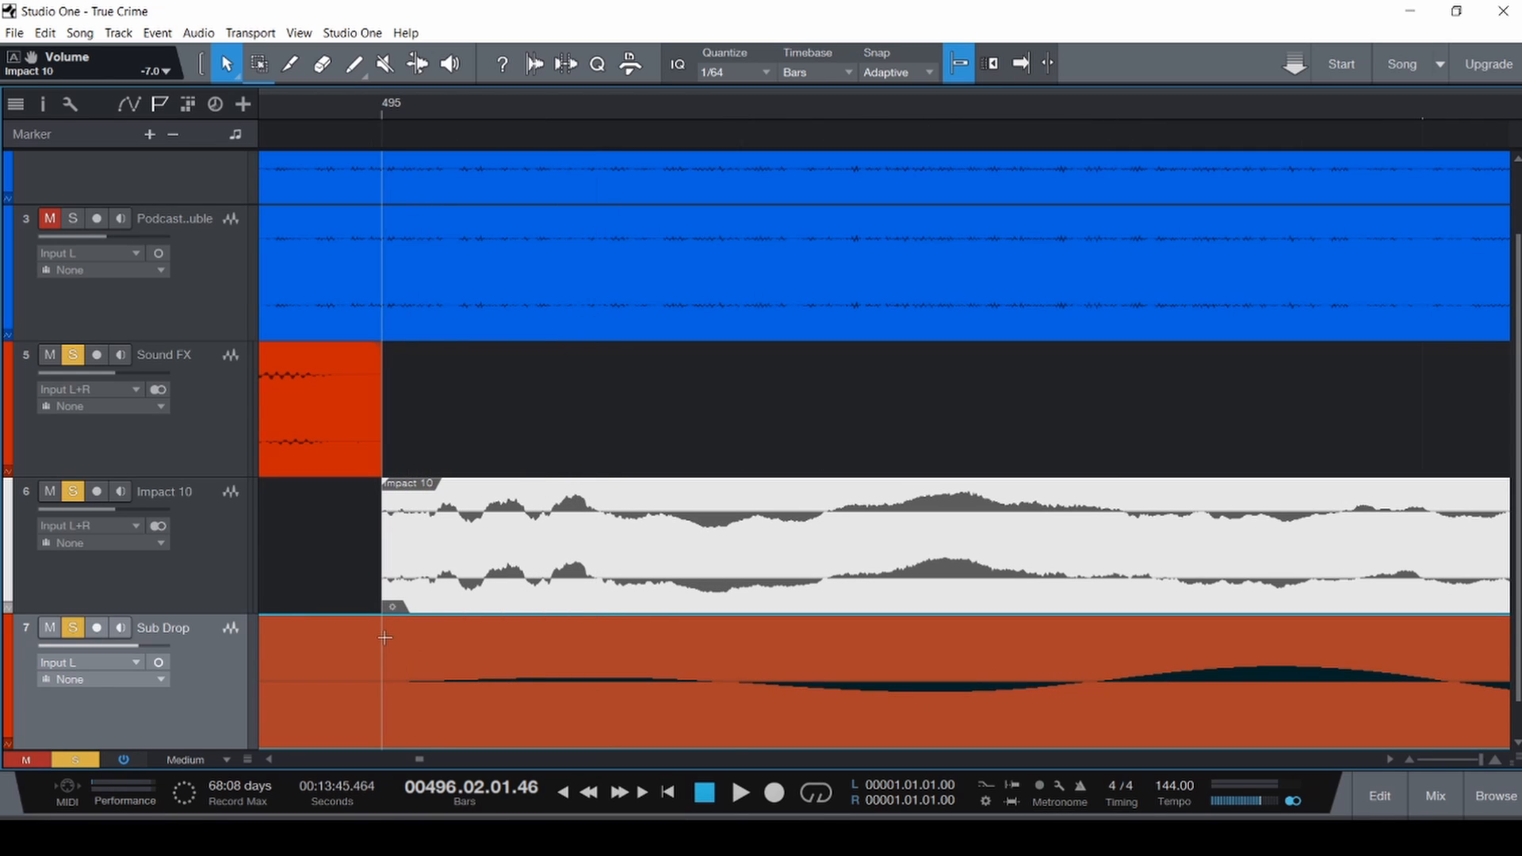
drag(441, 725, 401, 724)
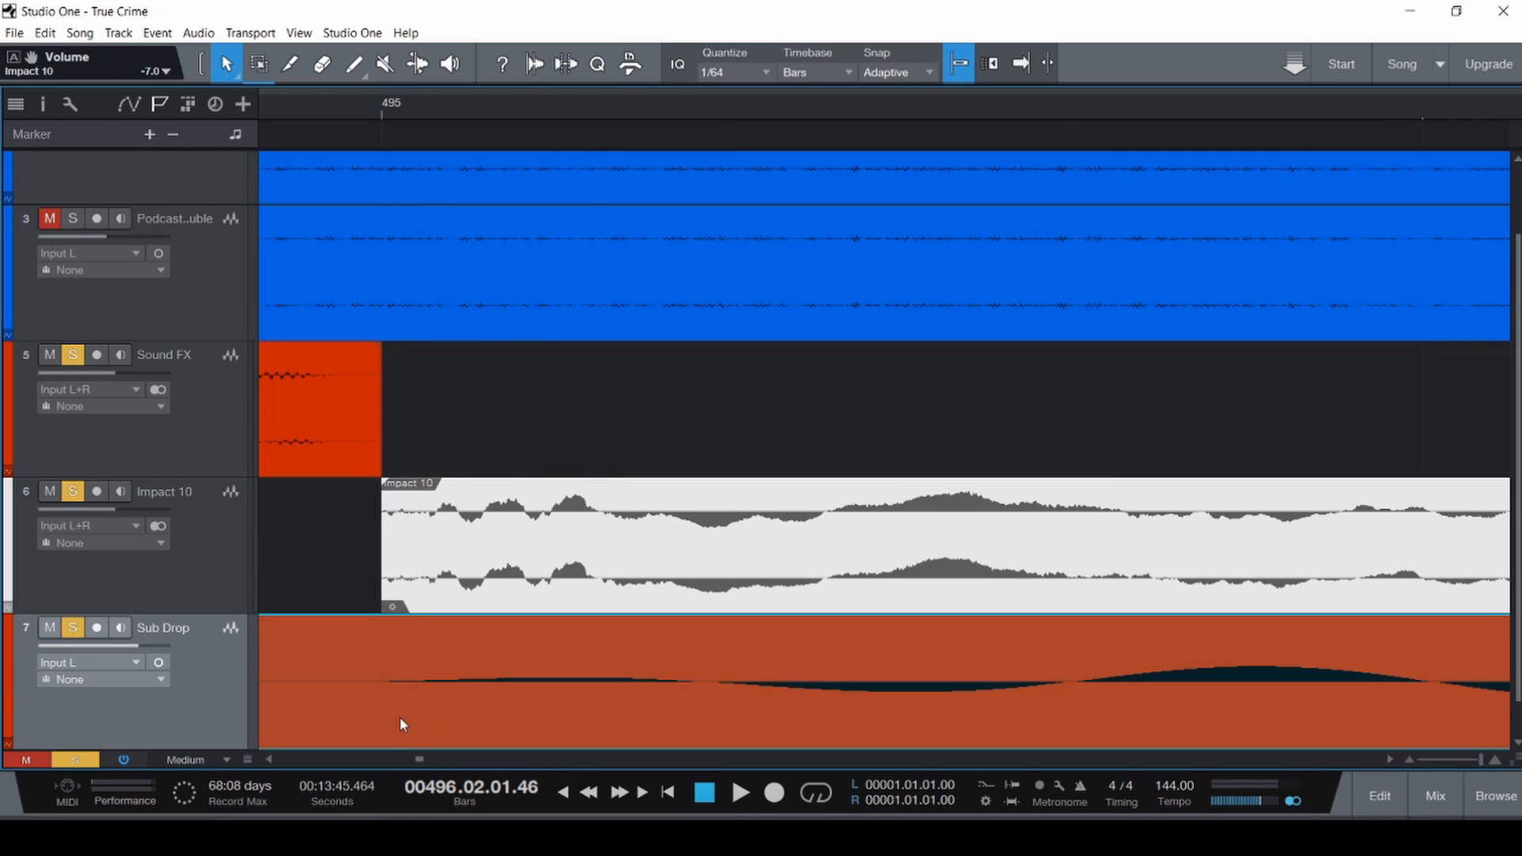
scroll(395, 716, up, 7)
scroll(408, 704, left, 3)
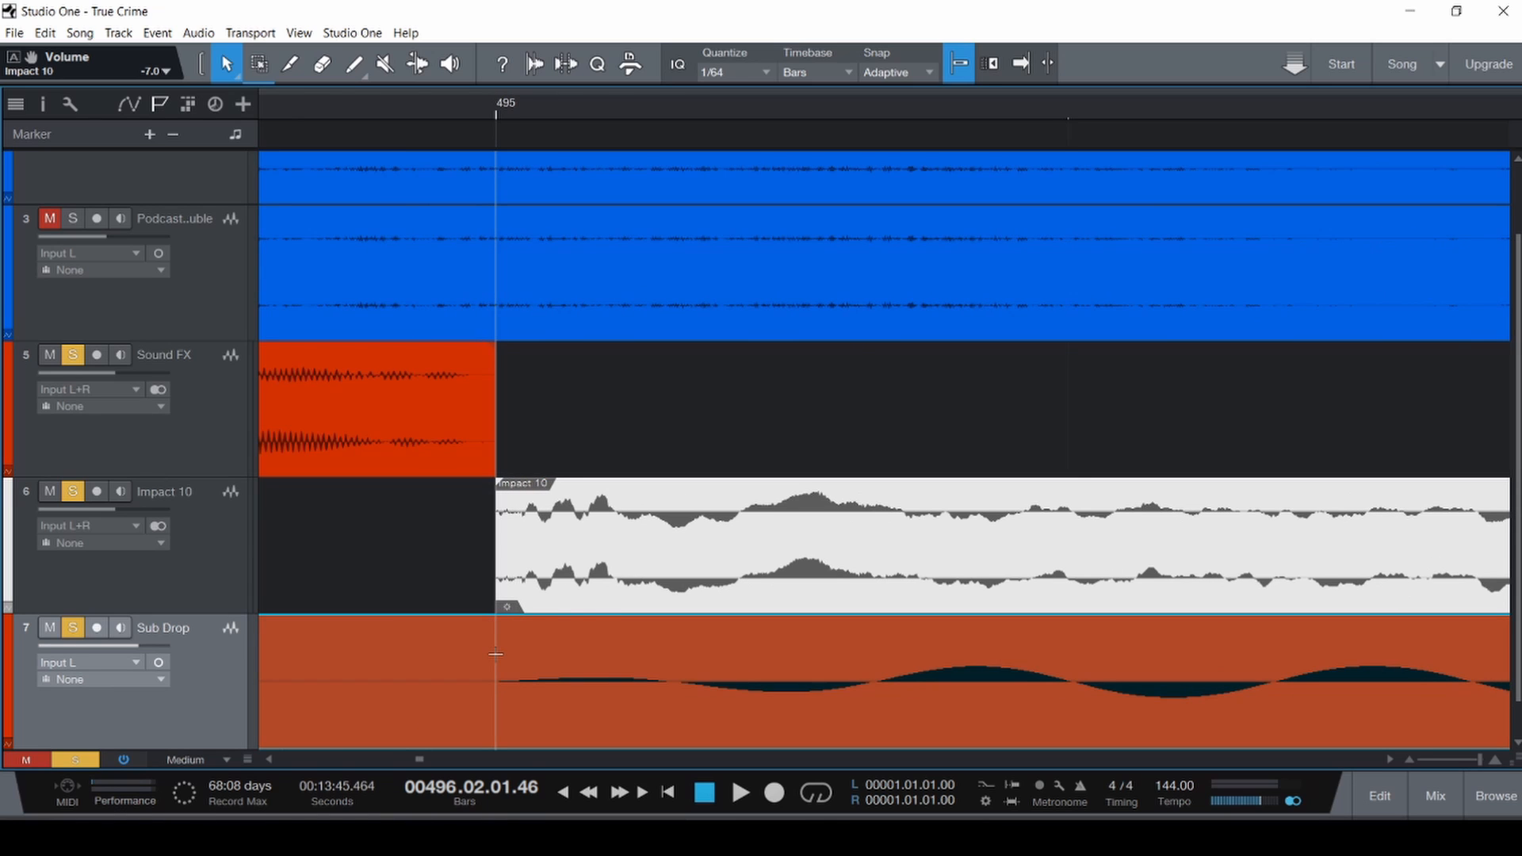
scroll(495, 655, up, 2)
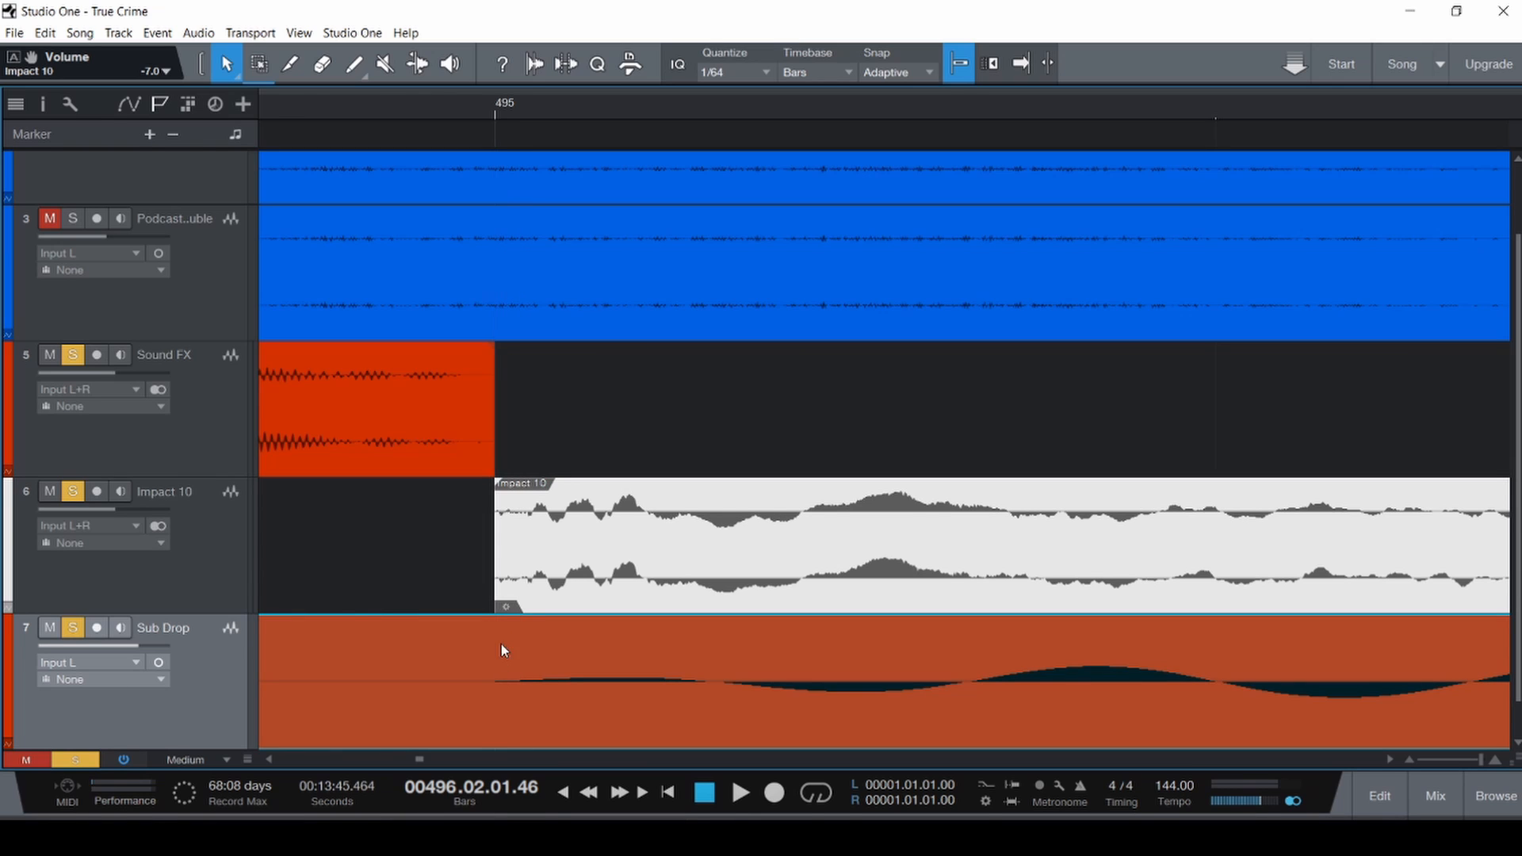
scroll(501, 644, down, 3)
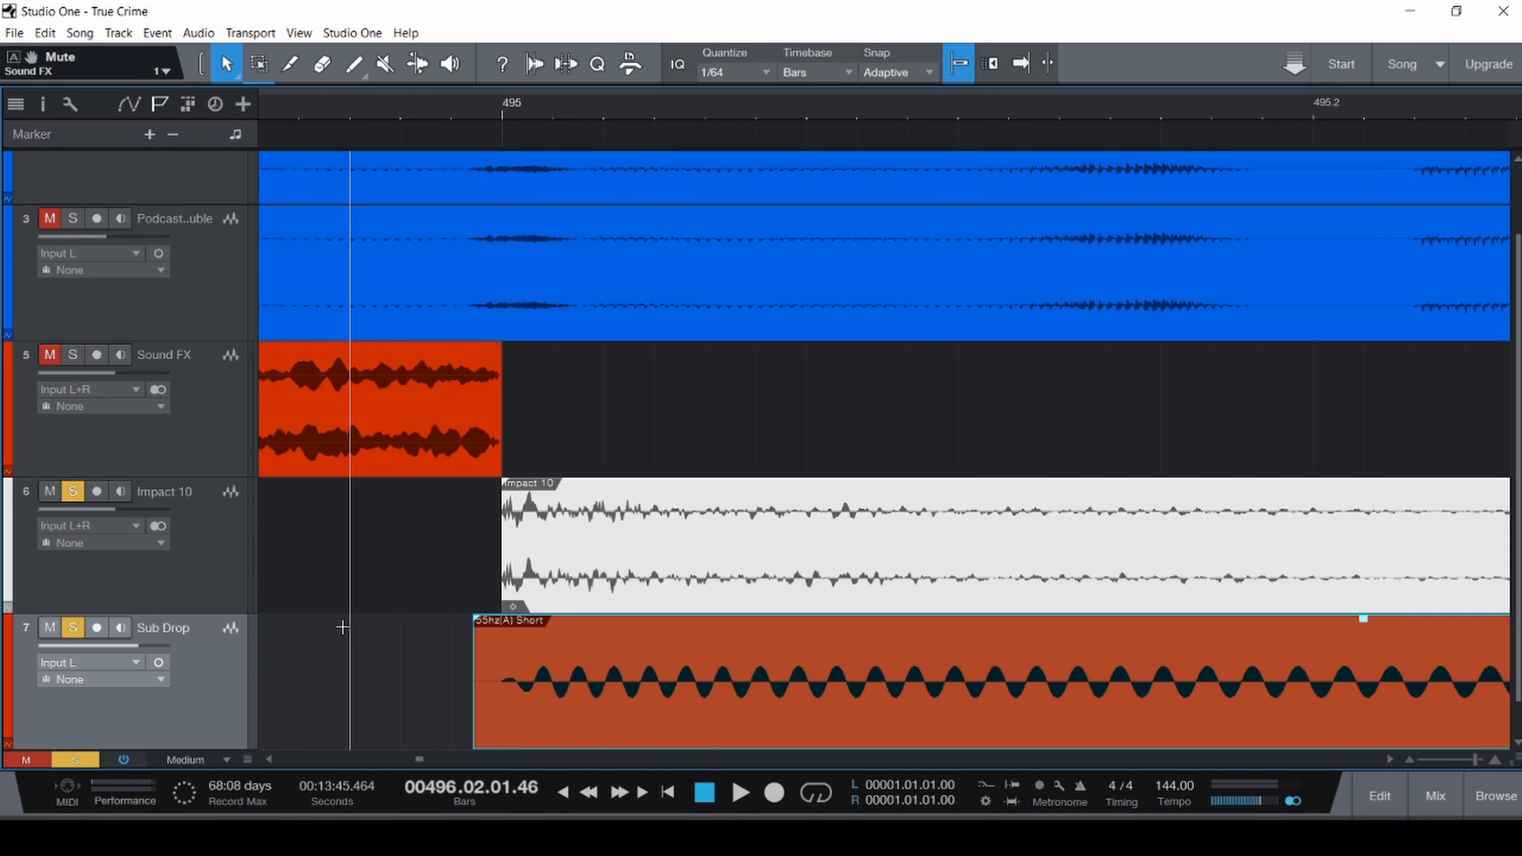
Loop playback from 494.04.04.00 to about 495.03.04.25, around the starts of the Impact 10 and 55hz(A) Short events.
scroll(341, 625, down, 3)
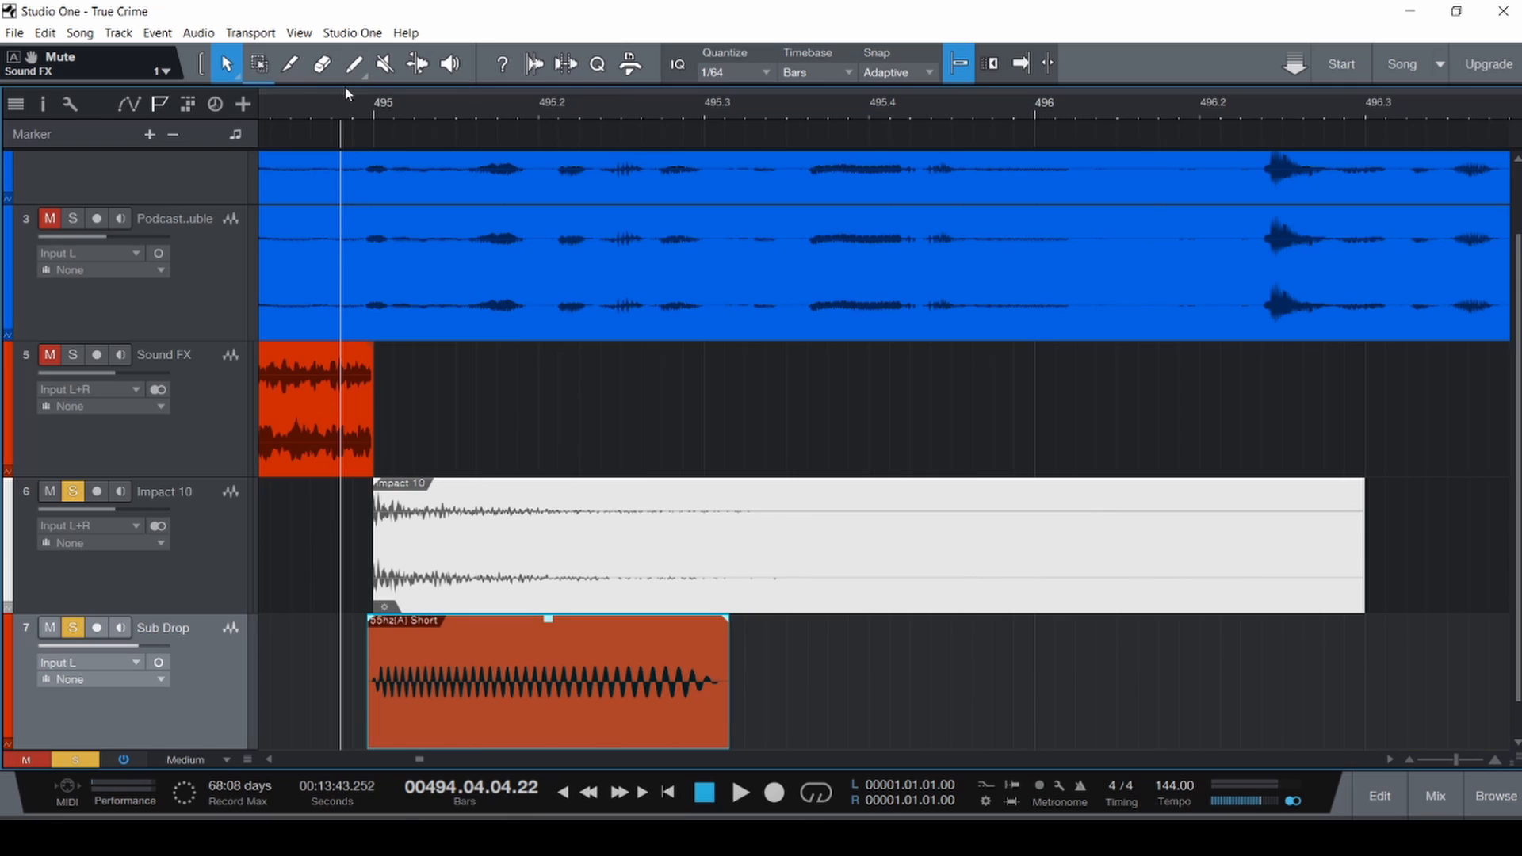
drag(332, 94, 838, 115)
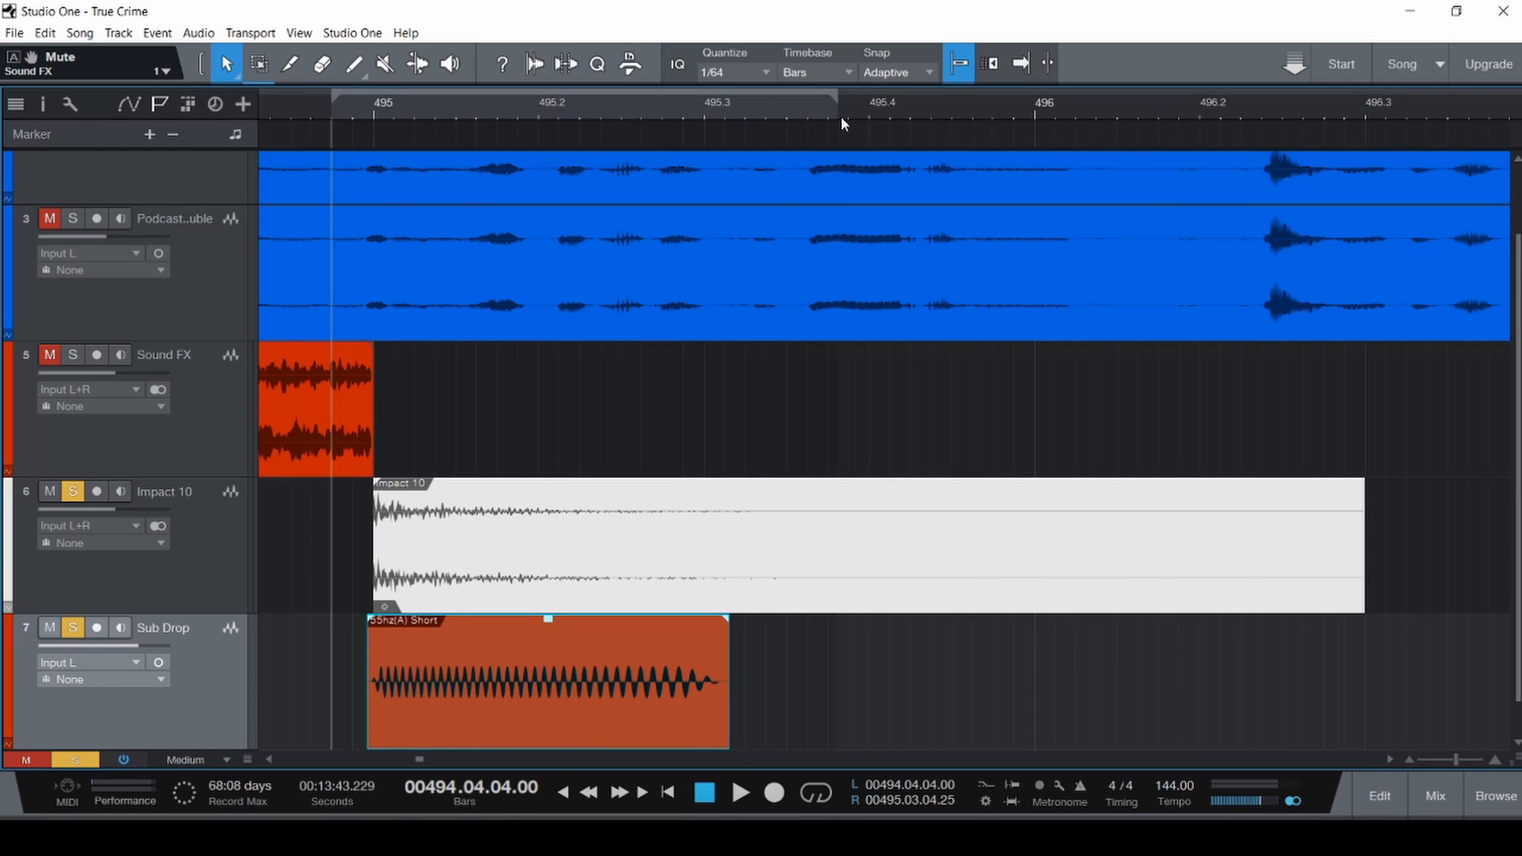
key(KP_Divide)
key(space)
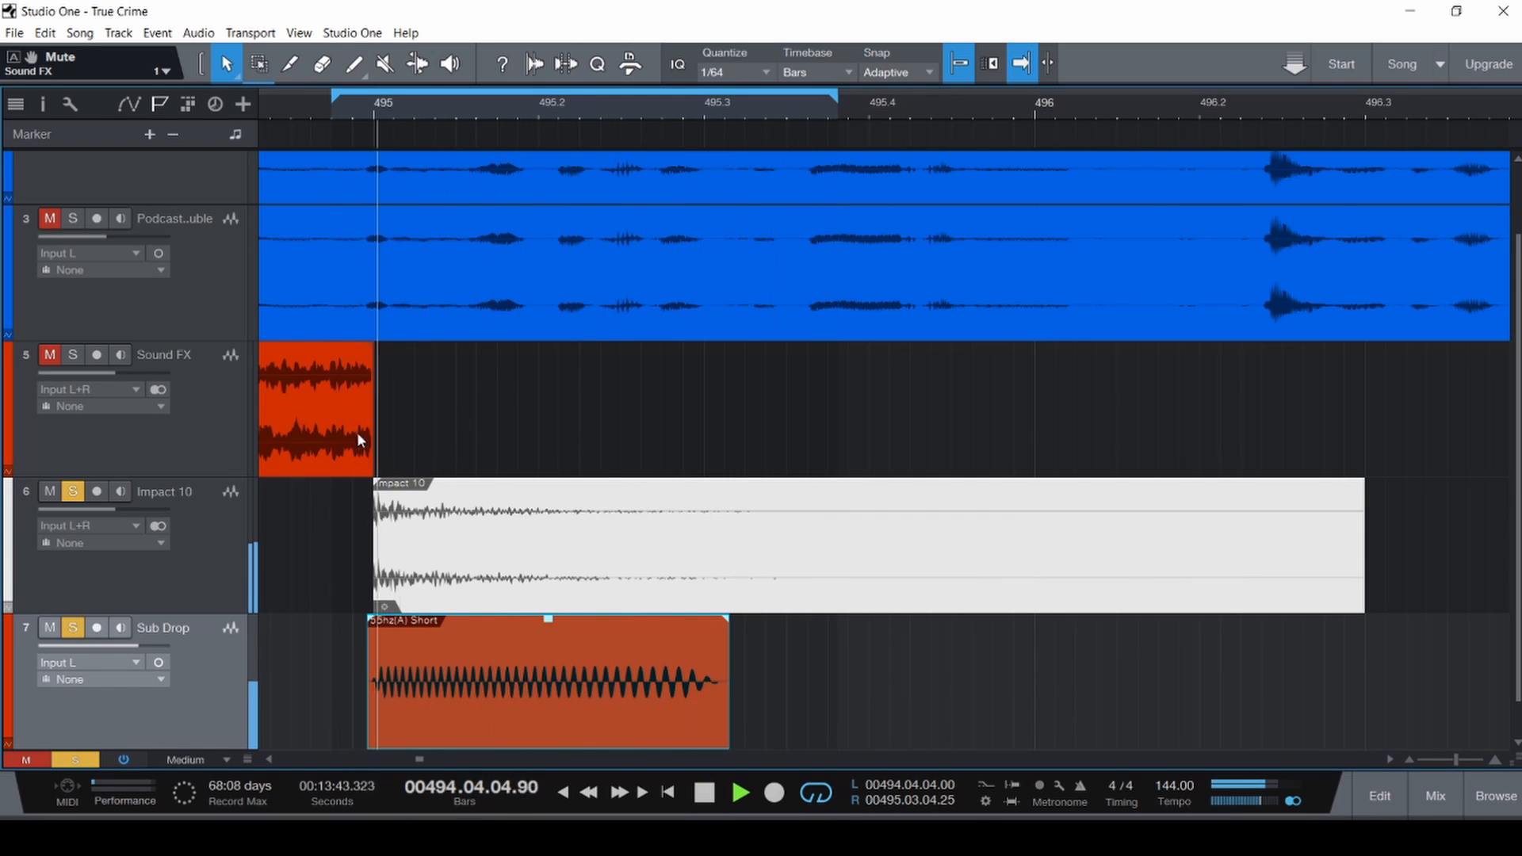
Raise the Impact 10 channel's volume to -3.3 dB and compare the looped sound with Sub Drop muted and unmuted.
key(F3)
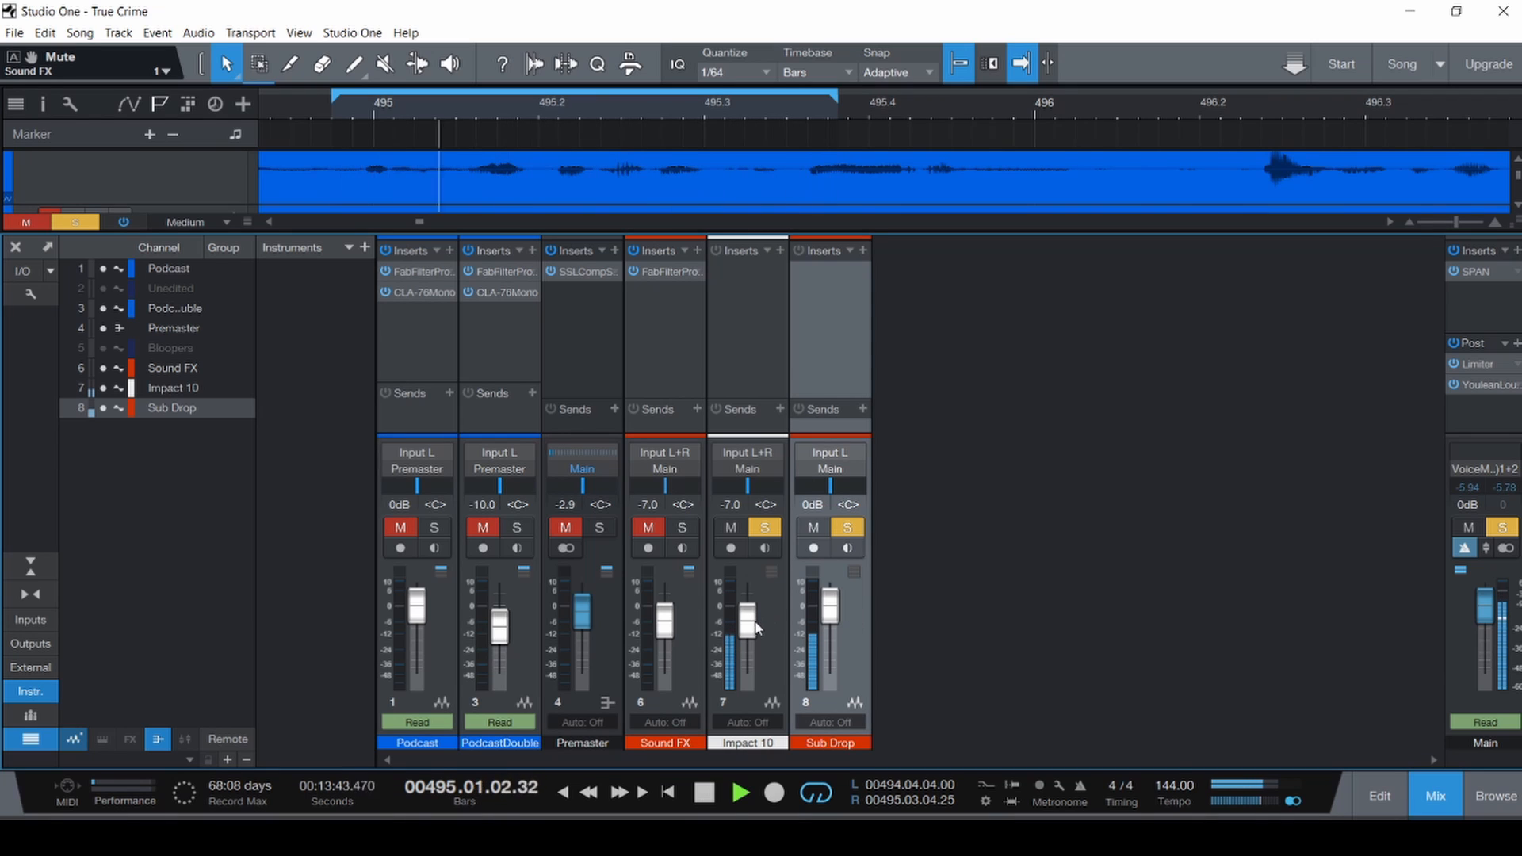
scroll(753, 630, up, 2)
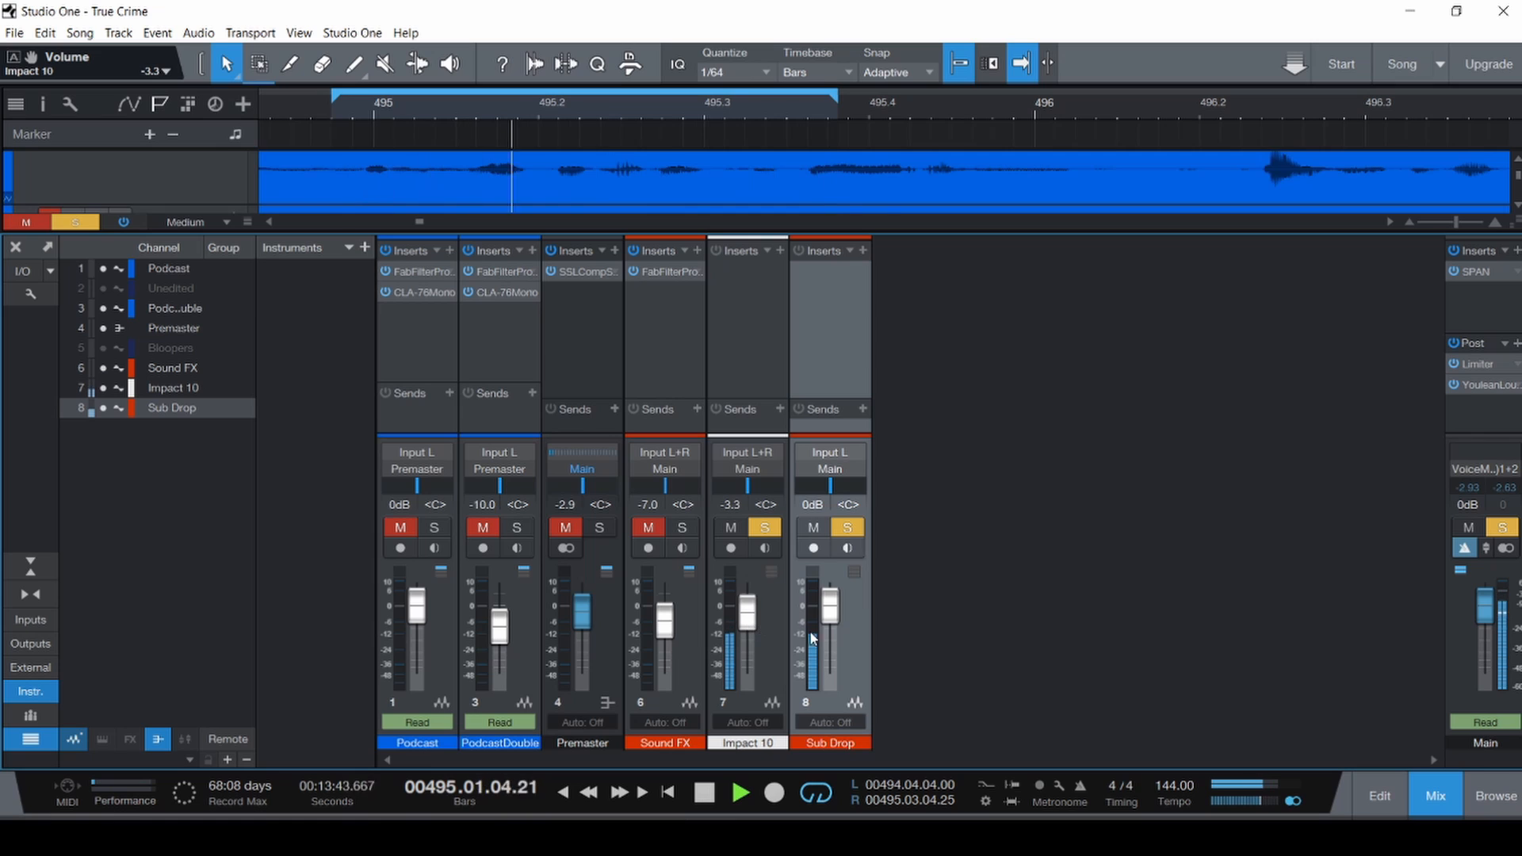
key(m)
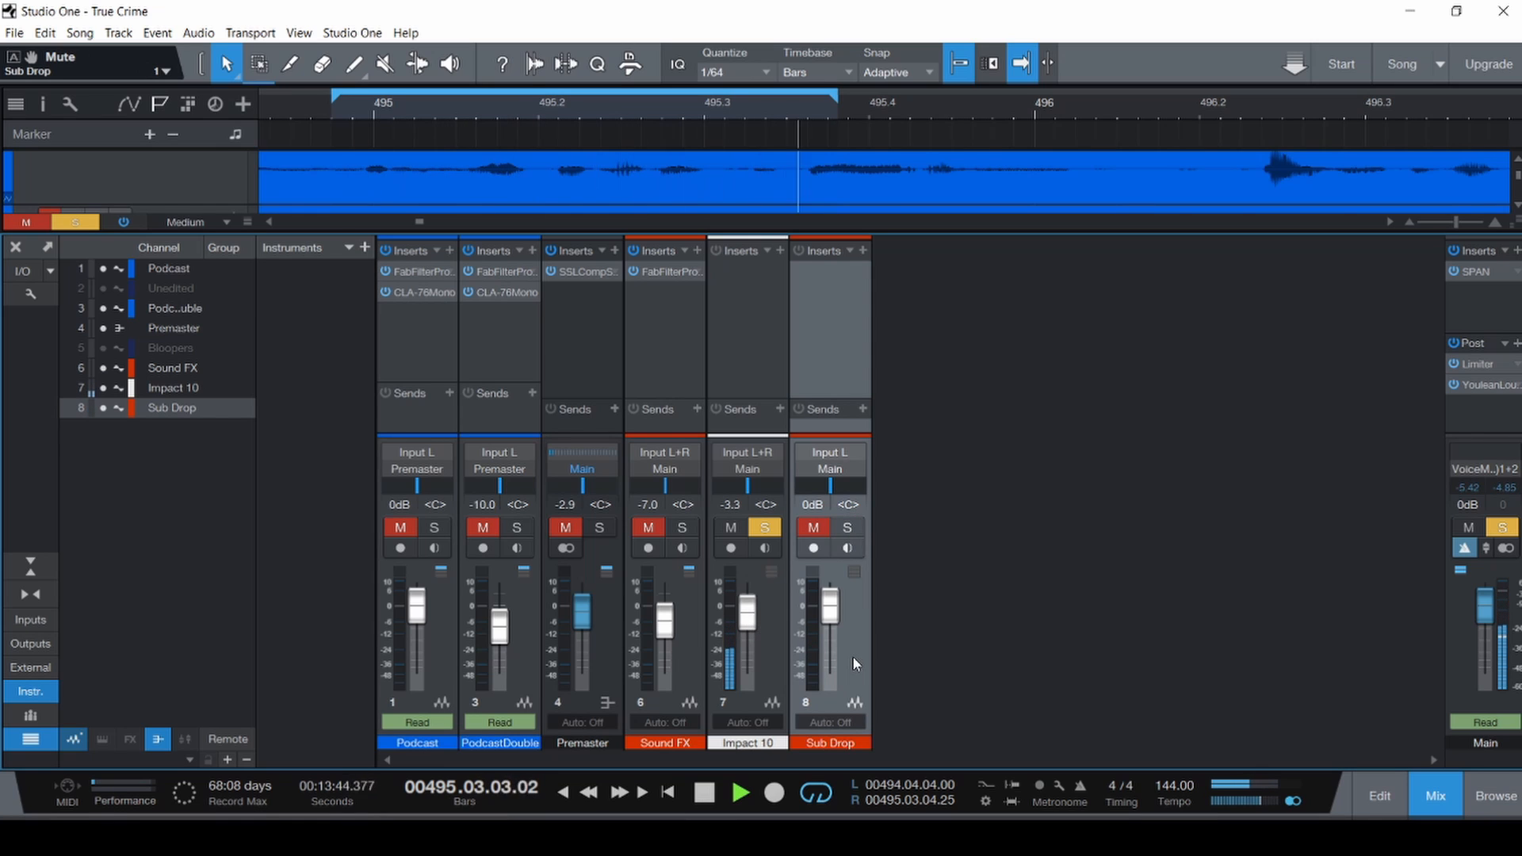
key(m)
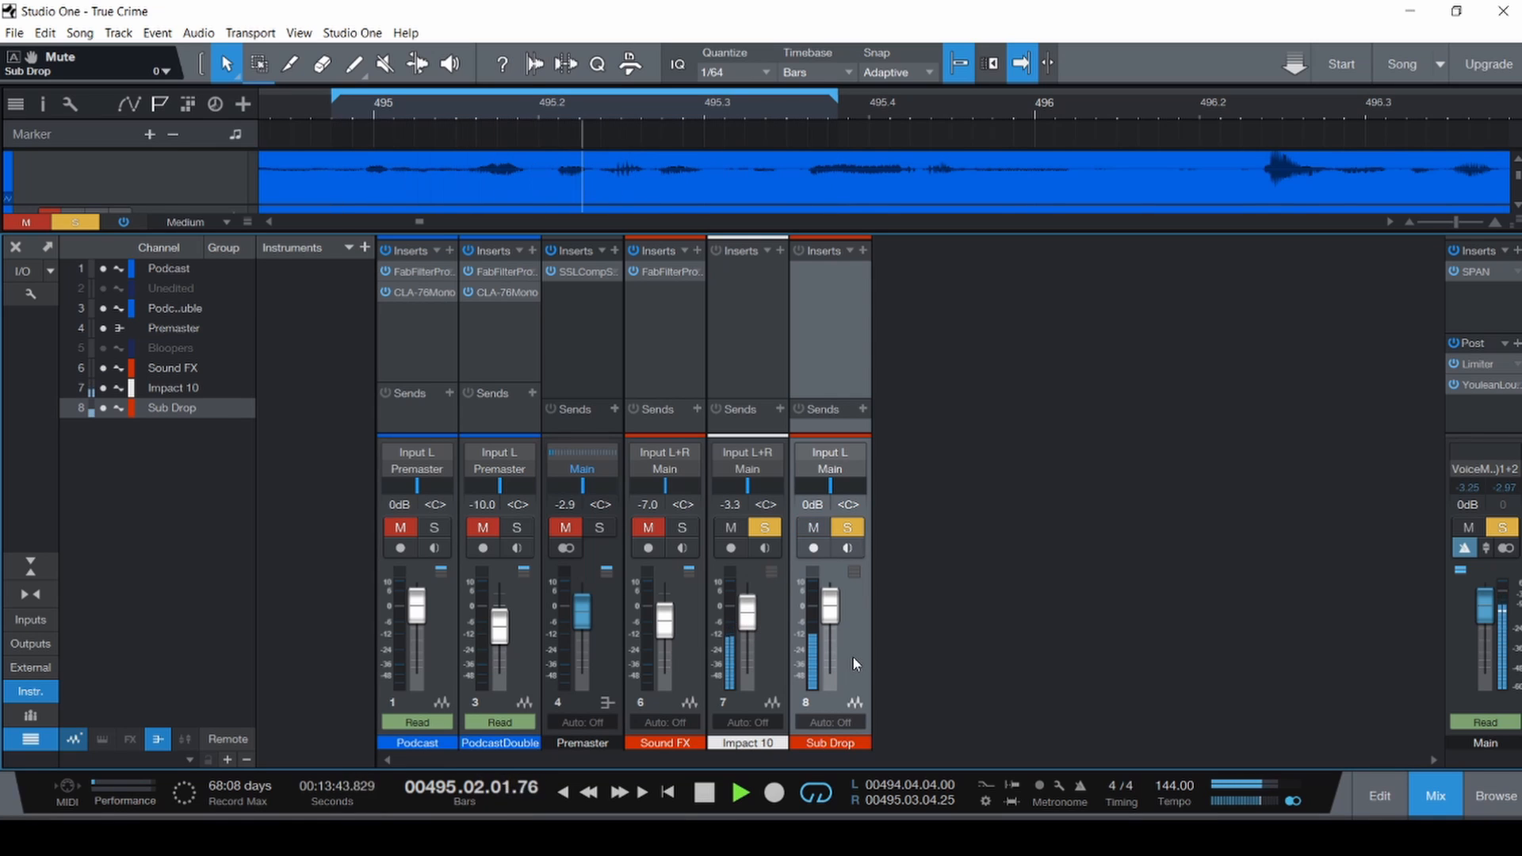
key(space)
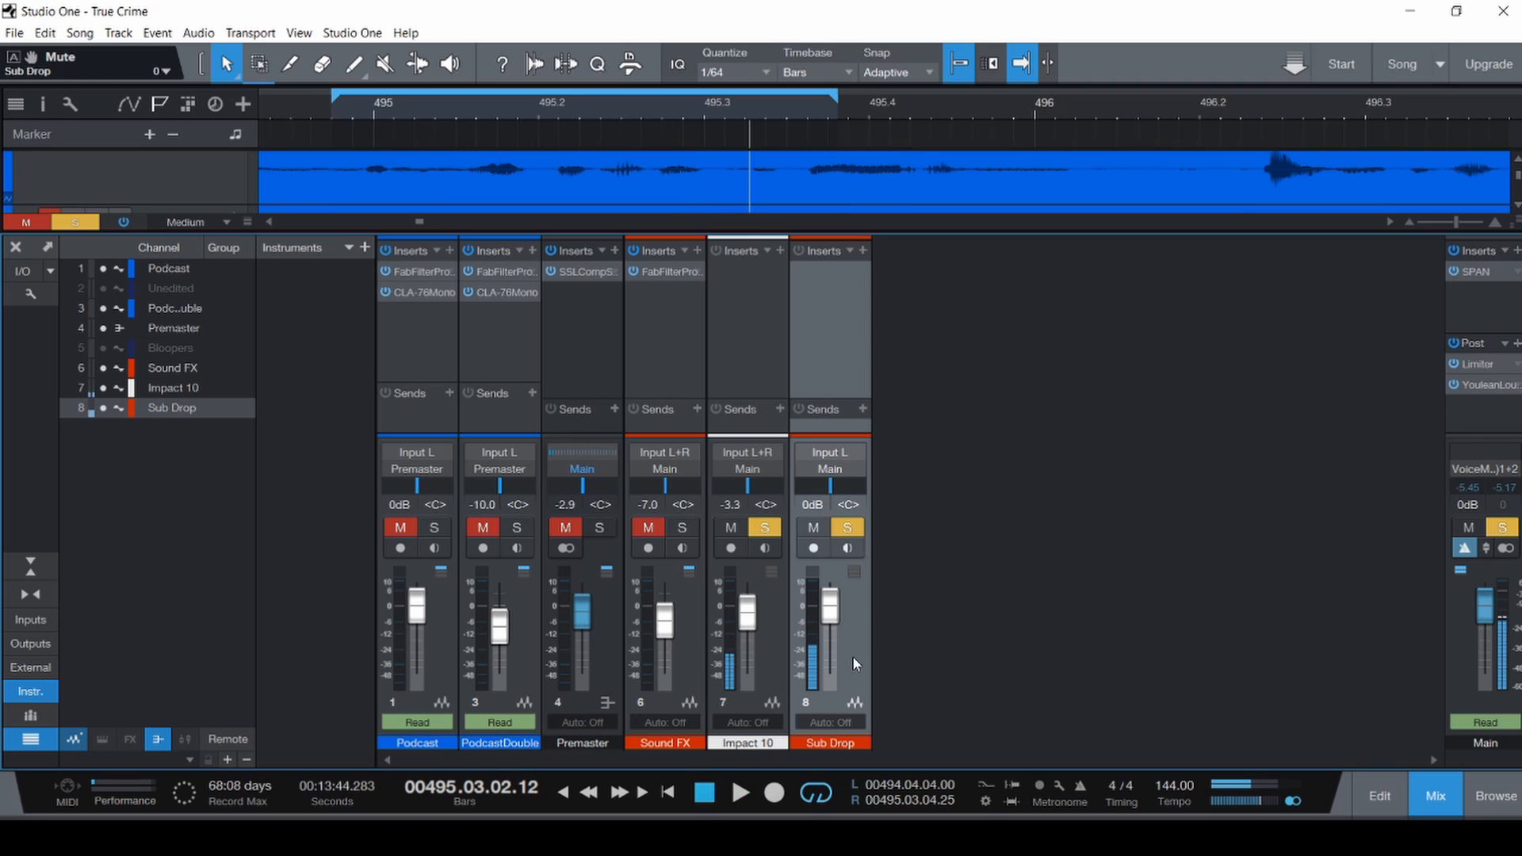
Mute the Sub Drop channel and solo the Sound FX channel together with Impact 10.
click(845, 665)
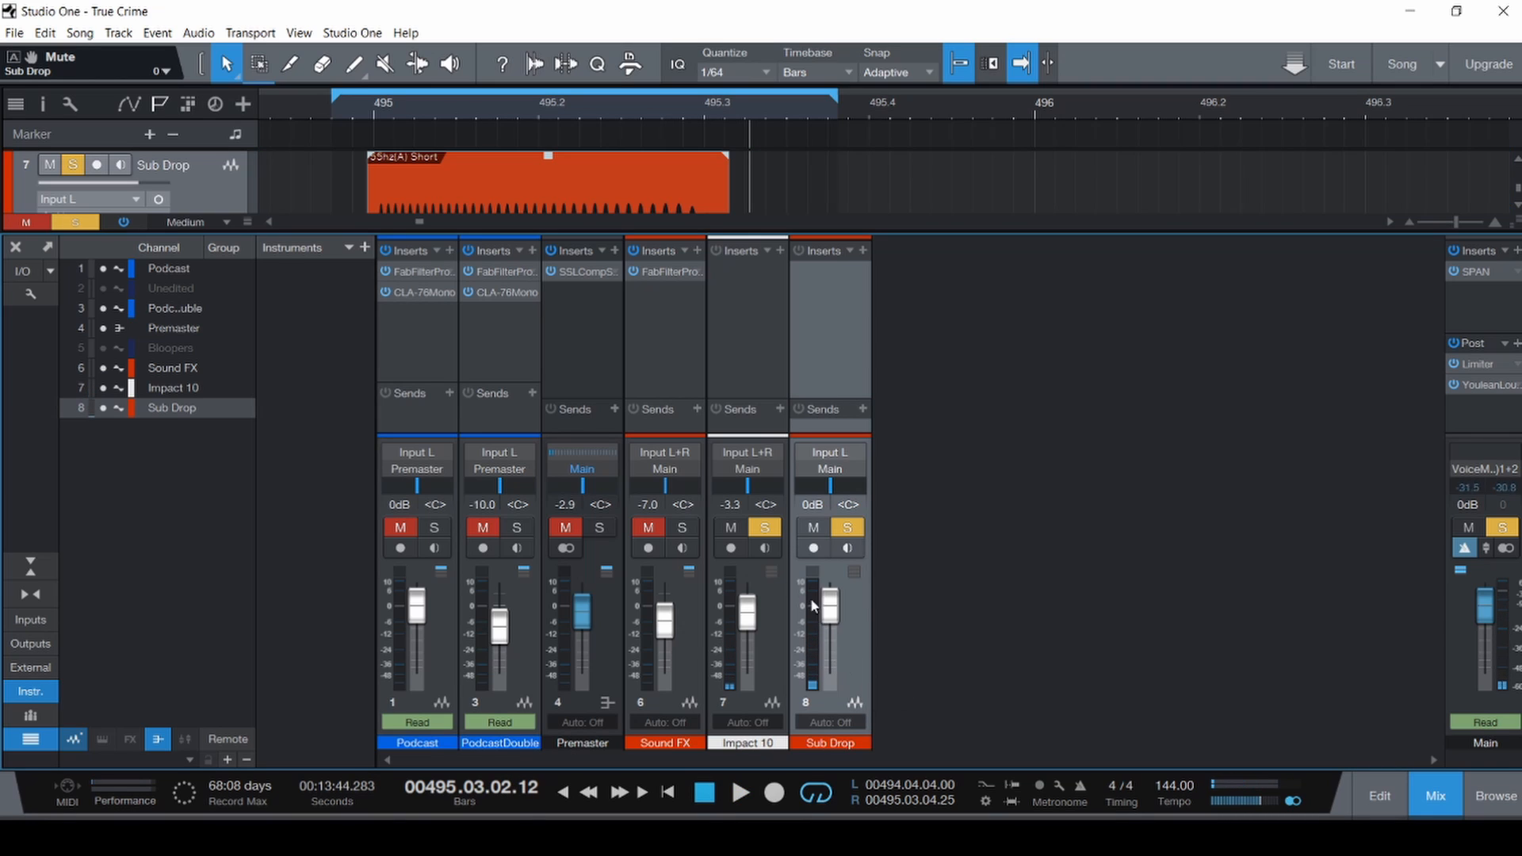
click(815, 527)
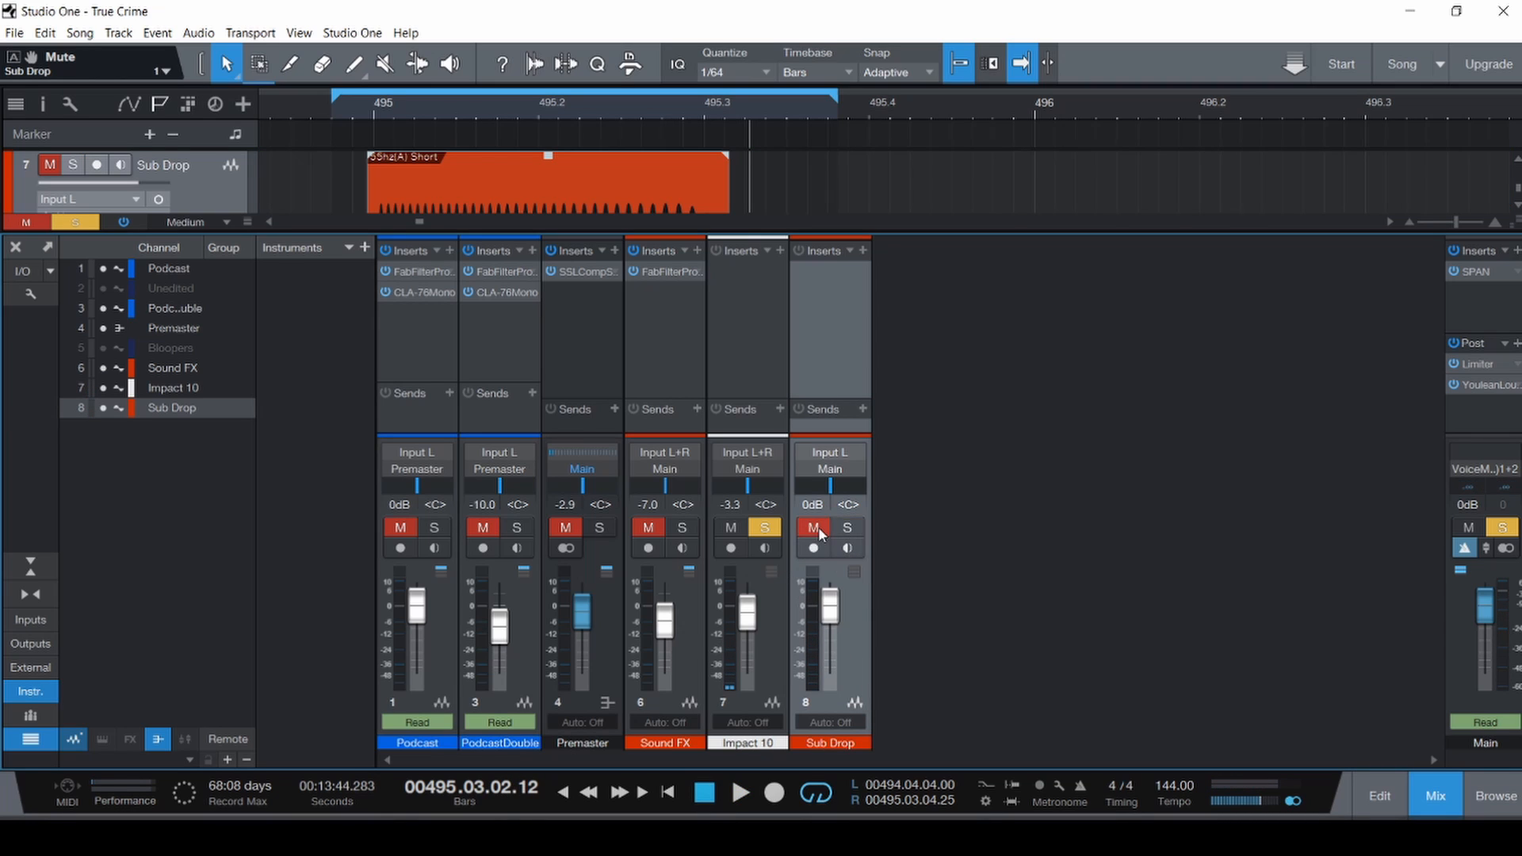
click(700, 661)
shift+click(775, 659)
key(F3)
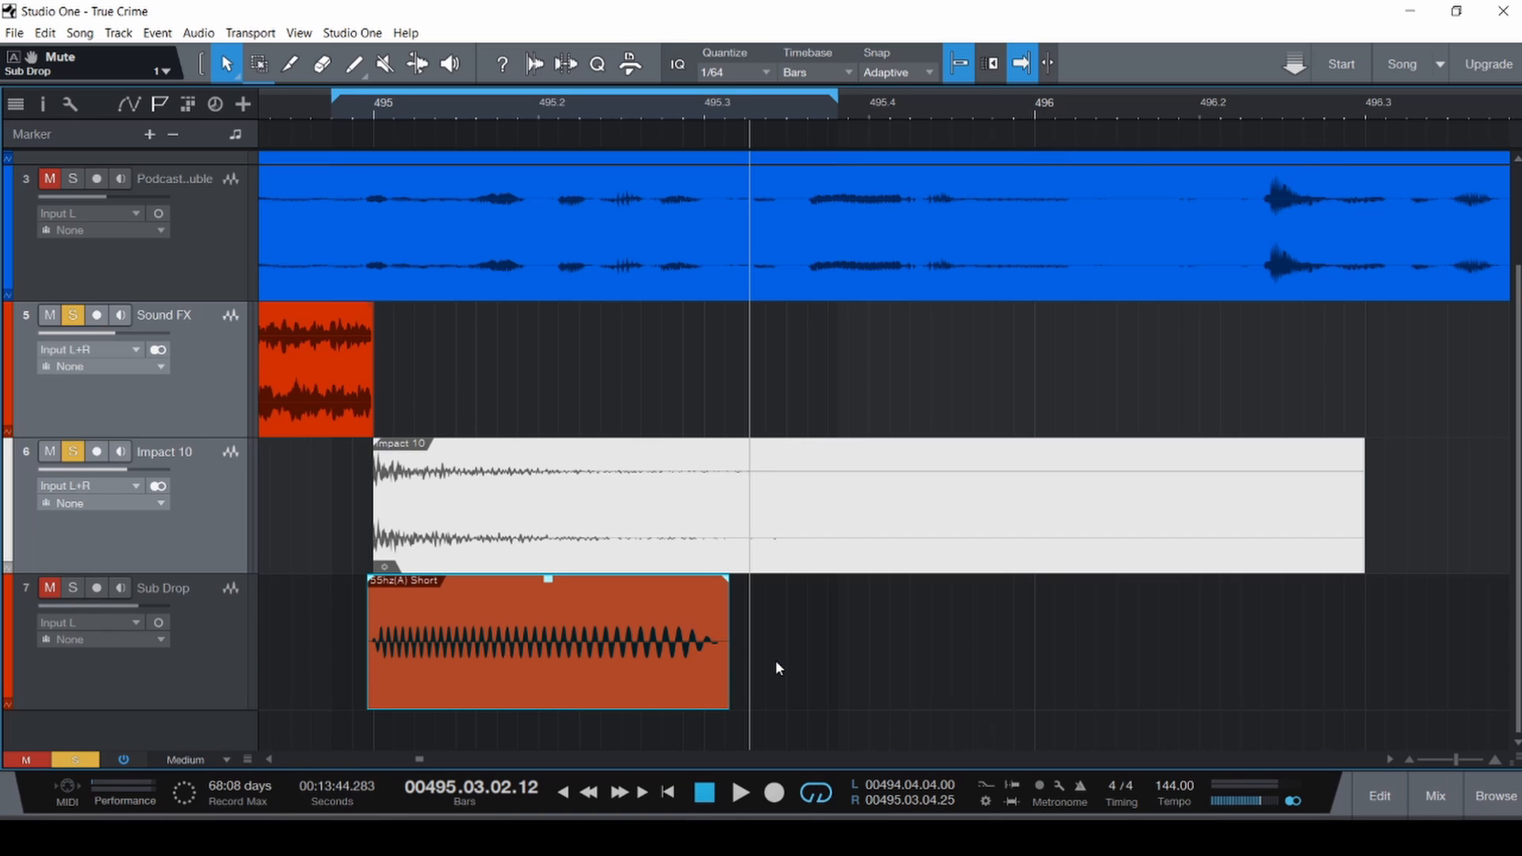
Play the soloed effects and extend the loop's start back to about 494.02.01.25 so it includes the riser's end.
scroll(445, 555, down, 5)
scroll(367, 526, up, 1)
scroll(367, 527, up, 5)
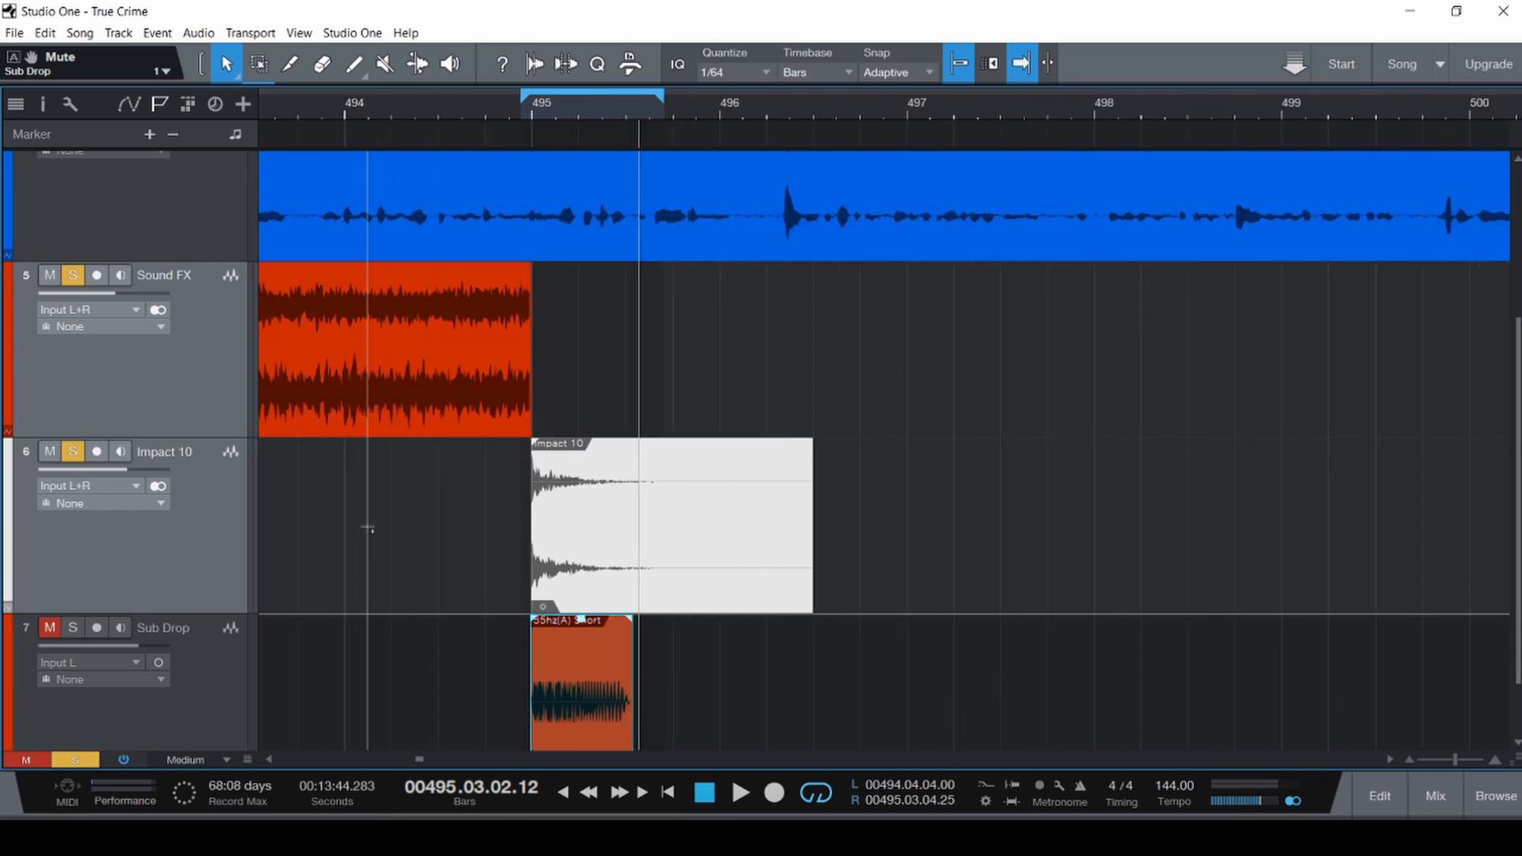
key(ctrl+space)
key(space)
key(F3)
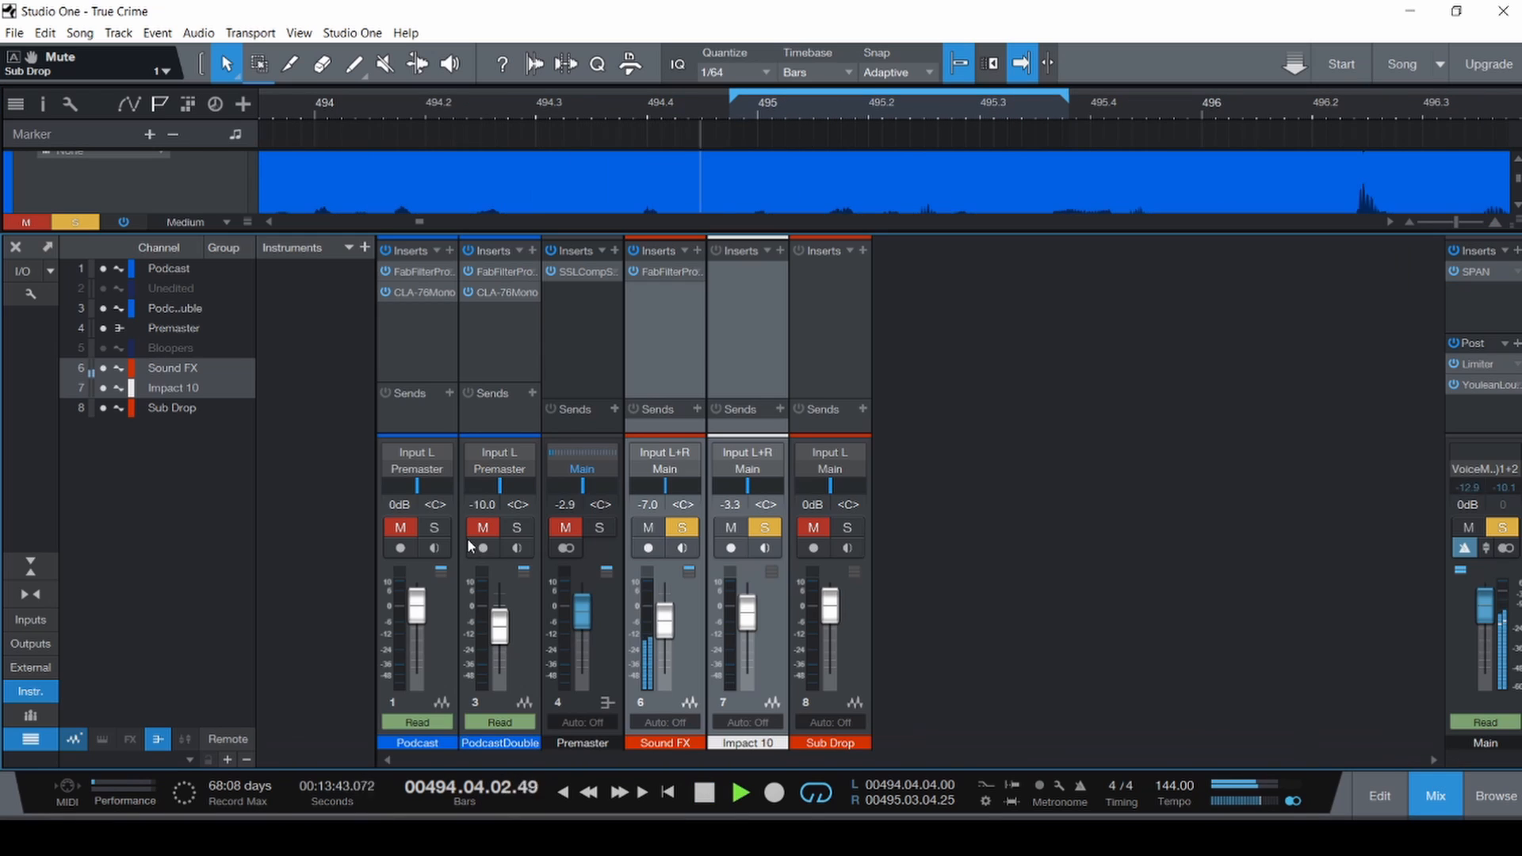
key(F3)
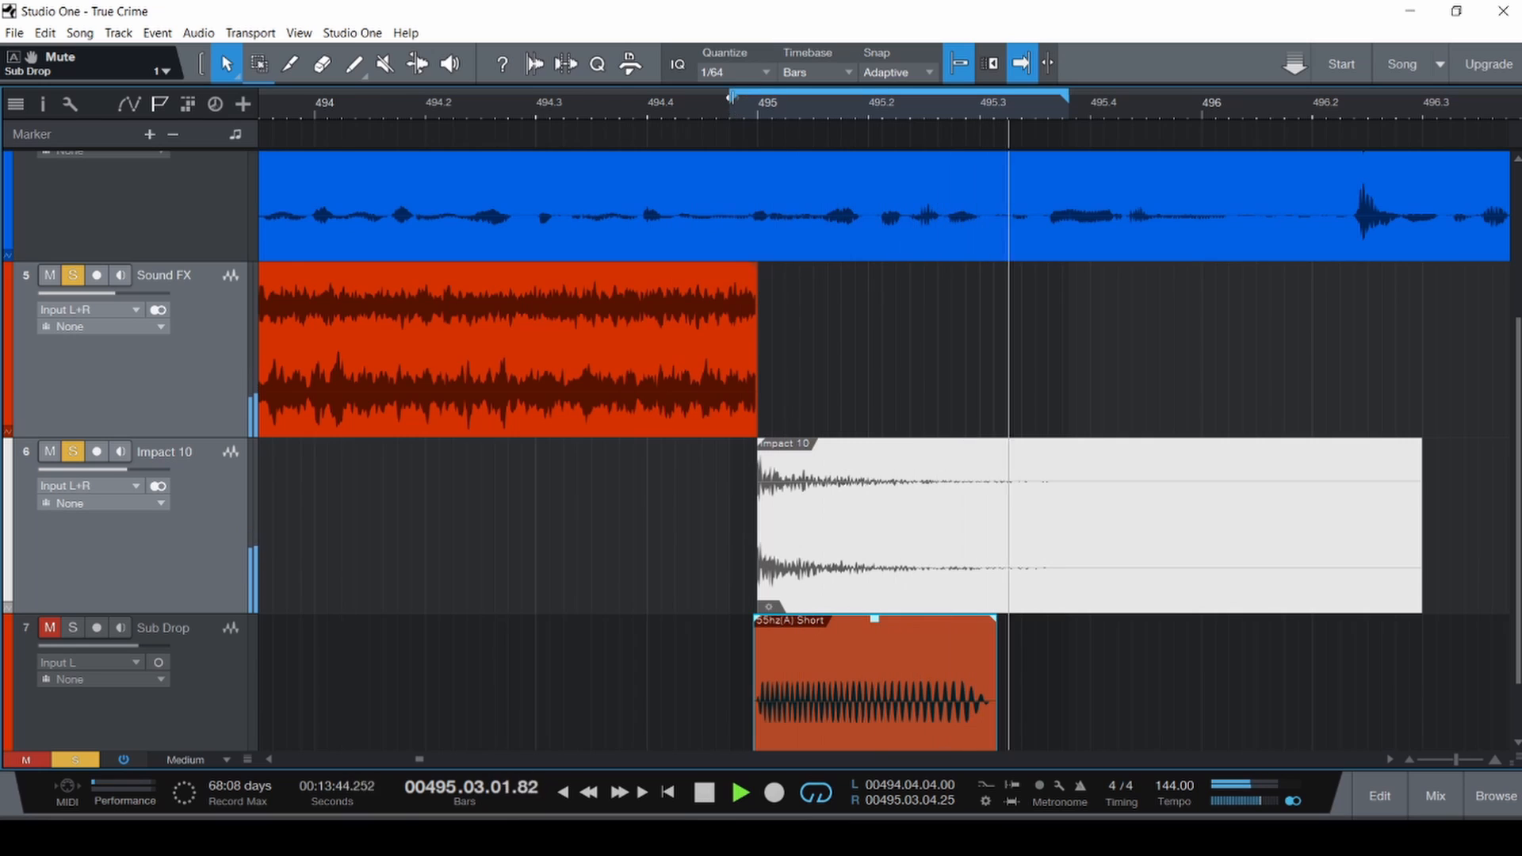
drag(726, 103, 432, 103)
Balance the Sound FX channel's volume against the impact during loop playback, settling on -7.1 dB.
key(F3)
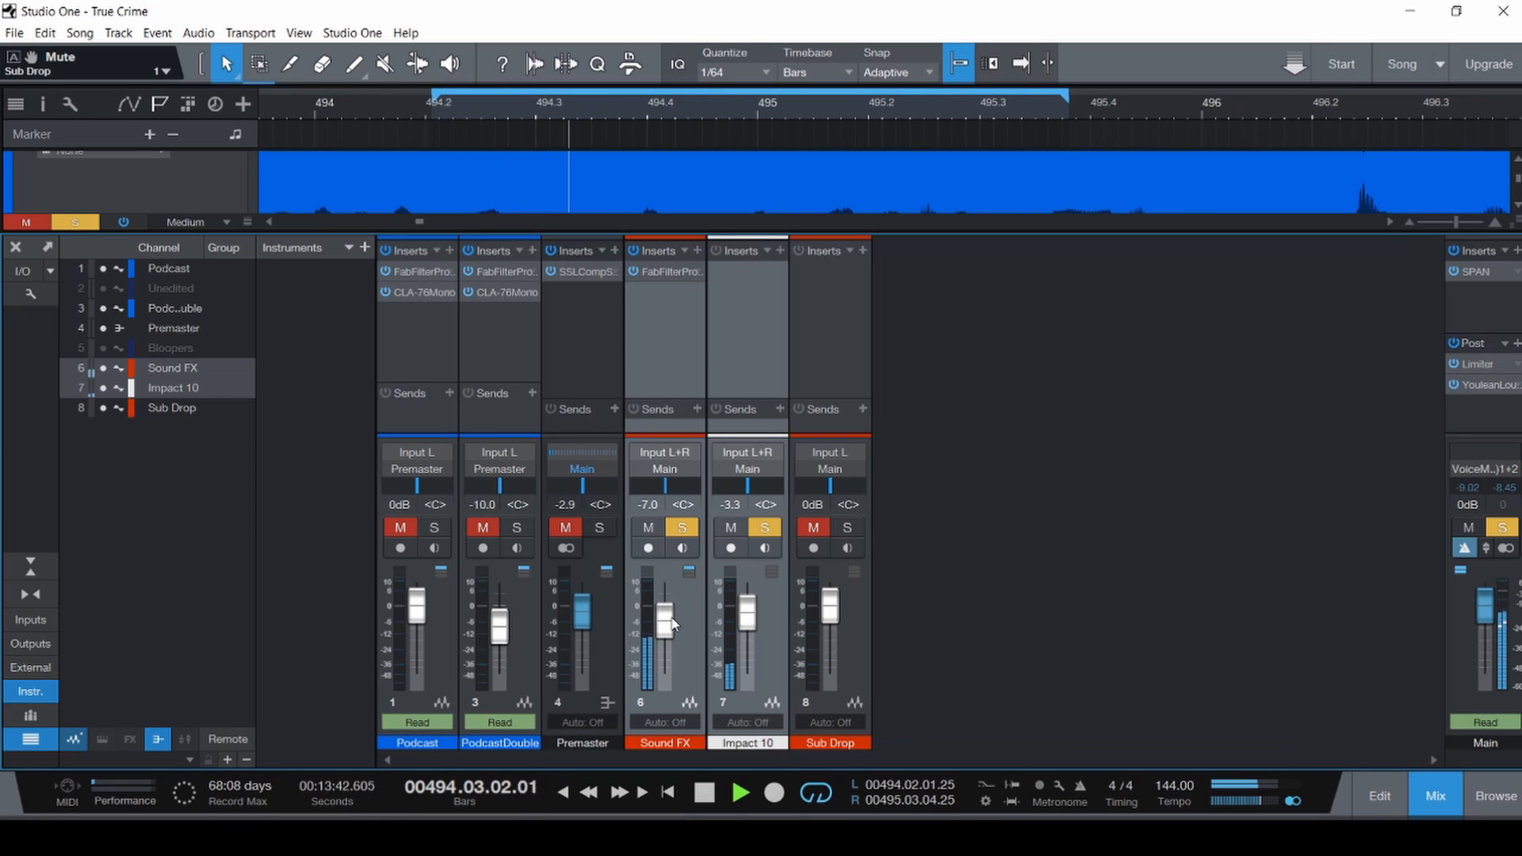
drag(668, 628, 664, 631)
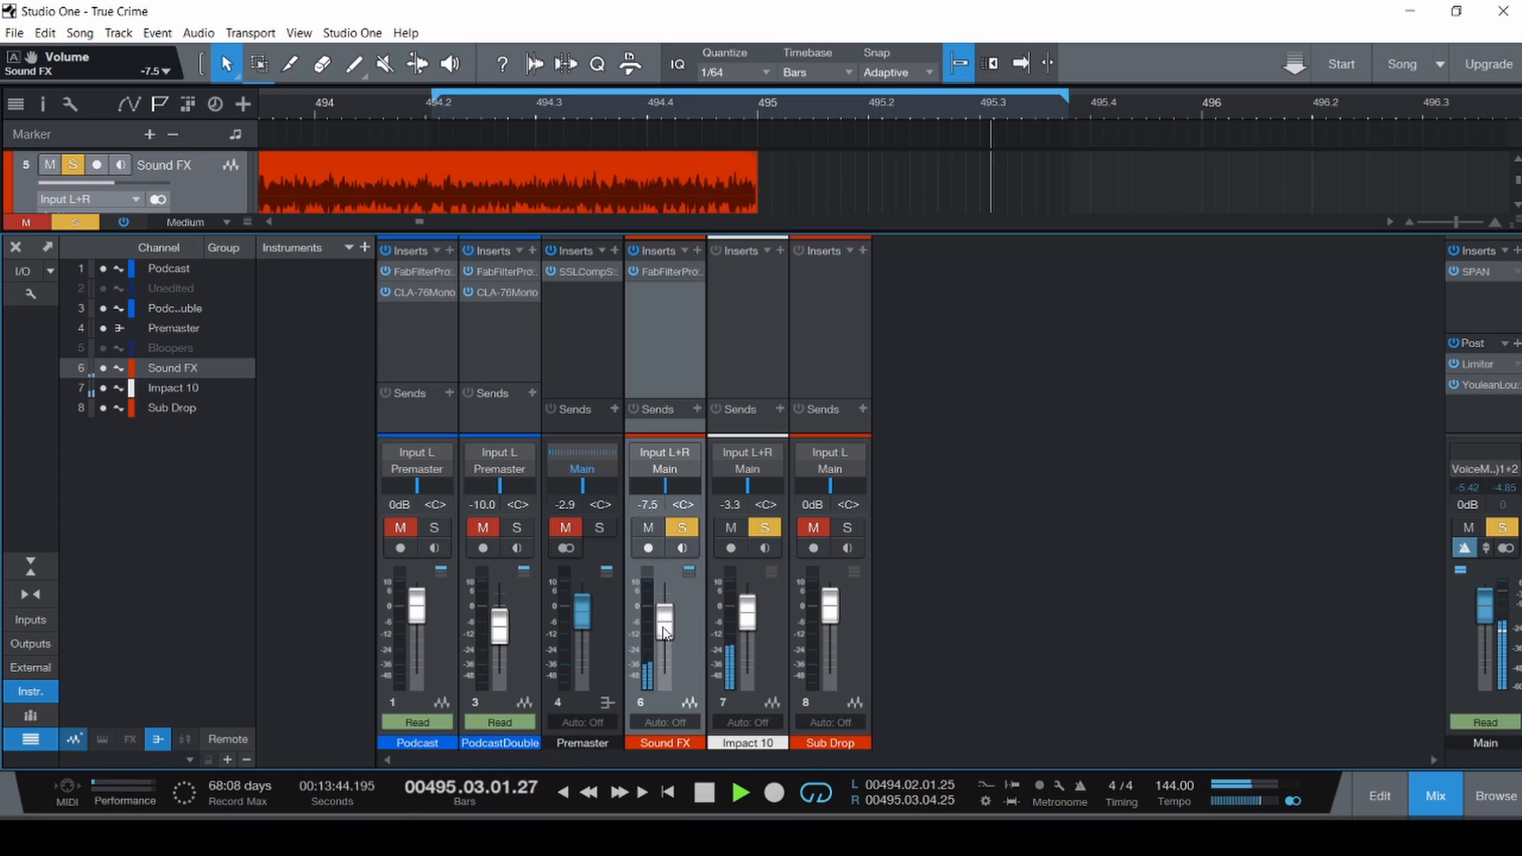
scroll(663, 627, up, 3)
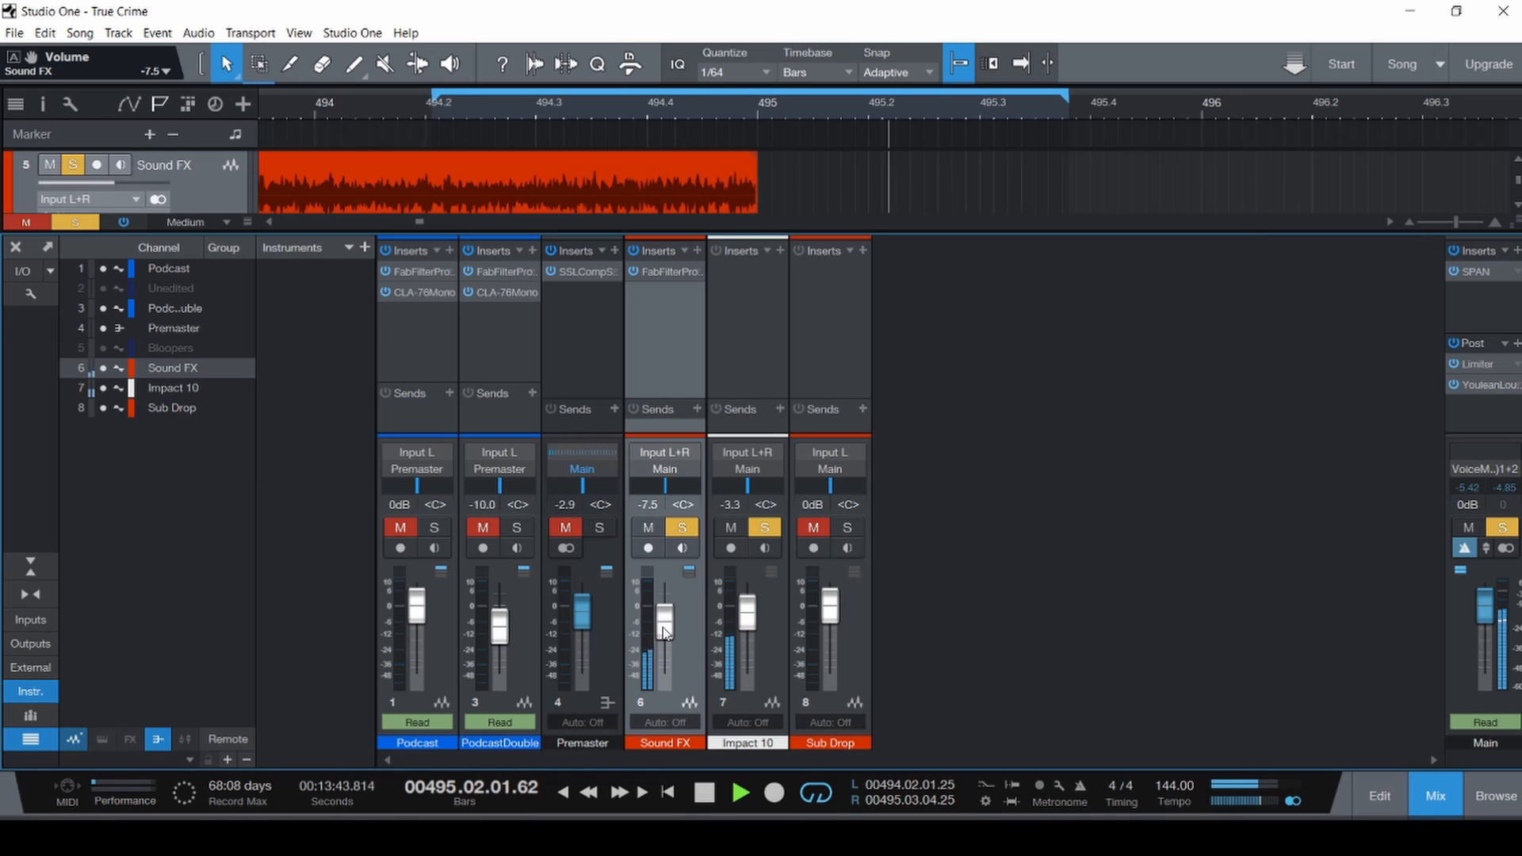
scroll(663, 626, down, 3)
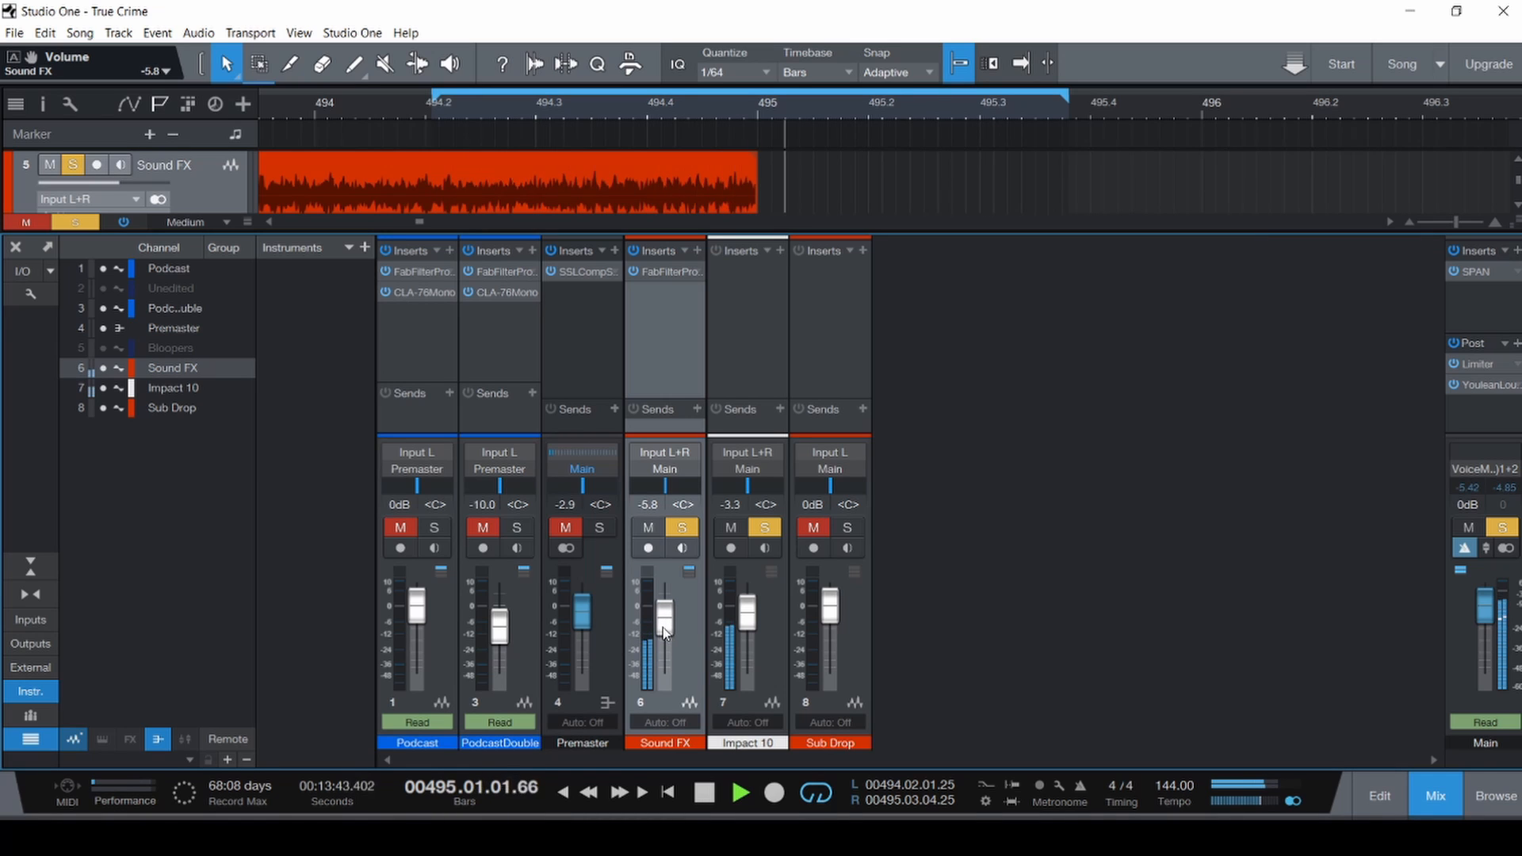
scroll(663, 626, up, 1)
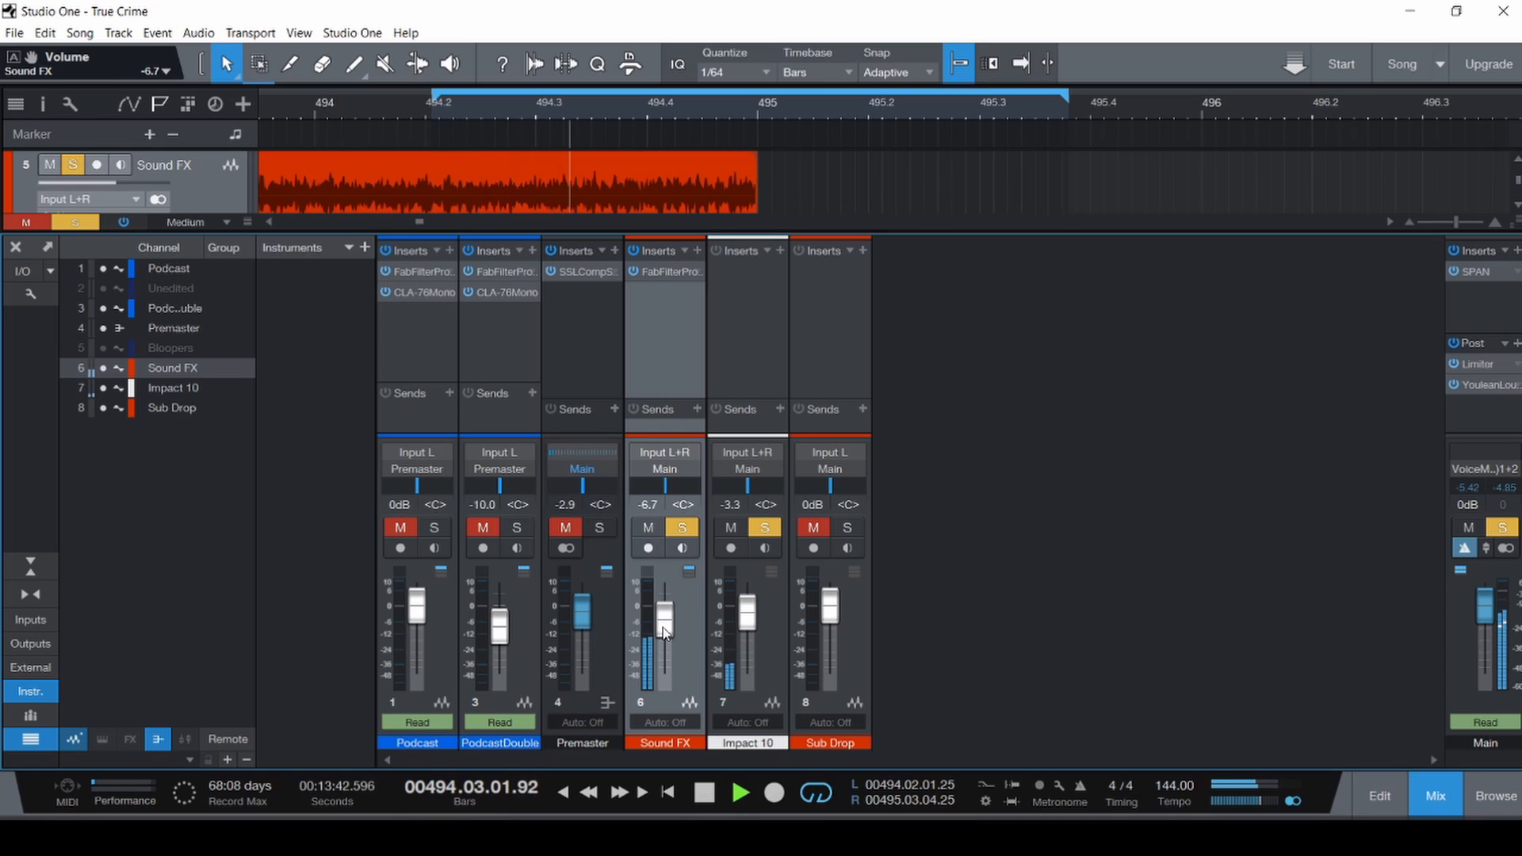
scroll(662, 626, down, 1)
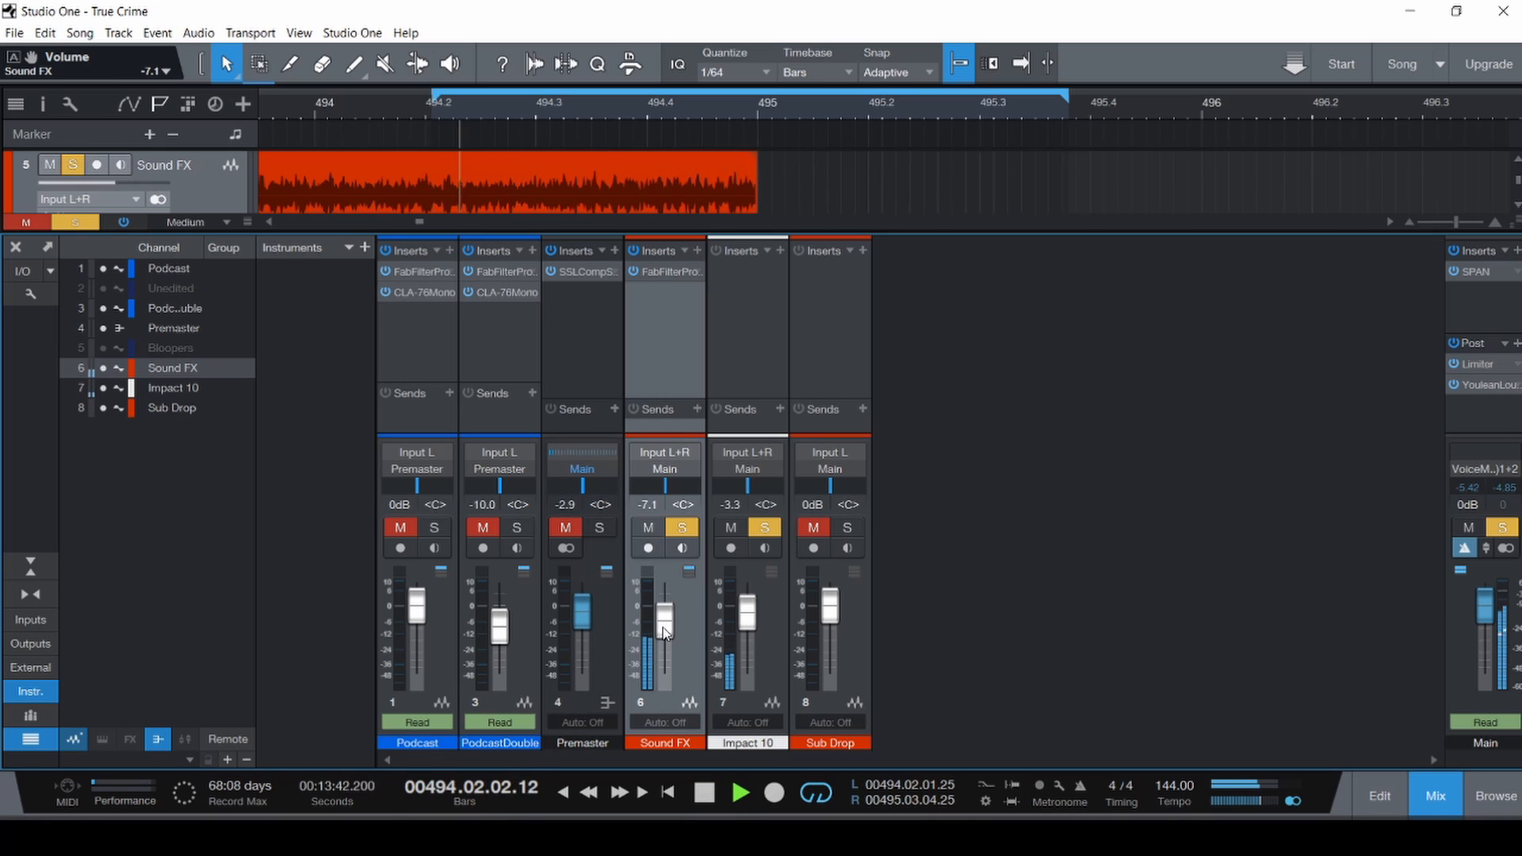
key(space)
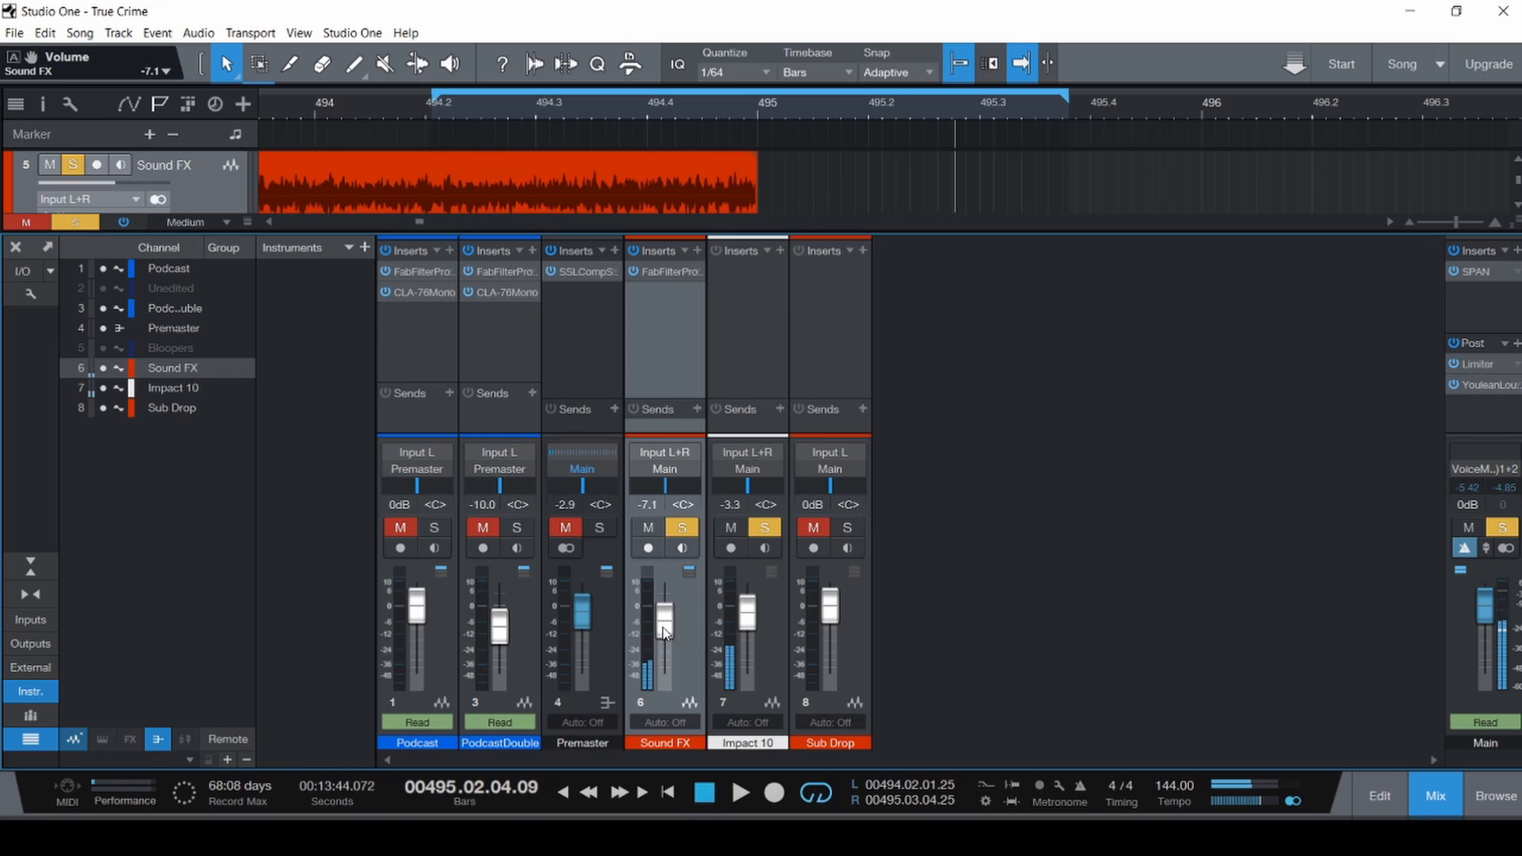
Unmute and solo the Sub Drop channel, and play the loop with all three effects channels together.
click(814, 527)
click(847, 527)
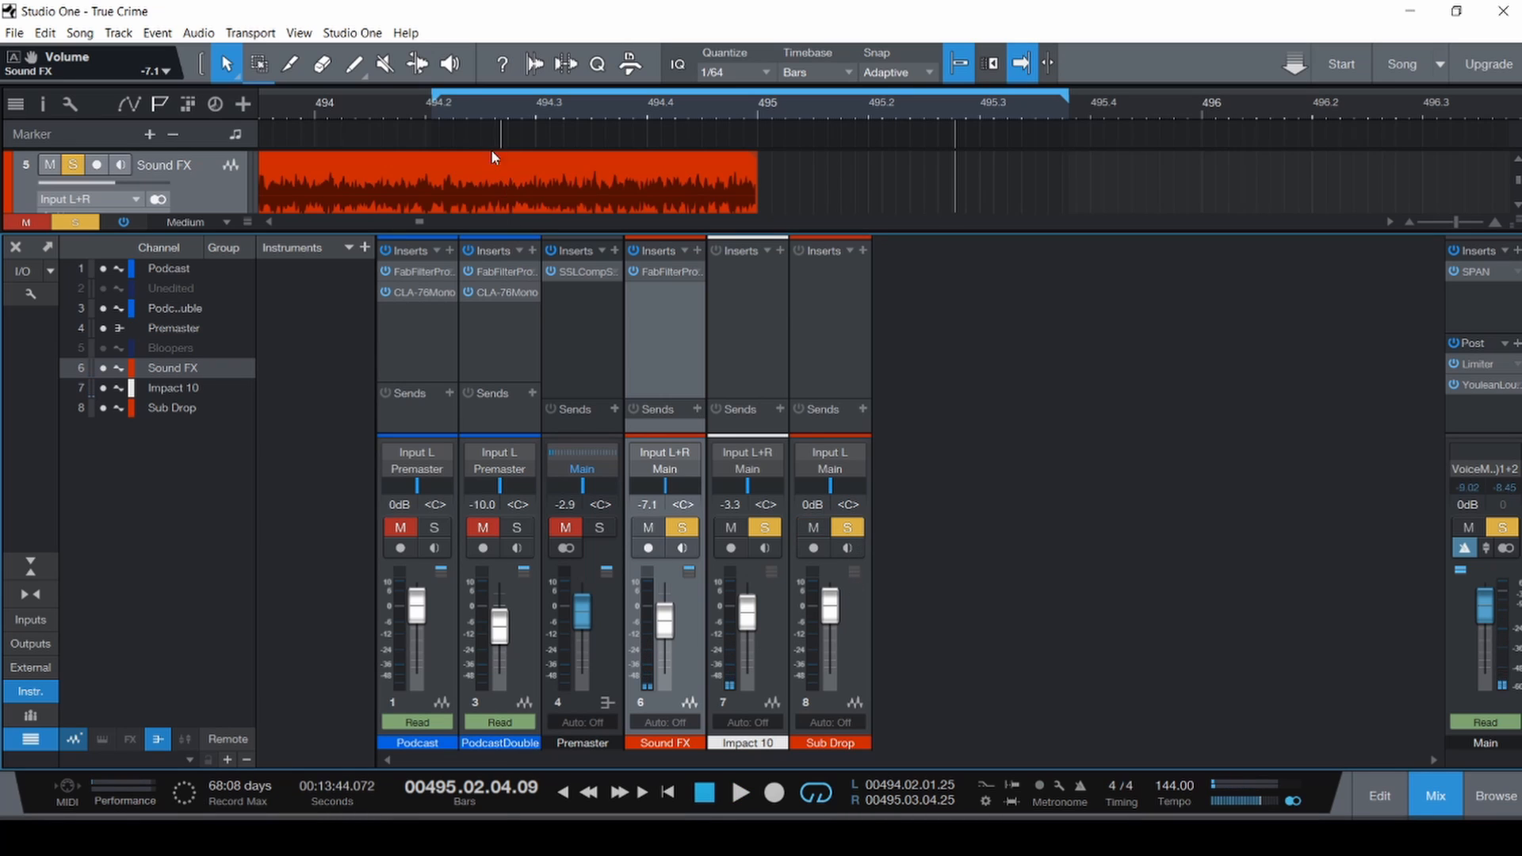
click(404, 165)
key(space)
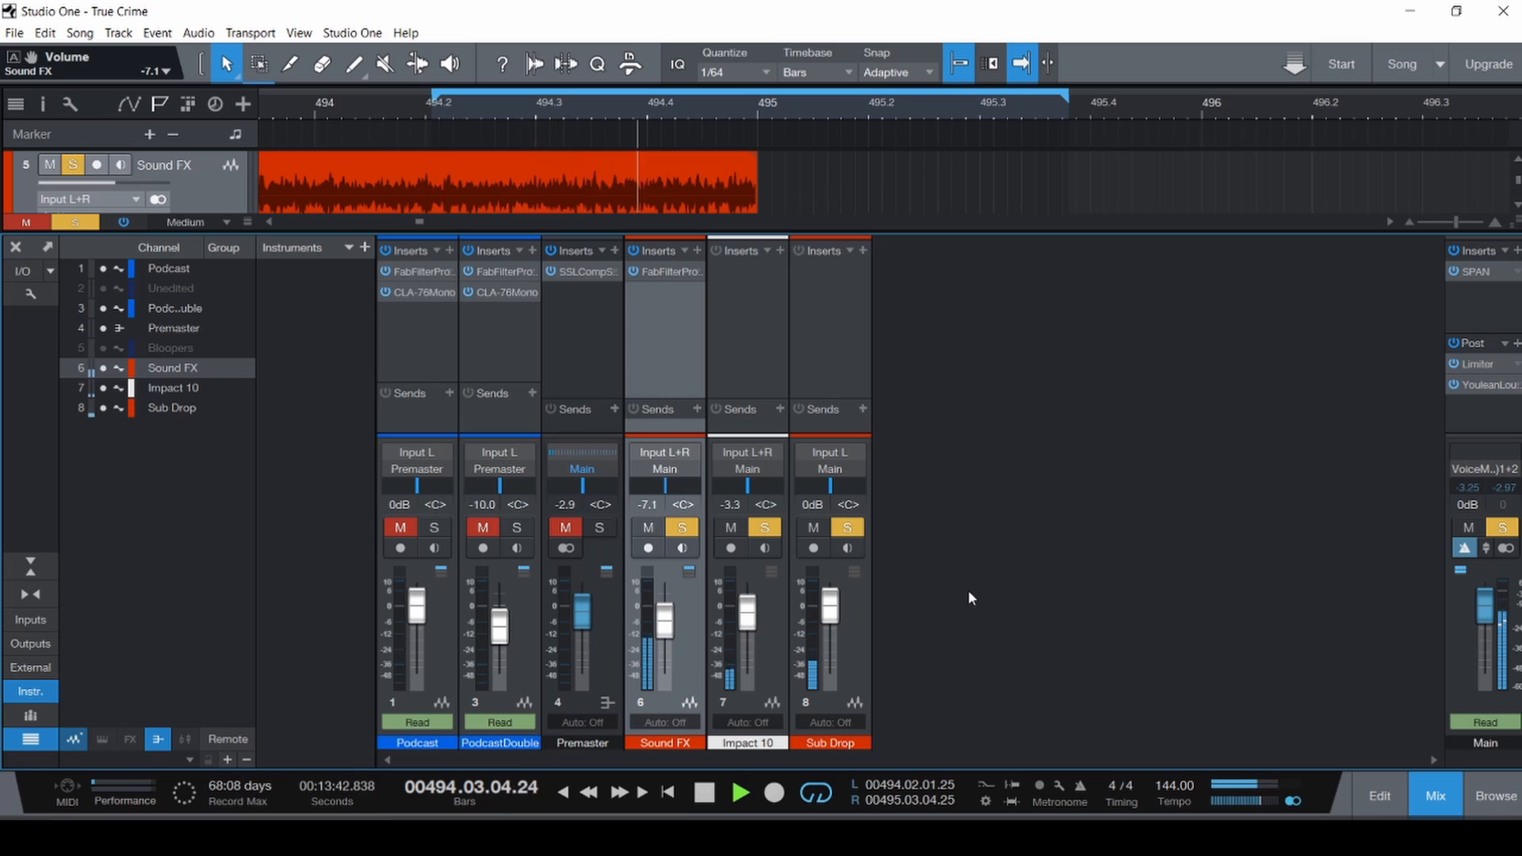
key(space)
Add a bus channel to the mixer and name it FX.
shift+click(851, 649)
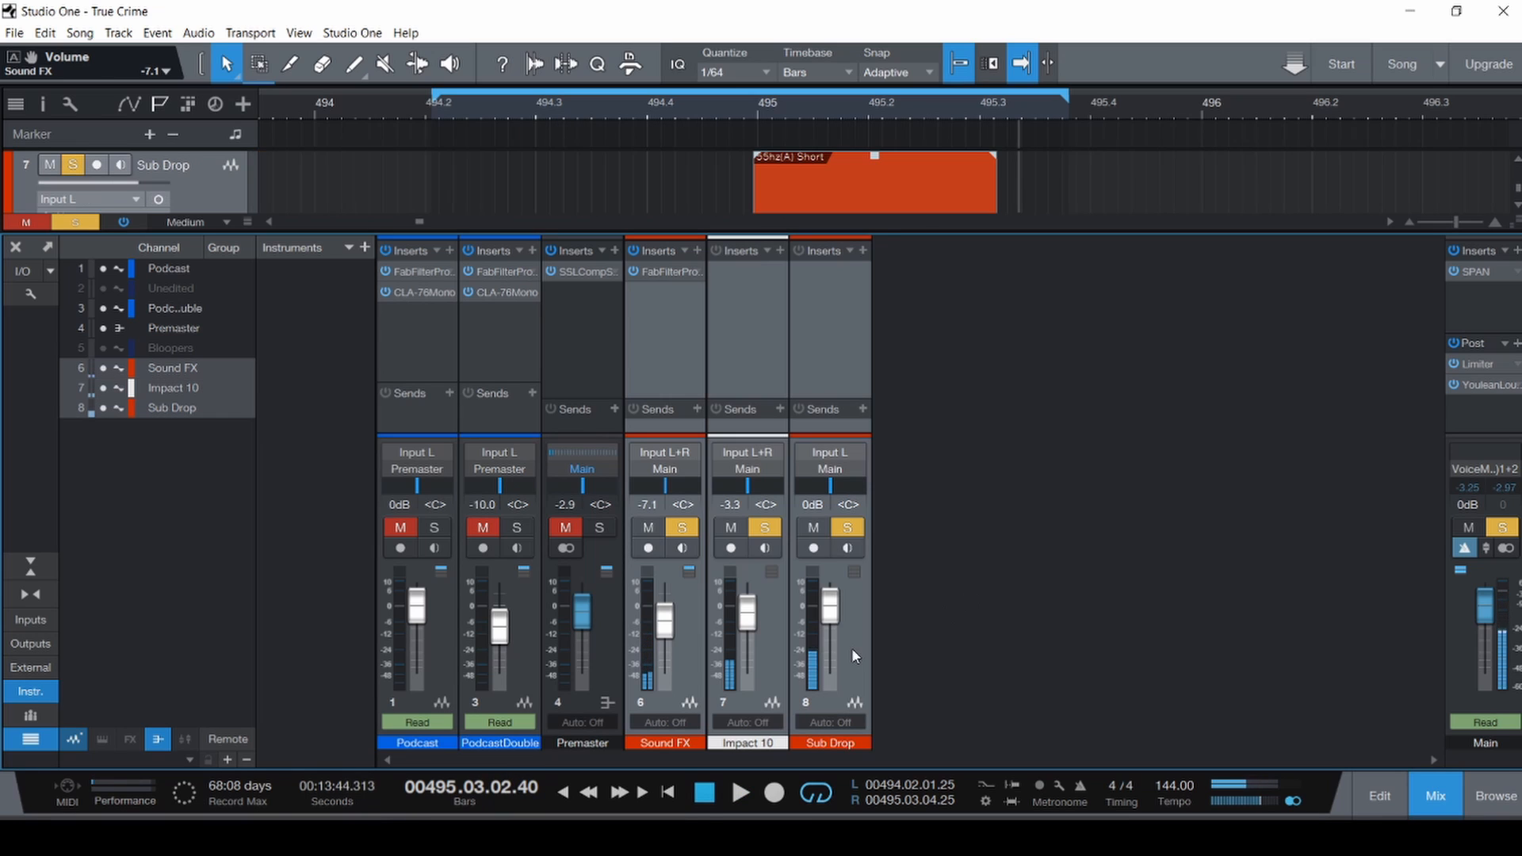
right_click(852, 648)
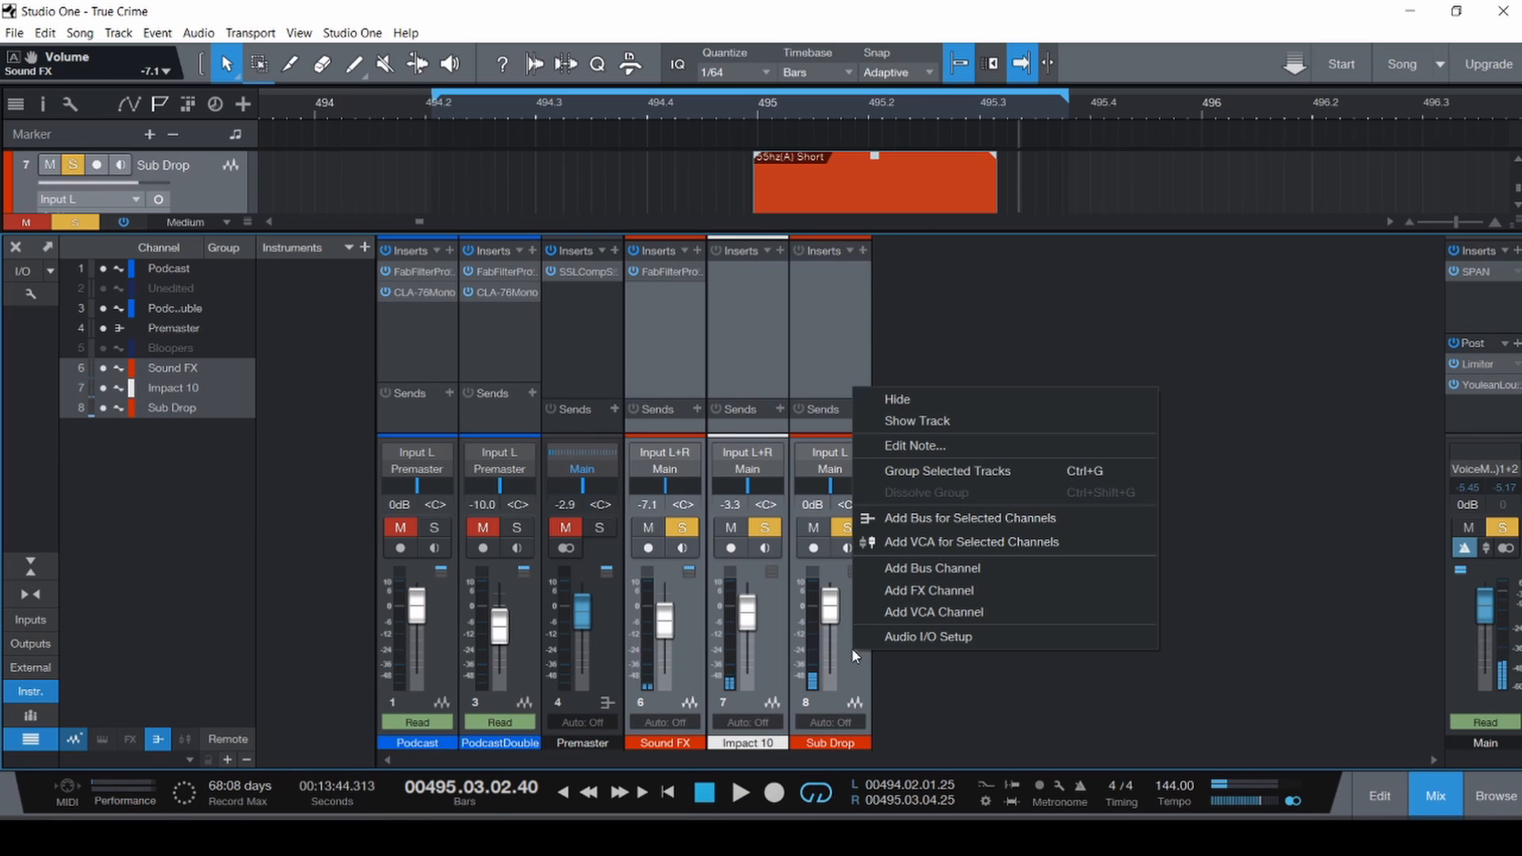
click(968, 564)
double_click(912, 743)
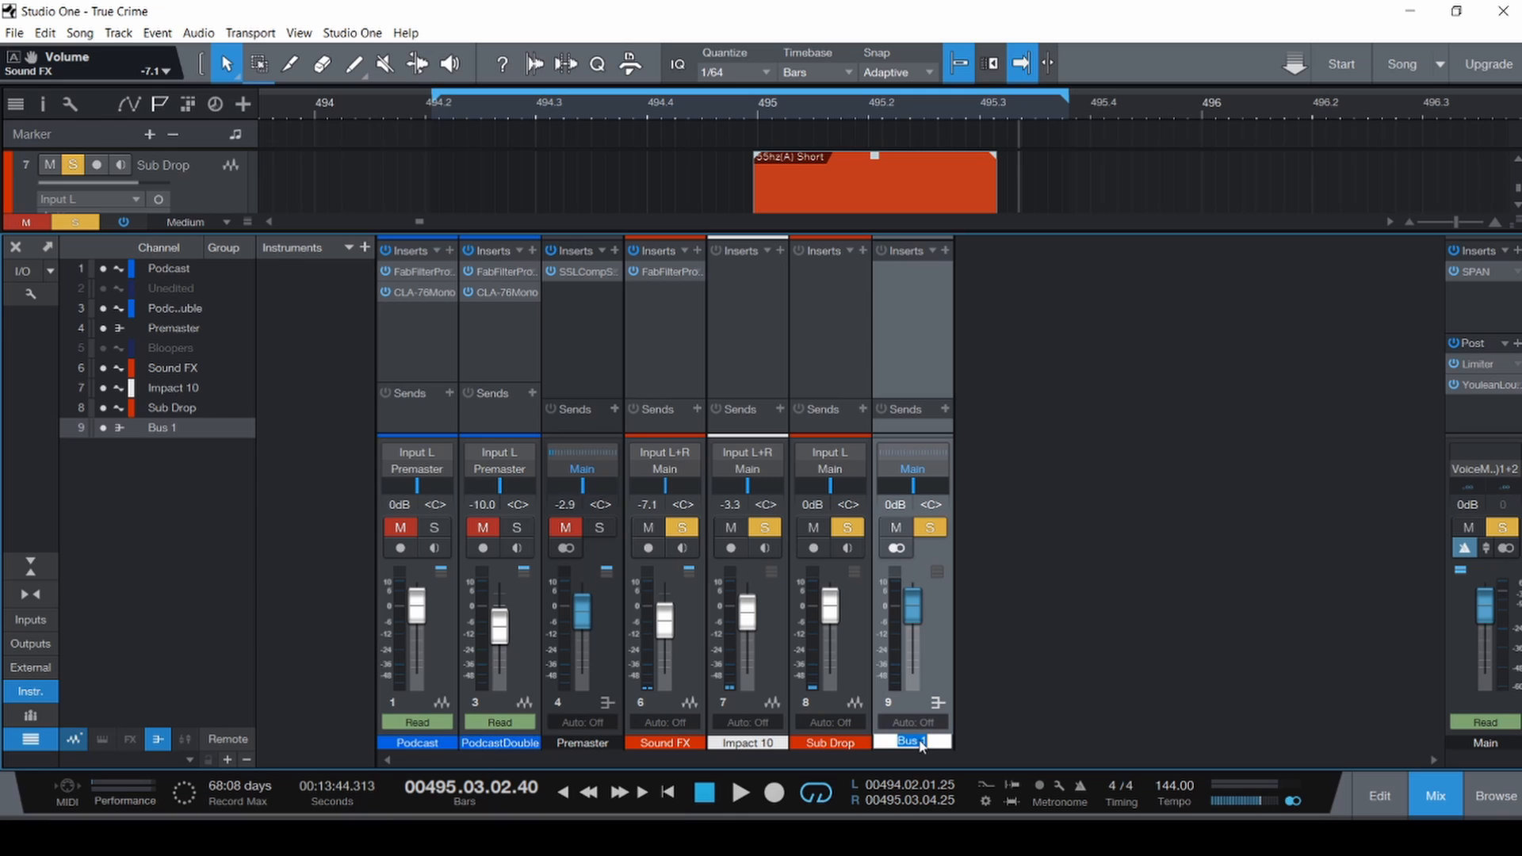
key(Return)
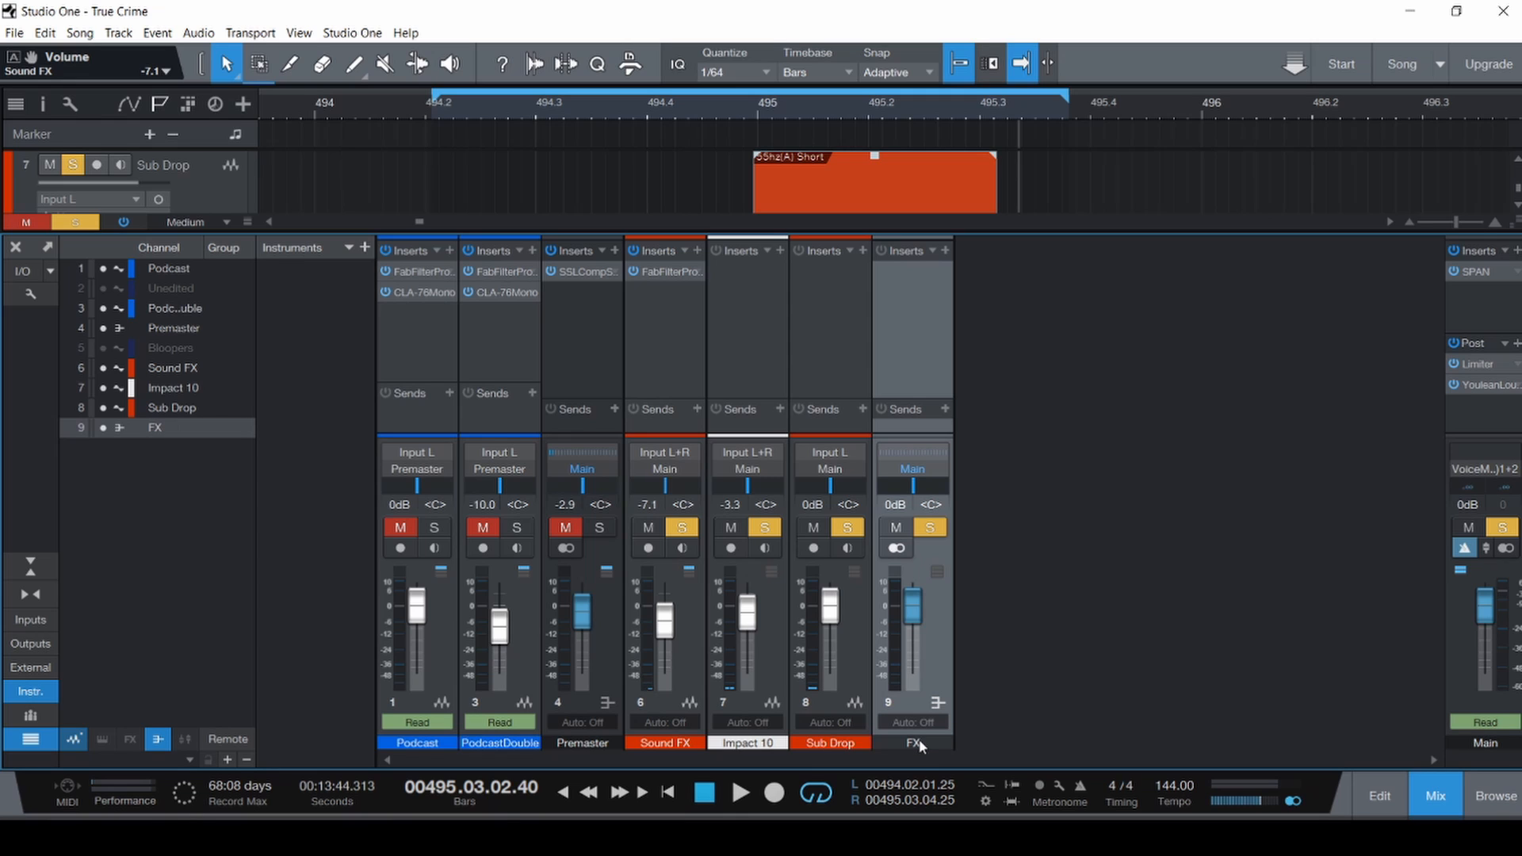
Route the outputs of the Sound FX, Impact 10 and Sub Drop channels to the FX bus.
click(864, 674)
shift+click(701, 659)
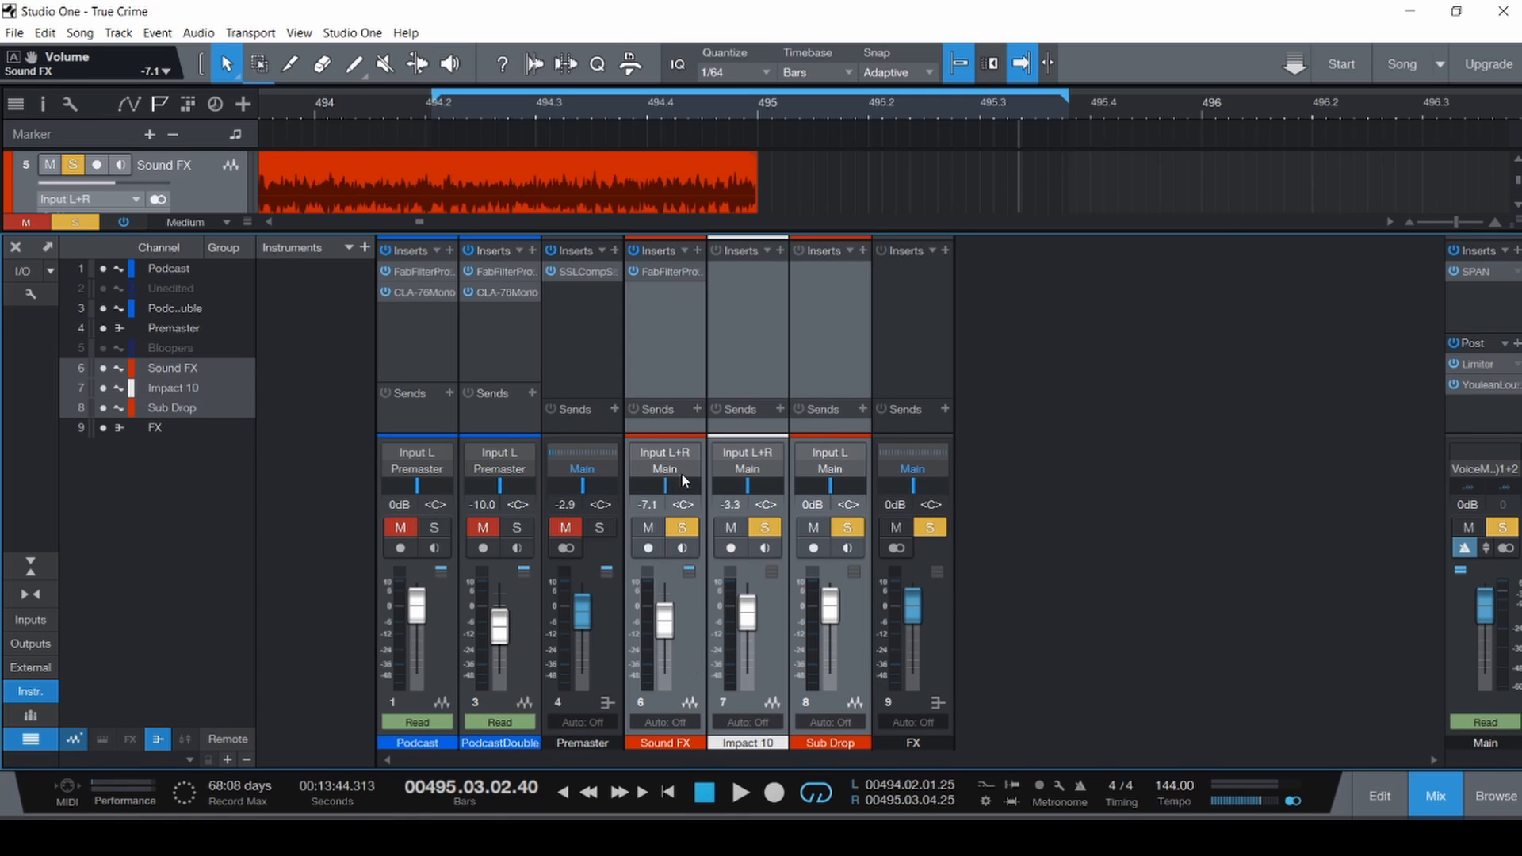
click(682, 472)
click(702, 536)
click(945, 628)
Solo the PodcastDouble and Podcast channels so the voice plays along with the effects.
click(531, 528)
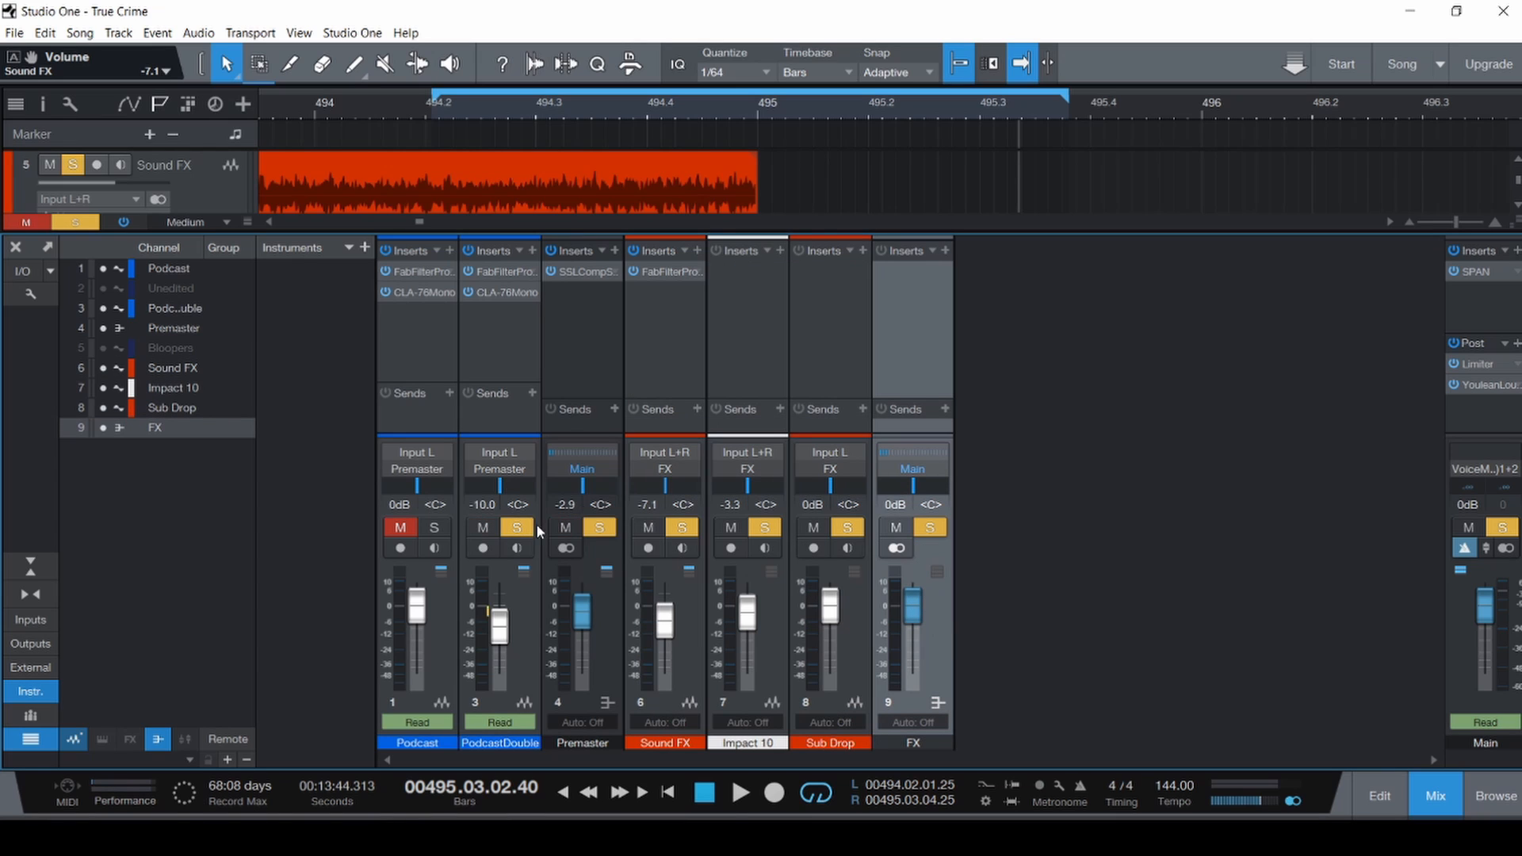
click(431, 533)
key(F3)
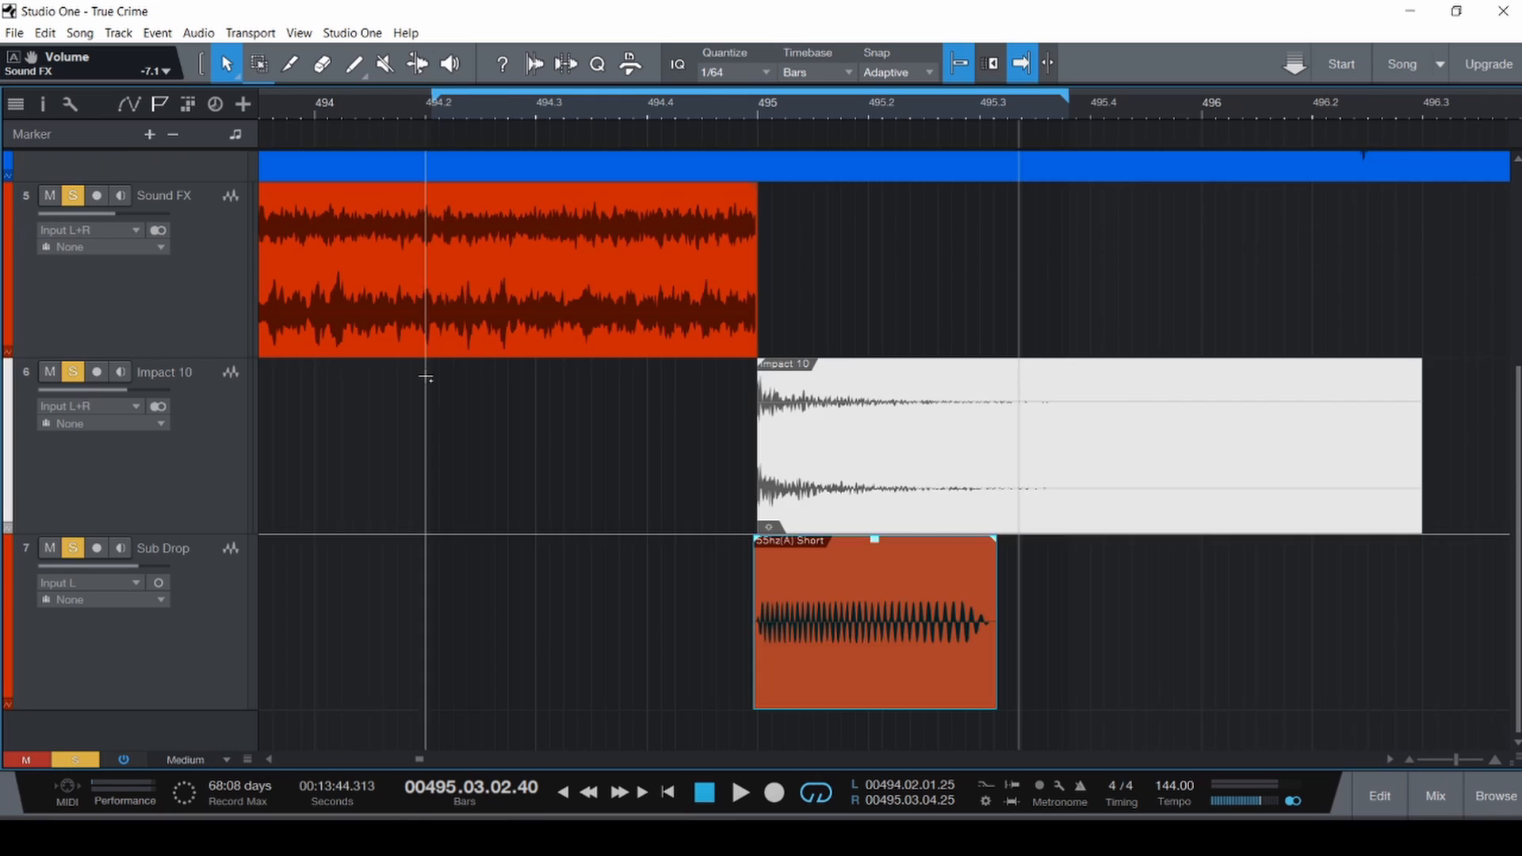
Extend the loop's start back to 490.04.01.00 and place the playhead just before the String_C riser.
scroll(425, 372, down, 5)
scroll(417, 368, left, 3)
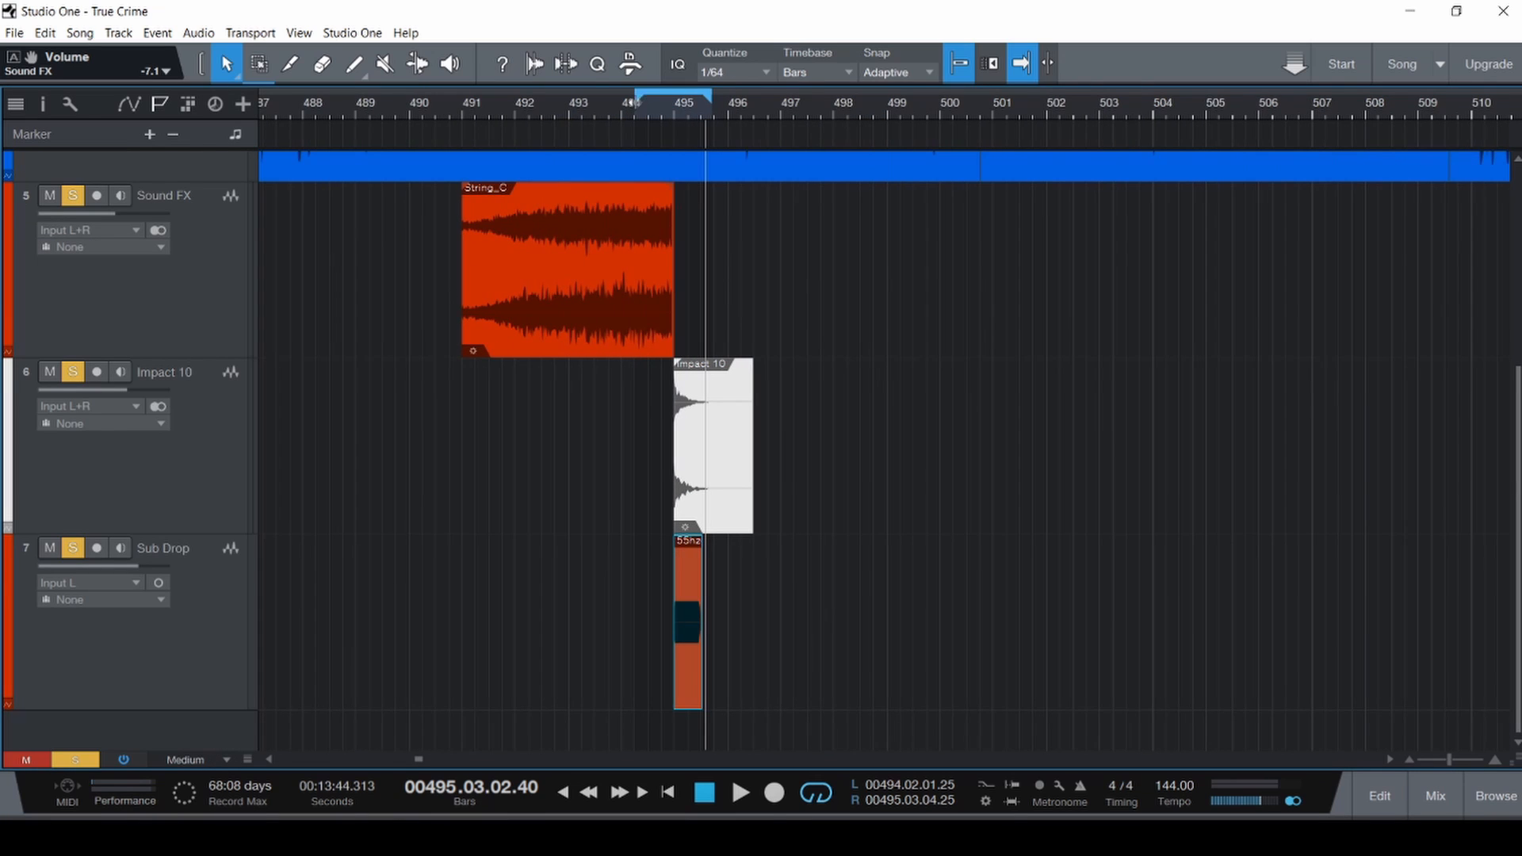
drag(631, 102, 449, 101)
click(437, 251)
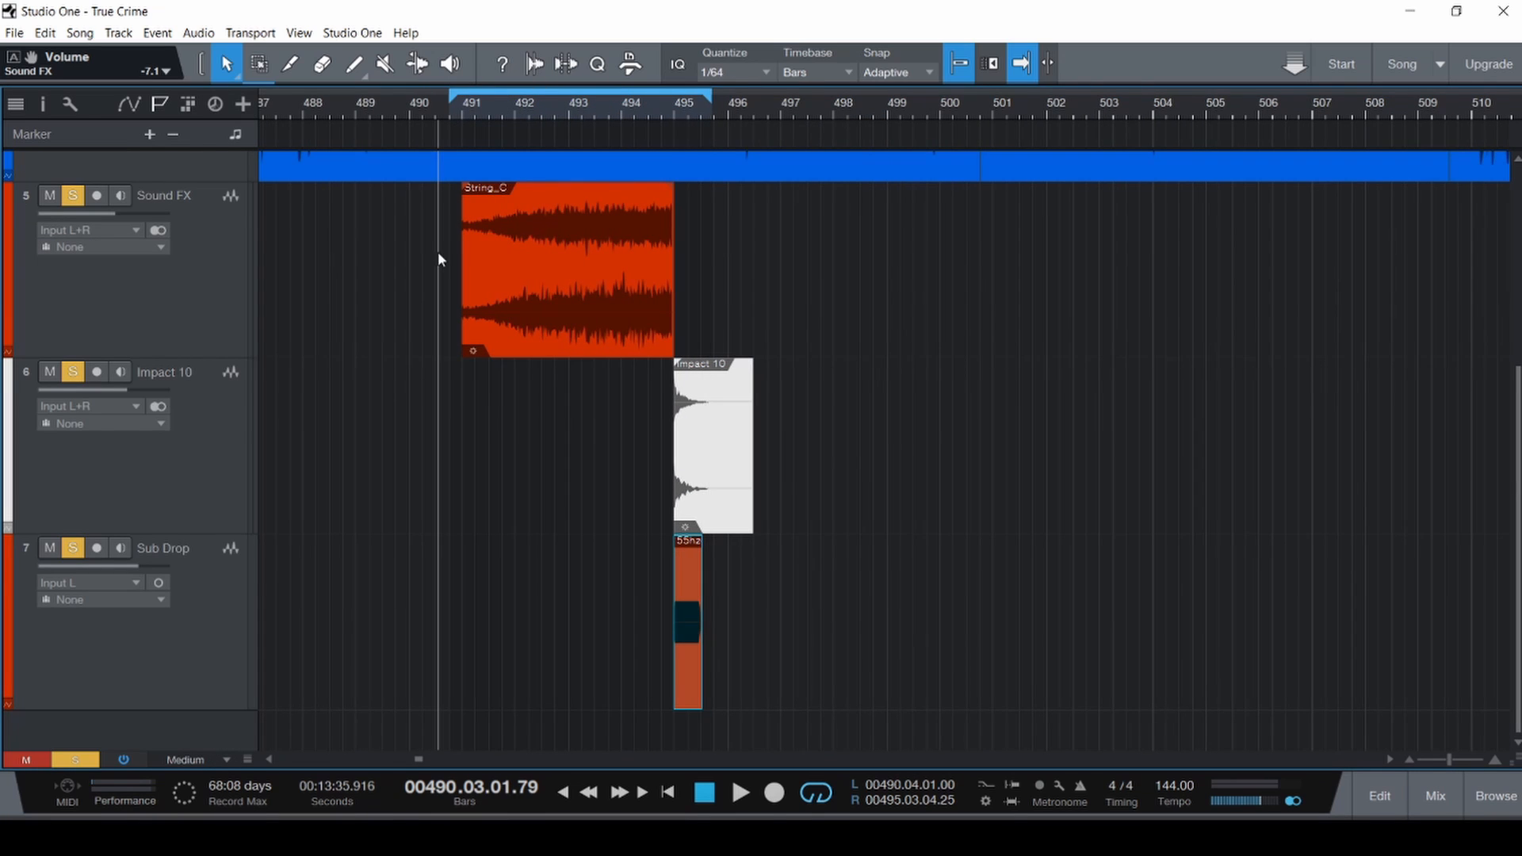
Play the voice with the effects and lower the FX bus volume to about -11.7 dB.
key(F3)
key(space)
mouse_move(913, 608)
mouse_down()
mouse_move(918, 679)
mouse_move(916, 634)
mouse_up()
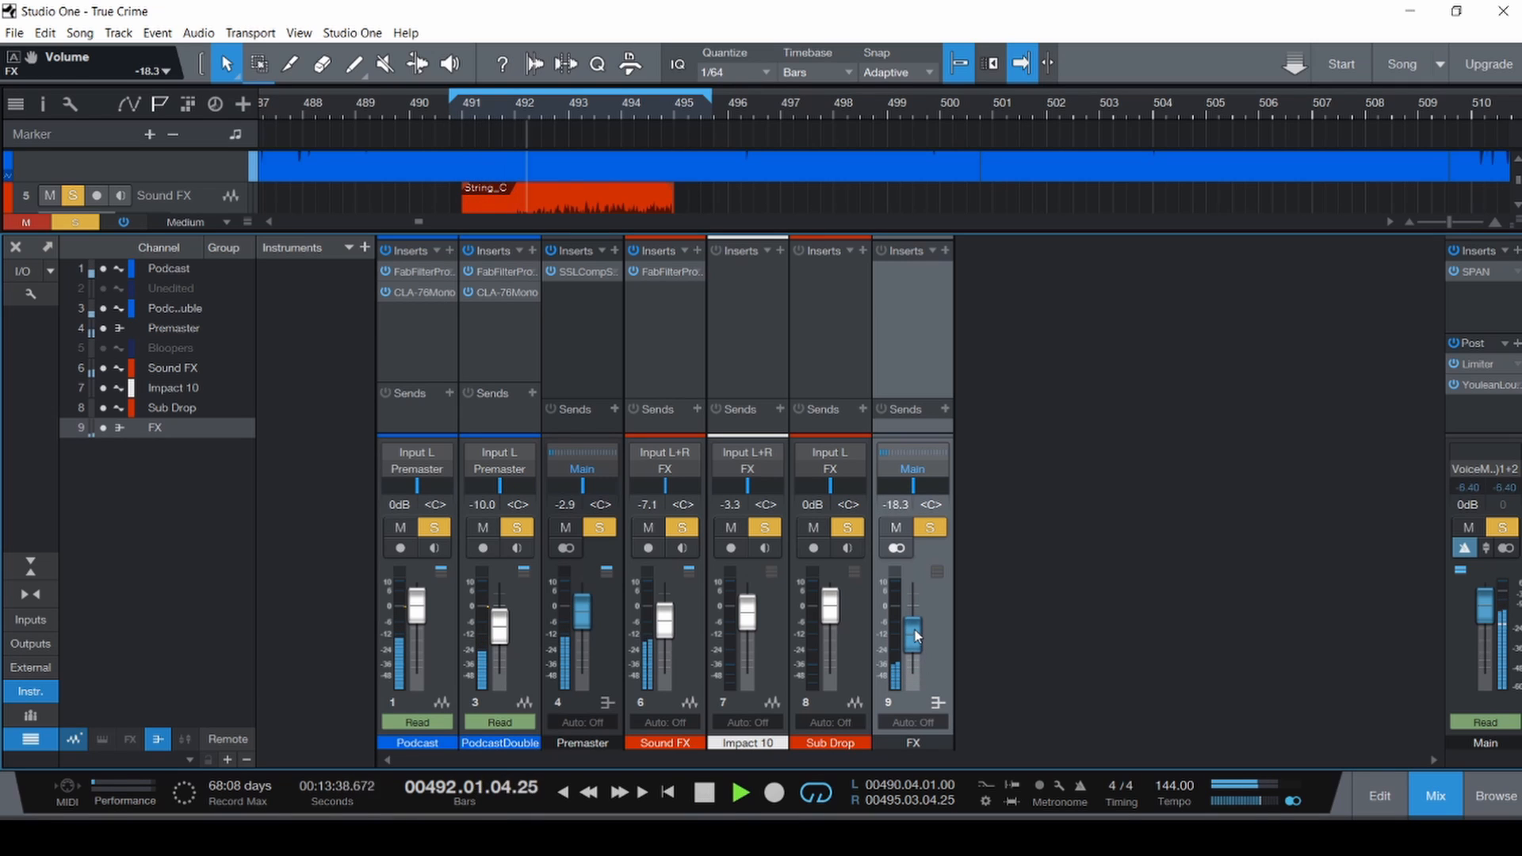
scroll(916, 634, up, 6)
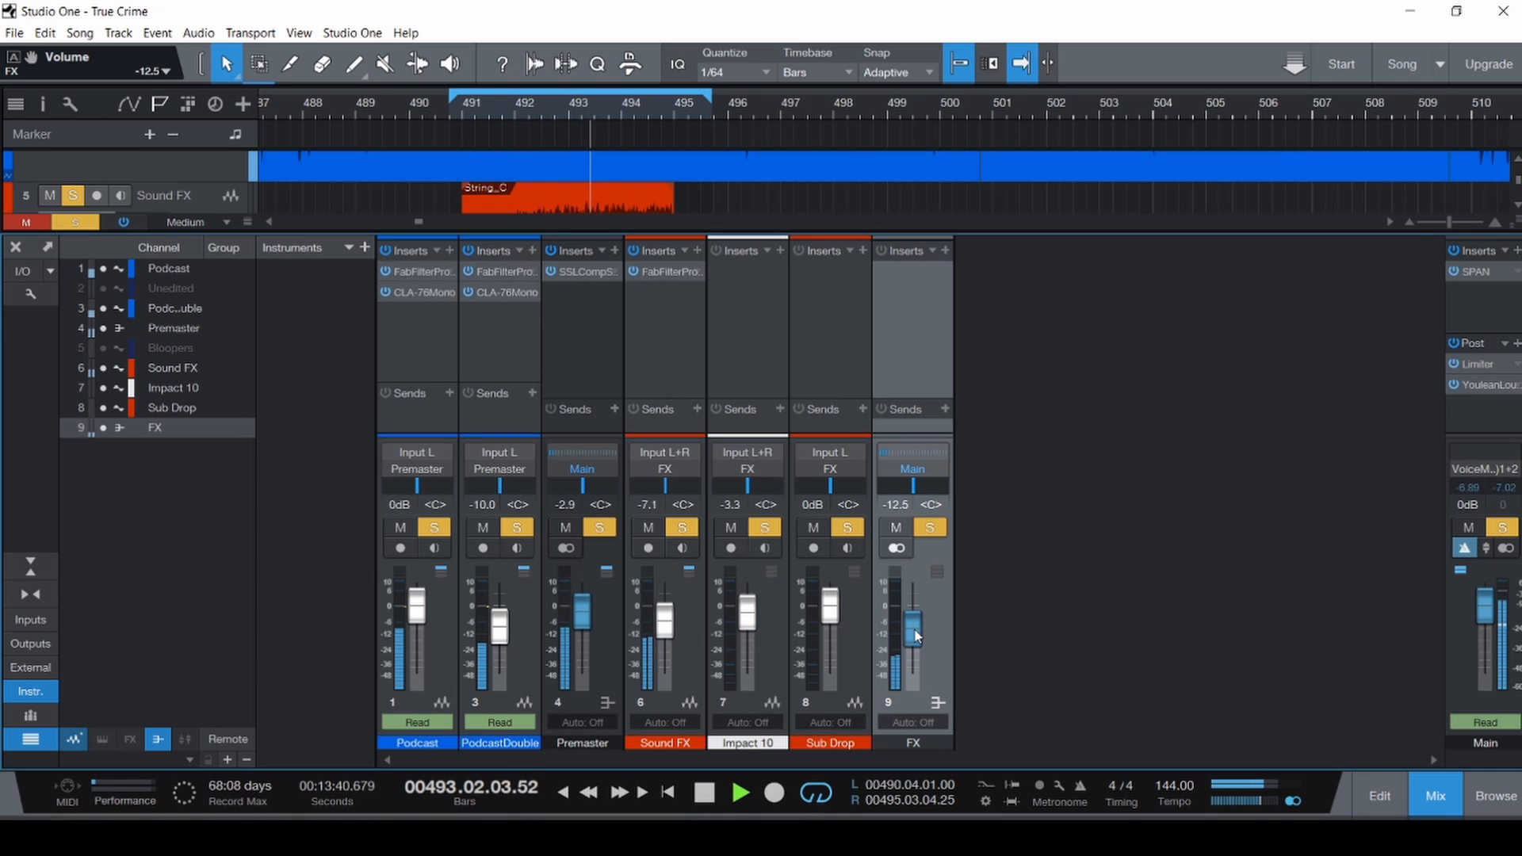
scroll(916, 634, up, 1)
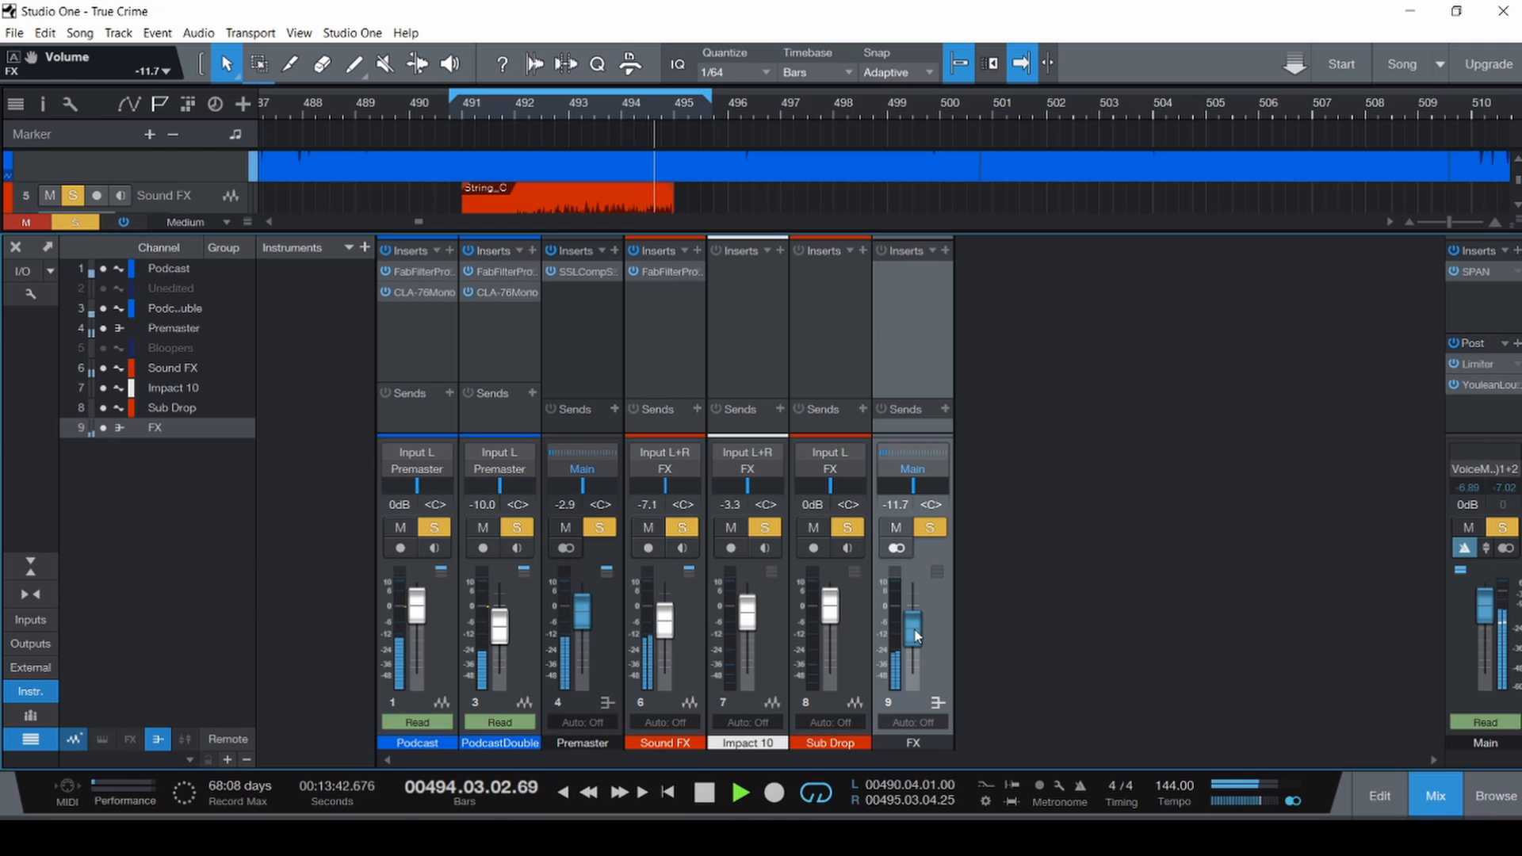
Raise the FX bus volume to -9.6 dB, close the mixer and stop playback.
scroll(916, 634, up, 2)
key(F3)
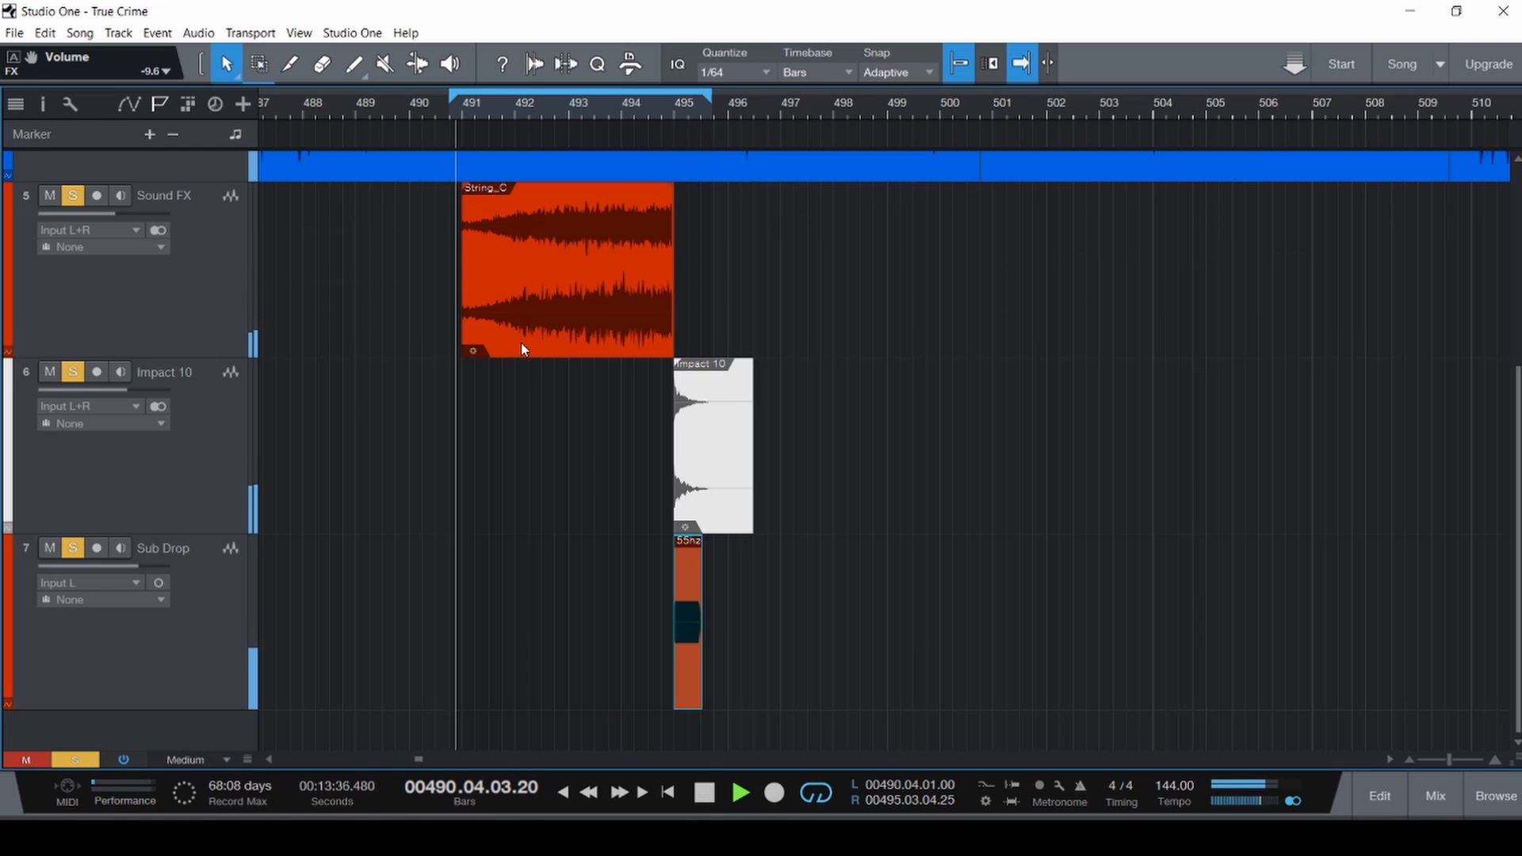
key(space)
Show the volume automation envelope on the Sound FX track.
scroll(521, 343, up, 5)
click(213, 279)
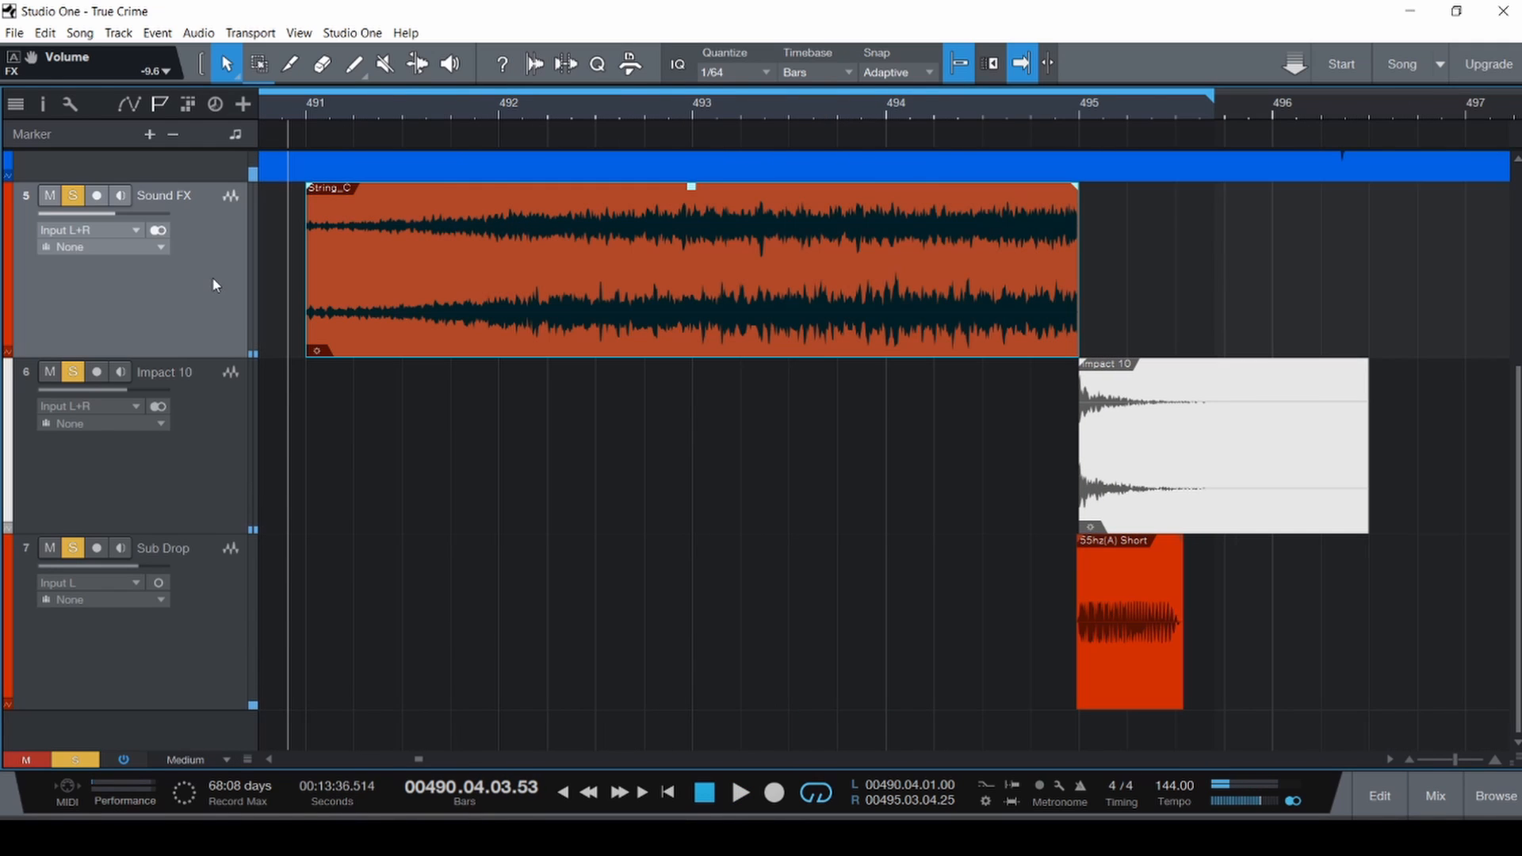
key(a)
click(139, 211)
click(139, 258)
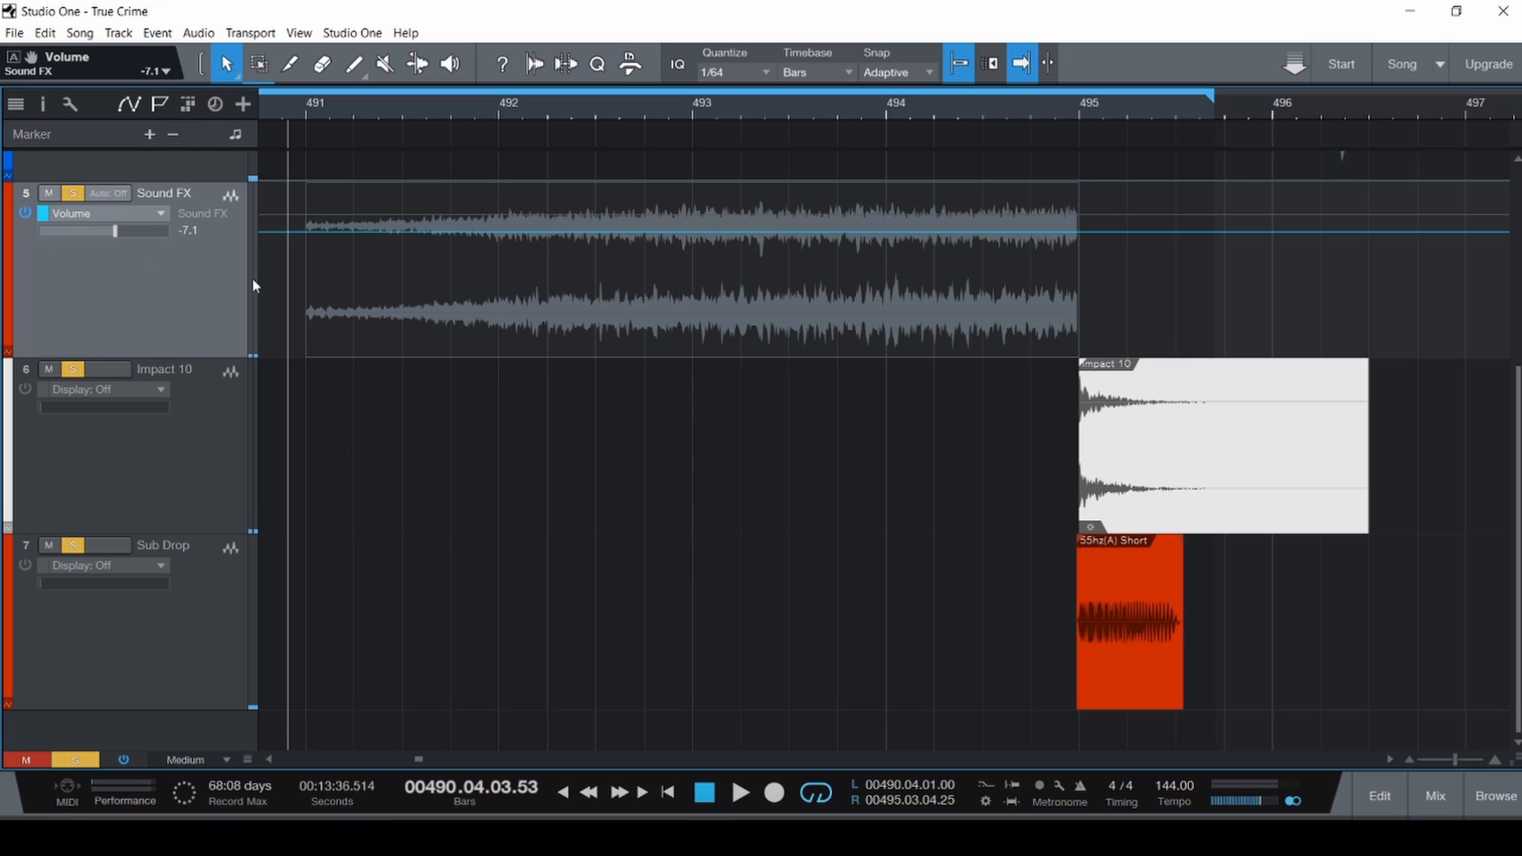
Shape the Sound FX volume envelope to dip from just before bar 491 to bar 492, and ramp back up to -7.1 dB at bar 495.
click(503, 240)
click(299, 232)
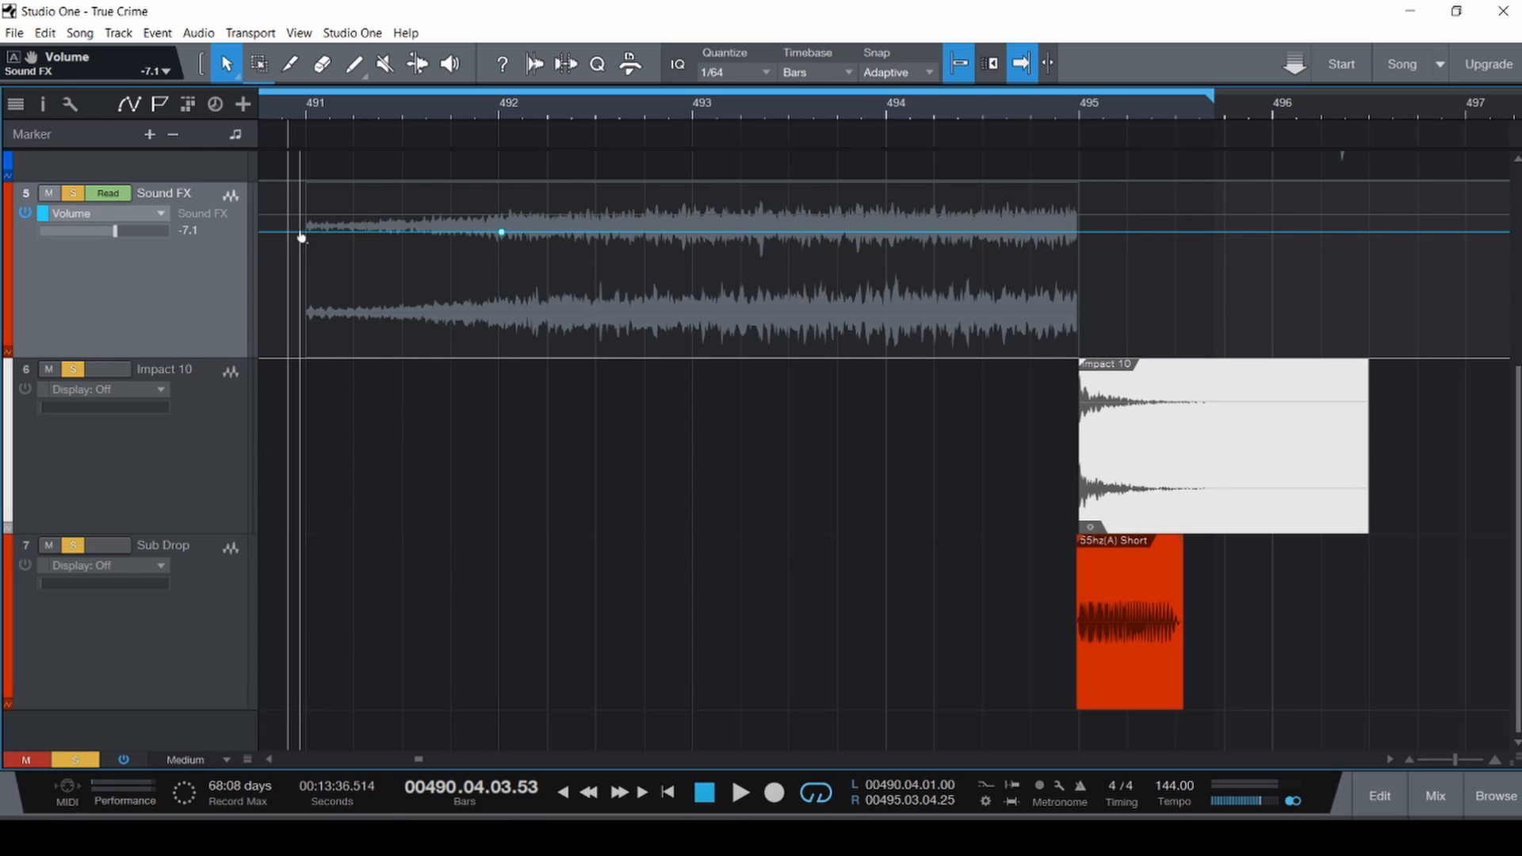
drag(353, 233, 366, 250)
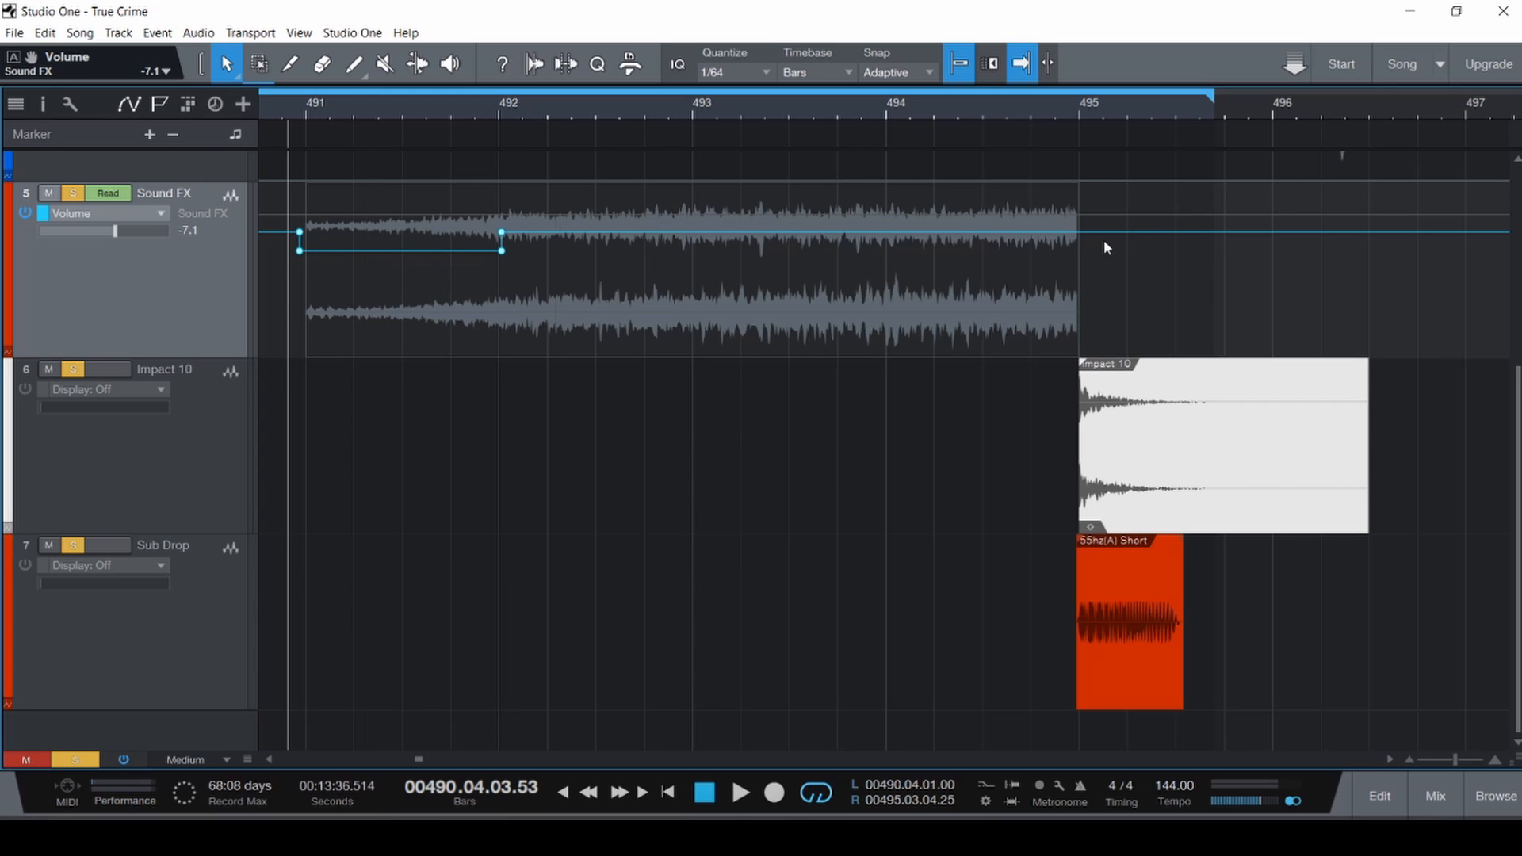
click(1076, 232)
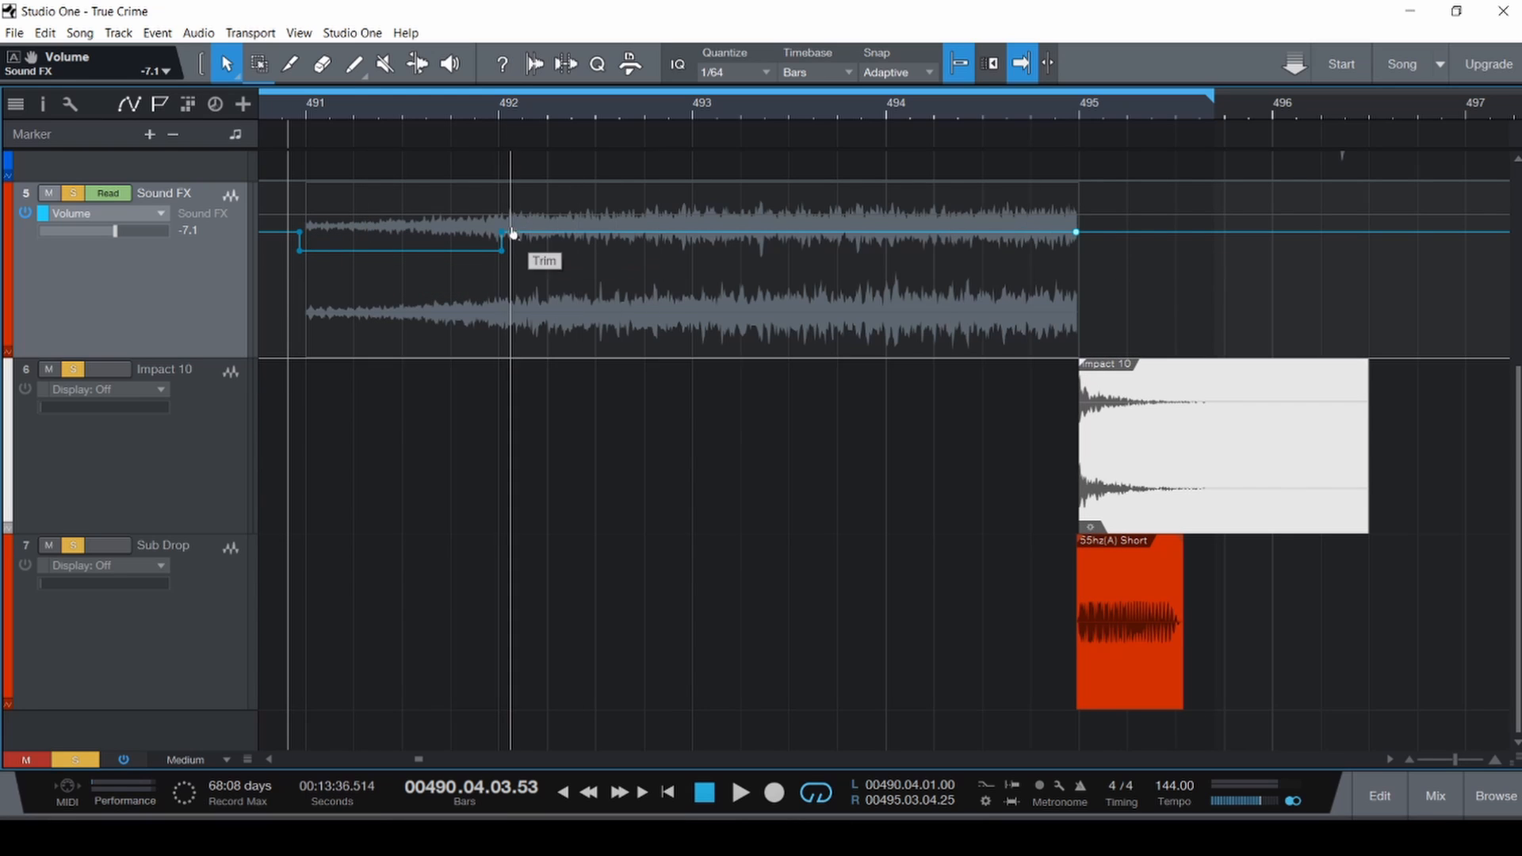
drag(501, 236, 502, 250)
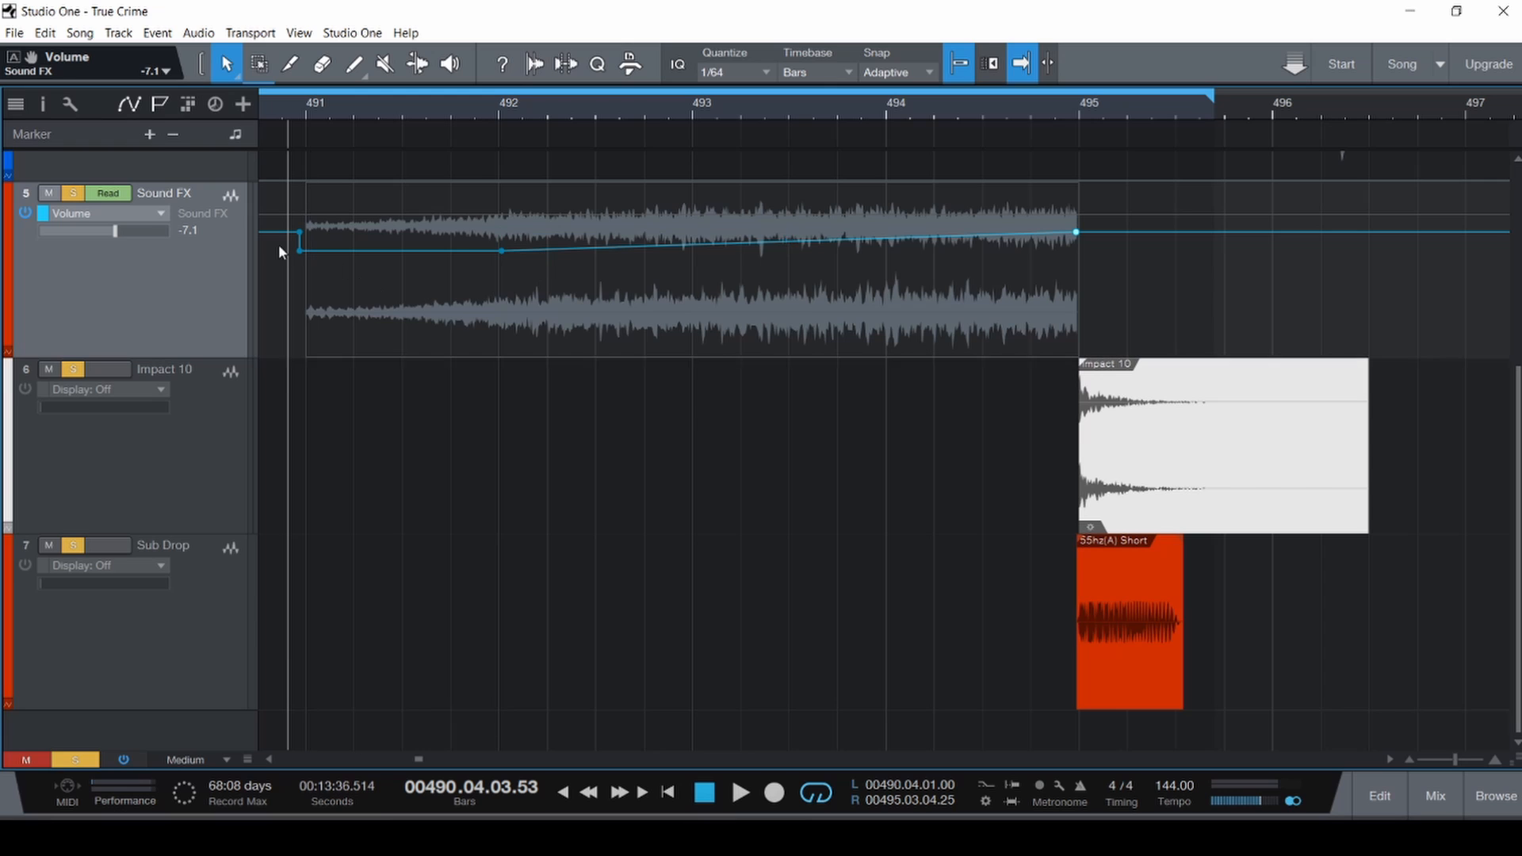
Play the automated riser with the voice and hide the track automation envelopes.
key(space)
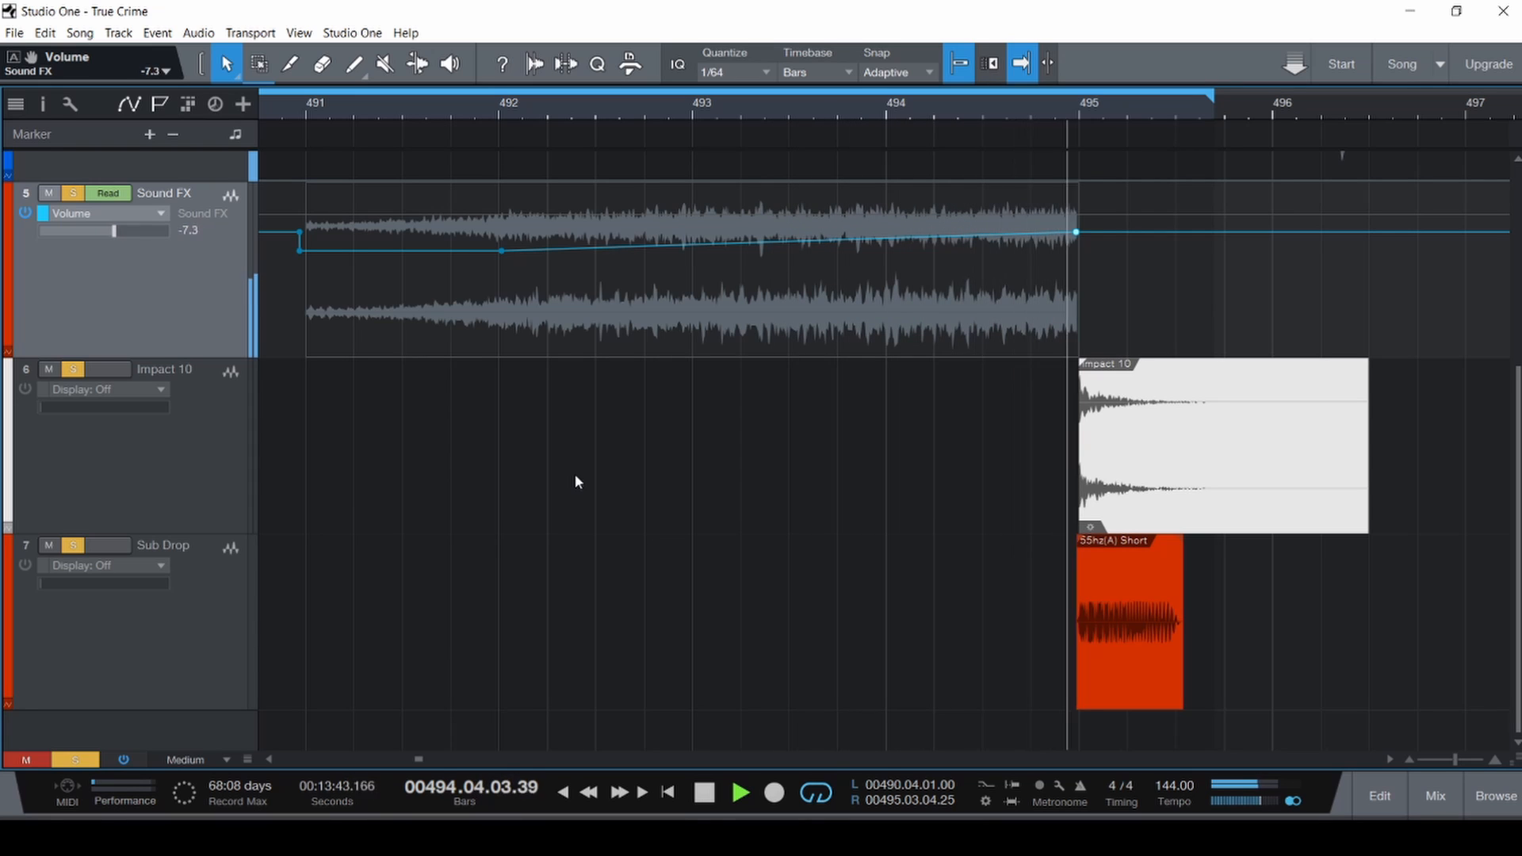
key(space)
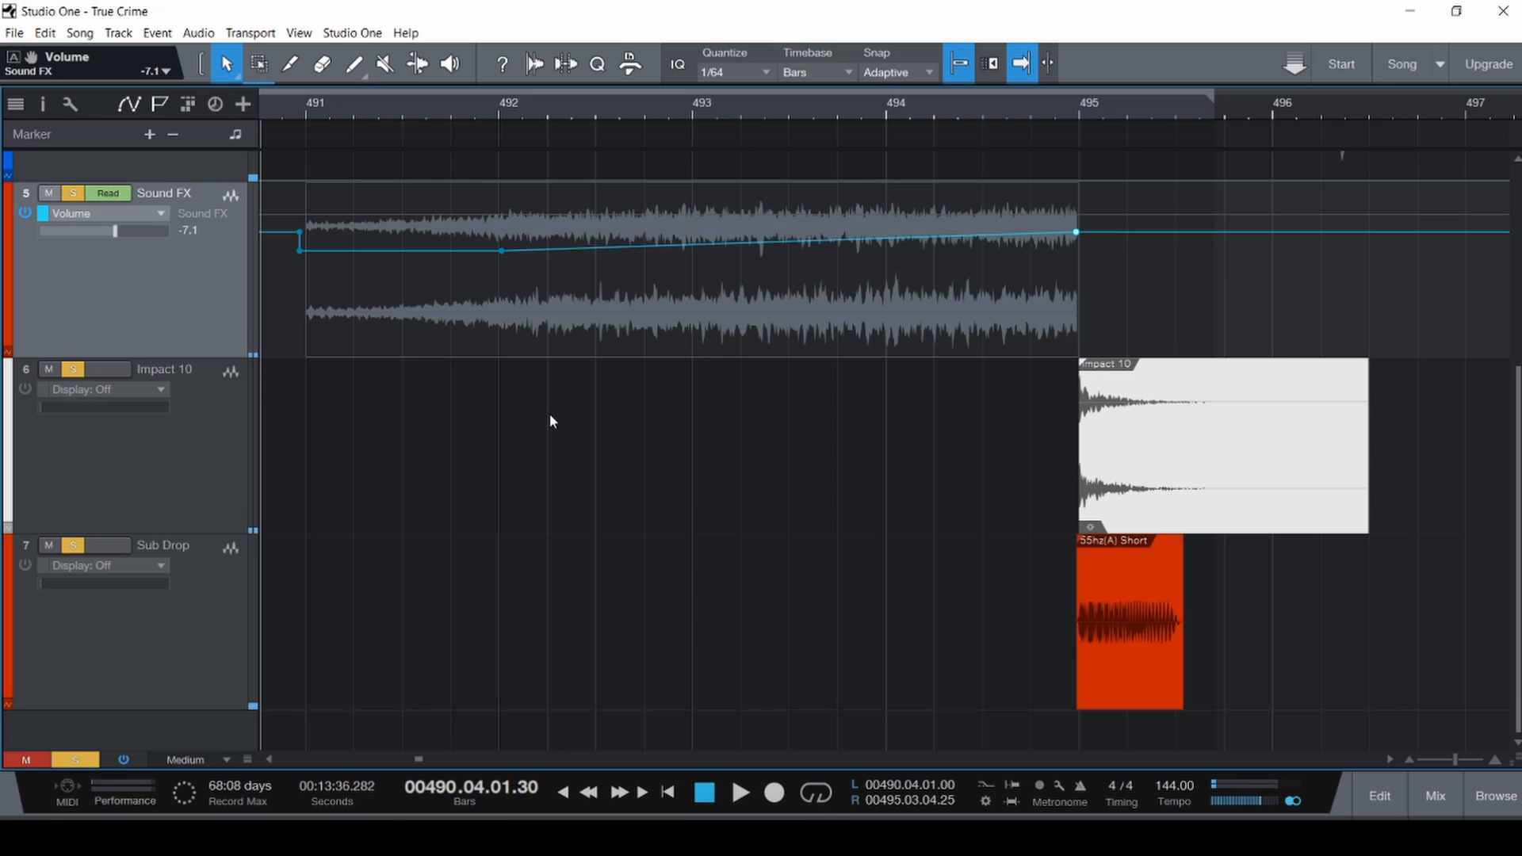
scroll(561, 425, down, 5)
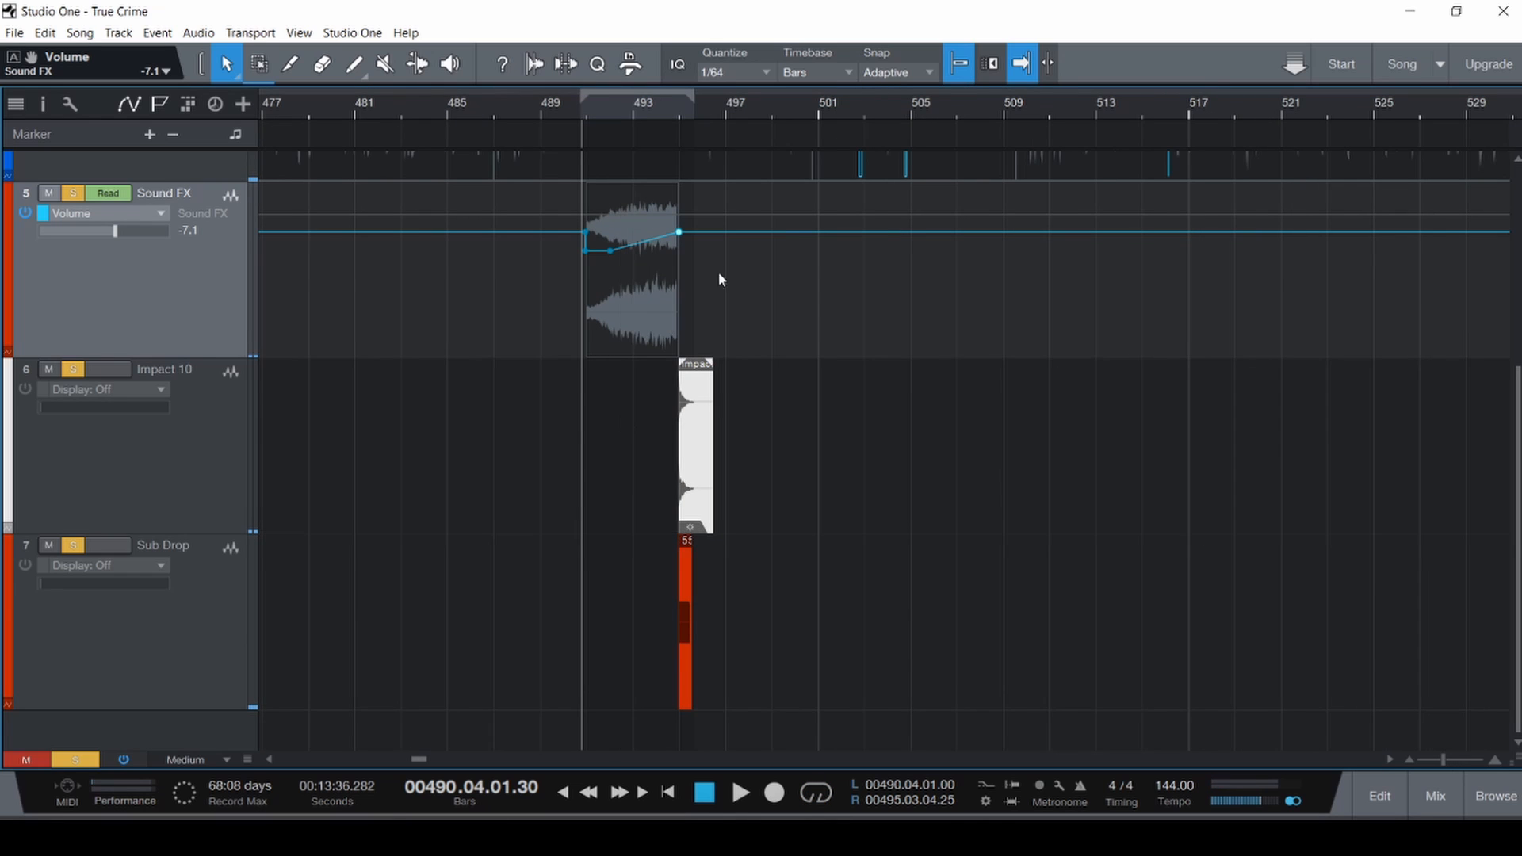
scroll(721, 373, up, 4)
key(a)
scroll(691, 473, down, 3)
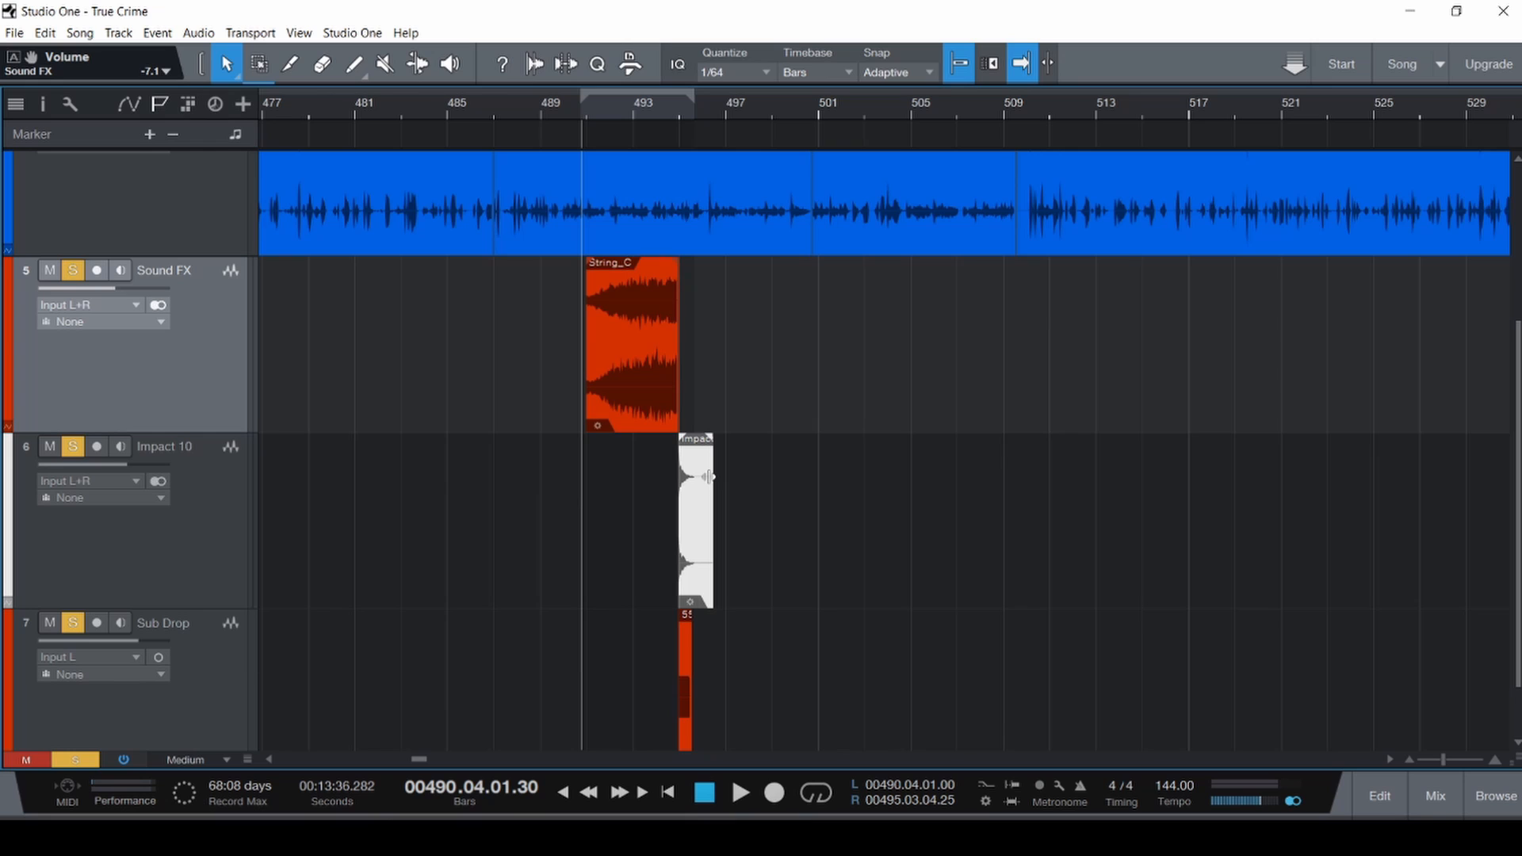
scroll(707, 476, down, 1)
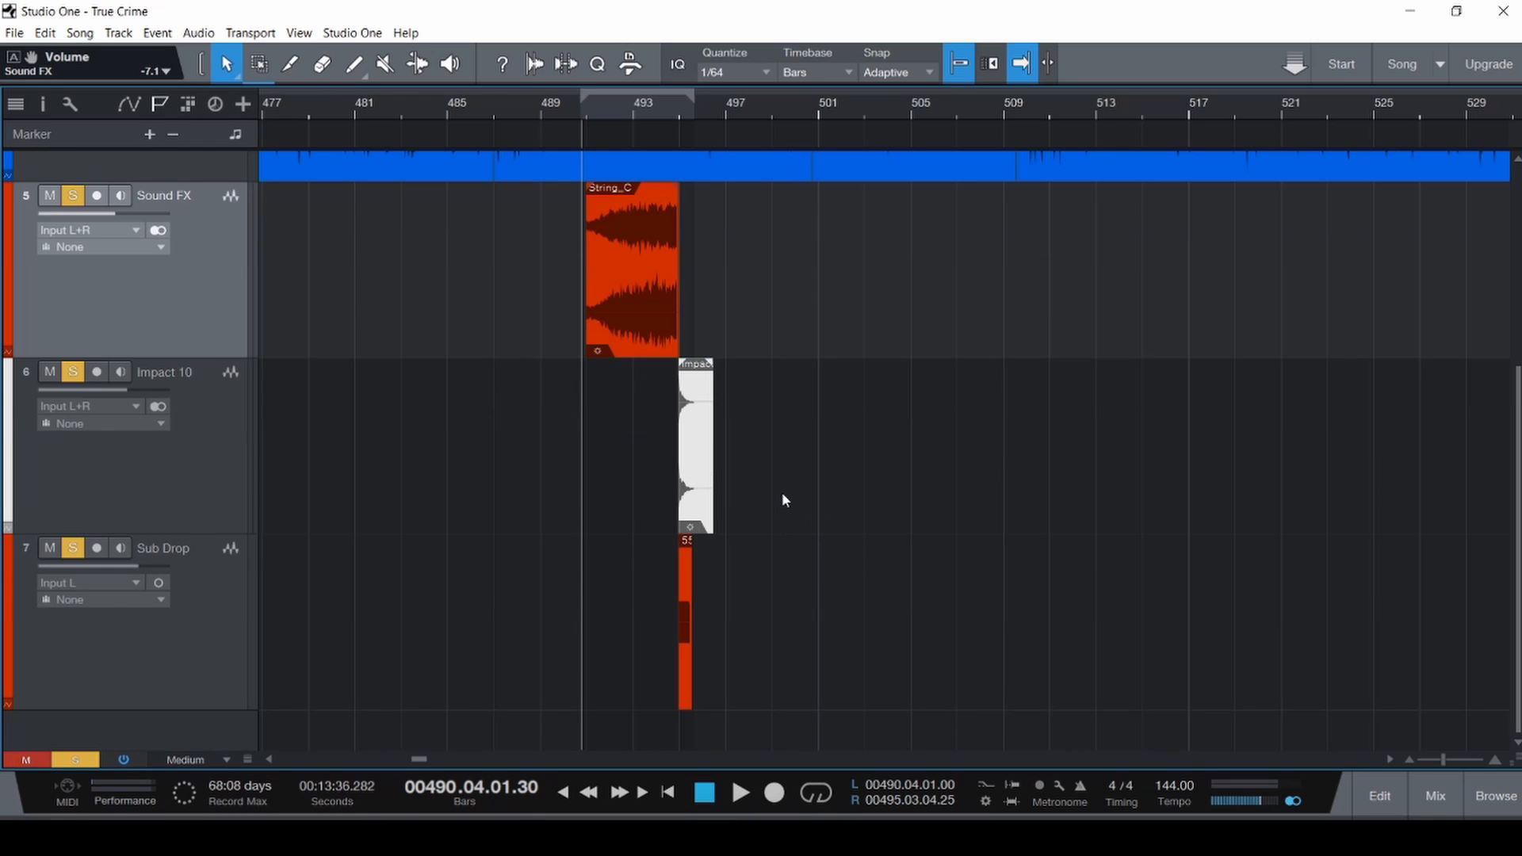